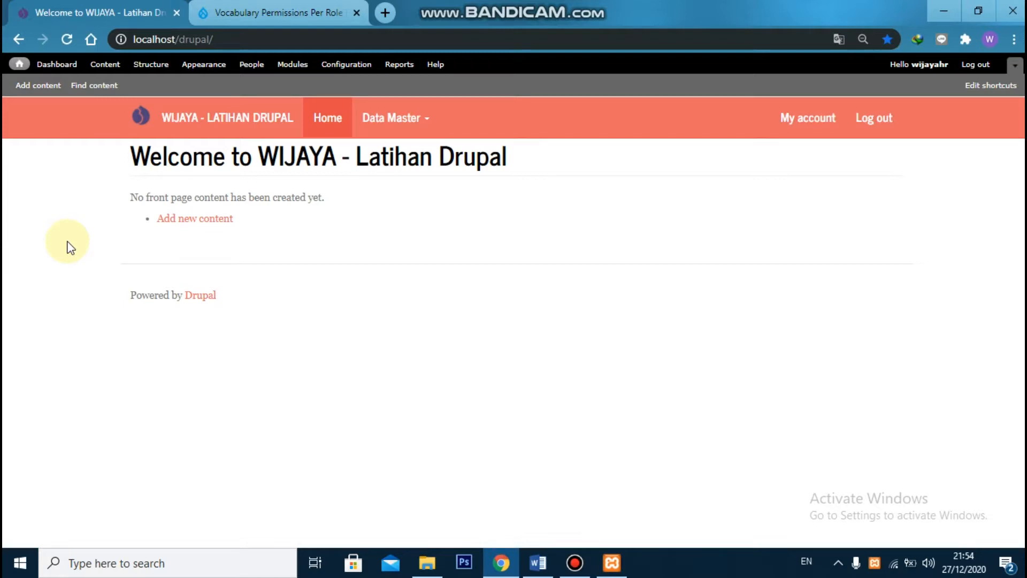
left_click(396, 119)
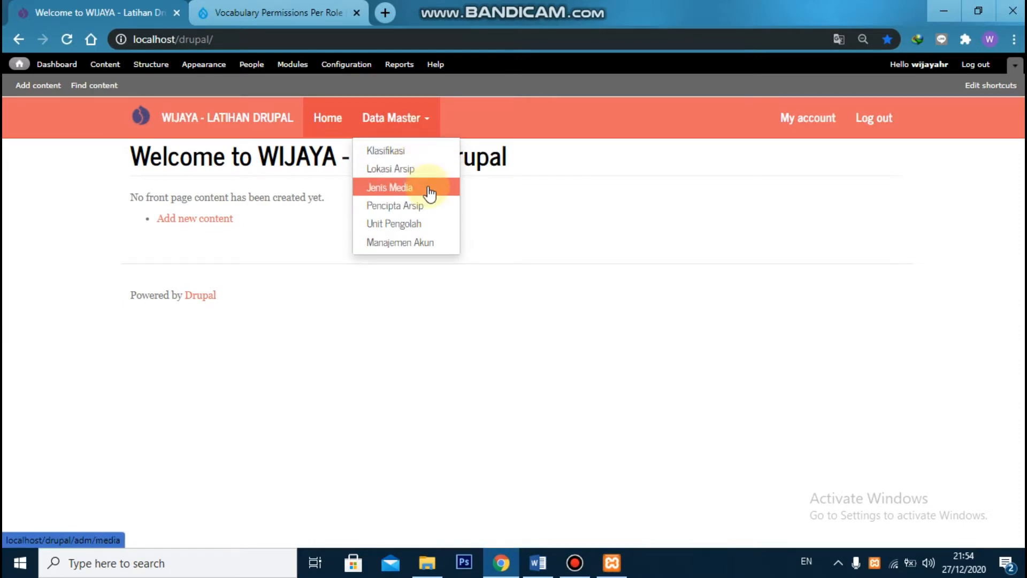
left_click(431, 261)
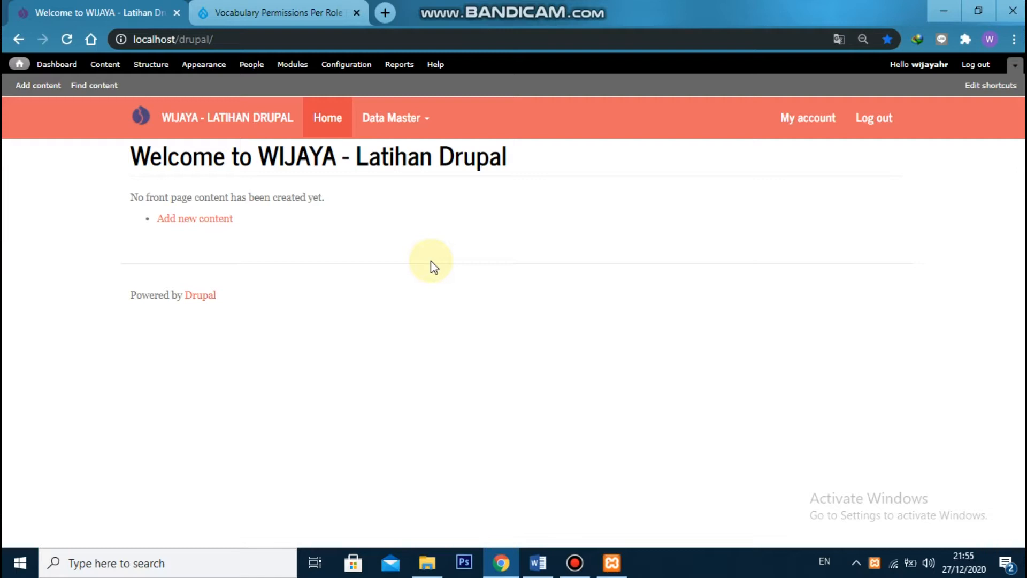
left_click(404, 137)
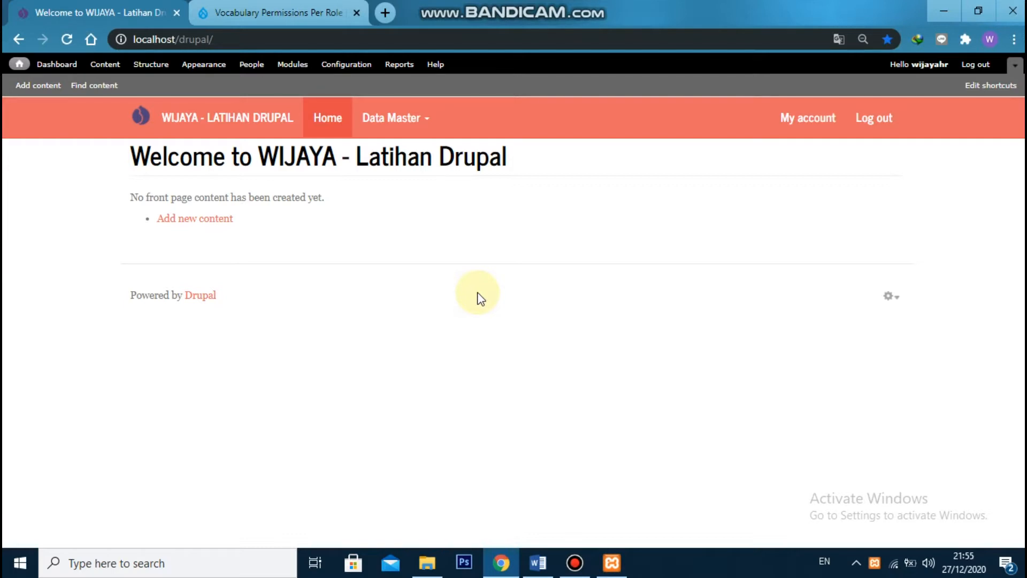
Open the drupal.org project page for hierarchical_select in place of the vppr project page
left_click(274, 8)
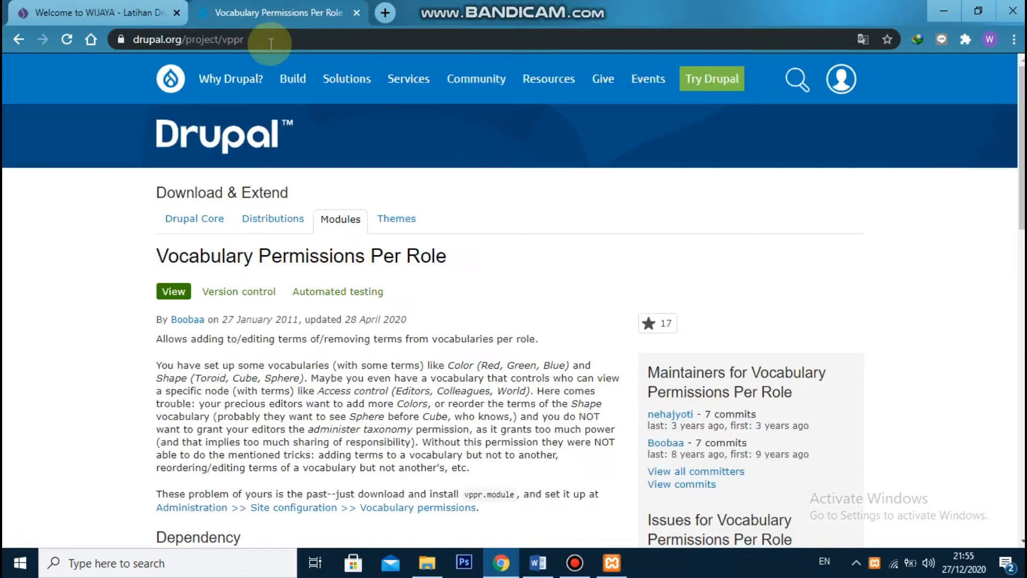
left_click(236, 42)
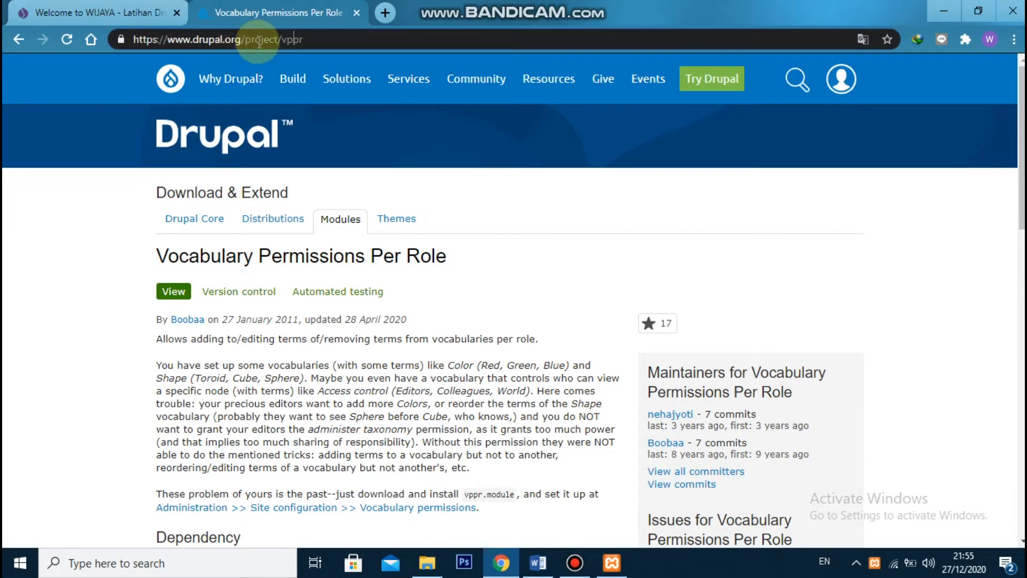
double_click(283, 39)
type("hi")
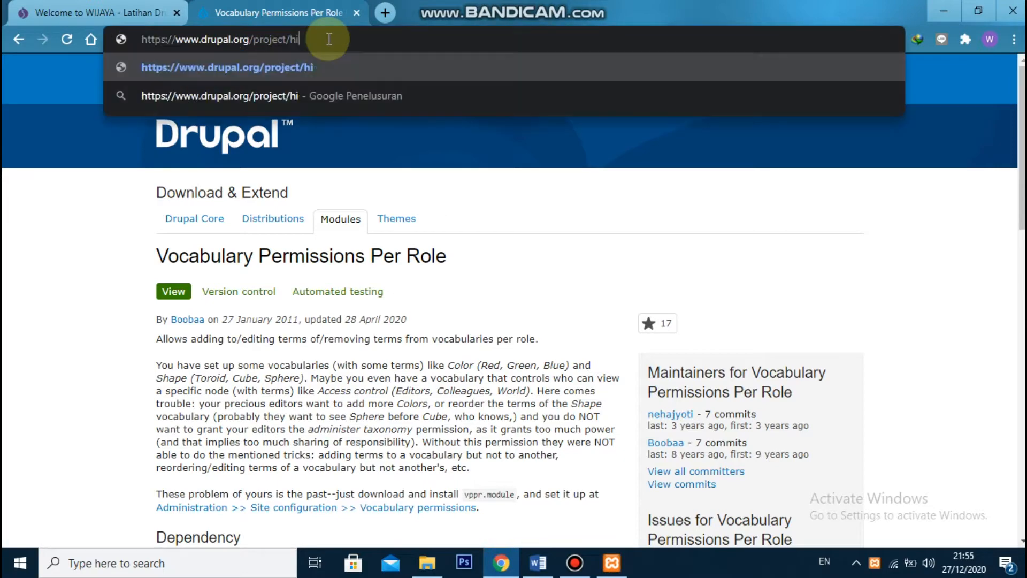
type("erarchical_select")
key("Return")
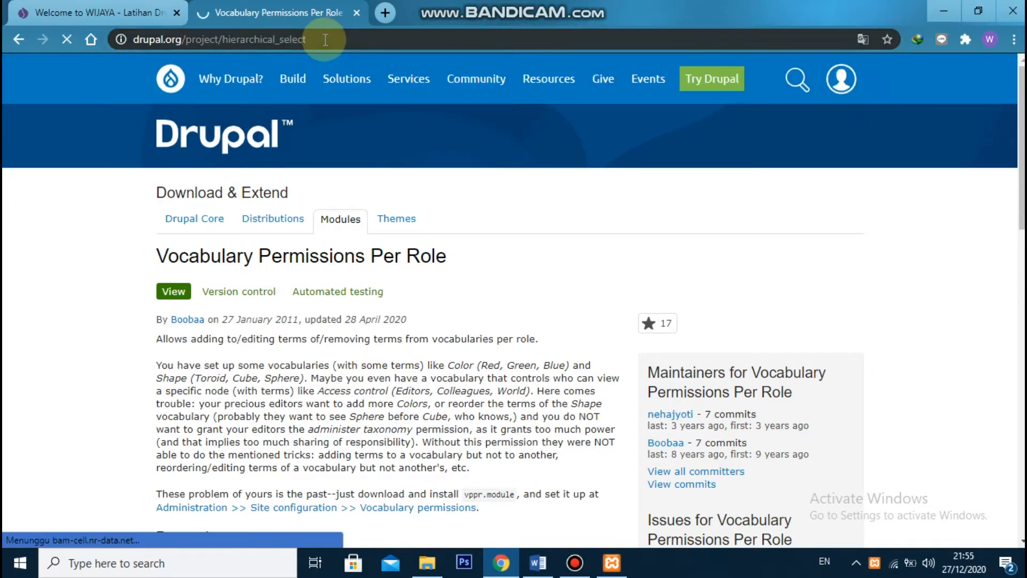
Download the zip of Hierarchical Select 7.x-3.0-beta9 and save it in the Drupal site's sites/all/modules/Contrib folder
scroll(425, 275, "down", 5)
scroll(425, 275, "down", 10)
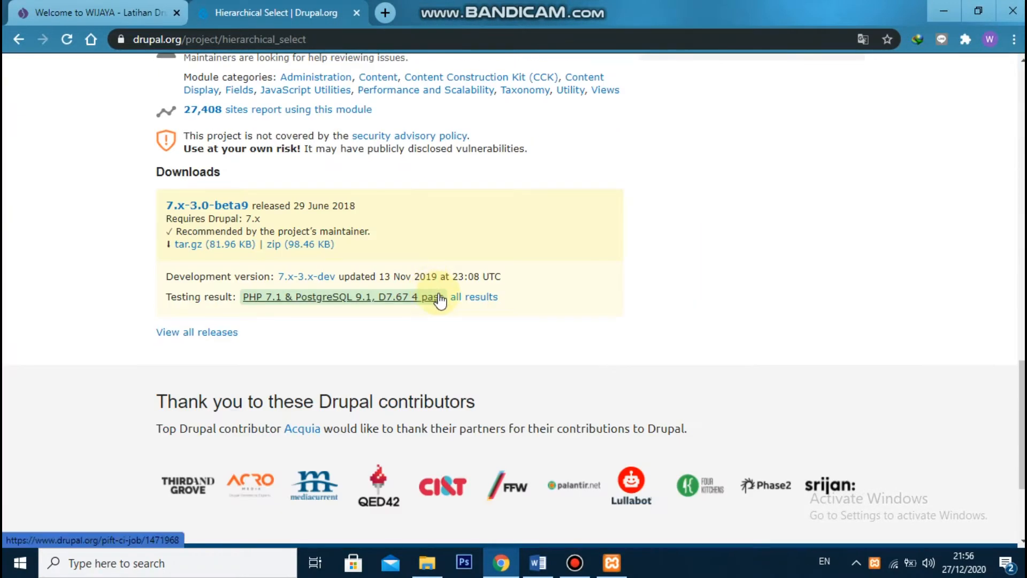
left_click(318, 243)
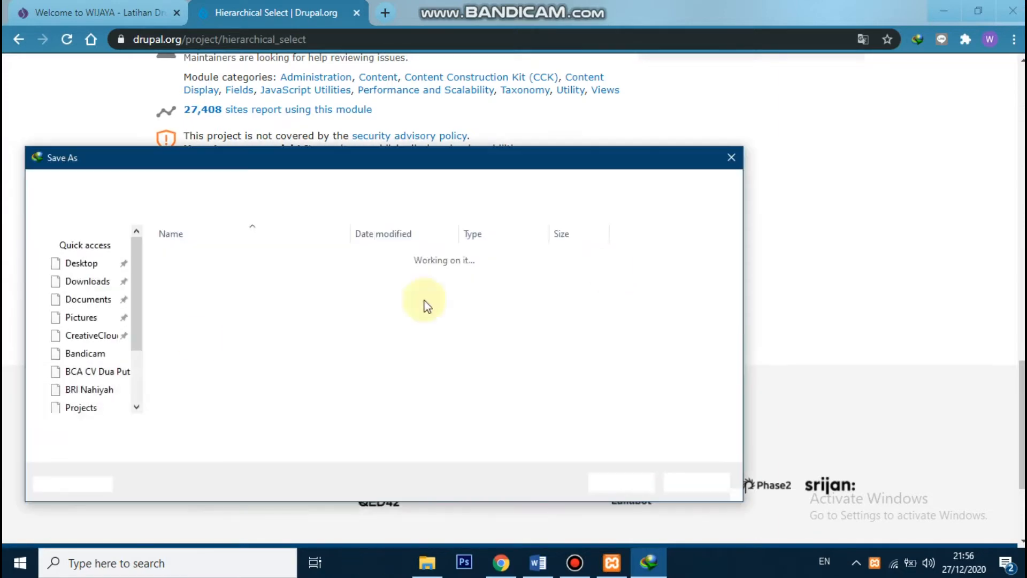
scroll(213, 352, "down", 3)
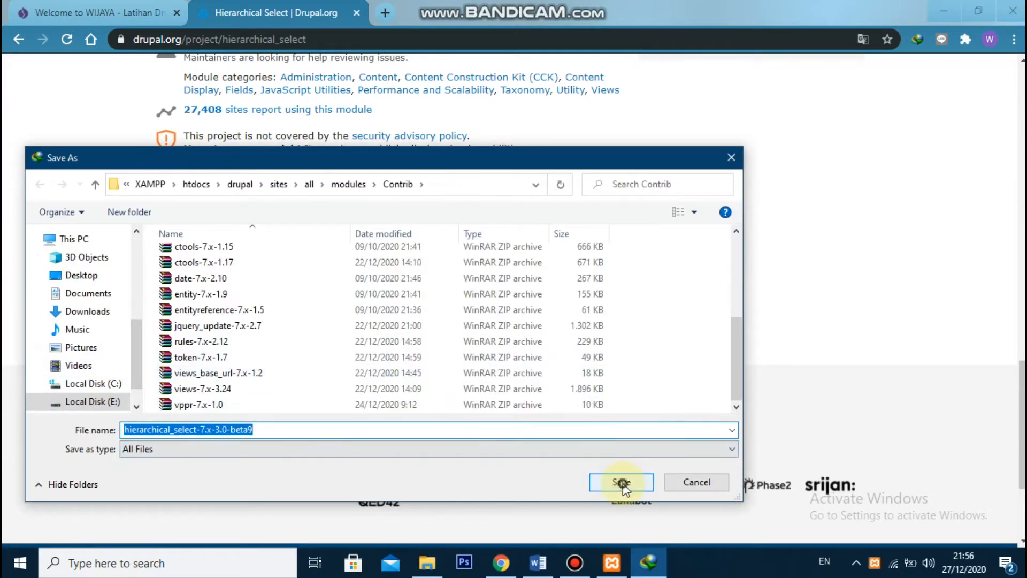
left_click(621, 481)
left_click(509, 348)
left_click(637, 327)
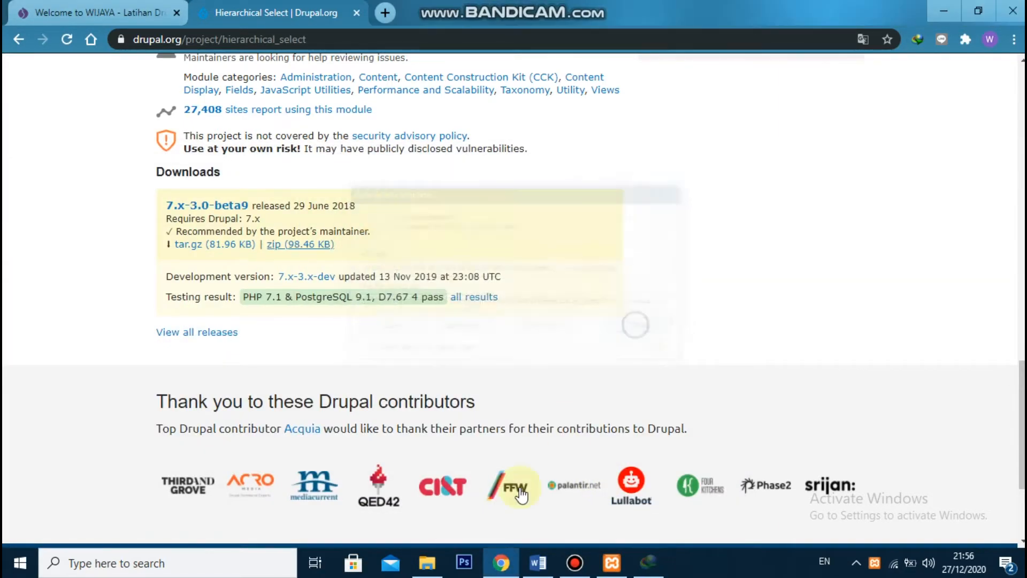
Switch to File Explorer and extract the hierarchical_select-7.x-3.0-beta9 archive inside drupal/sites/all/modules/Contrib
left_click(427, 562)
double_click(241, 176)
double_click(233, 114)
double_click(219, 177)
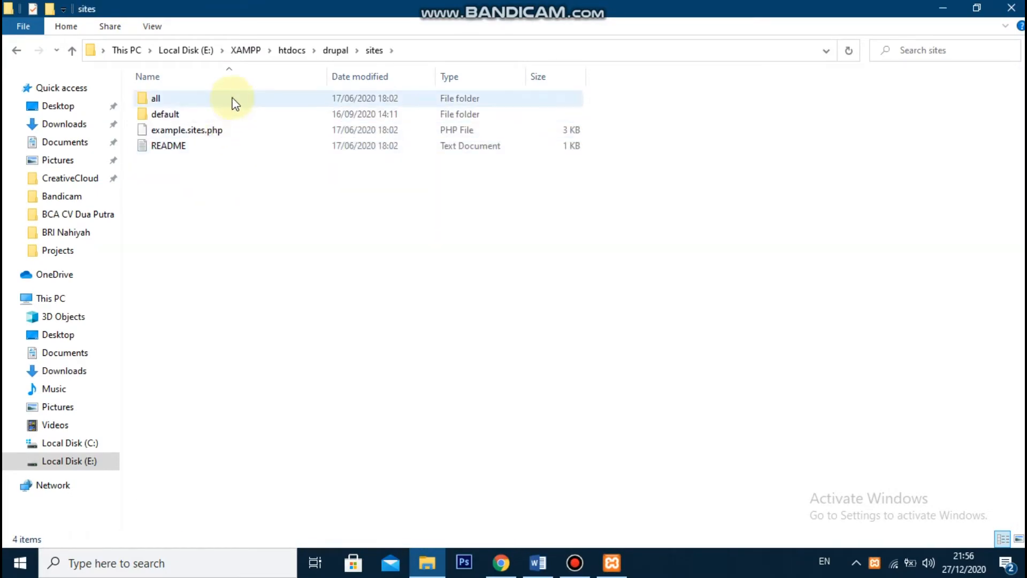
double_click(232, 99)
double_click(231, 113)
double_click(238, 102)
left_click(259, 335)
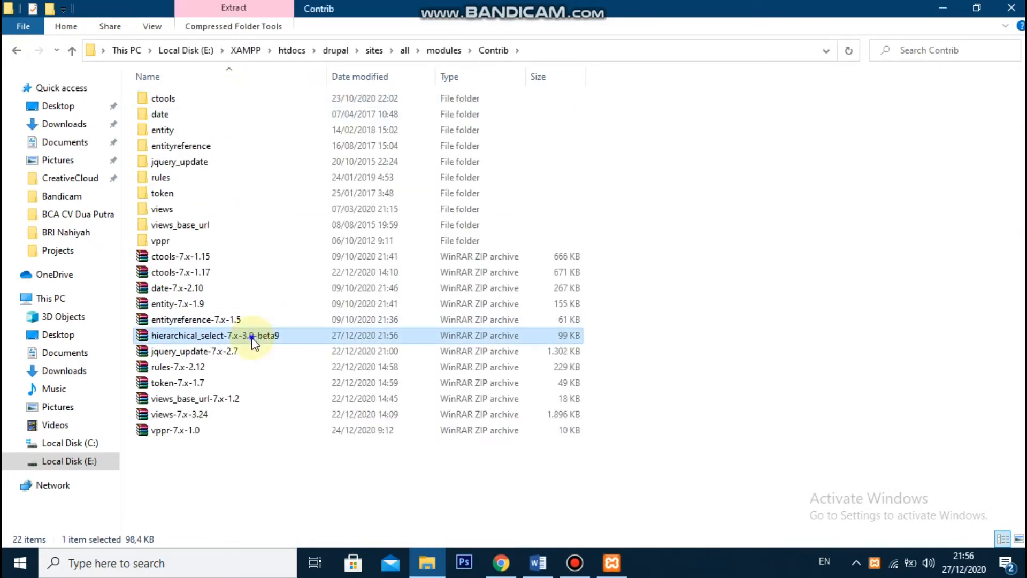
right_click(253, 335)
left_click(319, 267)
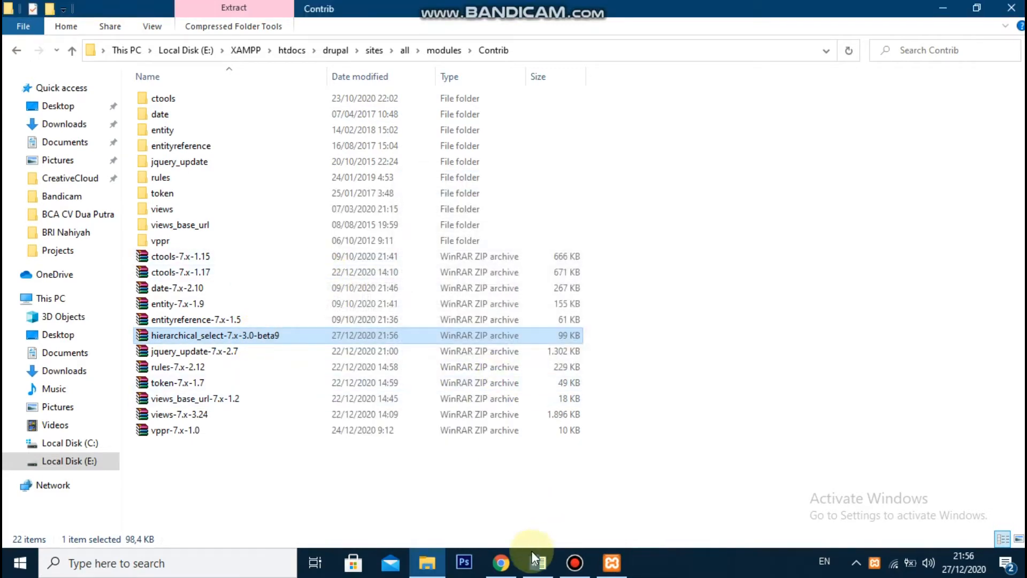
Switch back to Chrome and open the module administration page of the local Drupal site
left_click(502, 561)
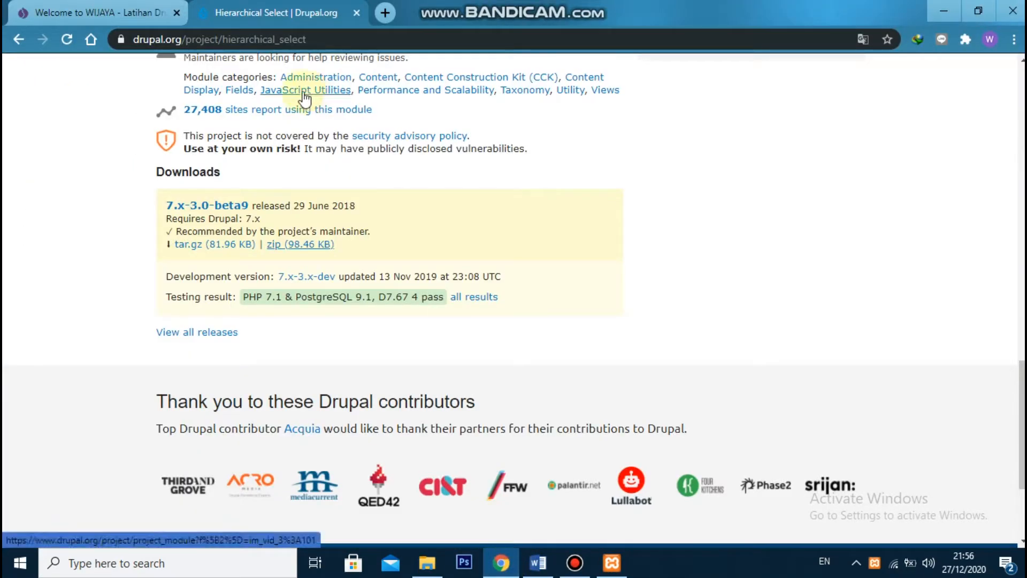
left_click(134, 12)
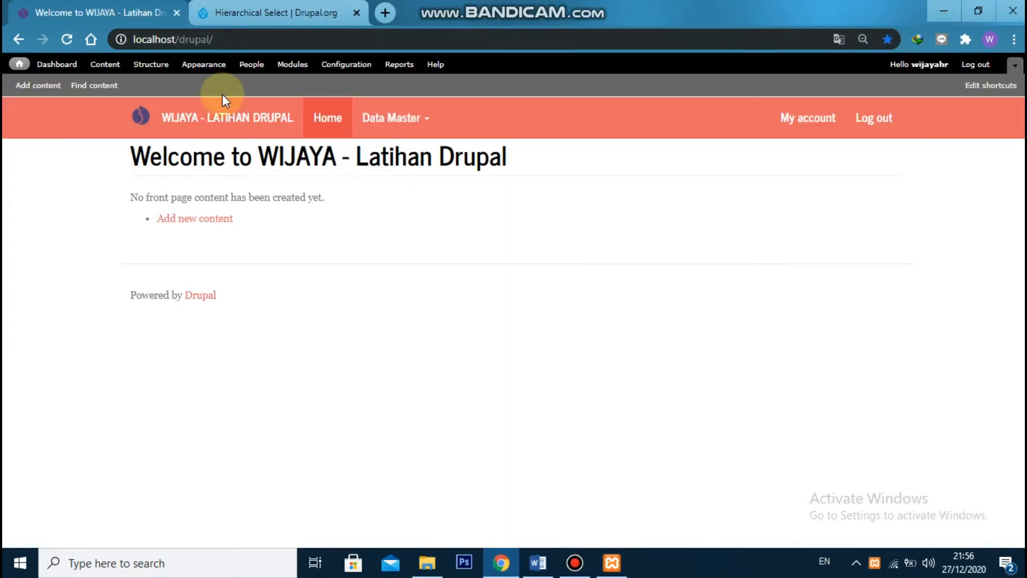
left_click(293, 65)
Enable Hierarchical Select and Hierarchical Select Taxonomy under Form Elements, save the configuration and close the module list
scroll(335, 203, "down", 3)
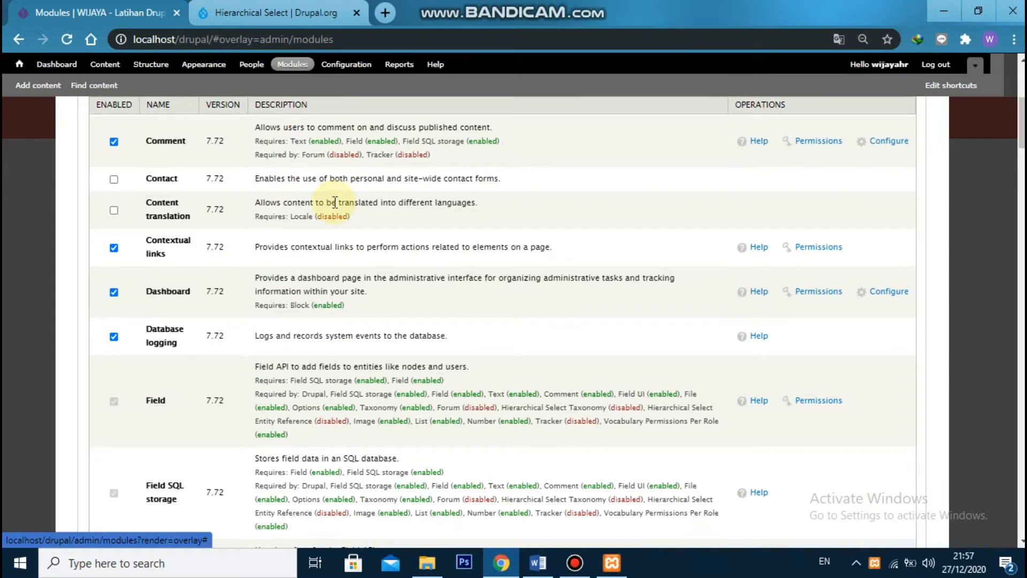
scroll(335, 203, "down", 20)
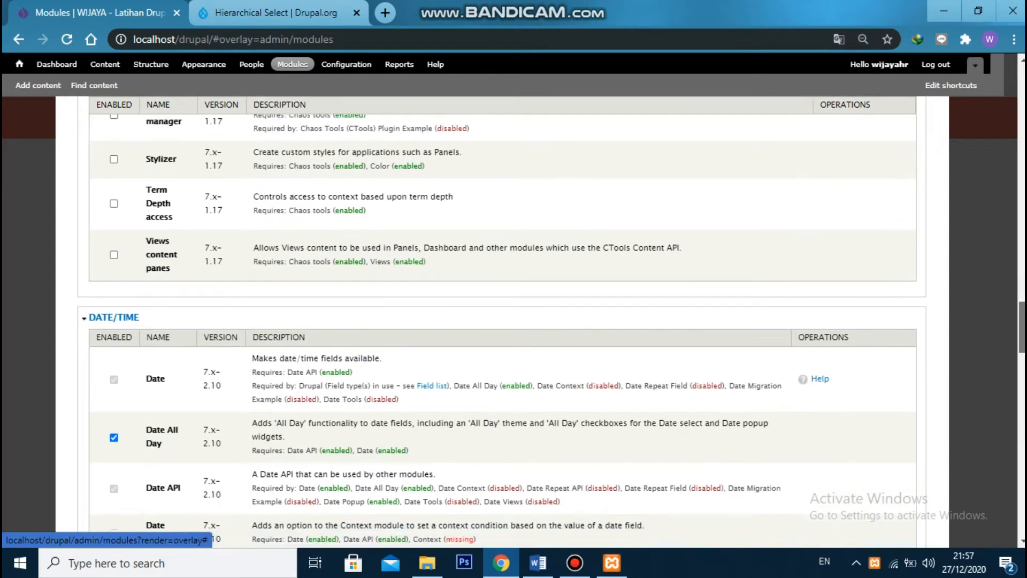
scroll(503, 320, "down", 9)
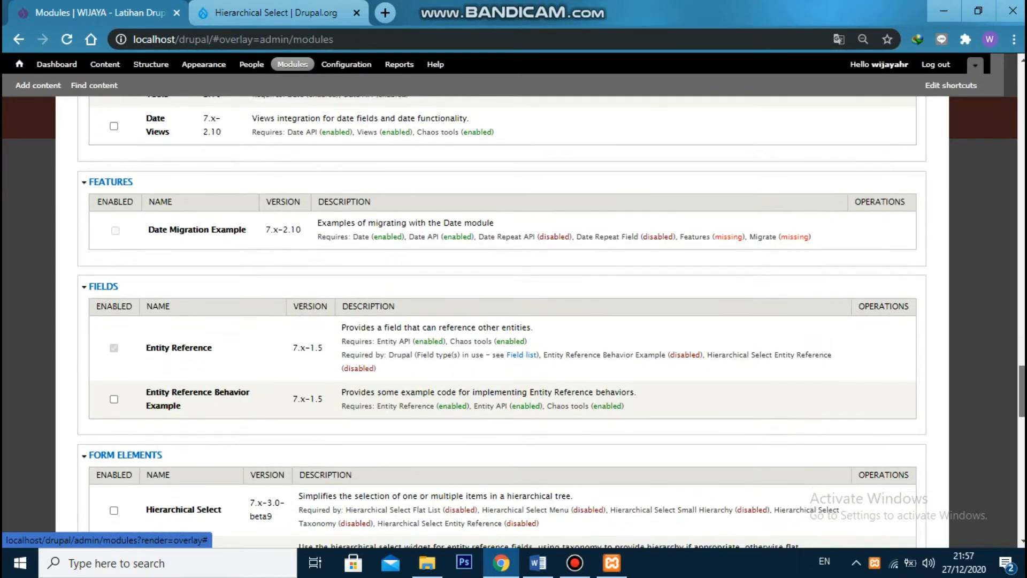
scroll(502, 321, "down", 3)
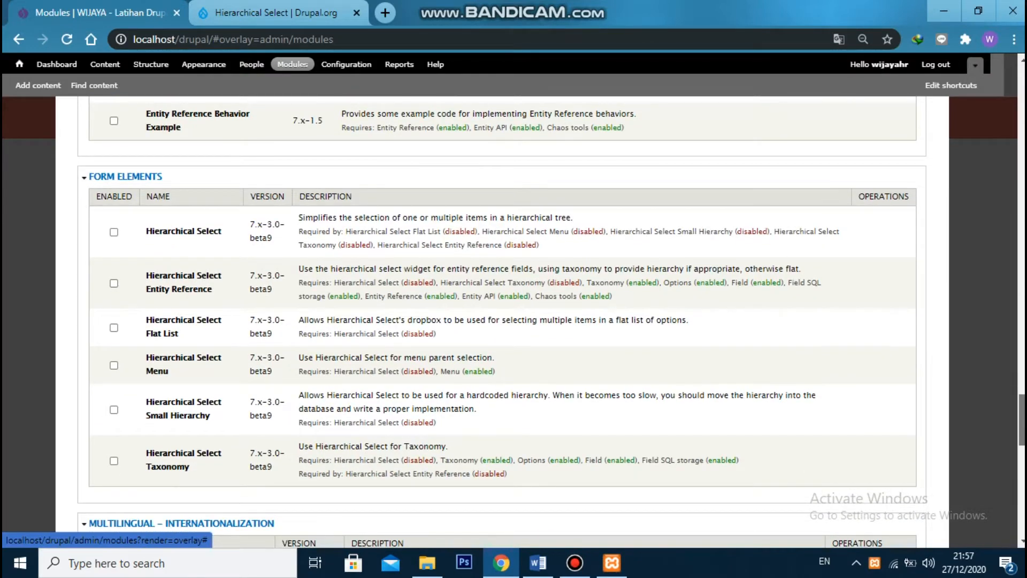
left_click(114, 232)
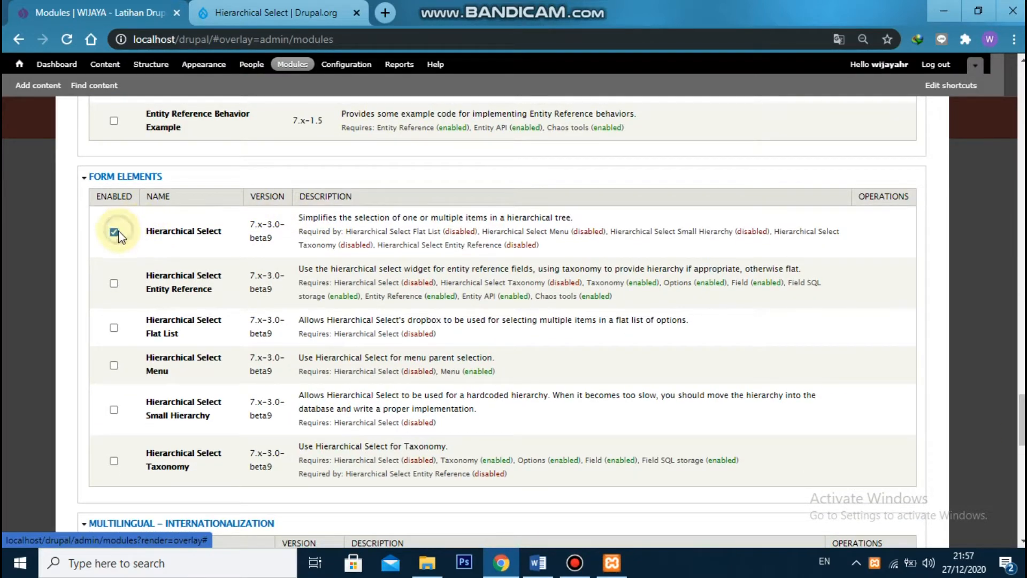
left_click(115, 461)
left_click_drag(1021, 435, 1021, 527)
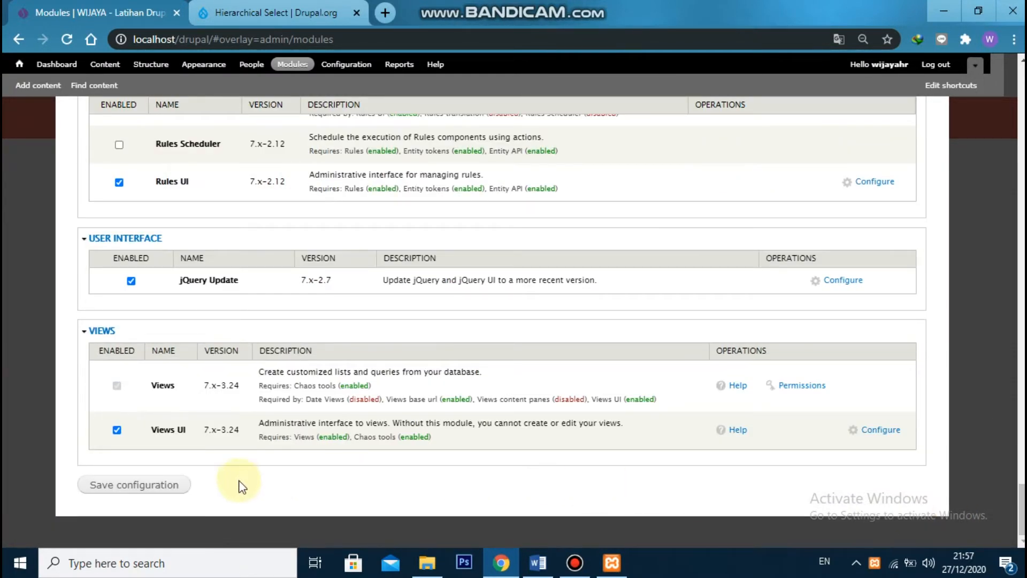
left_click(170, 485)
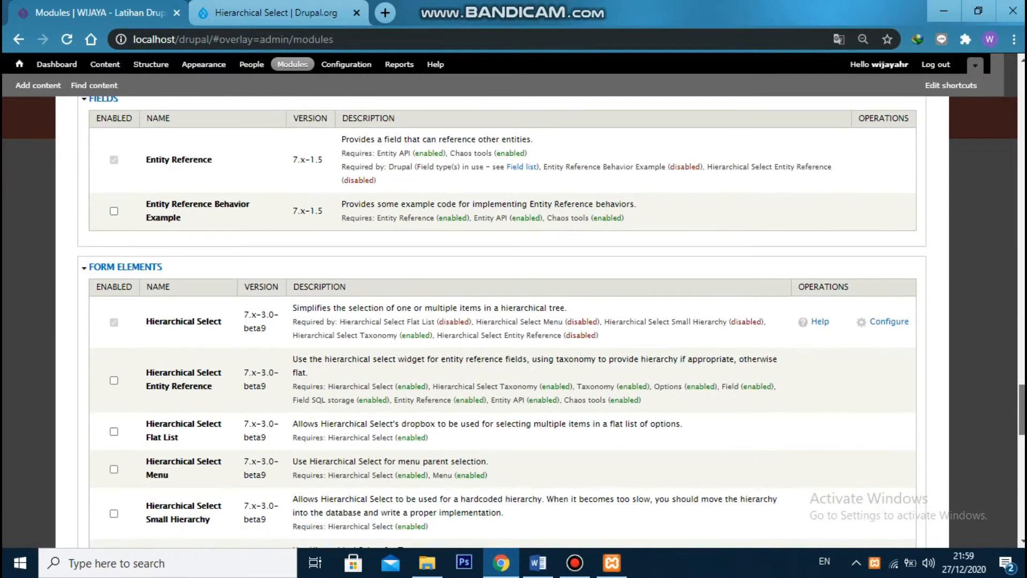
scroll(502, 321, "down", 2)
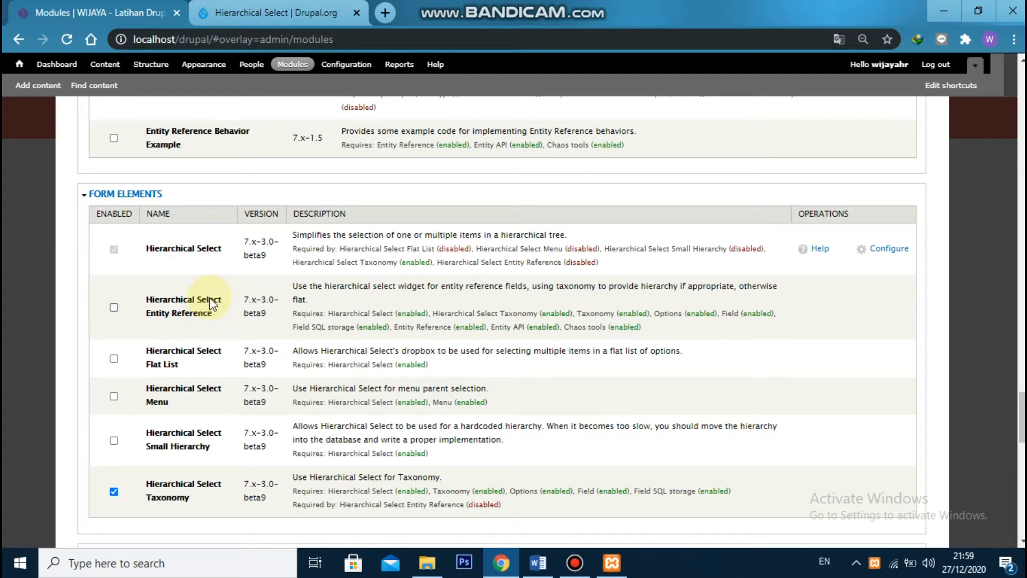
scroll(239, 303, "up", 12)
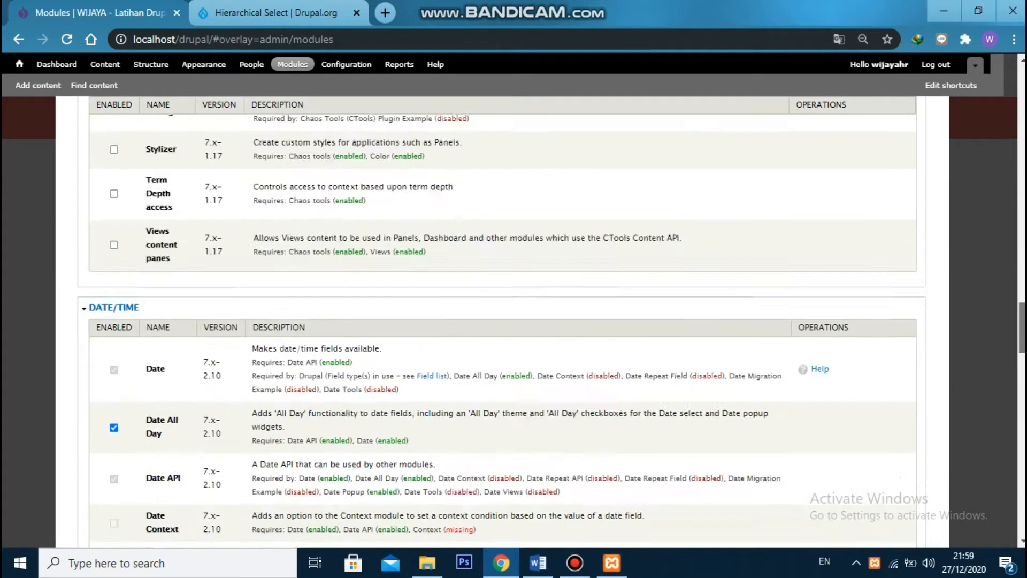
scroll(997, 110, "up", 15)
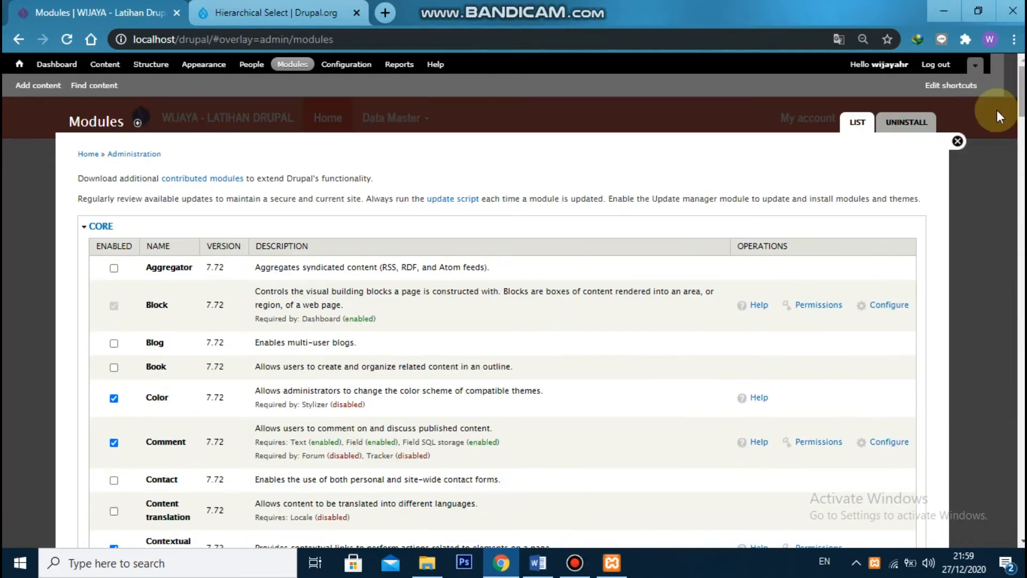
left_click(958, 141)
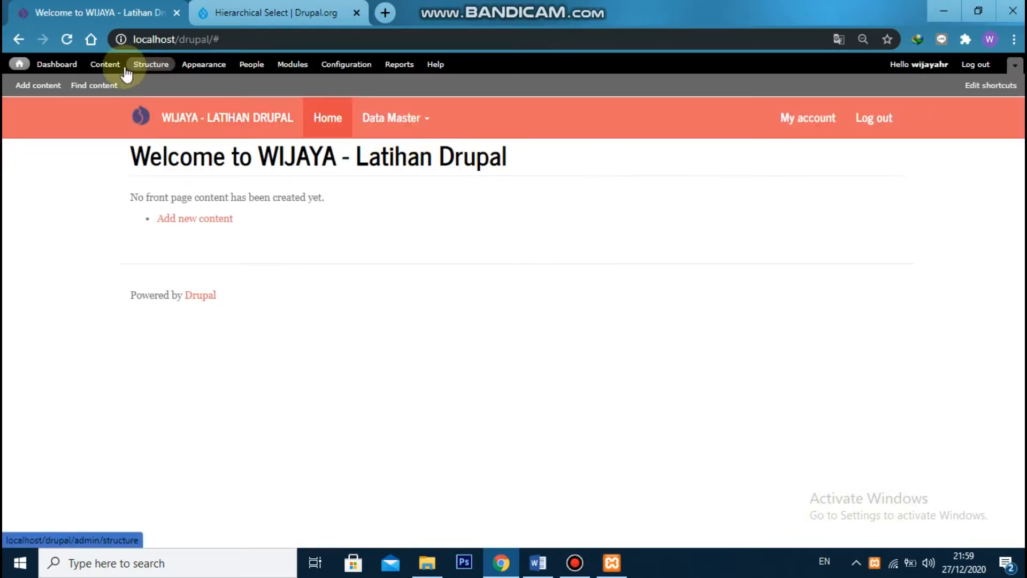
Start a new view in the site structure and name it "ER - Daftar Klasifikasi"
left_click(147, 65)
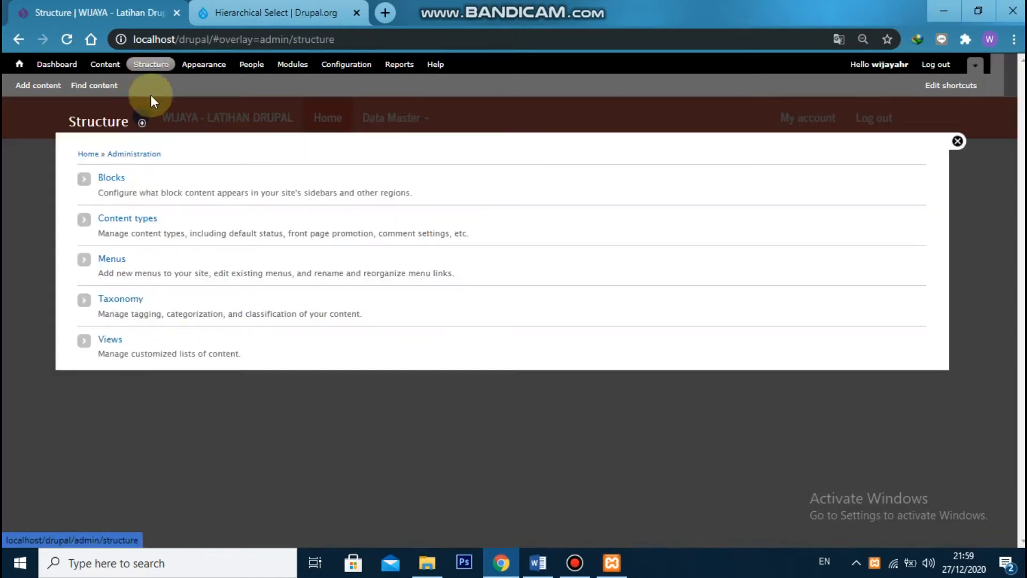
left_click(112, 340)
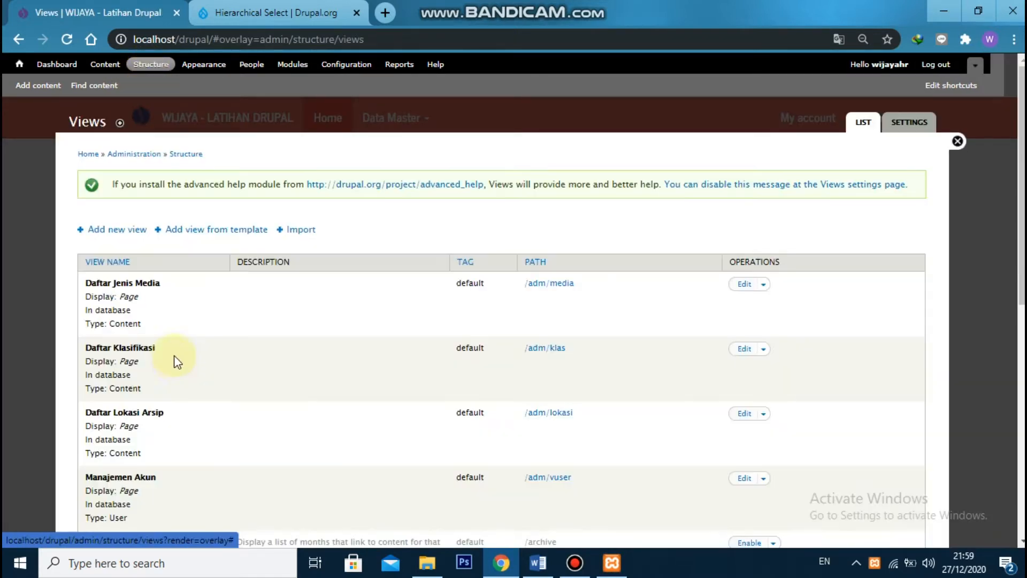
left_click(102, 230)
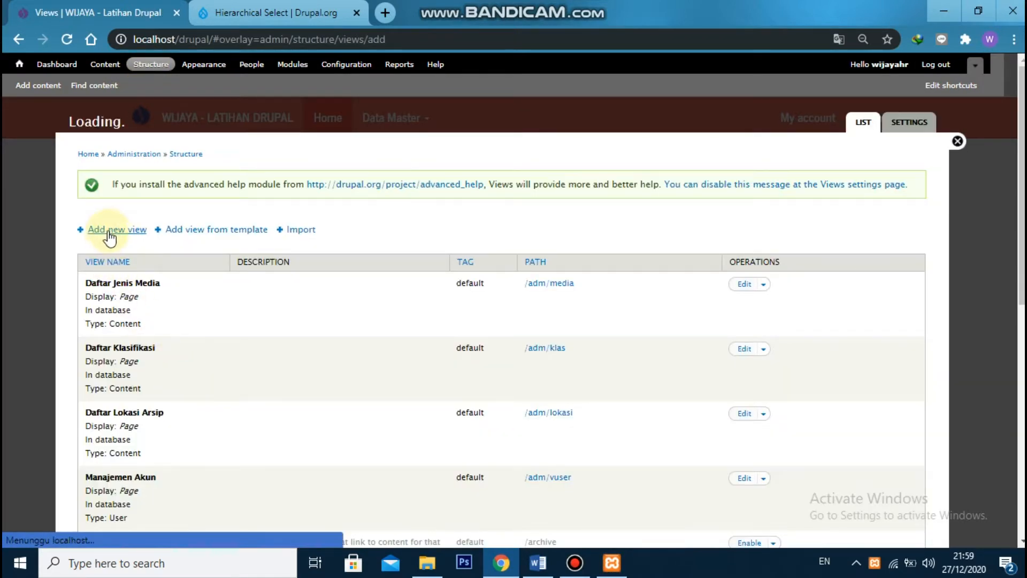
left_click(170, 191)
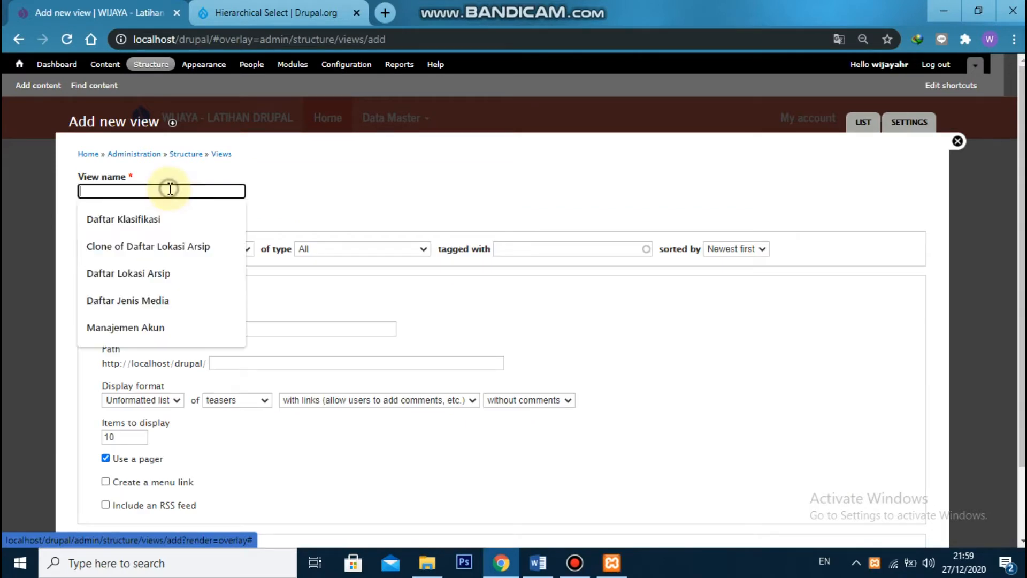
type("ER - Daftar Klasifikasi")
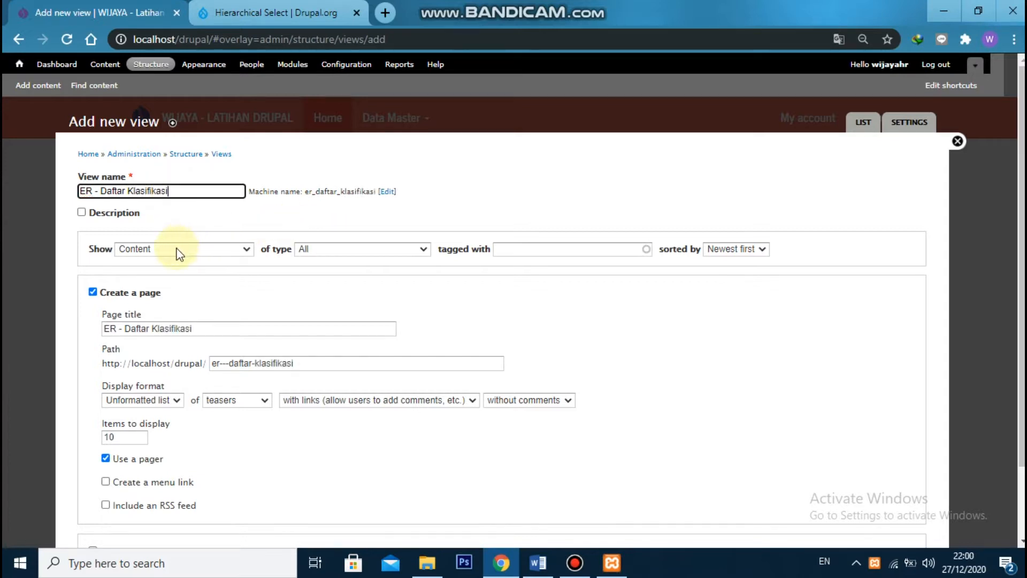
Limit the view to content of type Klasifikasi, turn off page creation and continue to the view editor
left_click(315, 249)
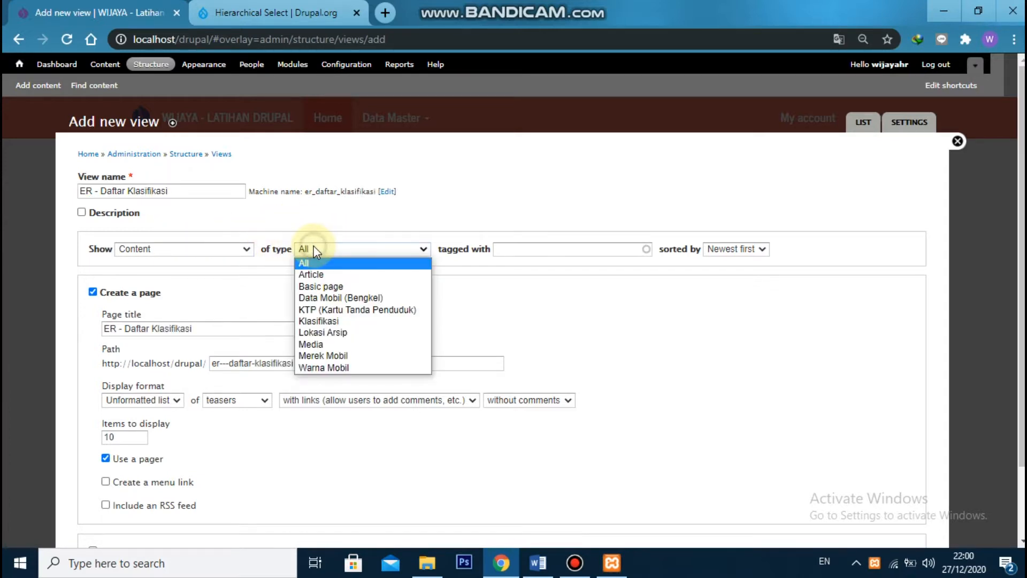
left_click(342, 321)
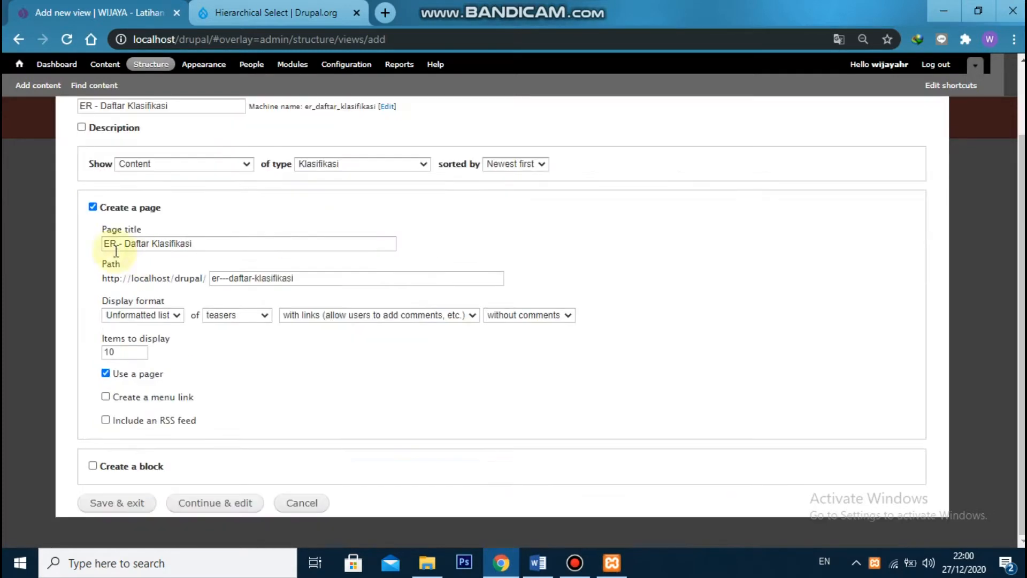
left_click(93, 207)
left_click(242, 377)
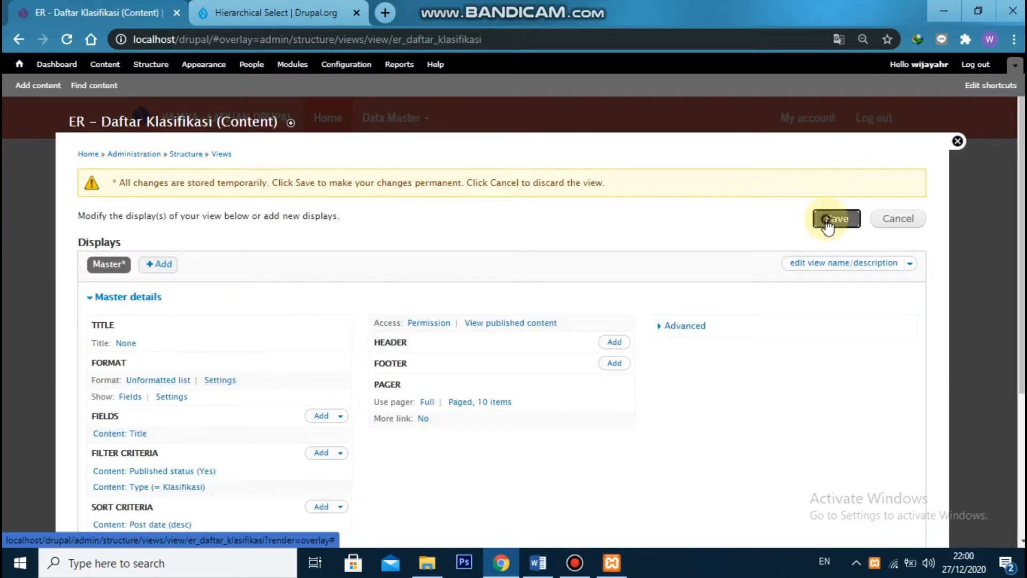
Save the view, add an Entity Reference display to it and save again
left_click(827, 224)
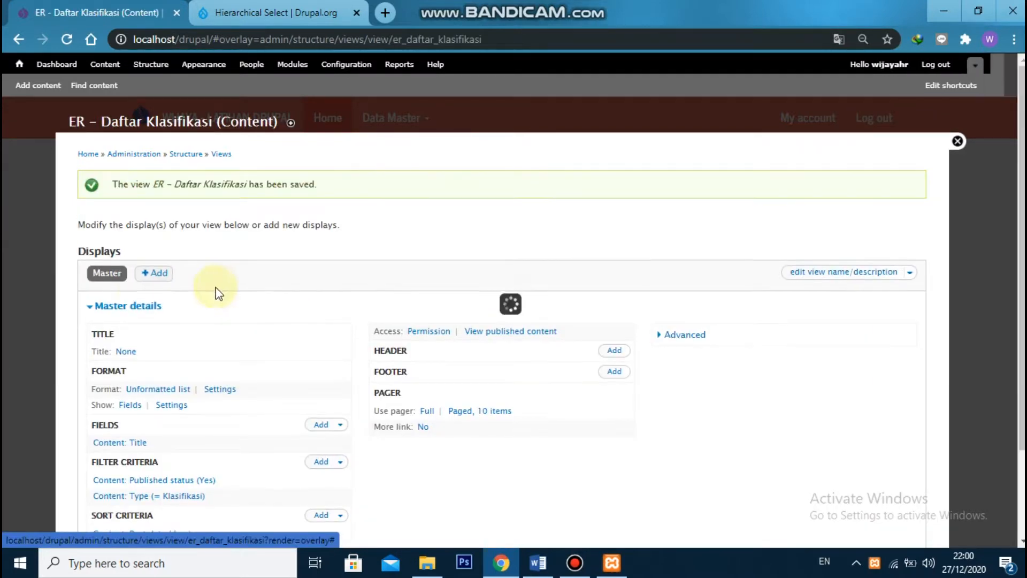
left_click(145, 274)
left_click(194, 320)
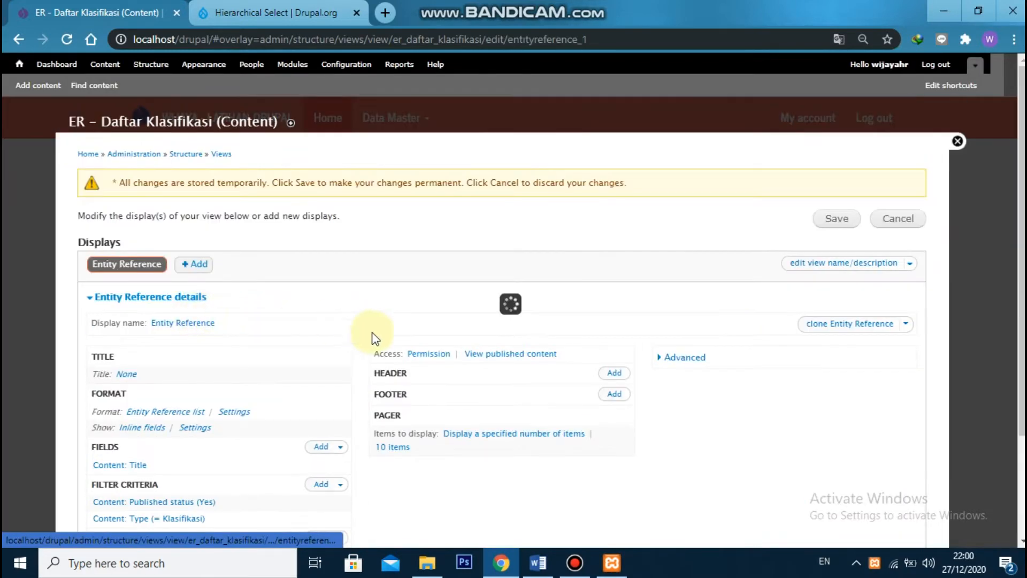
left_click(836, 219)
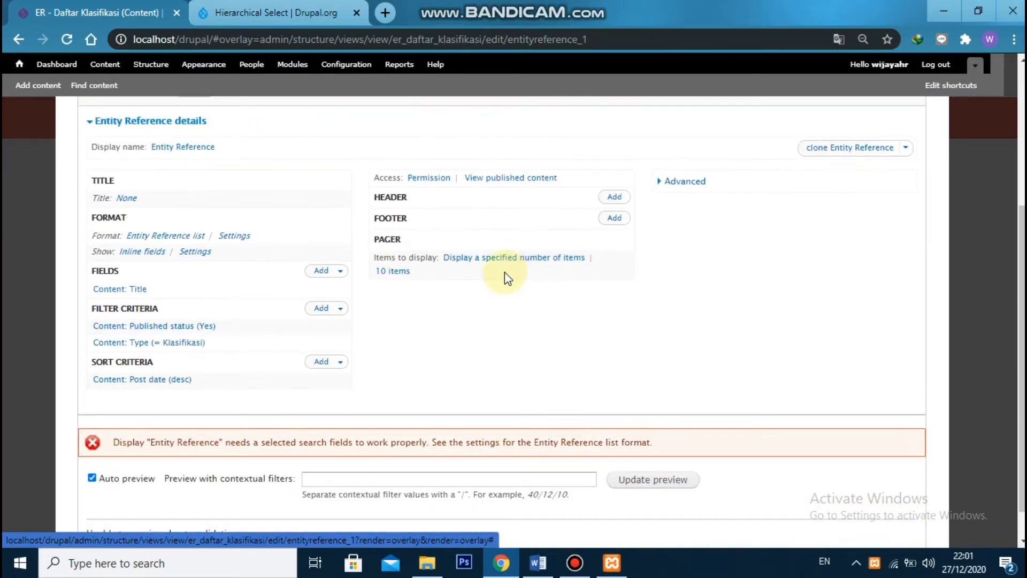
Set Content: Title as a search field in the Entity Reference list format settings for this display
scroll(504, 278, "down", 1)
left_click_drag(113, 405, 136, 404)
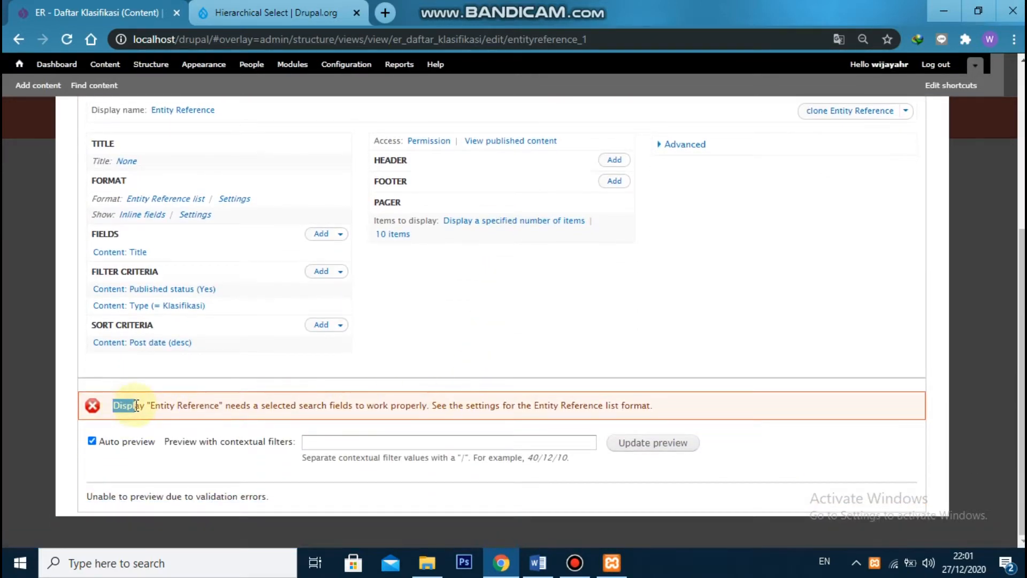
left_click(153, 406)
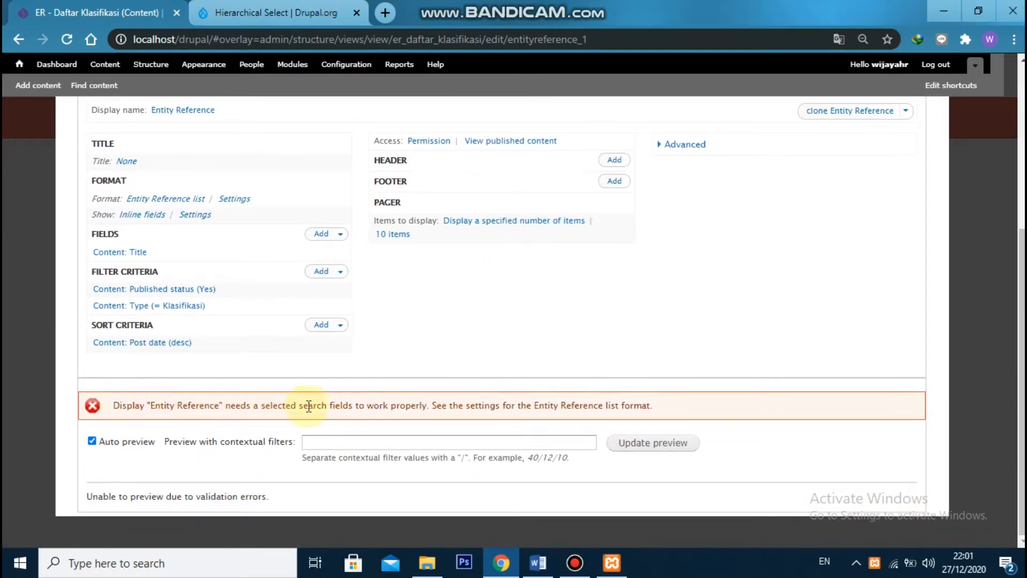
scroll(358, 367, "up", 2)
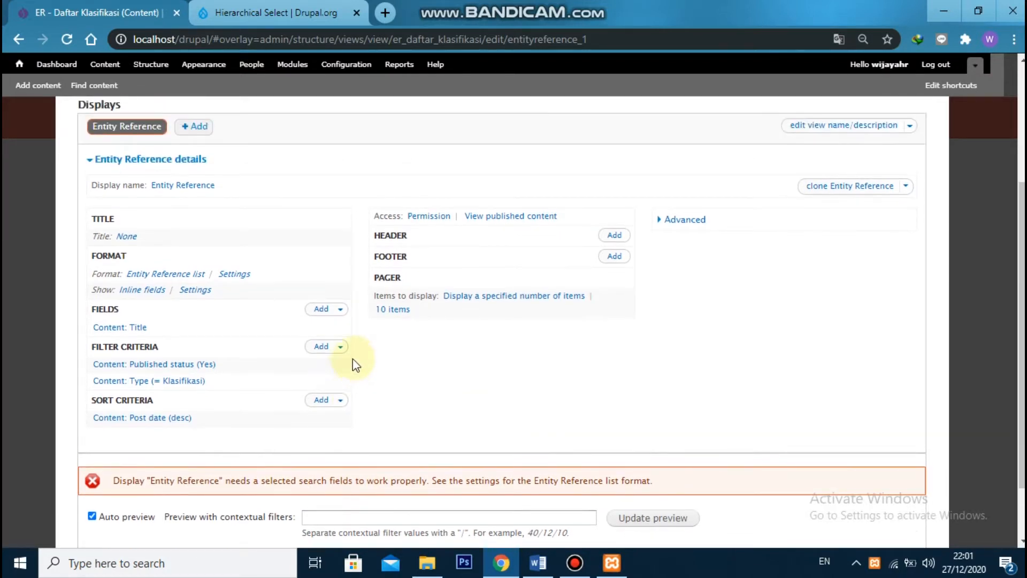
left_click(230, 276)
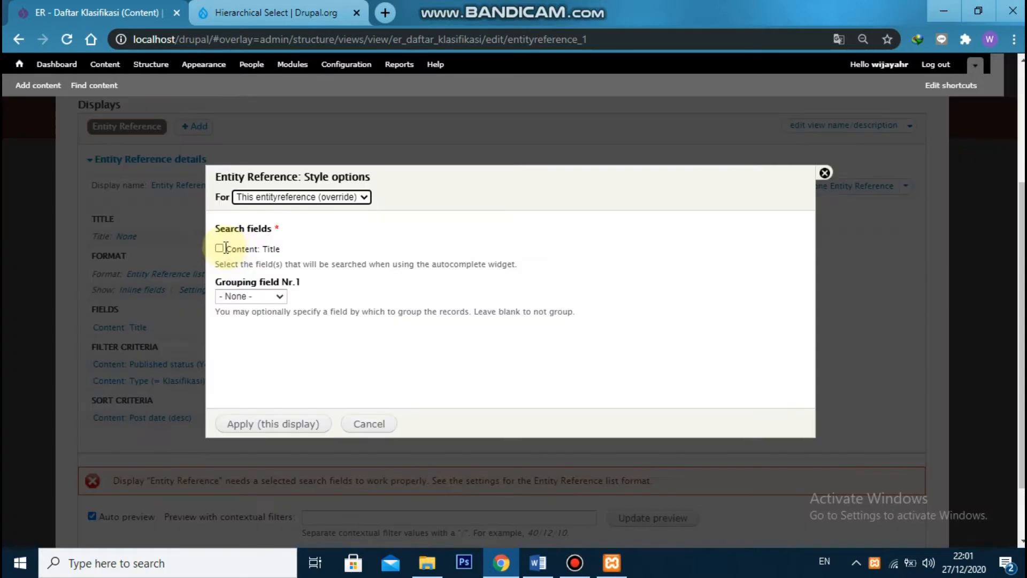
left_click(219, 248)
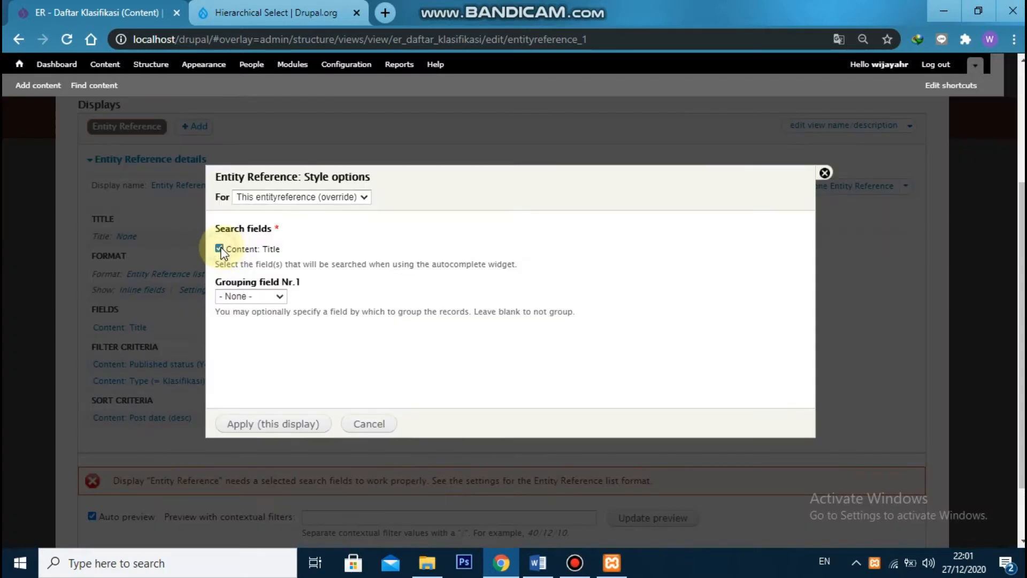
left_click(294, 428)
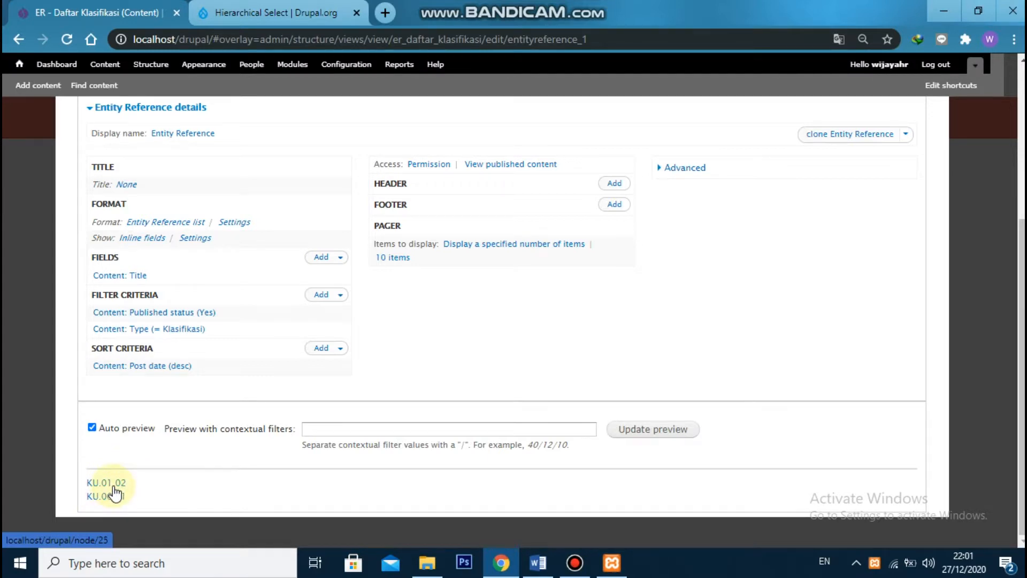
Turn off linking the Title field to the original content for all displays and save the view
scroll(156, 455, "up", 3)
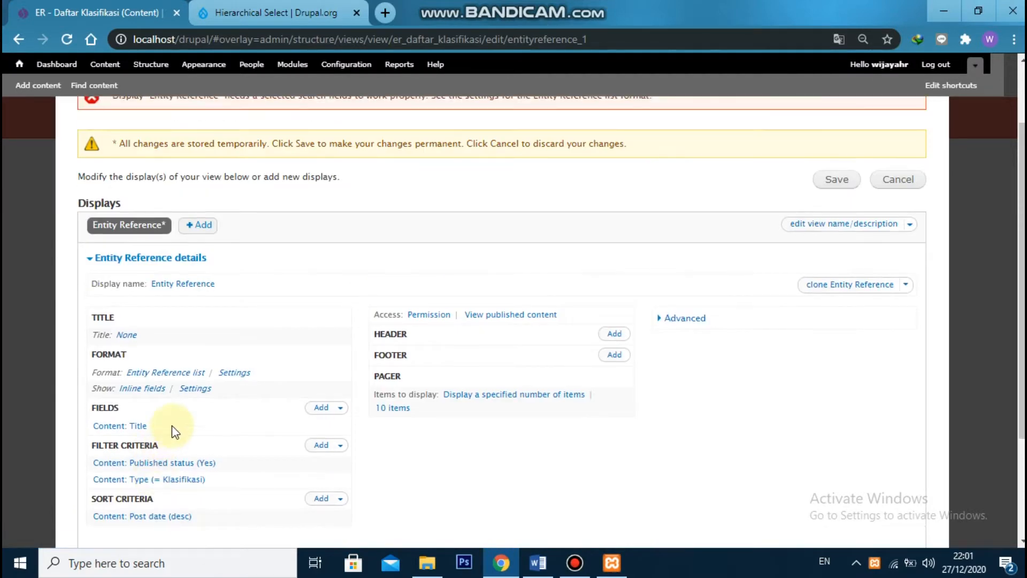
left_click(131, 426)
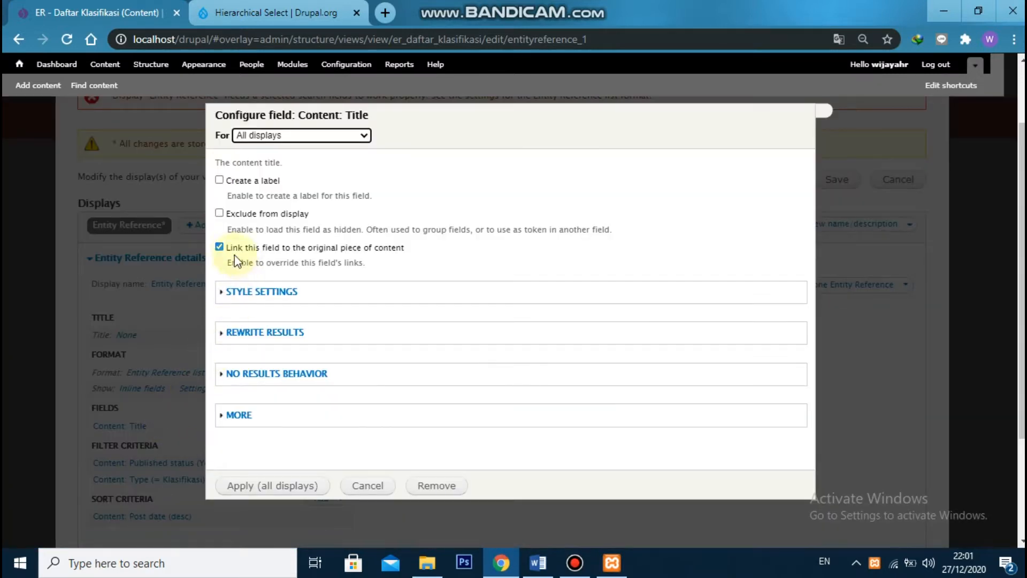
left_click(220, 247)
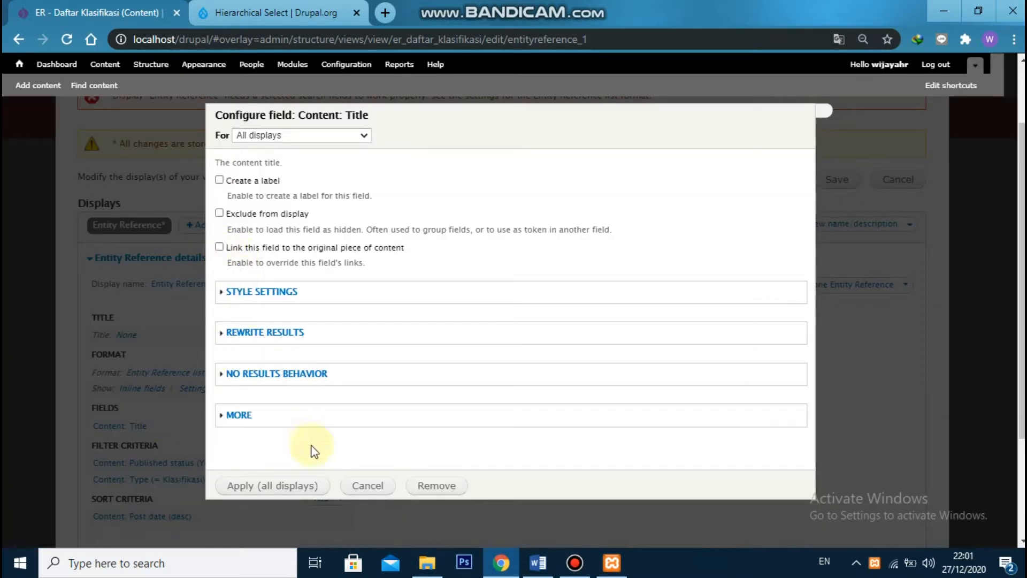
left_click(277, 492)
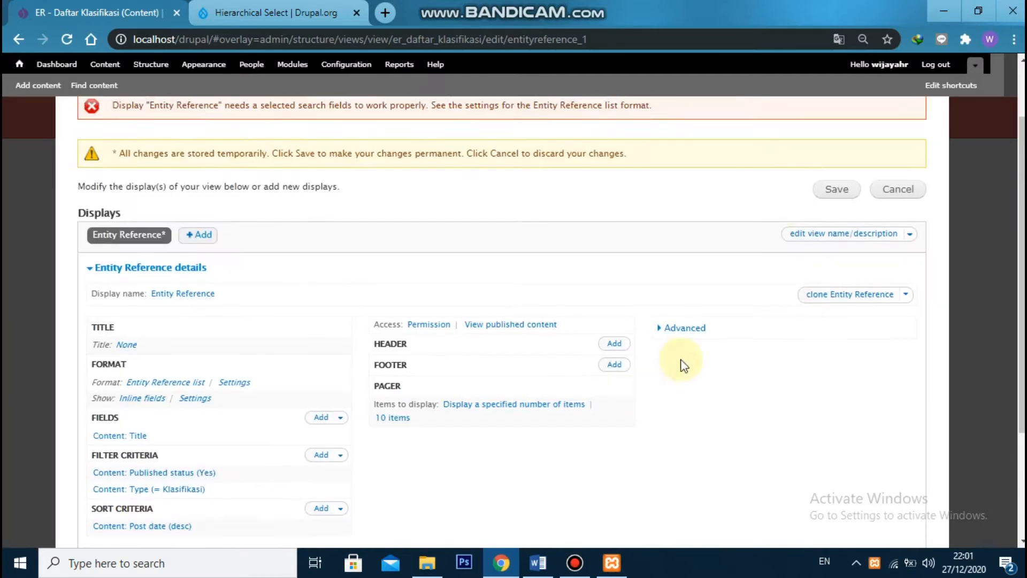
left_click(841, 263)
left_click(840, 257)
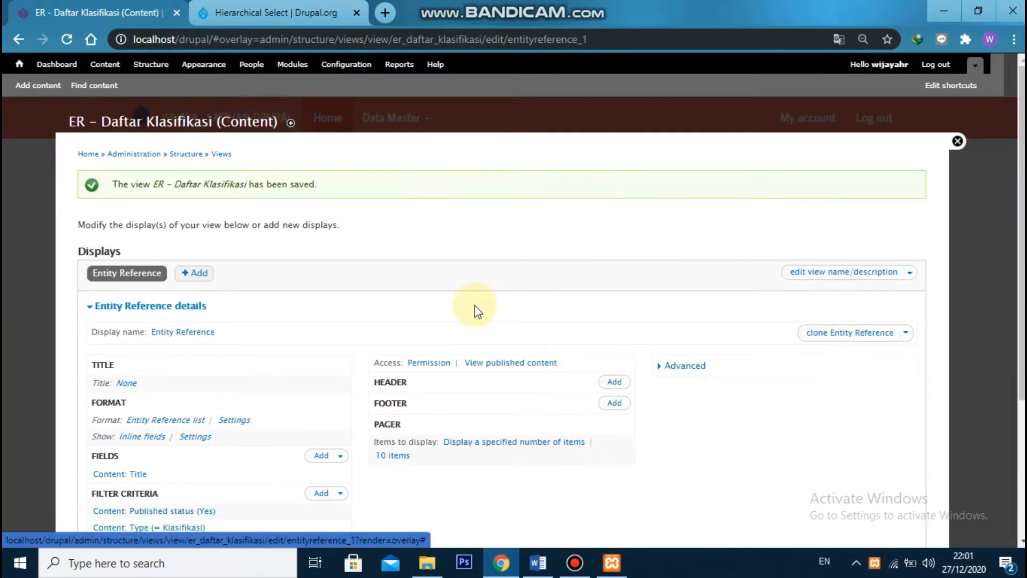
Add the Klasifikasi content fields Nama and Retensi to the view for all displays
scroll(478, 310, "down", 3)
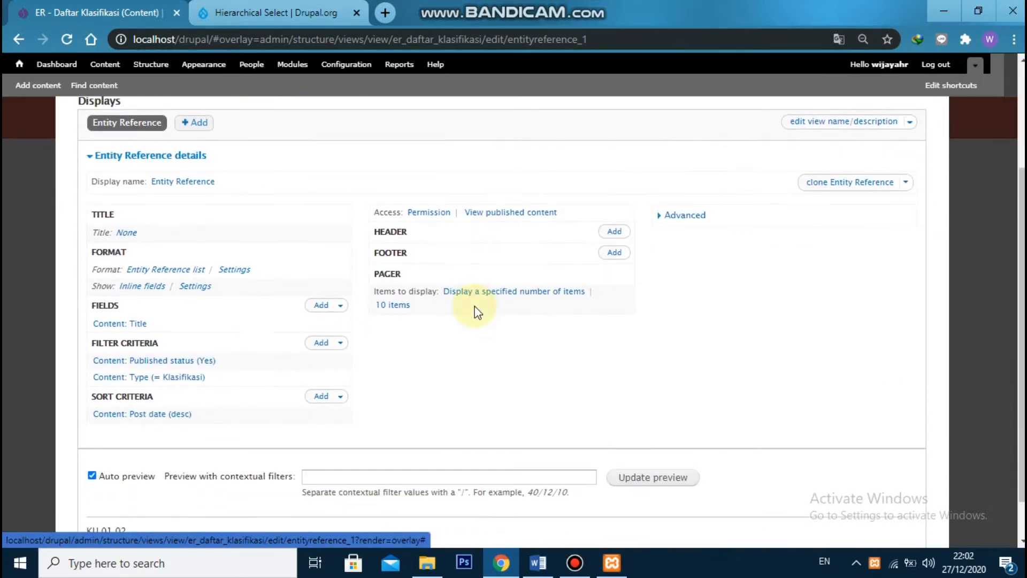
left_click(320, 304)
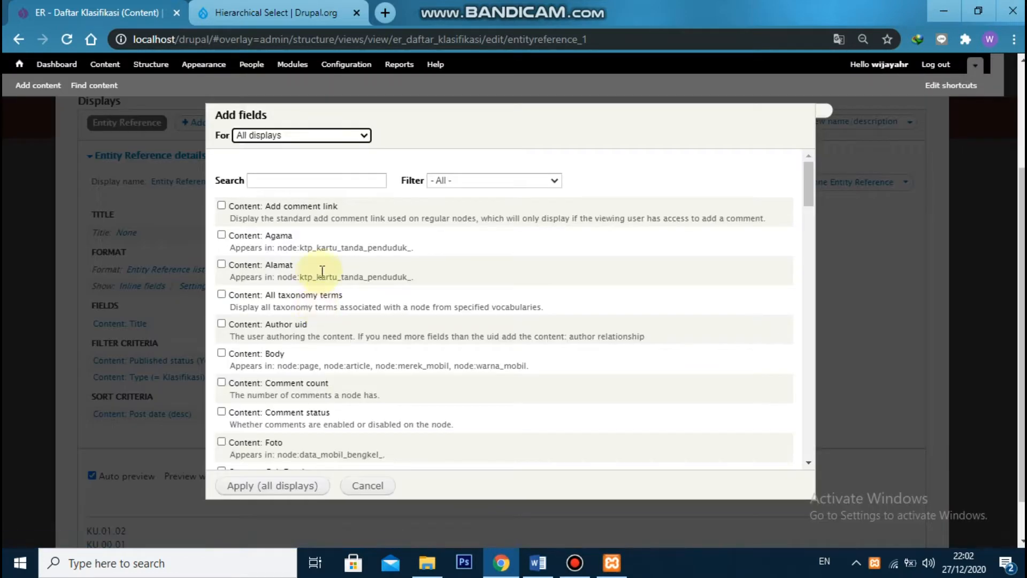
left_click(321, 182)
type("nama")
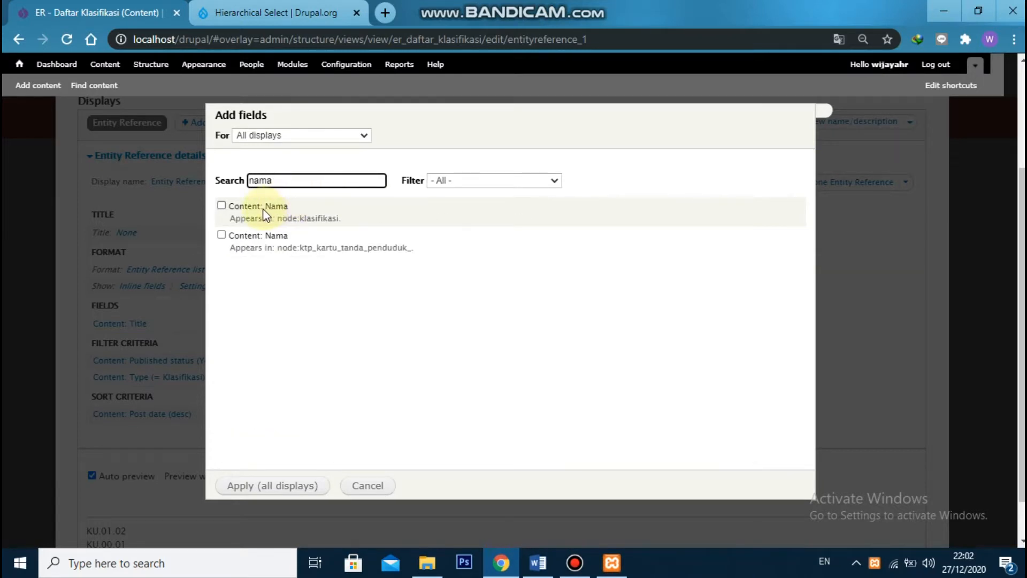
left_click(221, 205)
left_click(295, 179)
double_click(297, 180)
type("retensi")
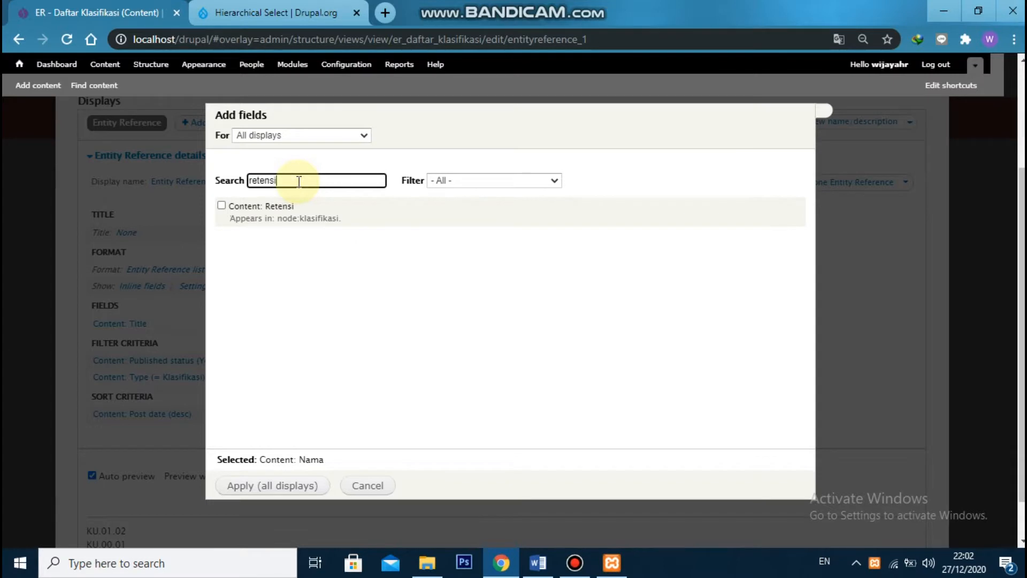
left_click(221, 206)
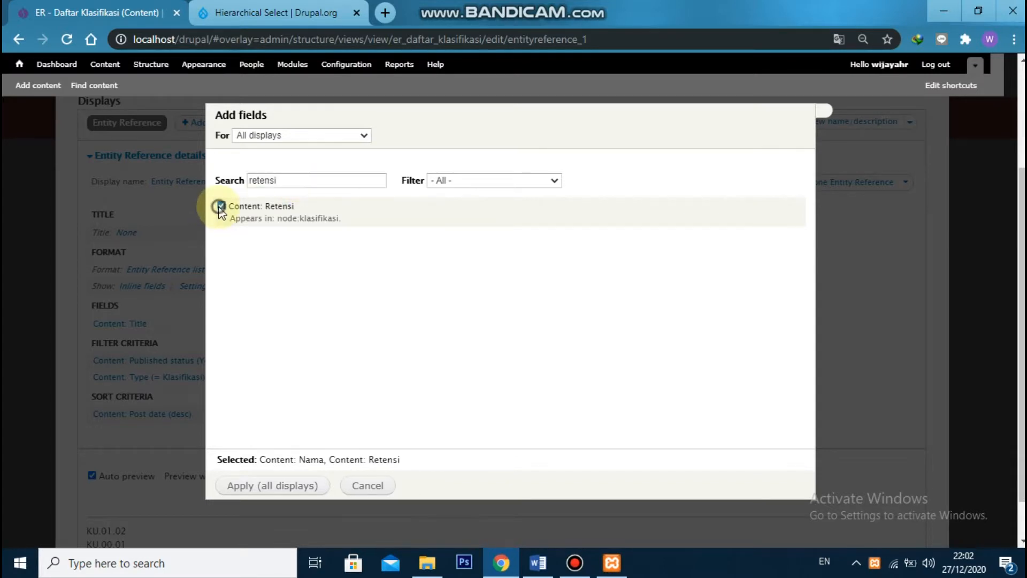
left_click(292, 487)
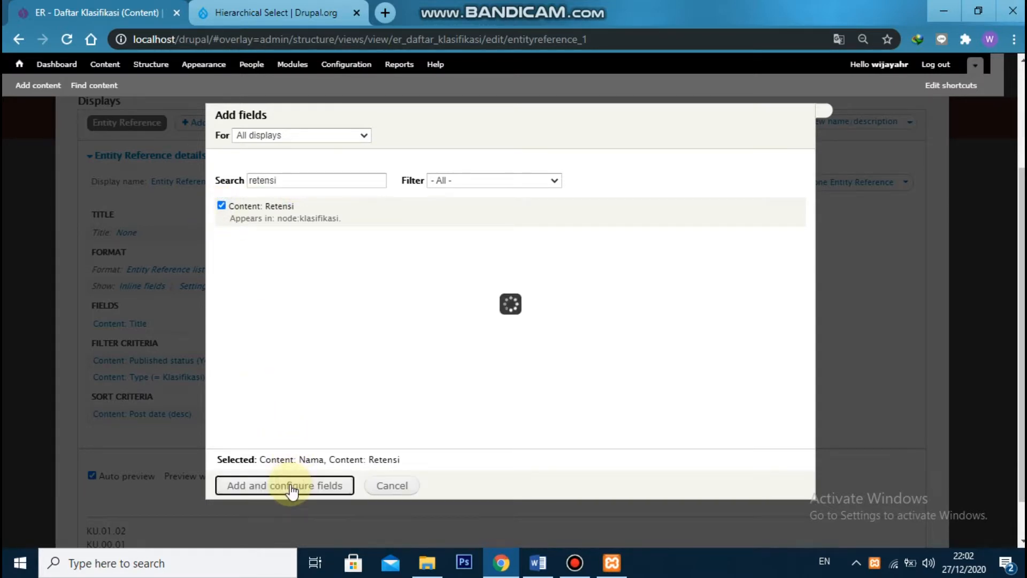
Turn off the labels of the Nama and Retensi fields
left_click(219, 181)
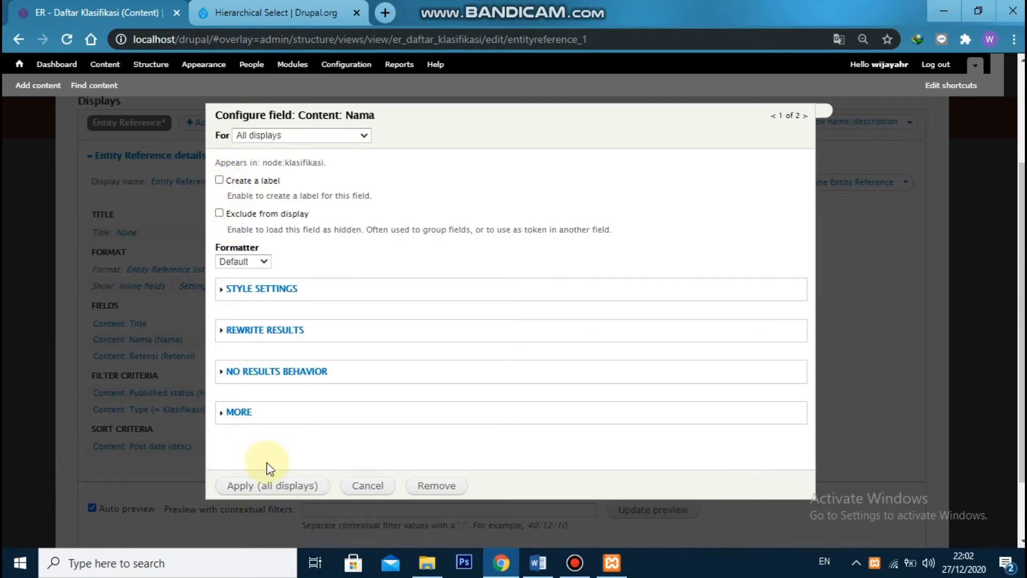
left_click(269, 487)
left_click(219, 180)
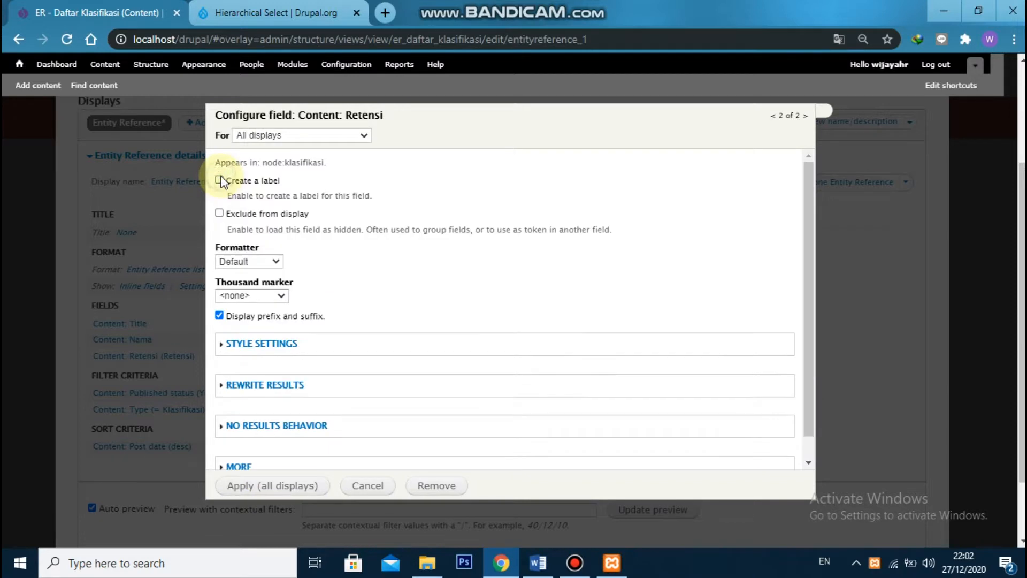
Enter "[field_retensi] Tahun" as the rewrite text of the Retensi field and apply it to all displays
left_click(256, 385)
scroll(289, 361, "down", 3)
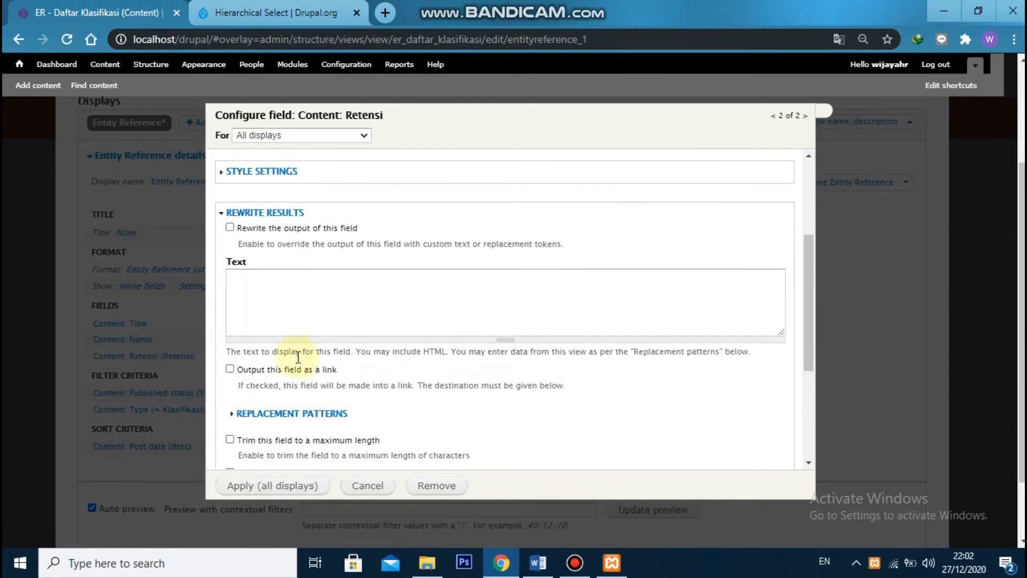
scroll(298, 357, "down", 2)
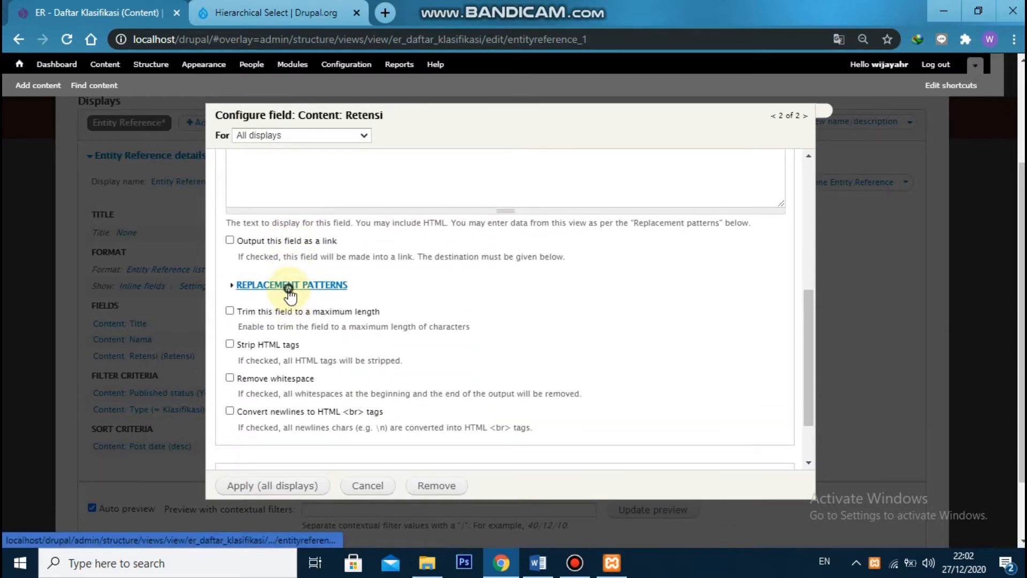
left_click(289, 285)
scroll(278, 305, "down", 1)
left_click_drag(267, 304, 321, 305)
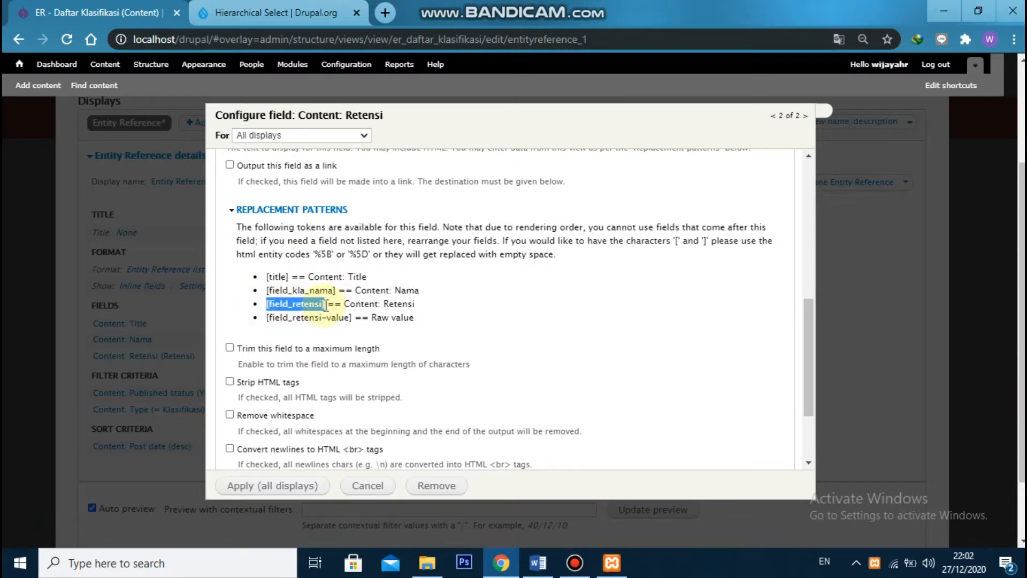
key("ctrl+c")
scroll(305, 321, "up", 4)
left_click(305, 322)
key("ctrl+v")
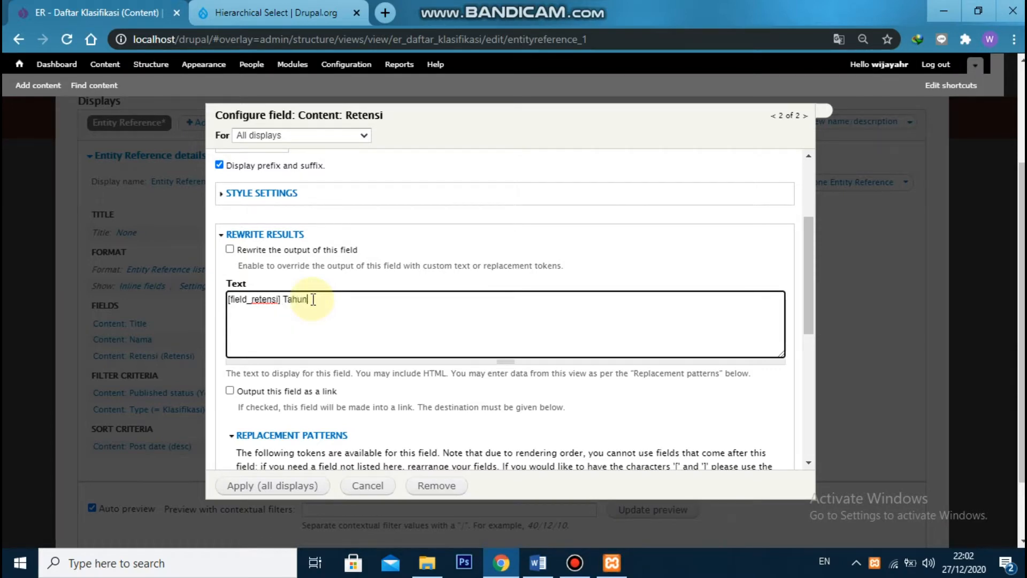
scroll(321, 407, "down", 3)
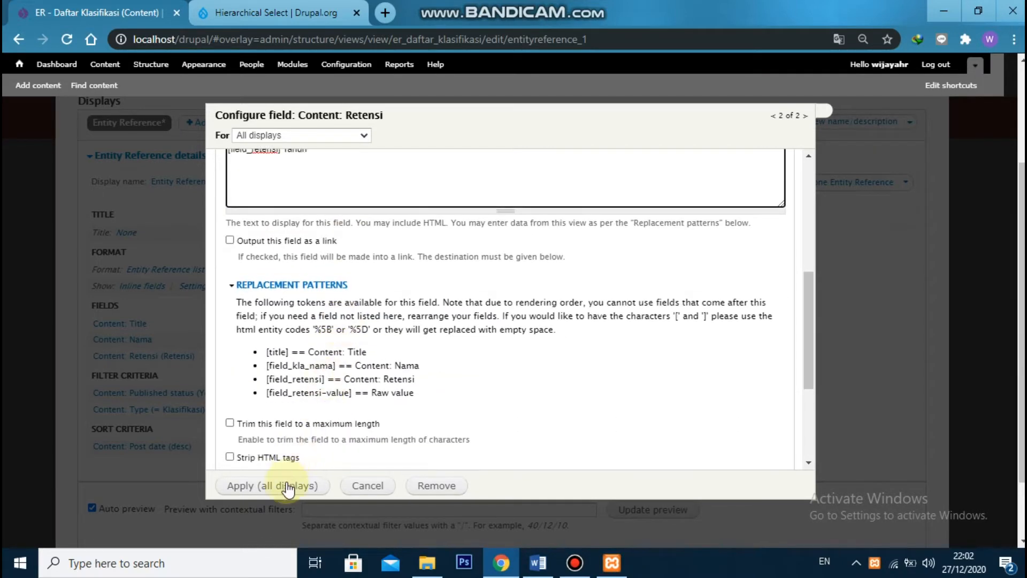
left_click(287, 486)
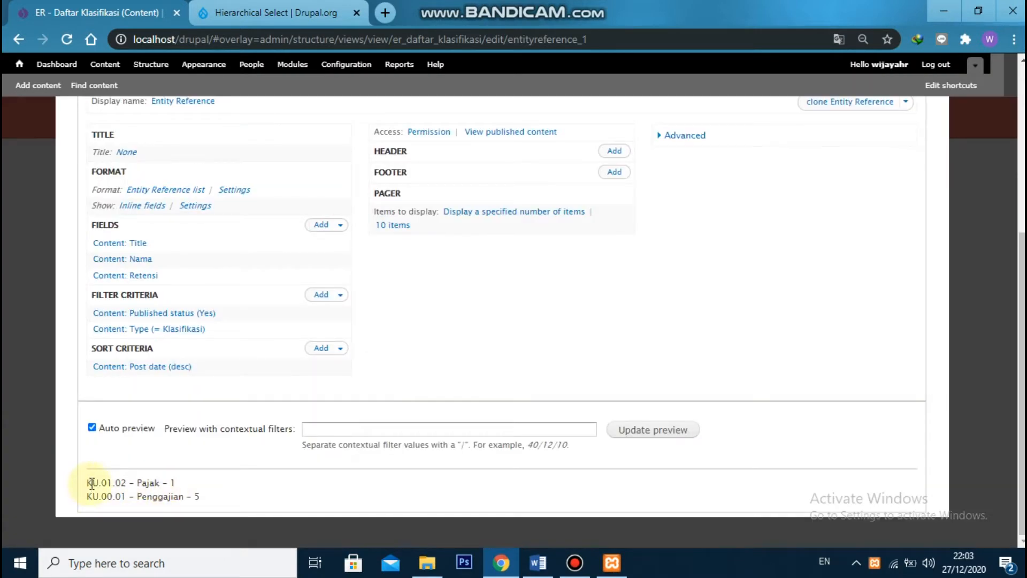
Add Content: Nama and Content: Retensi to the Entity Reference list's search fields and save the view
left_click_drag(91, 483, 241, 485)
left_click(238, 490)
scroll(439, 447, "up", 1)
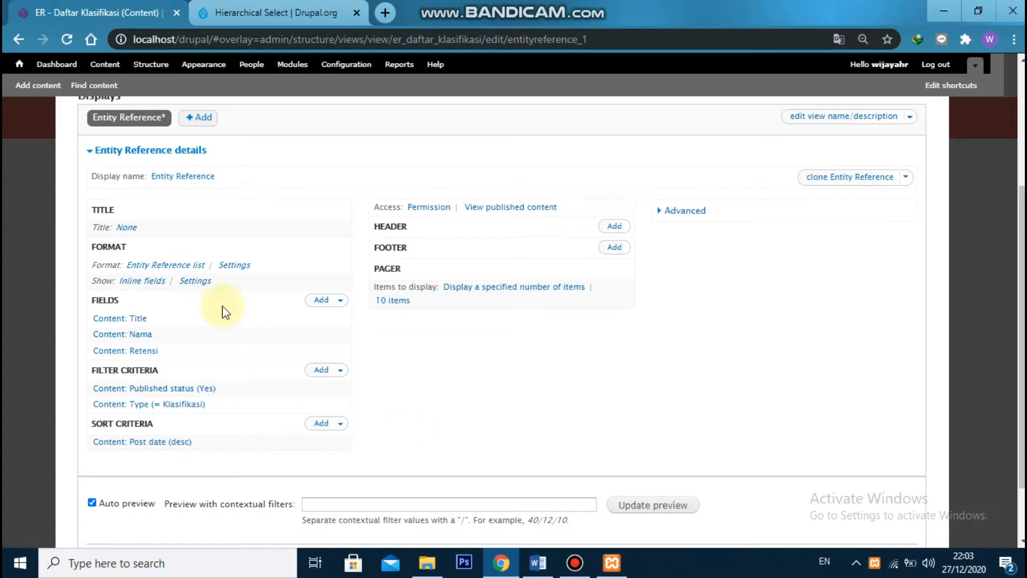
left_click(230, 266)
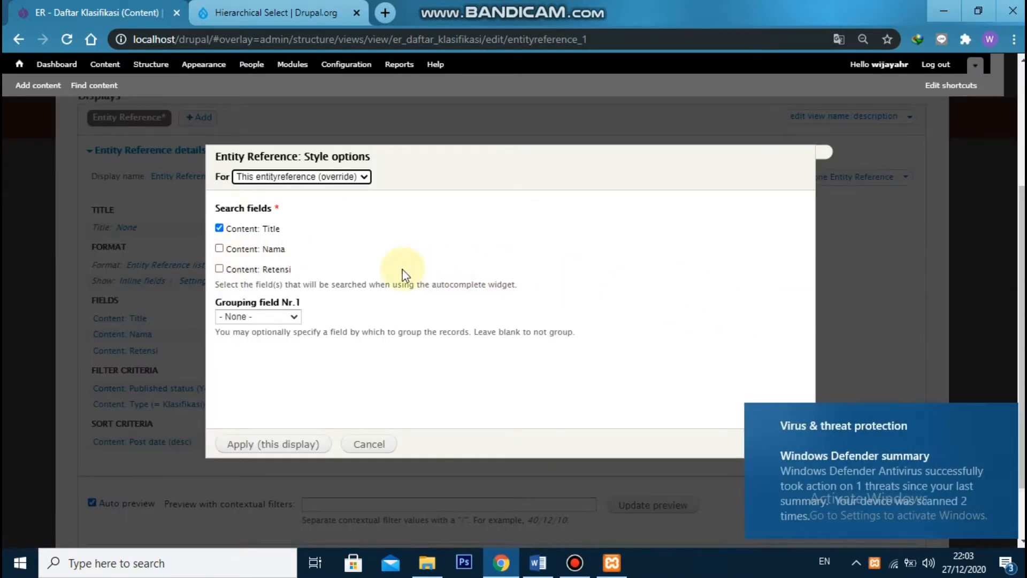
left_click(219, 248)
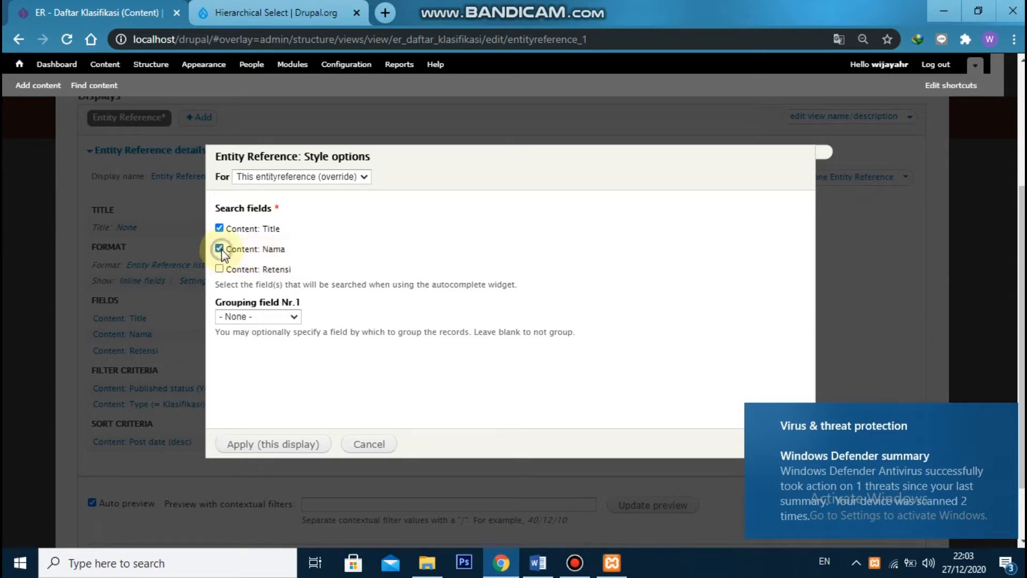
left_click(220, 269)
left_click(291, 449)
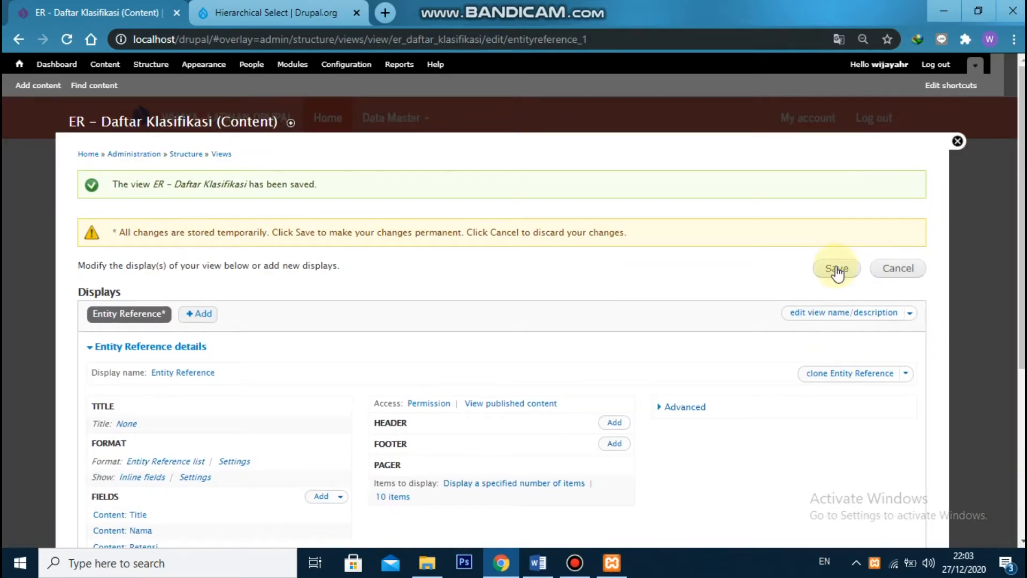
left_click(837, 270)
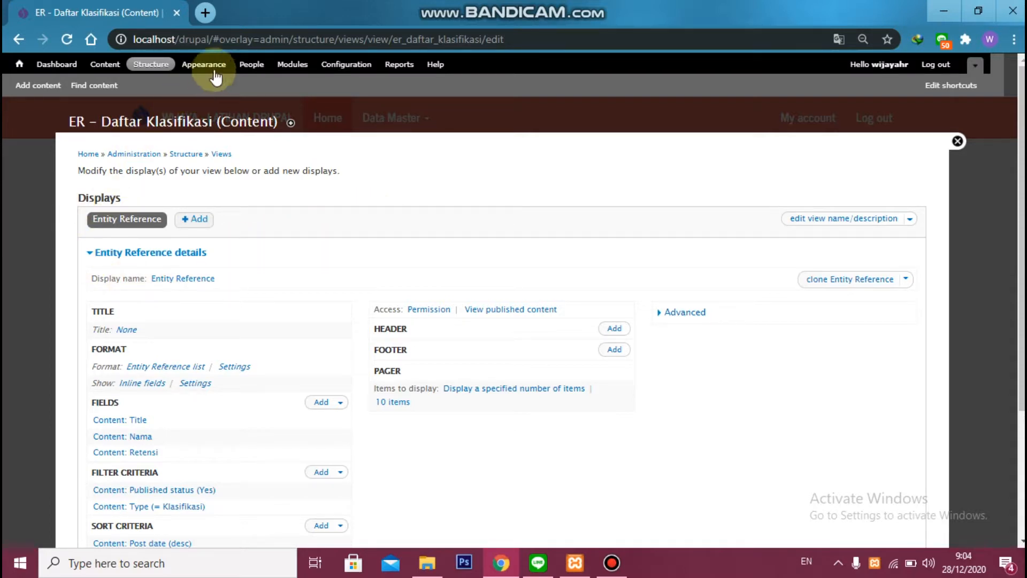
Start a new content type and name it Data Arsip
left_click(142, 67)
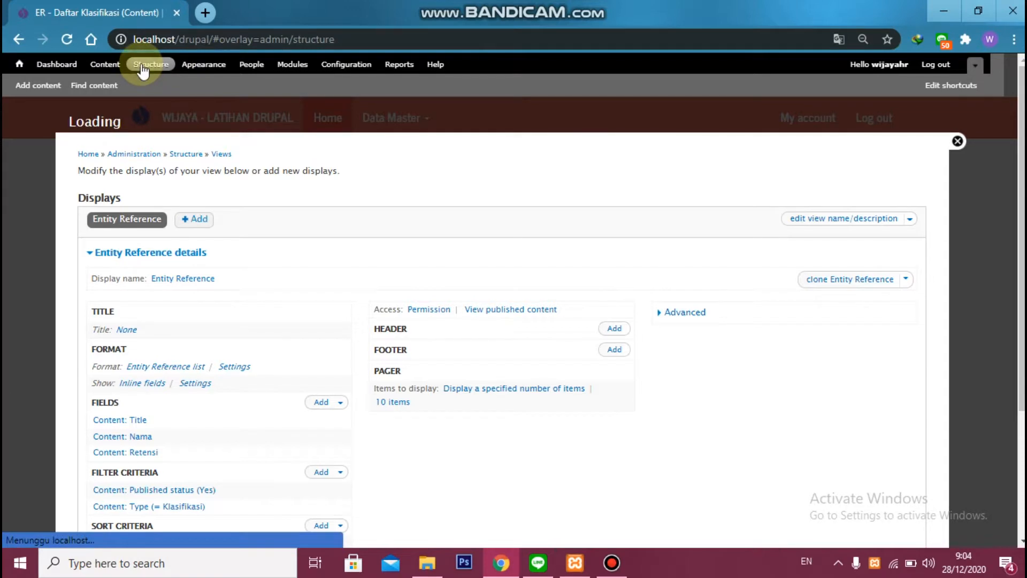
left_click(136, 224)
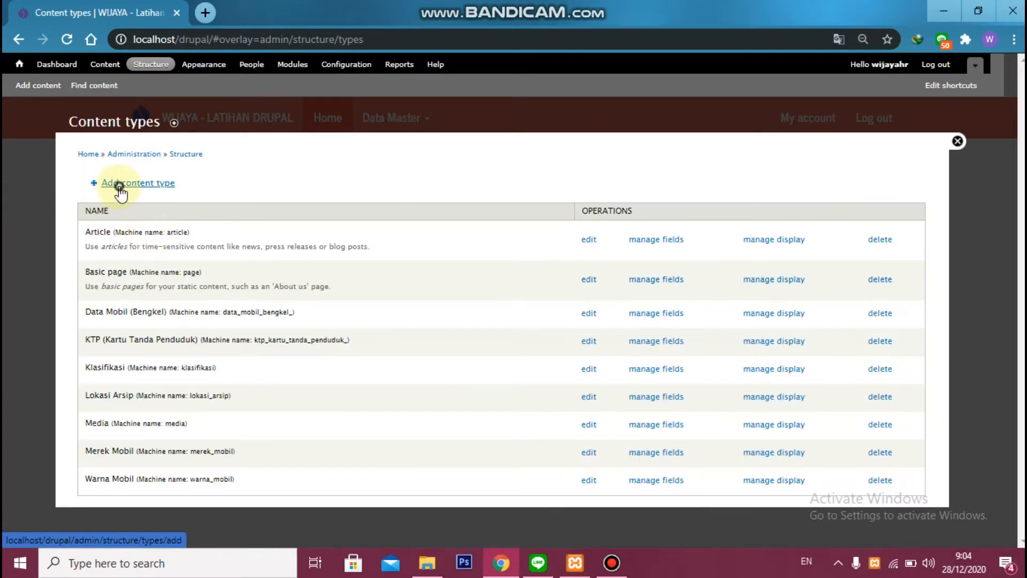
left_click(120, 188)
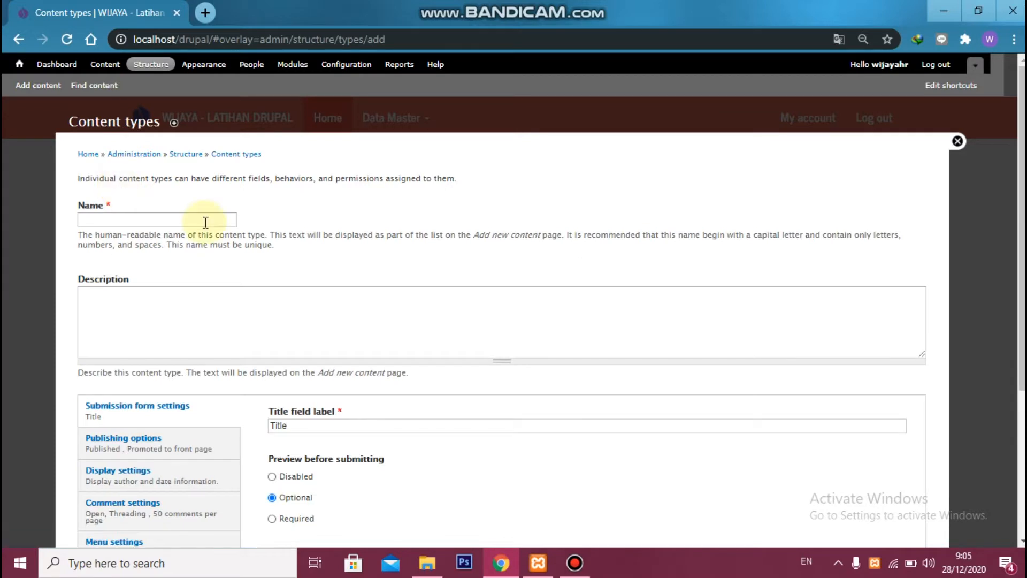
left_click(205, 220)
type("Data Asd")
key("BackSpace")
key("BackSpace")
type("rsip")
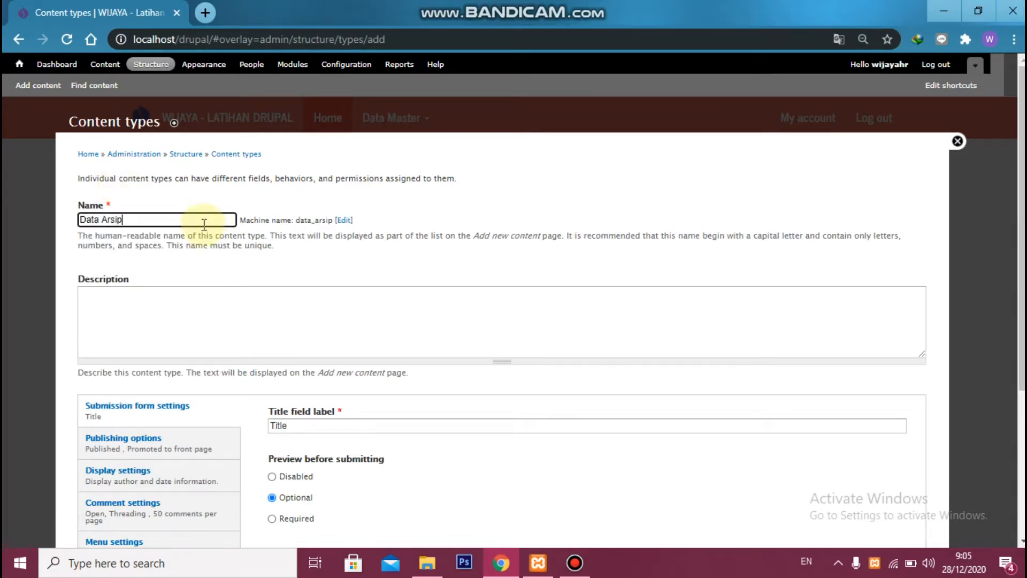
Label the content type's title field Nomor Arsip and disable the preview before submitting
double_click(336, 424)
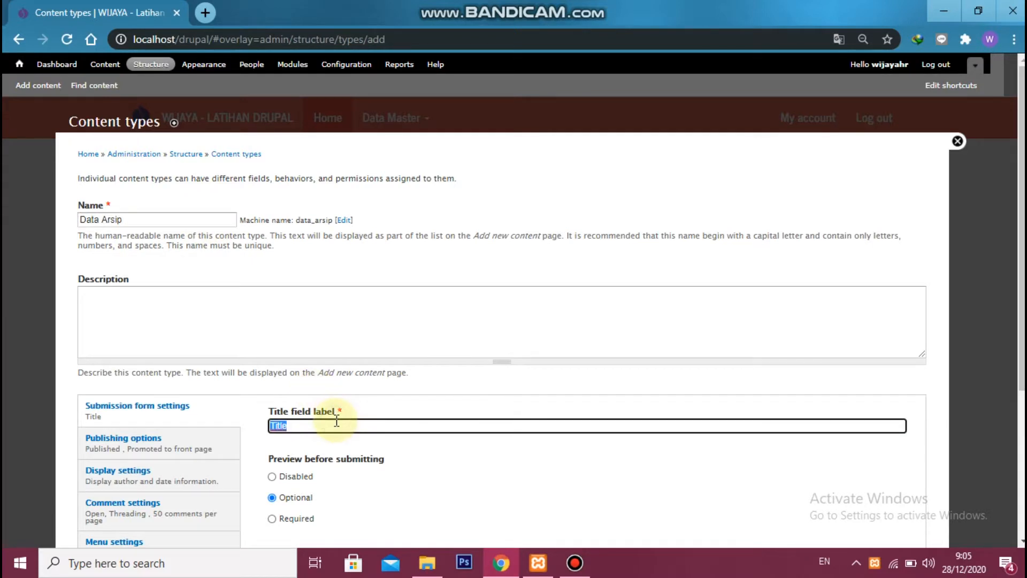
type("Nomor Arsip")
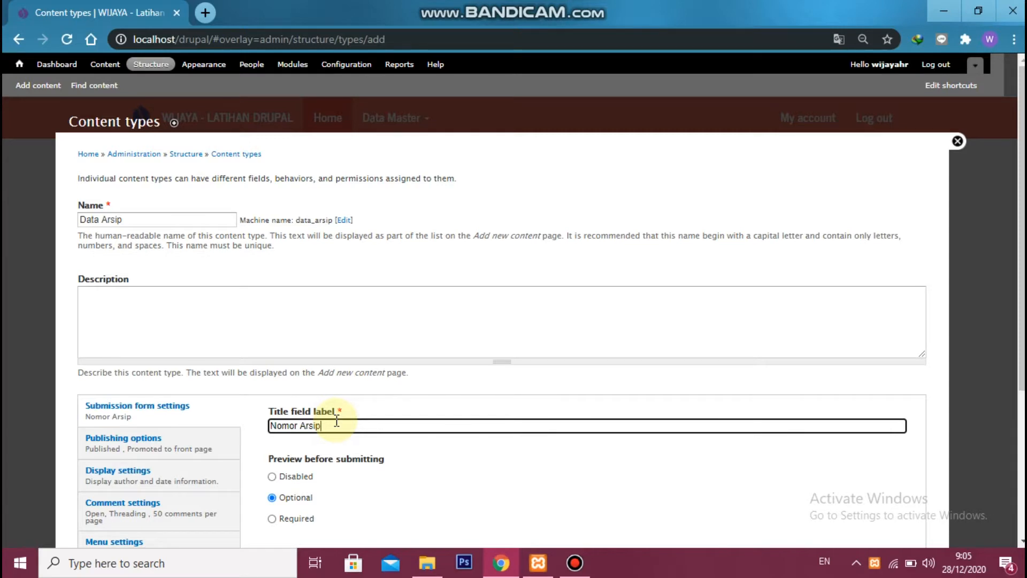
scroll(339, 362, "down", 3)
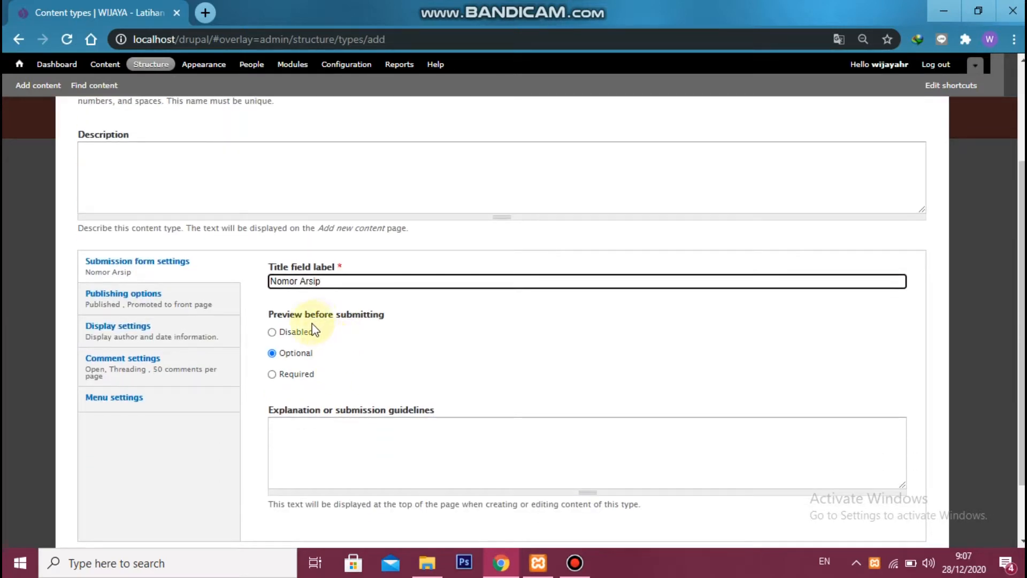
left_click(273, 332)
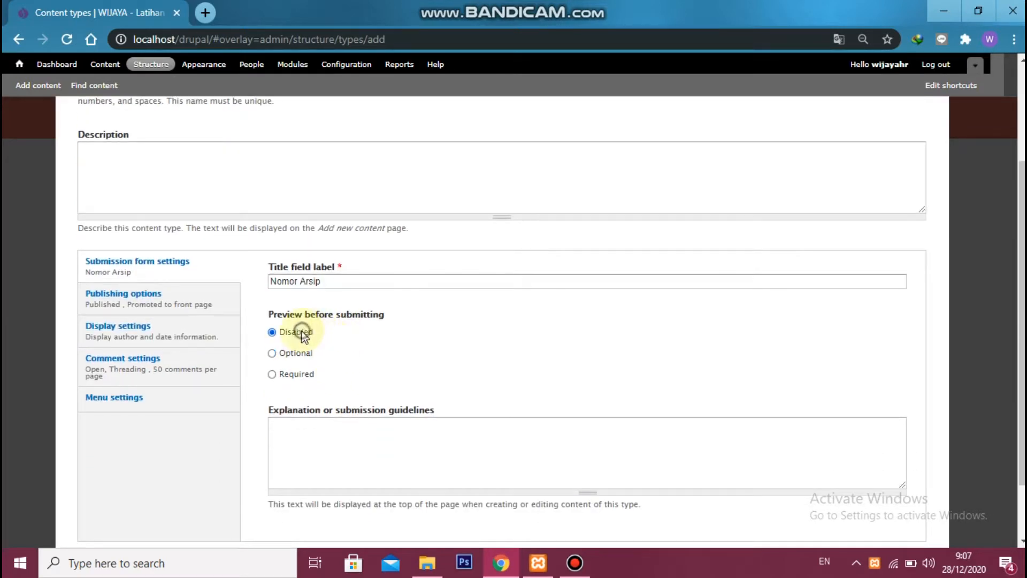
Turn off promotion to the front page and set comments for new content to Closed with comment preview disabled
left_click(142, 295)
left_click(283, 359)
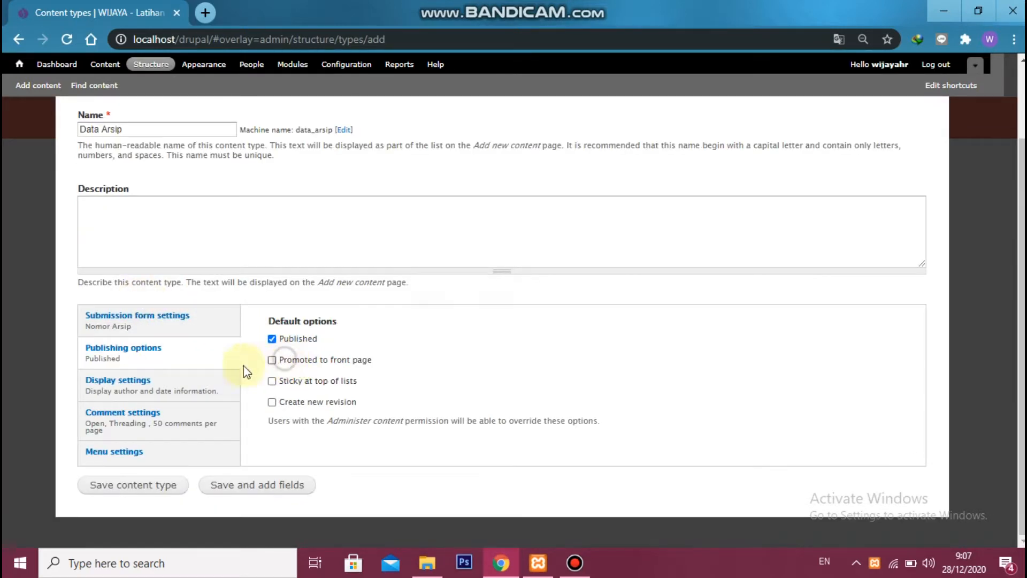
left_click(122, 412)
left_click(305, 335)
left_click(286, 359)
scroll(298, 360, "down", 2)
left_click(296, 384)
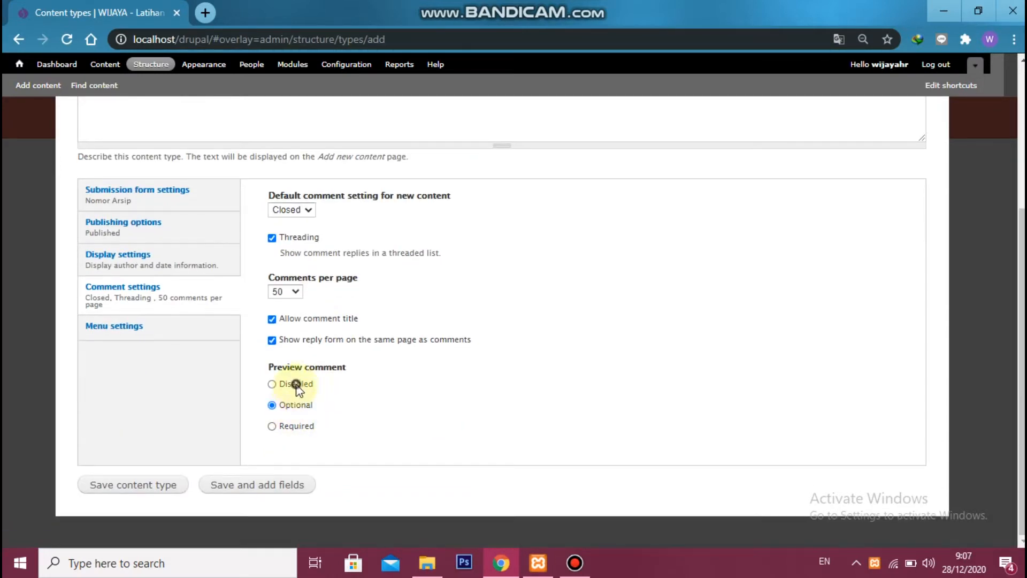
Save the Data Arsip content type, continuing to its fields, and delete the Body field
left_click(264, 488)
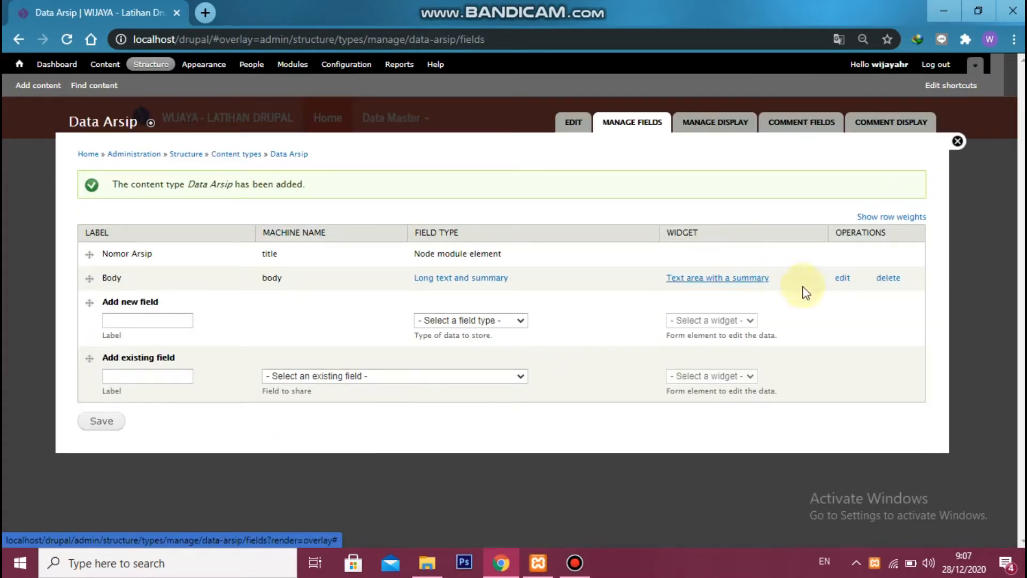
left_click(887, 277)
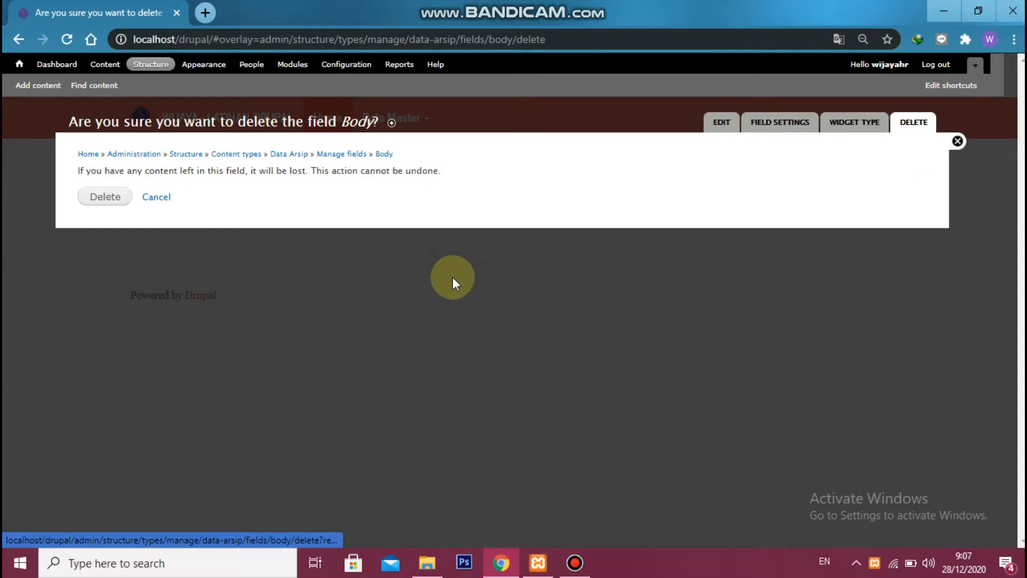
left_click(114, 197)
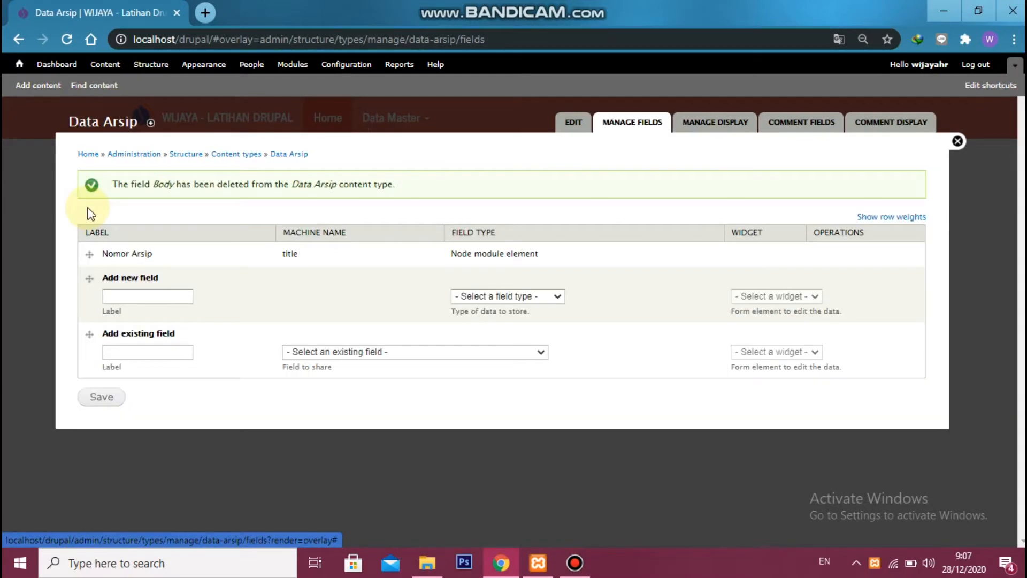
Enter a new field labelled Tanggal Penciptaan with the machine name field_ars_tanggal_penciptaan
left_click(146, 294)
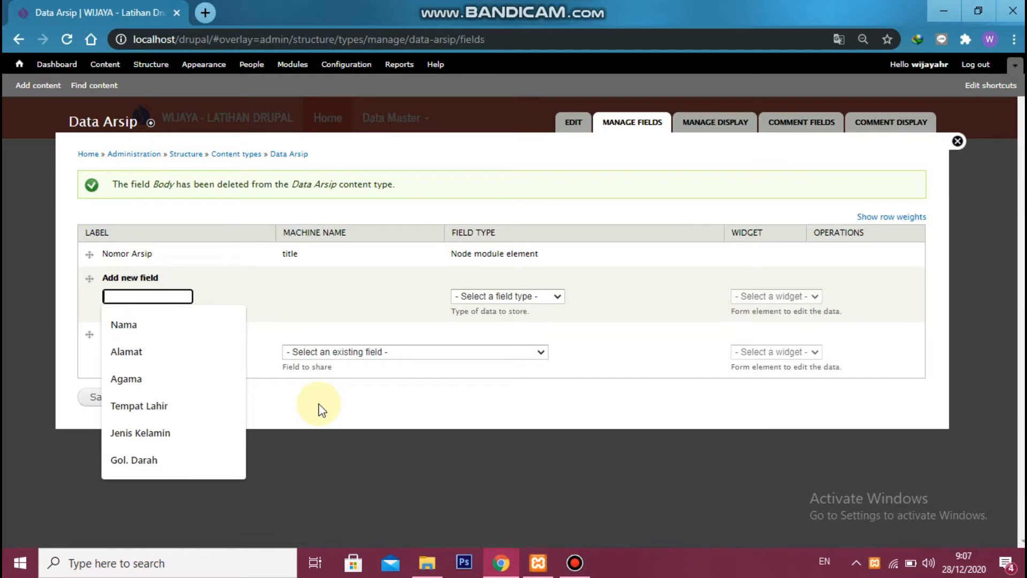
type("Tanggal e")
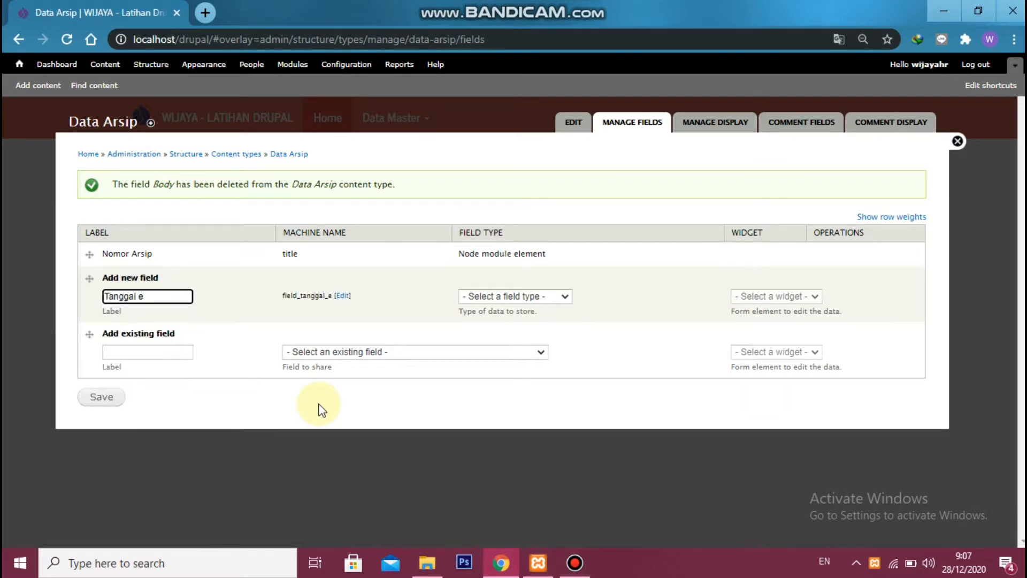
key("BackSpace")
type("Penciptaan")
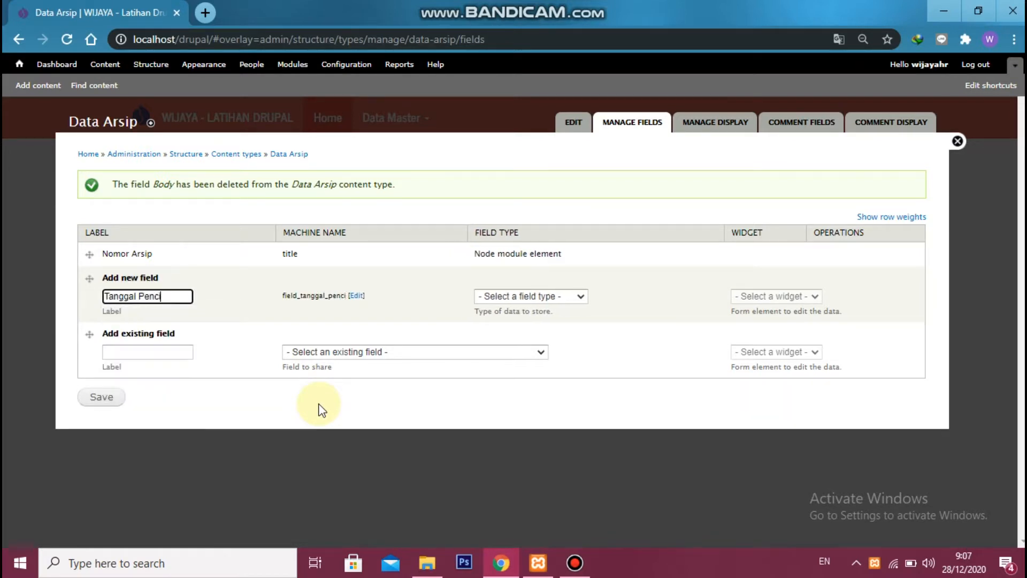
left_click(382, 295)
left_click(298, 296)
type("ars_tanggal_pencipta")
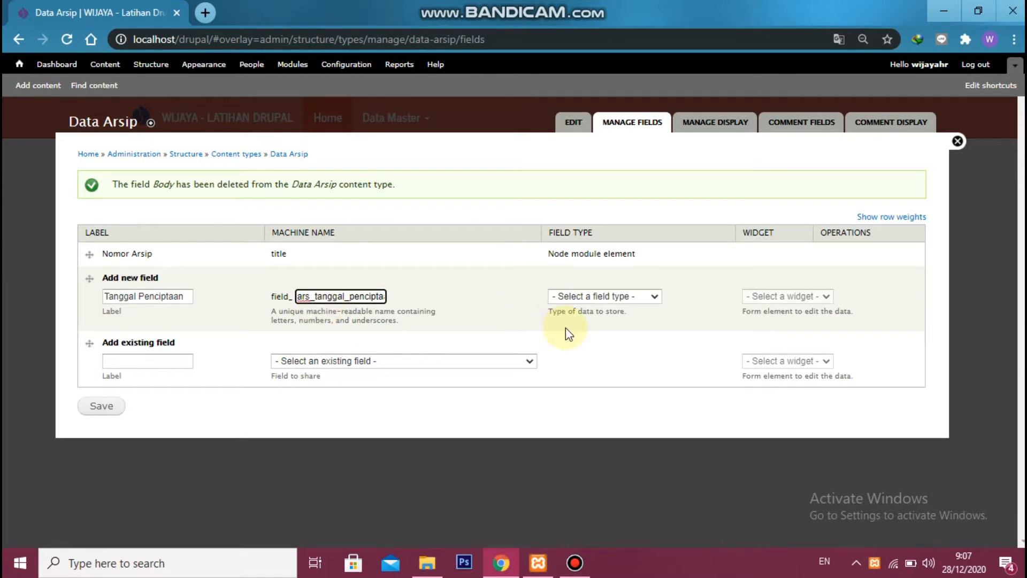
Make Tanggal Penciptaan a Date field with the Pop-up calendar widget and save it
left_click(604, 298)
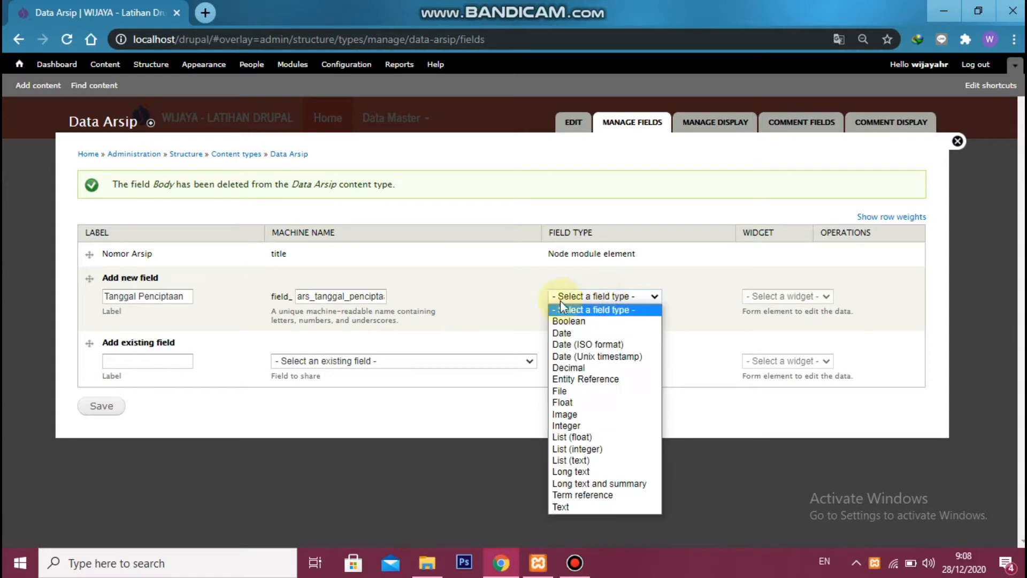
left_click(671, 331)
left_click(804, 298)
left_click(770, 332)
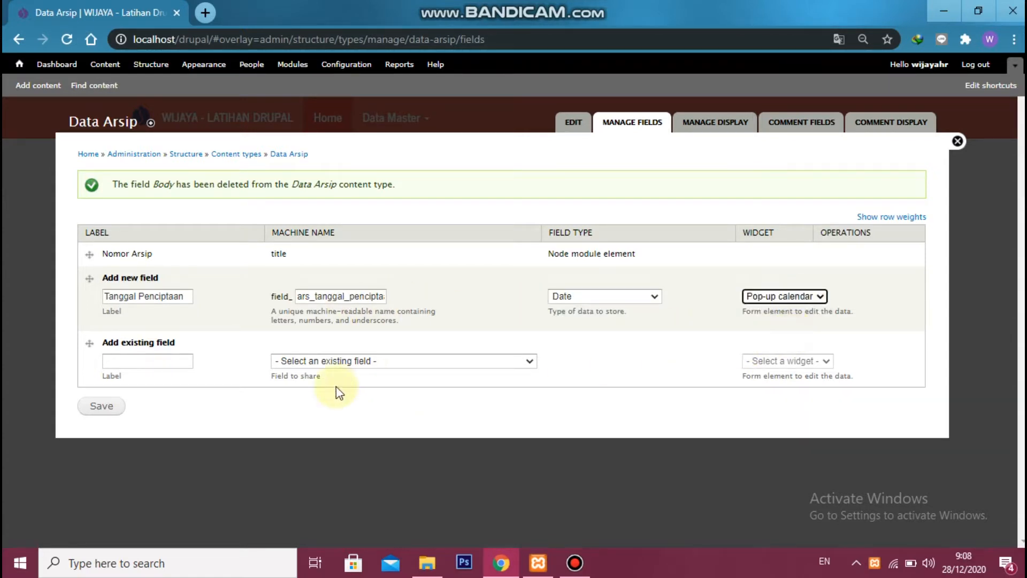
left_click(114, 410)
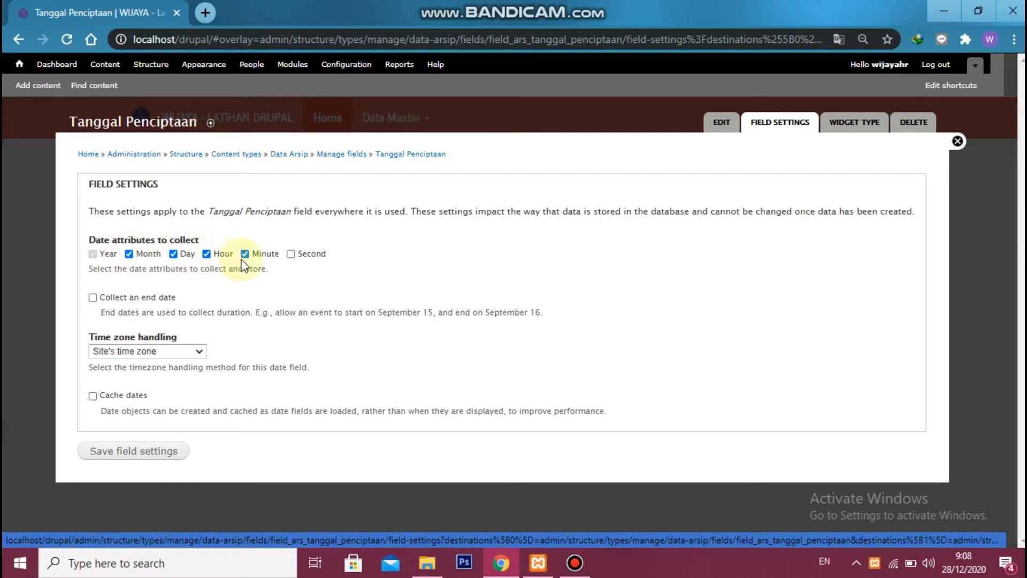
Exclude hour and minute from Tanggal Penciptaan's collected date attributes, make the field required, and save its settings
left_click(214, 253)
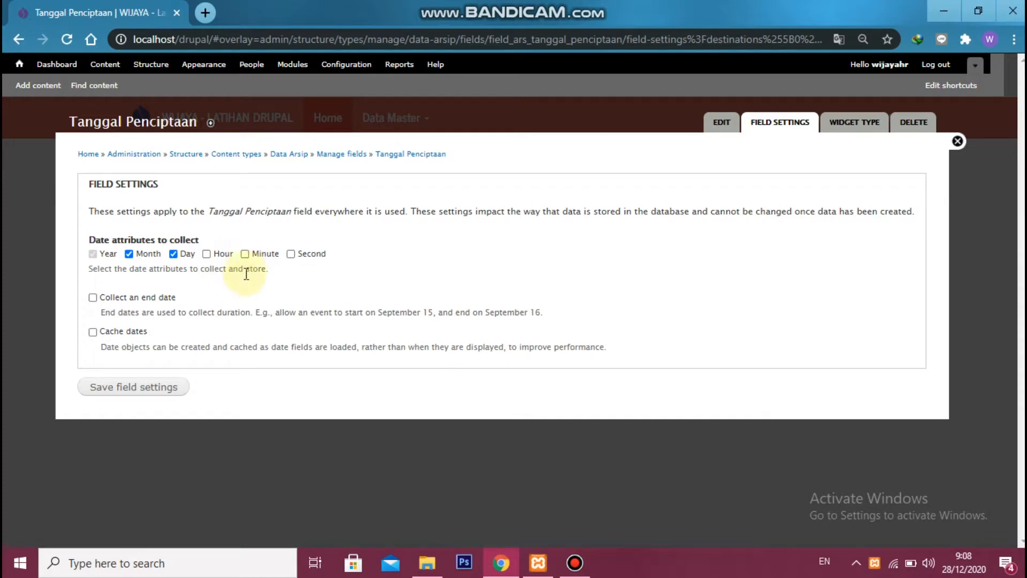
left_click(141, 391)
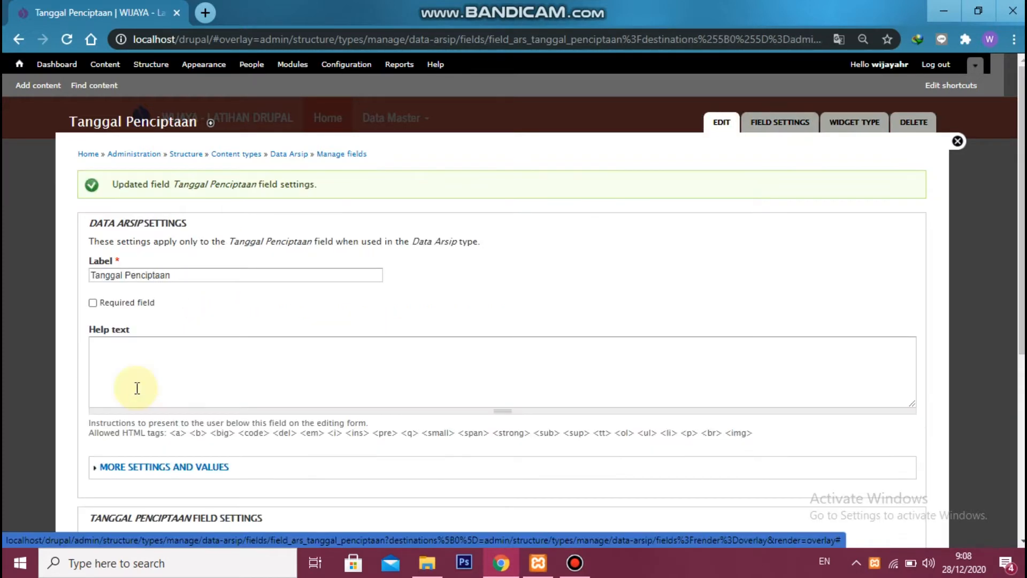
left_click(93, 302)
scroll(187, 300, "down", 5)
scroll(201, 301, "up", 4)
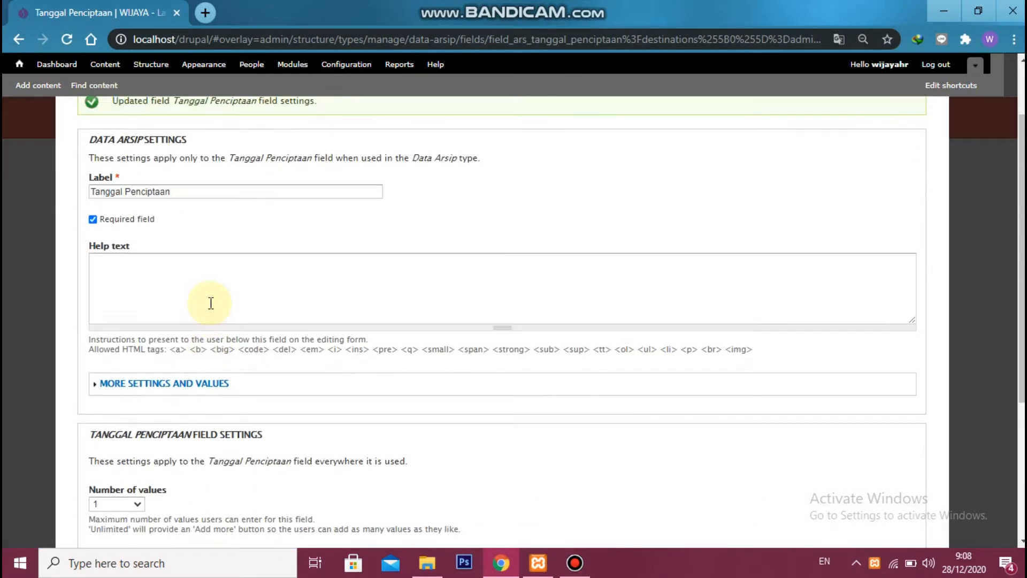
scroll(220, 293, "down", 4)
left_click(115, 487)
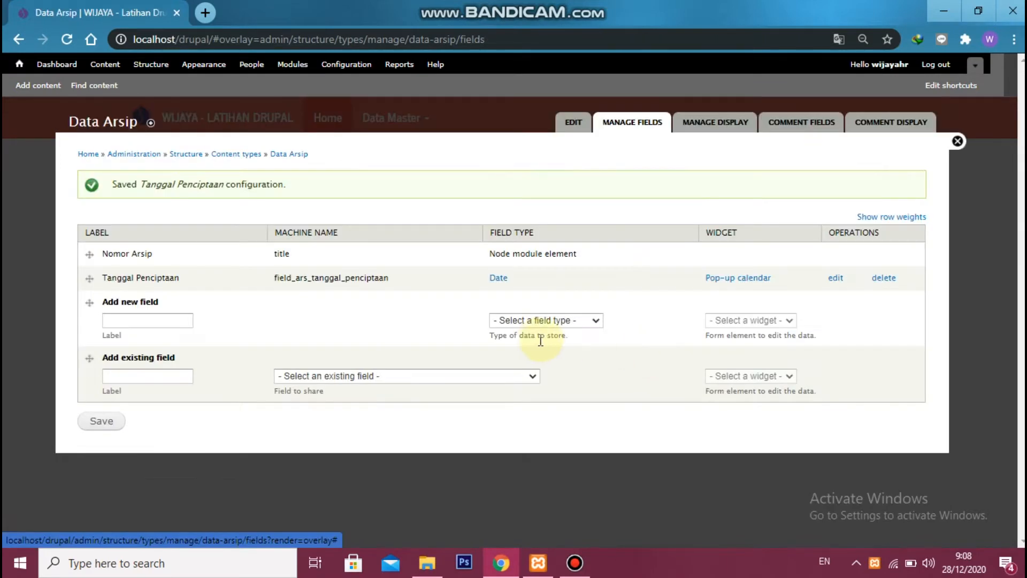
Set the starting year of the Tanggal Penciptaan date entry to Other with -50 and save the settings
left_click(835, 278)
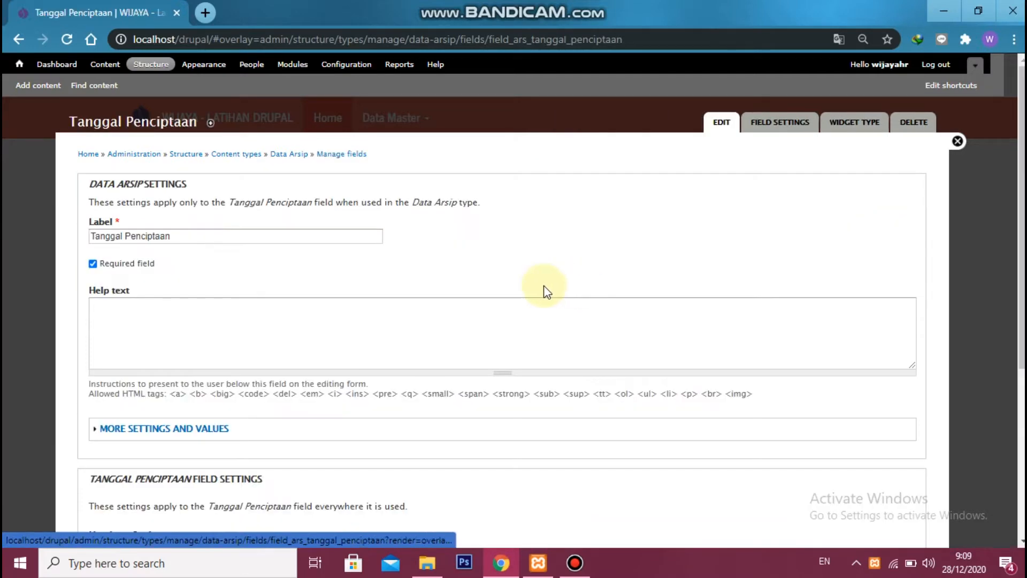
scroll(339, 270, "down", 4)
left_click(152, 204)
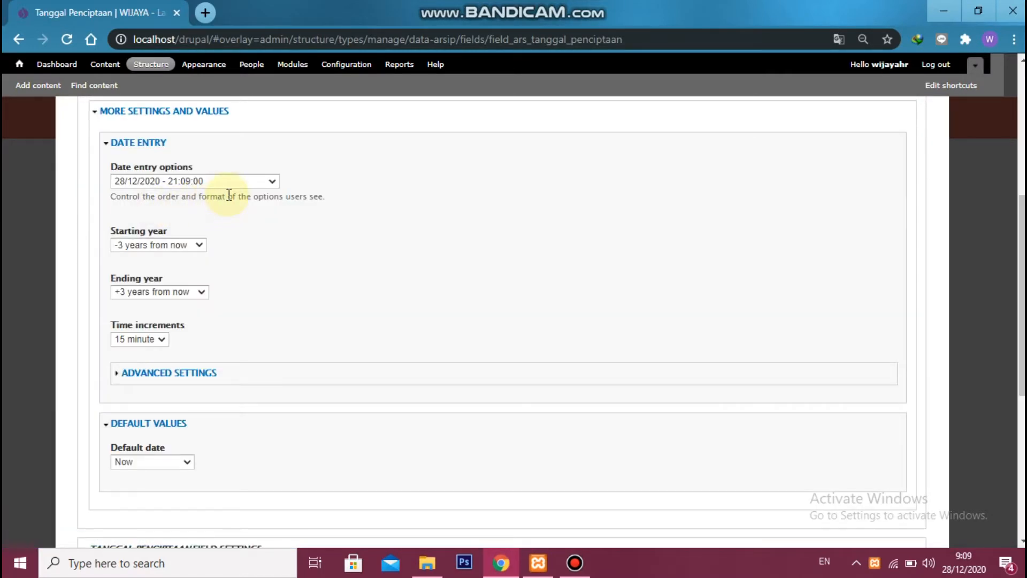
left_click(193, 246)
left_click(161, 385)
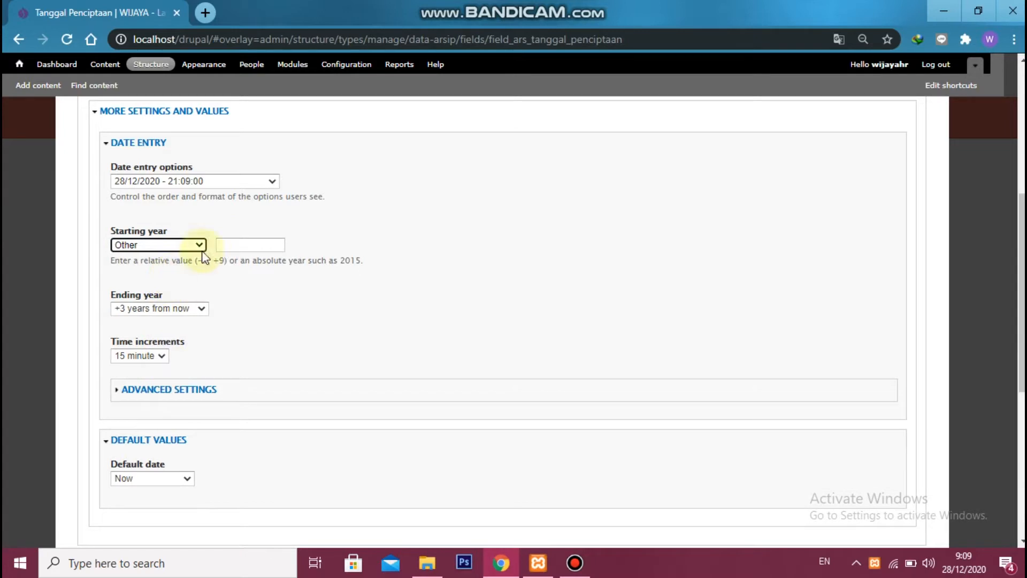
left_click(225, 244)
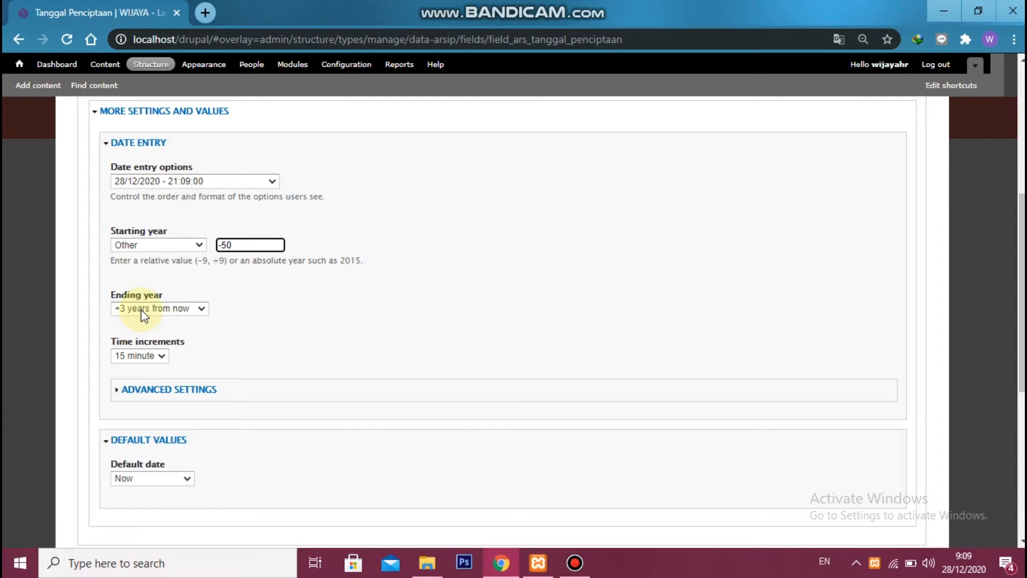
scroll(238, 340, "down", 3)
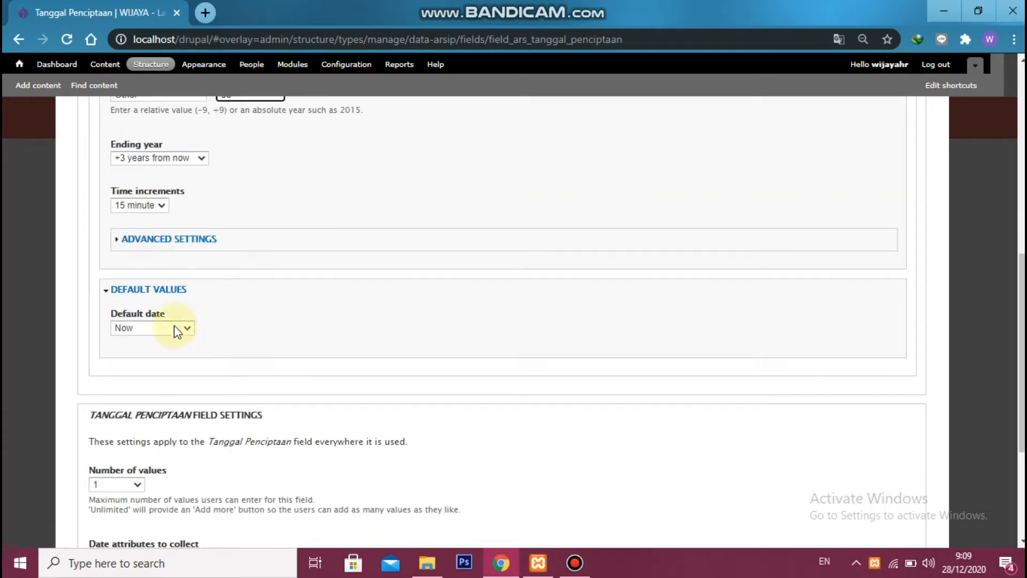
scroll(176, 327, "down", 4)
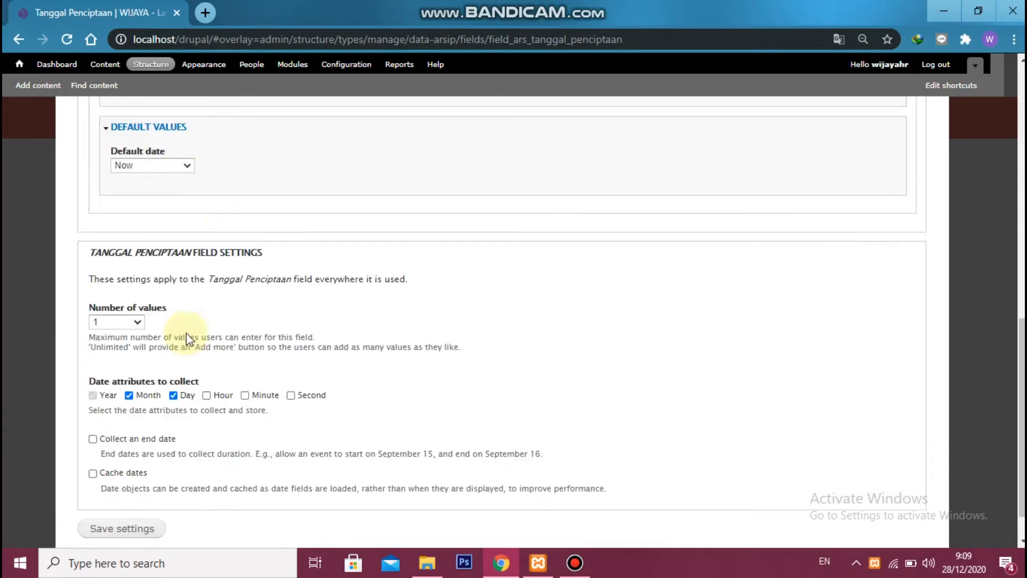
left_click(132, 493)
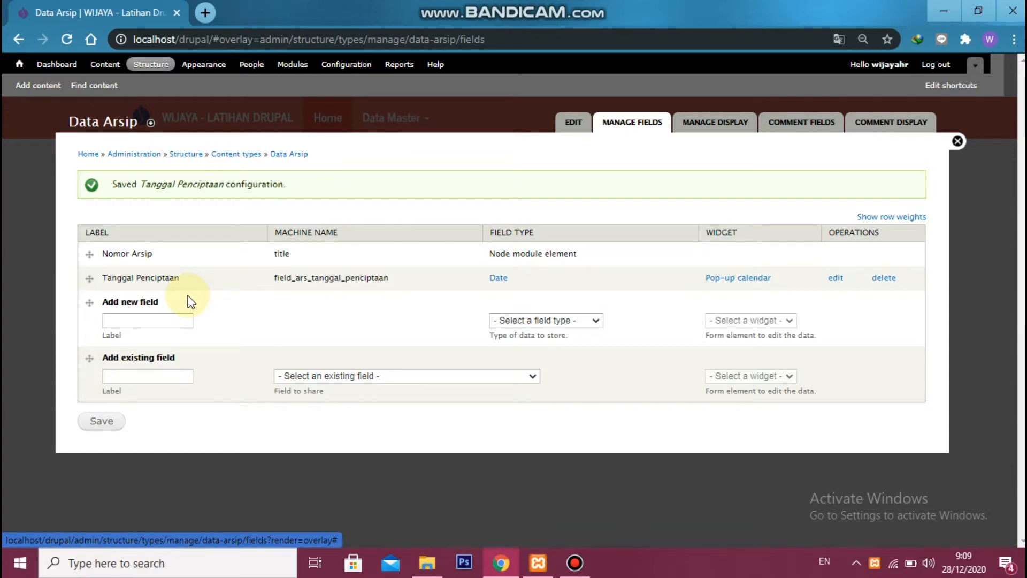
Enter a new field labelled Tanggal Retensi with the machine name field_ars_tanggal_retensi
left_click(161, 320)
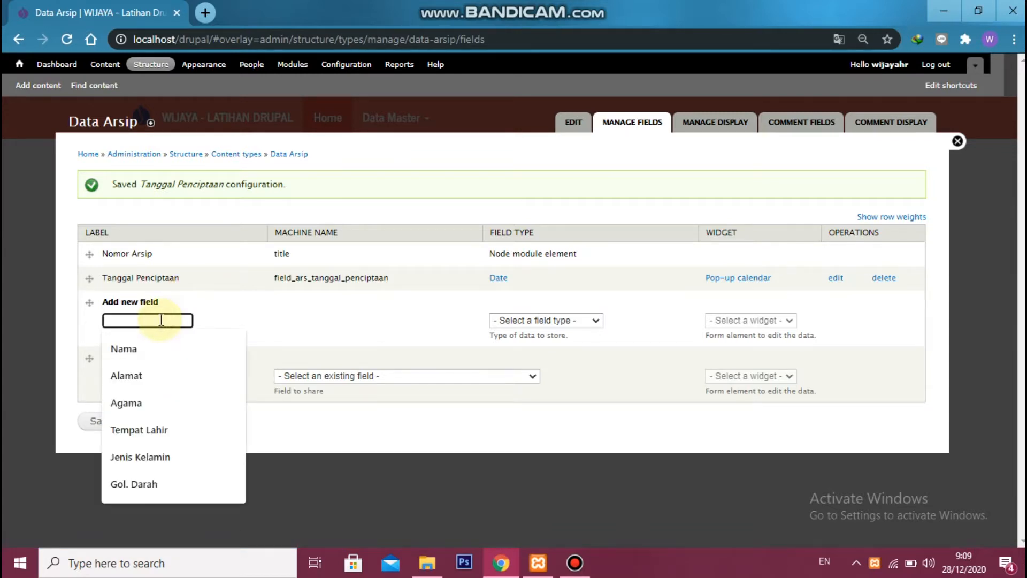
type("Tanggal R")
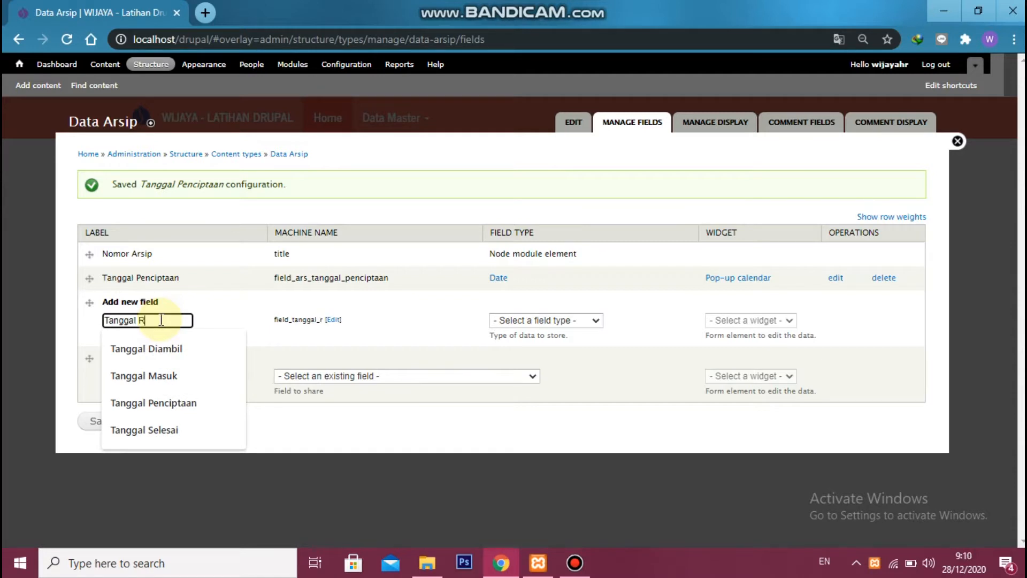
type("etensi")
left_click(172, 335)
left_click(353, 320)
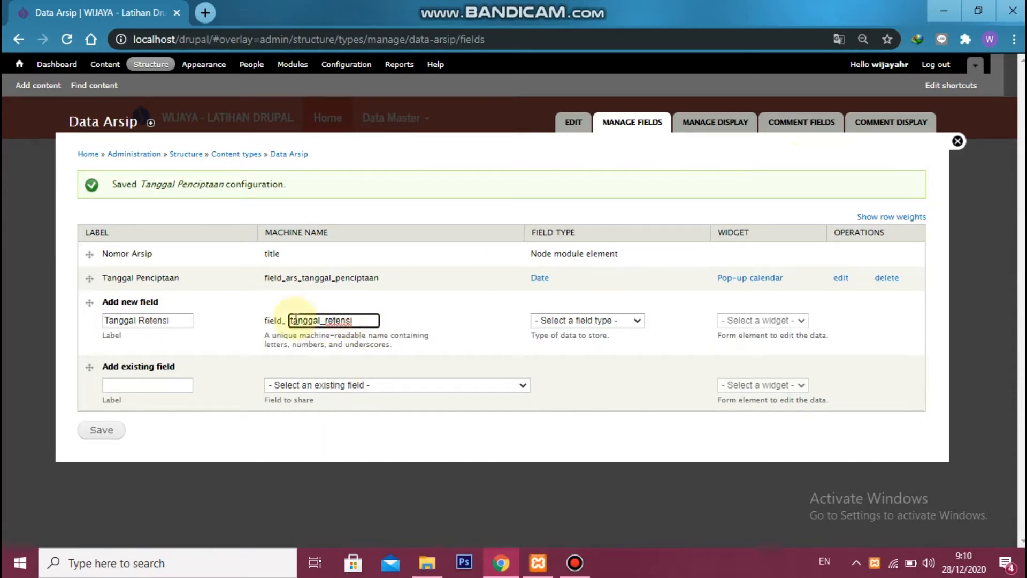
key("Home")
type("ars_")
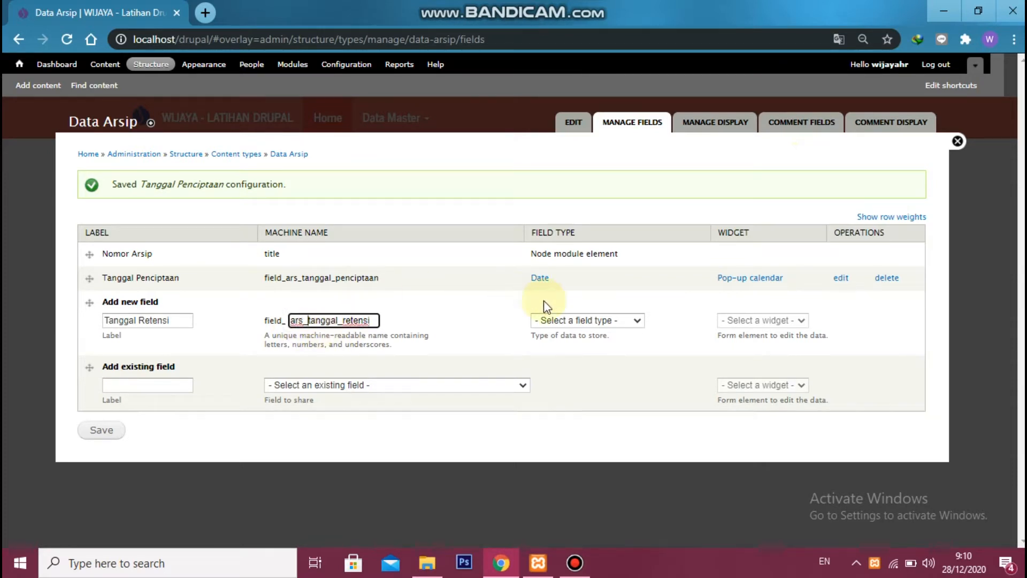
Make Tanggal Retensi a Date field with the Pop-up calendar widget and save it
left_click(557, 319)
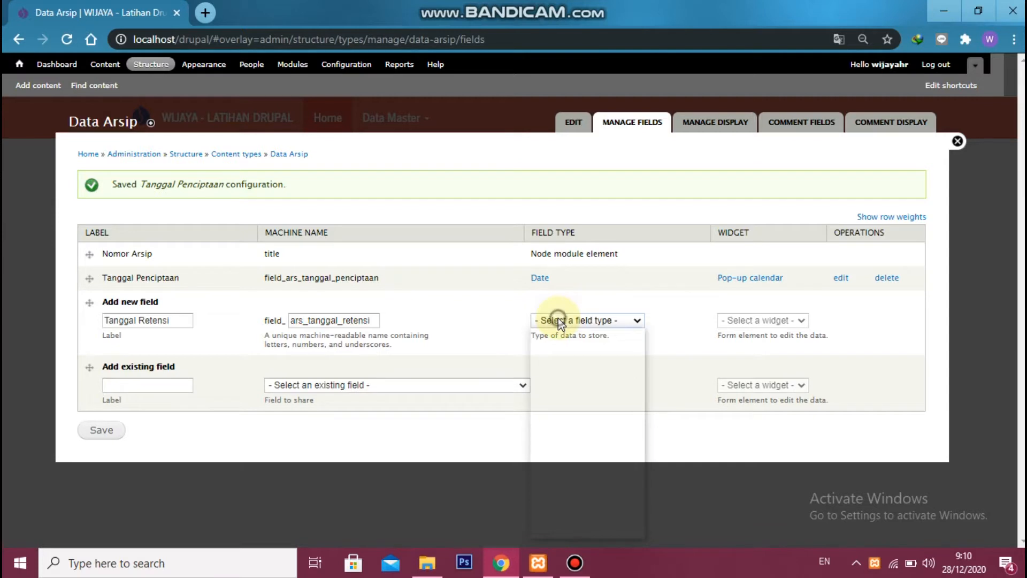
left_click(582, 357)
left_click(764, 319)
left_click(761, 353)
left_click(102, 429)
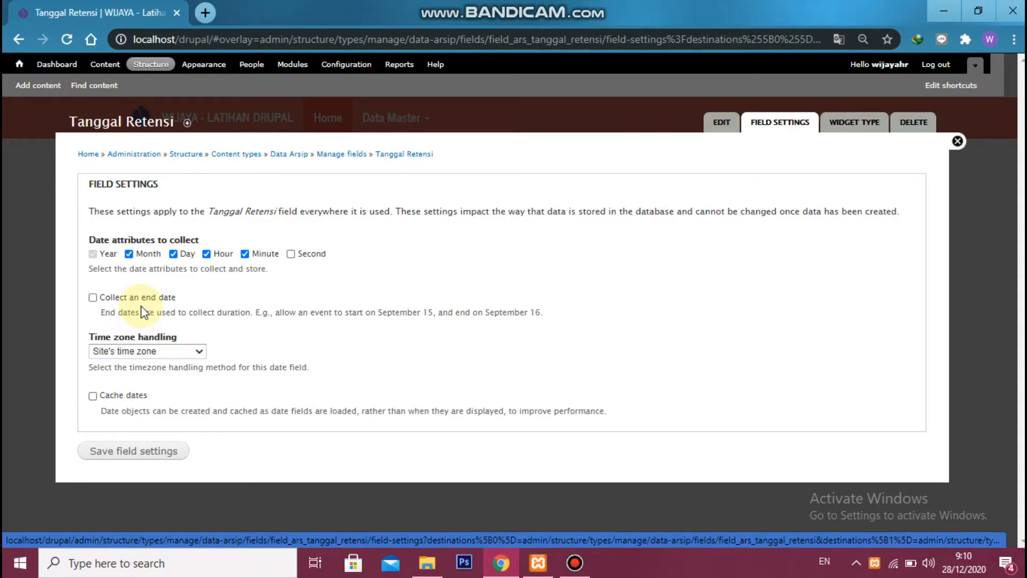
Exclude hour and minute from Tanggal Retensi's collected date attributes, save the field settings, and make the field required
left_click(206, 253)
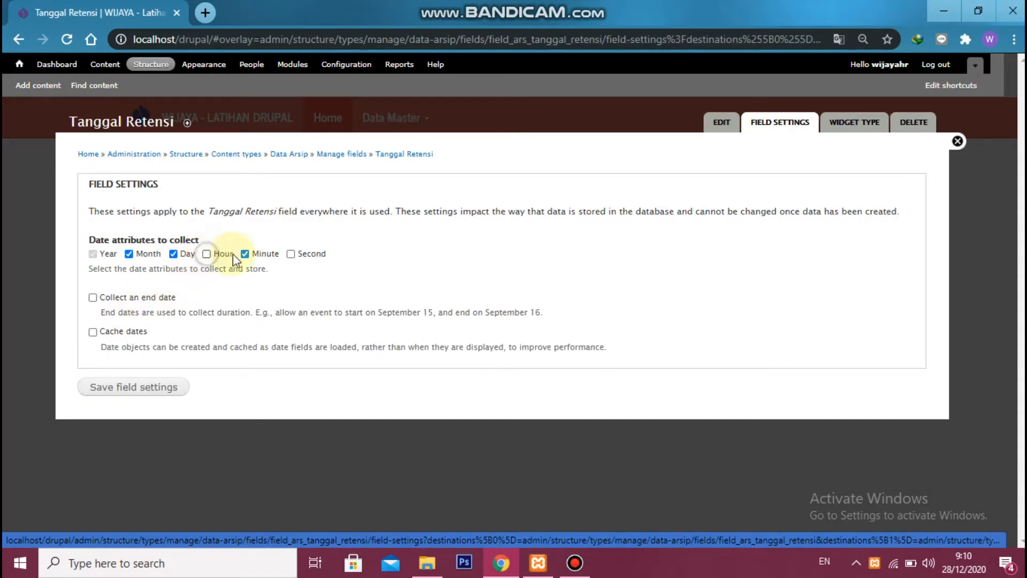
left_click(245, 254)
left_click(154, 394)
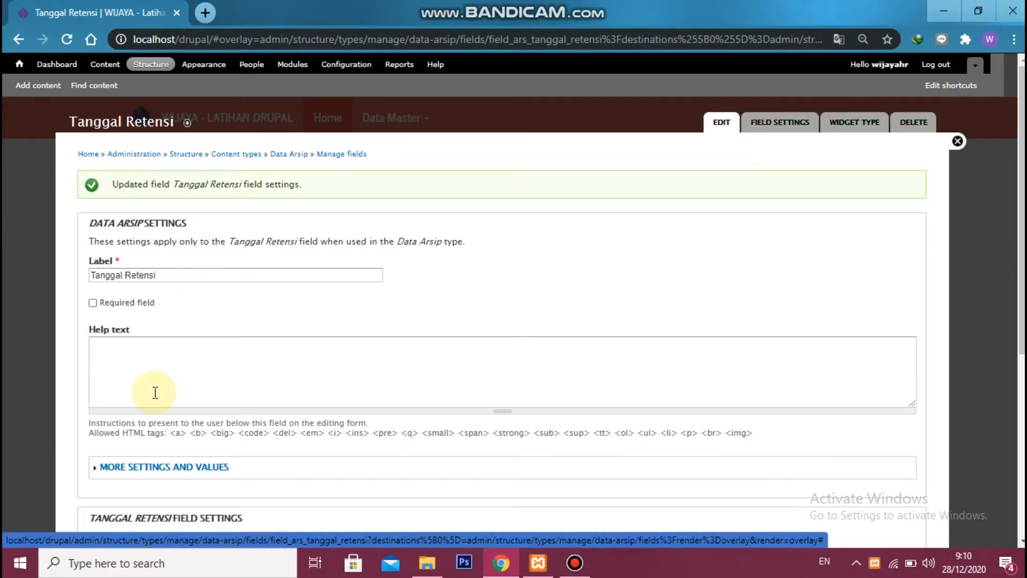
left_click(117, 303)
Set the starting year of the Tanggal Retensi date entry to Other with -50
scroll(160, 299, "down", 4)
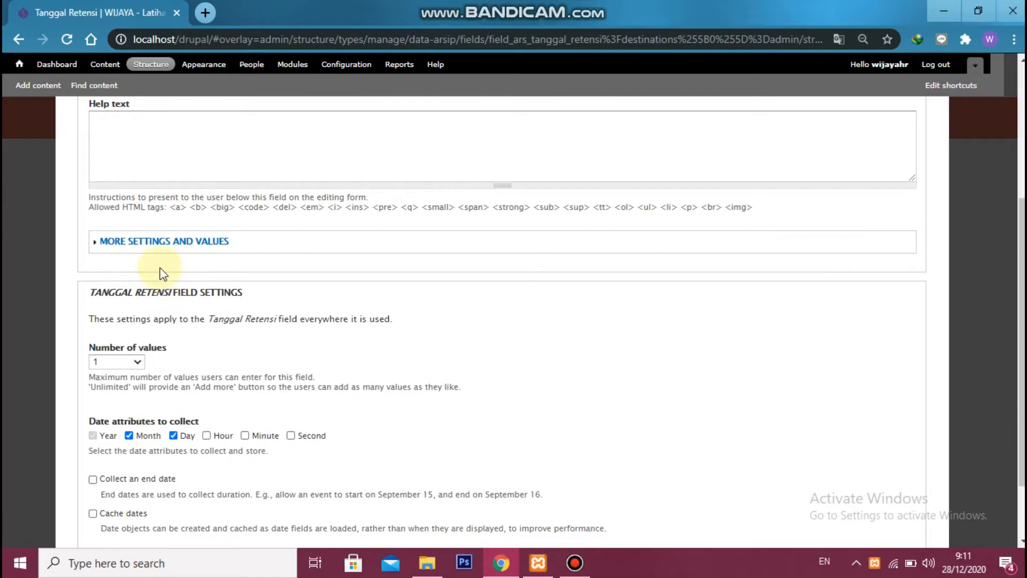
left_click(171, 241)
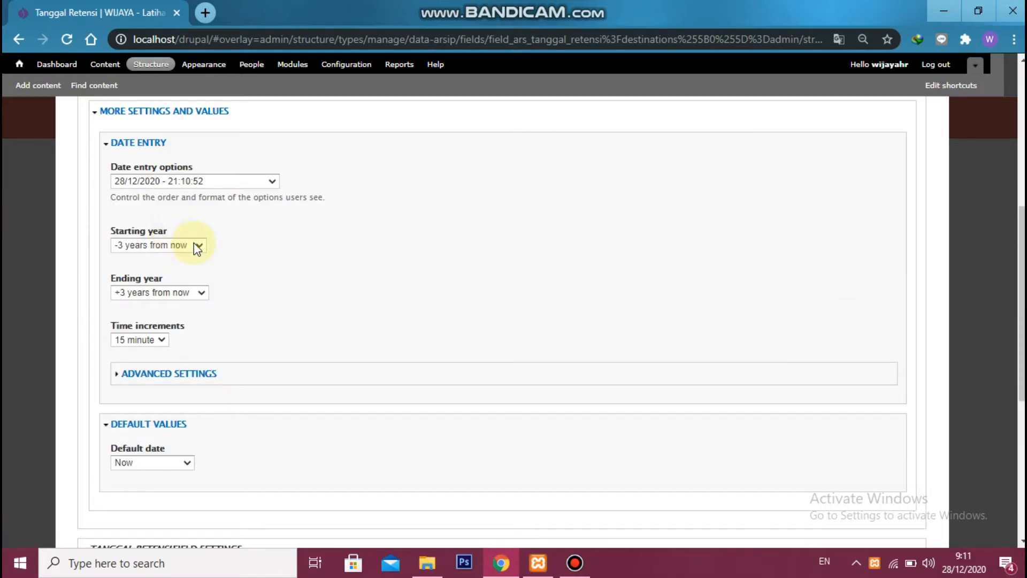
left_click(197, 246)
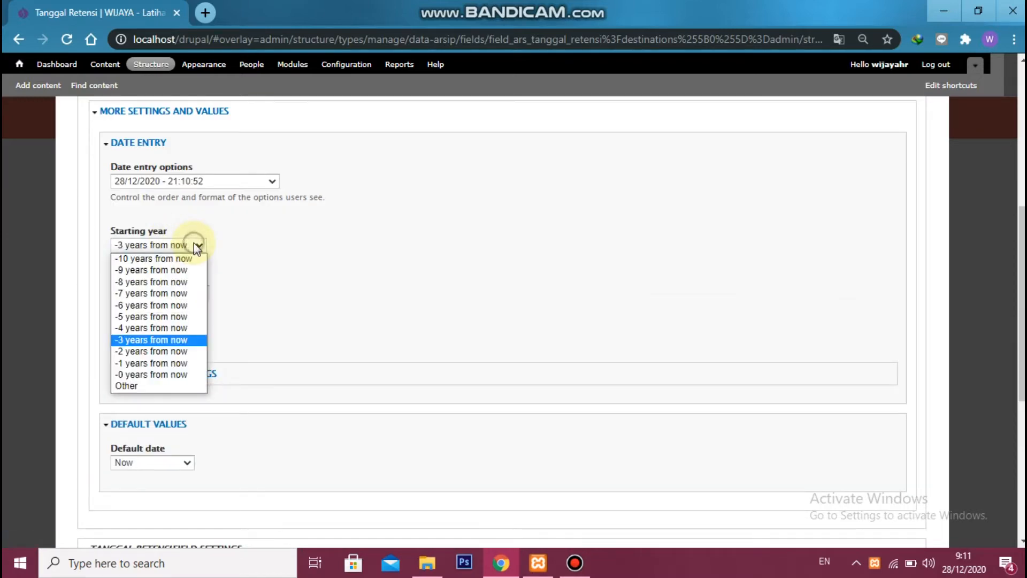
left_click(152, 386)
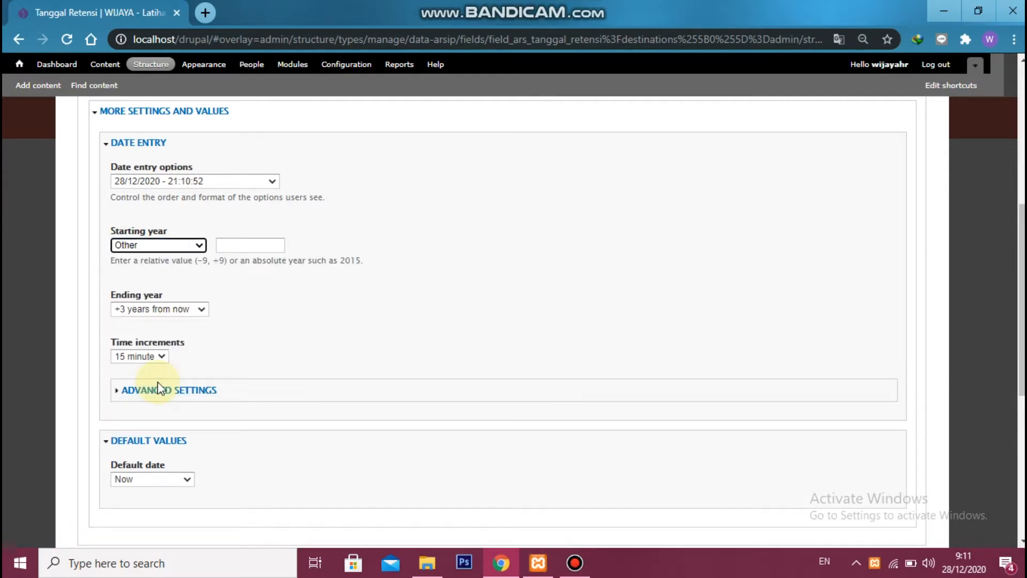
left_click(229, 250)
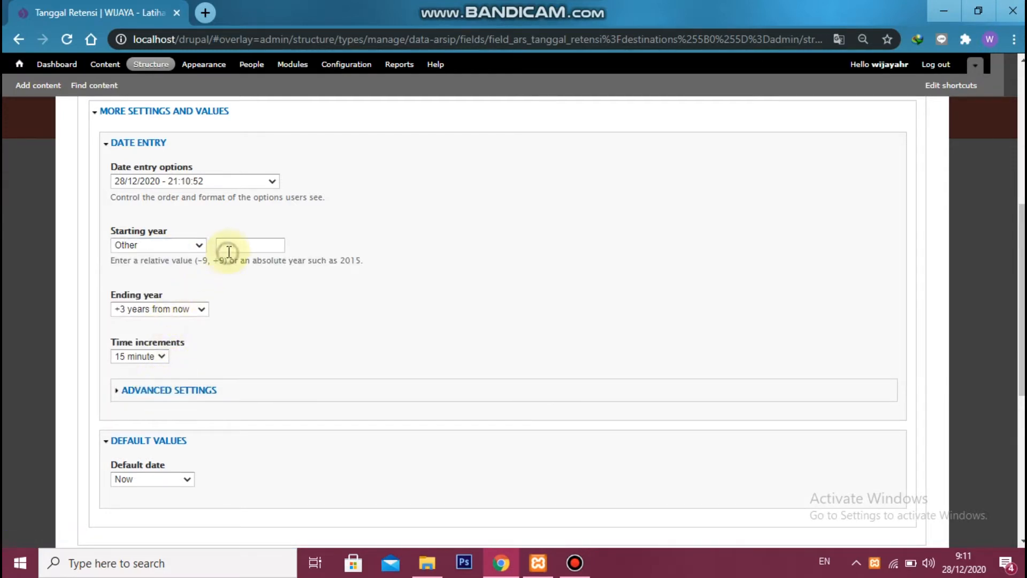
type("-5")
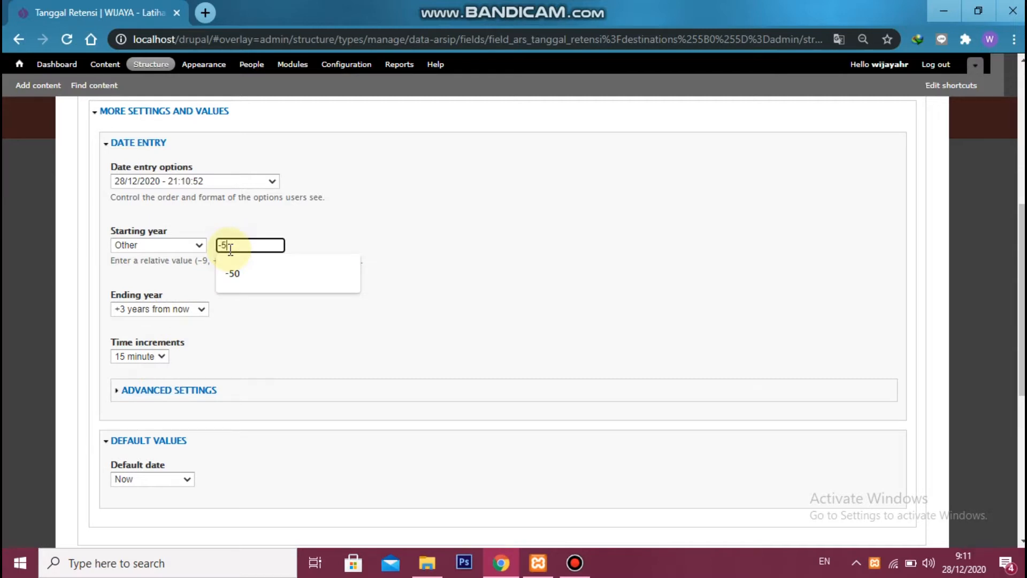
type("0")
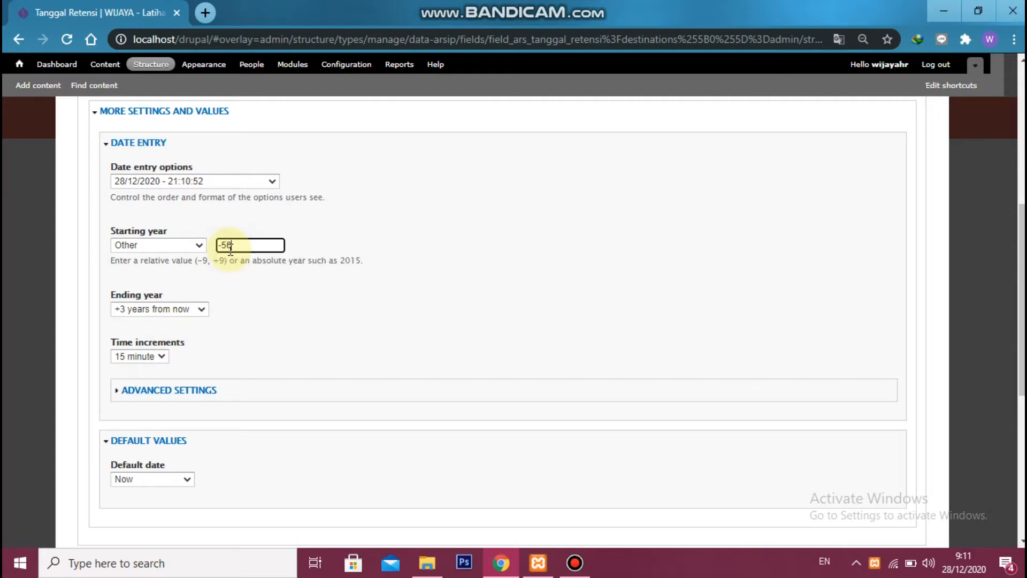
Set the ending year of the Tanggal Retensi date entry to Other with +50
left_click(202, 310)
left_click(184, 448)
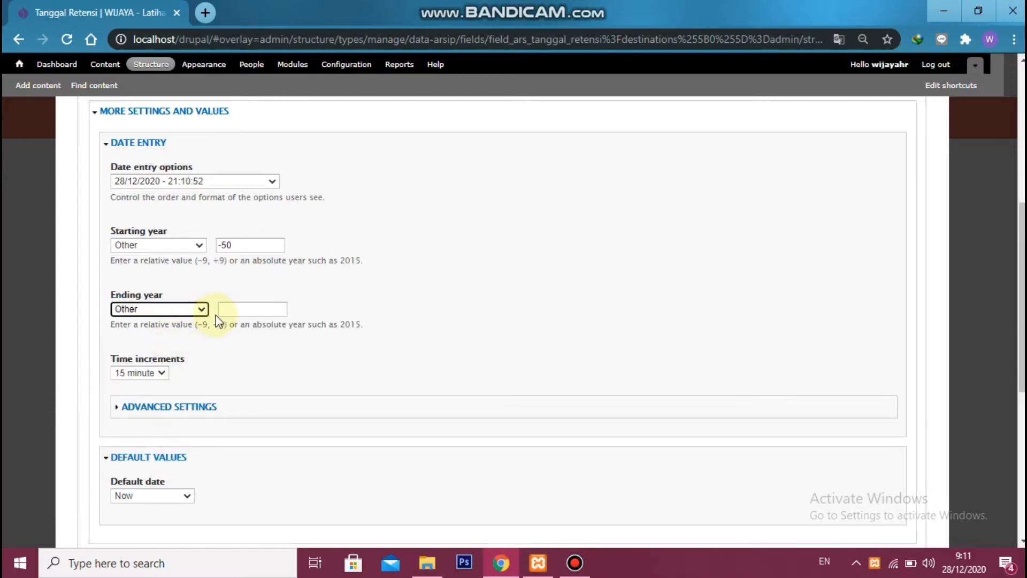
left_click(227, 310)
type("+50")
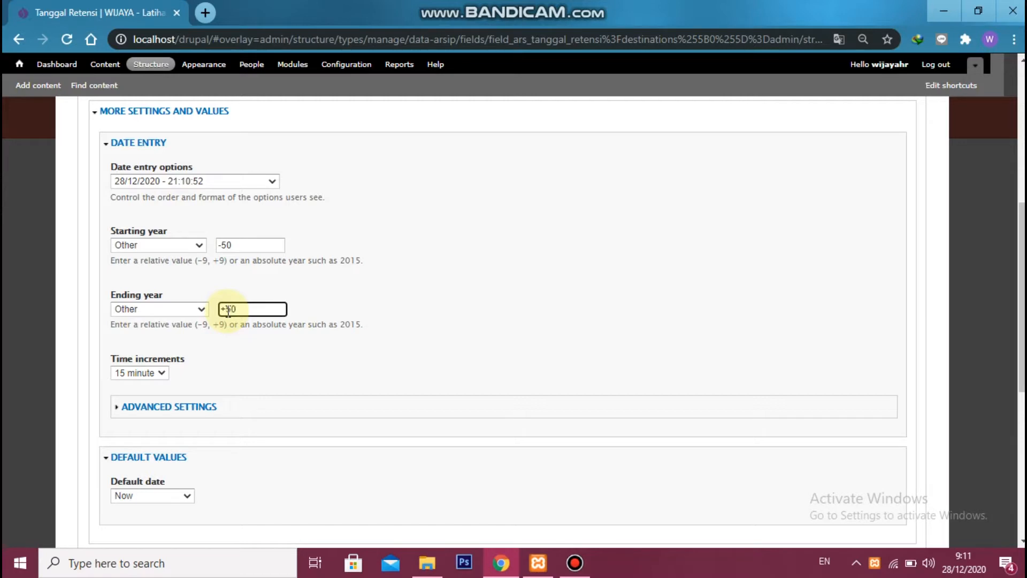
Set Tanggal Retensi's default date to No default value and save the settings
scroll(238, 365, "down", 3)
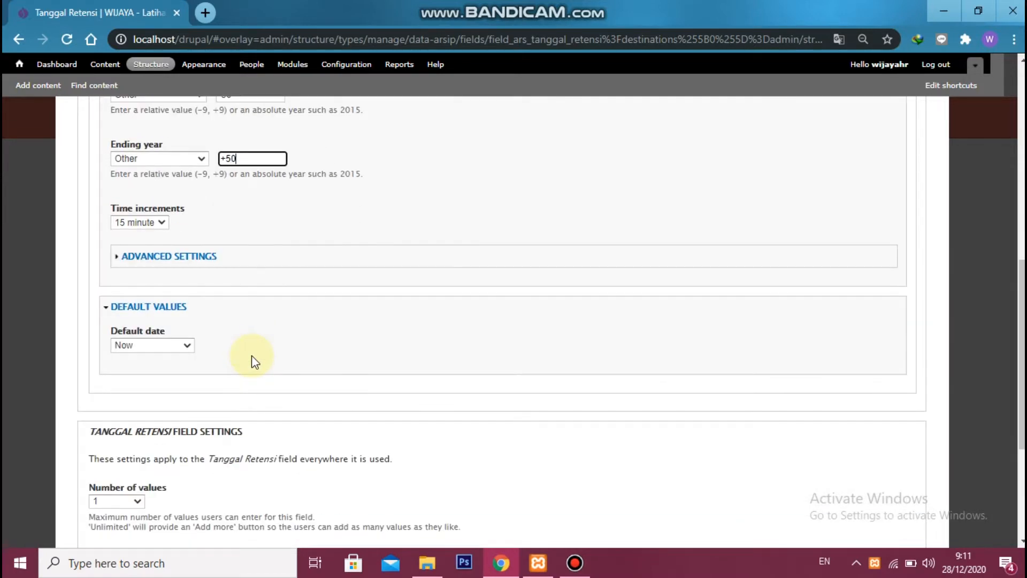
left_click(185, 347)
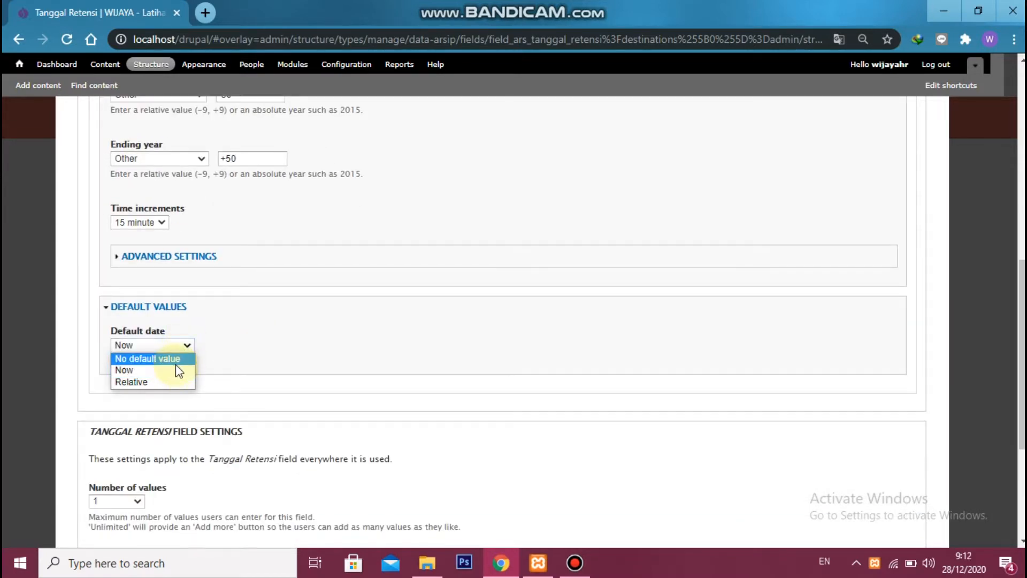
left_click(167, 357)
scroll(265, 332, "up", 1)
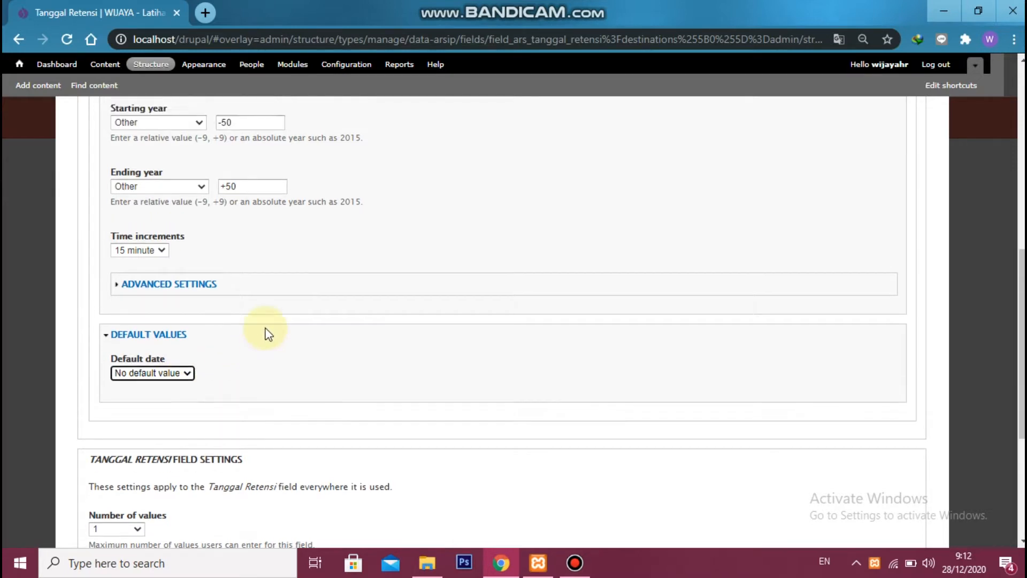
scroll(270, 330, "down", 5)
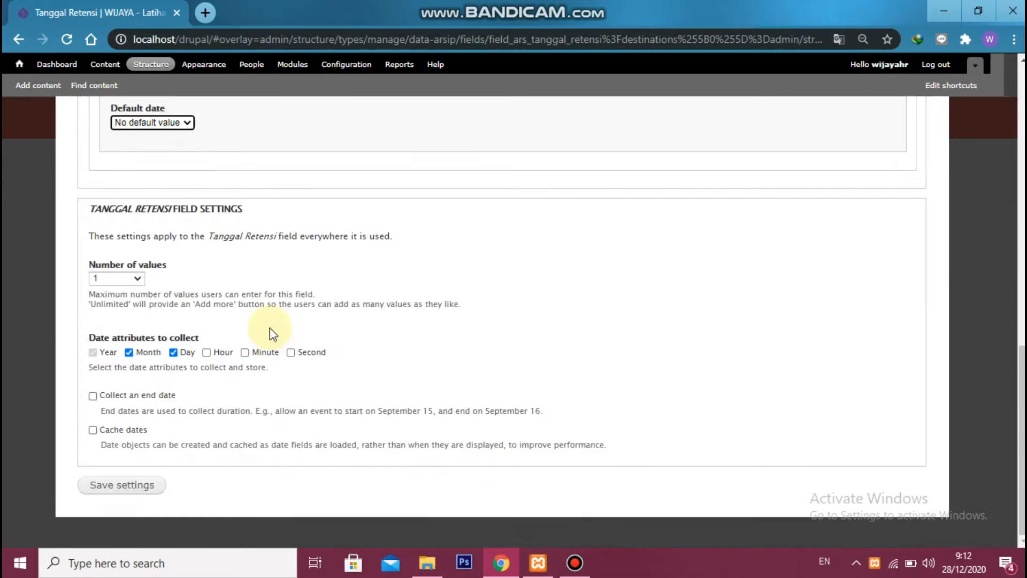
left_click(140, 485)
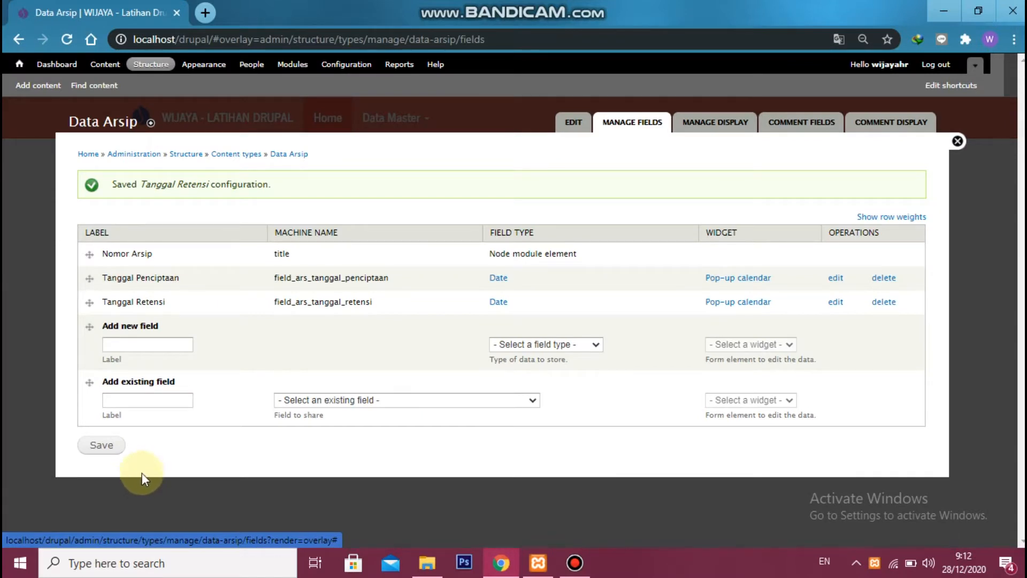
Enter a new field labelled Pencipta Arsip with the machine name field_ars_pencipta_arsip
left_click(139, 343)
type("Penc")
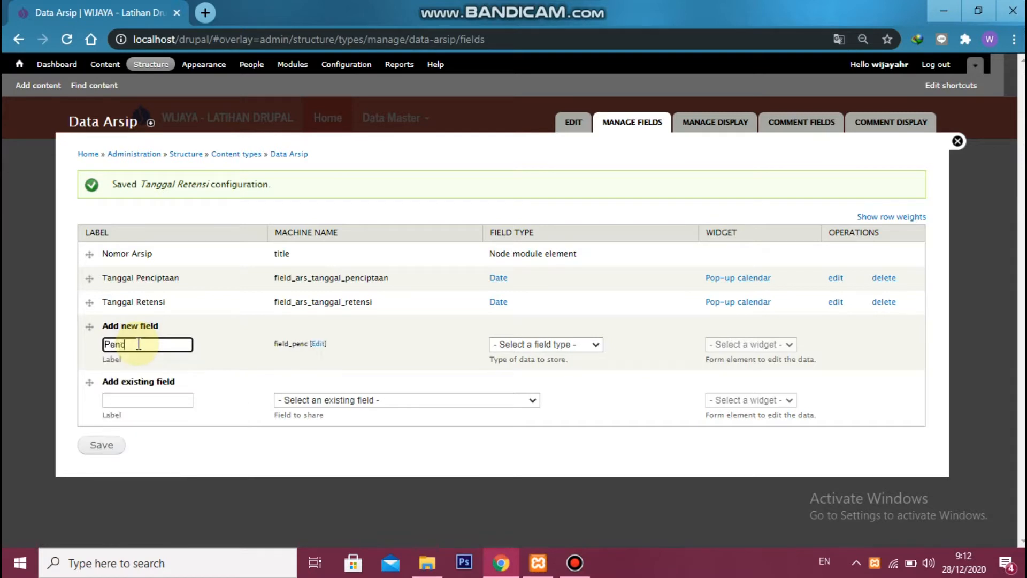
type("ipta Arsip")
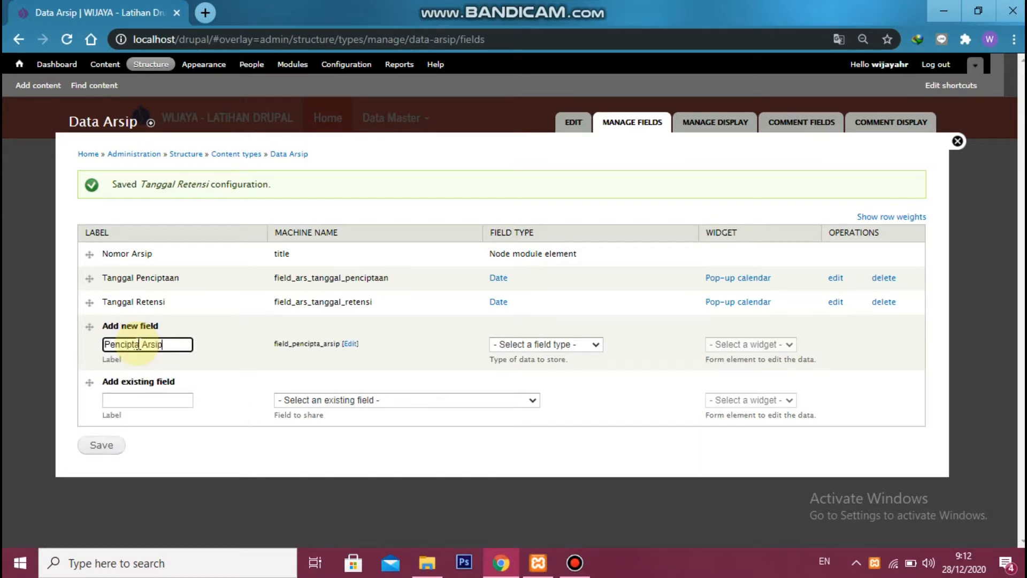
left_click(358, 343)
left_click(292, 343)
type("ars_pencipta_arsip")
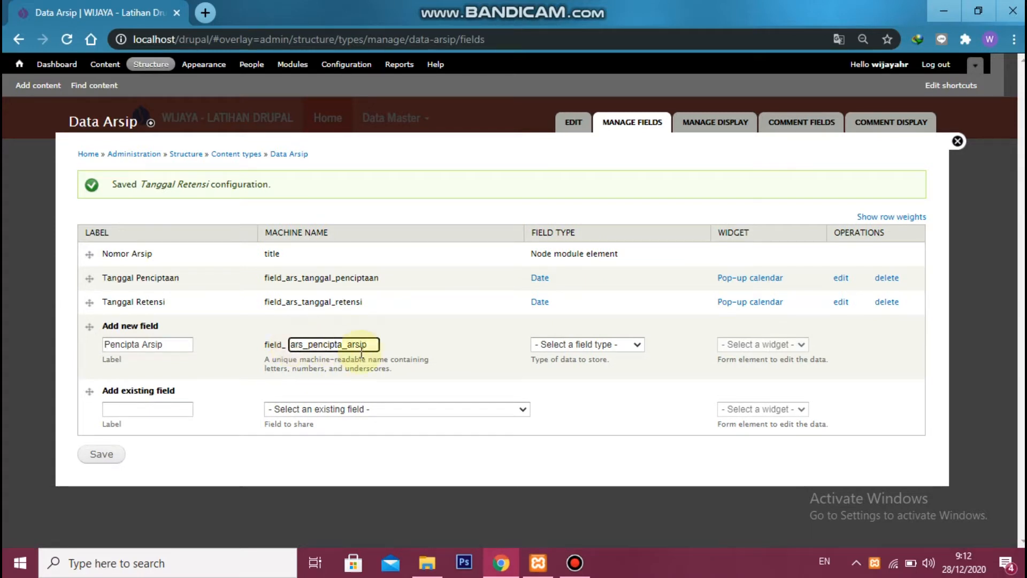
Make Pencipta Arsip a Term reference field with the Hierarchical Select widget and save it
left_click(585, 352)
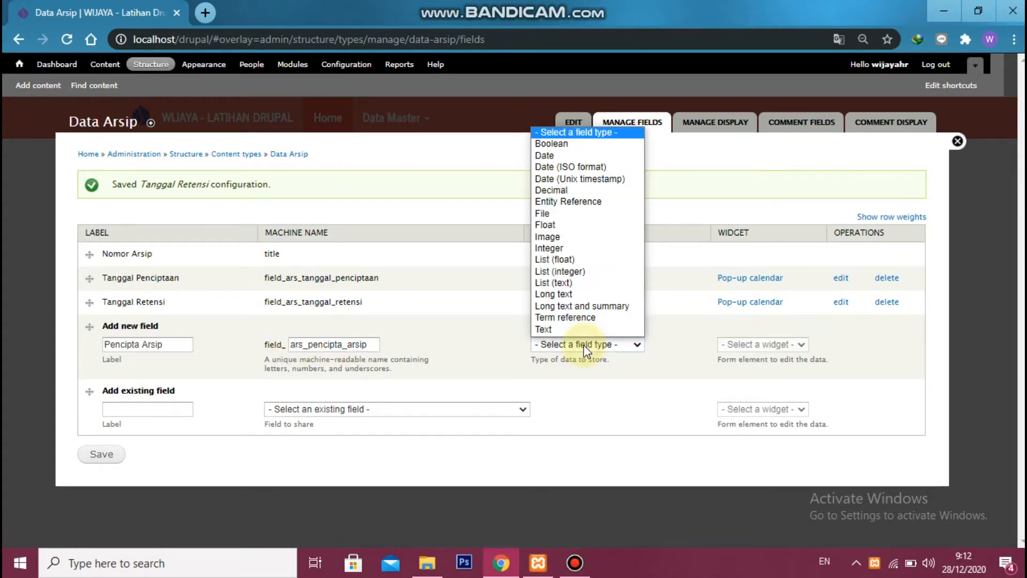
left_click(596, 316)
left_click(731, 345)
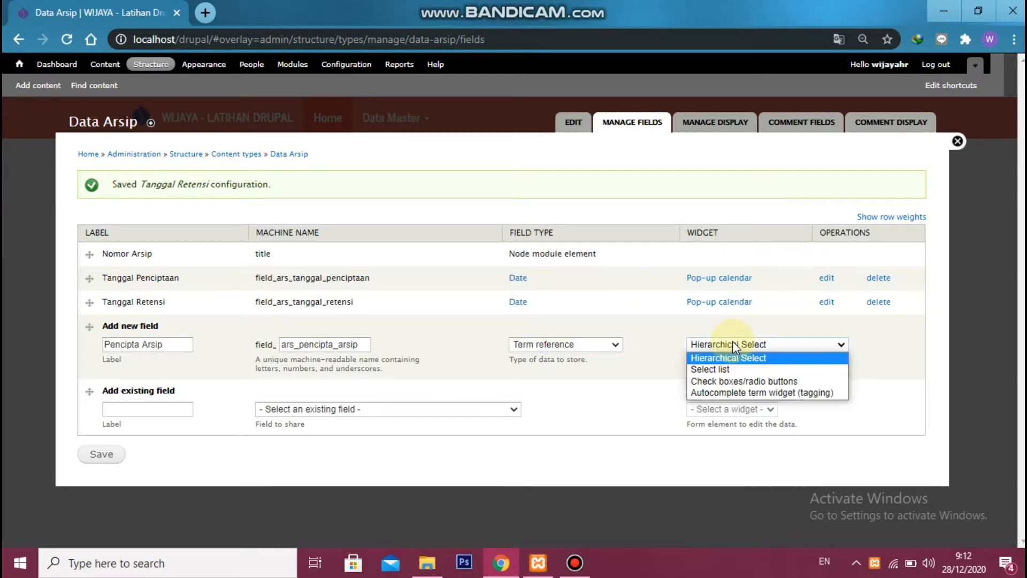
left_click(734, 346)
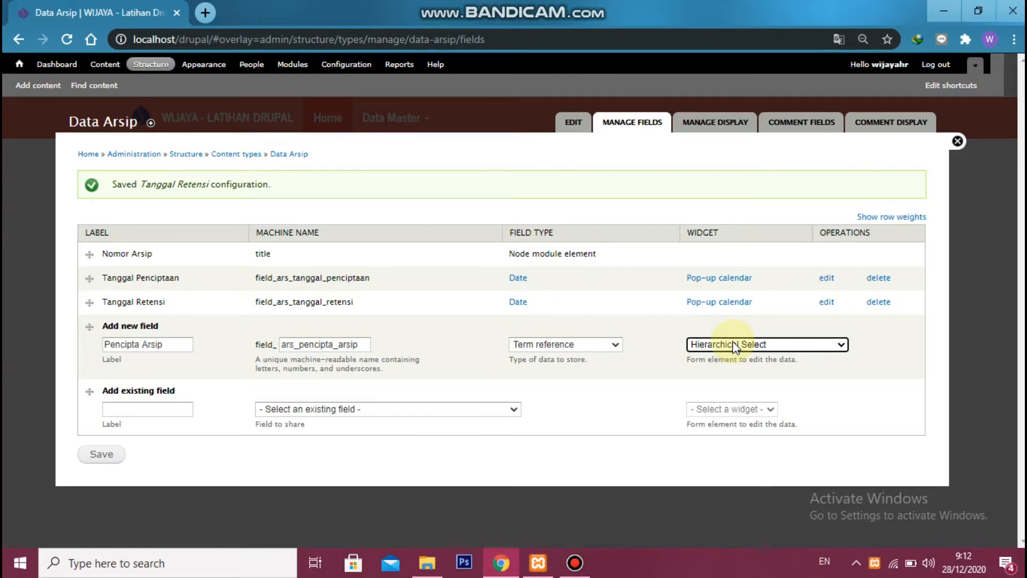
left_click(107, 452)
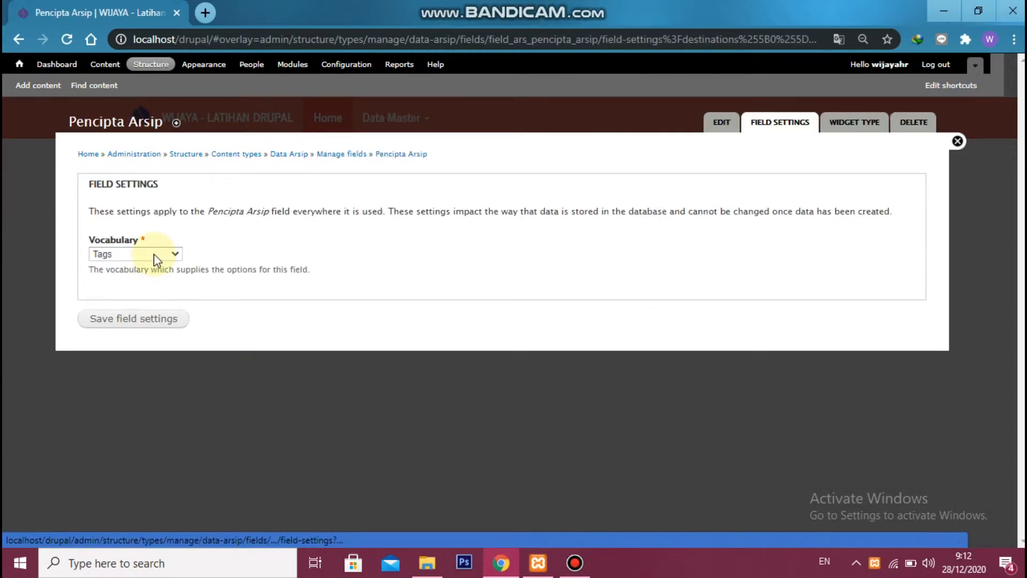
Use the Pencipta Arsip vocabulary for the Pencipta Arsip field, make the field required, and save its settings
left_click(153, 253)
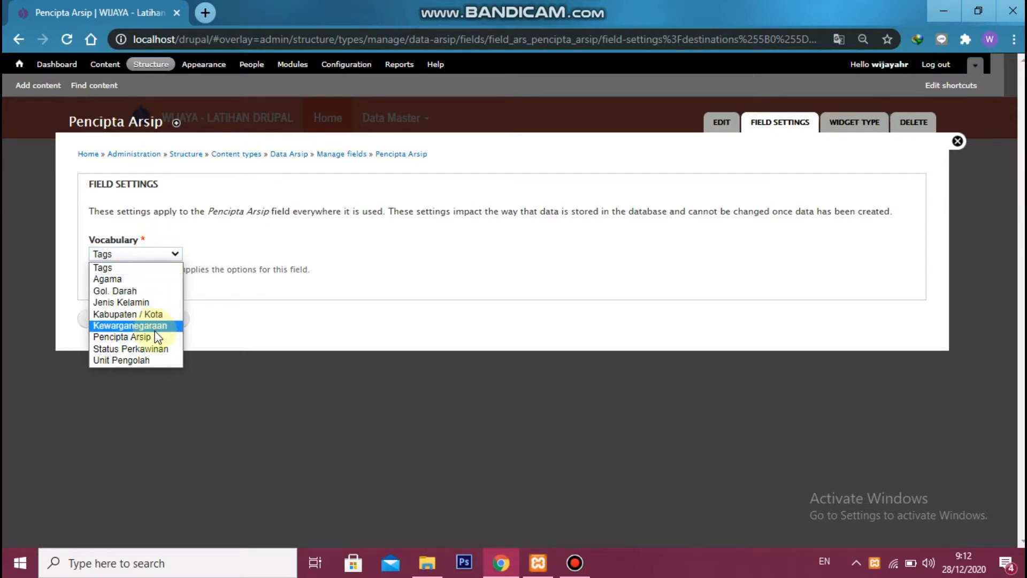
left_click(155, 337)
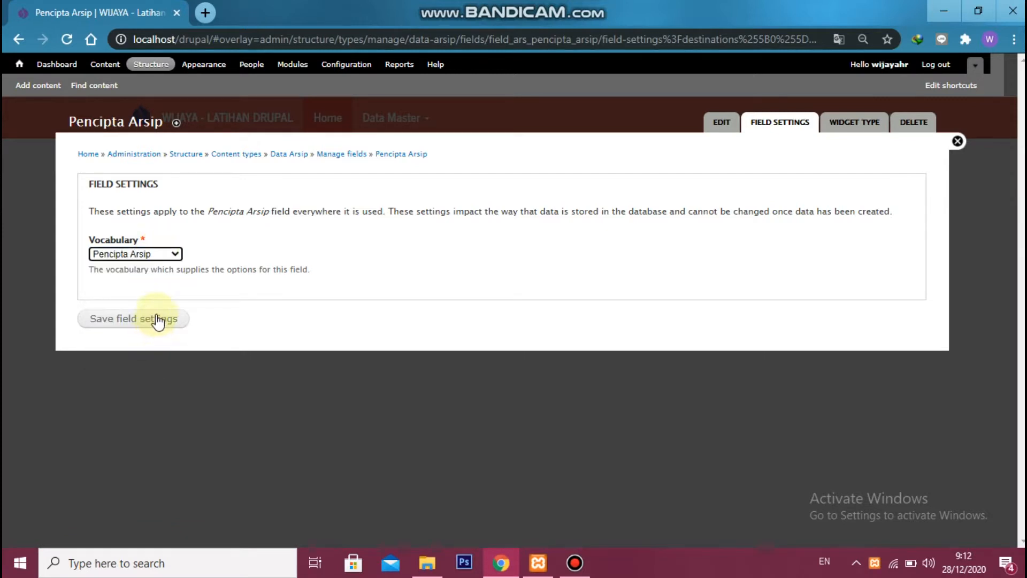
left_click(158, 320)
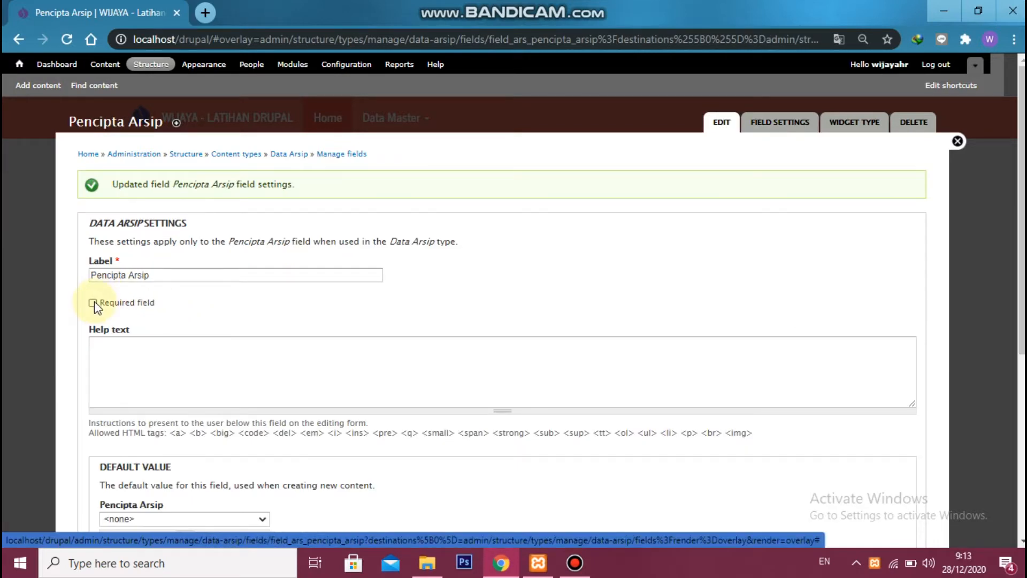
left_click(94, 302)
scroll(101, 294, "down", 5)
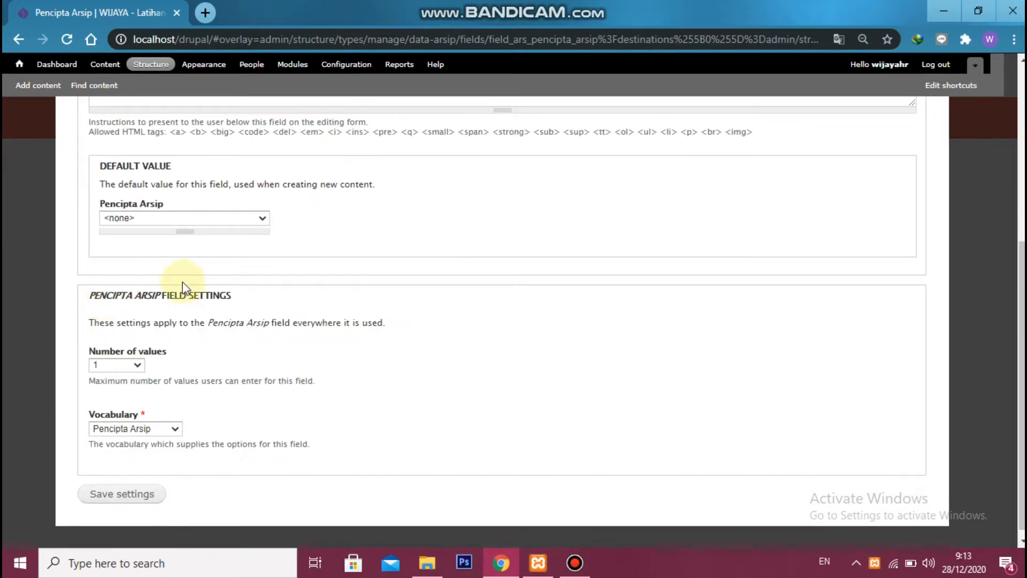
left_click(133, 491)
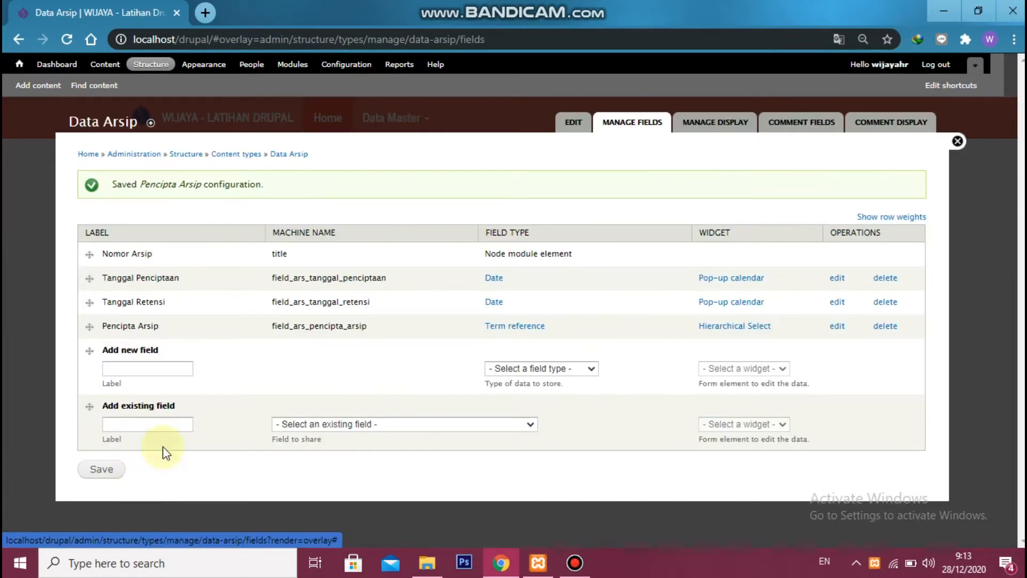
Configure the Pencipta Arsip field's Hierarchical Select widget to save the term lineage, and save the change
left_click(838, 328)
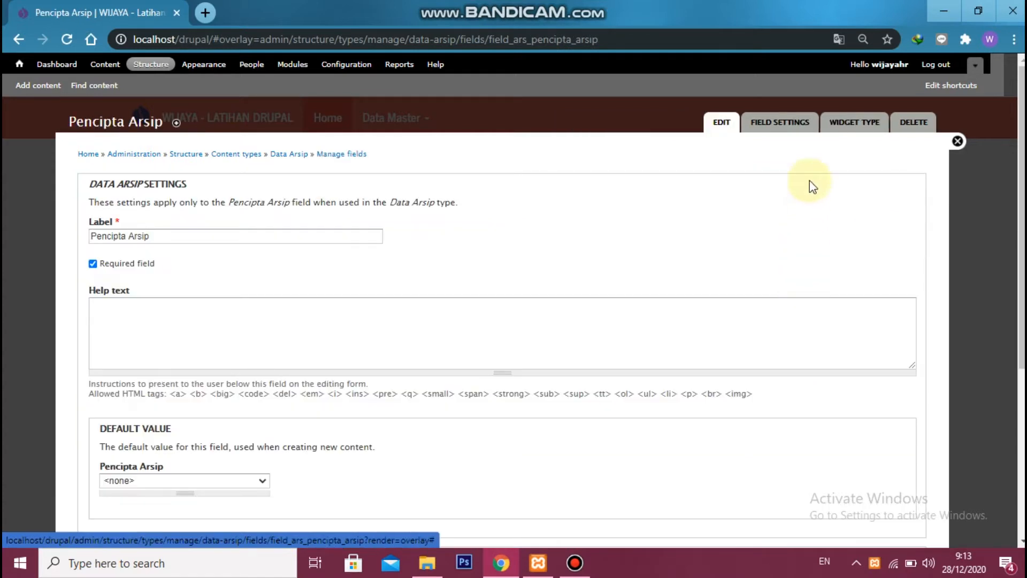
left_click(854, 122)
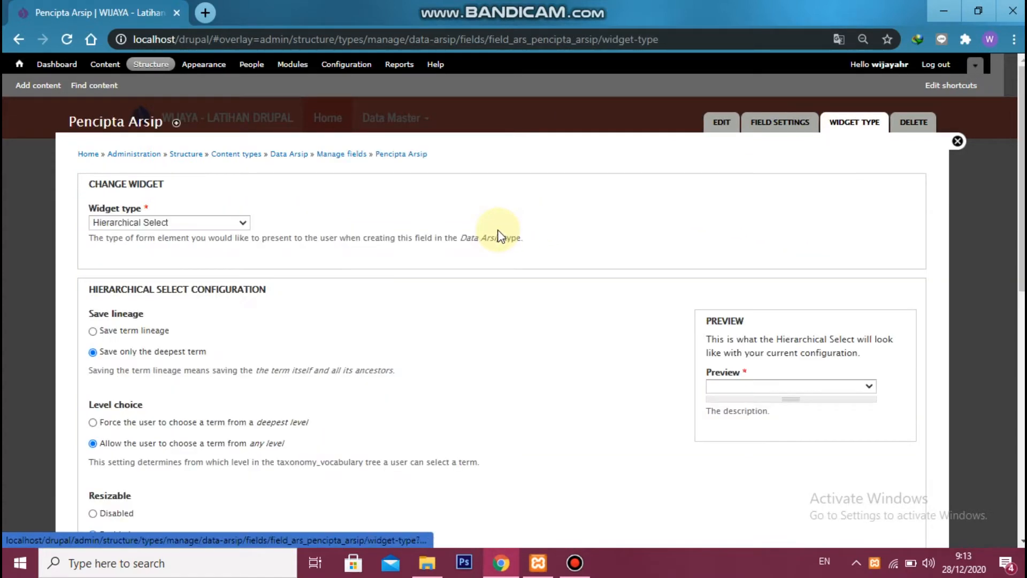
left_click(93, 331)
scroll(264, 230, "down", 10)
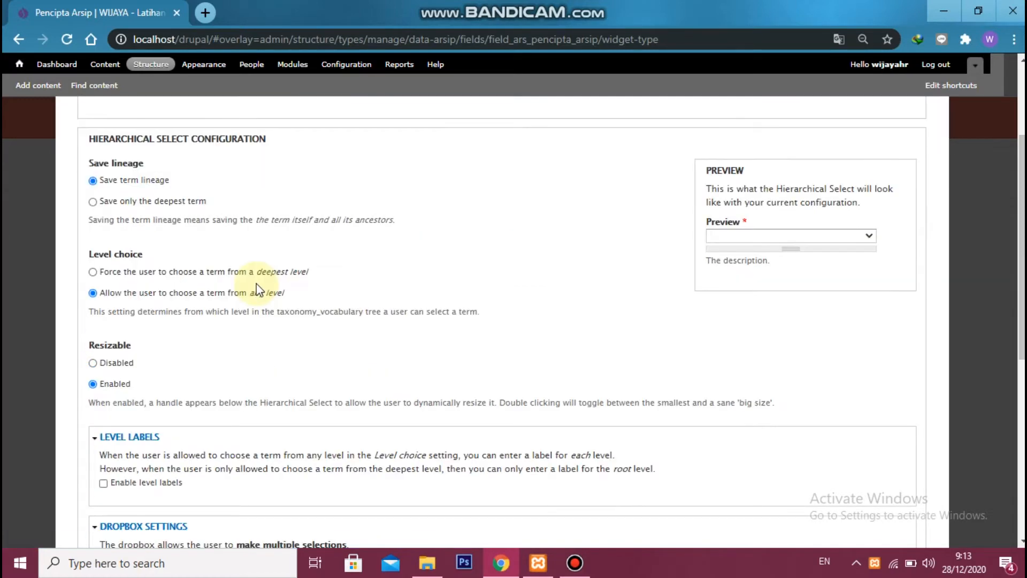
left_click(124, 496)
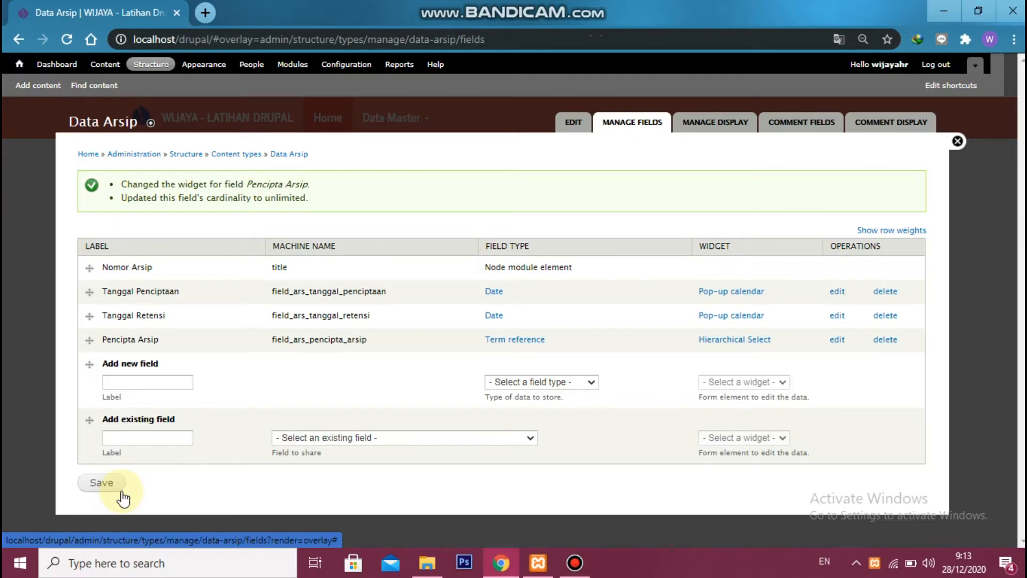
Enter a new field labelled Kode Klasifikasi with the machine name field_ars_kode_klasifikasi
left_click(166, 376)
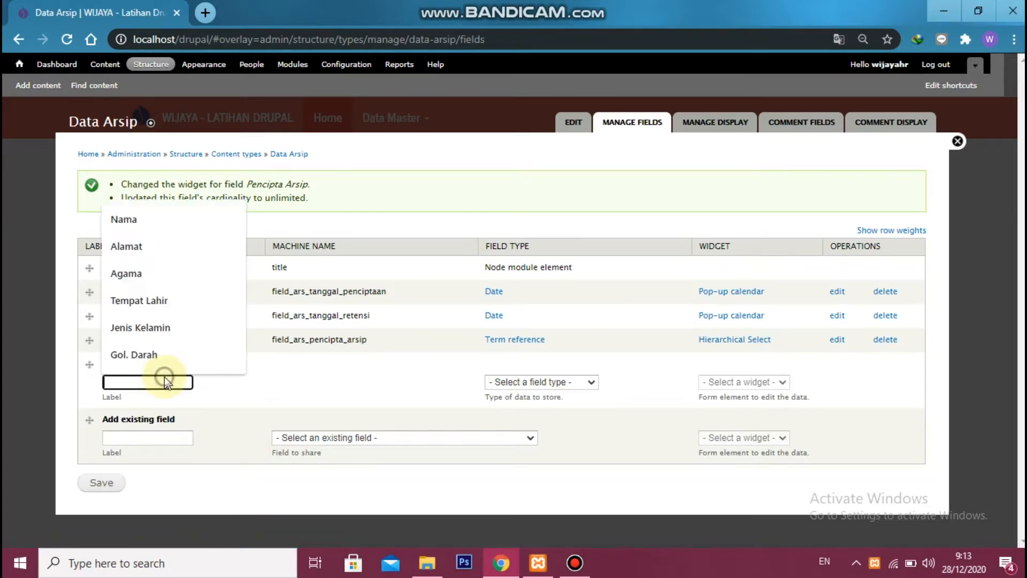
type("Kode Klasifias")
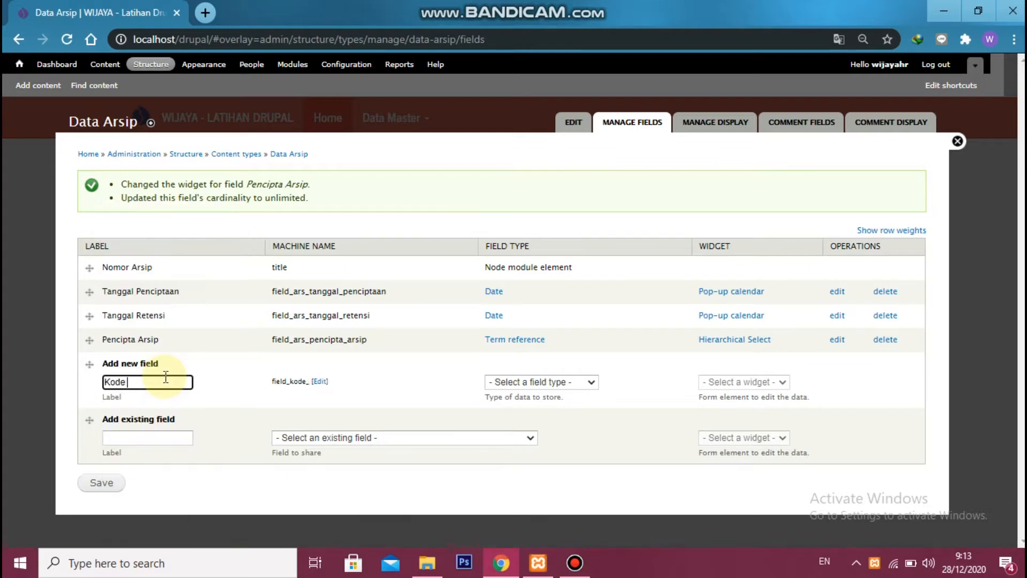
key("BackSpace")
key("BackSpace")
type("kasi")
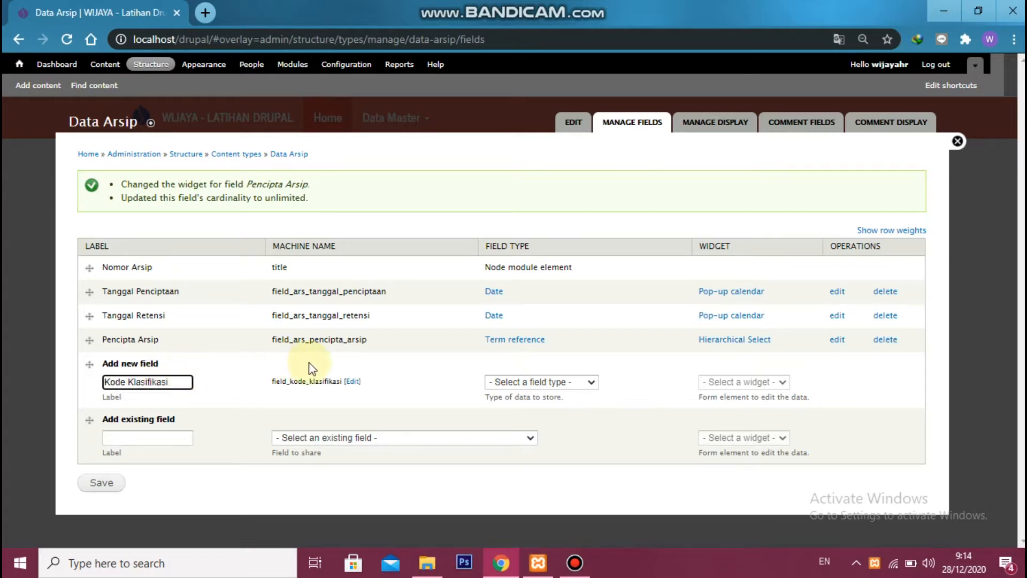
left_click(351, 381)
left_click(289, 382)
type("ars_kode_klasifikasi")
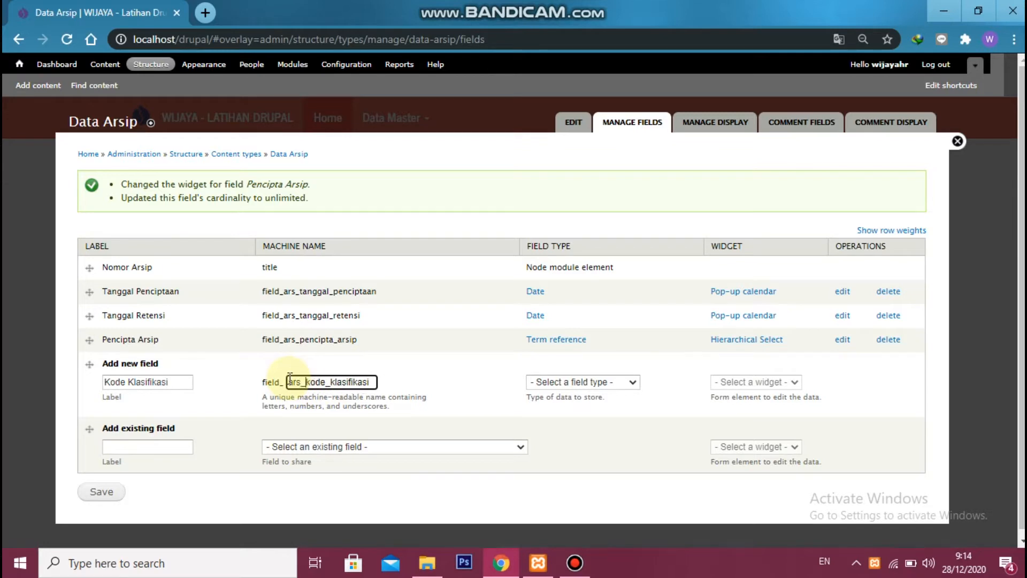
Make Kode Klasifikasi an Entity Reference field with the Autocomplete widget and save it
left_click(576, 382)
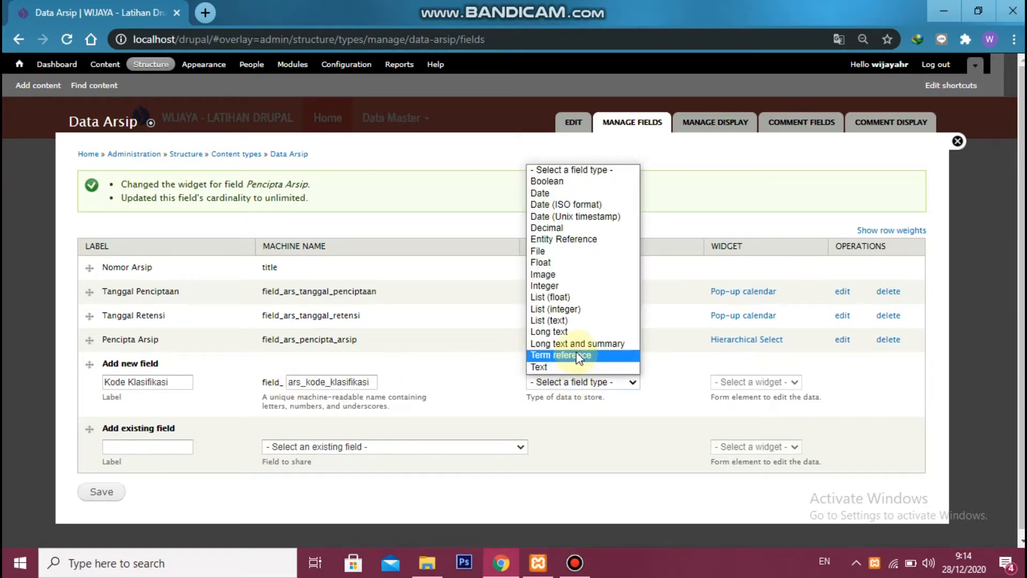
left_click(588, 239)
left_click(738, 378)
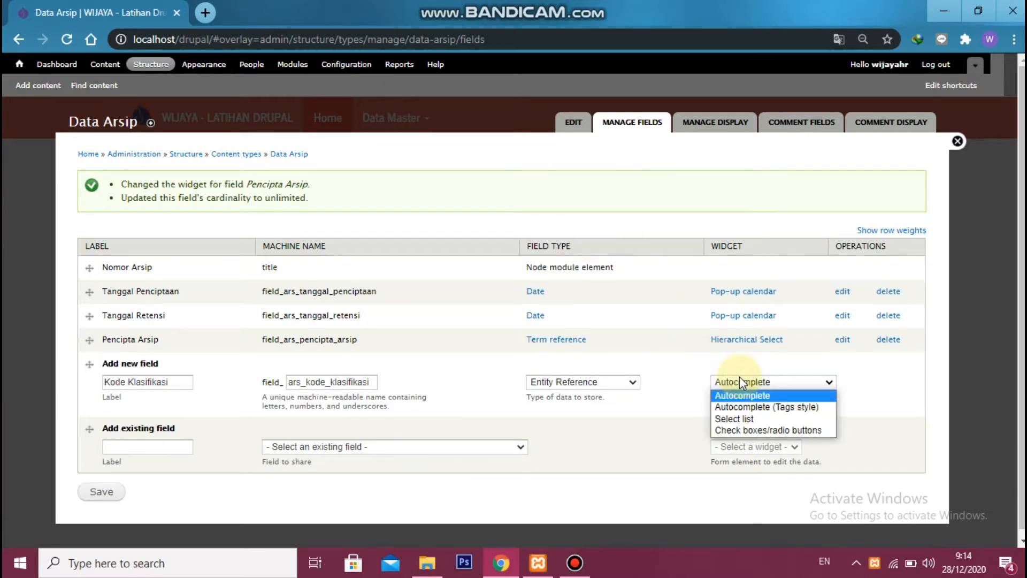
left_click(743, 381)
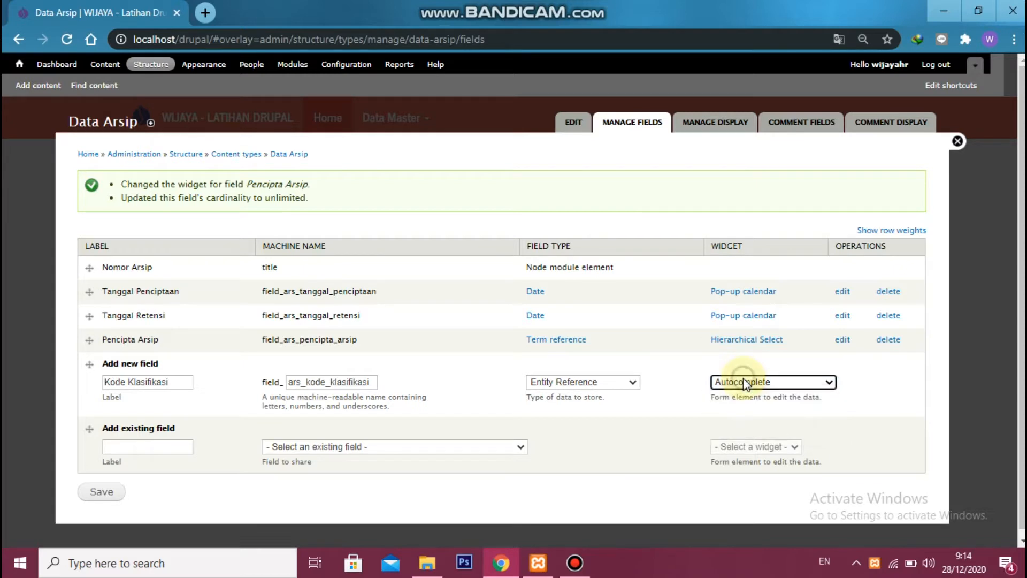
left_click(93, 493)
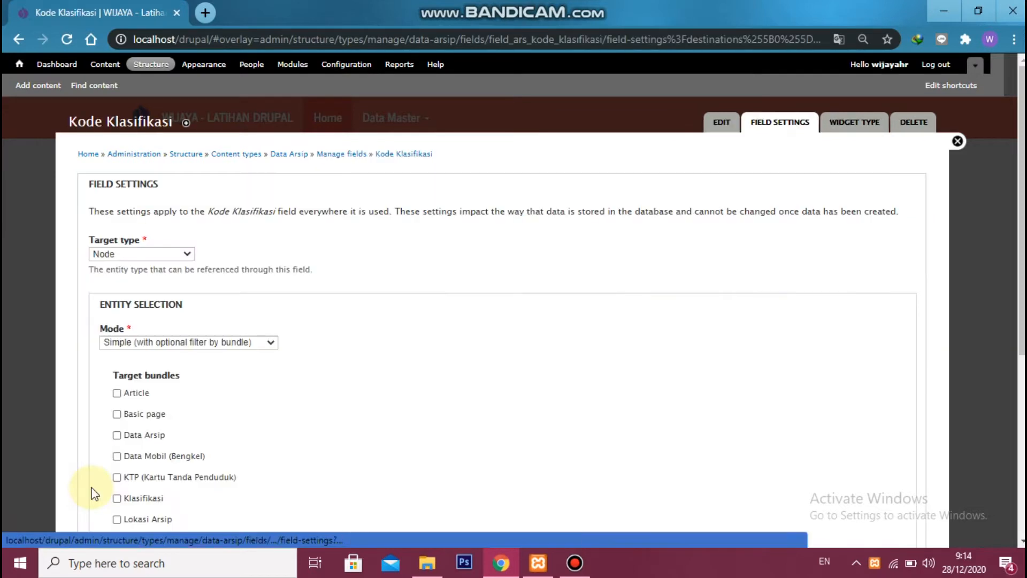
Set Kode Klasifikasi's entity selection to filter by the er_daftar_klasifikasi - Entity Reference view and save the field settings
scroll(188, 247, "down", 2)
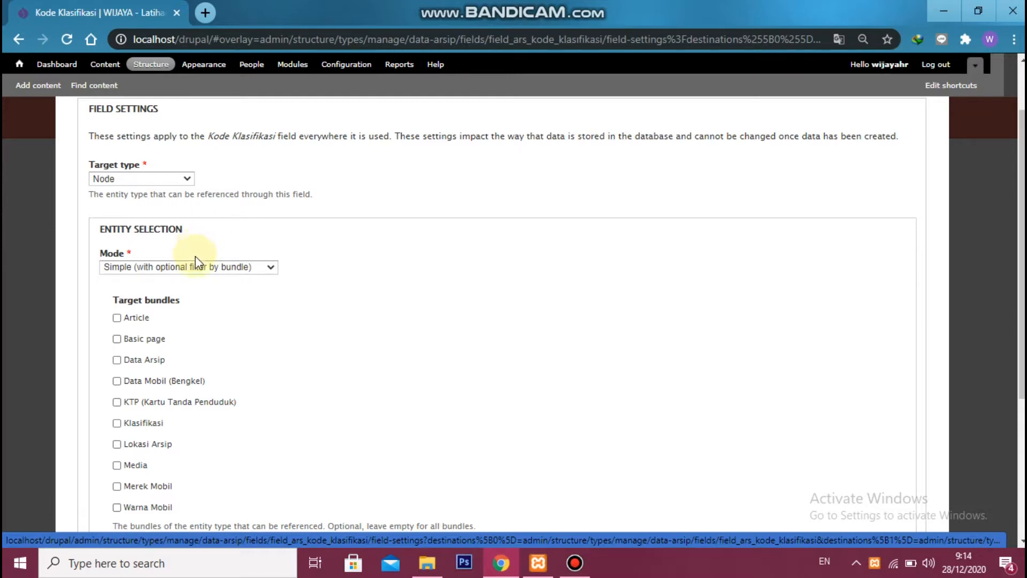
left_click(199, 267)
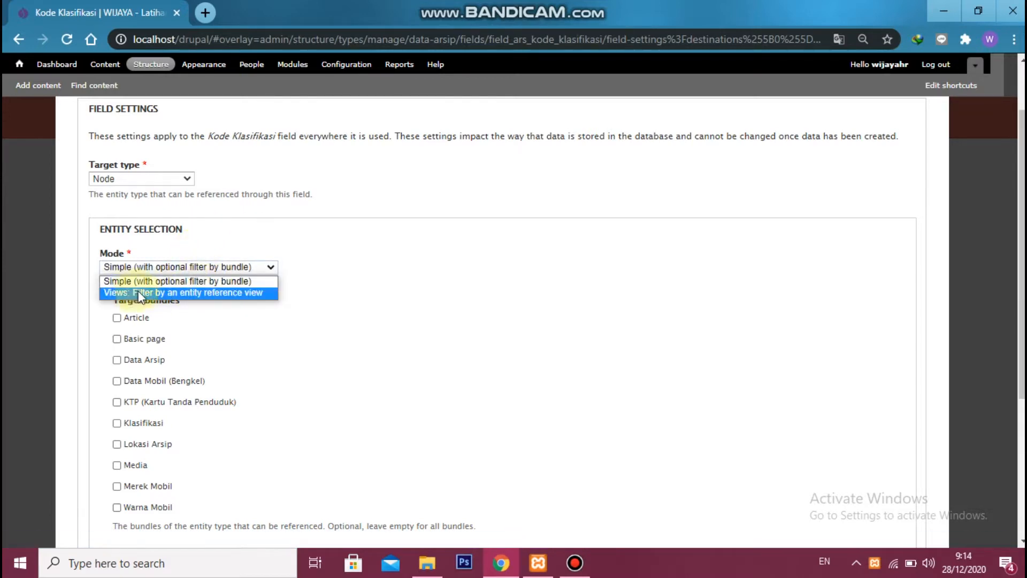
left_click(203, 292)
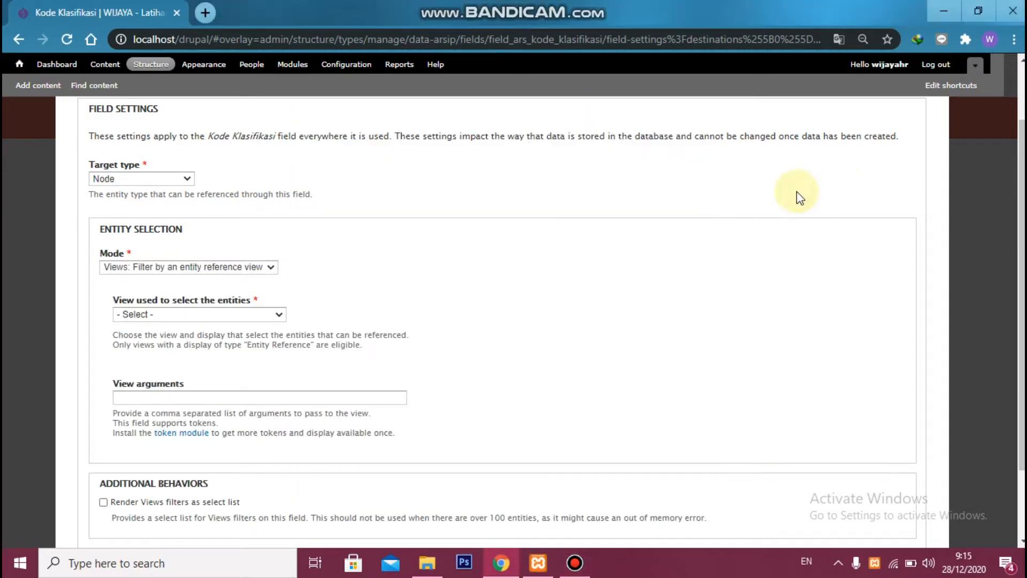
left_click(253, 314)
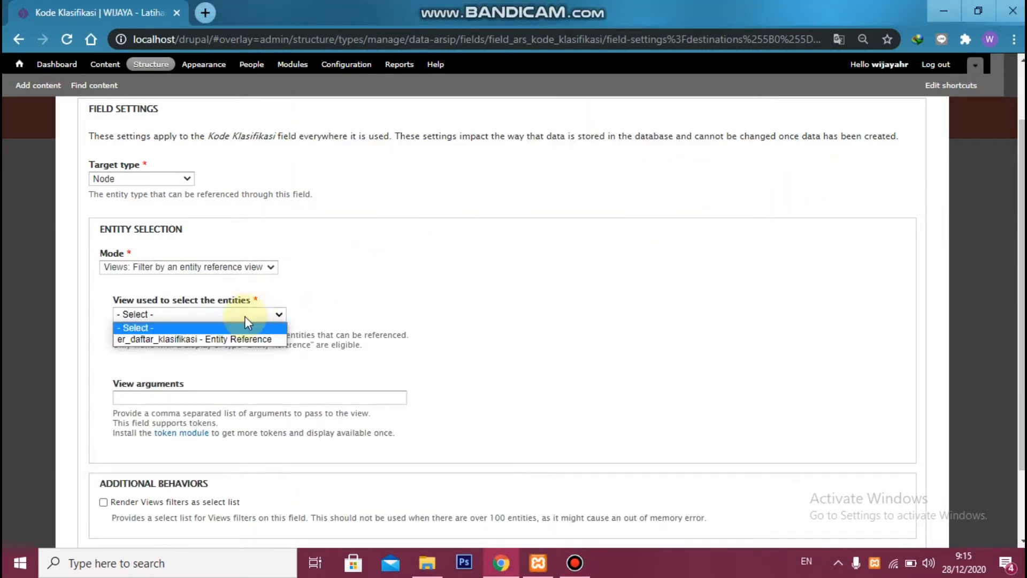
left_click(177, 341)
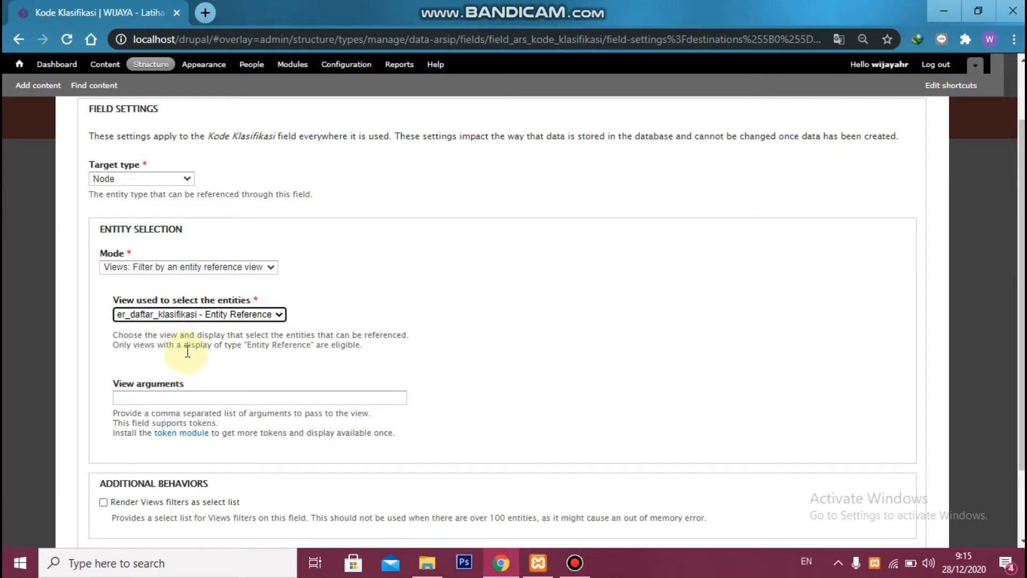
scroll(188, 350, "down", 2)
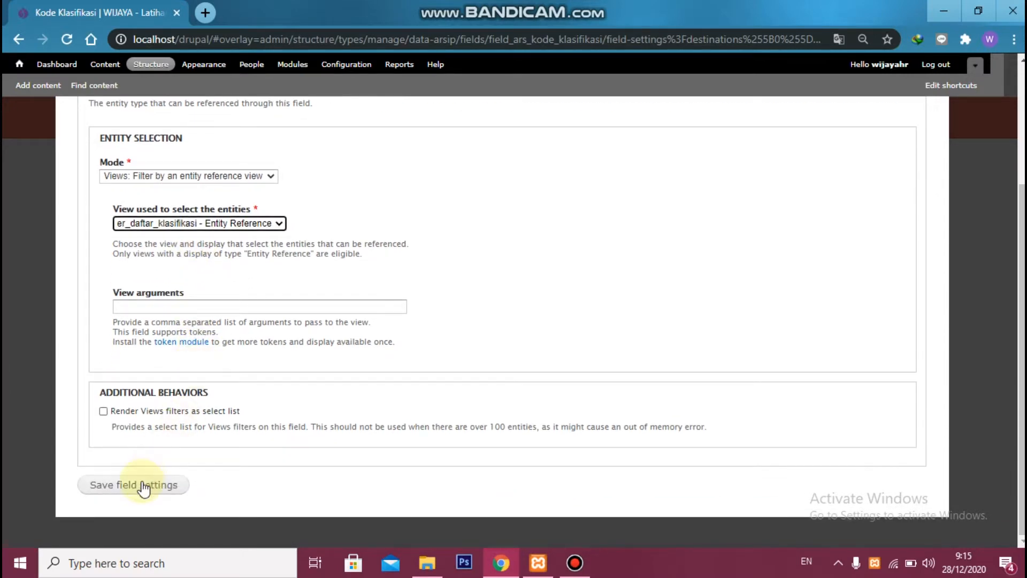
left_click(142, 485)
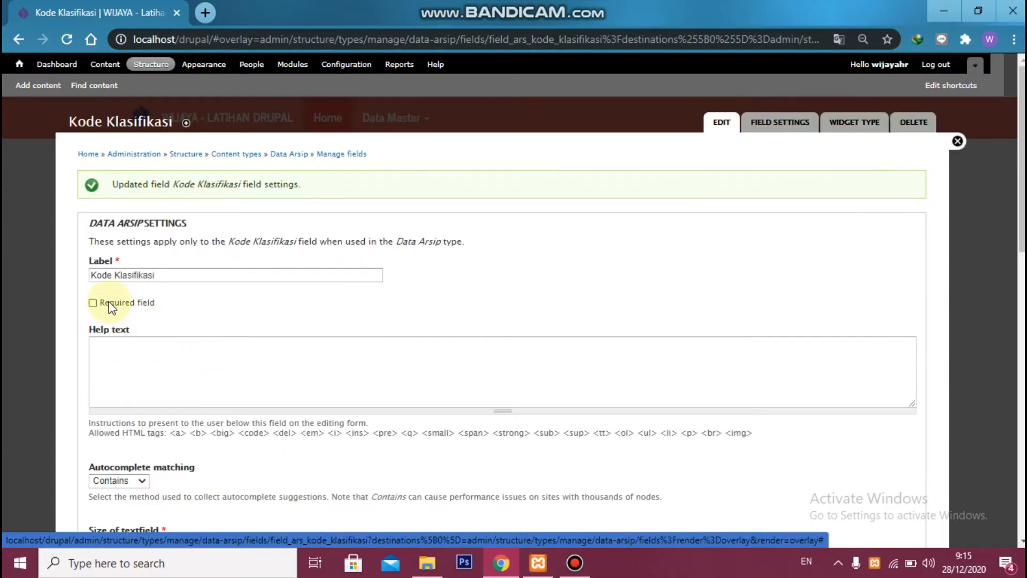
Make the Kode Klasifikasi field required and save its settings
left_click(110, 303)
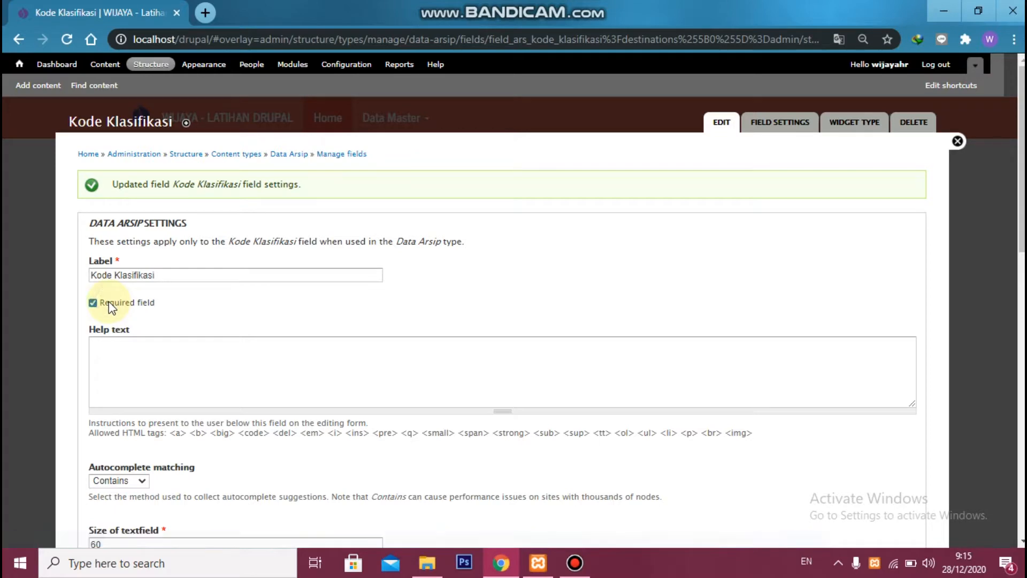
scroll(195, 320, "down", 1)
scroll(200, 320, "down", 8)
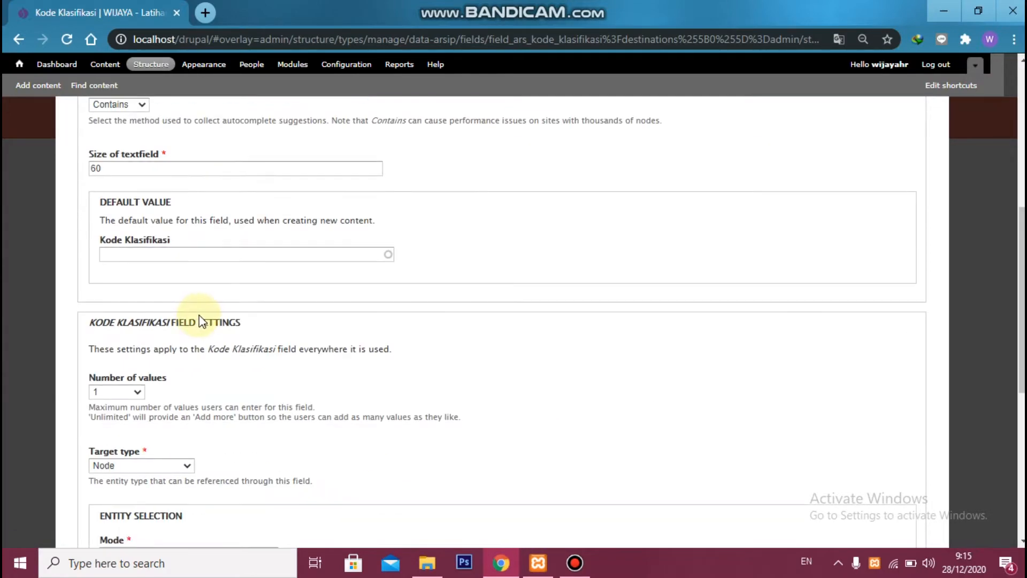
scroll(201, 320, "down", 8)
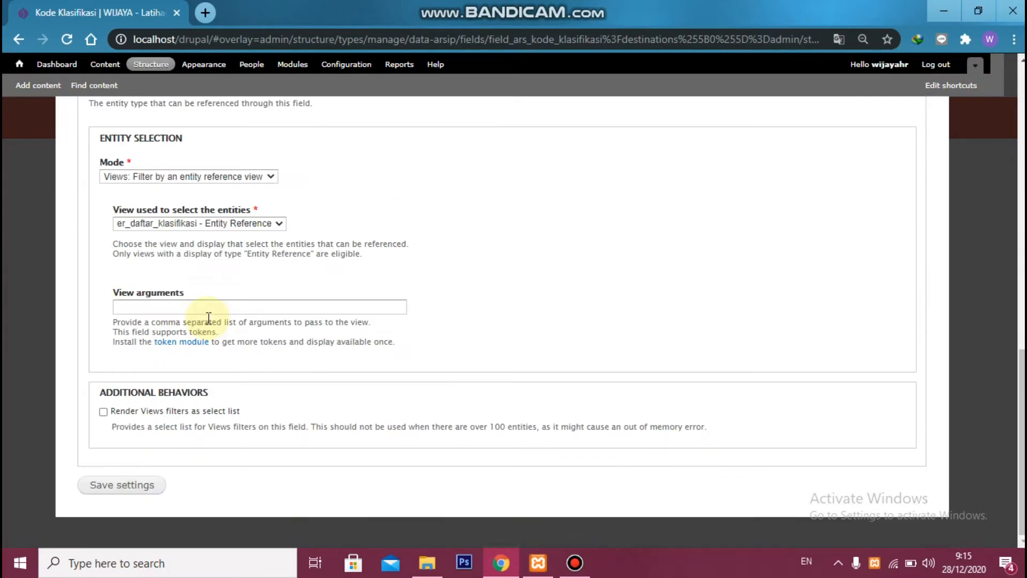
left_click(121, 485)
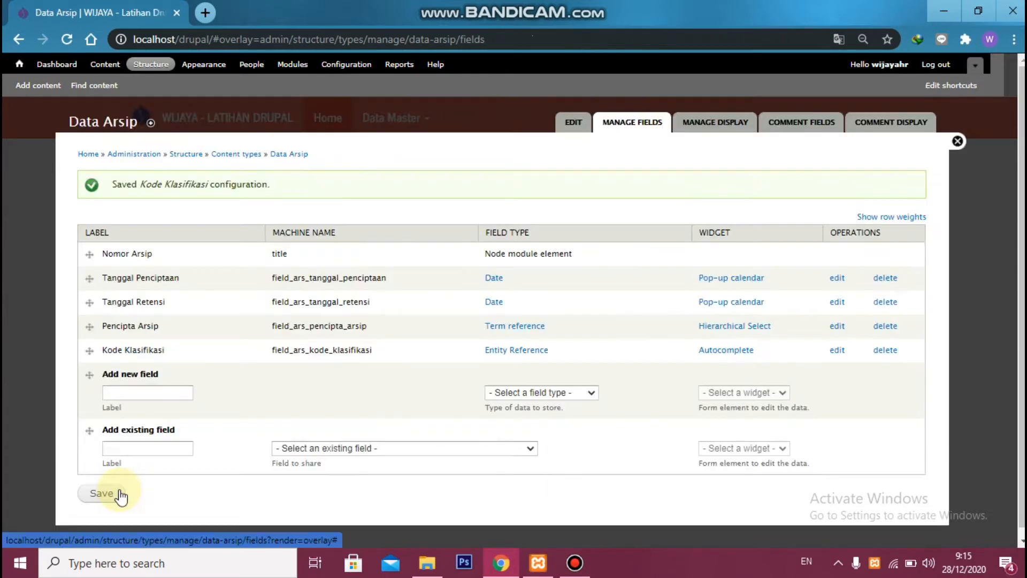
Enter a new field labelled Uraian with the machine name field_ars_uraian
left_click(164, 392)
type("Uraian")
left_click(321, 392)
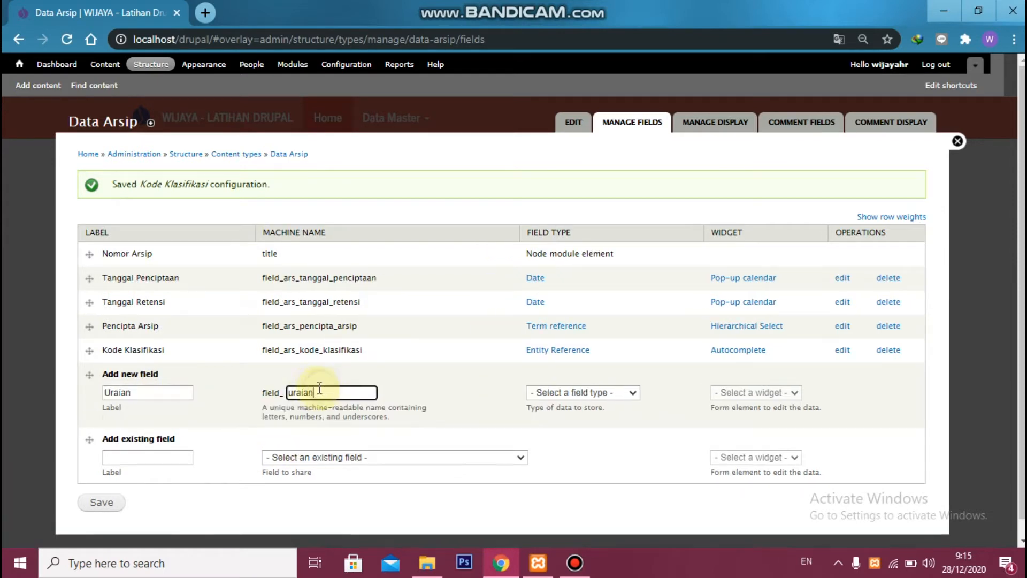
left_click(288, 392)
type("ars_")
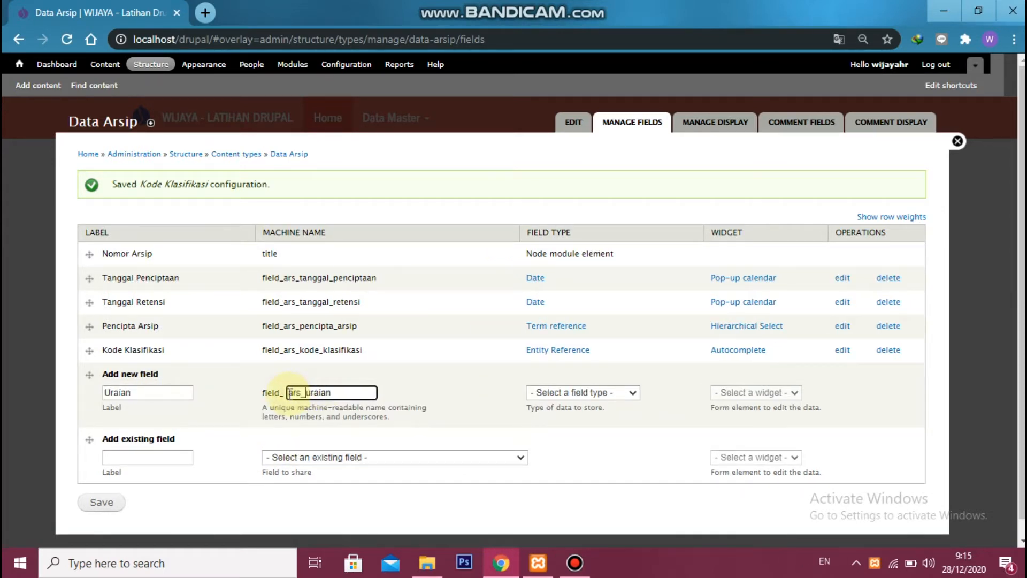
Make Uraian a Long text field with the Text area (multiple rows) widget and save it
left_click(622, 392)
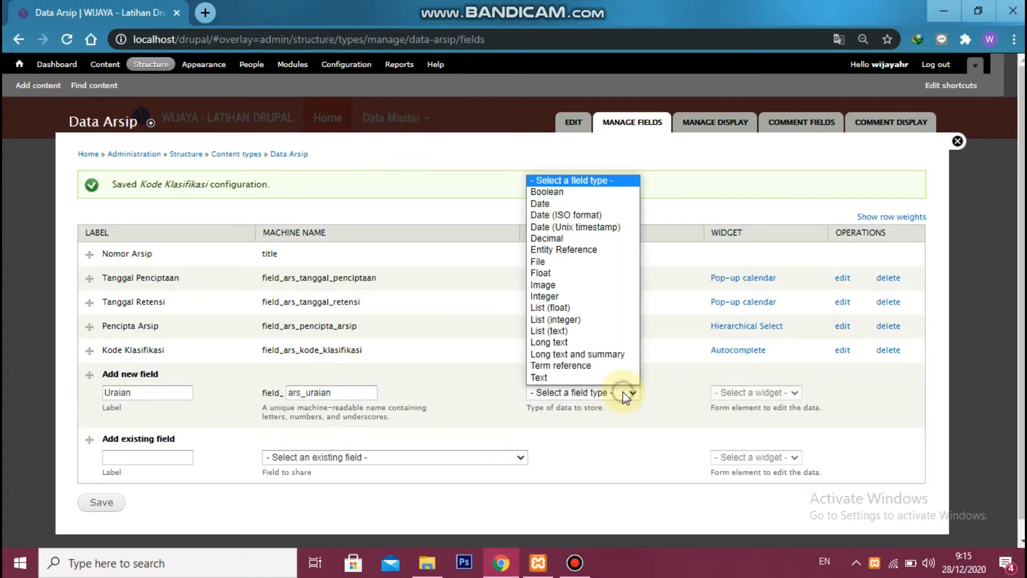
left_click(605, 341)
left_click(731, 392)
left_click(734, 405)
left_click(105, 503)
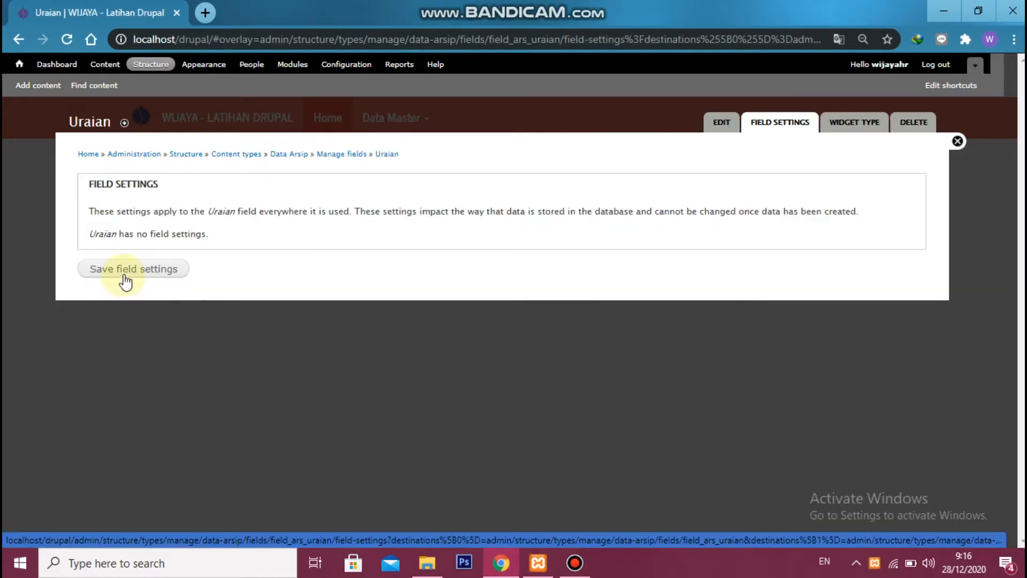
Save the Uraian field settings and its Data Arsip settings with the default options
left_click(125, 277)
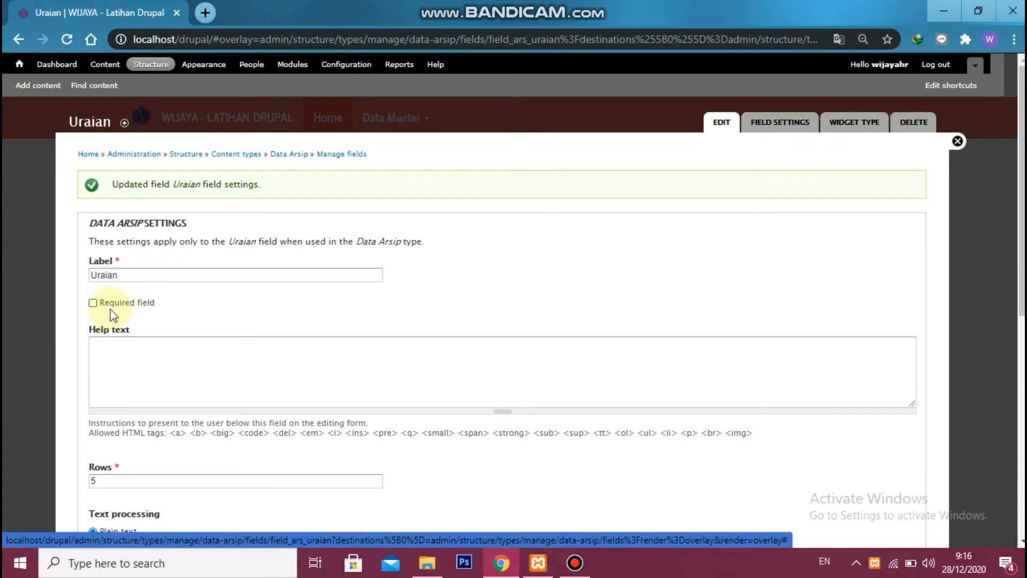
scroll(126, 337, "down", 8)
left_click(123, 485)
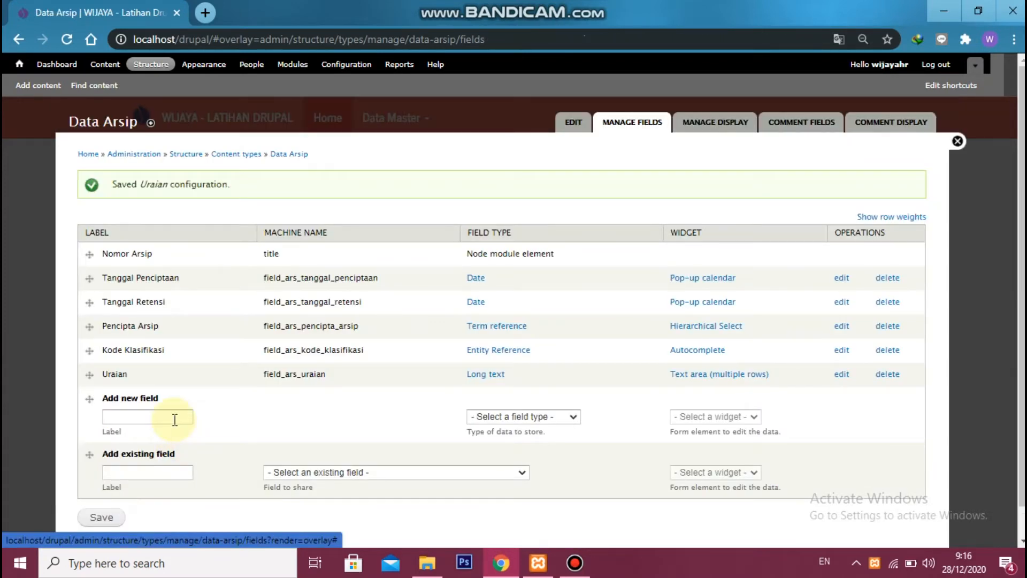
Enter a new field labelled Lokasi Arsip with the machine name field_ars_lokasi_arsip
left_click(175, 419)
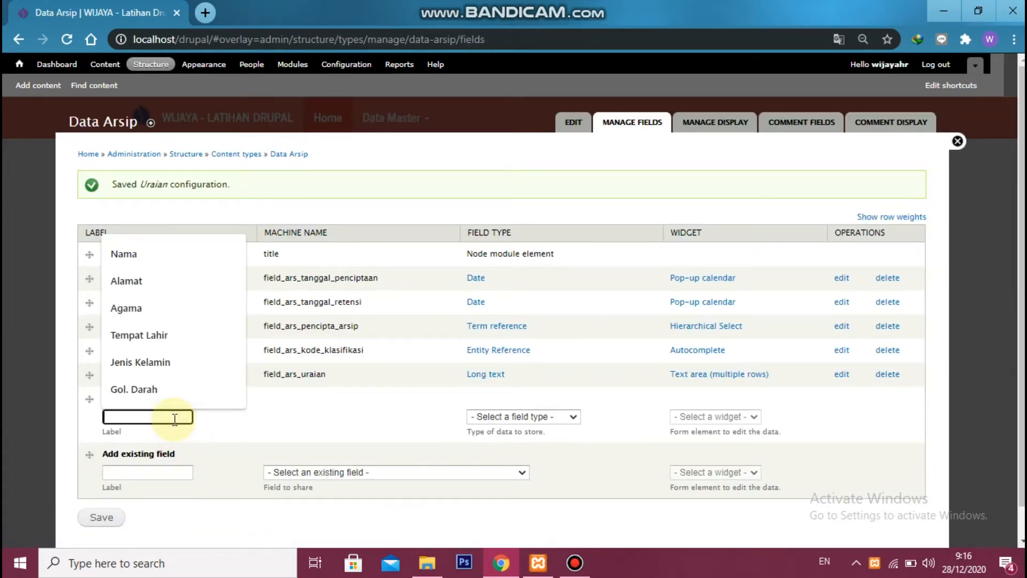
type("Lokasi Arsip")
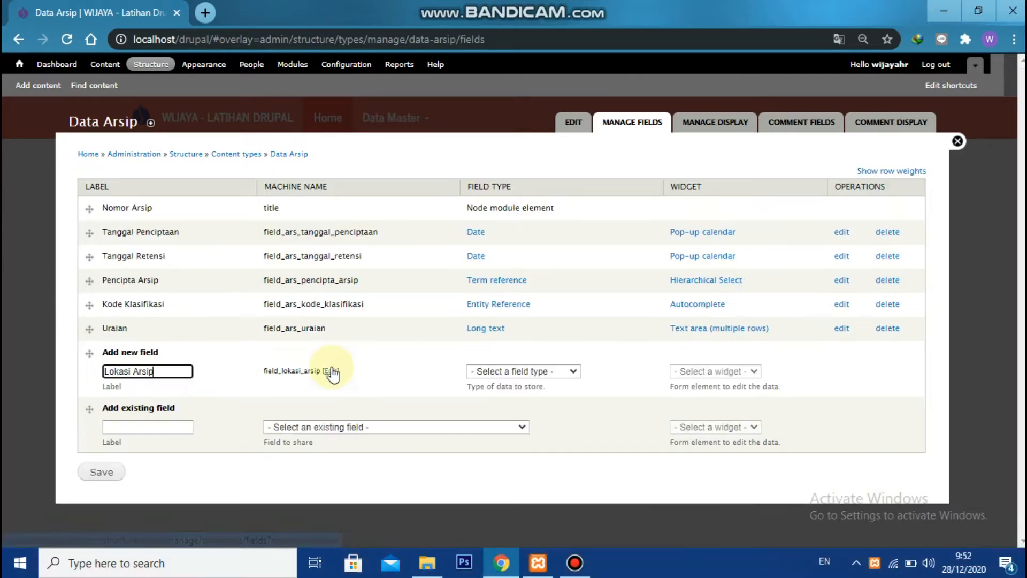
left_click(331, 371)
left_click(282, 371)
type("ars_lokasi_arsip")
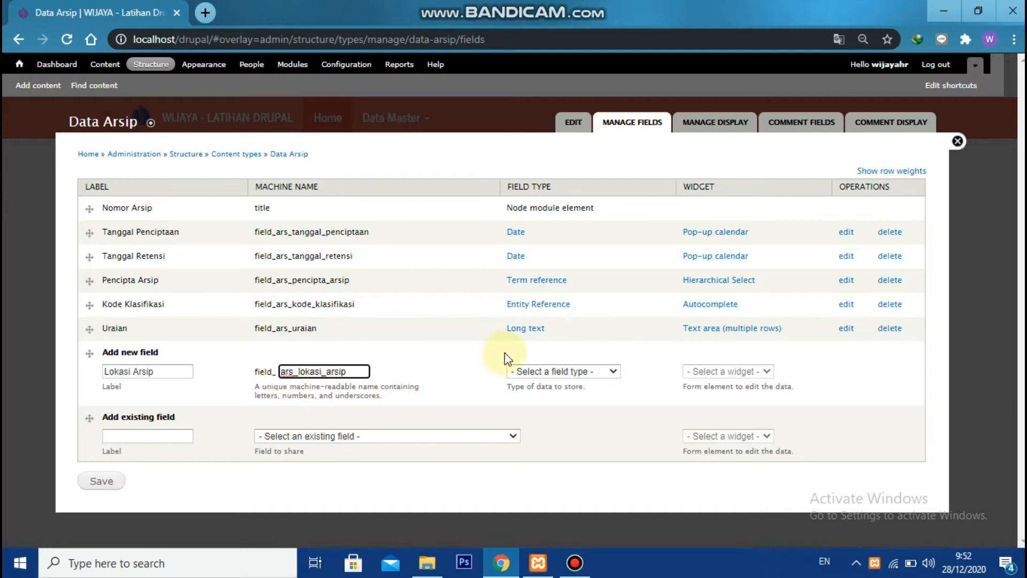
Make Lokasi Arsip an Entity Reference field with the Select list widget and save it
left_click(556, 370)
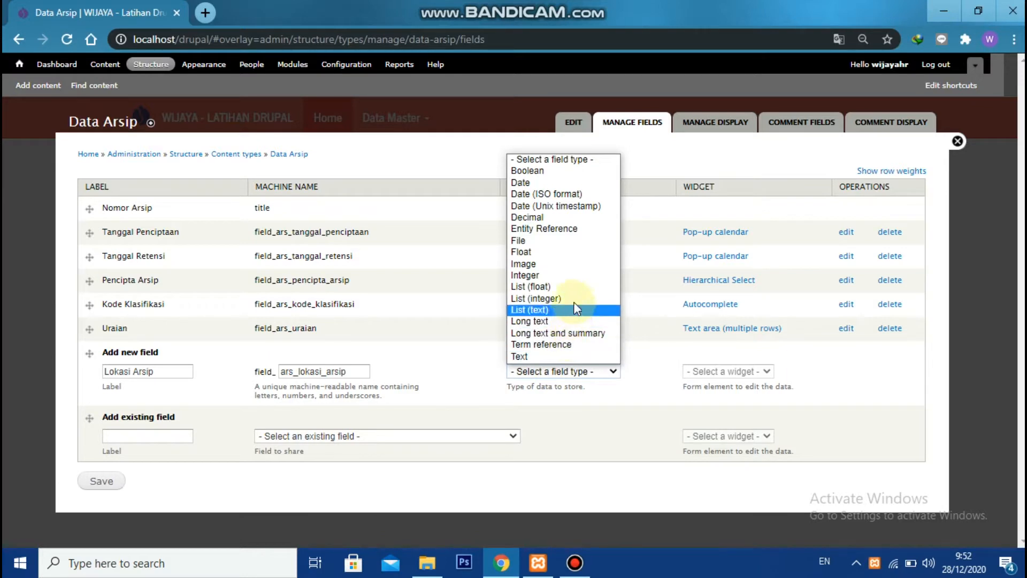
left_click(576, 229)
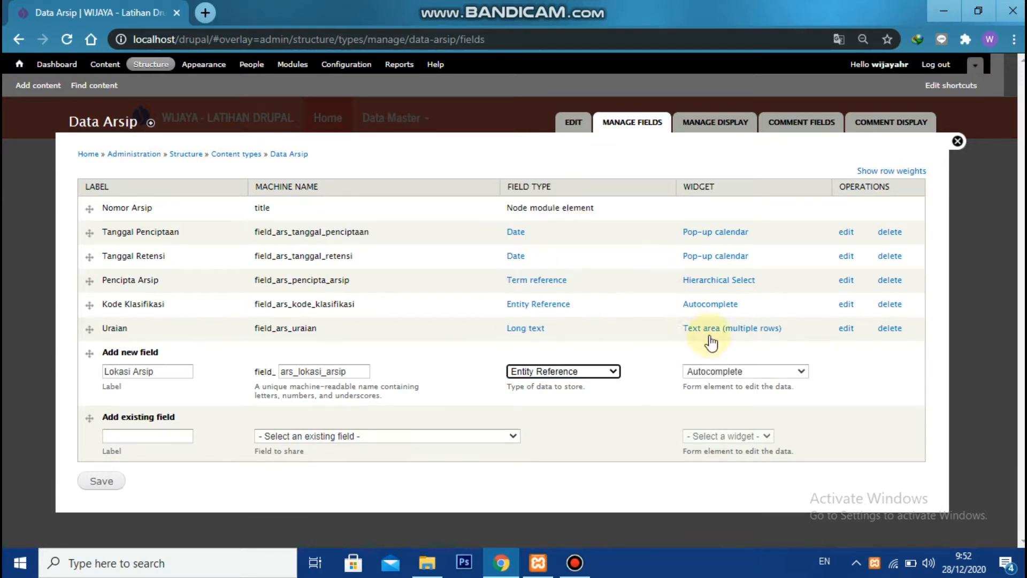
left_click(737, 369)
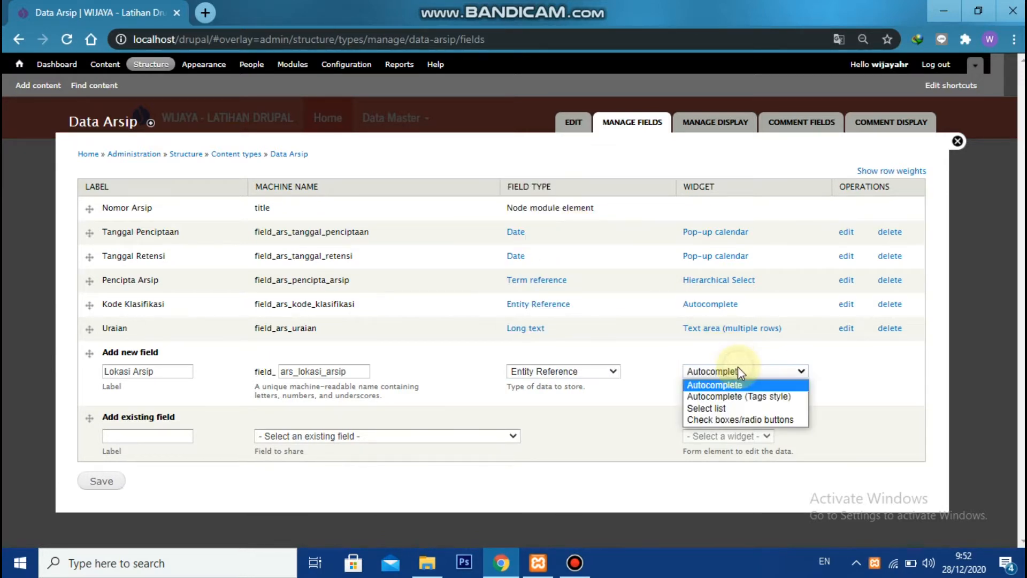
left_click(732, 408)
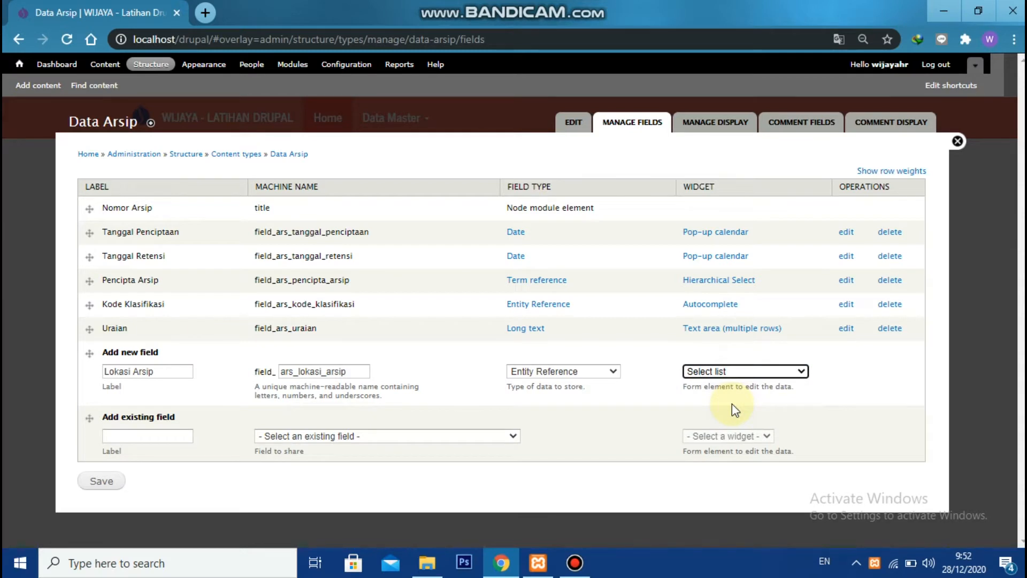
left_click(77, 478)
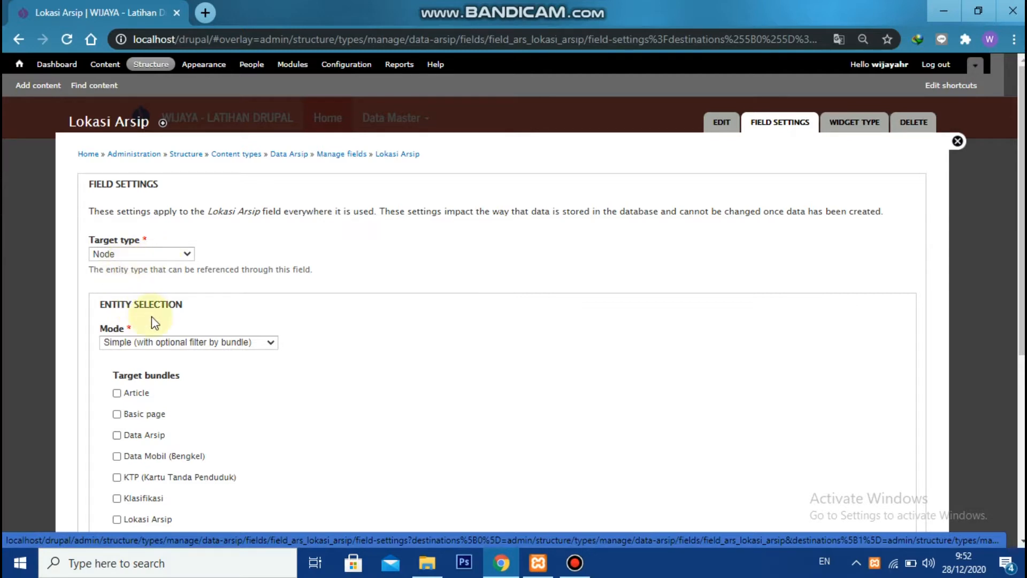
Choose Lokasi Arsip as the only target bundle of the Lokasi Arsip field and save its field settings
scroll(155, 321, "down", 1)
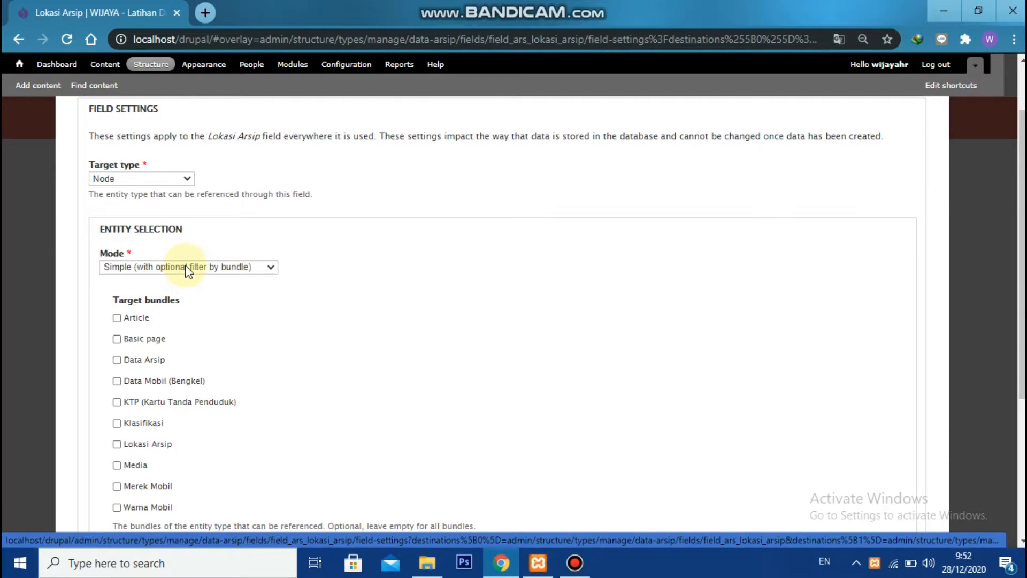
scroll(155, 312, "down", 1)
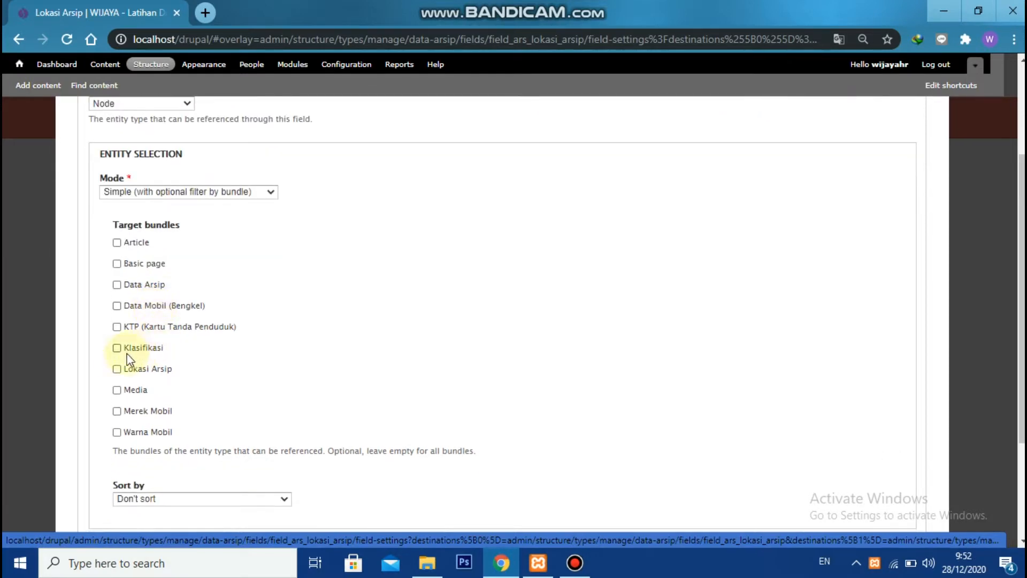
left_click(116, 369)
scroll(161, 388, "down", 3)
left_click(143, 488)
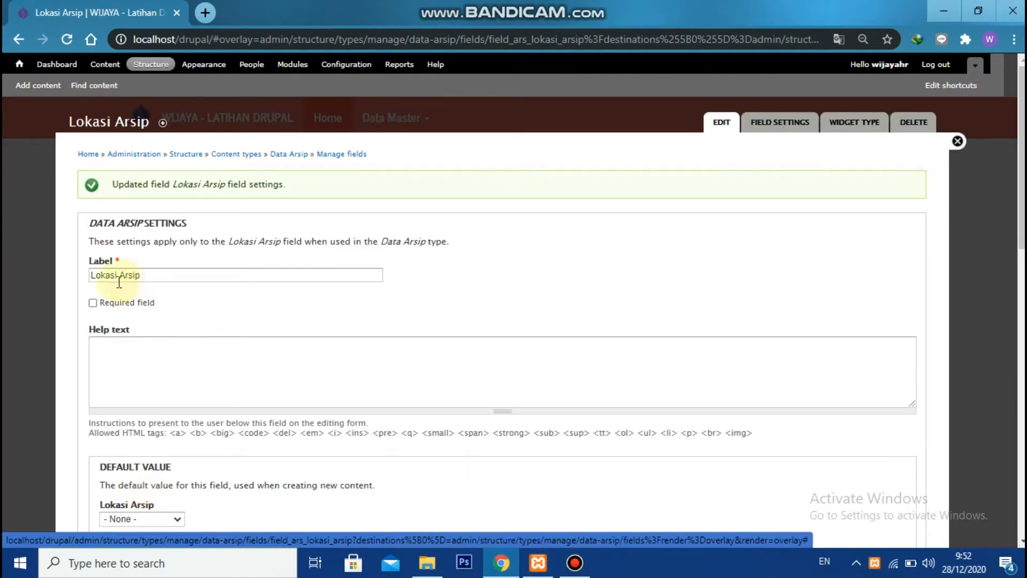
Make the Lokasi Arsip field required and save its Data Arsip settings
left_click(92, 303)
scroll(155, 331, "down", 15)
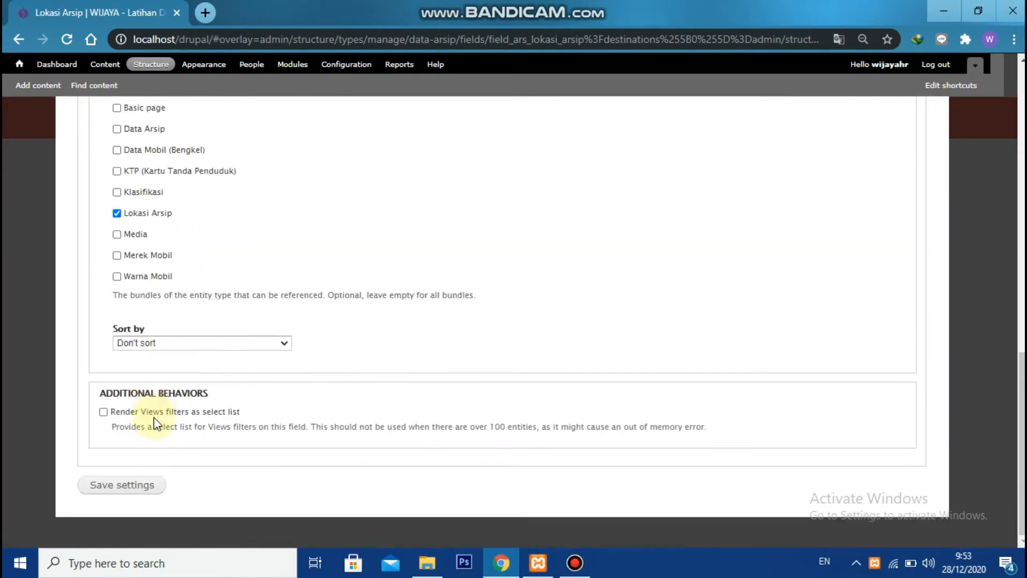
left_click(129, 485)
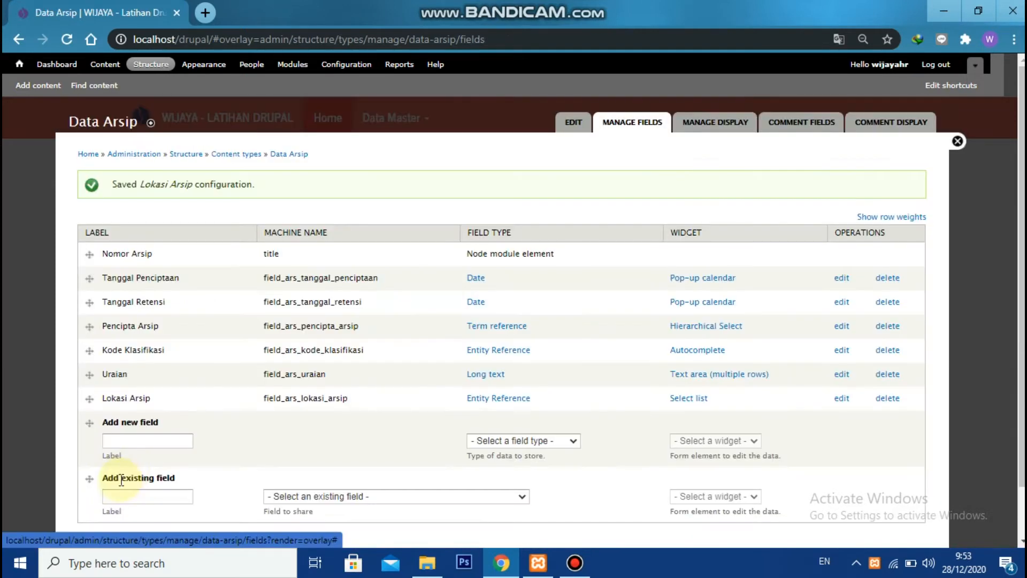
Enter a new field labelled Jenis Media with the machine name field_ars_jenis_media
left_click(149, 440)
type("Jenis Media")
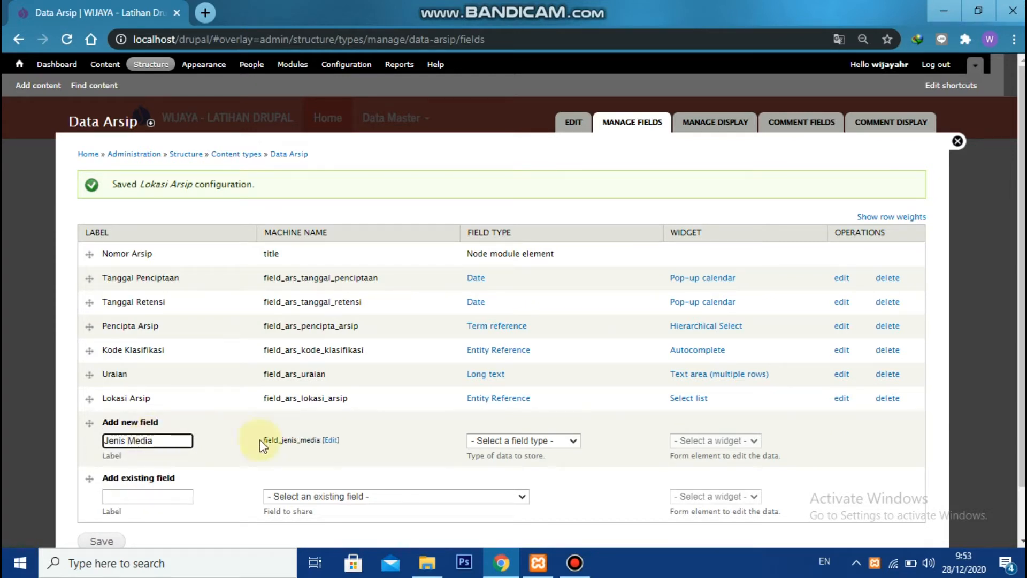
left_click(330, 439)
type("ars_")
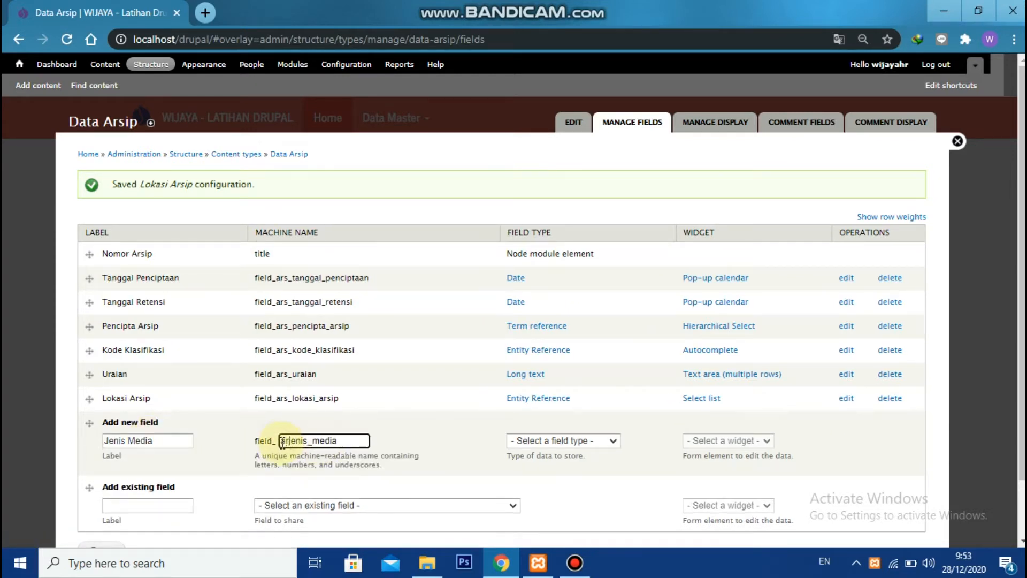
Make Jenis Media an Entity Reference field with the Select list widget and save it
left_click(591, 441)
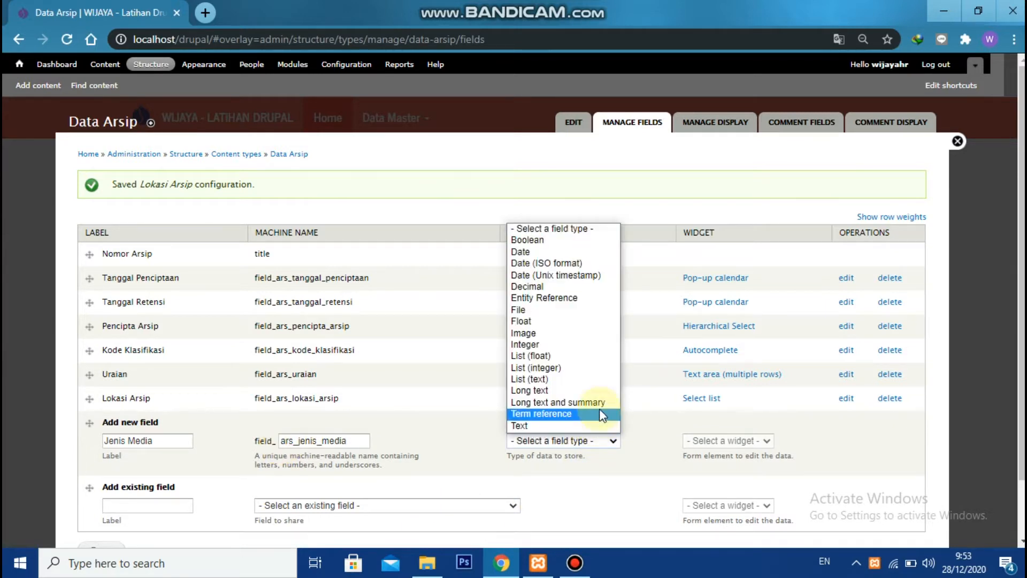
left_click(606, 298)
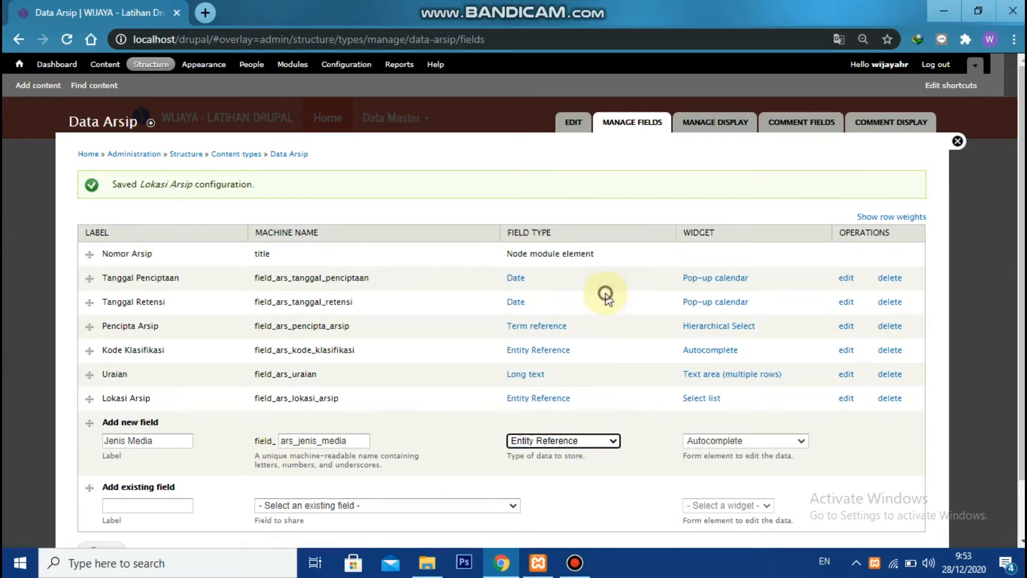
left_click(748, 440)
left_click(754, 475)
scroll(120, 505, "down", 1)
left_click(110, 486)
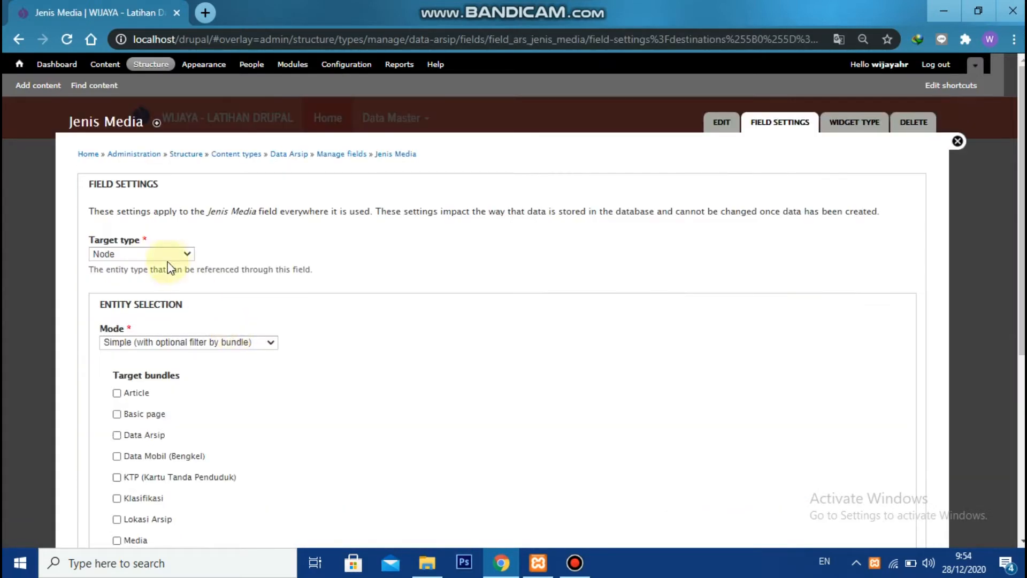
Choose Media as the only target bundle of the Jenis Media field and save its field settings
scroll(176, 251, "down", 4)
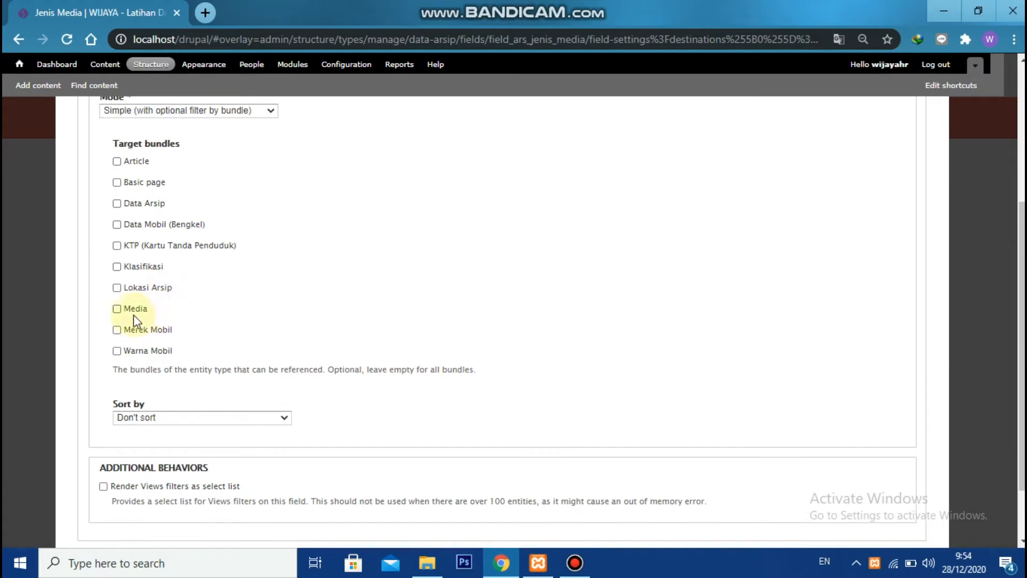
left_click(134, 310)
scroll(216, 348, "down", 2)
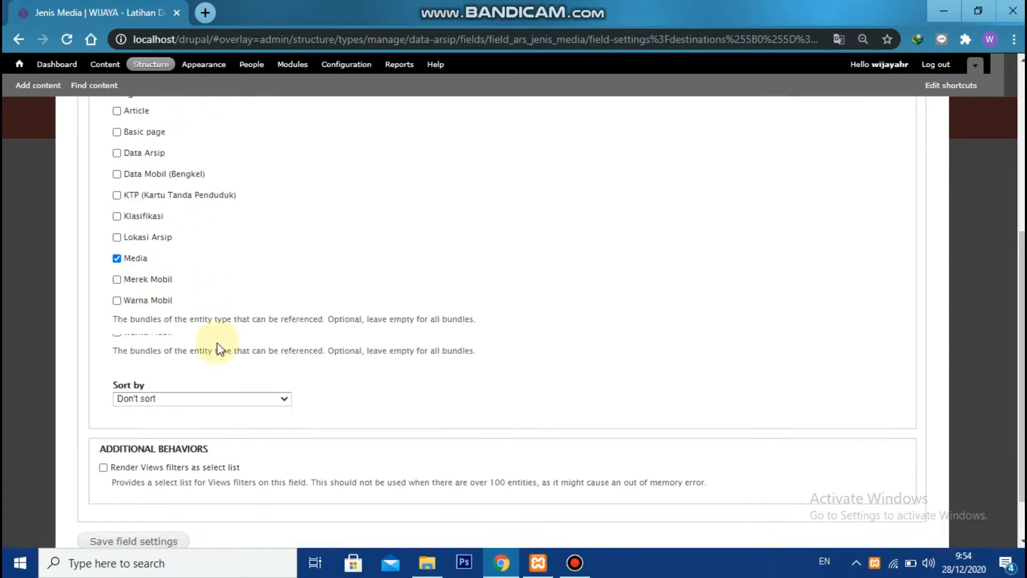
left_click(144, 484)
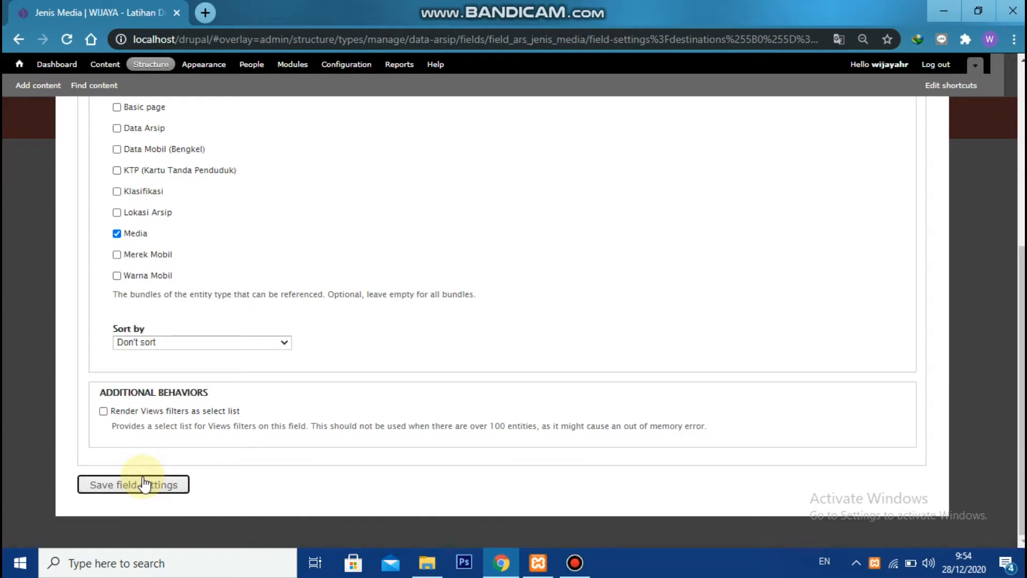
left_click(92, 303)
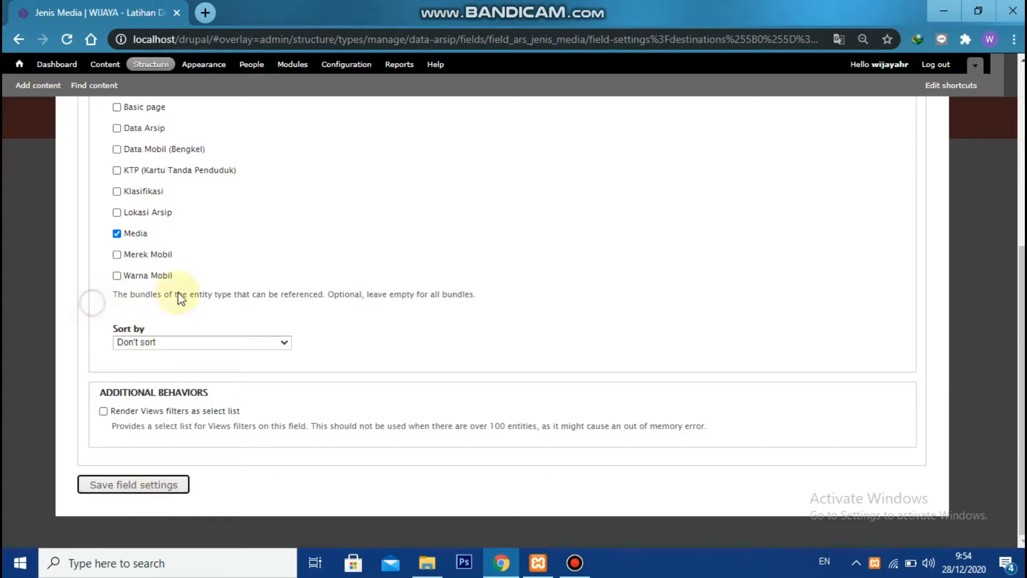
left_click(145, 485)
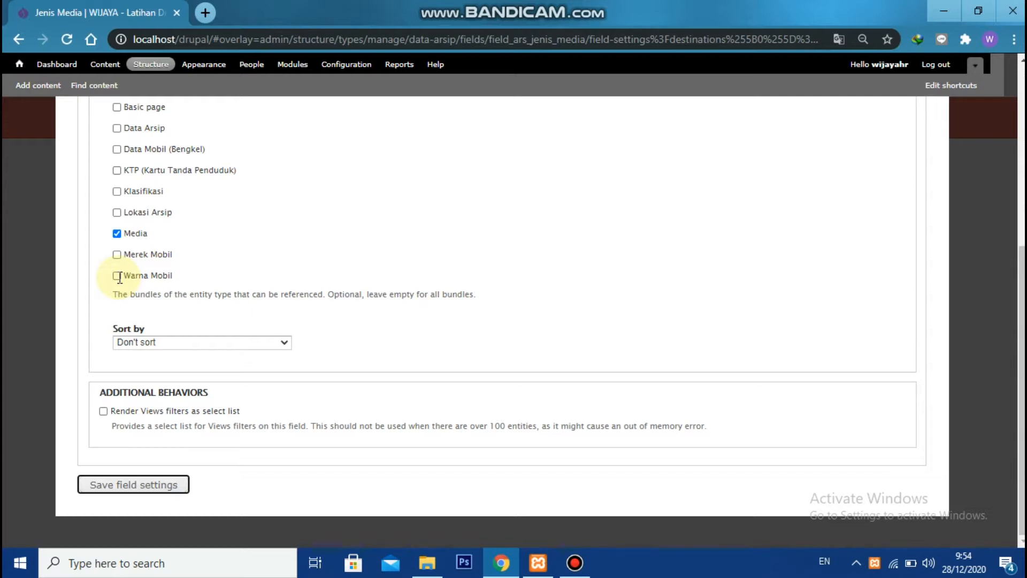
left_click(134, 495)
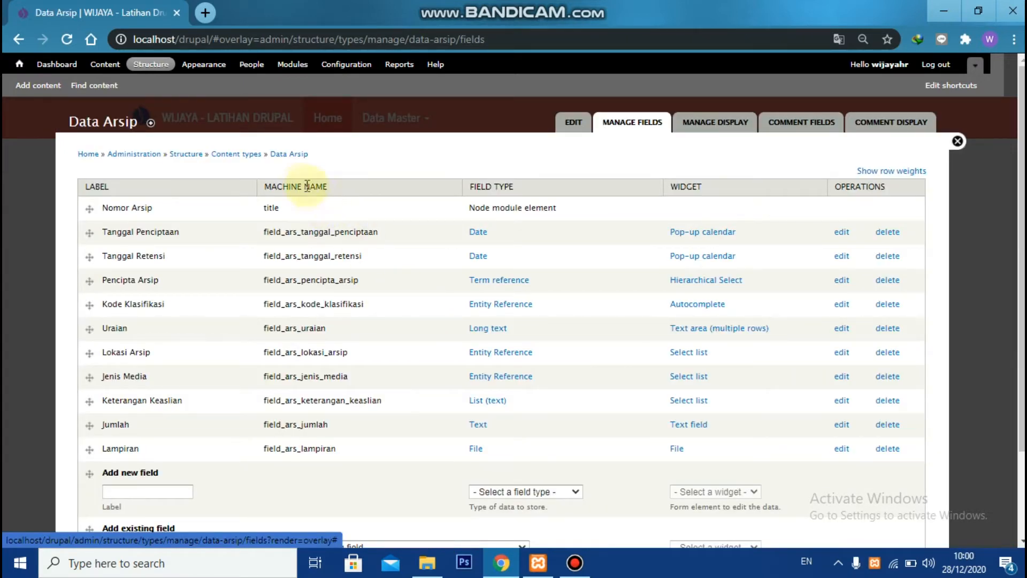
Start a new Data Arsip content entry and look at the choices offered for Pencipta Arsip
left_click(28, 86)
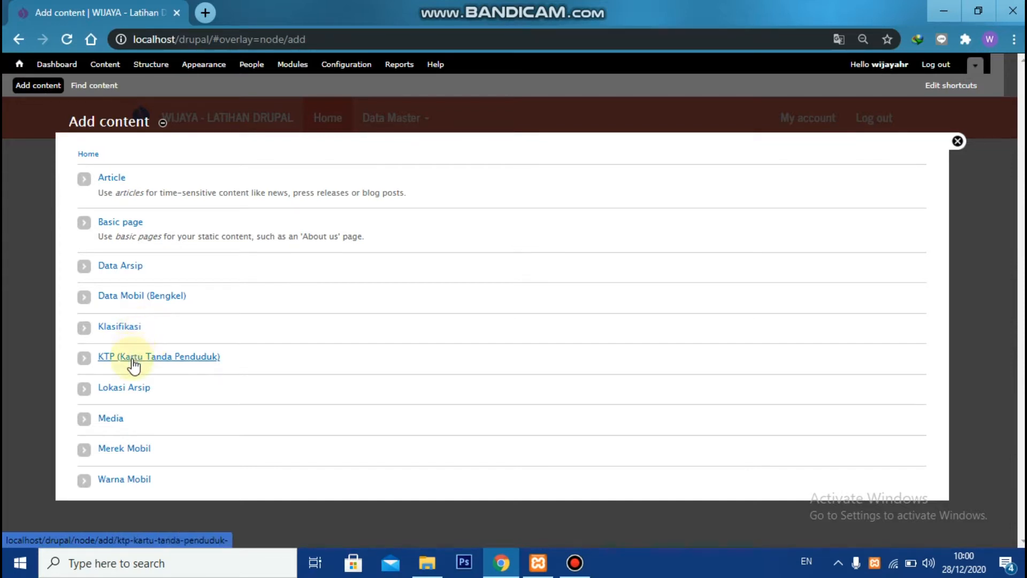
left_click(133, 272)
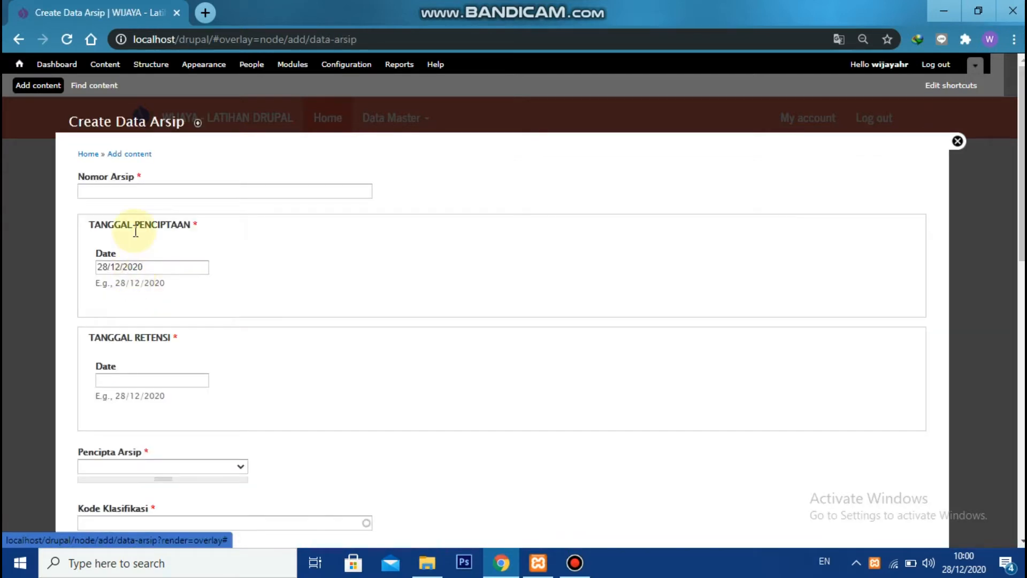
scroll(195, 222, "down", 1)
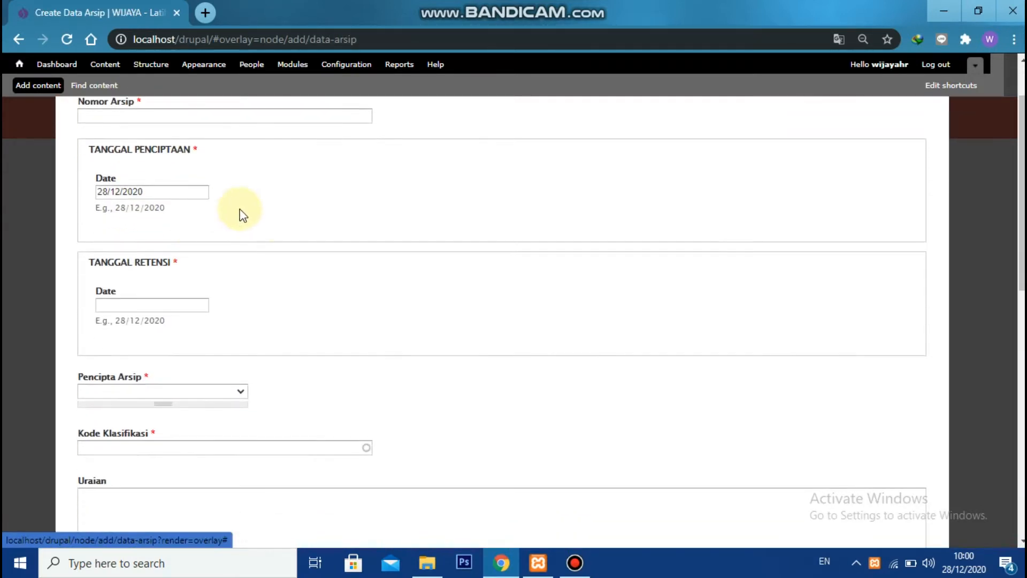
scroll(241, 304, "down", 1)
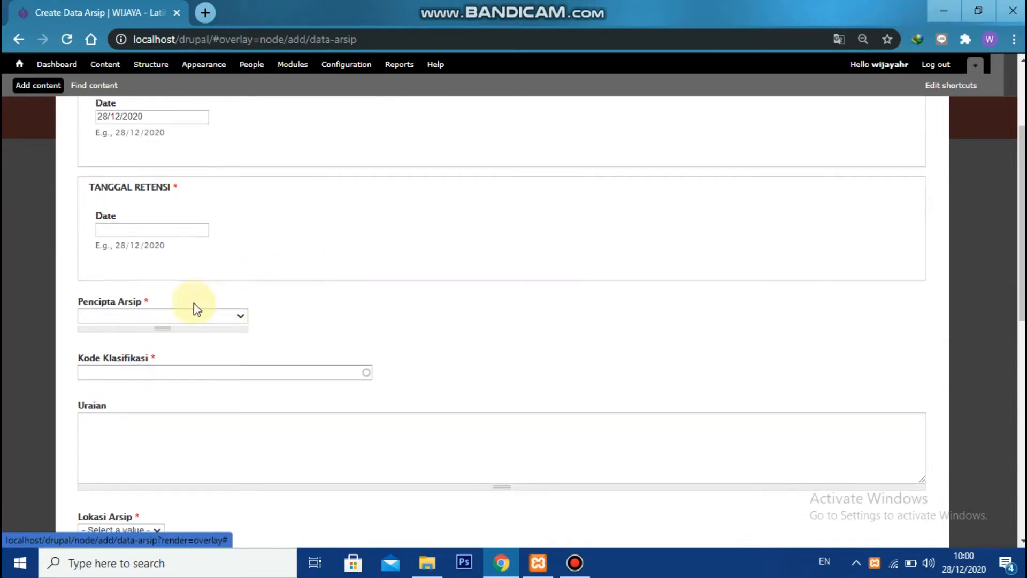
left_click(188, 316)
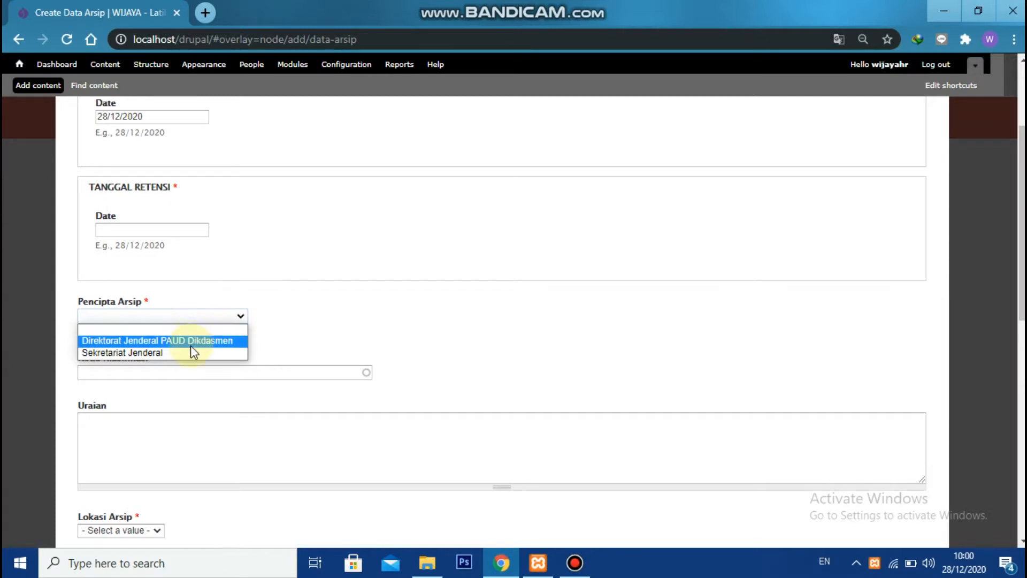
left_click(202, 316)
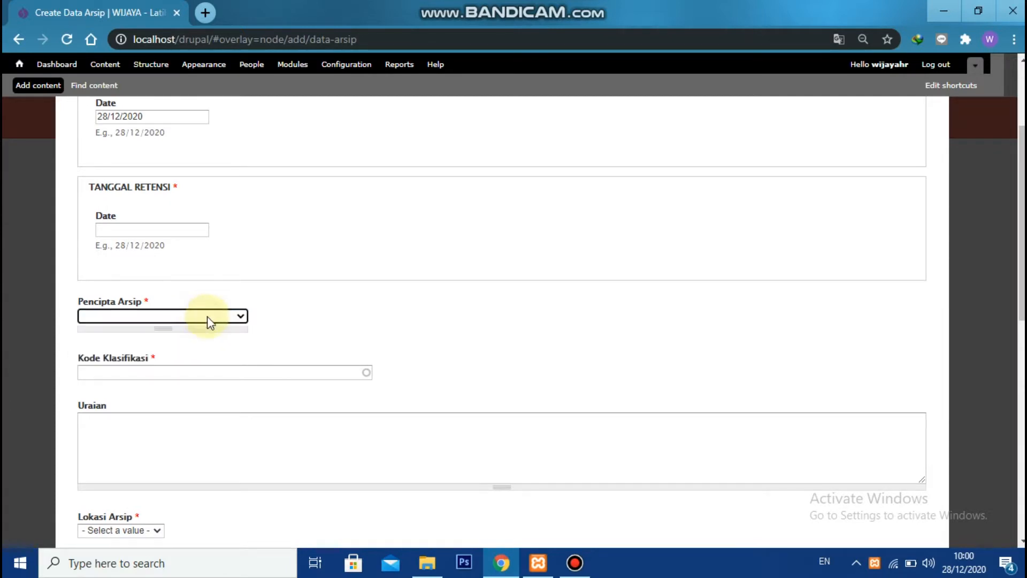
scroll(207, 321, "down", 1)
Try the Kode Klasifikasi autocomplete by entering KU and looking at its suggestions
left_click(208, 296)
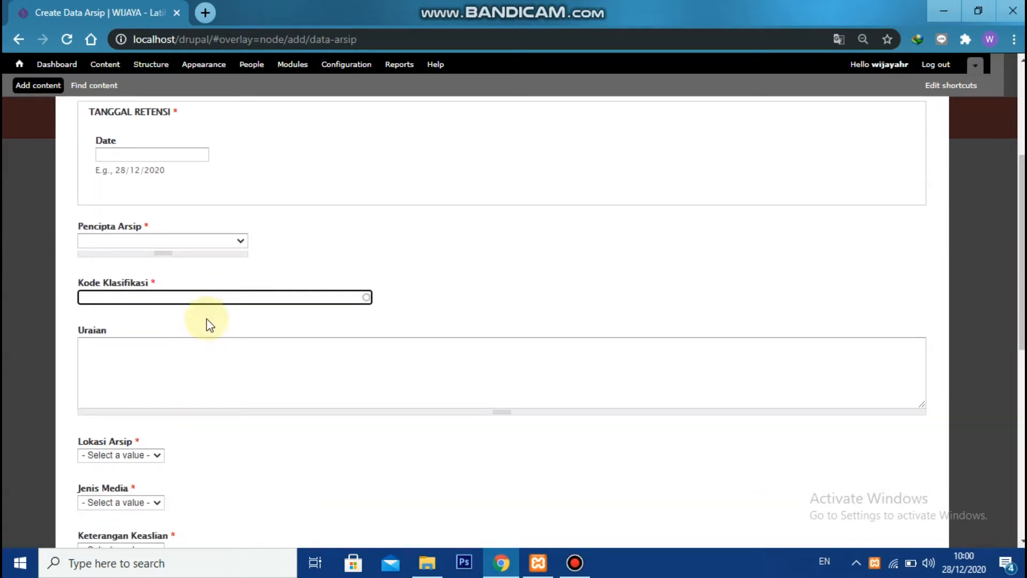
type("KU")
key("BackSpace")
key("BackSpace")
type("KU")
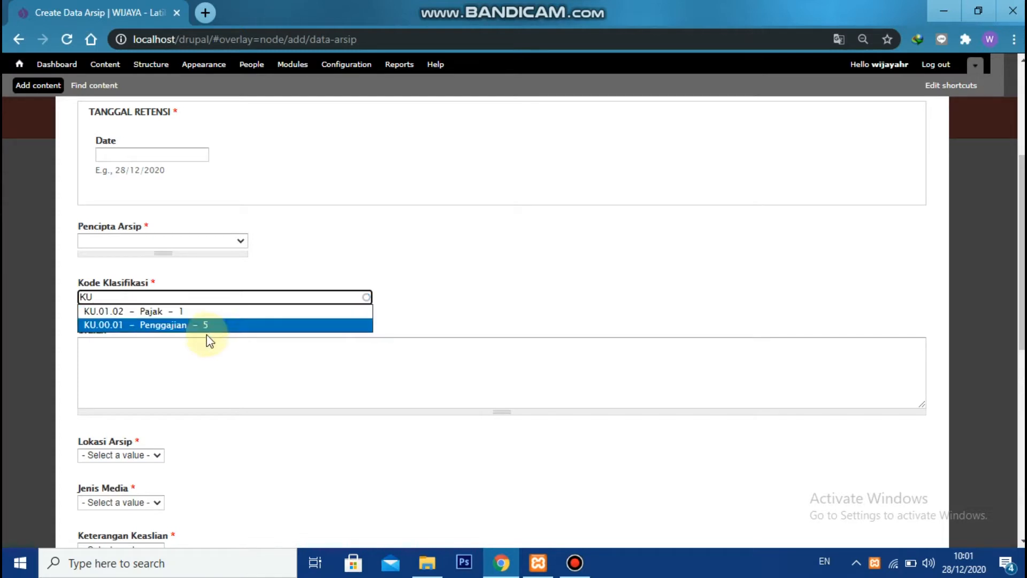
left_click(386, 290)
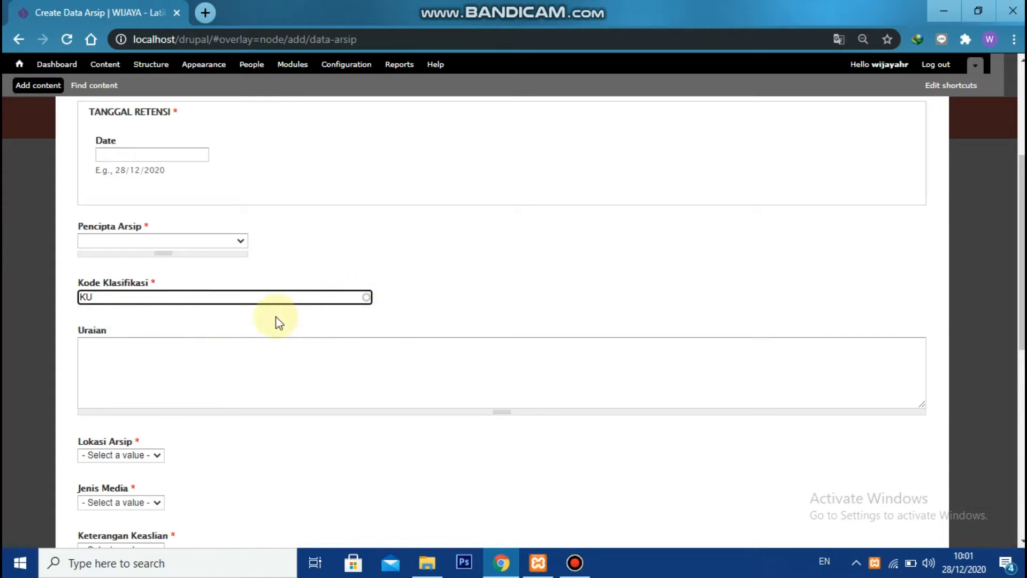
Examine the Lokasi Arsip, Jenis Media and Keterangan Keaslian choices and the remaining fields of the Data Arsip form
scroll(204, 313, "down", 1)
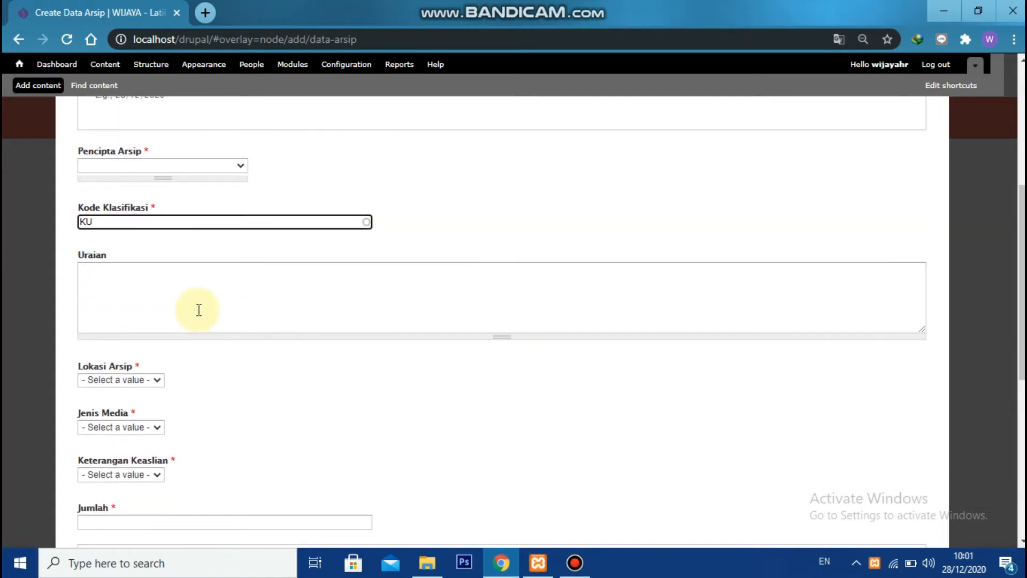
left_click(149, 380)
left_click(179, 378)
scroll(169, 370, "down", 1)
left_click(151, 351)
left_click(150, 351)
left_click(134, 399)
left_click(134, 397)
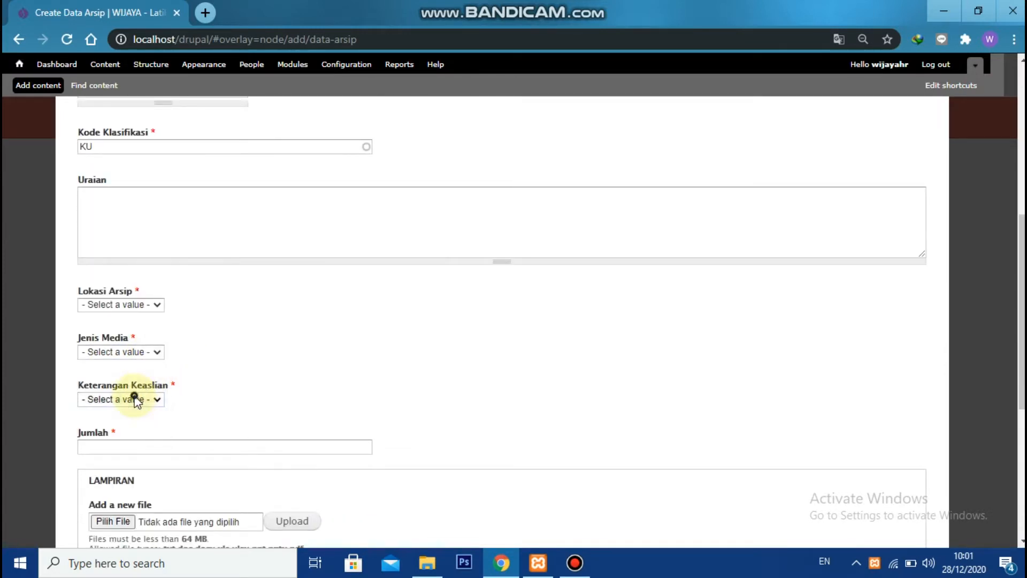
scroll(166, 385, "down", 4)
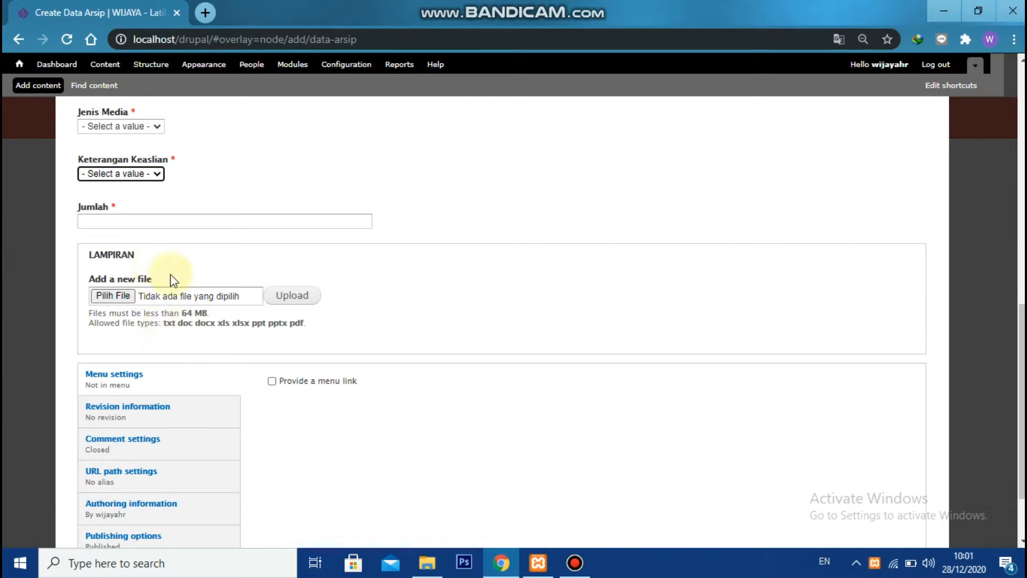
scroll(176, 281, "down", 2)
scroll(346, 317, "up", 10)
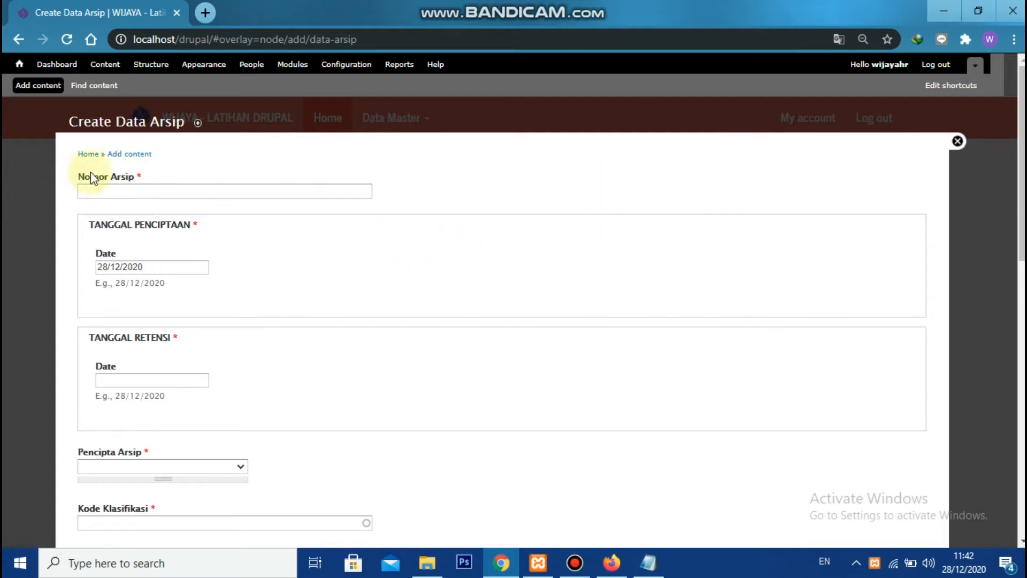
left_click(91, 186)
left_click(392, 184)
scroll(202, 268, "down", 5)
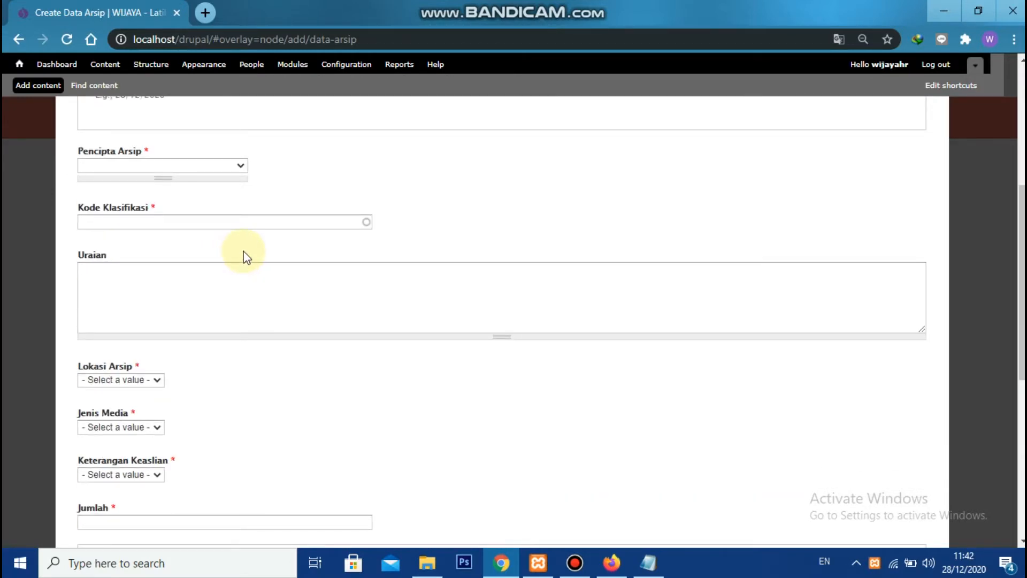
Open the people permissions page and locate the Data Arsip content permissions
scroll(262, 236, "up", 6)
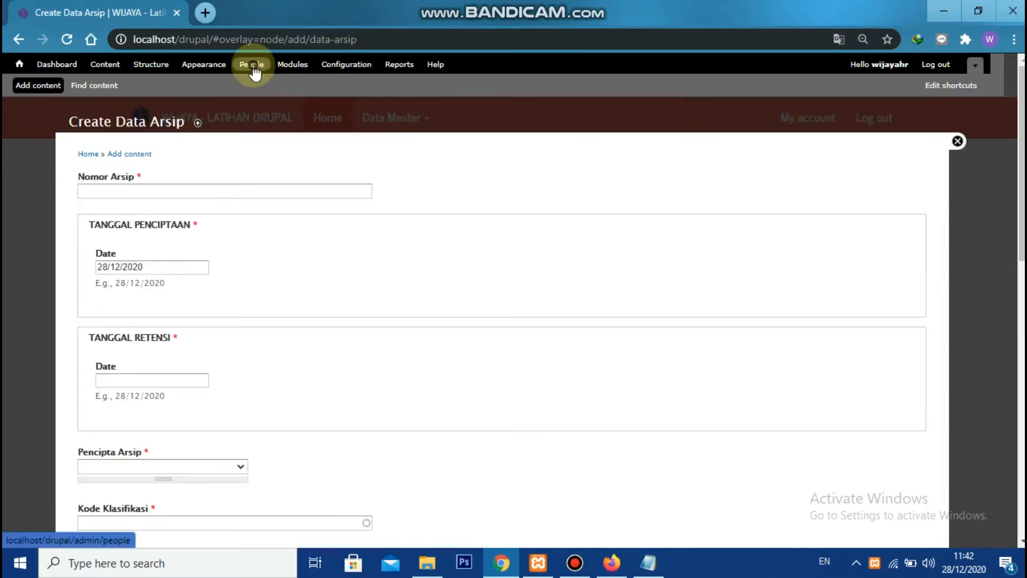
left_click(254, 69)
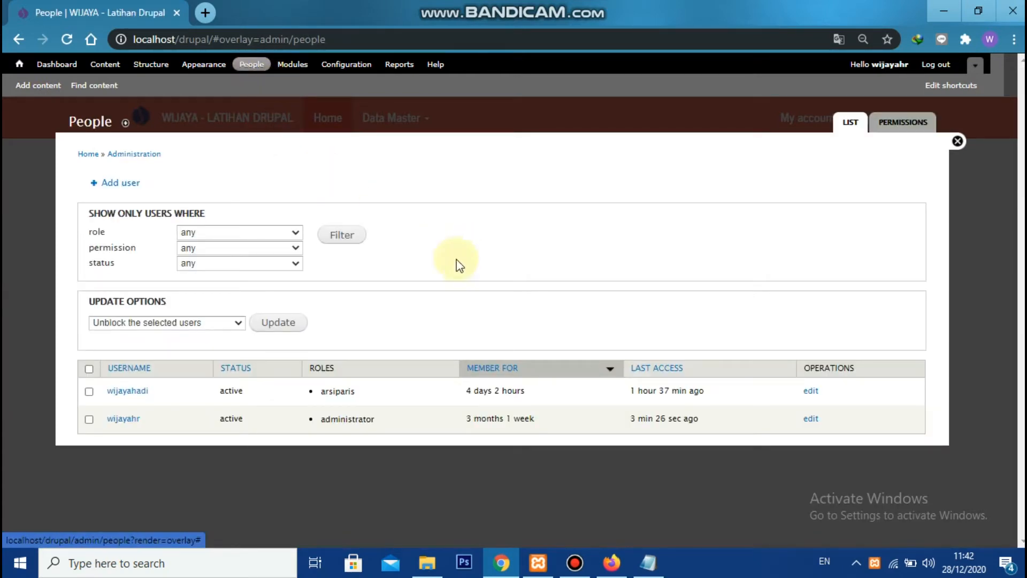
left_click(900, 126)
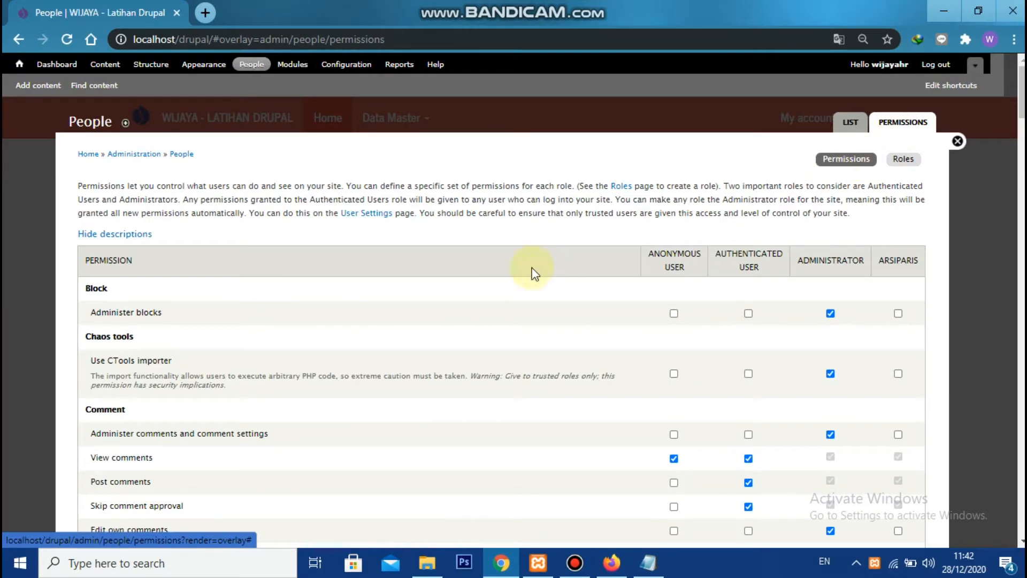
scroll(493, 291, "down", 20)
scroll(460, 289, "down", 3)
scroll(374, 262, "up", 7)
scroll(187, 230, "down", 5)
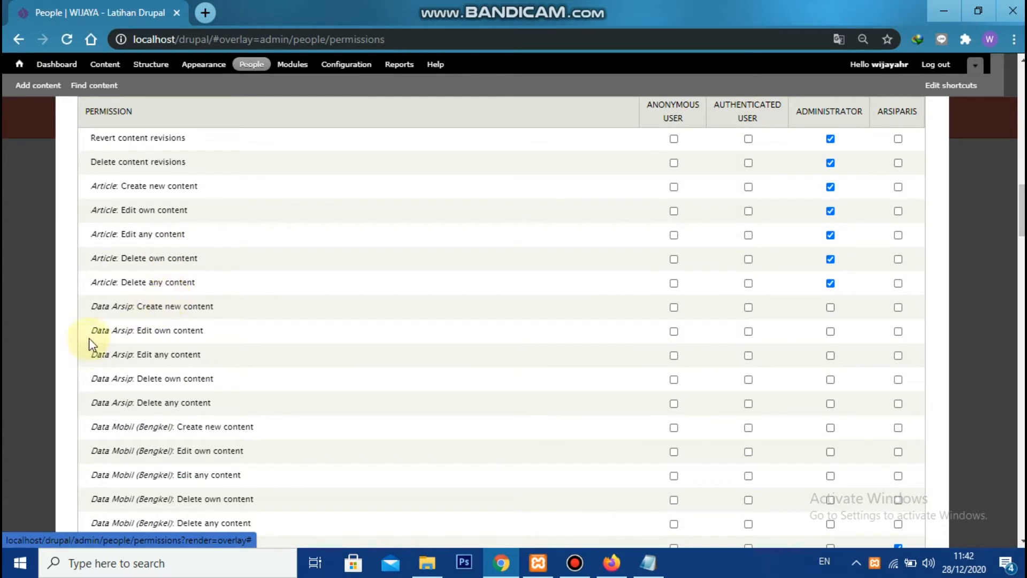
left_click_drag(92, 306, 205, 356)
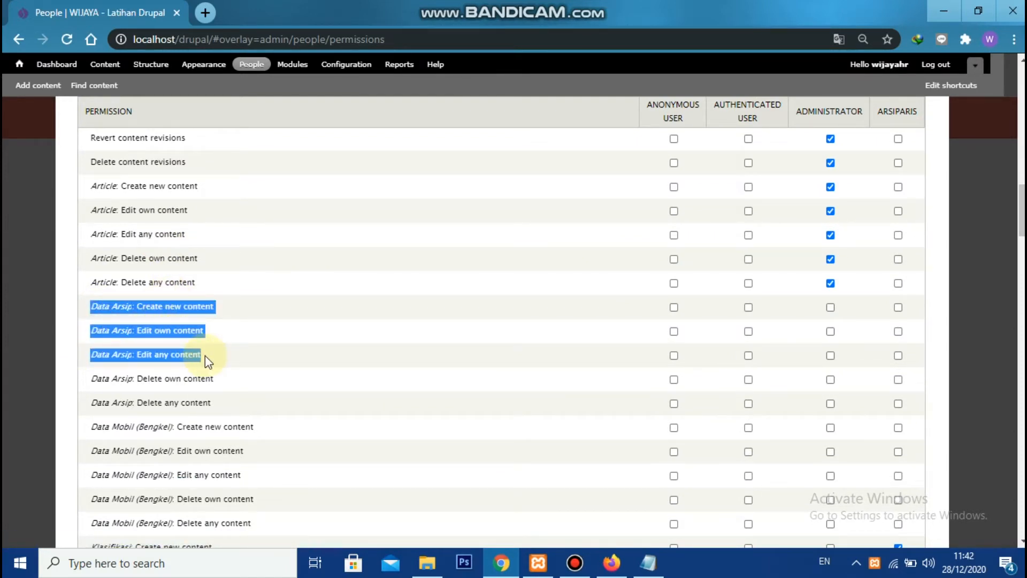
Grant the arsiparis role the Data Arsip create new, edit own and edit any content permissions, save them and close the overlay
left_click(898, 308)
left_click(898, 331)
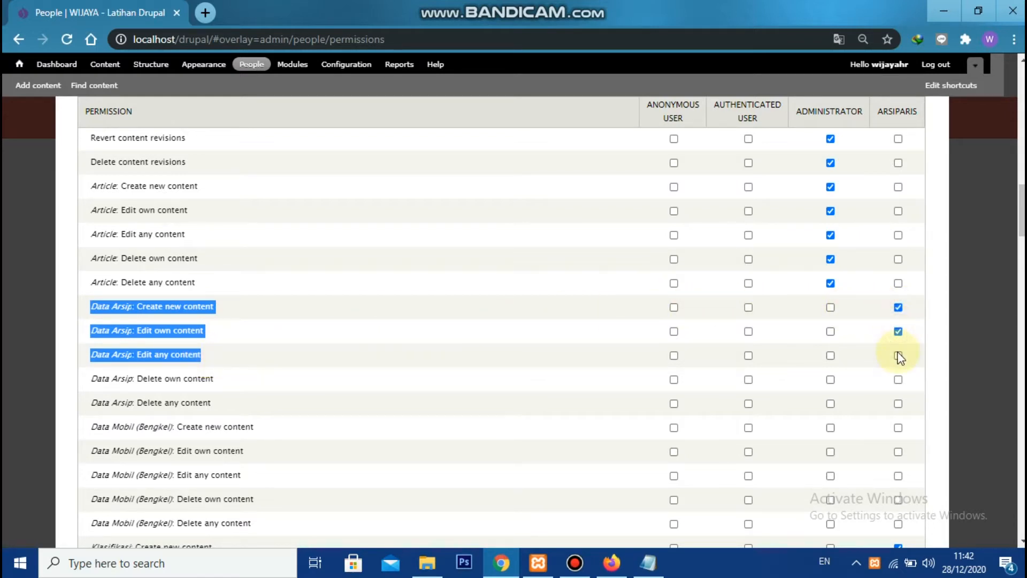
left_click(897, 355)
scroll(459, 328, "down", 15)
scroll(209, 480, "down", 20)
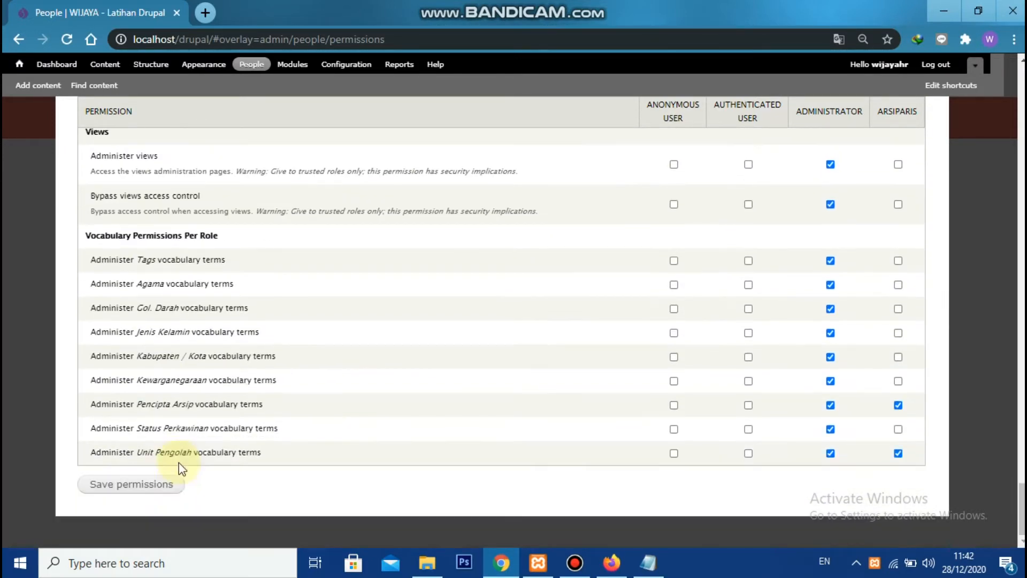
left_click(145, 485)
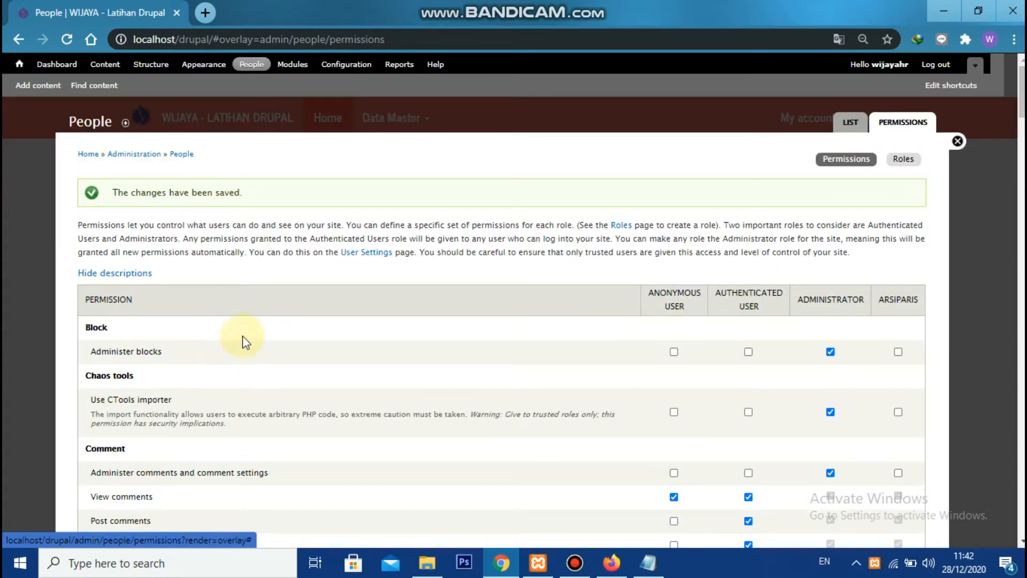
left_click(958, 143)
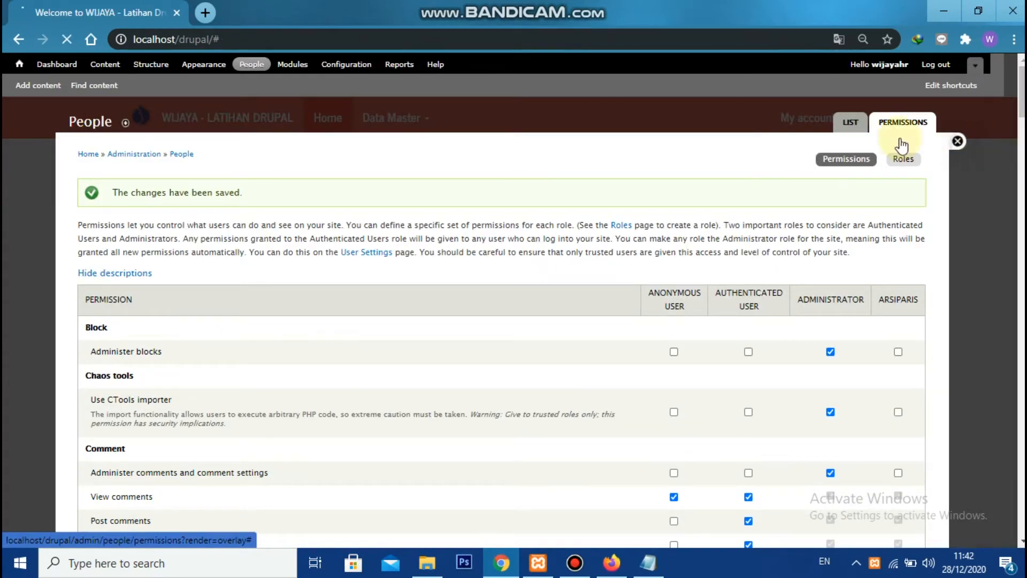
Switch to the Drupal site in Firefox and start a new Data Arsip content entry there
left_click_drag(138, 37, 212, 41)
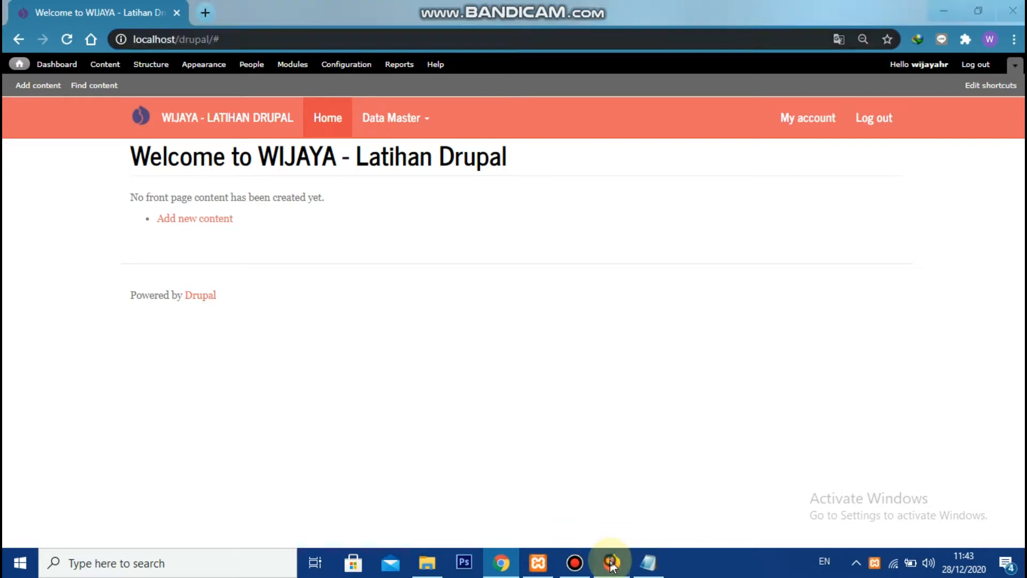
left_click(610, 562)
left_click(313, 41)
left_click(409, 383)
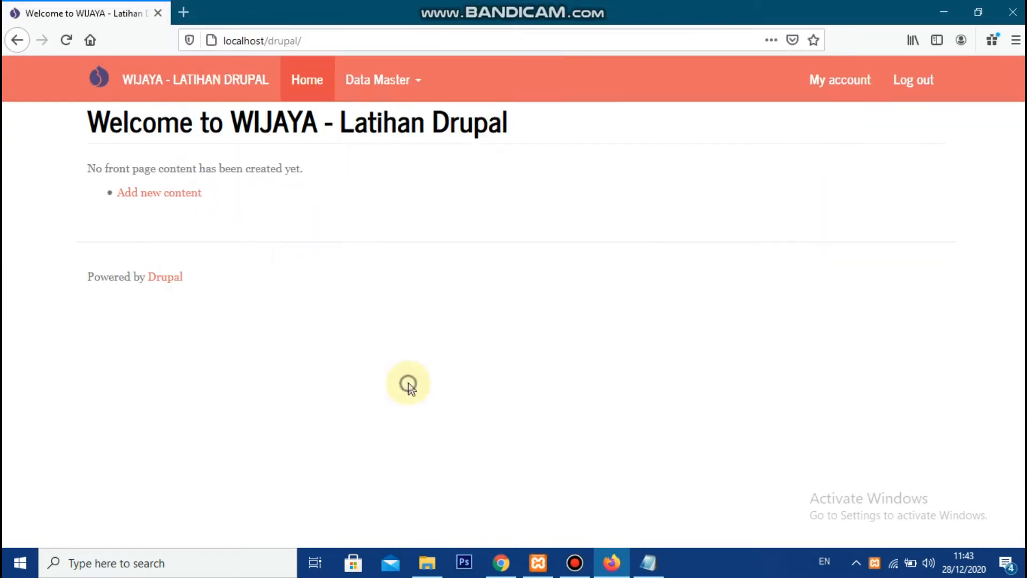
left_click(199, 194)
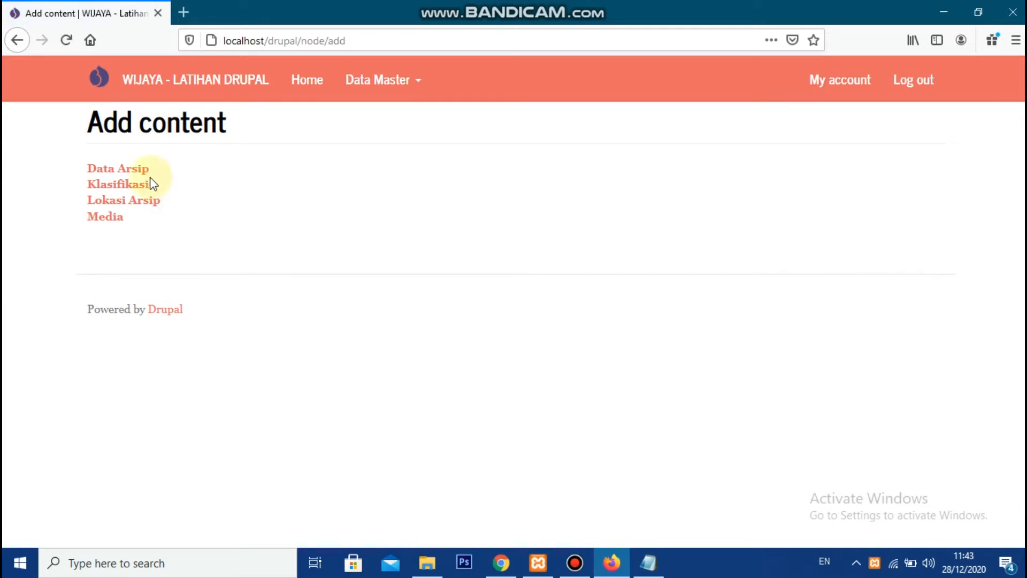
left_click(140, 170)
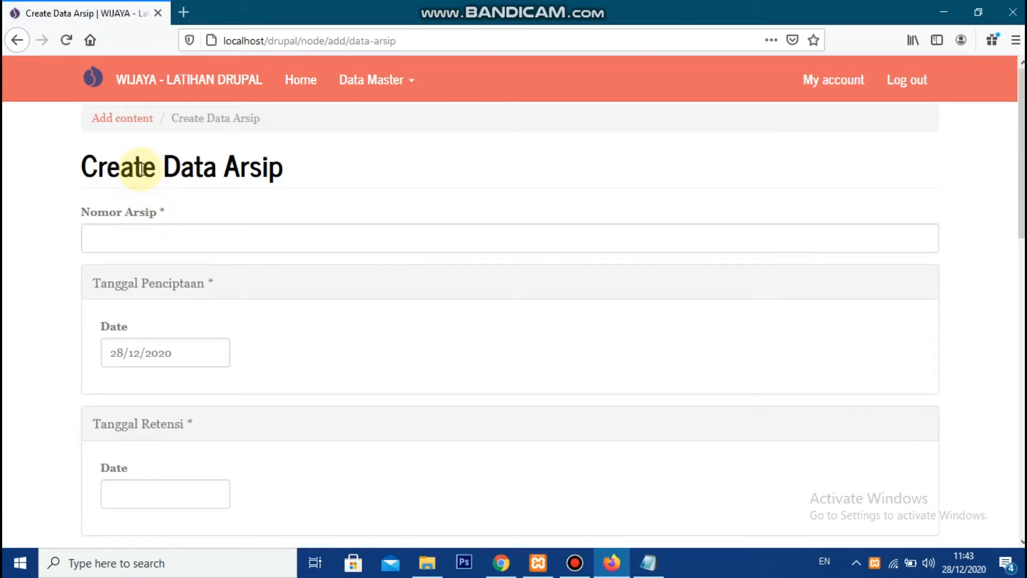
Enter SK/013 as the Nomor Arsip of the new Data Arsip entry
scroll(208, 184, "down", 3)
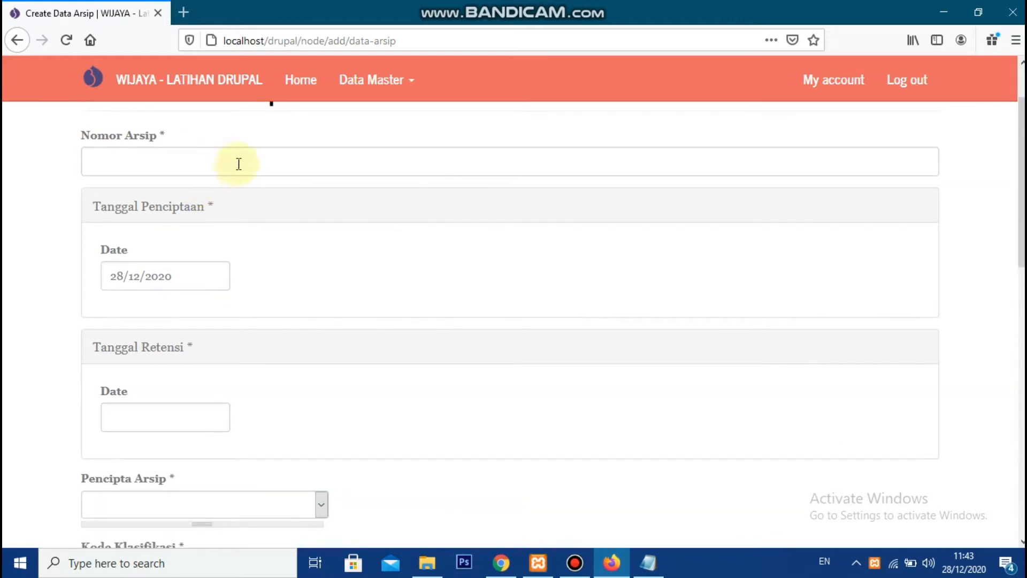
scroll(273, 183, "up", 3)
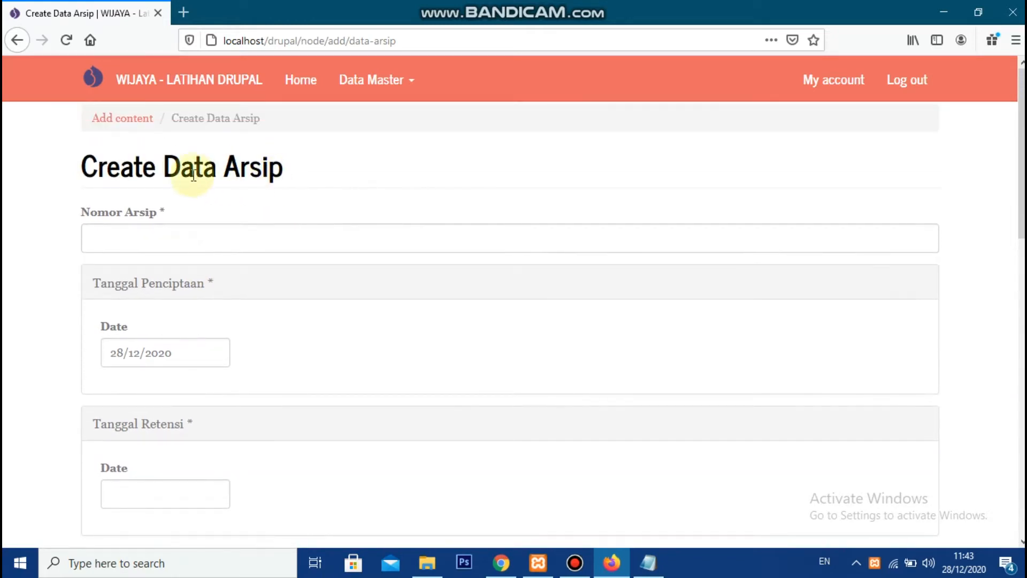
left_click(165, 231)
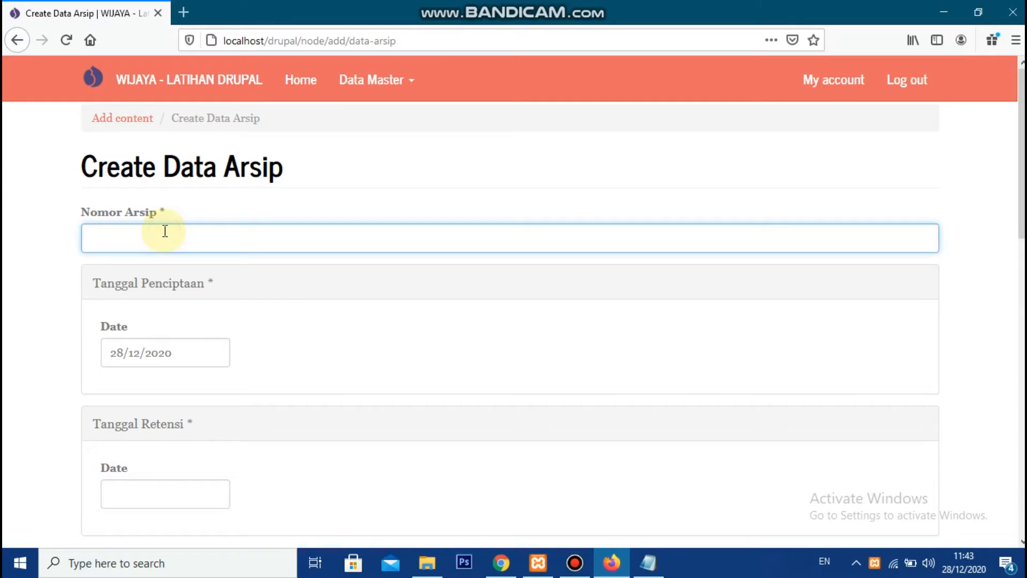
type("SK/013")
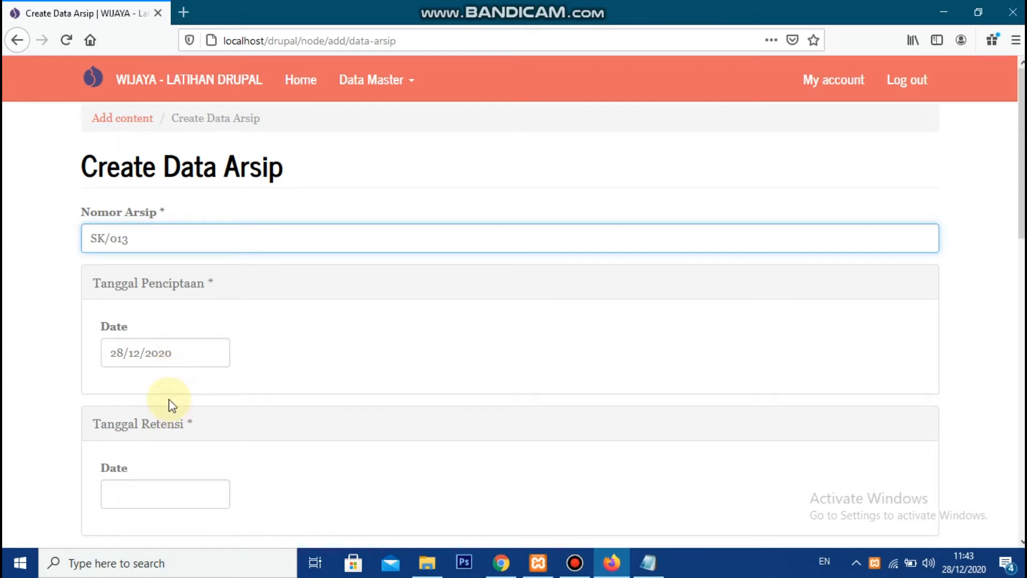
left_click(166, 412)
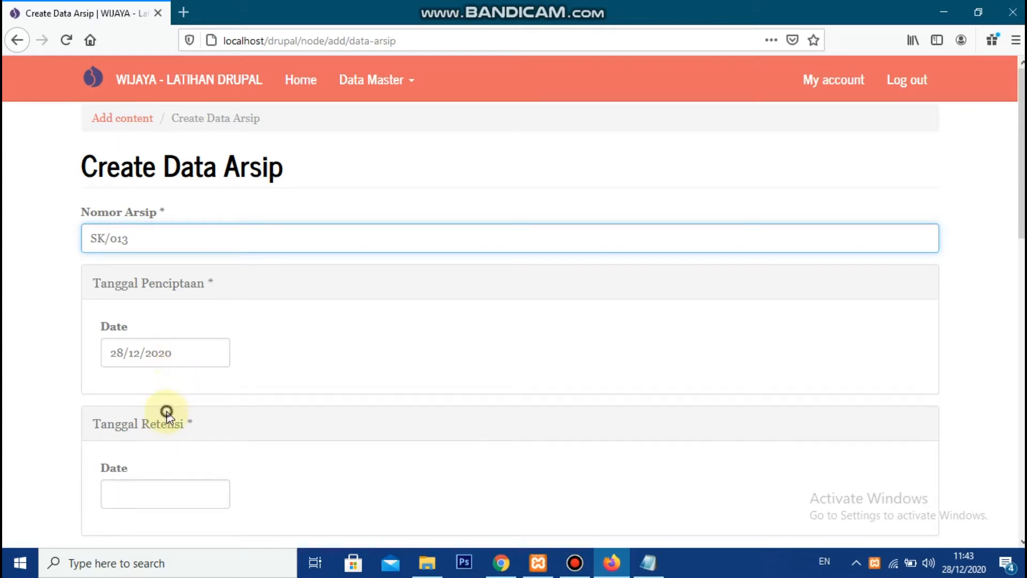
left_click(198, 341)
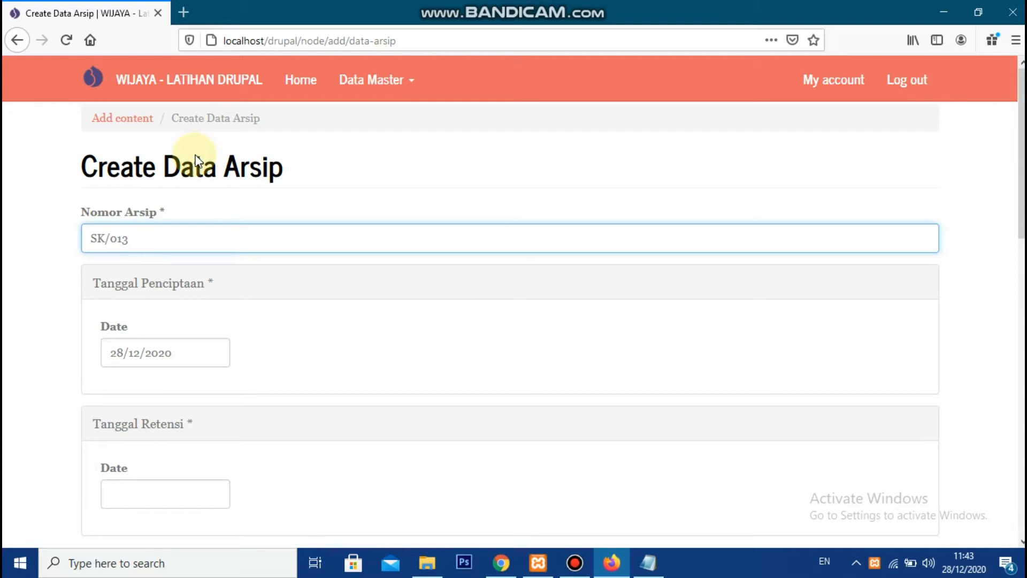
left_click(224, 115)
left_click(214, 128)
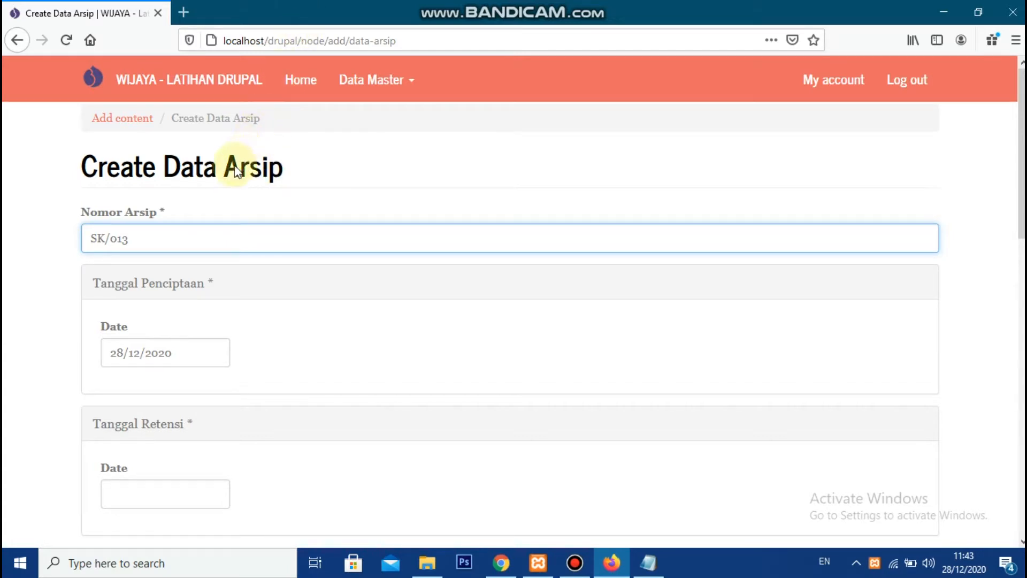
left_click(372, 357)
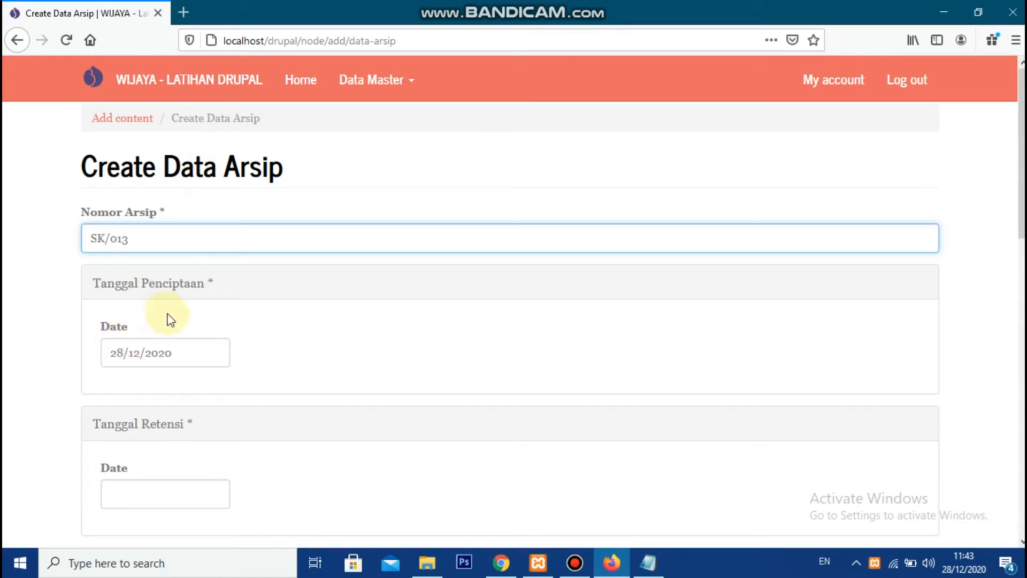
left_click(135, 236)
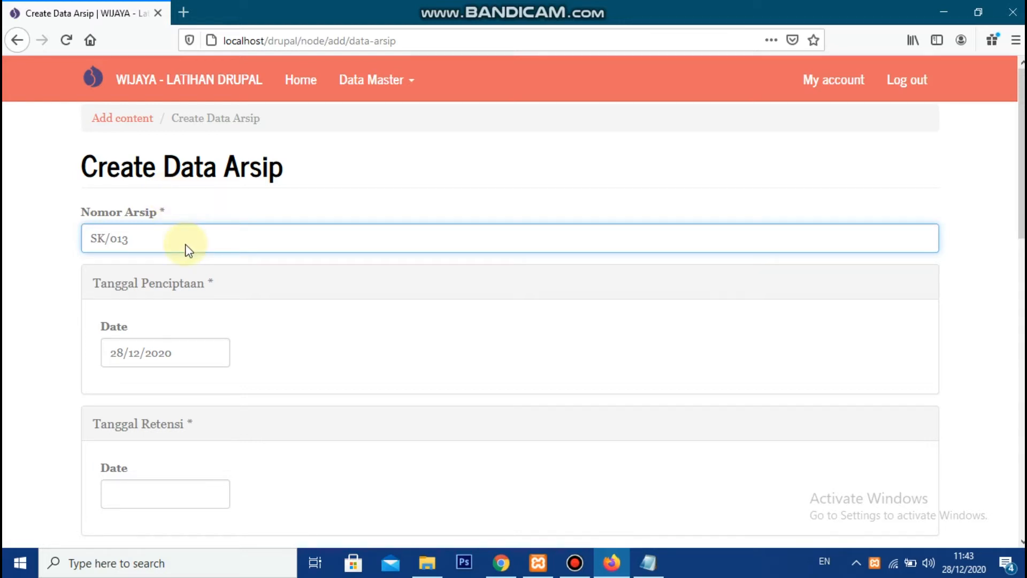
left_click(306, 250)
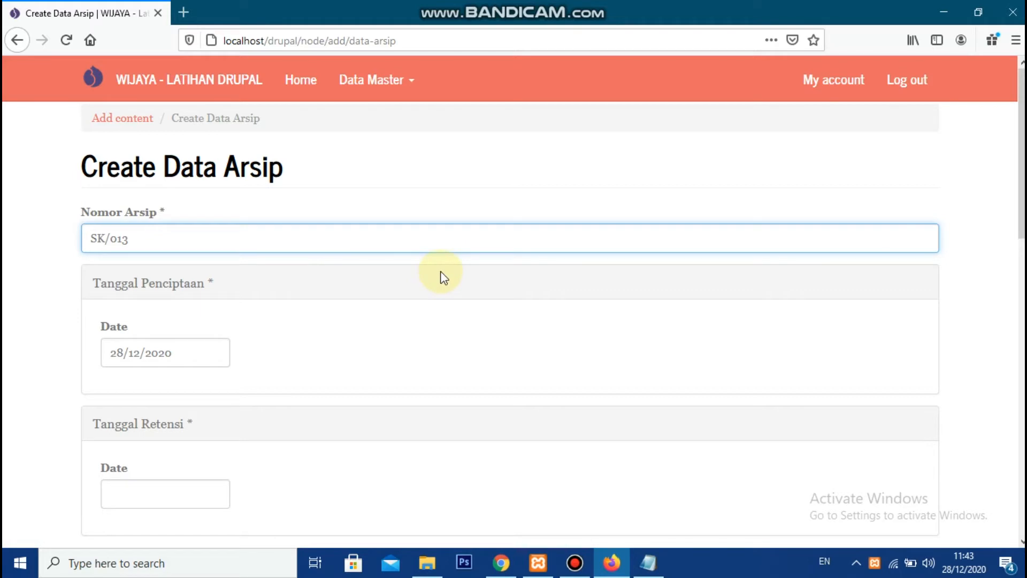
left_click(92, 216)
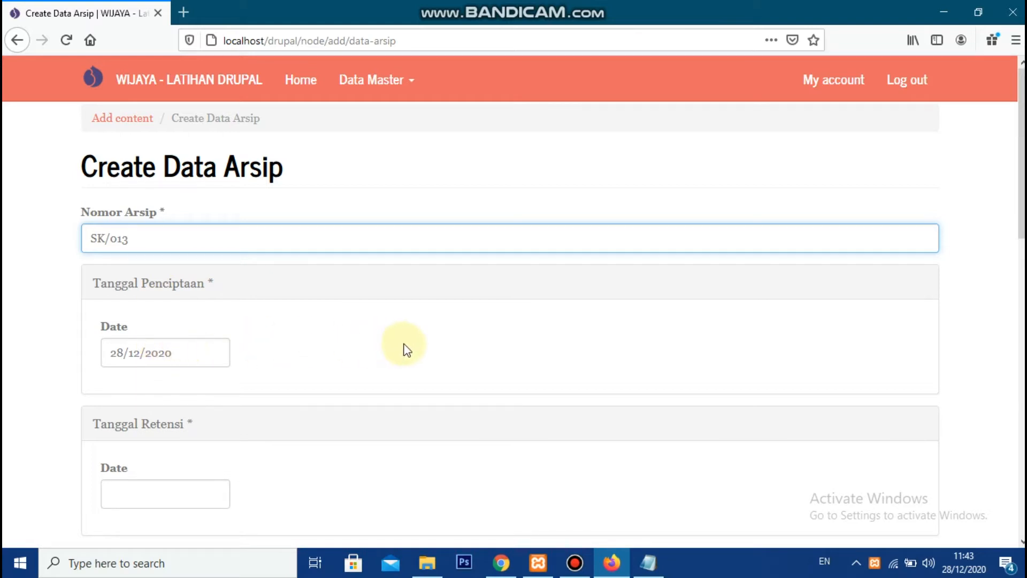
left_click(440, 374)
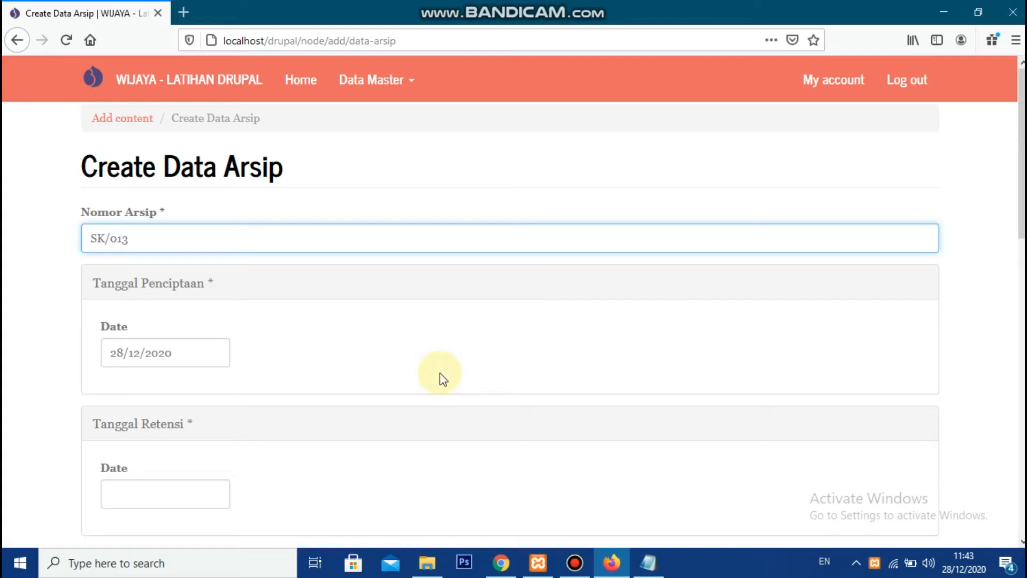
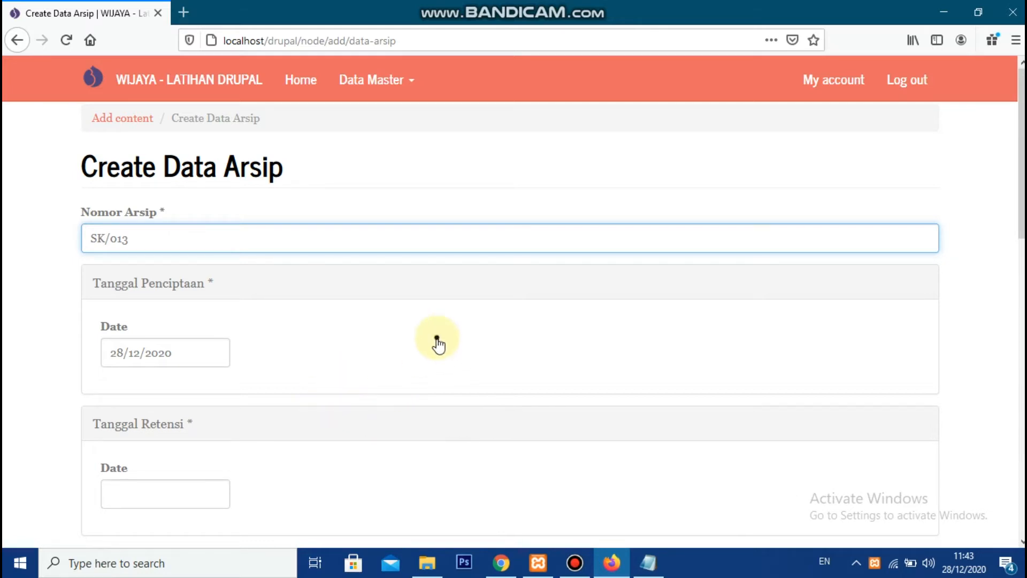
left_click(227, 311)
left_click(277, 362)
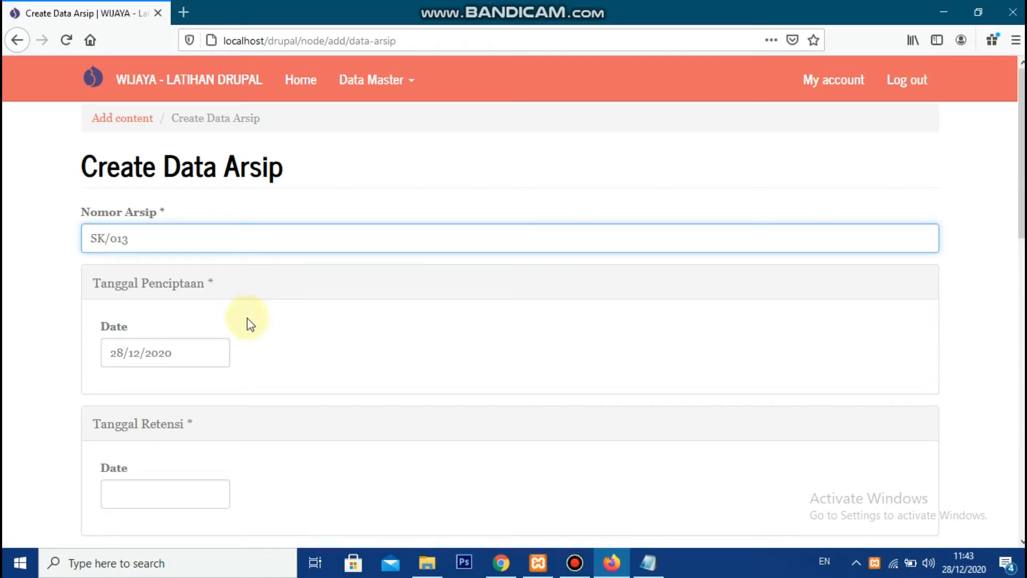
left_click(288, 398)
left_click(284, 367)
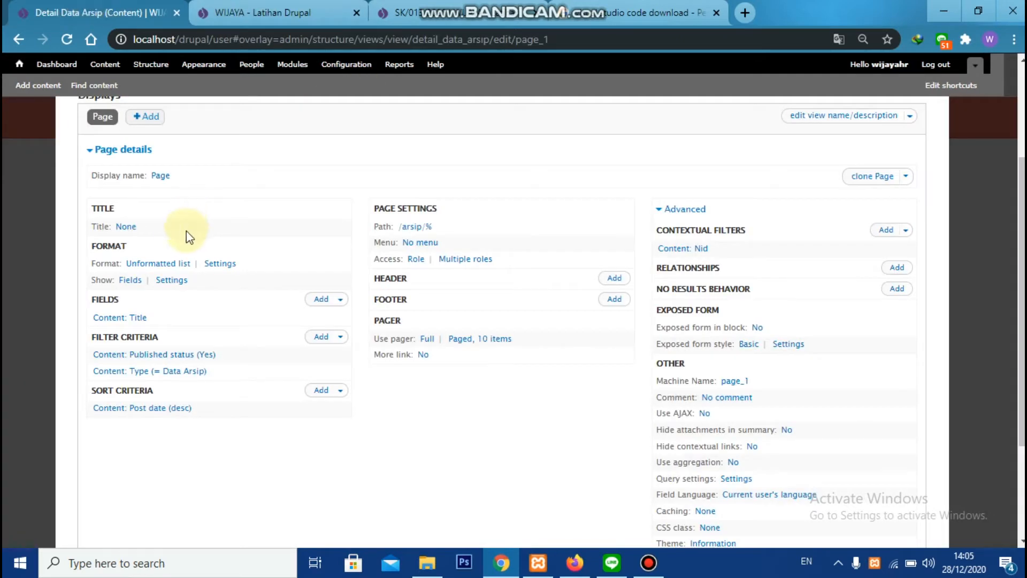
Set the title of the Detail Data Arsip view to Detail Arsip for all displays
left_click(123, 226)
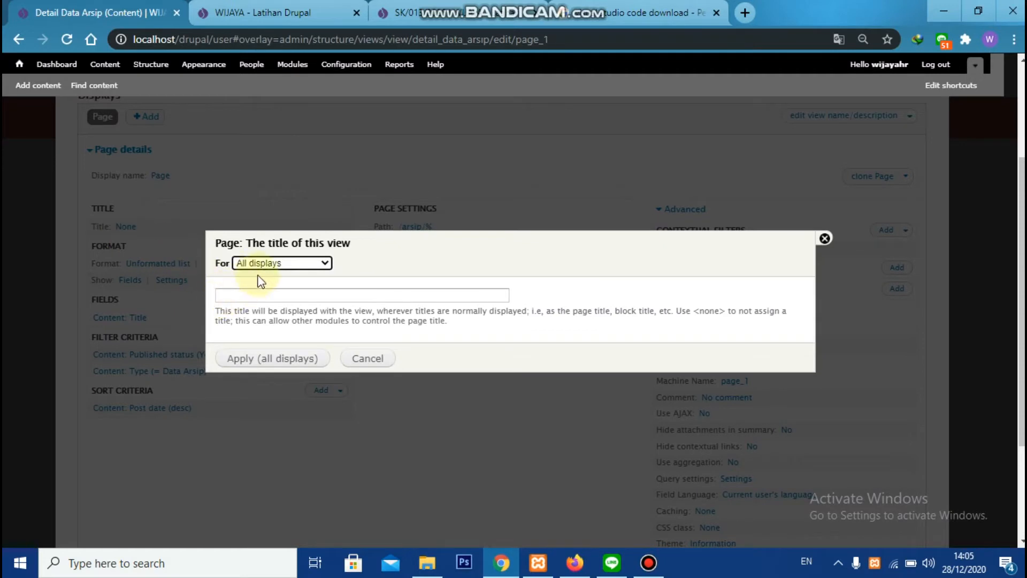
left_click(264, 297)
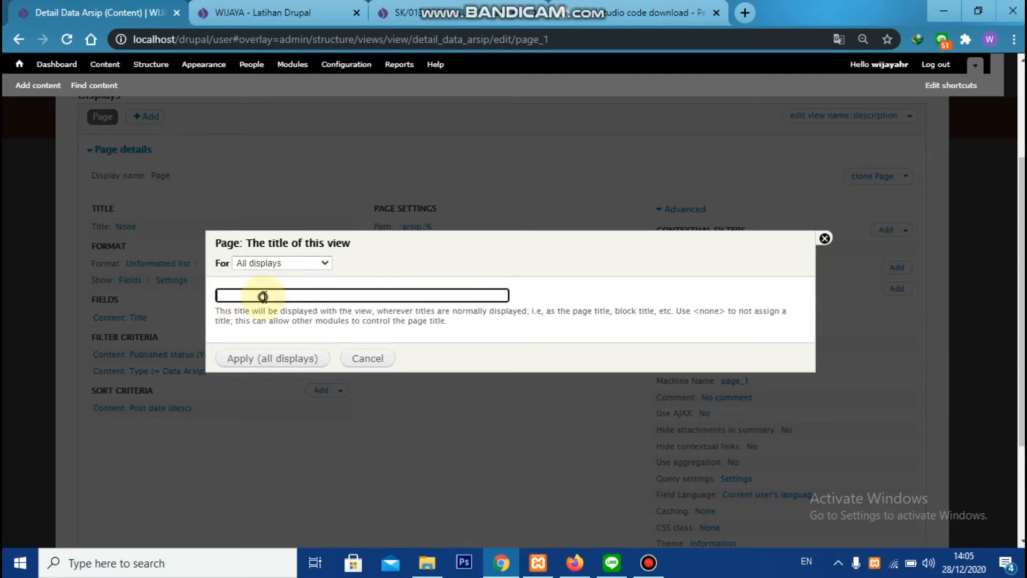
type("Detail")
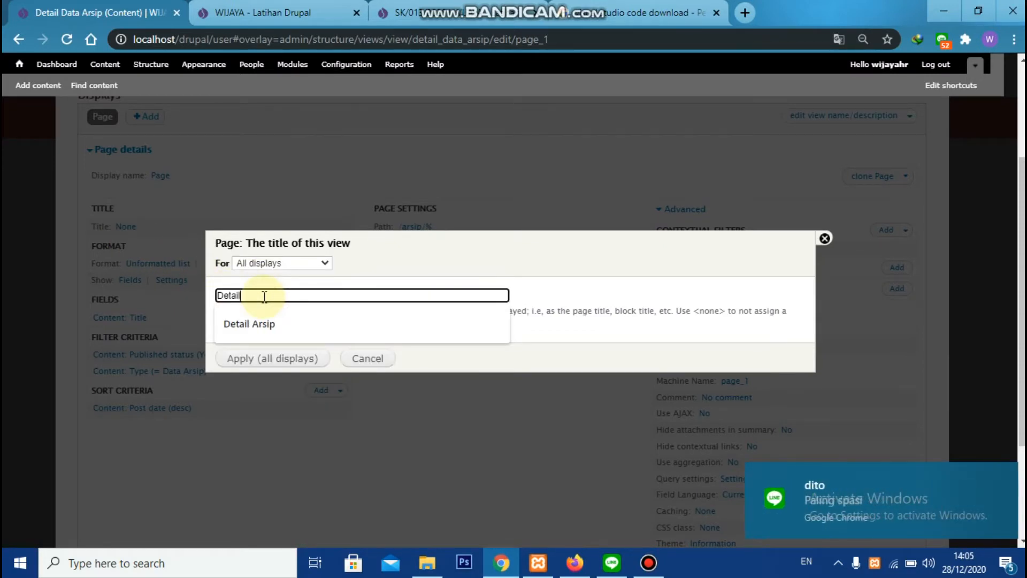
type(" Arsip")
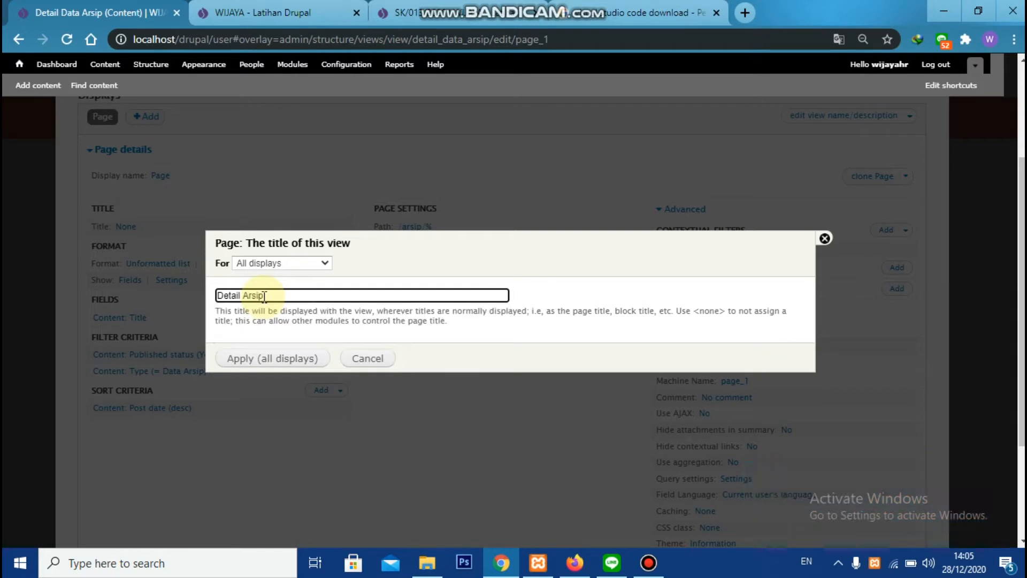
left_click(286, 359)
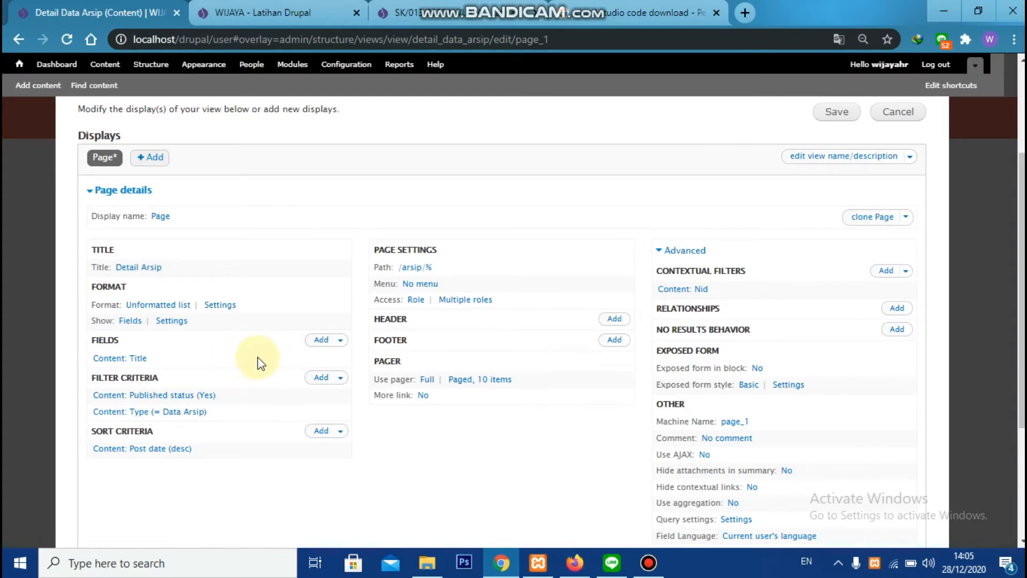
Add the Content: Tanggal Penciptaan field to the view and turn off its label
left_click(323, 342)
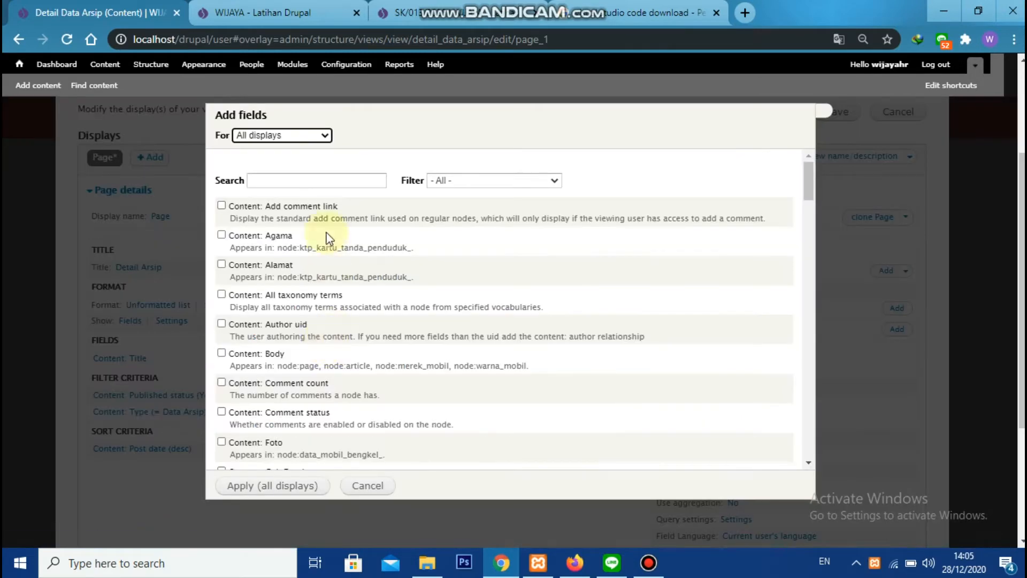
left_click(324, 182)
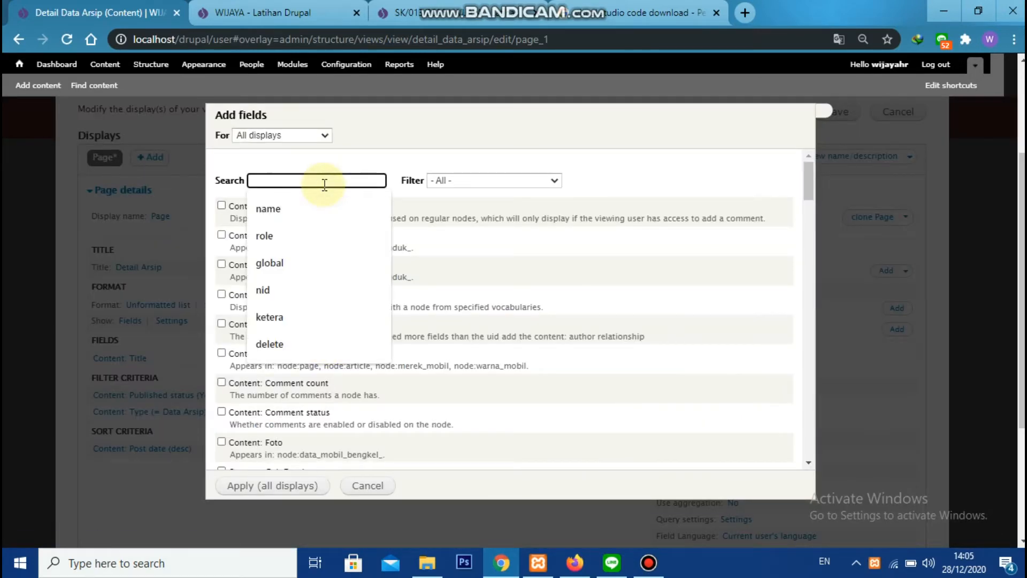
type("tanggal")
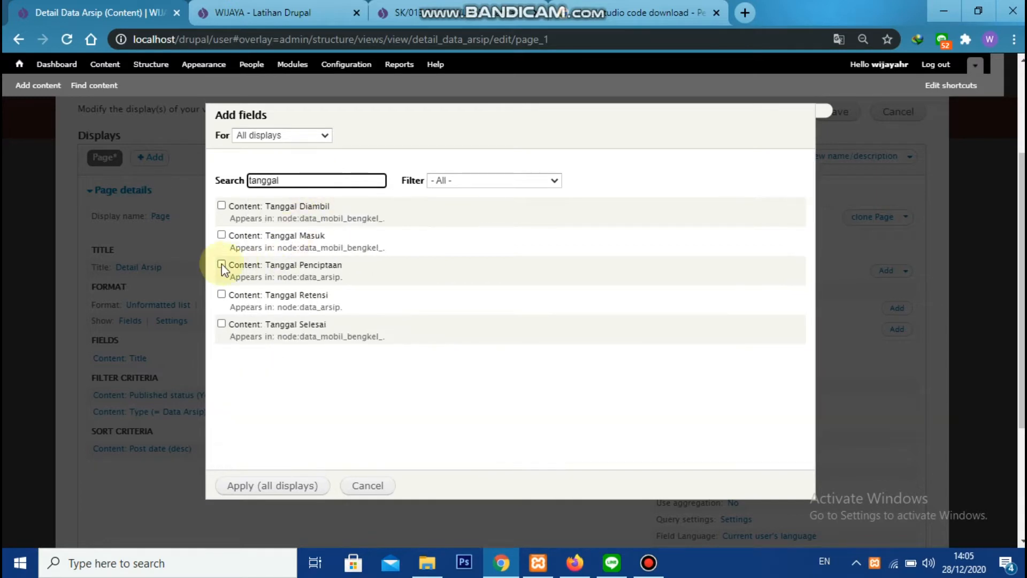
left_click(221, 264)
left_click(299, 487)
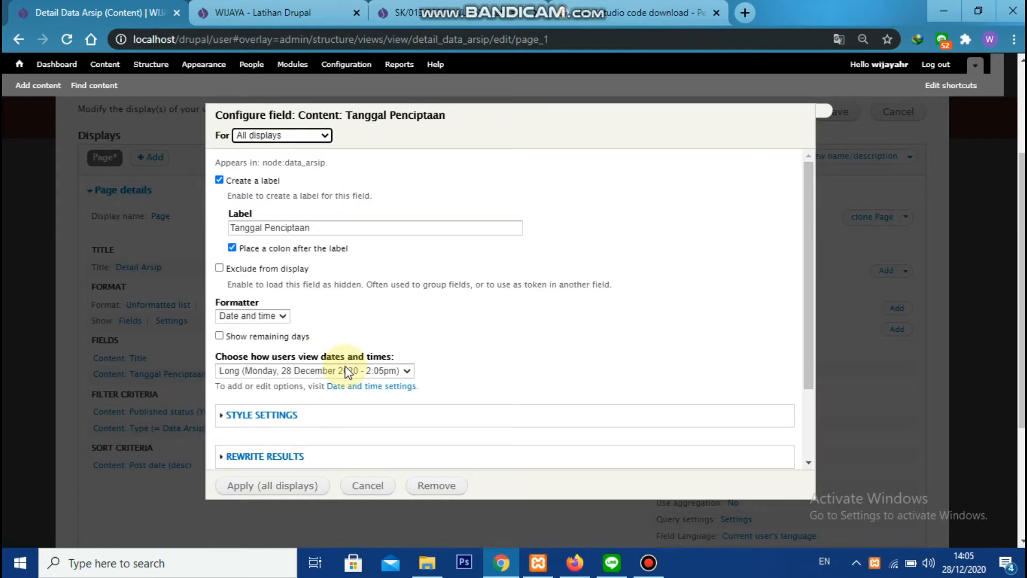
left_click(219, 180)
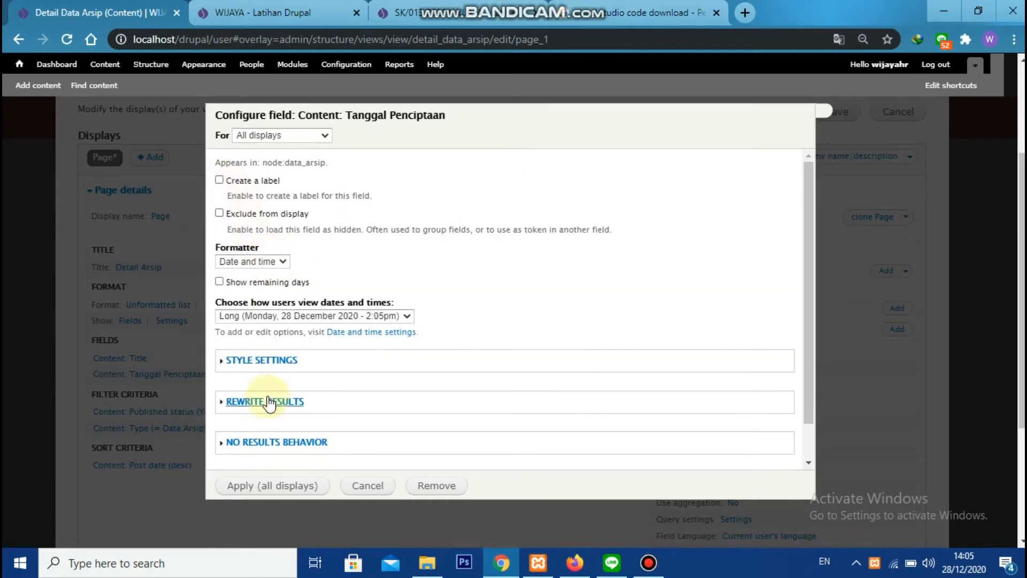
Enable output rewriting for Tanggal Penciptaan and paste the HTML row template, changing its bold label text to Tanggal Penciptaan
left_click(275, 401)
scroll(321, 328, "down", 5)
left_click(229, 190)
left_click(259, 247)
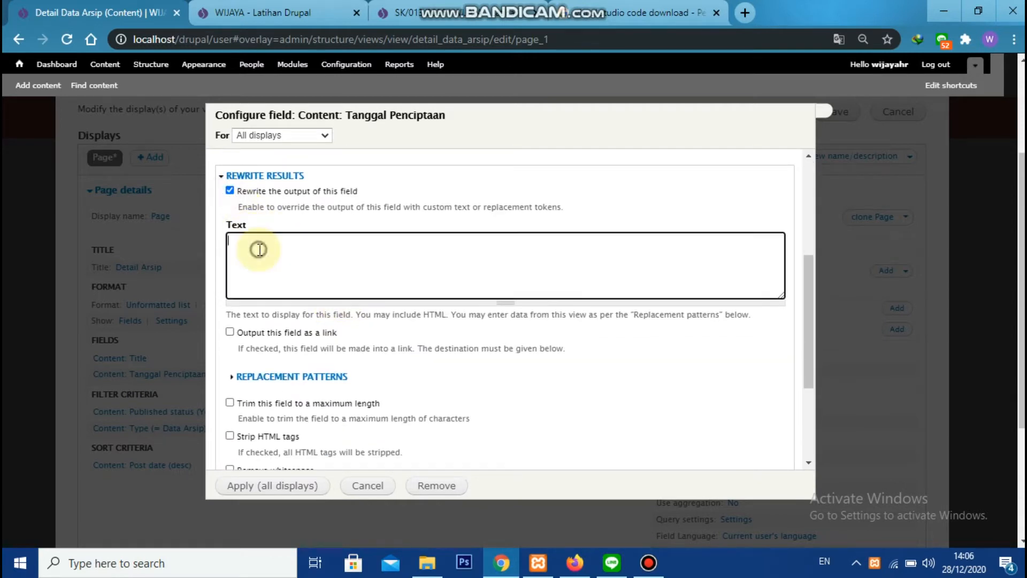
key("ctrl+v")
left_click(352, 244)
type("Penciptaan")
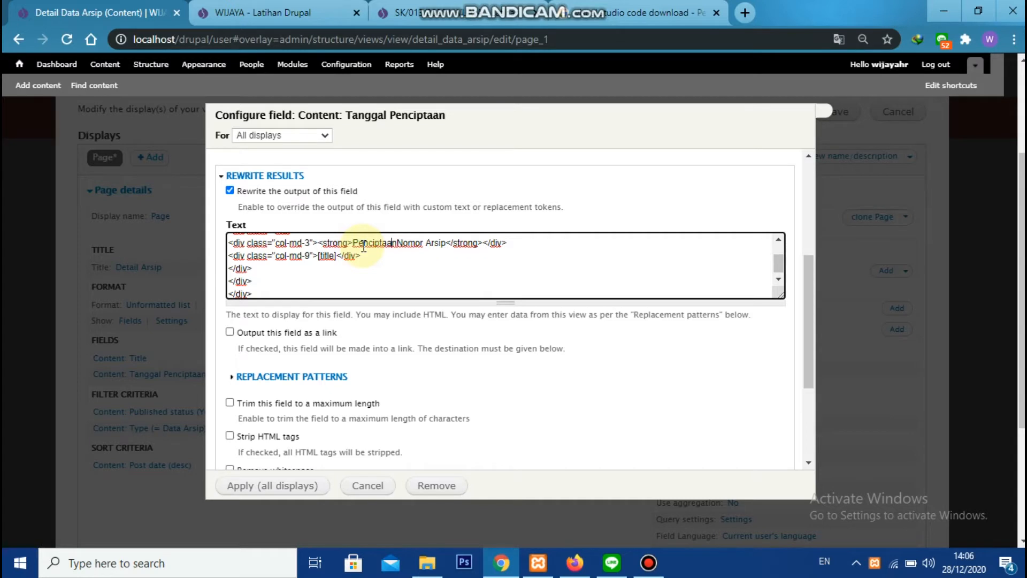
type("Tanggal")
key("Right")
key("Right")
key("Right")
key("Right")
key("Right")
key("Right")
key("Right")
key("Right")
key("Right")
key("Right")
key("Delete")
key("Delete")
key("Delete")
key("Delete")
key("Delete")
key("Delete")
key("Delete")
key("Delete")
key("Delete")
key("Delete")
key("Delete")
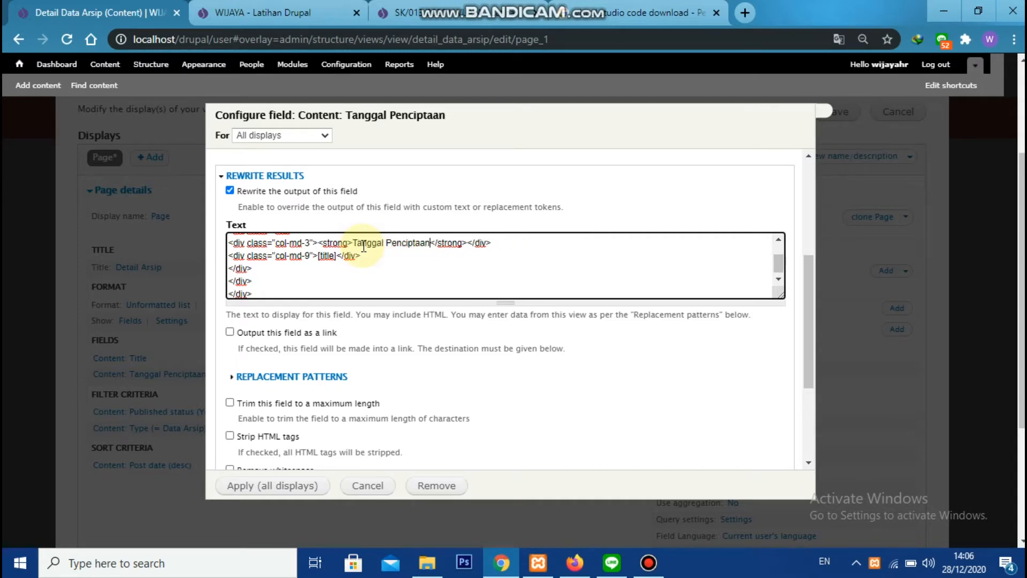
Replace the title token in the rewrite text with [field_ars_tanggal_penciptaan] from the replacement patterns and apply the field settings
left_click(310, 376)
scroll(313, 369, "down", 3)
double_click(329, 301)
key("ctrl+c")
scroll(369, 305, "up", 3)
scroll(369, 305, "up", 2)
double_click(327, 329)
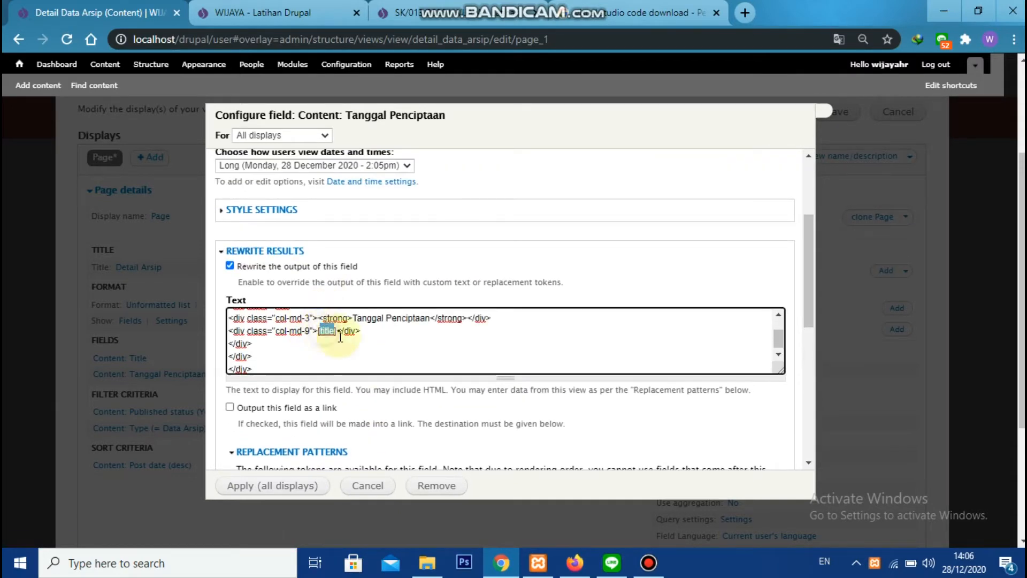
key("ctrl+v")
scroll(375, 407, "down", 3)
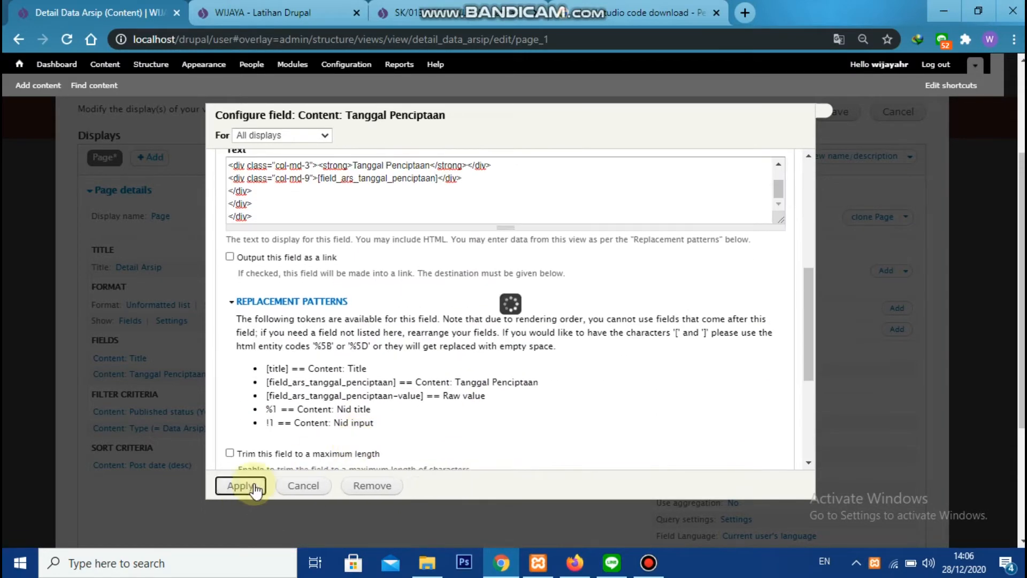
left_click(244, 487)
Save the Detail Data Arsip view and reload the archive detail page to check the new row
left_click(830, 114)
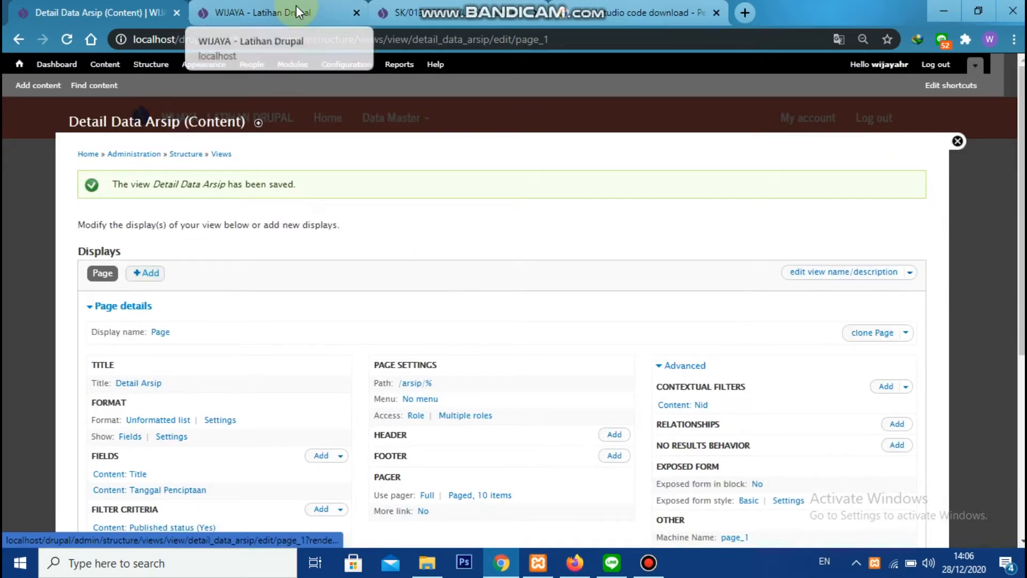
left_click(296, 12)
left_click(68, 40)
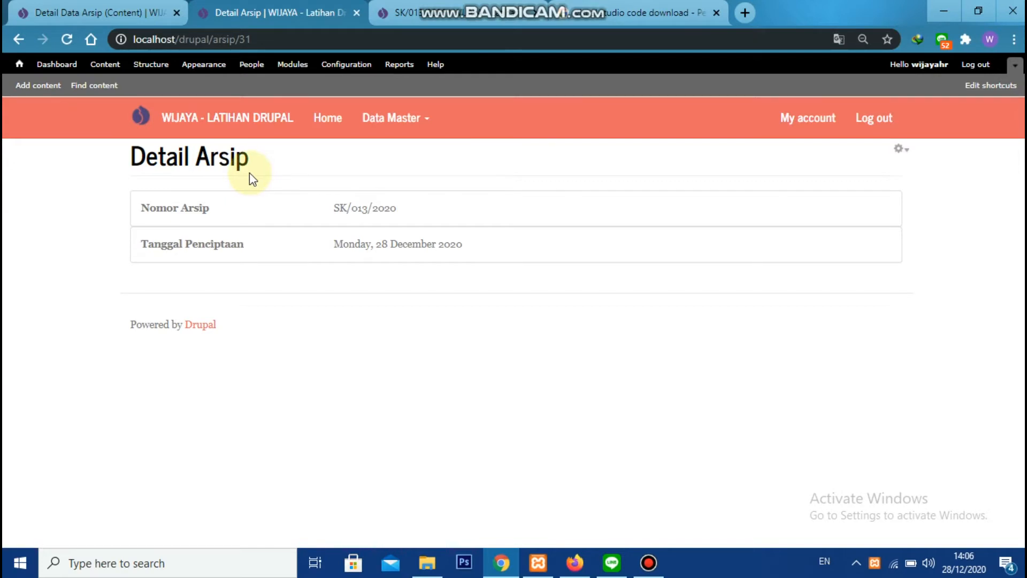
Return to the view editor and add the Content: Tanggal Retensi field with its label turned off
left_click(157, 12)
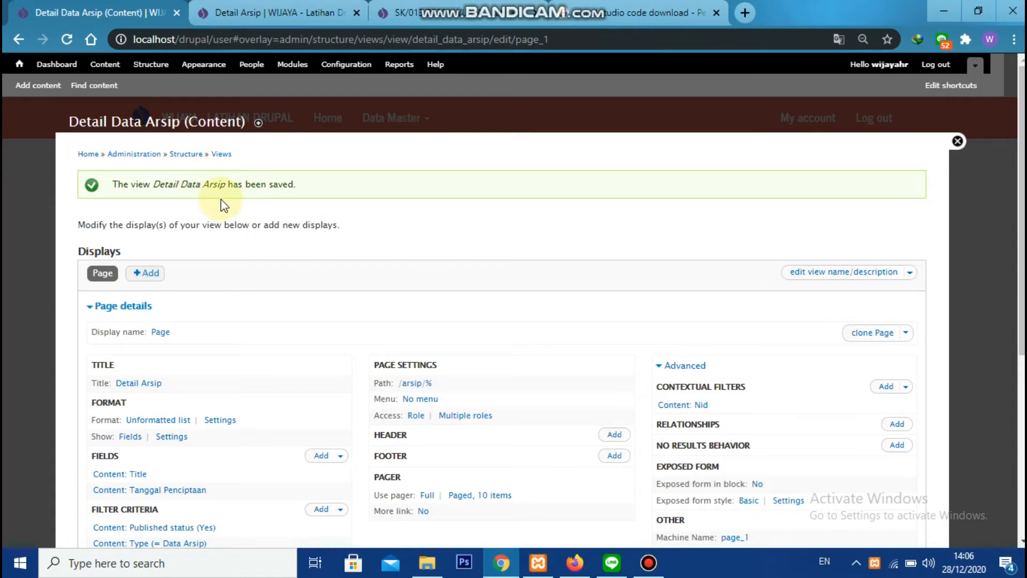
scroll(244, 288, "down", 3)
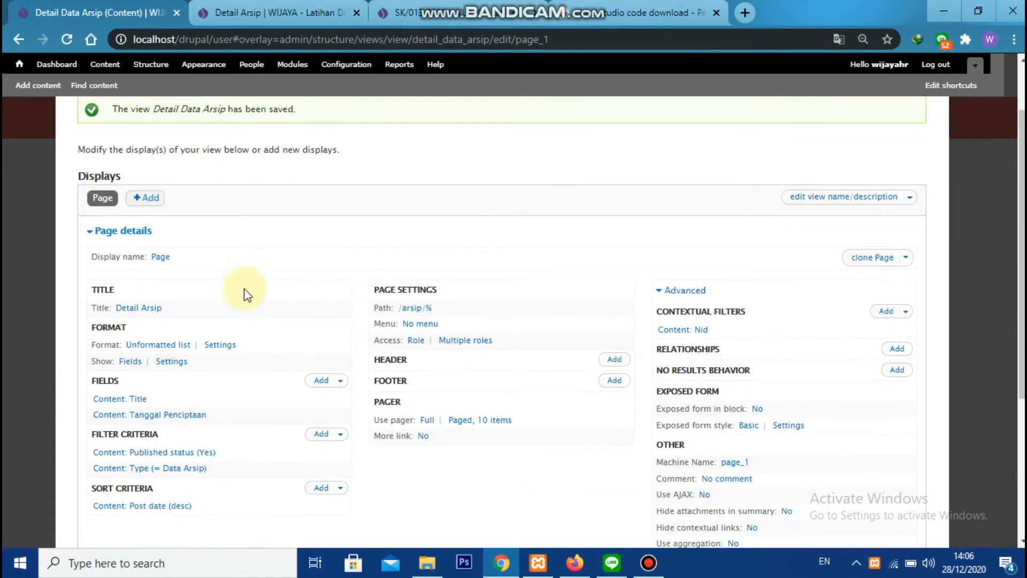
left_click(319, 315)
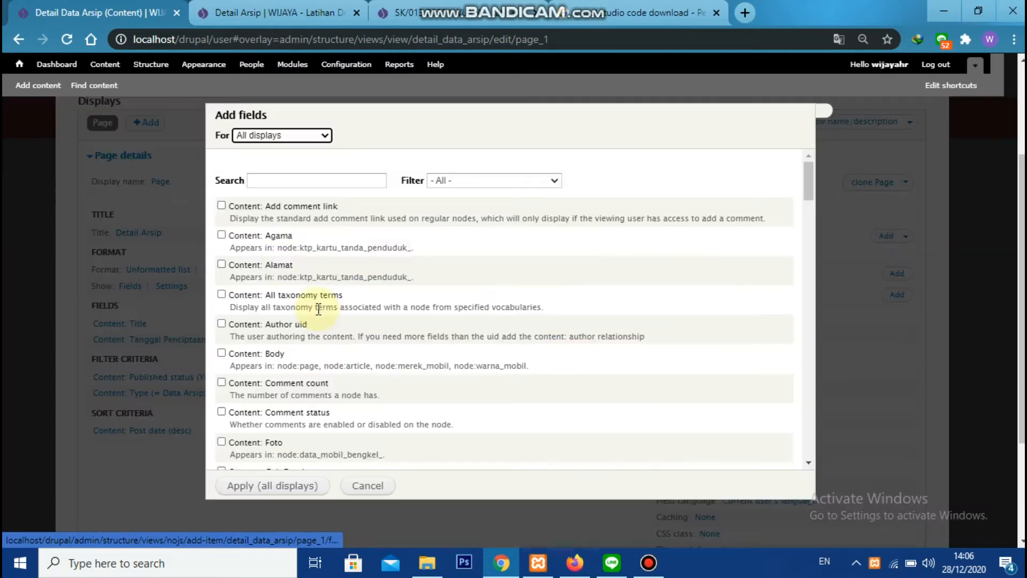
left_click(282, 187)
type("tanggal")
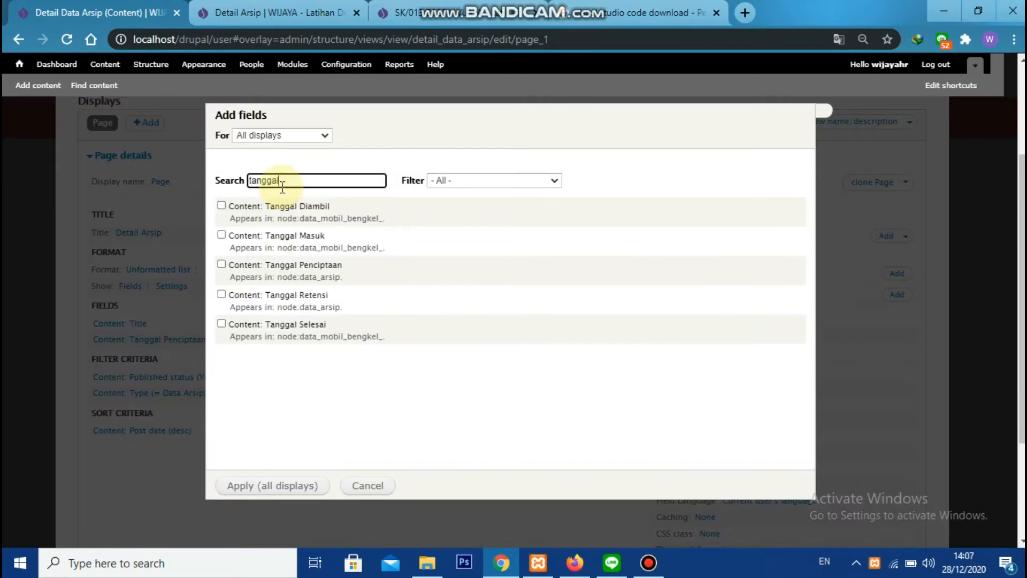
left_click(222, 294)
left_click(285, 485)
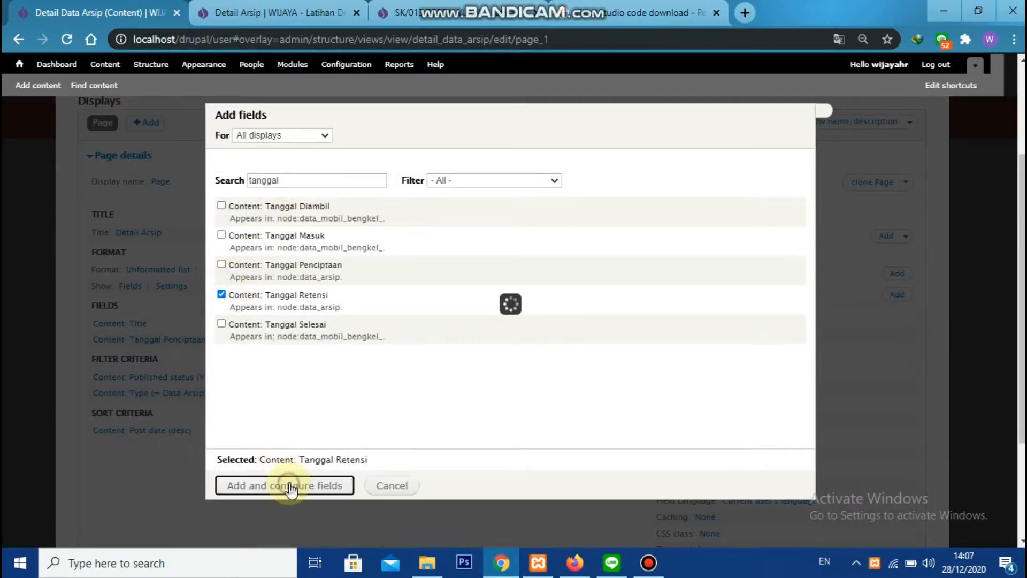
left_click(220, 179)
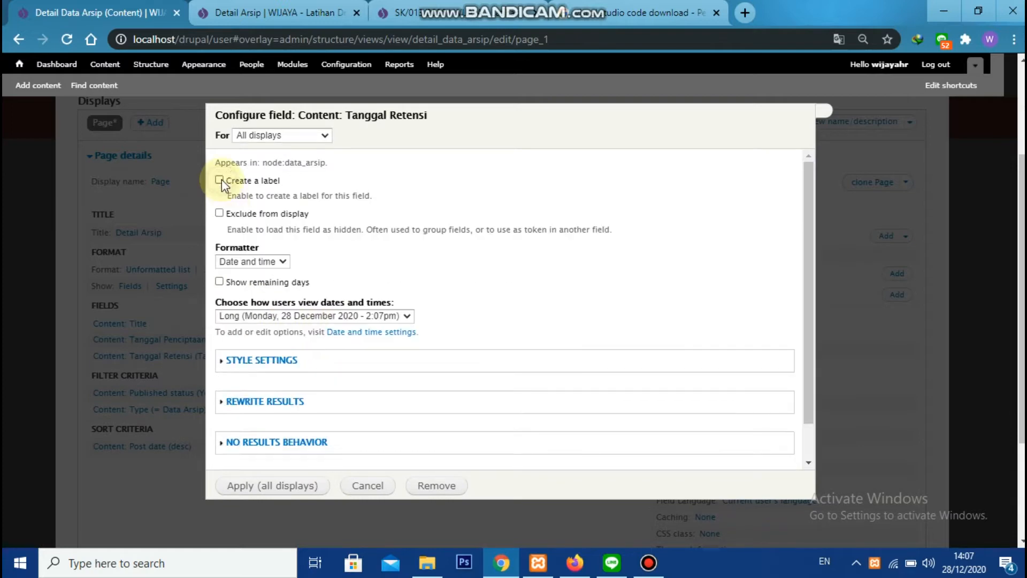
Paste the HTML row template into a Notepad document and copy it from there into the Tanggal Retensi rewrite text
scroll(261, 269, "down", 1)
left_click(316, 359)
scroll(311, 321, "down", 4)
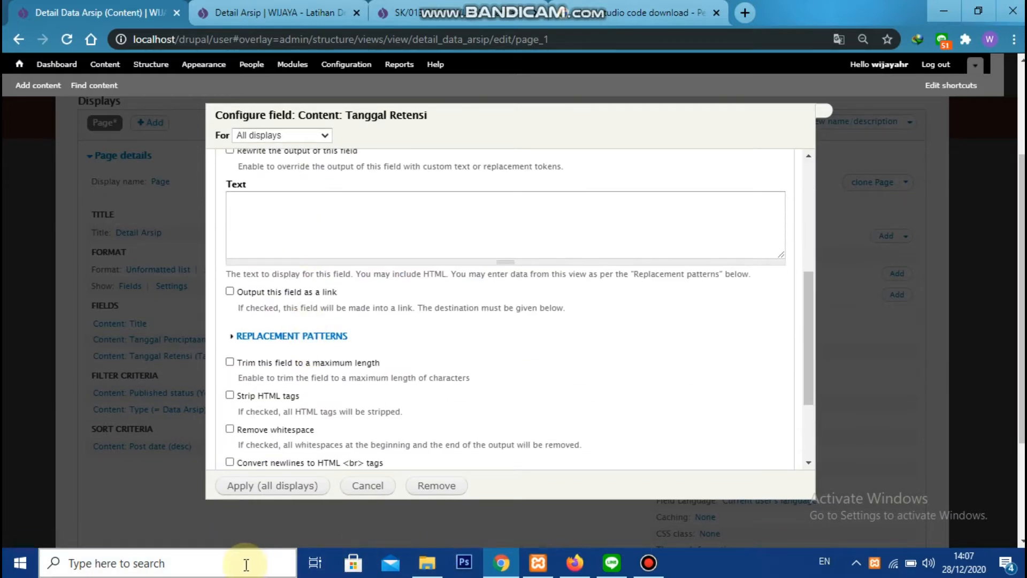
left_click(243, 562)
type("note")
left_click(231, 154)
type("<div class=\"panel panel-default\"> <div class=\"panel-body\"> <div class=\"row\"> <div class=\"col-md-3\"><strong>Nomor Arsip</strong></div> <div class=\"col-md-9\">[title]</div> </div> </div> </div>")
key("ctrl+a")
key("alt+Tab")
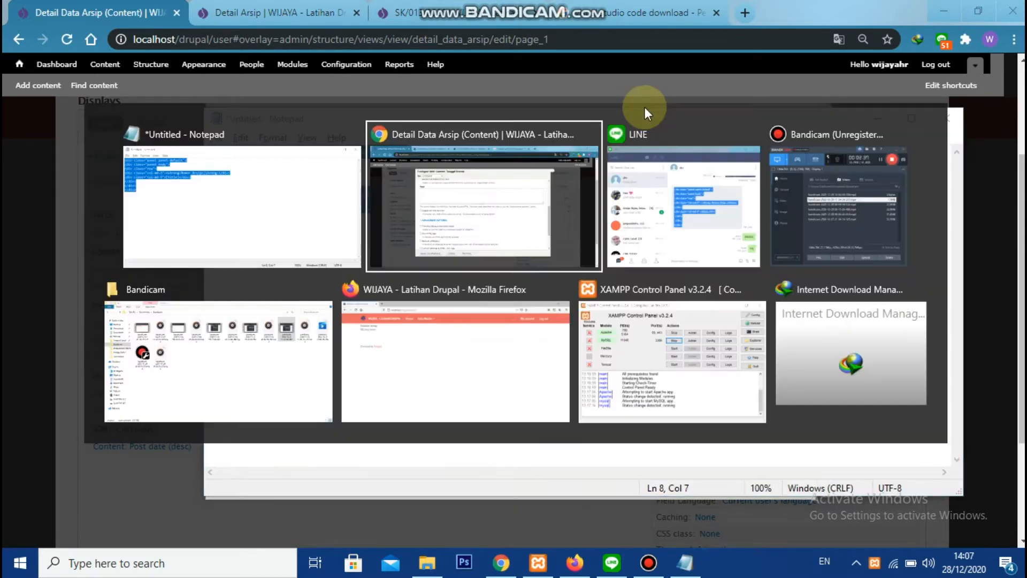
left_click(340, 200)
key("ctrl+v")
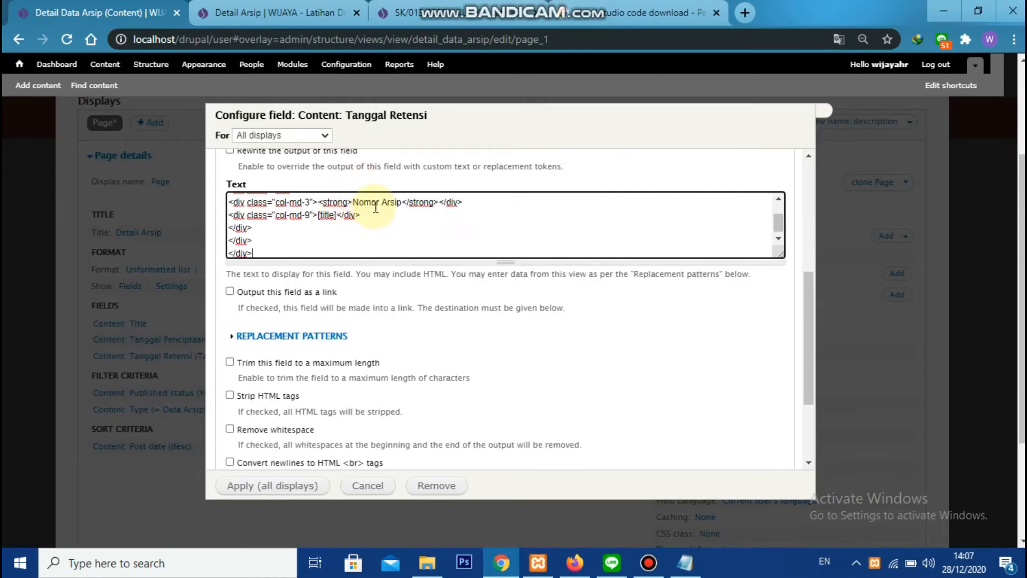
Change the template's bold label from Nomor Arsip to Tanggal Retensi in the rewrite text
scroll(331, 321, "up", 1)
left_click(353, 277)
type("Tangga")
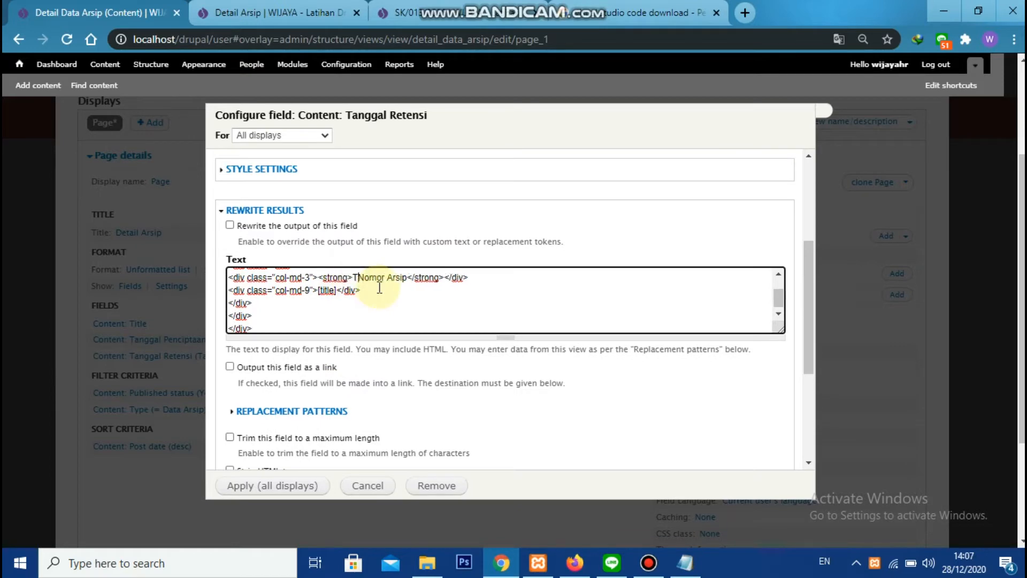
type("l Retensi")
key("Delete")
key("Delete")
key("Delete")
key("Delete")
key("Delete")
key("Delete")
key("Delete")
key("Delete")
key("Delete")
key("Delete")
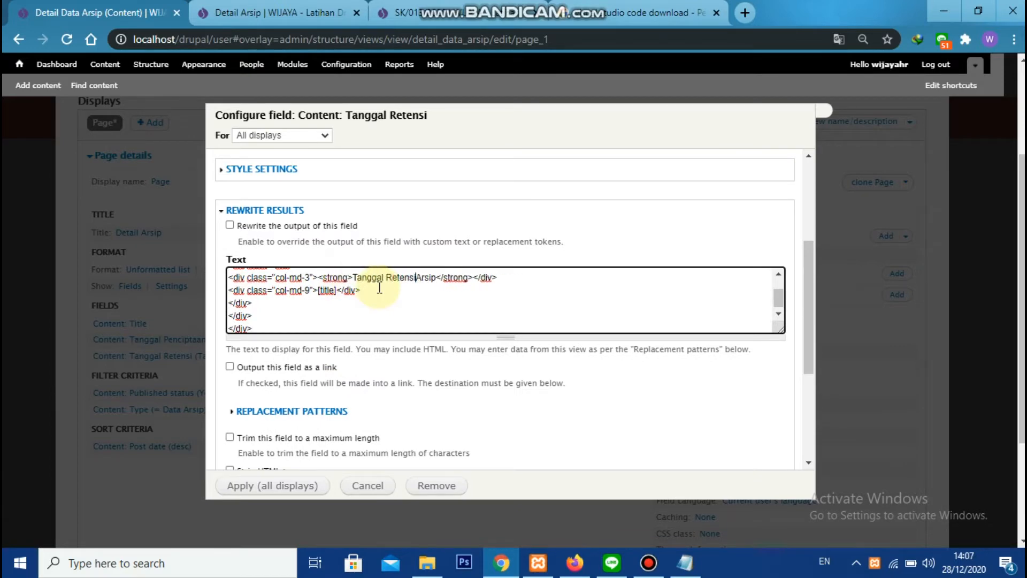
key("Delete")
Replace the title token with [field_ars_tanggal_retensi] from the replacement patterns and apply the Tanggal Retensi field settings
left_click(320, 411)
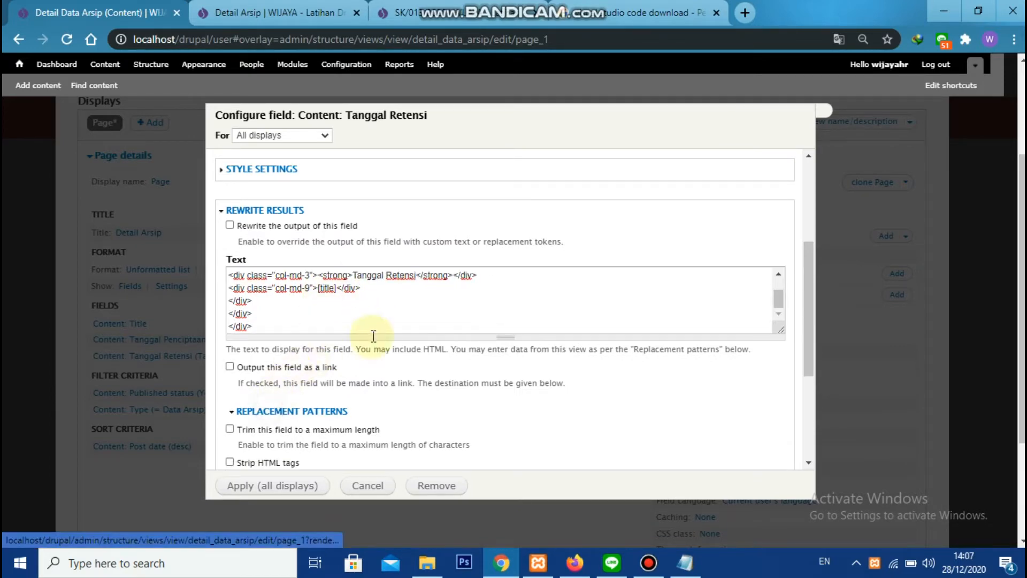
scroll(374, 337, "down", 2)
double_click(330, 342)
double_click(328, 355)
key("ctrl+c")
scroll(388, 240, "up", 1)
double_click(327, 213)
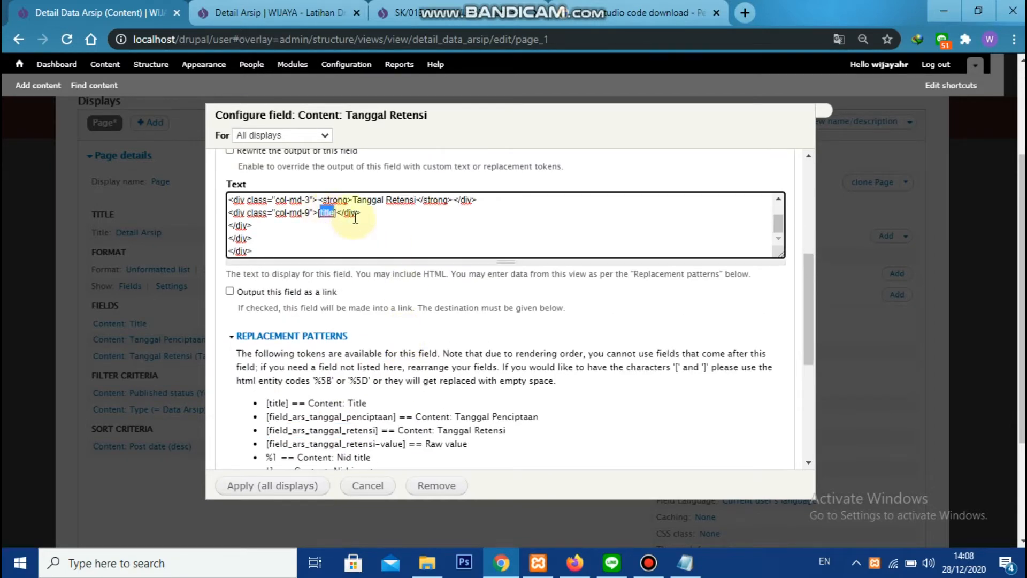
key("ctrl+v")
scroll(384, 290, "down", 5)
left_click(266, 484)
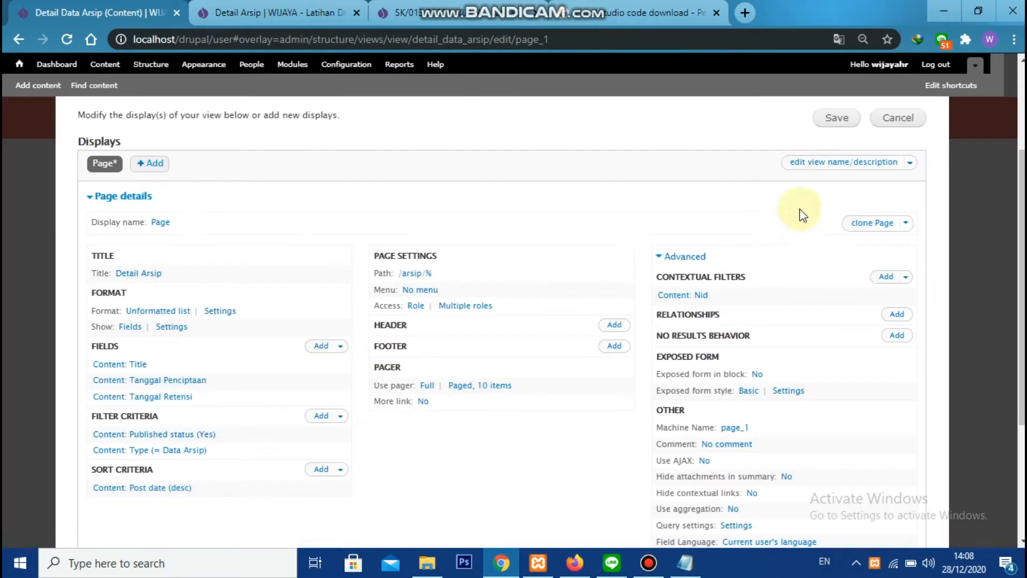
Save the Detail Data Arsip view and reload the Detail Arsip page to check its Tanggal Retensi row
left_click(844, 118)
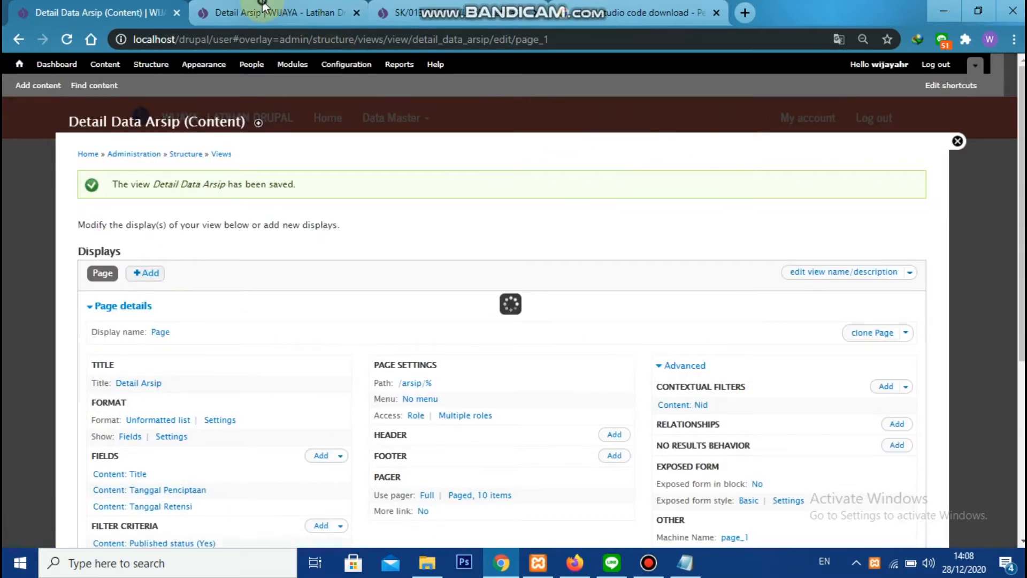
left_click(264, 8)
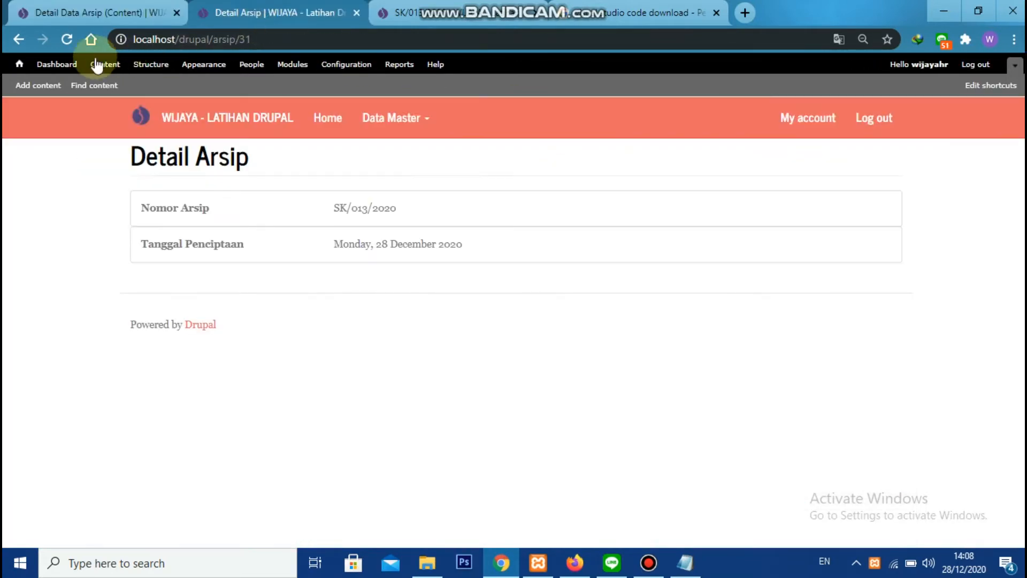
left_click(68, 42)
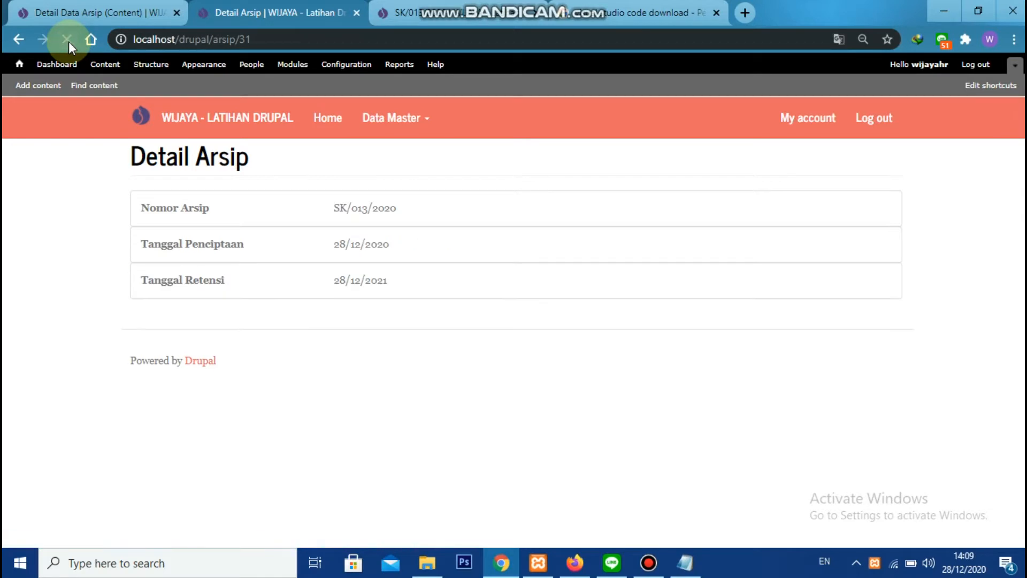
Return to the view editor, search the available fields for pencipt, and add the Content: Pencipta Arsip field
left_click(68, 10)
left_click(255, 270)
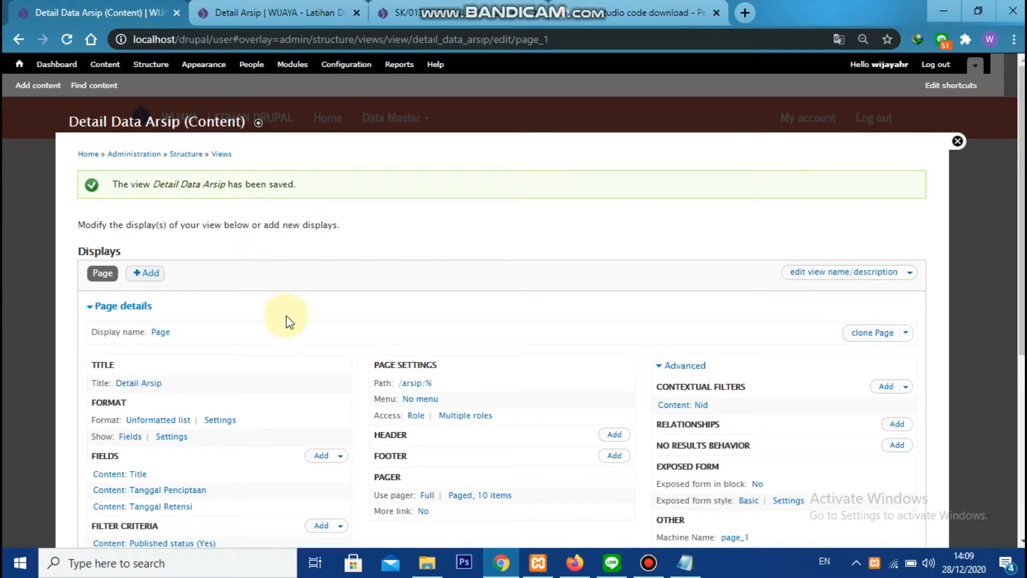
scroll(305, 314, "down", 3)
left_click(314, 304)
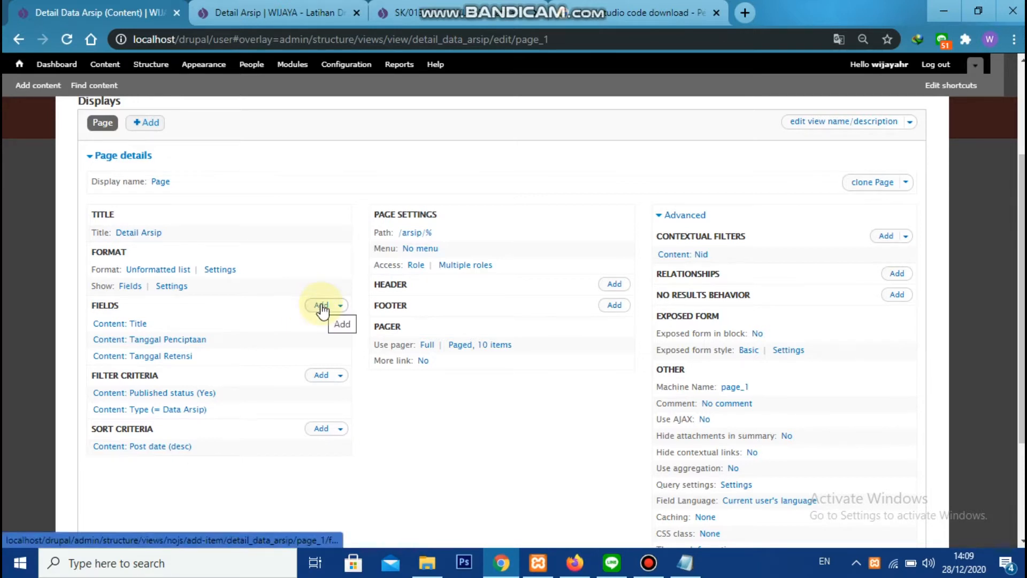
left_click(321, 307)
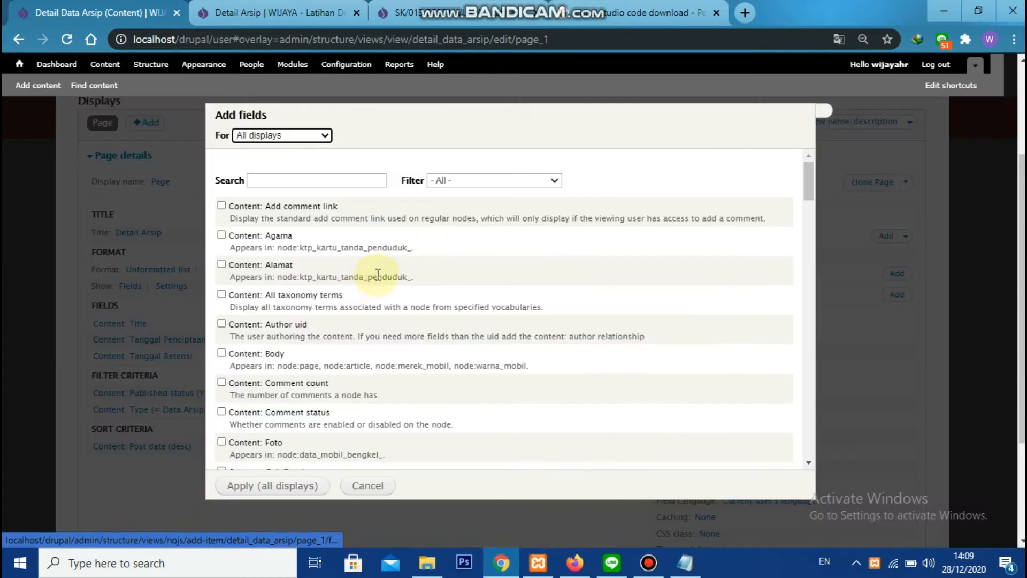
left_click(328, 182)
type("pencipt")
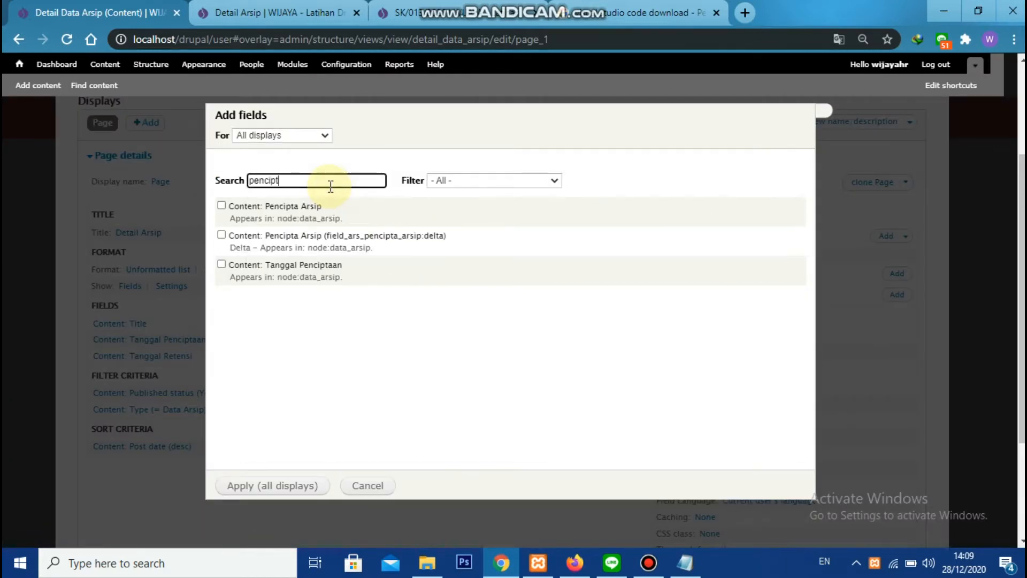
left_click(221, 206)
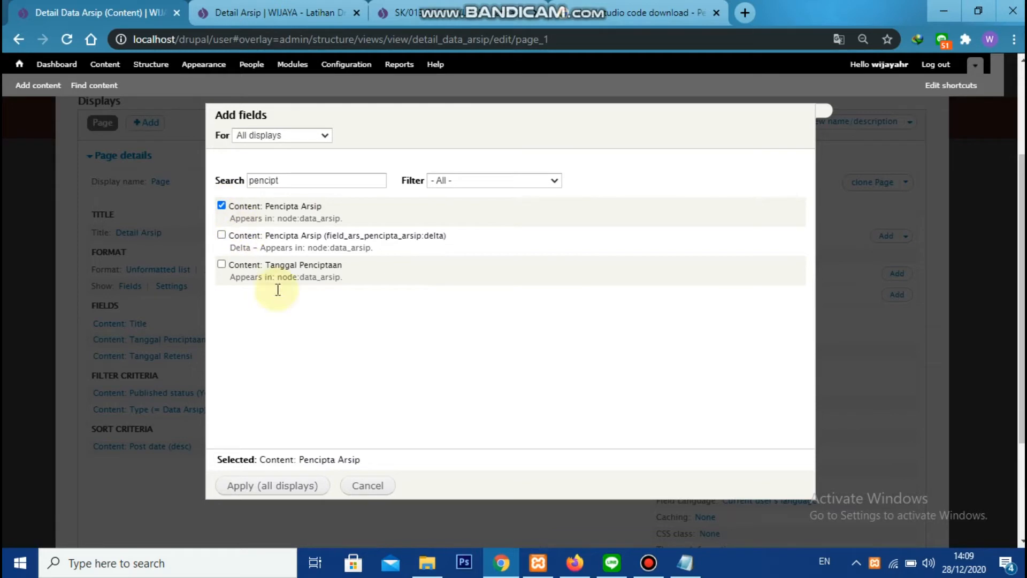
left_click(279, 495)
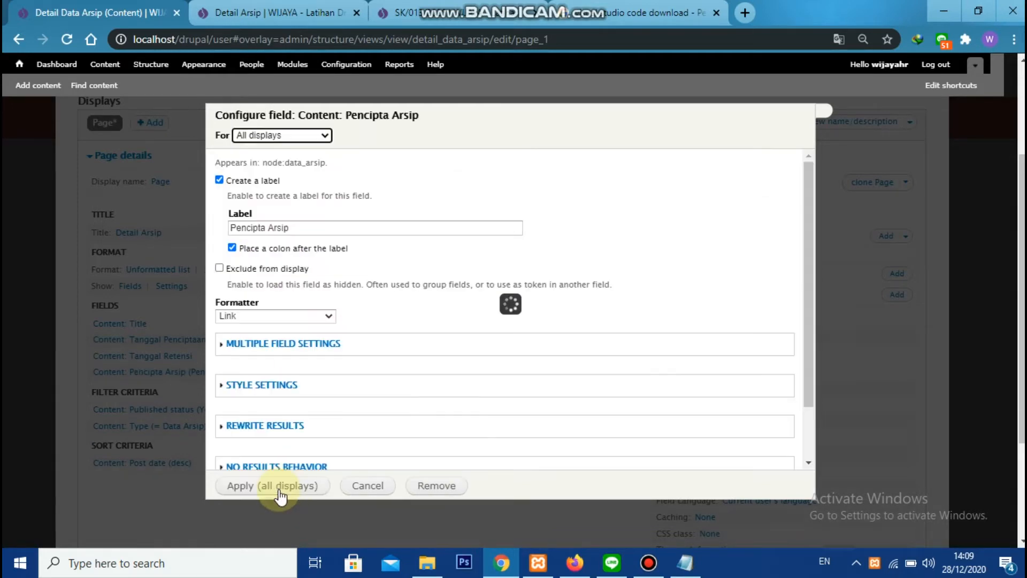
Turn off the Pencipta Arsip field's label and set its formatter to Hierarchical text
left_click(219, 181)
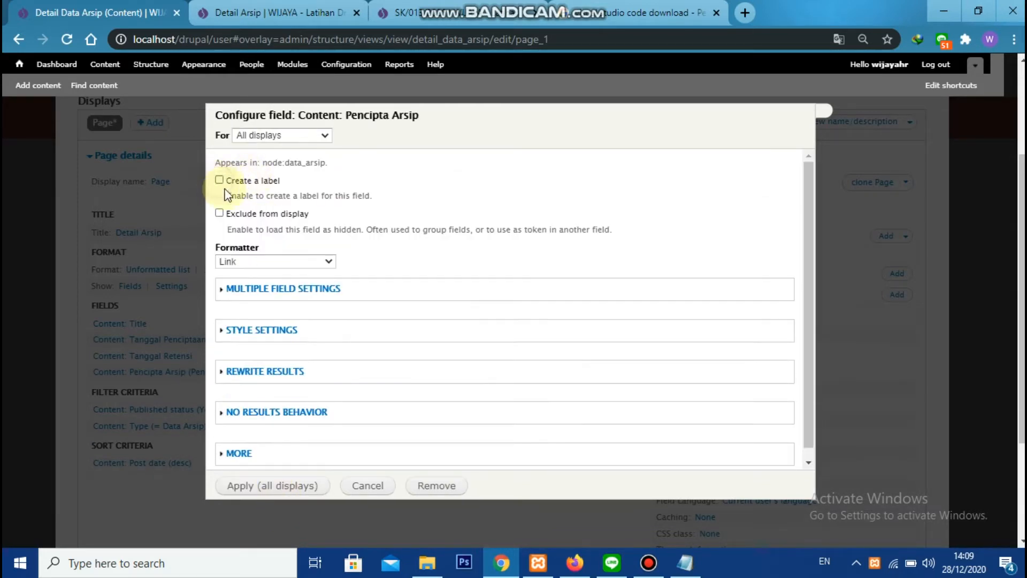
left_click(245, 262)
left_click(274, 298)
left_click(300, 262)
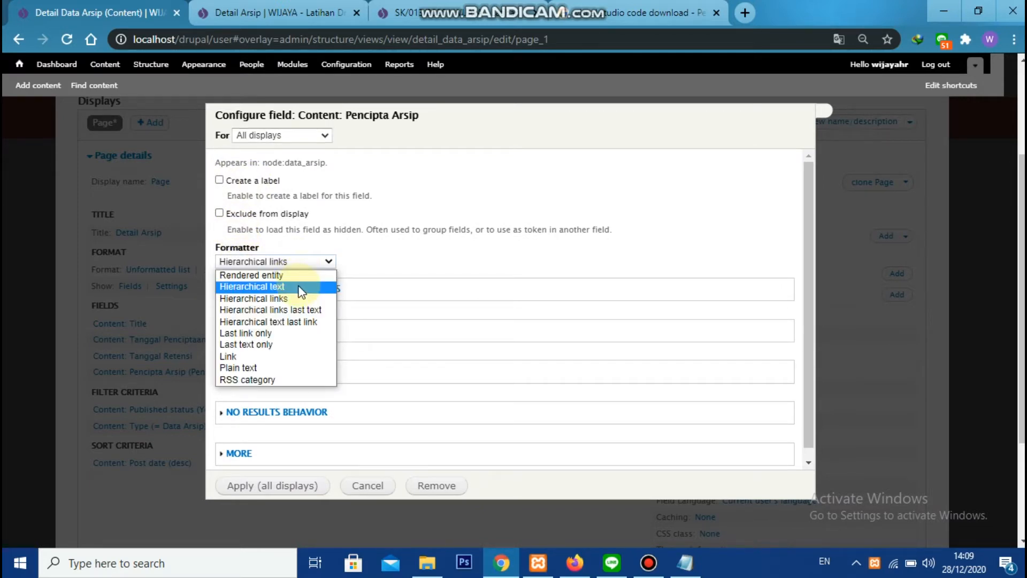
left_click(300, 287)
Enable output rewriting for Pencipta Arsip and paste the HTML row template from Notepad into its rewrite text
left_click(267, 369)
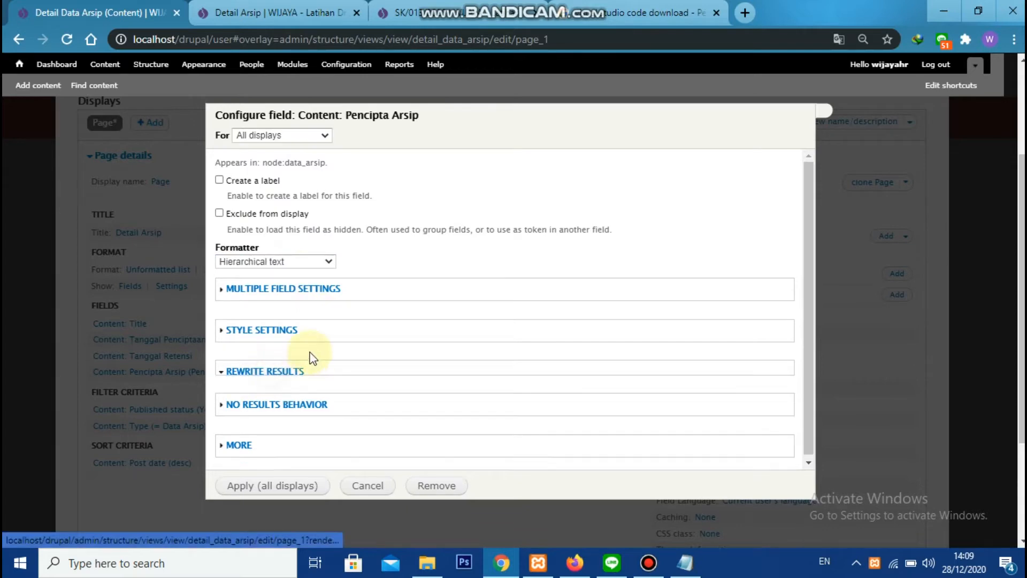
left_click(229, 235)
key("alt+Tab")
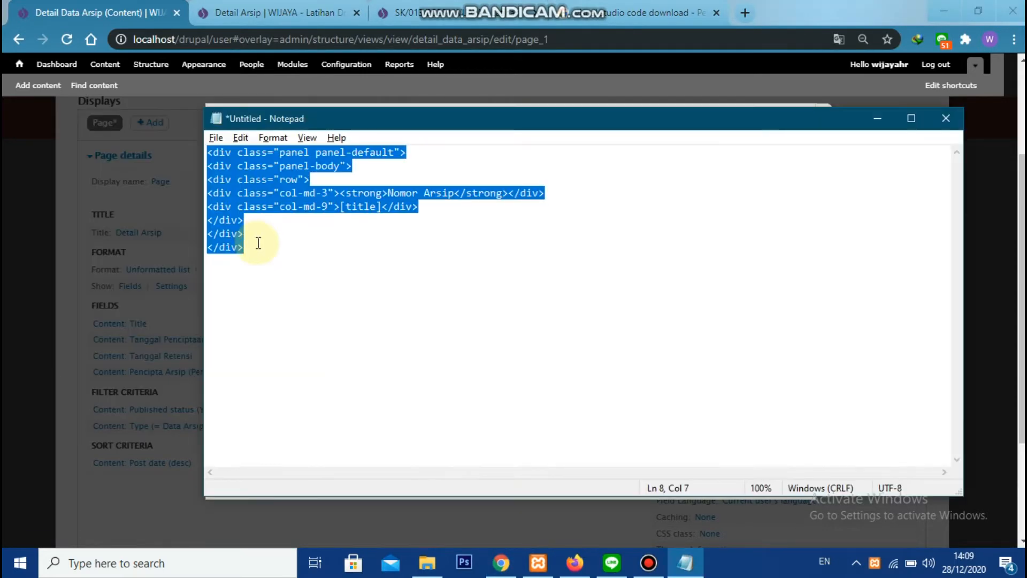
key("alt+Tab")
left_click(267, 293)
key("ctrl+v")
Change the template's bold label from Nomor Arsip to Pencipta Arsip in the rewrite text
left_click(353, 288)
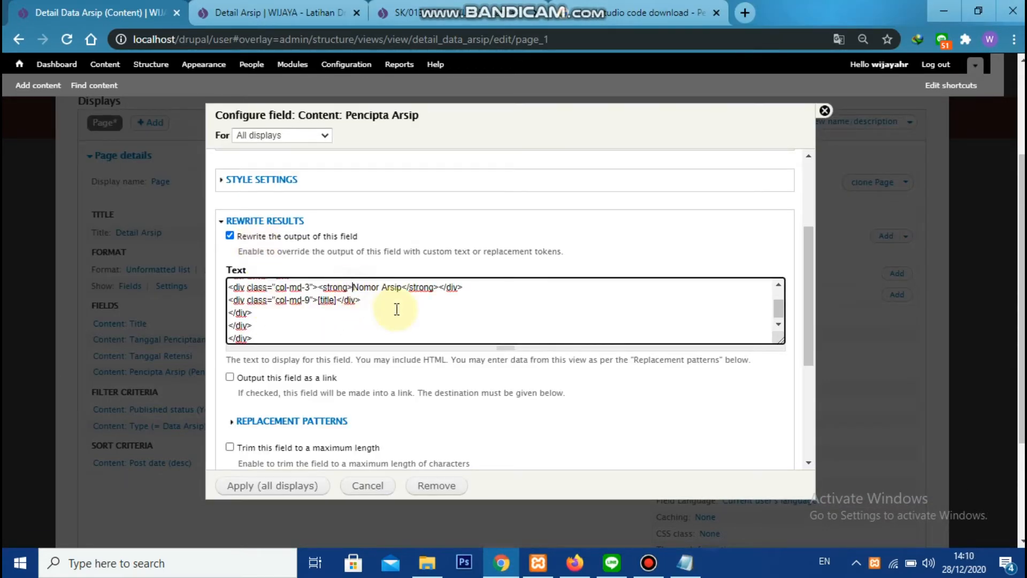
type("Pncipta")
key("BackSpace")
key("BackSpace")
key("BackSpace")
key("BackSpace")
key("BackSpace")
key("BackSpace")
key("BackSpace")
type("encipta Arsip")
key("Delete")
key("Delete")
key("Delete")
key("Delete")
key("Delete")
key("Delete")
key("Delete")
key("Delete")
key("Delete")
key("Delete")
key("Delete")
Replace the title token with [field_ars_pencipta_arsip] from the replacement patterns and apply the Pencipta Arsip field settings
scroll(320, 374, "down", 2)
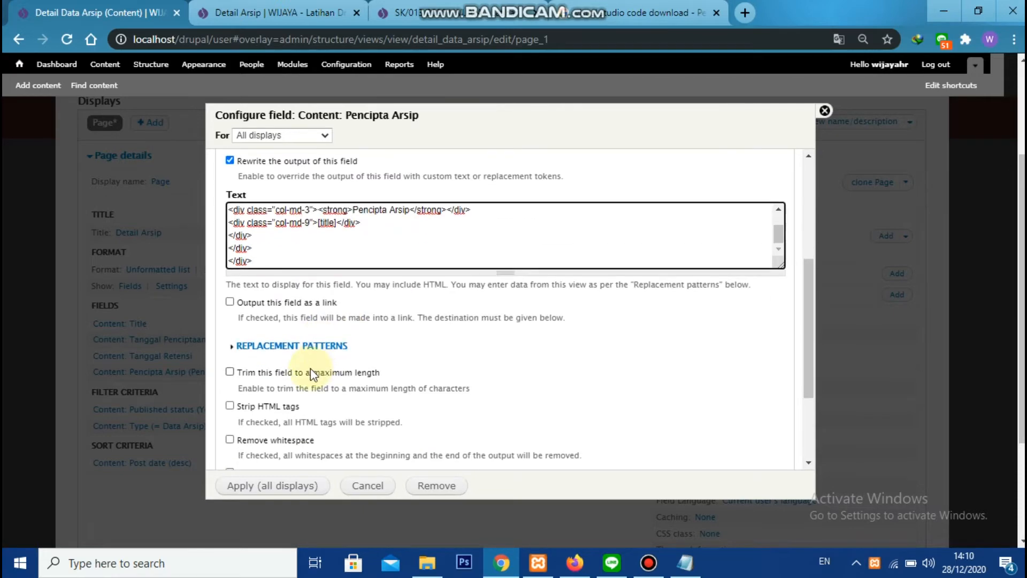
left_click(273, 346)
scroll(271, 347, "down", 2)
double_click(329, 351)
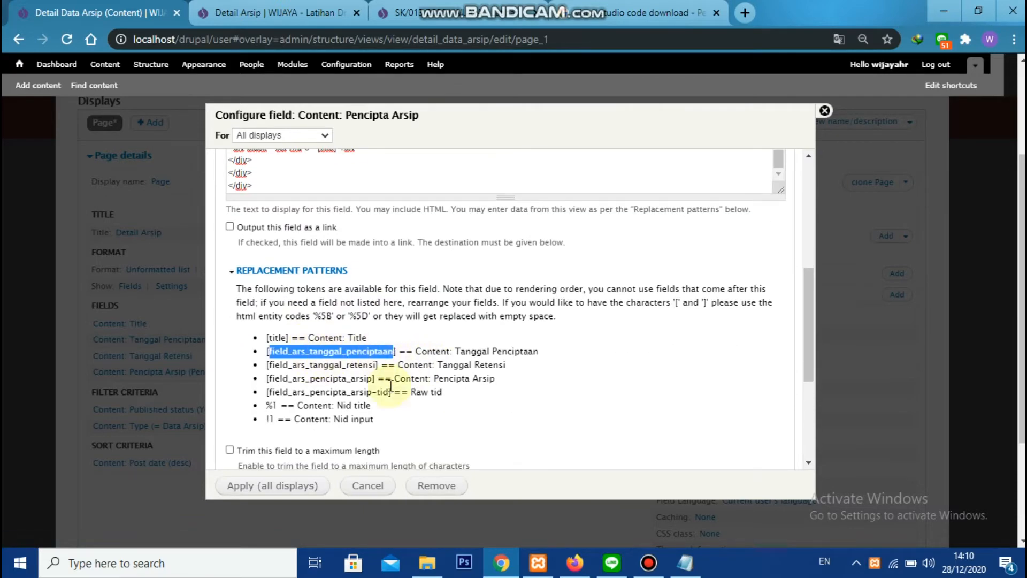
double_click(343, 377)
key("ctrl+c")
scroll(332, 347, "up", 3)
double_click(325, 297)
key("ctrl+v")
scroll(321, 331, "down", 5)
left_click(293, 486)
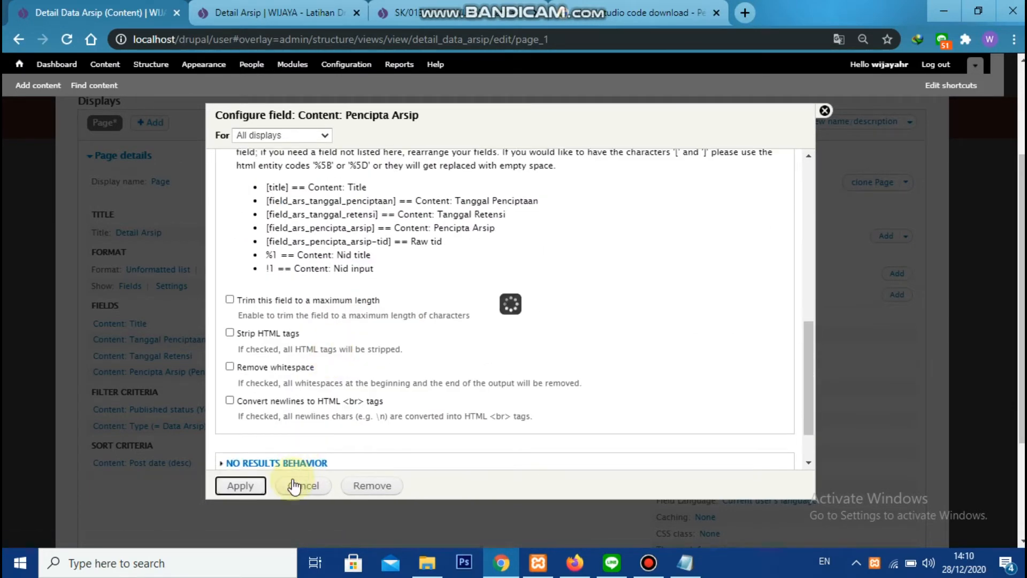
Save the view and check the Pencipta Arsip row on the Detail Arsip page
left_click(833, 119)
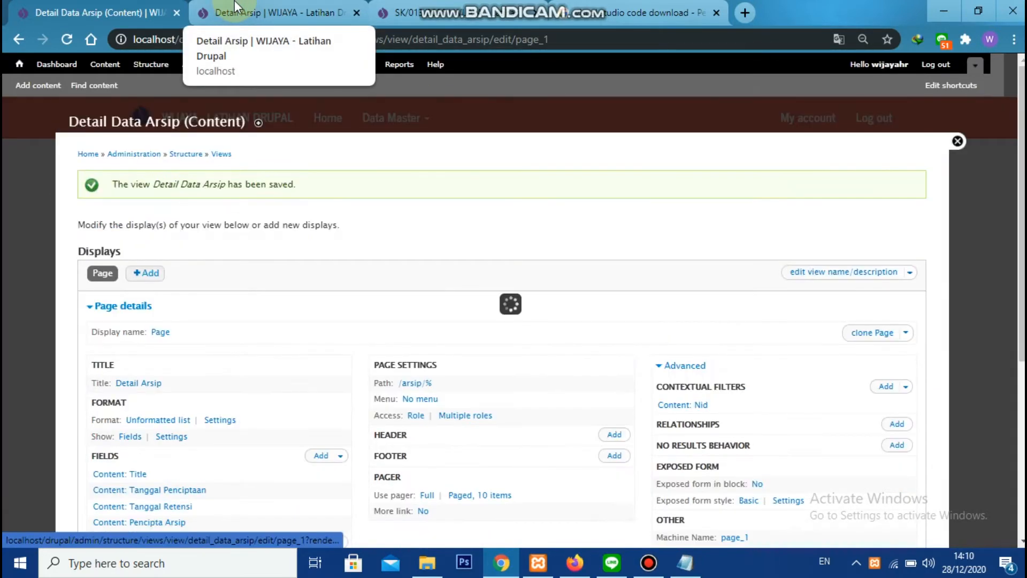
left_click(235, 7)
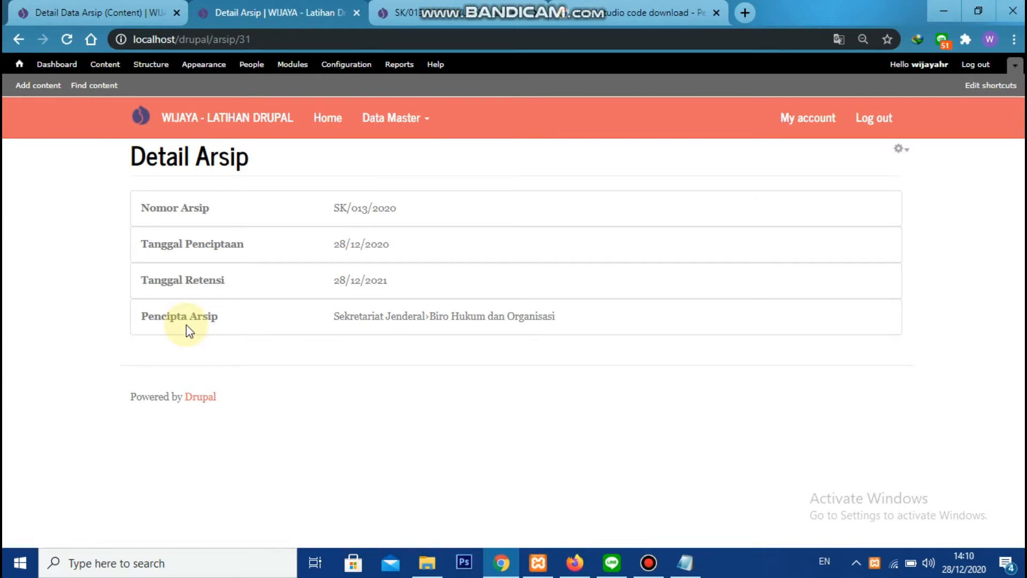
Return to the view editor, search the available fields for unit, and add the Content: Unit Pengolah field
left_click(110, 11)
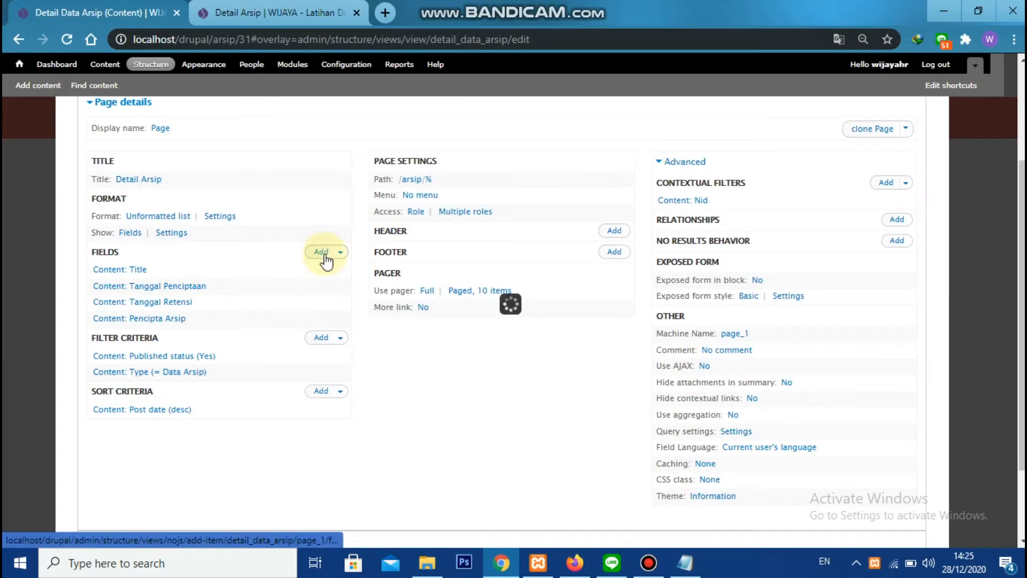
left_click(322, 252)
left_click(323, 180)
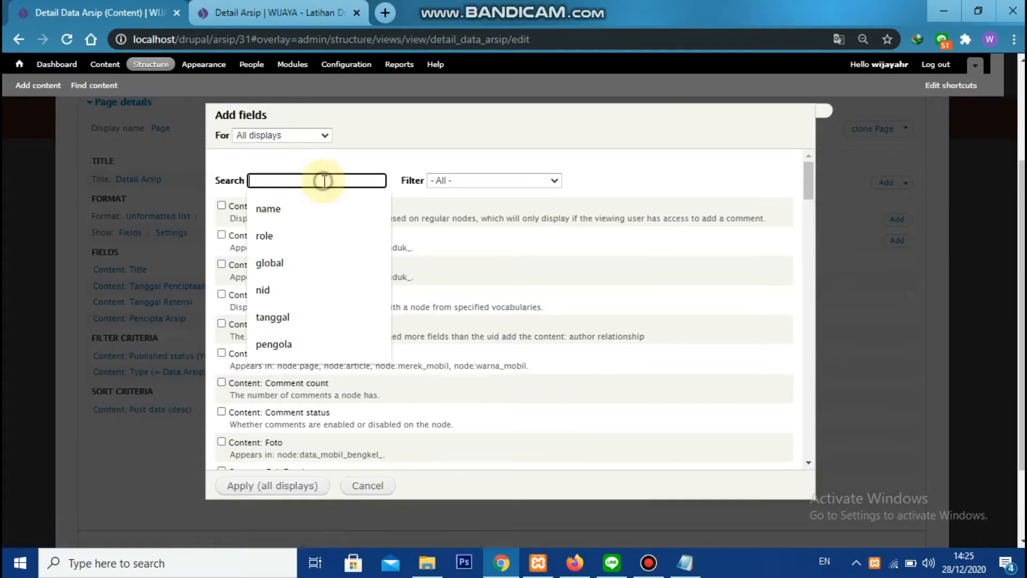
type("unit")
left_click(229, 206)
left_click(256, 485)
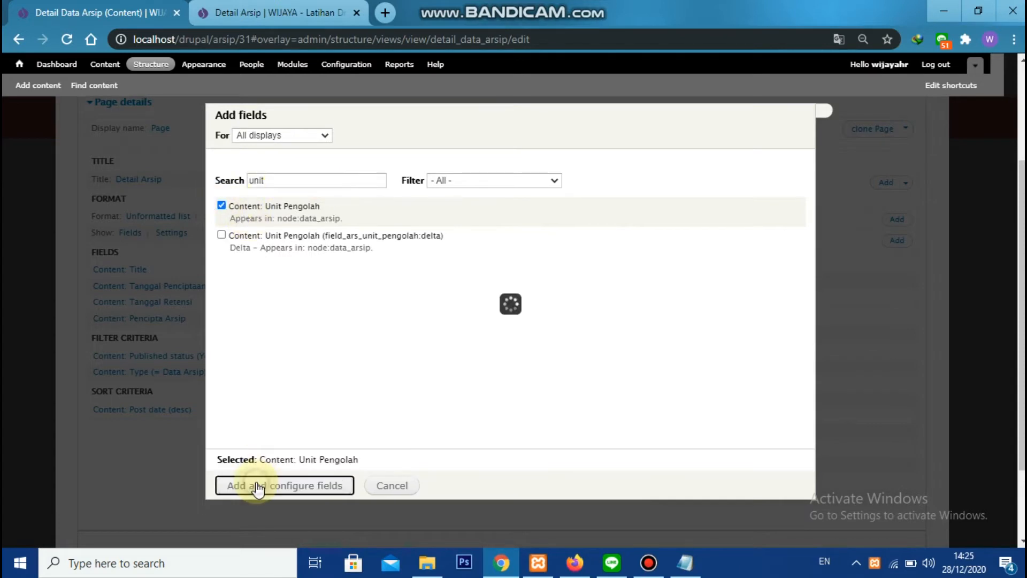
Turn off the Unit Pengolah field's label and set its formatter to Hierarchical text
left_click(257, 181)
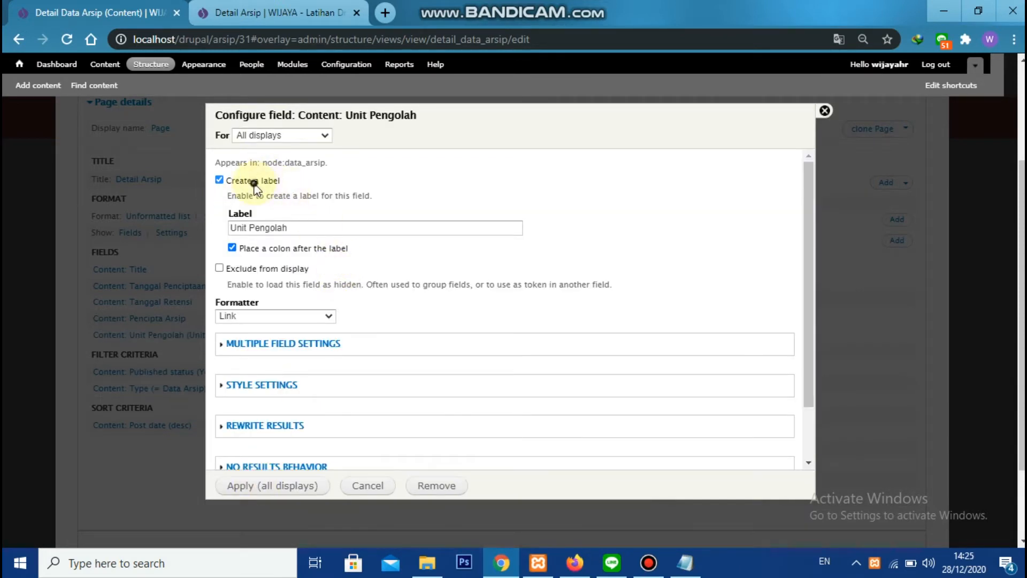
left_click(305, 262)
left_click(306, 288)
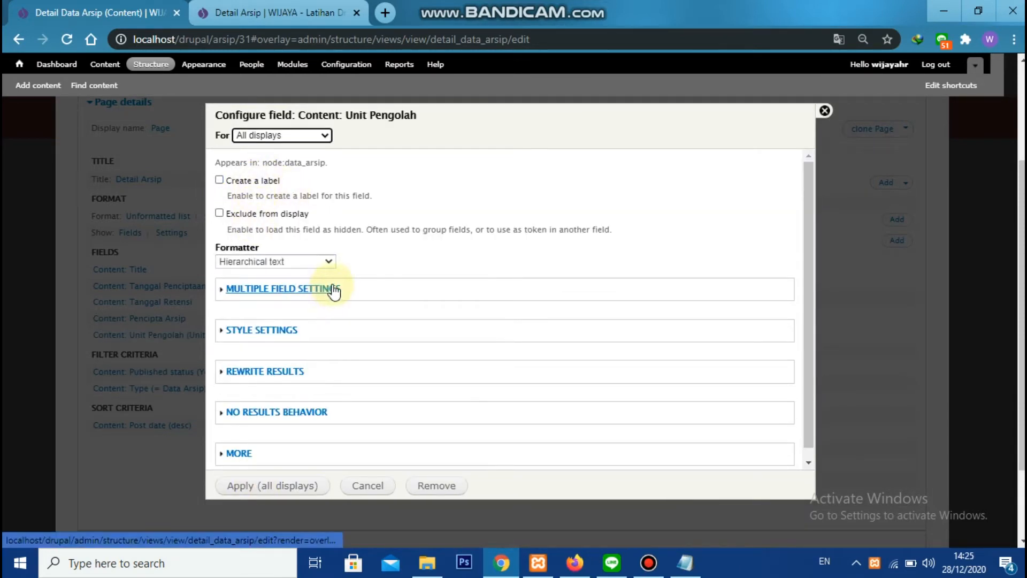
Enable output rewriting for Unit Pengolah and paste the HTML row template from Notepad into its rewrite text
left_click(274, 372)
scroll(274, 321, "down", 4)
left_click(231, 160)
left_click(267, 231)
key("alt+Tab")
key("Tab")
key("Tab")
key("Tab")
key("Tab")
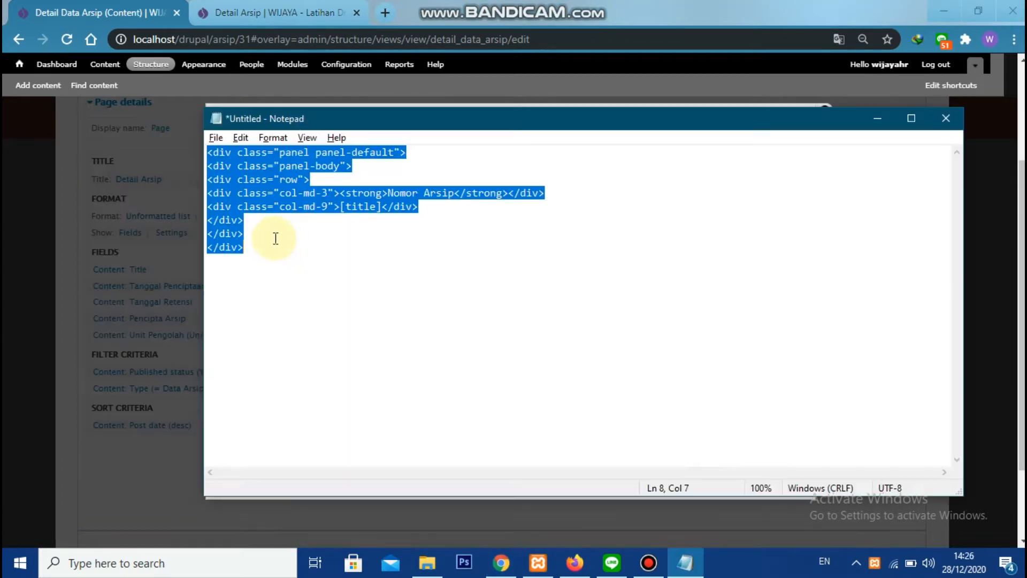
key("alt+Tab")
key("ctrl+v")
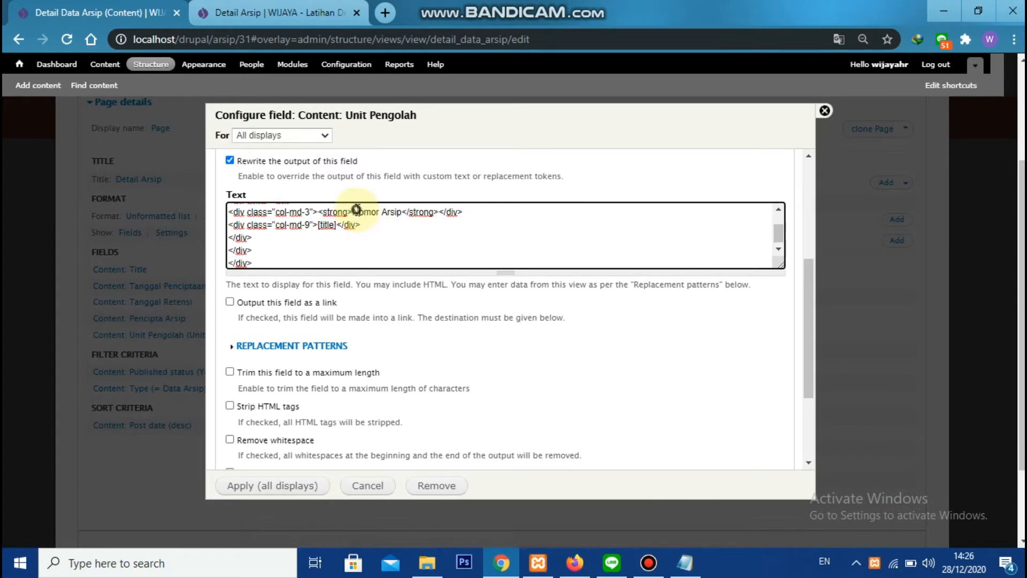
Change the template's bold label from Nomor Arsip to Unit Pengolah in the rewrite text
left_click(354, 211)
key("BackSpace")
type("Unit Pengolah")
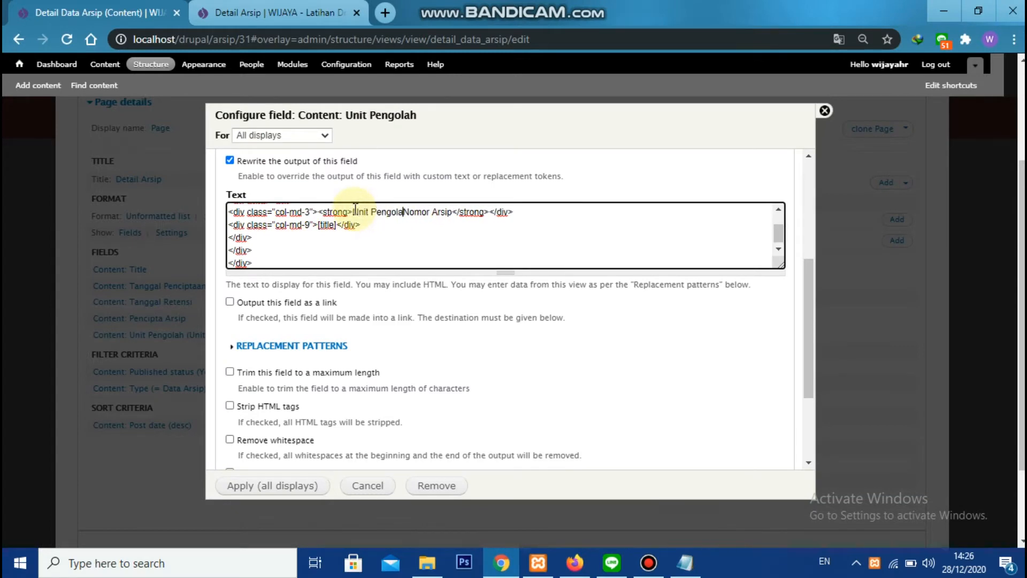
key("Delete")
key("Delete")
key("Delete")
key("Delete")
key("Delete")
key("Delete")
key("Delete")
key("Delete")
key("Delete")
key("Delete")
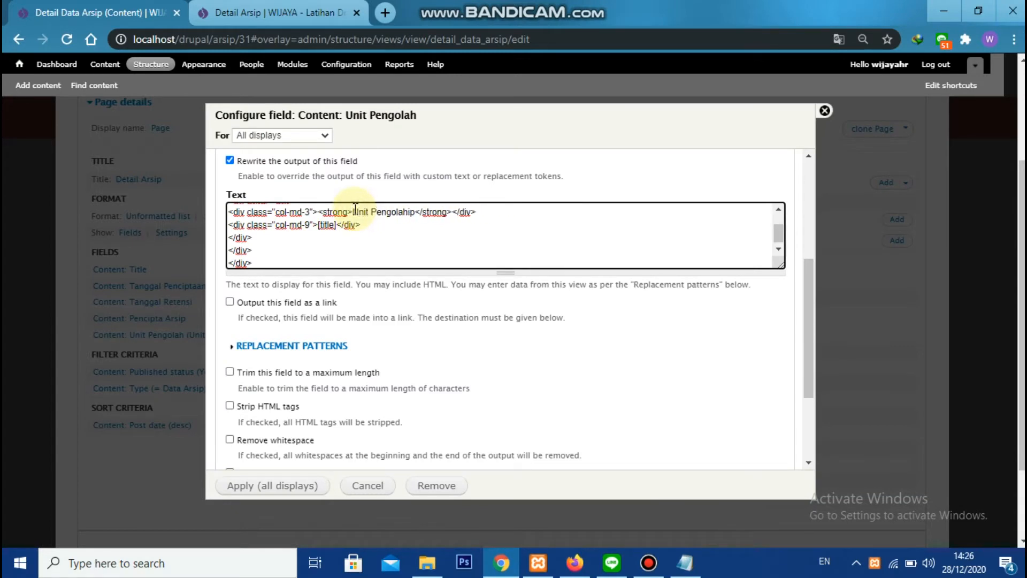
Replace the title token with [field_ars_unit_pengolah] from the replacement patterns and apply the Unit Pengolah field settings
scroll(321, 251, "down", 1)
left_click(321, 271)
double_click(321, 316)
key("ctrl+c")
scroll(326, 300, "up", 2)
double_click(327, 224)
key("ctrl+v")
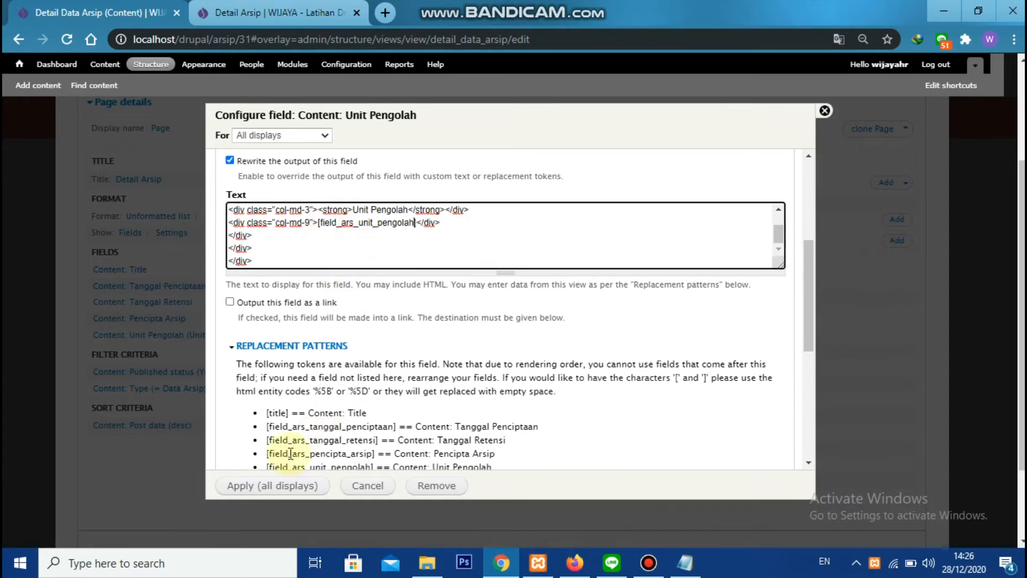
left_click(267, 485)
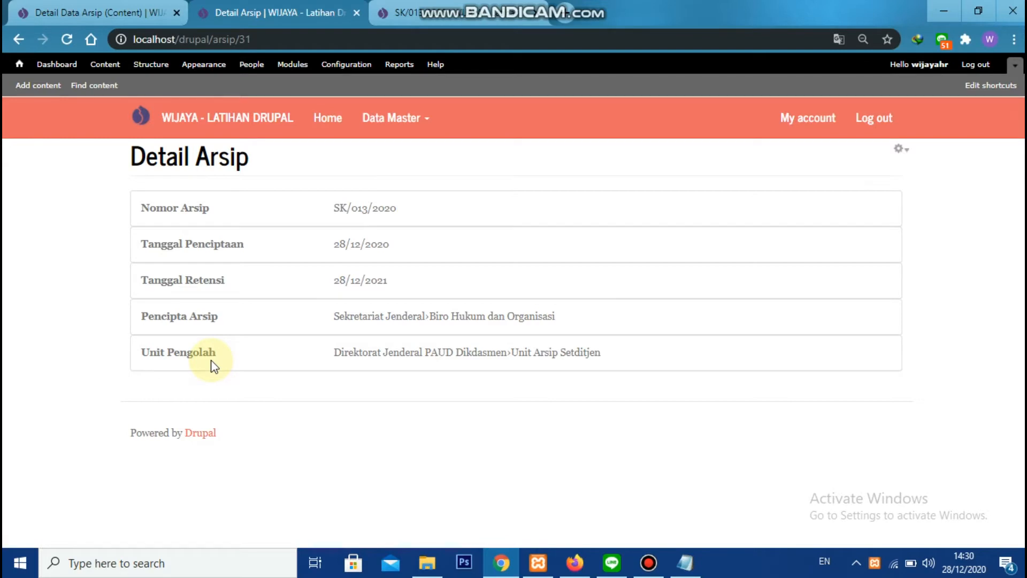
Add the Entity Reference relationship to the content entity referenced via field_ars_kode_klasifikasi to the Detail Data Arsip view
left_click(99, 13)
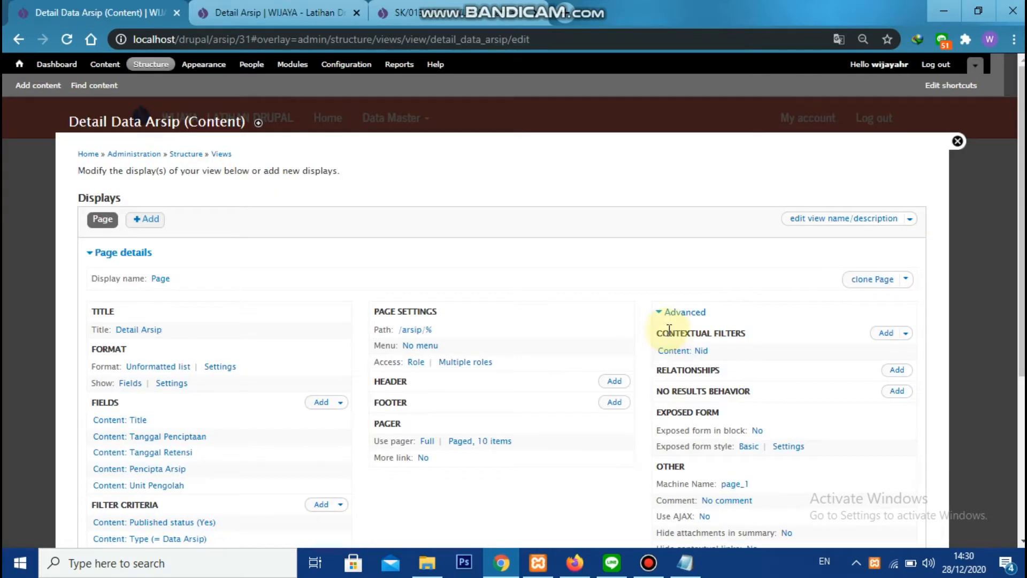
left_click(896, 370)
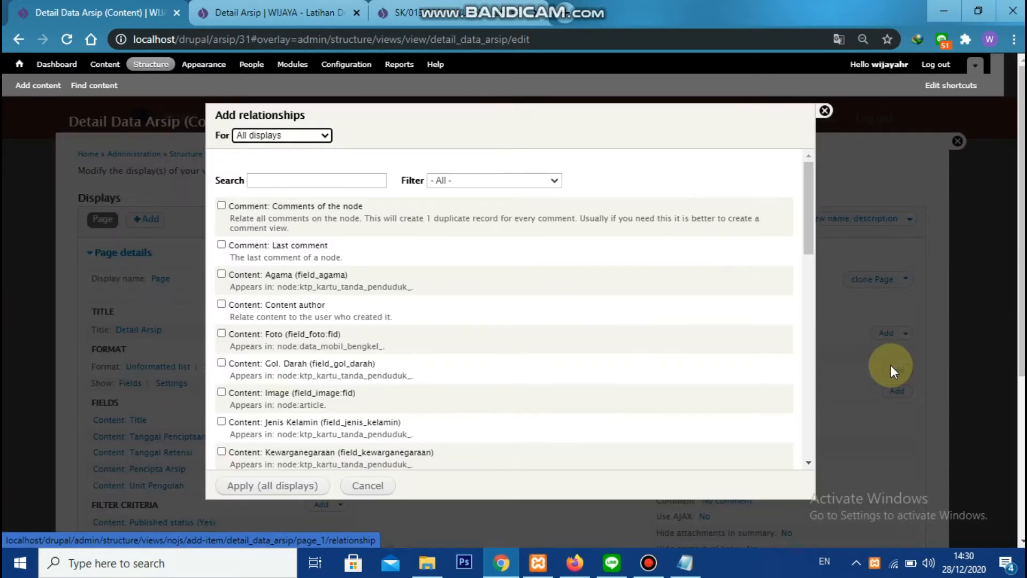
left_click(329, 180)
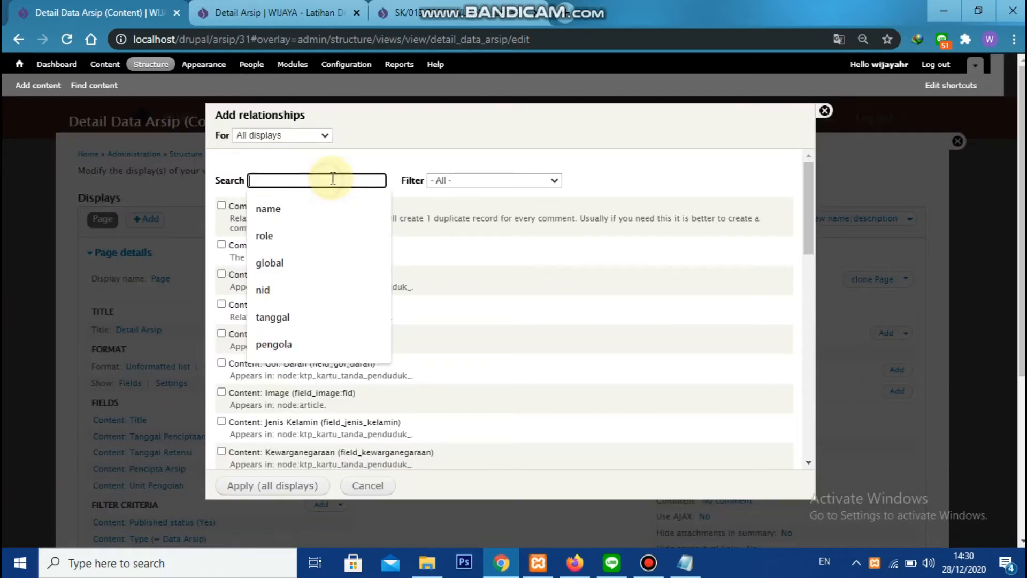
left_click(447, 181)
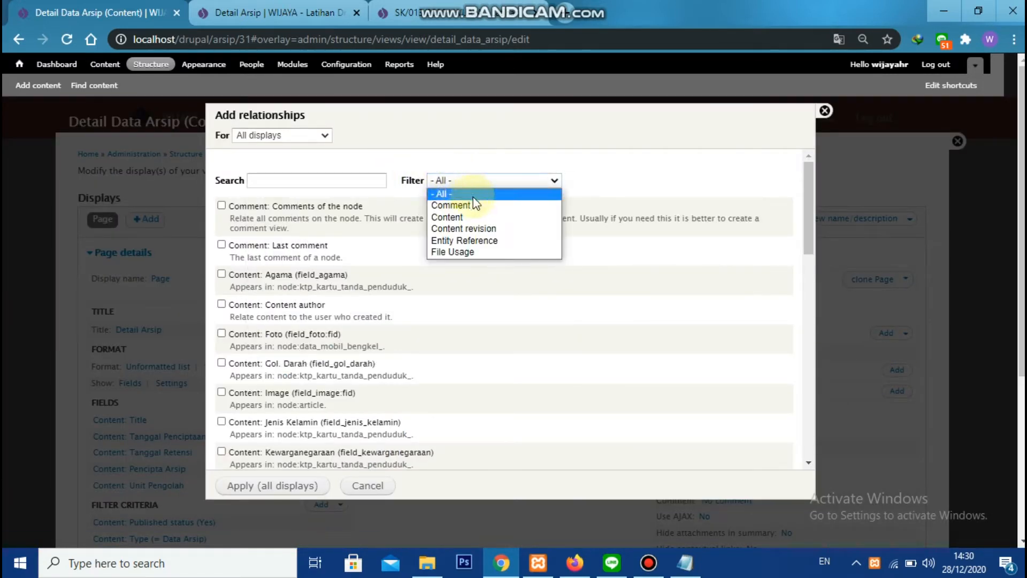
left_click(490, 241)
left_click(222, 264)
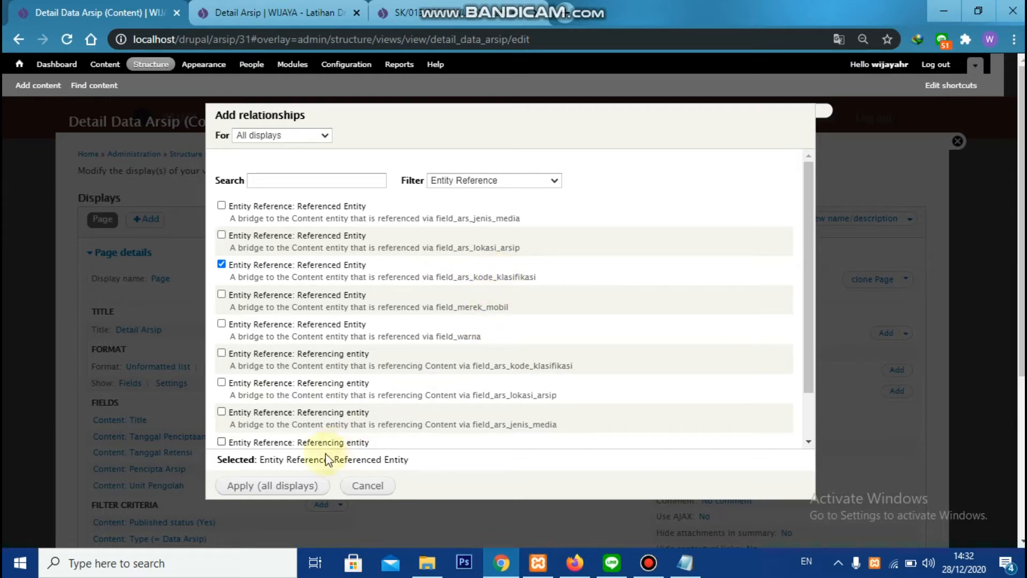
left_click(280, 485)
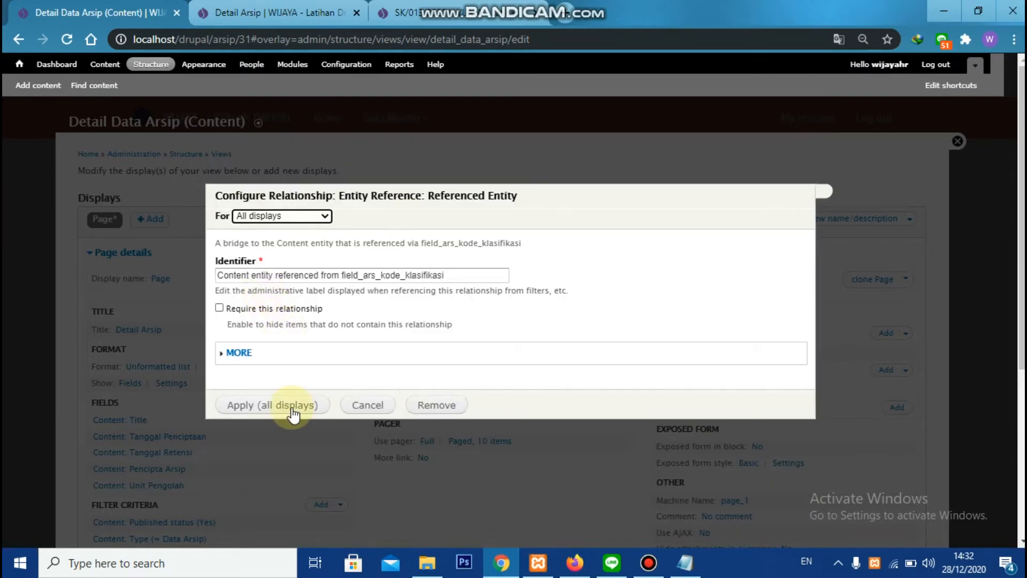
left_click(292, 408)
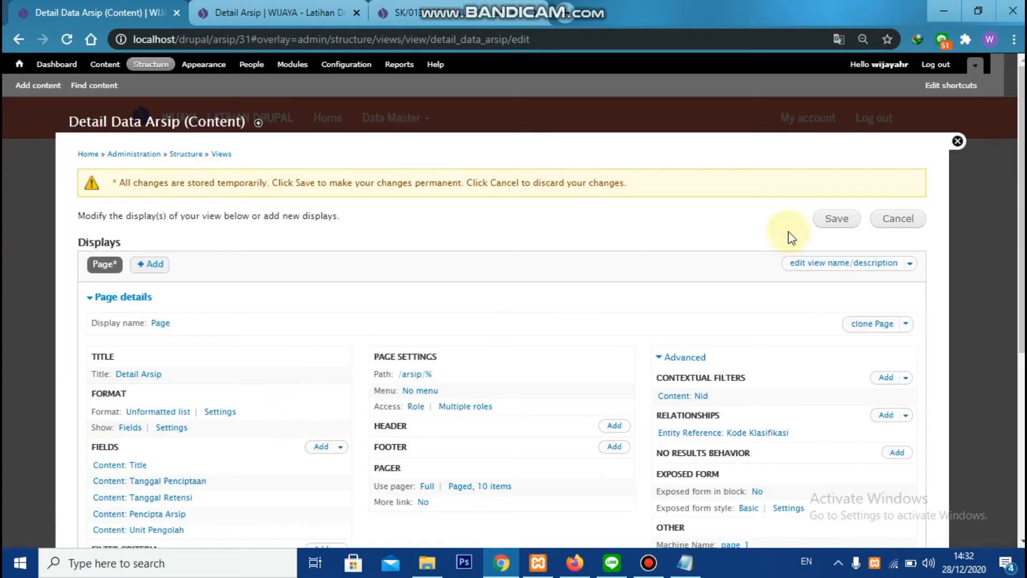
Add the Nama and Retensi fields of the klasifikasi content type to the view's fields
scroll(281, 223, "down", 3)
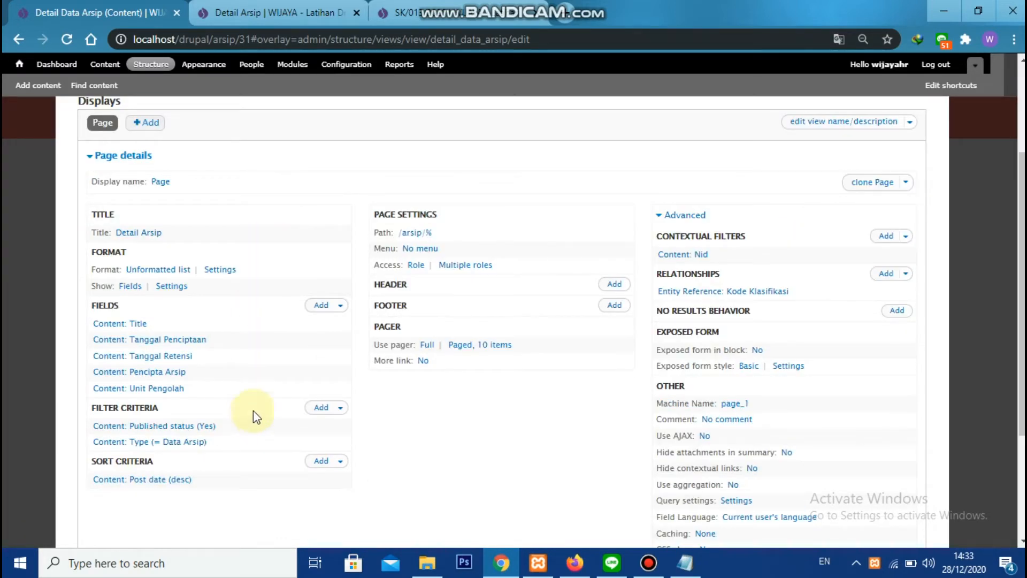
left_click(321, 306)
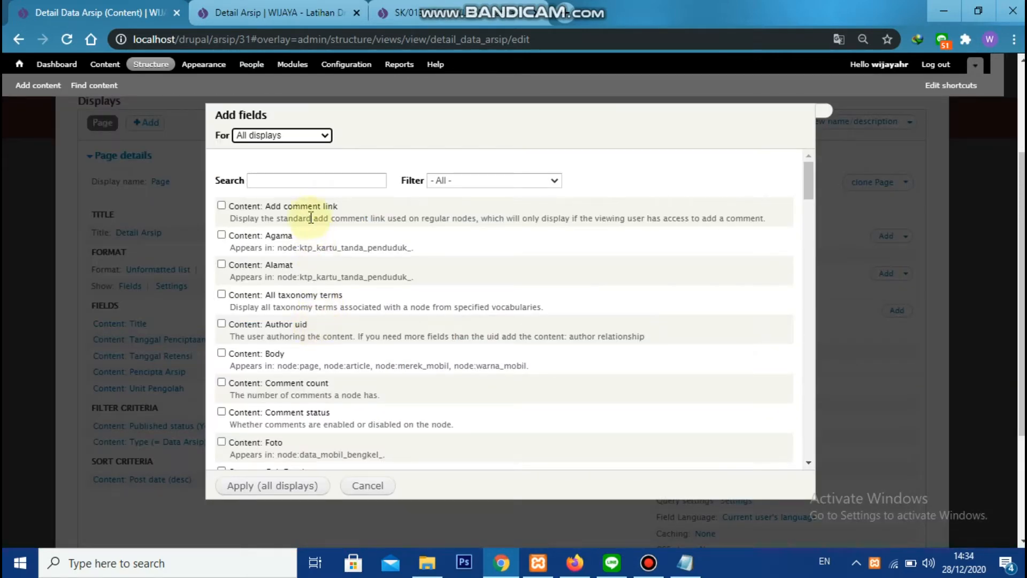
left_click(320, 183)
type("b")
key("BackSpace")
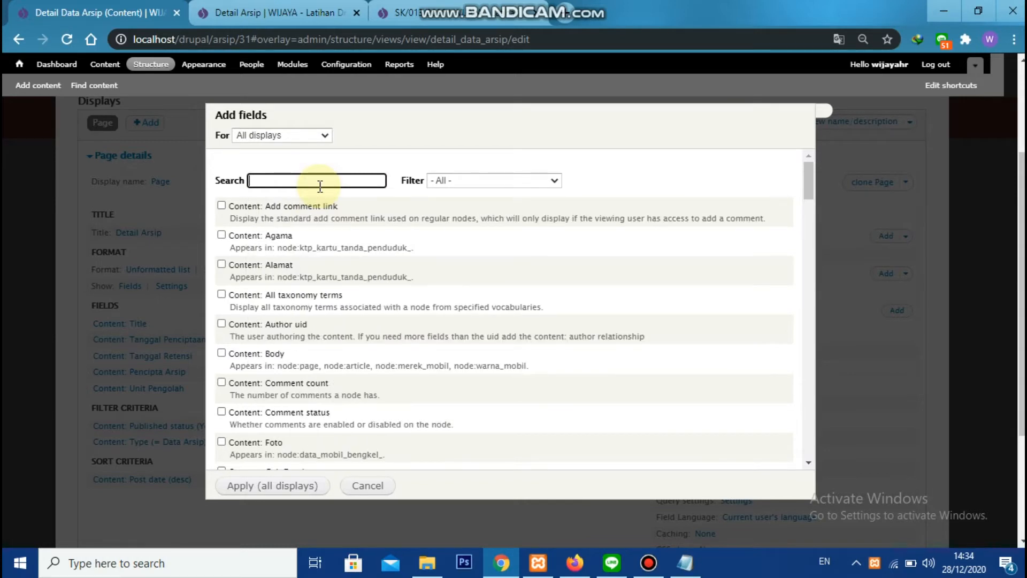
type("nama")
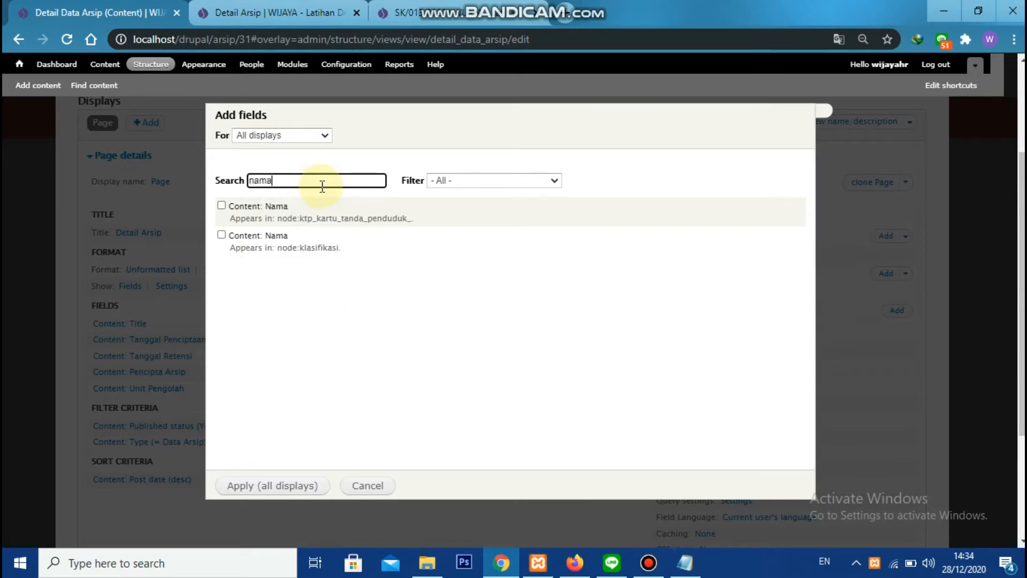
left_click(221, 235)
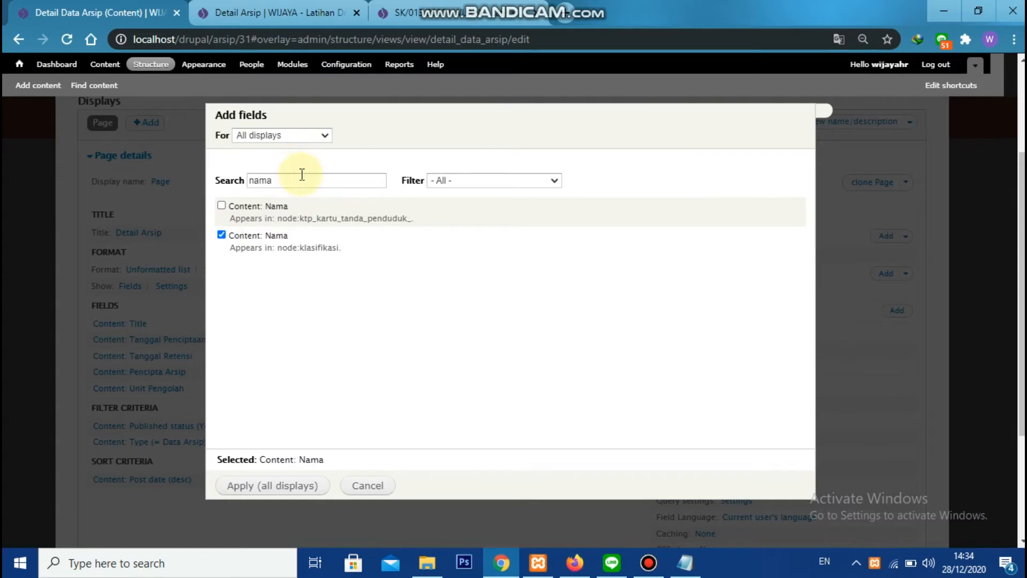
double_click(301, 176)
type("reten")
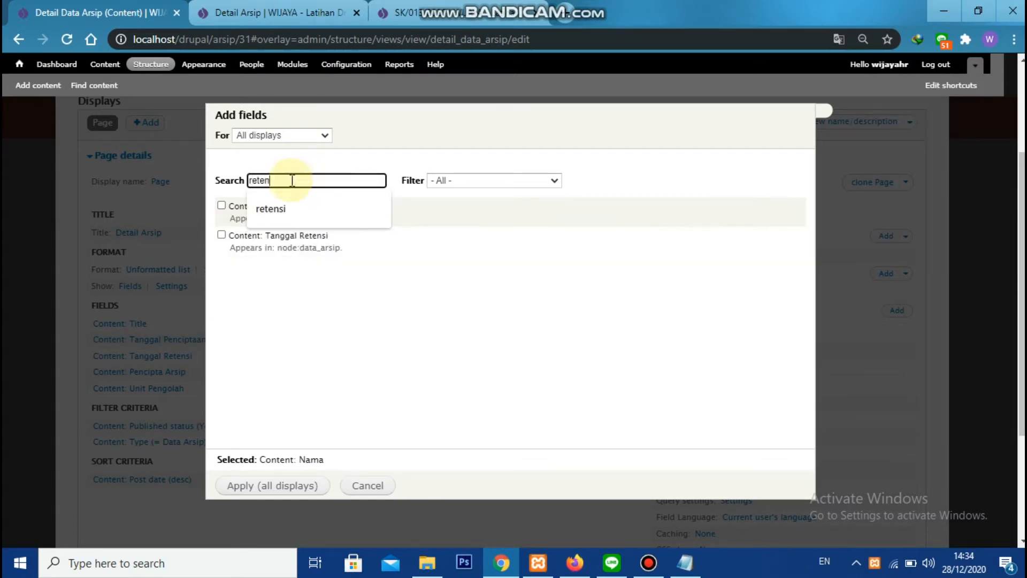
left_click(258, 277)
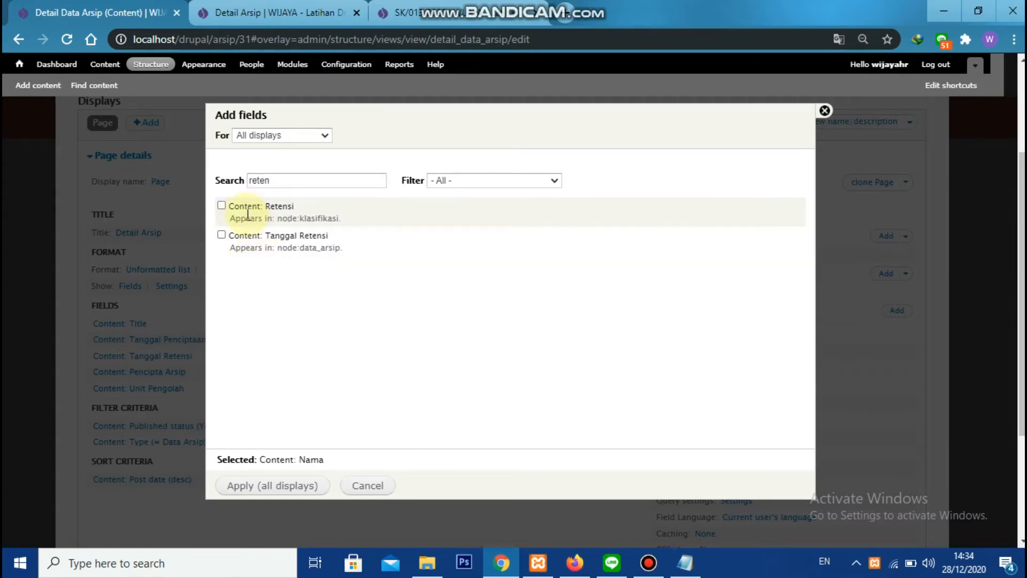
left_click(221, 205)
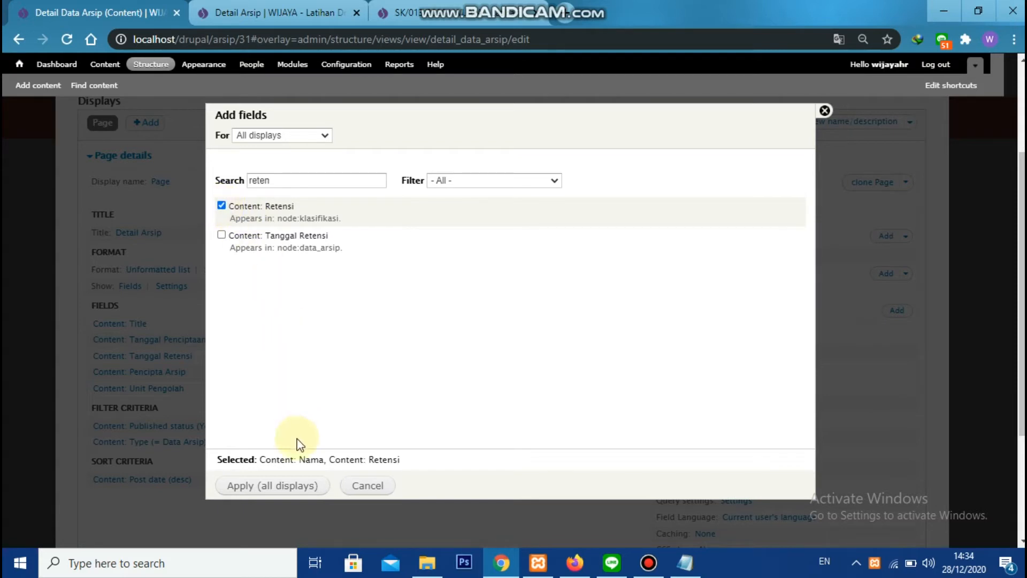
left_click(273, 485)
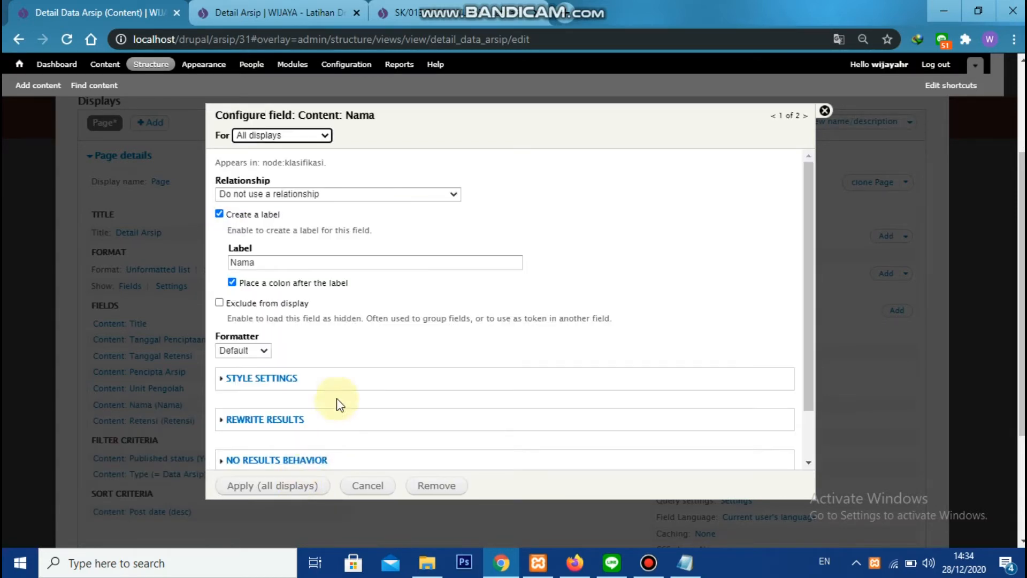
Configure Nama without a label, excluded from display, and using the relationship from field_ars_kode_klasifikasi
left_click(223, 214)
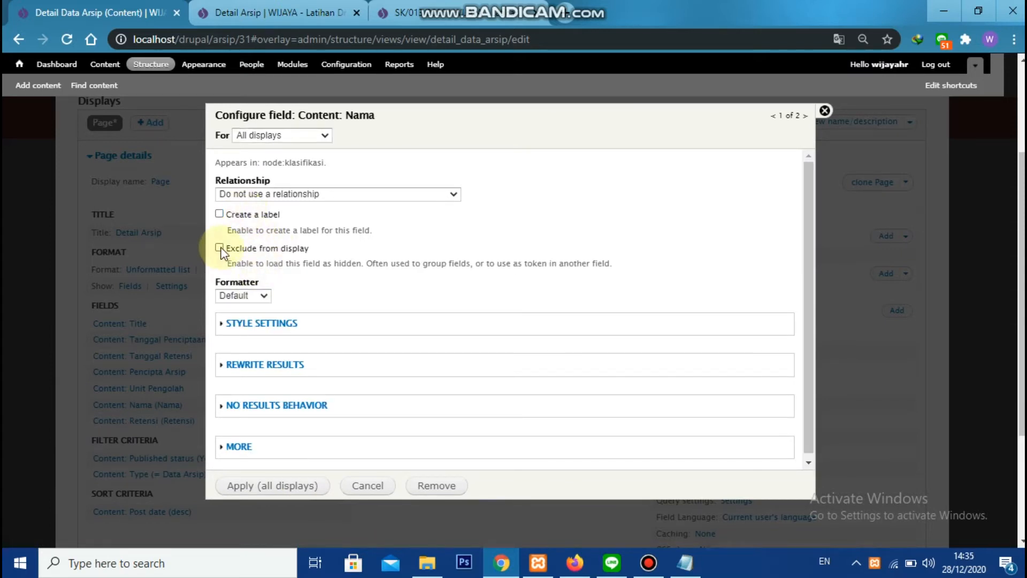
left_click(258, 194)
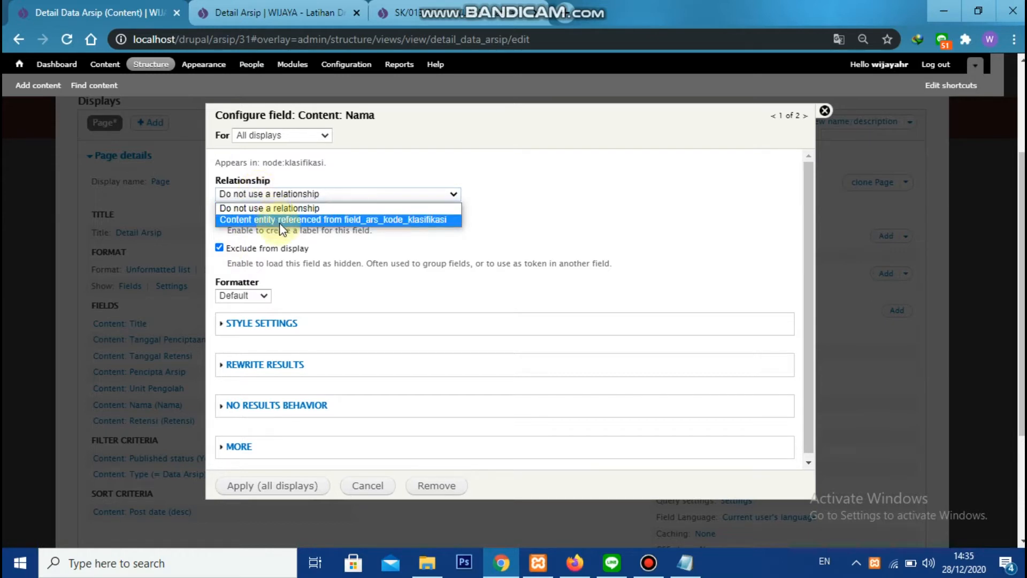
left_click(314, 220)
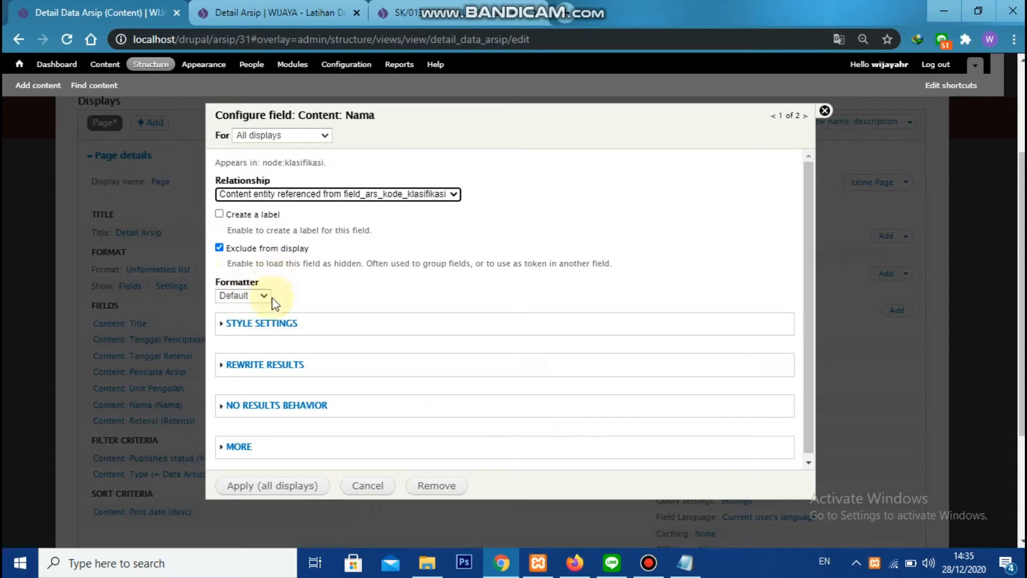
left_click(273, 486)
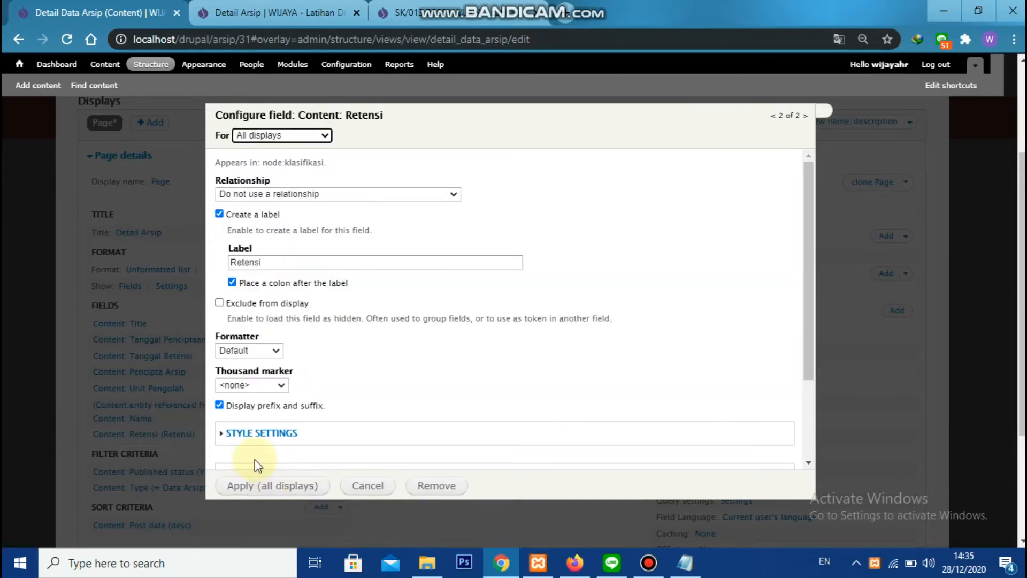
Configure Retensi with the field_ars_kode_klasifikasi relationship, no label and excluded from display, and save the view
left_click(271, 194)
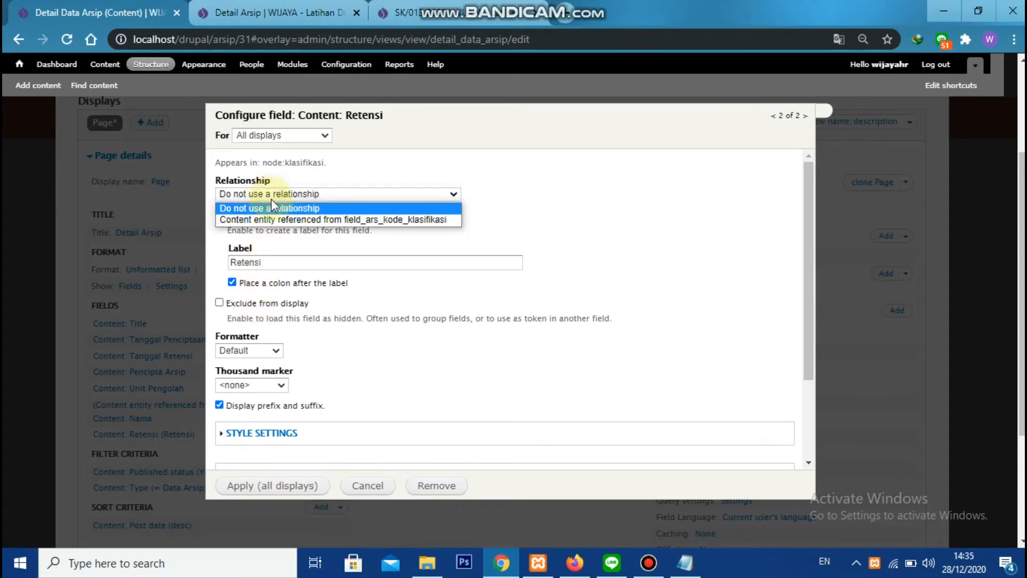
left_click(272, 216)
left_click(240, 216)
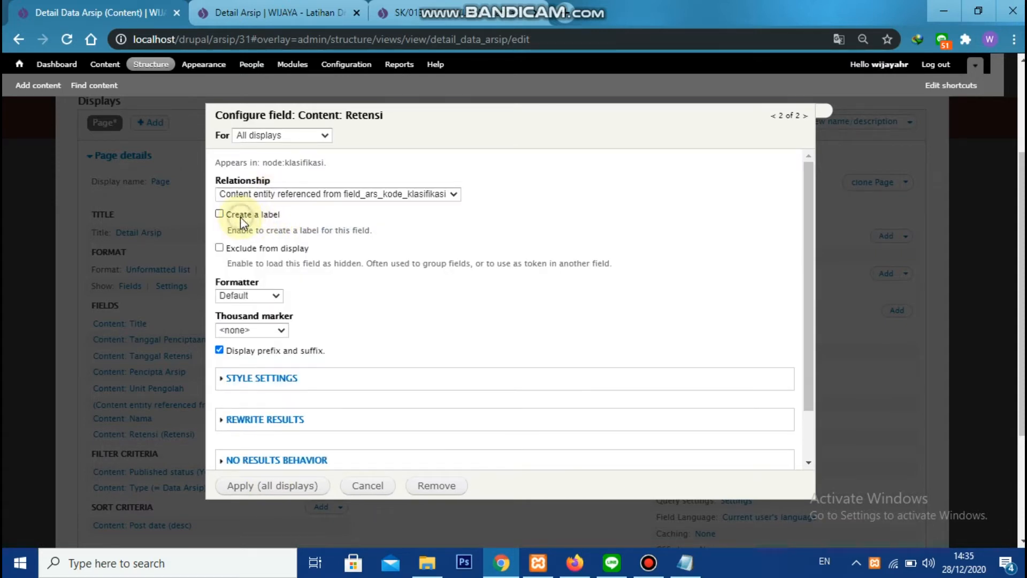
left_click(220, 248)
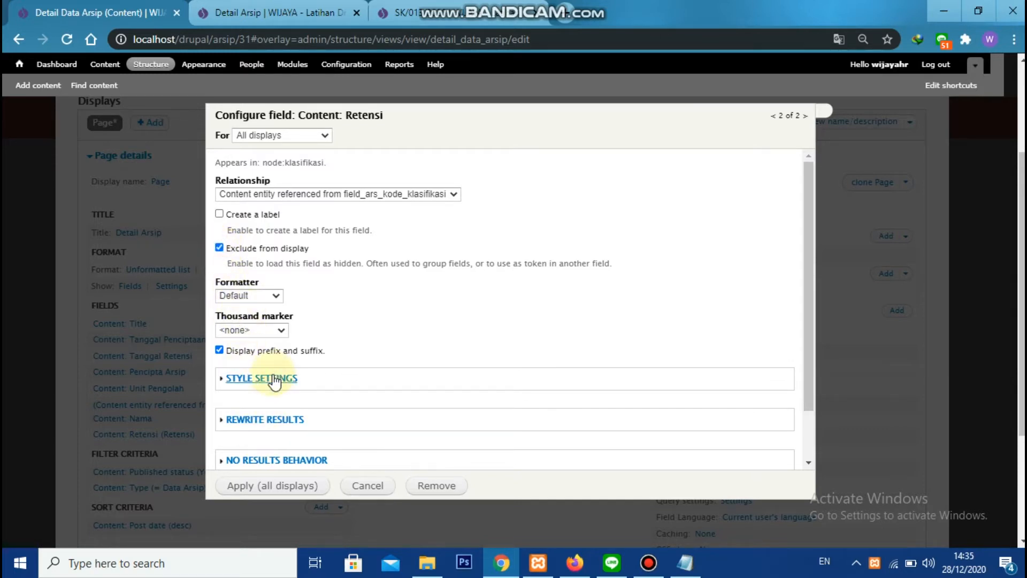
left_click(276, 487)
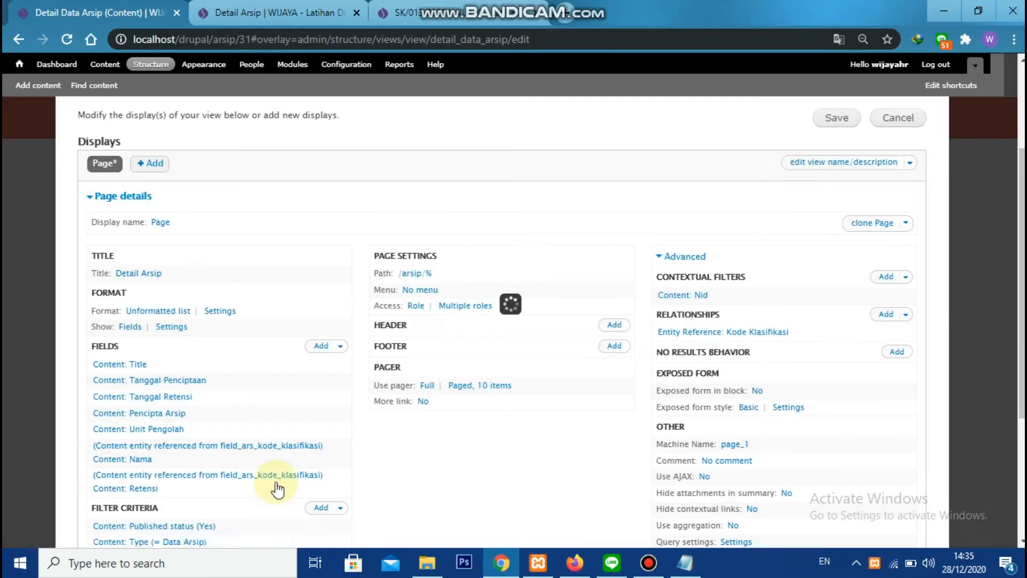
left_click(851, 122)
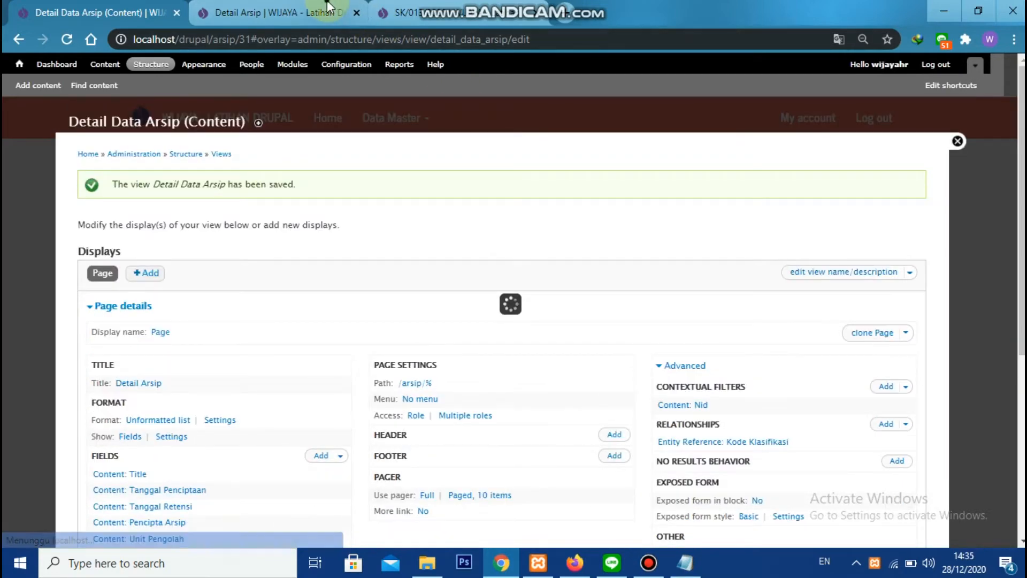
left_click(328, 7)
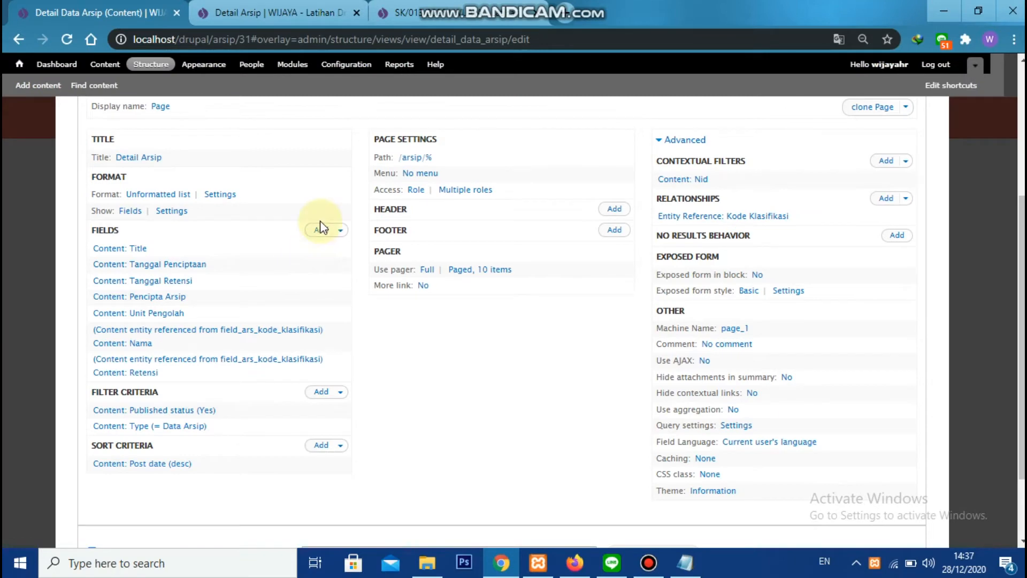
Add the data_arsip Kode Klasifikasi field to the view without a label and excluded from display
left_click(321, 230)
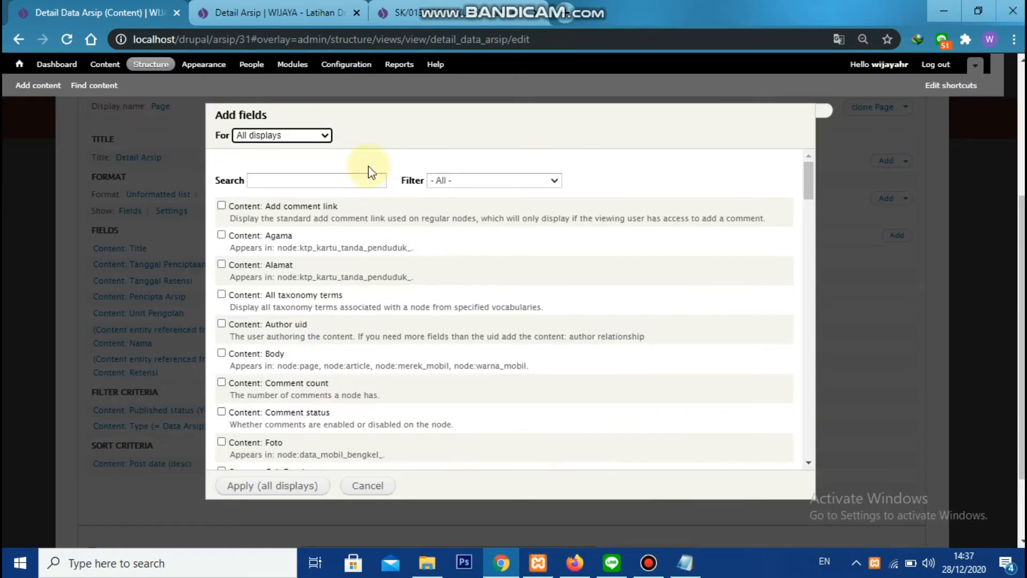
left_click(344, 180)
type("kode")
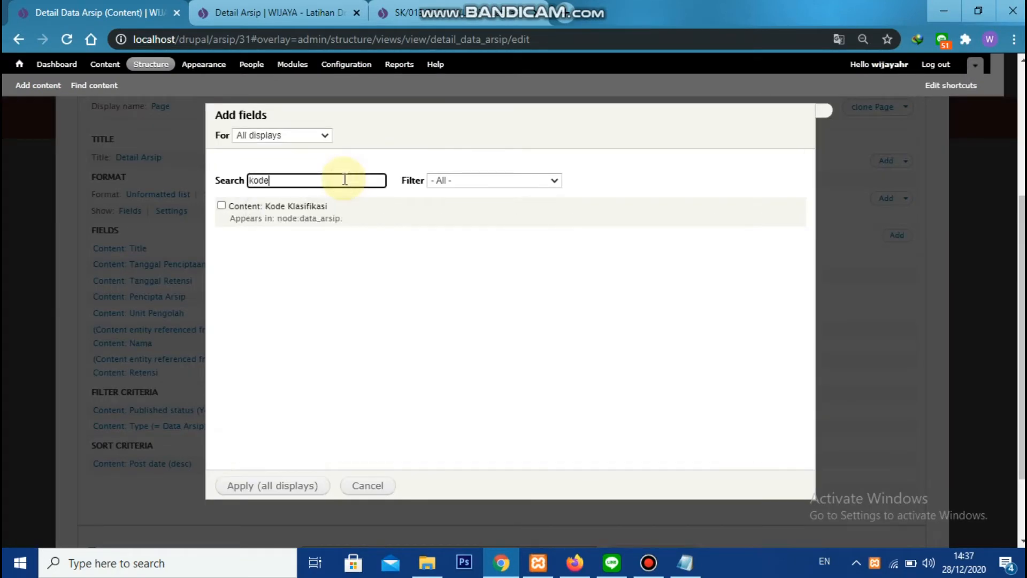
left_click(221, 206)
left_click(272, 486)
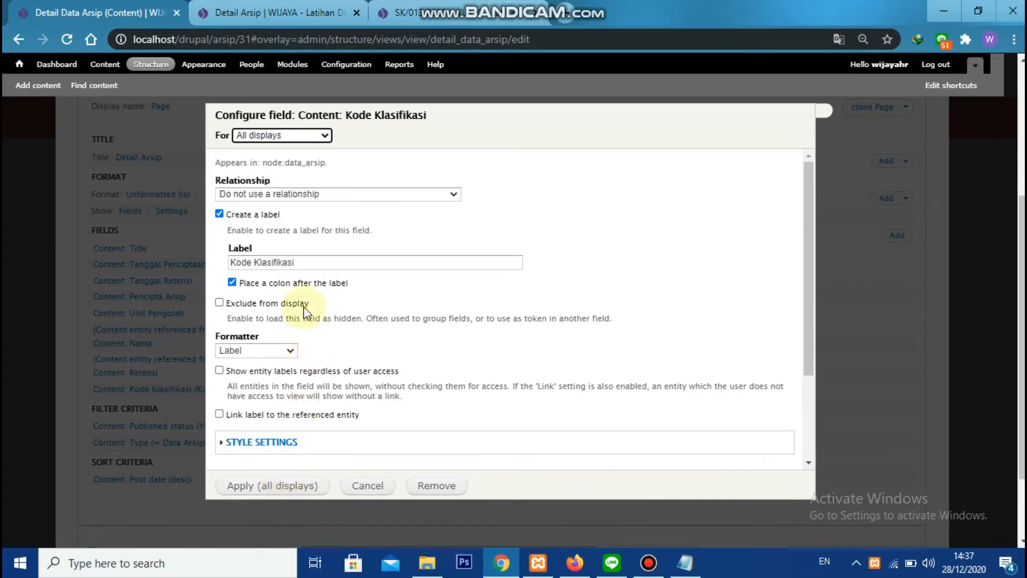
left_click(241, 215)
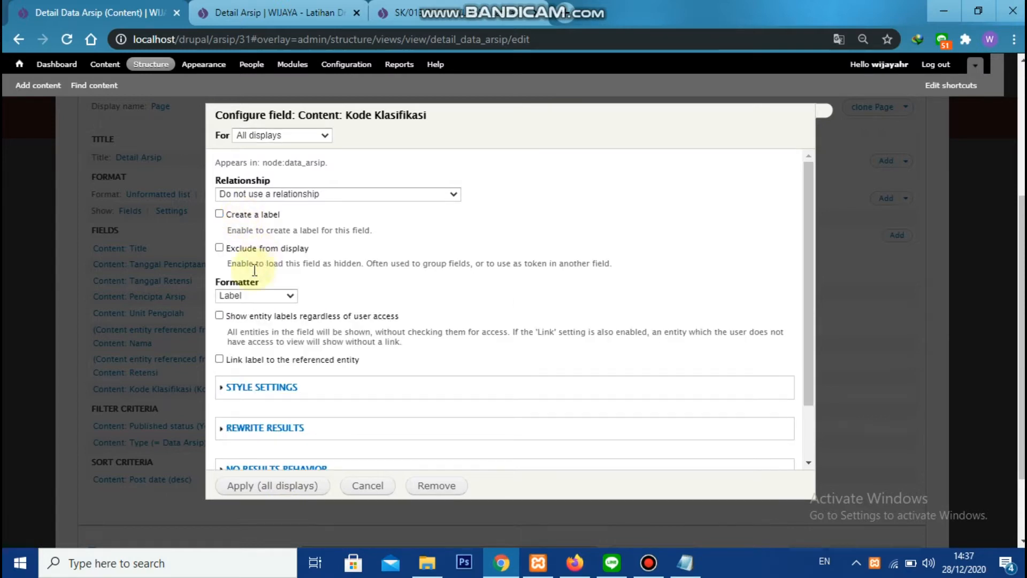
left_click(245, 251)
left_click(262, 485)
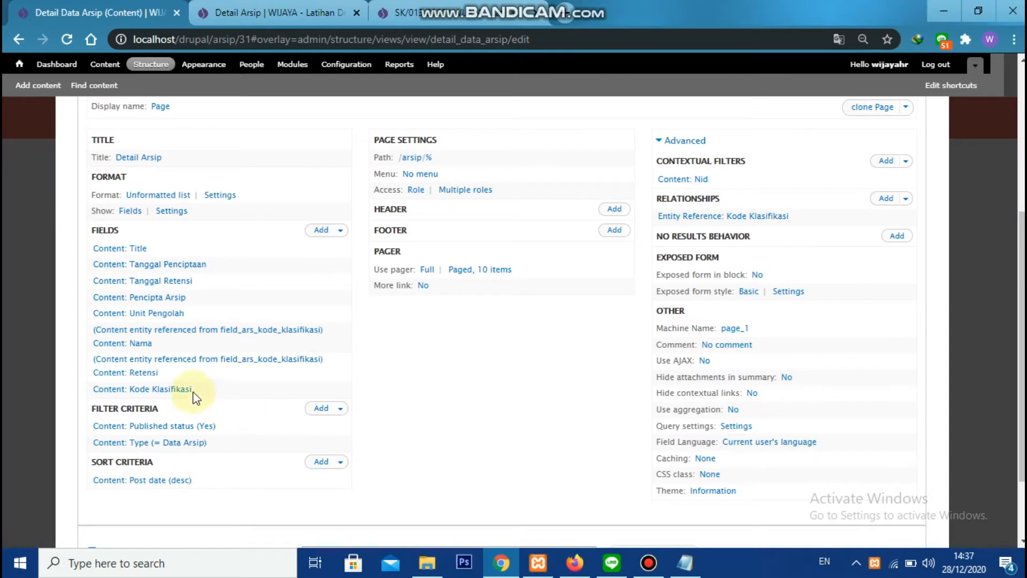
Rearrange the view's fields so that Kode Klasifikasi comes directly before the referenced Nama field
left_click(342, 231)
left_click(320, 248)
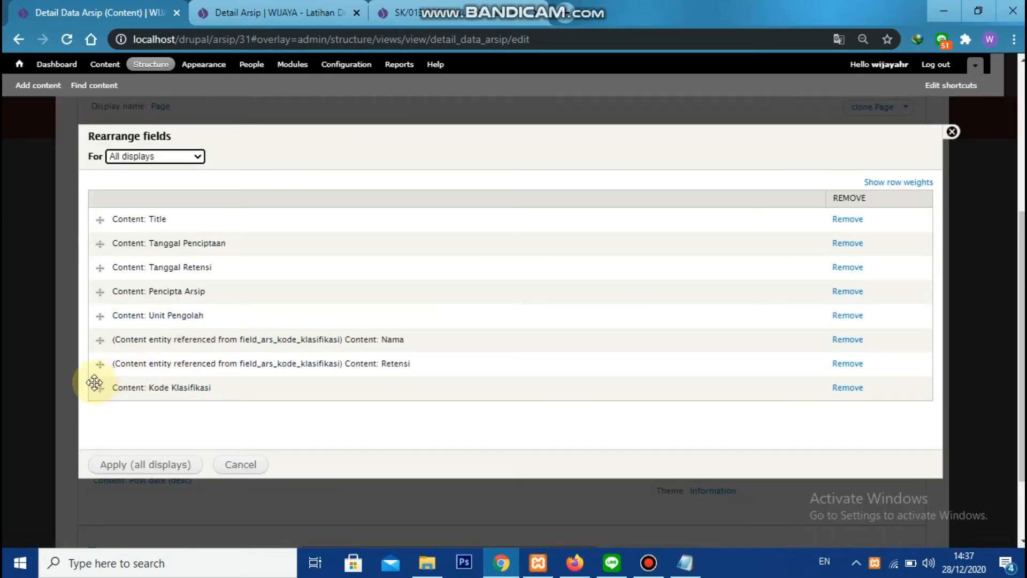
left_click_drag(94, 382, 99, 339)
left_click(130, 464)
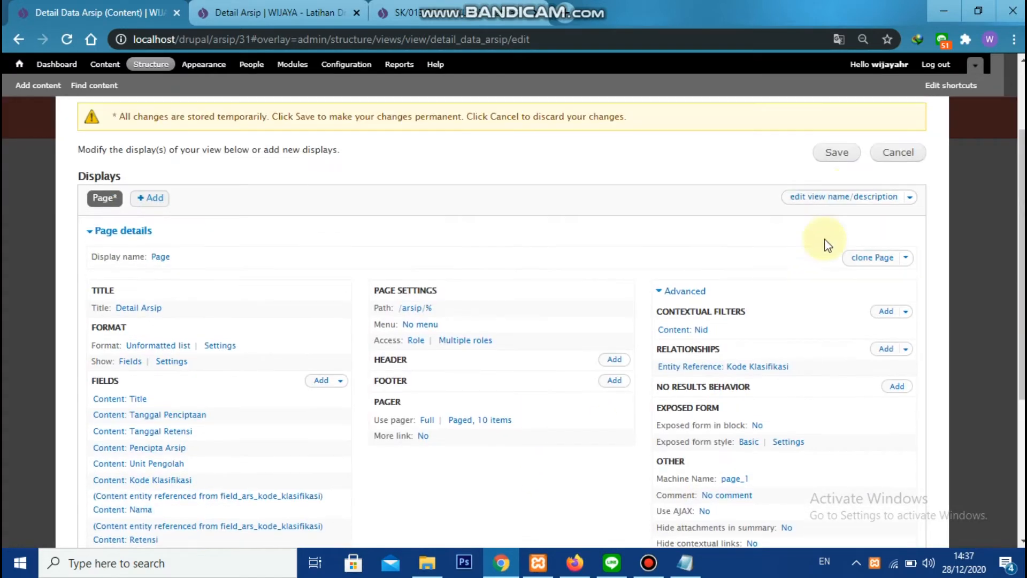
Save the Detail Data Arsip view and reload the Detail Arsip page to check it
left_click(850, 155)
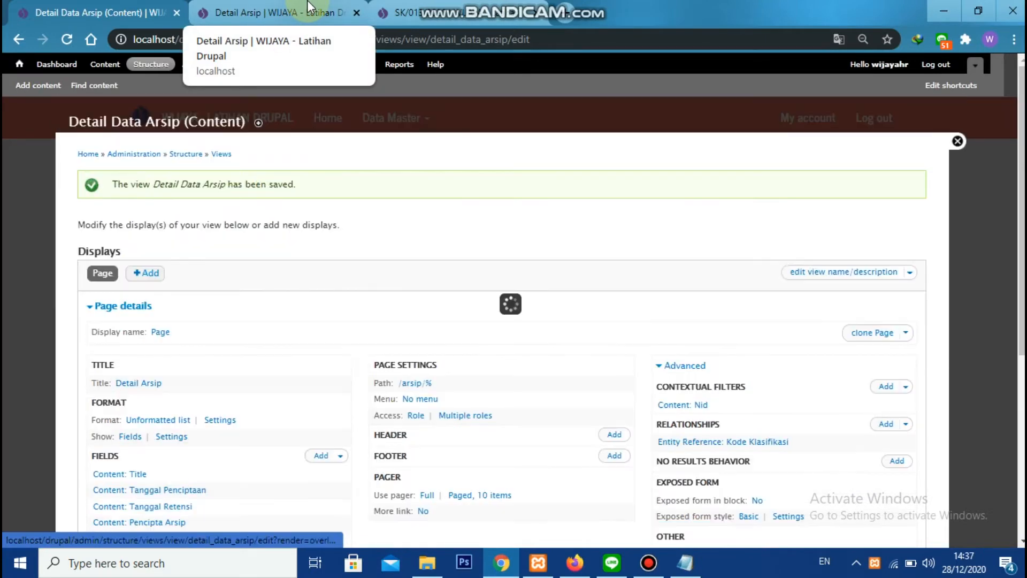
left_click(309, 6)
left_click(60, 42)
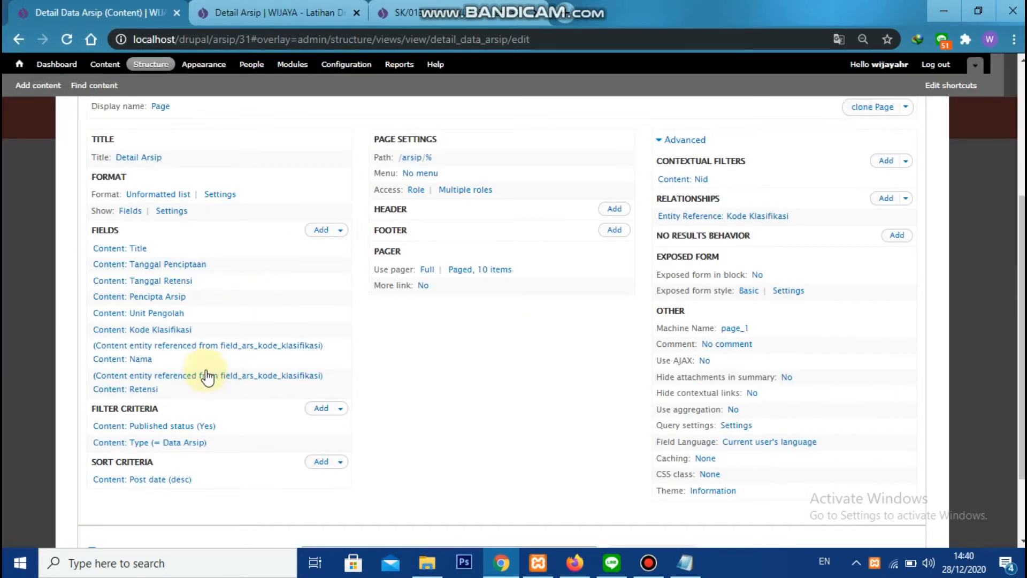
Add a Global: Custom text field to the Detail Data Arsip view without a label
left_click(321, 230)
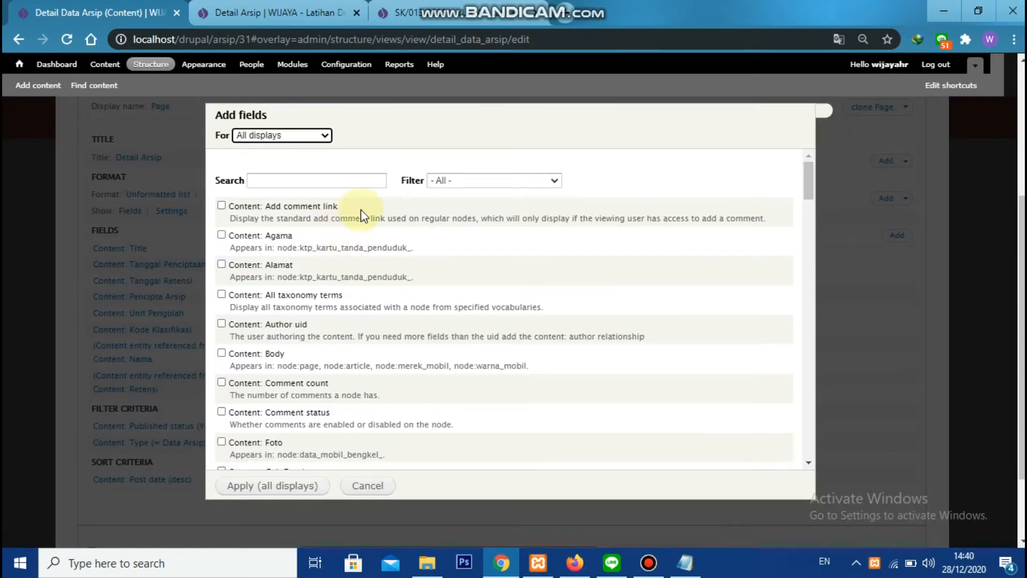
left_click(436, 180)
left_click(465, 238)
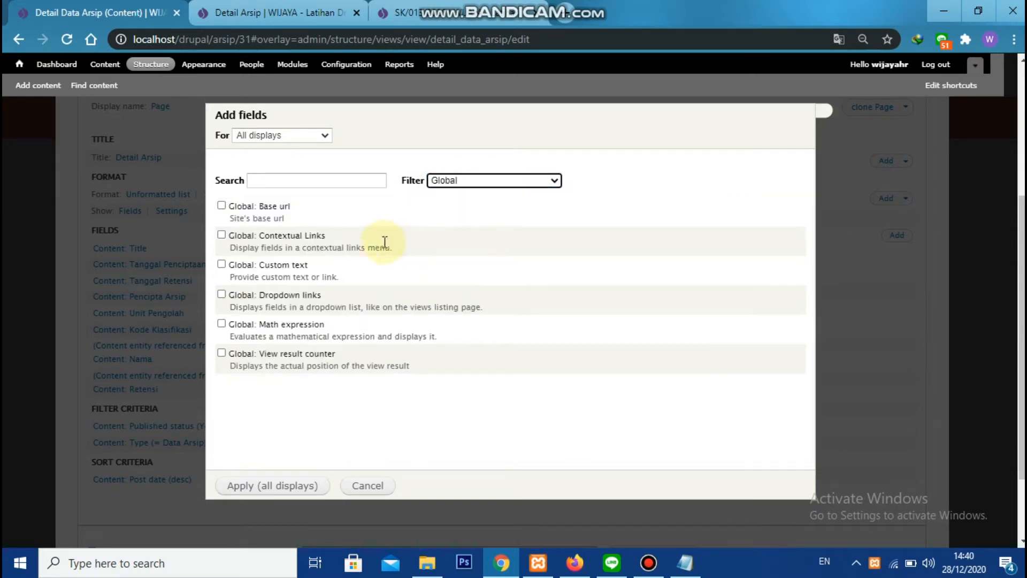
left_click(222, 264)
left_click(285, 486)
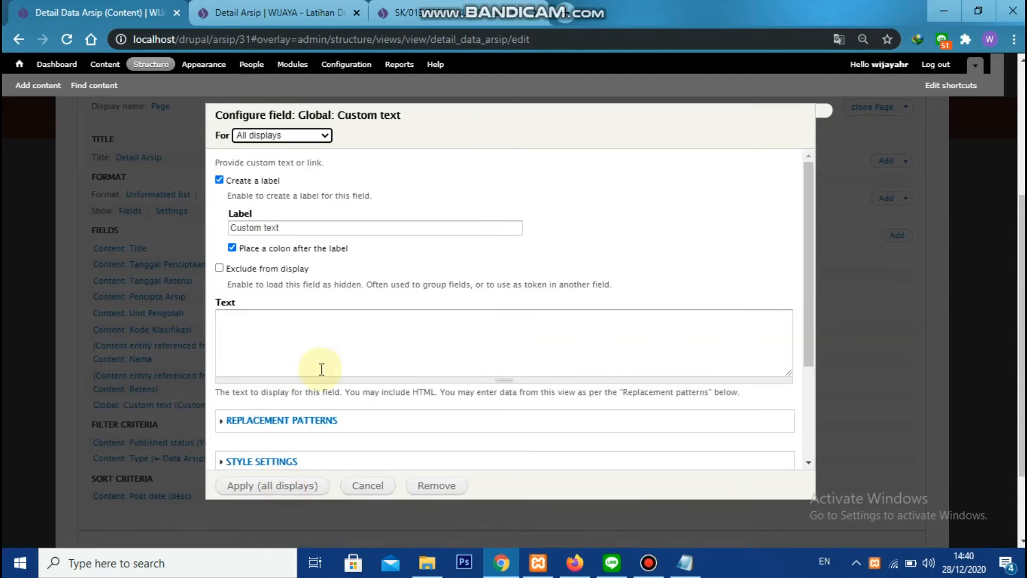
left_click(266, 181)
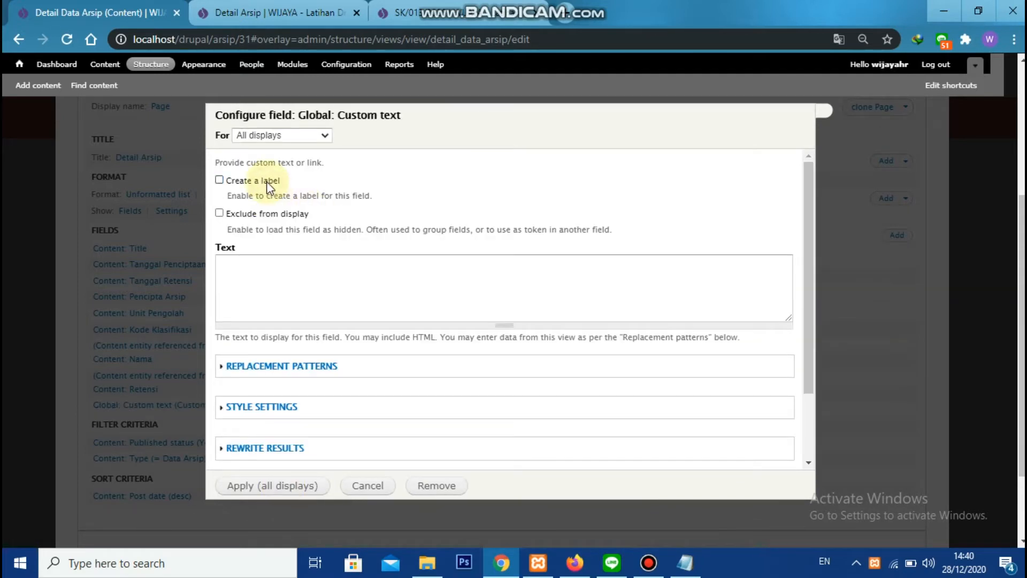
Paste the HTML panel template copied from Notepad into the custom text field's text
left_click(360, 277)
key("alt+Tab")
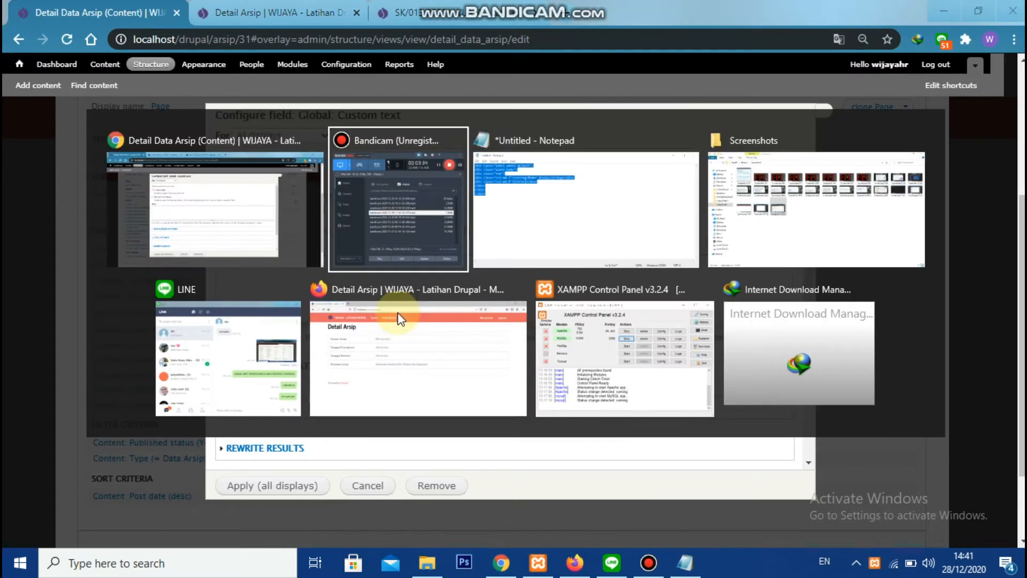
key("alt+Tab")
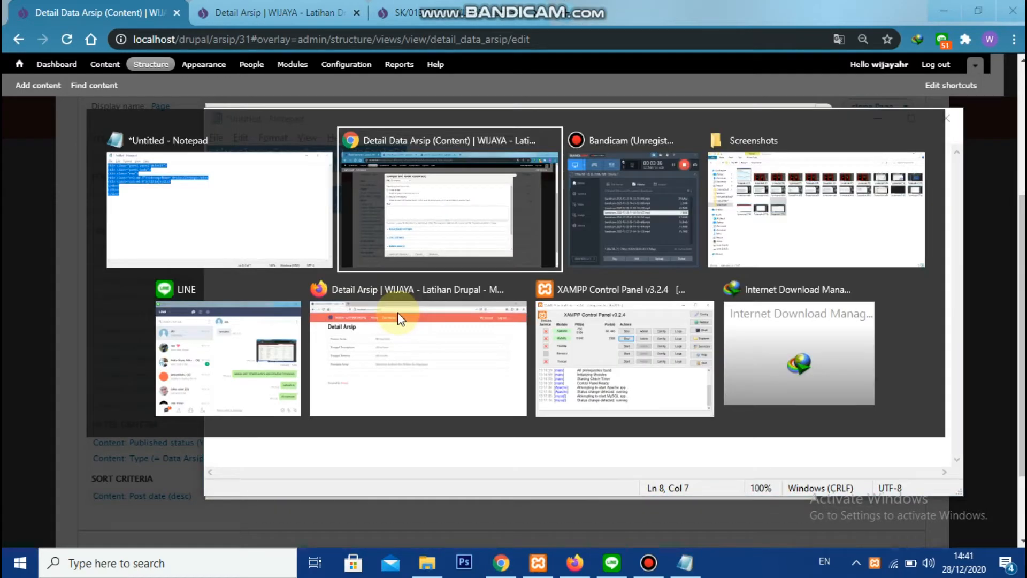
key("ctrl+v")
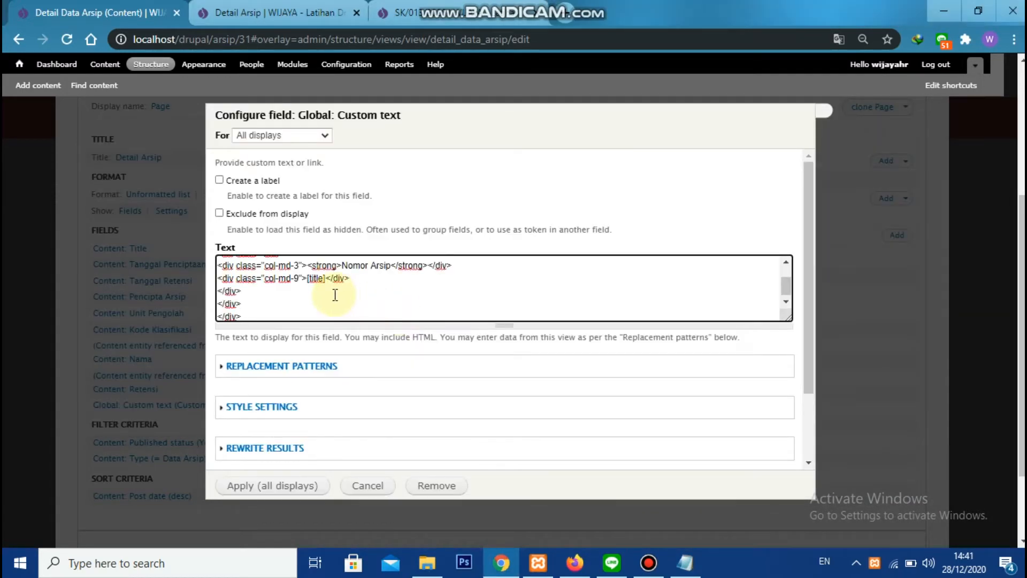
Replace the Nomor Arsip heading in the pasted HTML with Kode Klasifikasi
scroll(342, 297, "up", 1)
type("Kode Klas")
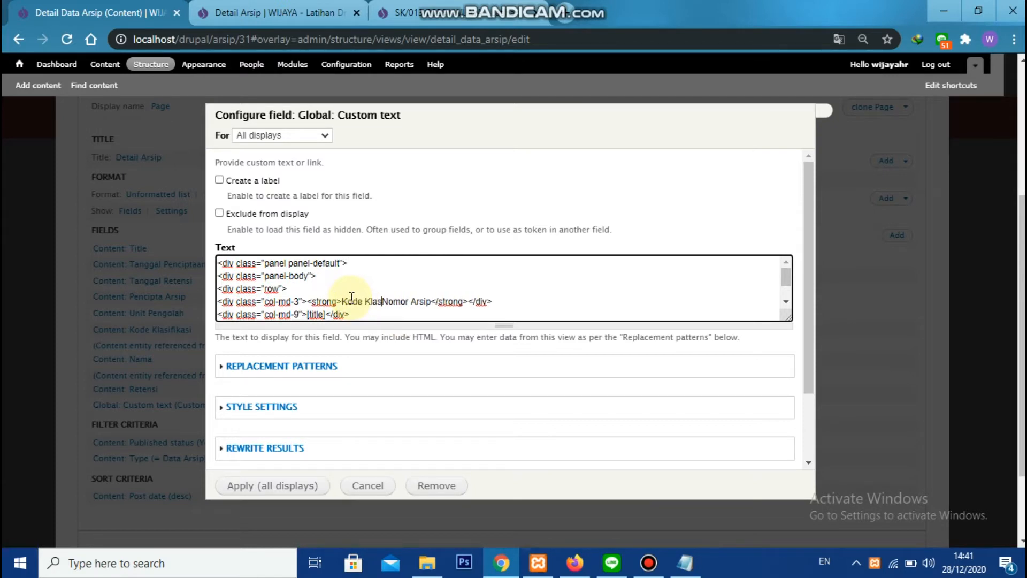
type("ifikas")
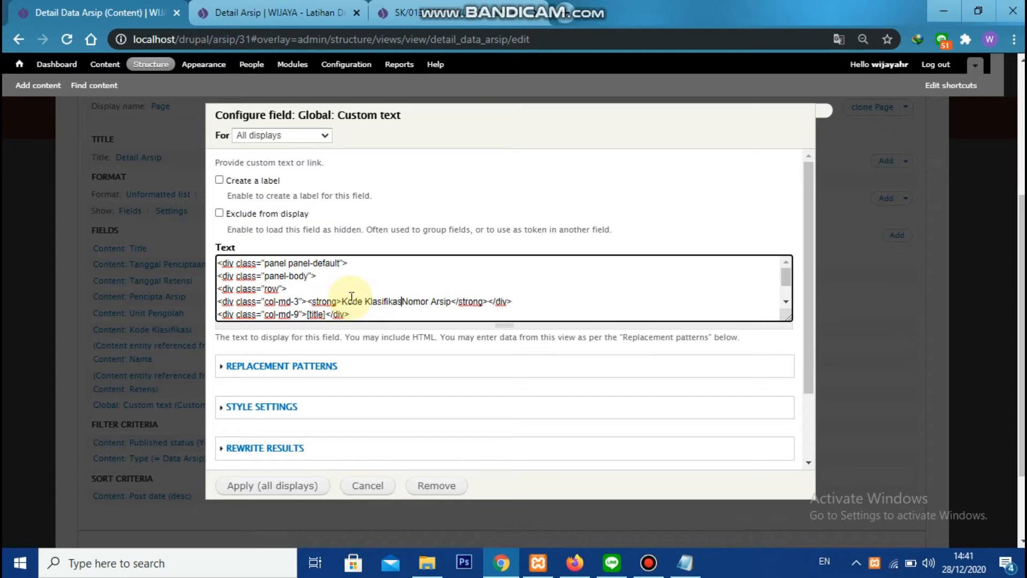
key("Delete")
key("Delete")
key("Delete")
key("Delete")
key("Delete")
key("Delete")
key("Delete")
key("Delete")
key("Delete")
key("Delete")
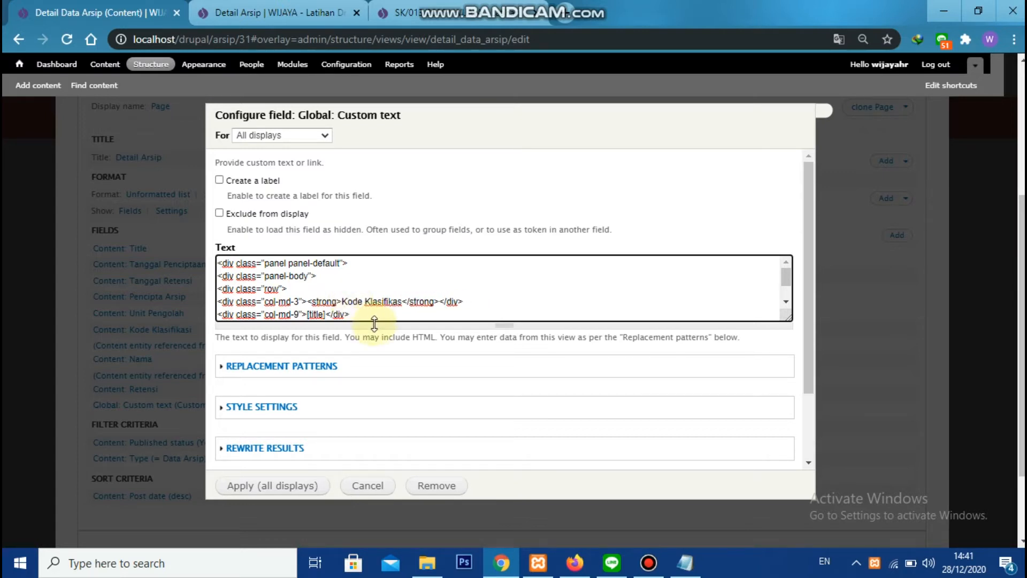
type("i")
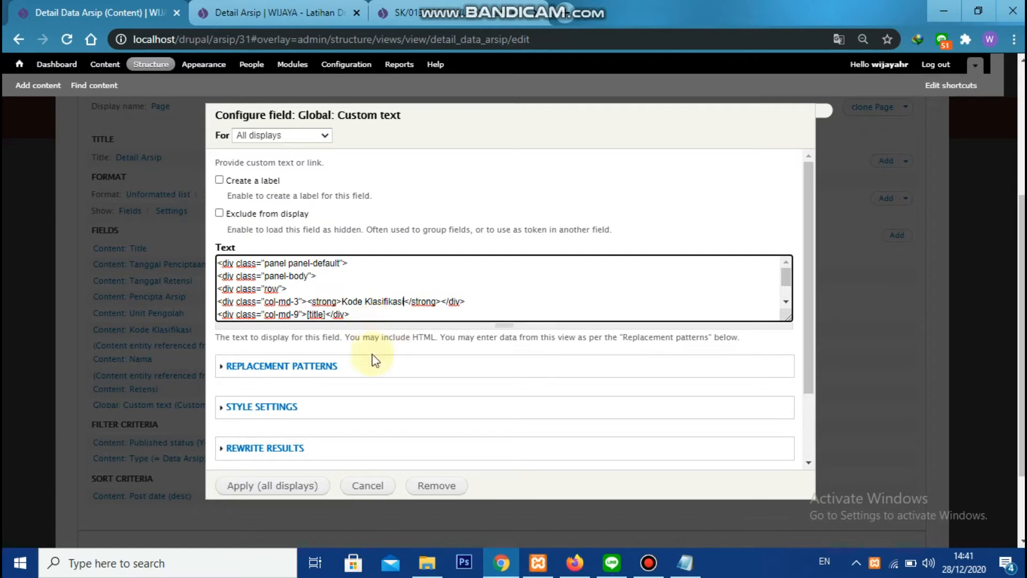
Replace the title token in the custom text with [field_ars_kode_klasifikasi] and apply the field to all displays
left_click(292, 368)
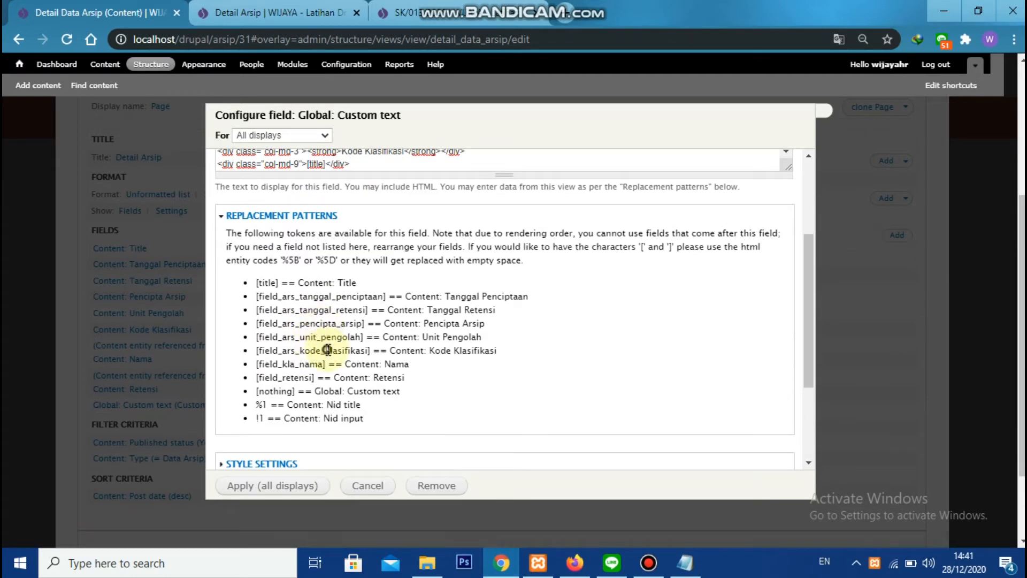
double_click(327, 350)
key("ctrl+c")
scroll(332, 331, "up", 2)
double_click(315, 239)
key("ctrl+v")
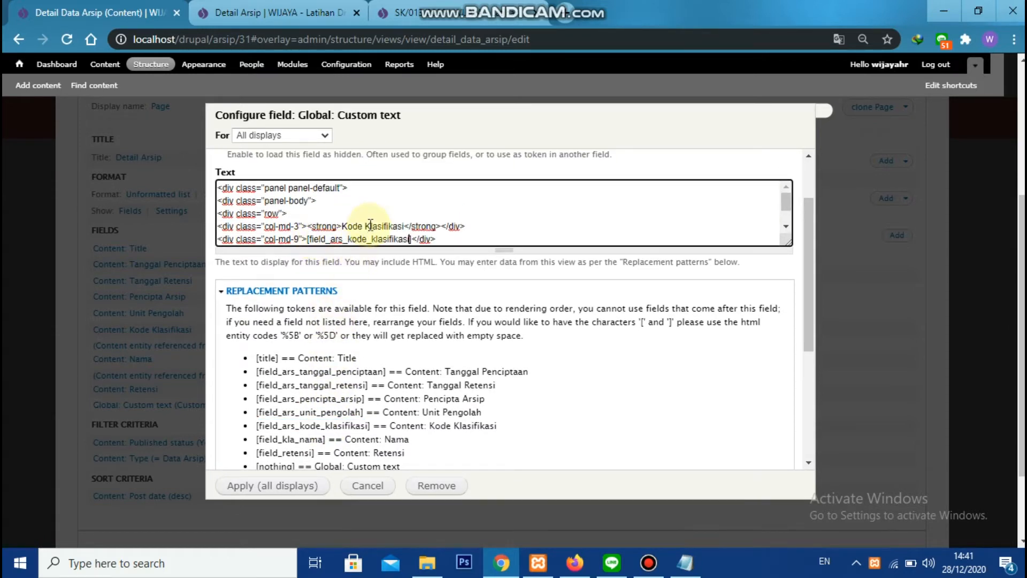
scroll(412, 230, "down", 2)
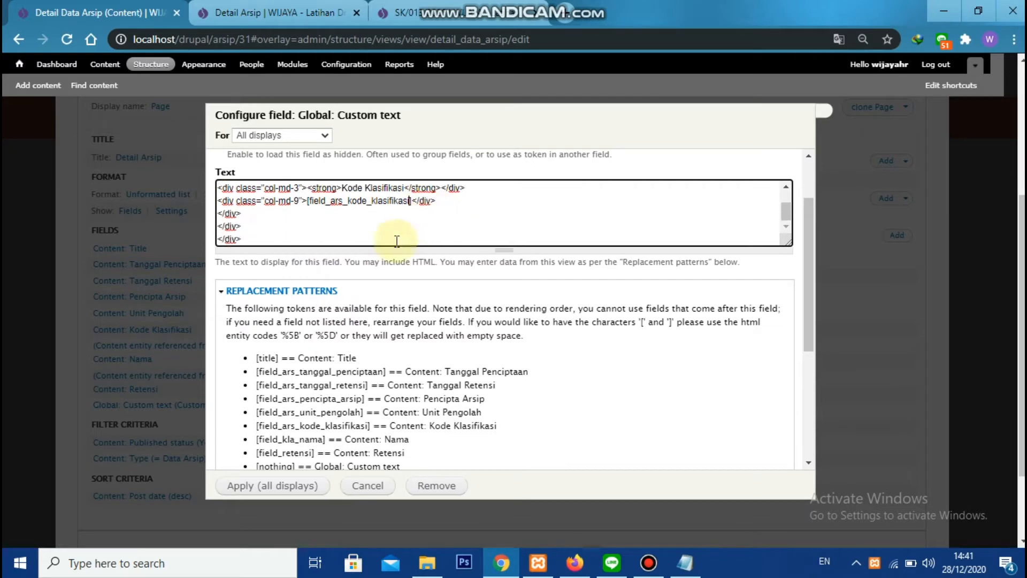
scroll(333, 394, "down", 3)
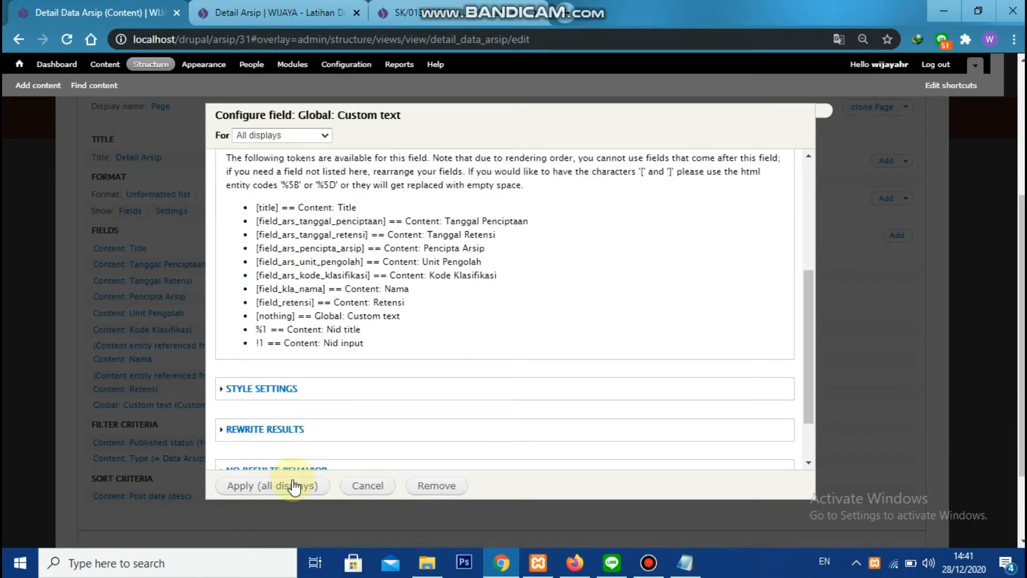
left_click(293, 486)
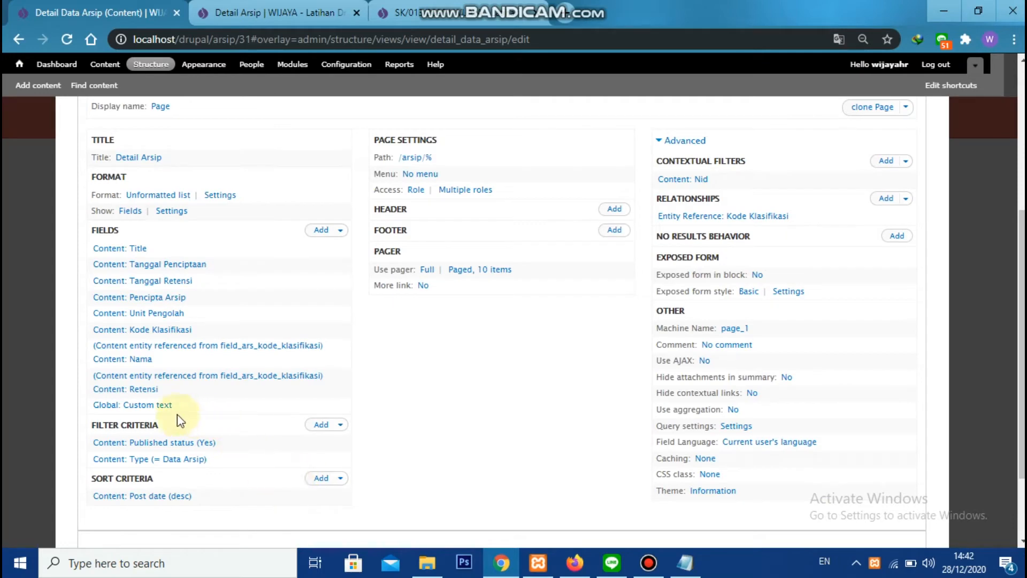
Extend the Kode Klasifikasi custom text with two hyphen-separated token brackets and fill the first as [field_kla_nama]
left_click(150, 405)
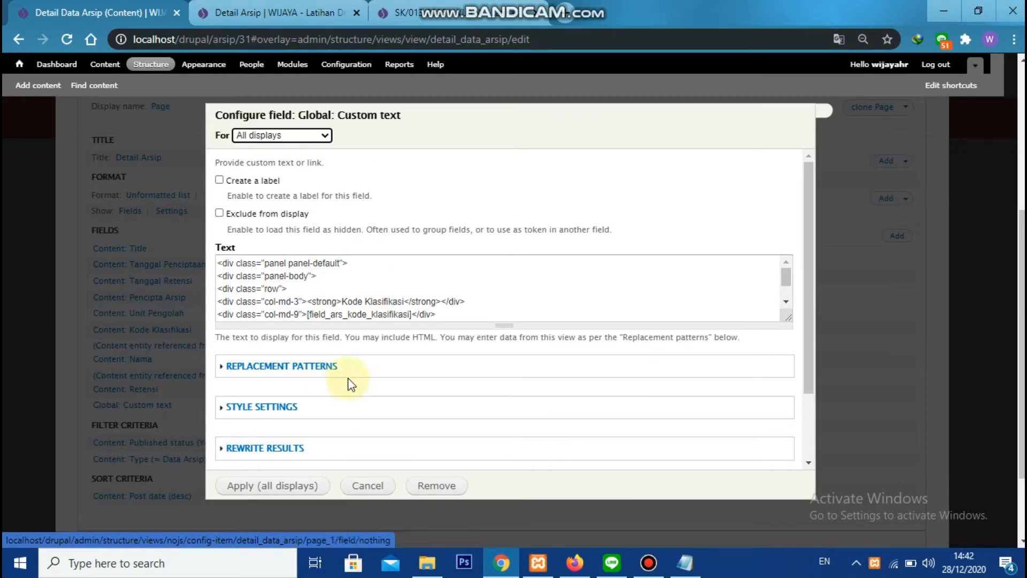
left_click(479, 316)
scroll(474, 311, "down", 1)
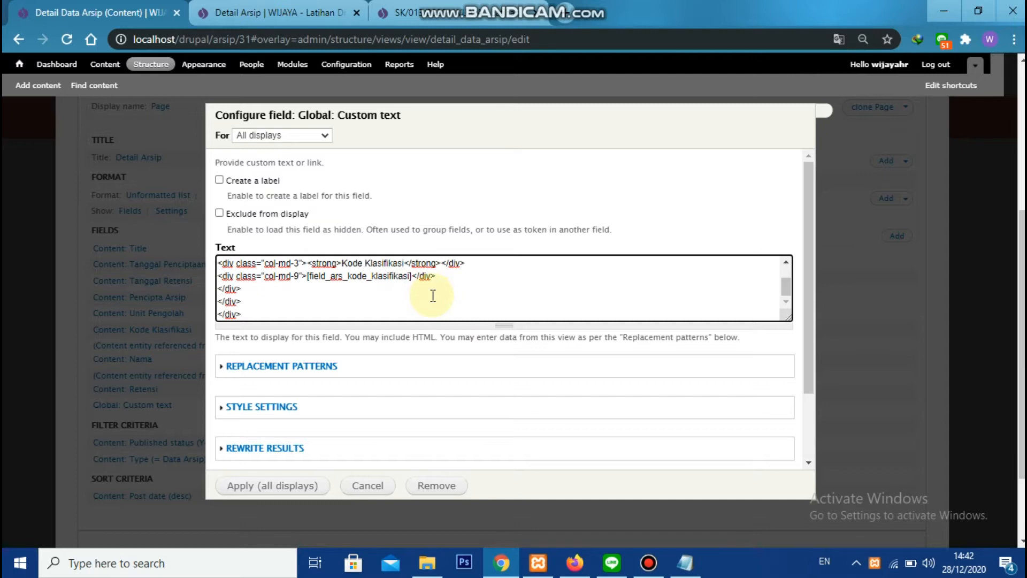
type("- [] - [")
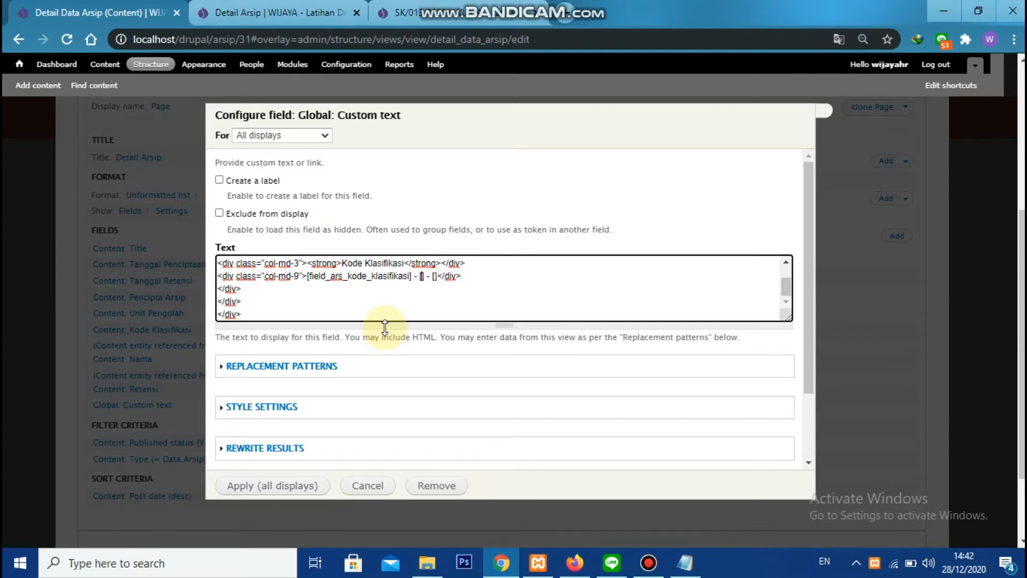
left_click(271, 366)
scroll(347, 378, "down", 3)
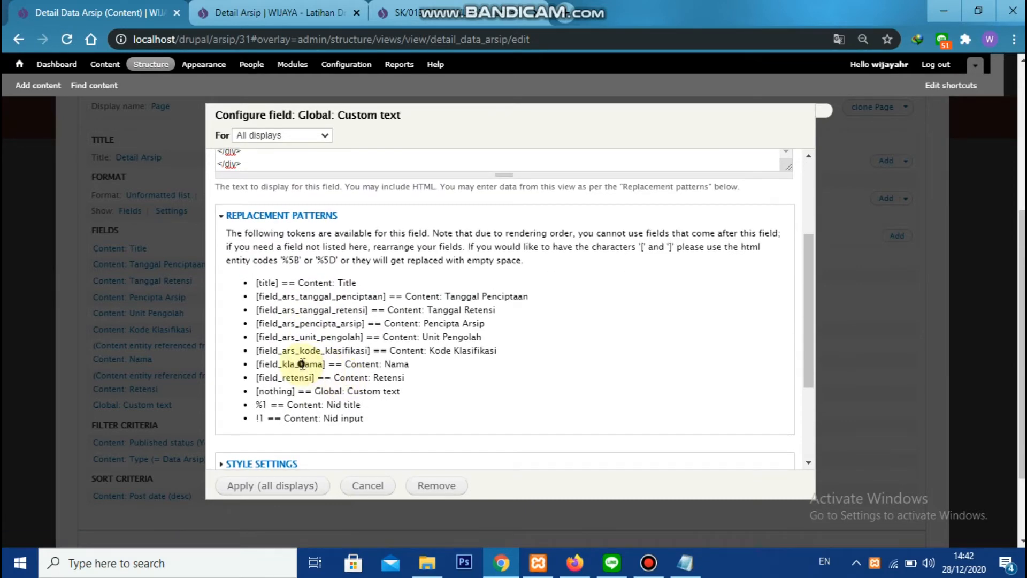
double_click(302, 365)
key("ctrl+c")
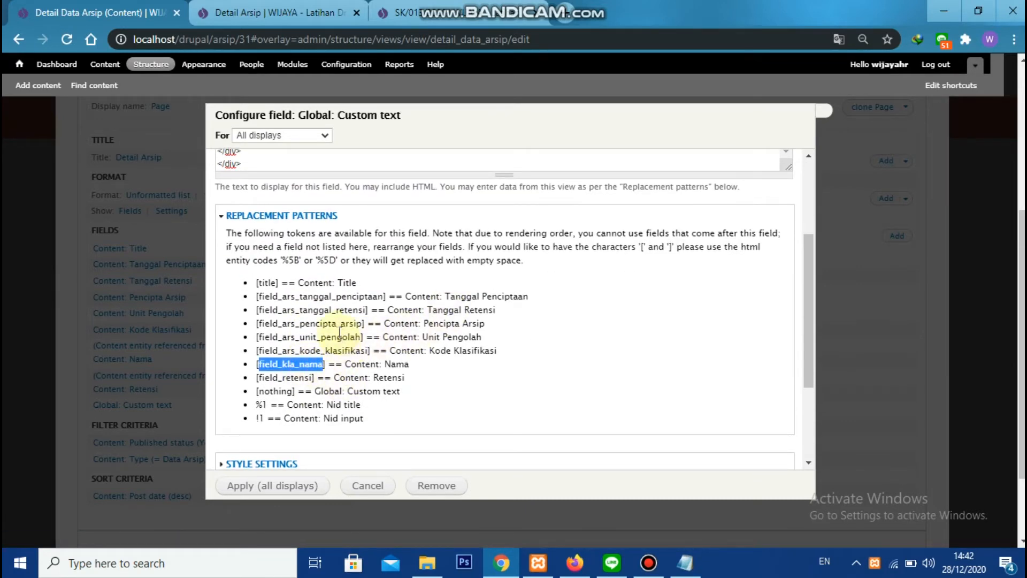
scroll(380, 302, "up", 3)
left_click(421, 276)
key("ctrl+v")
Fill the remaining empty brackets in the custom text as [field_retensi] and apply the field to all displays
scroll(381, 324, "down", 3)
scroll(332, 332, "down", 3)
scroll(294, 342, "up", 2)
double_click(284, 309)
key("ctrl+c")
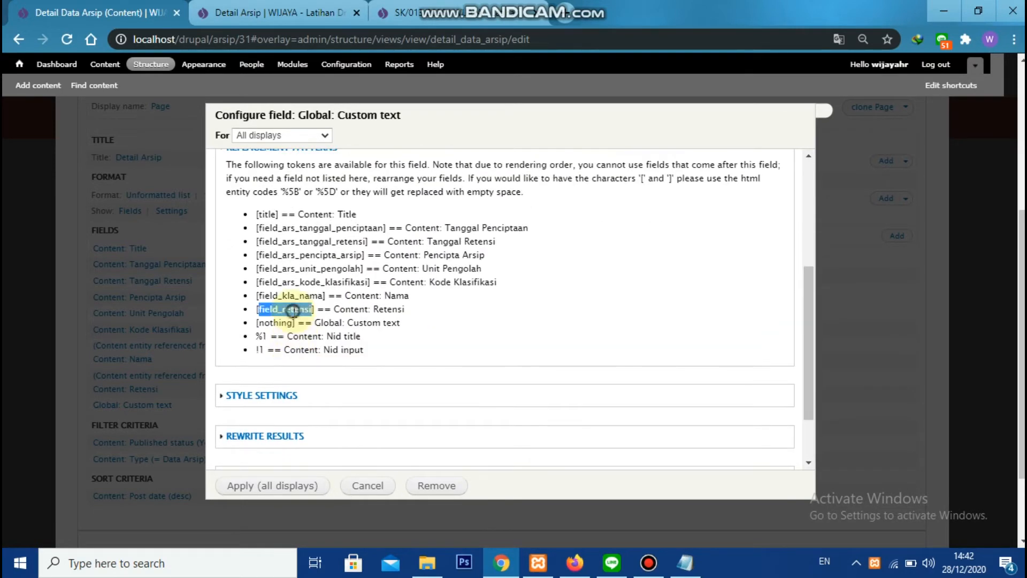
scroll(449, 300, "up", 4)
left_click(496, 275)
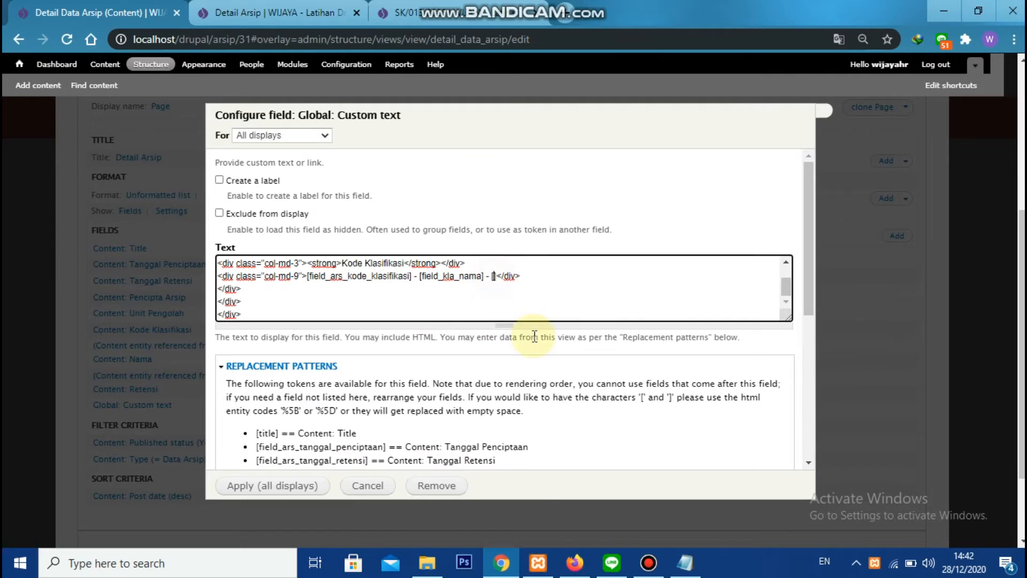
key("ctrl+v")
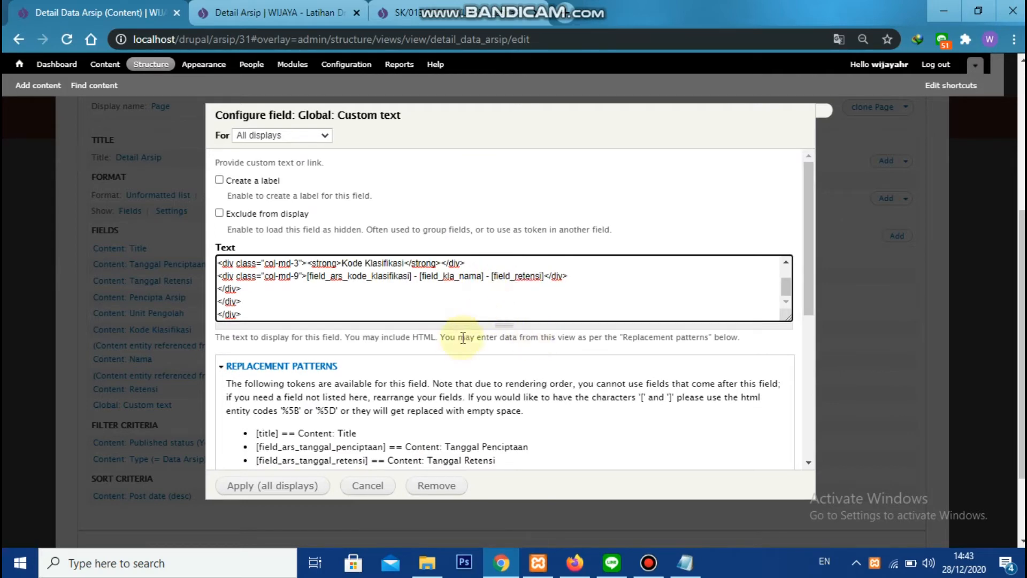
scroll(452, 374, "down", 5)
left_click(294, 487)
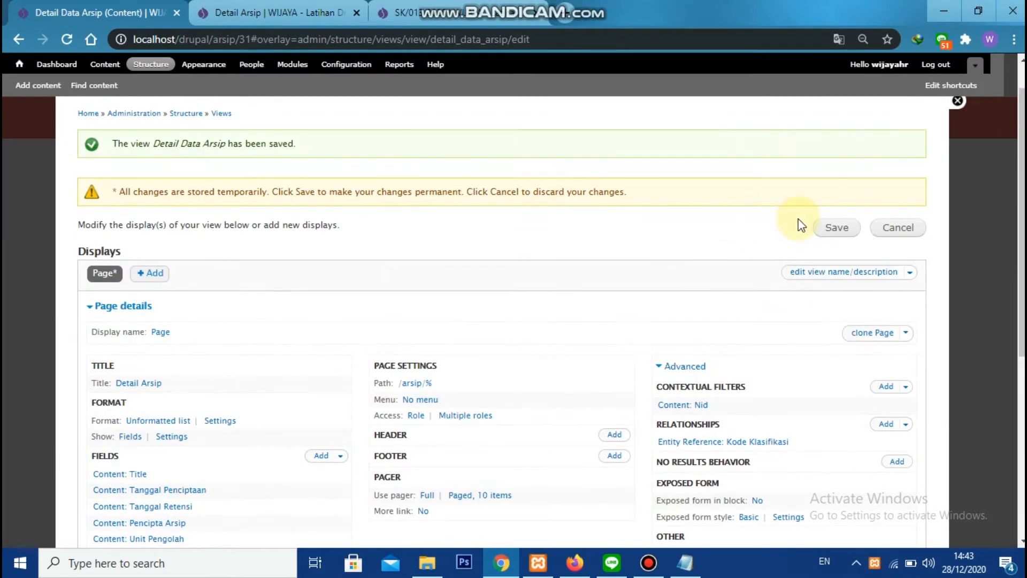
Save the view and reload the Detail Arsip page to check the Kode Klasifikasi row
left_click(836, 229)
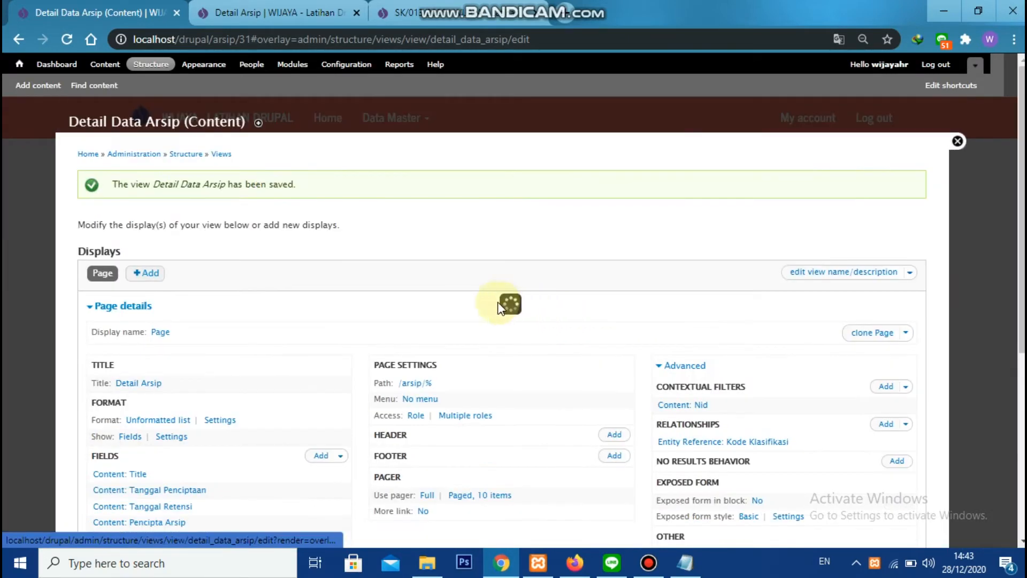
left_click(300, 12)
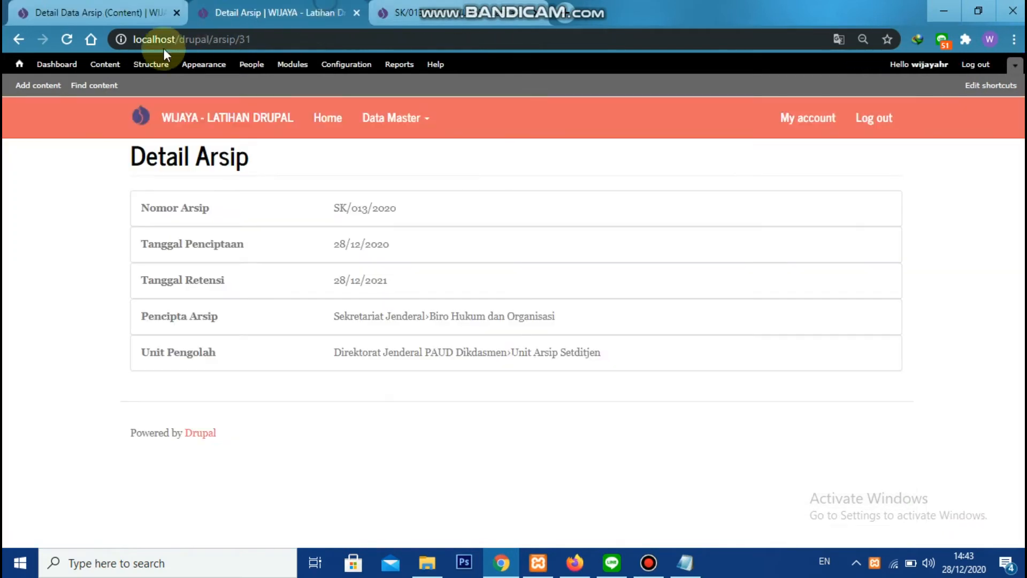
left_click(69, 31)
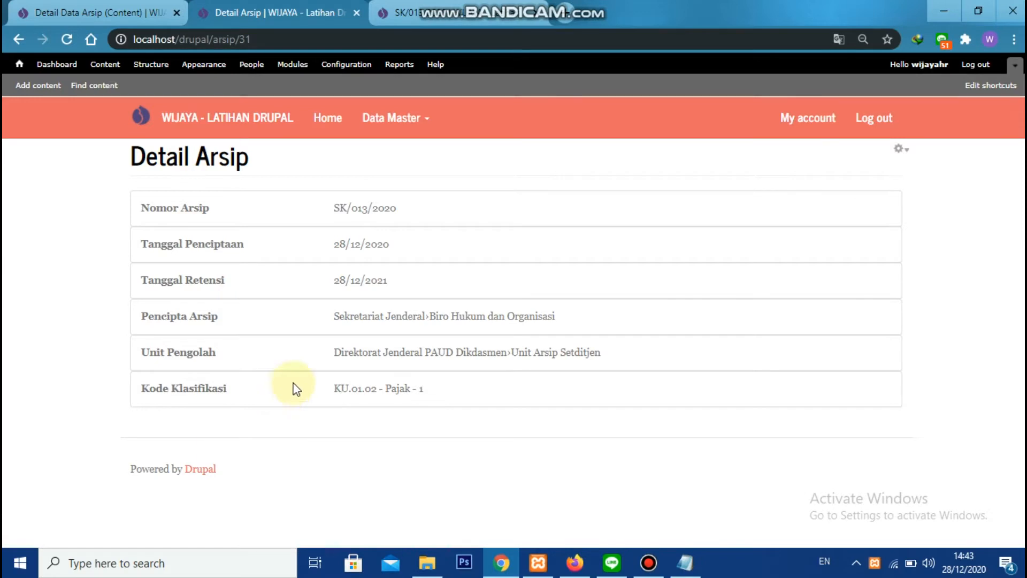
Return to the Detail Data Arsip view and add the Content: Uraian field
left_click(67, 11)
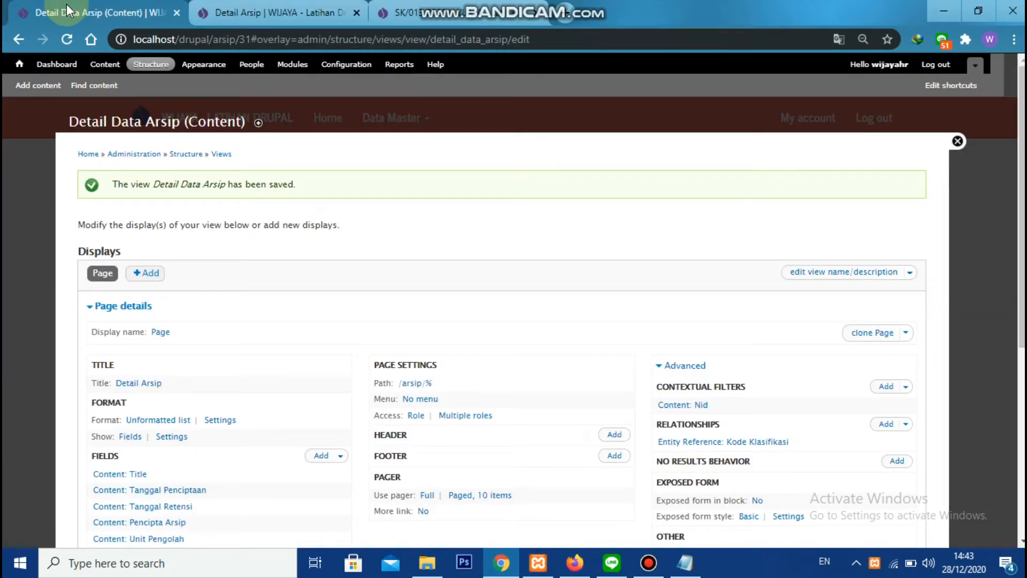
scroll(239, 313, "down", 2)
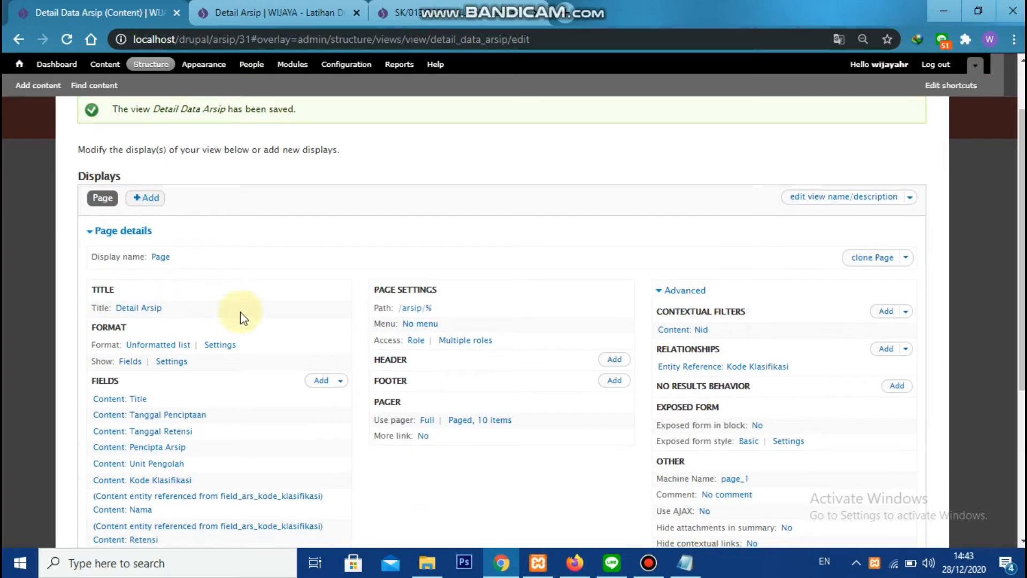
left_click(322, 380)
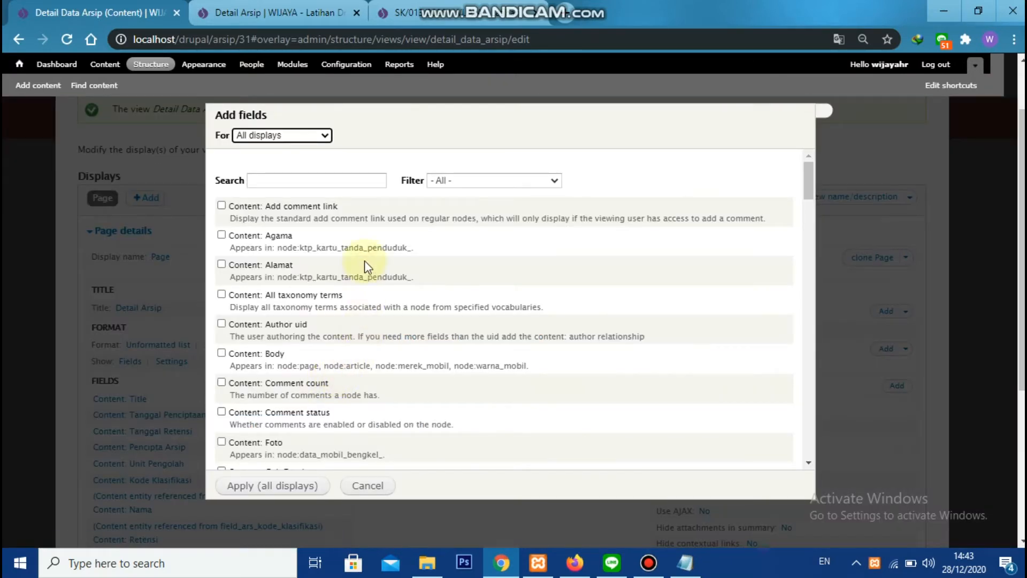
left_click(345, 174)
type("ura")
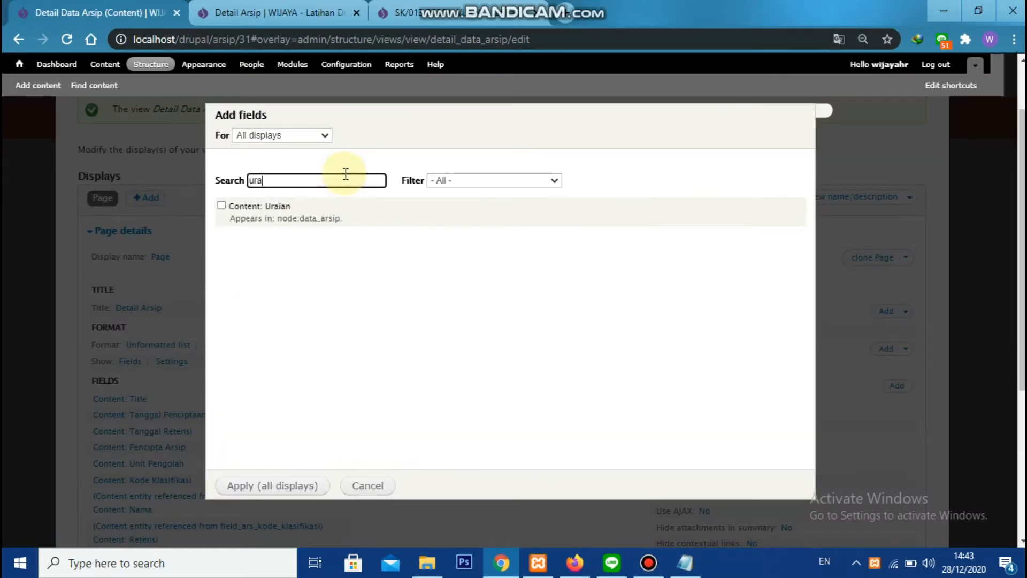
left_click(222, 205)
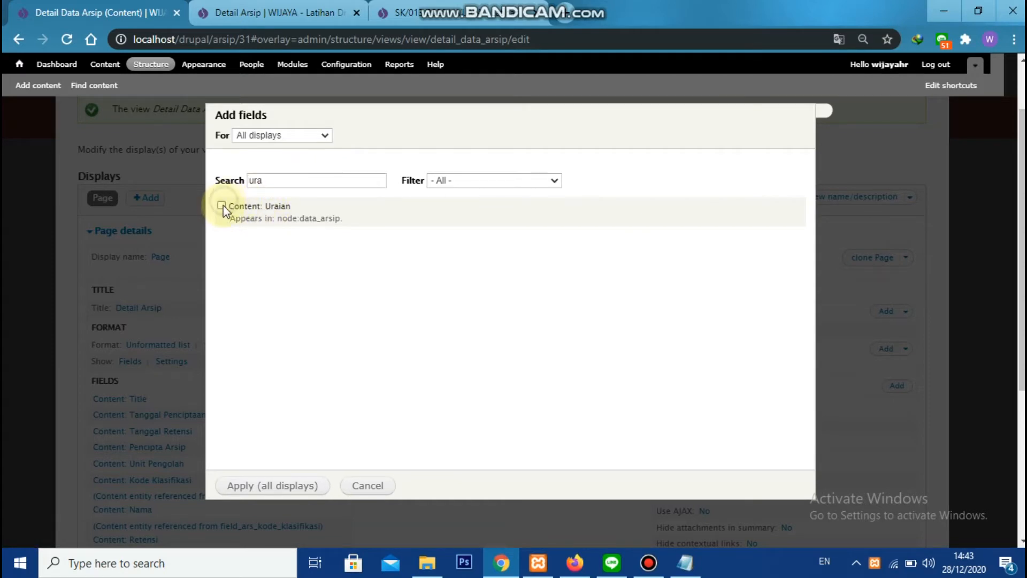
left_click(268, 493)
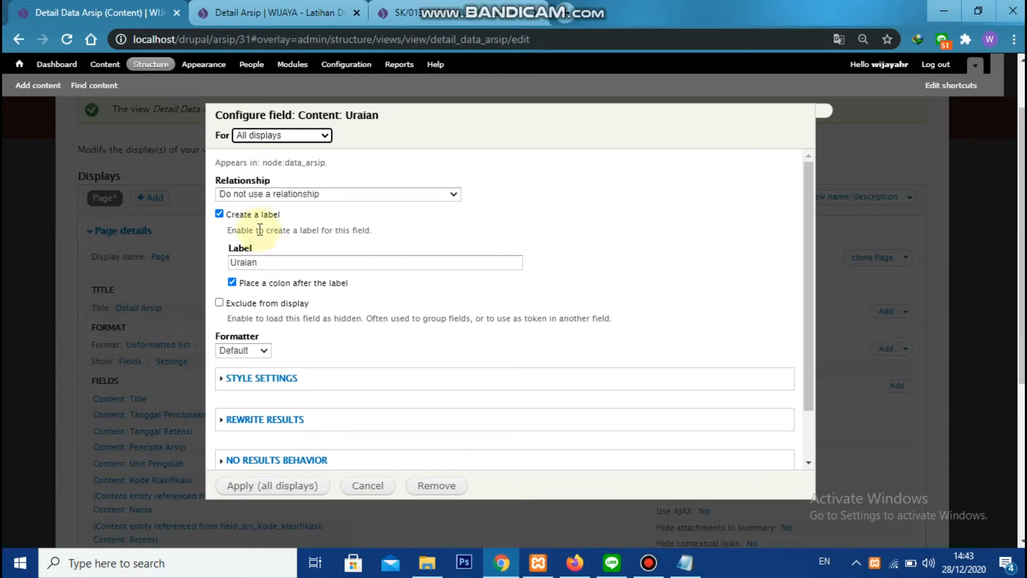
Turn off the Uraian field's label and rewrite its output with the row markup copied from the Notepad template
left_click(253, 214)
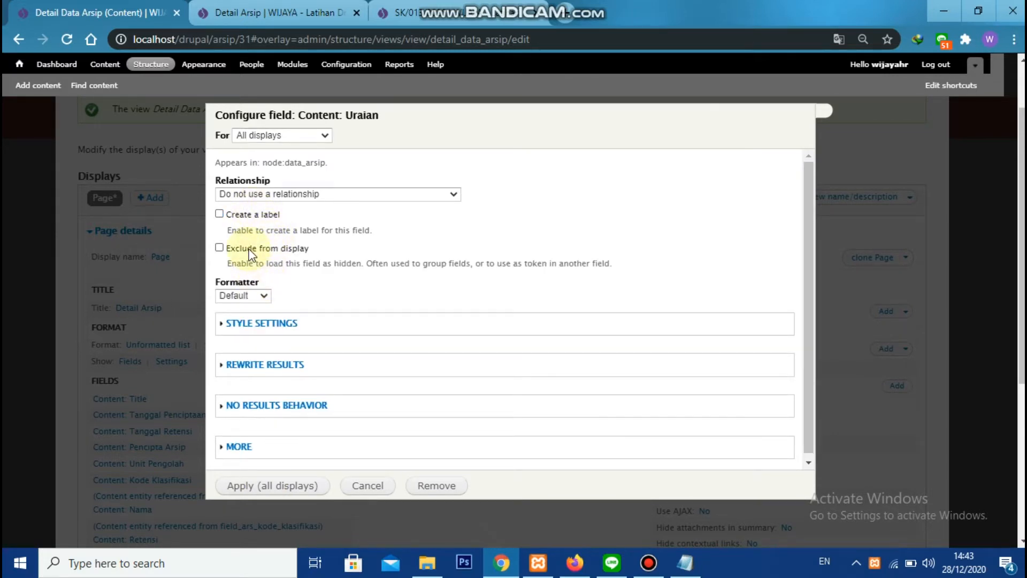
left_click(278, 365)
left_click(256, 281)
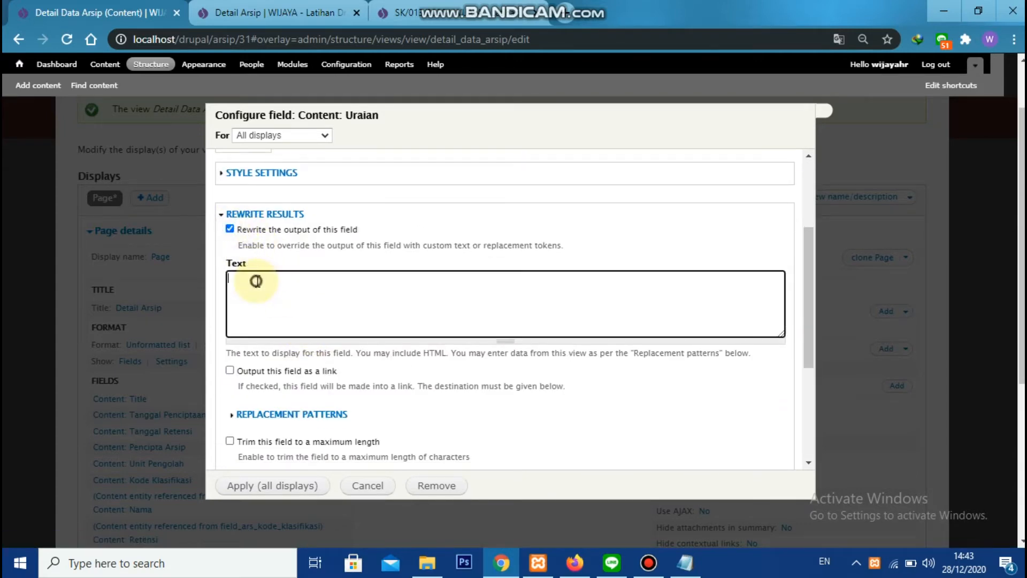
key("alt+Tab")
key("alt+Tab")
type("<div class=\"panel panel-default\"> <div class=\"panel-body\"> <div class=\"row\"> <div class=\"col-md-3\"><strong>Nomor Arsip</strong></div> <div class=\"col-md-9\">[title]</div> </div> </div> </div>")
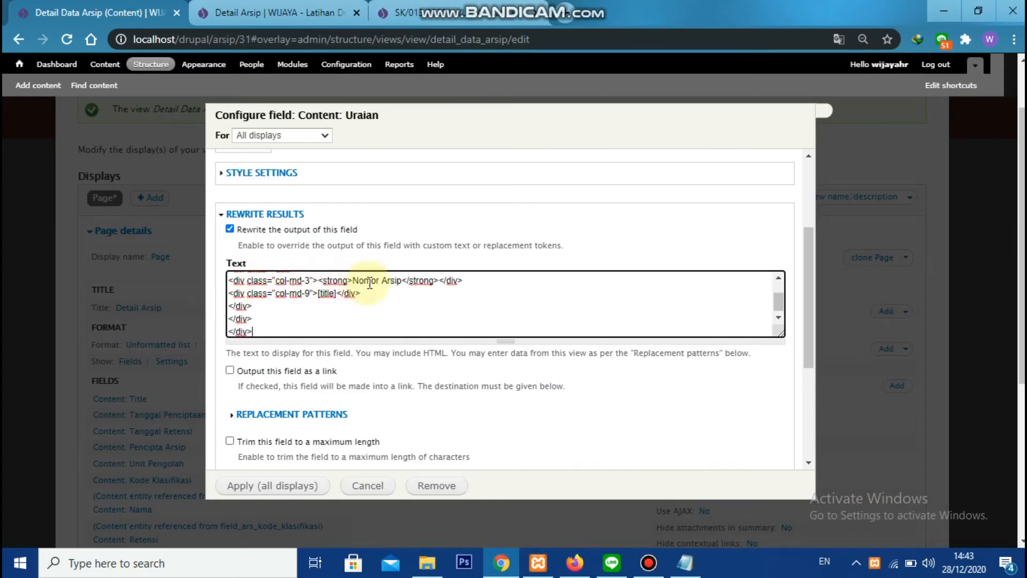
Replace the Nomor Arsip heading in the Uraian rewrite text with Uraian
type("Uraian")
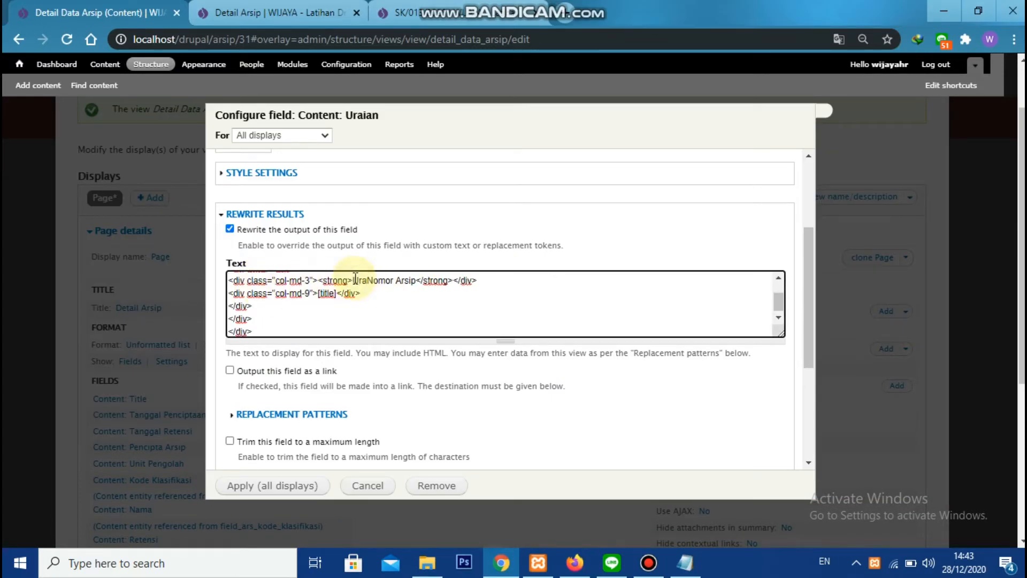
key("Delete")
key("Delete")
key("Delete")
key("Delete")
key("Delete")
key("Delete")
key("Delete")
key("Delete")
key("Delete")
key("Delete")
key("Delete")
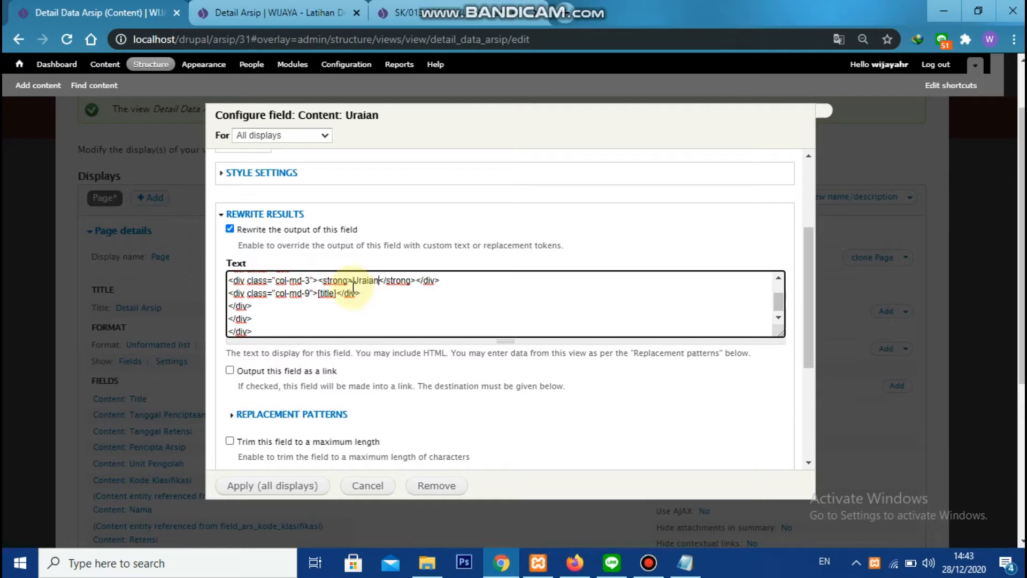
Replace the title token in the Uraian rewrite text with [field_ars_uraian] and apply the field to all displays
scroll(307, 409, "down", 2)
left_click(312, 341)
scroll(312, 342, "down", 4)
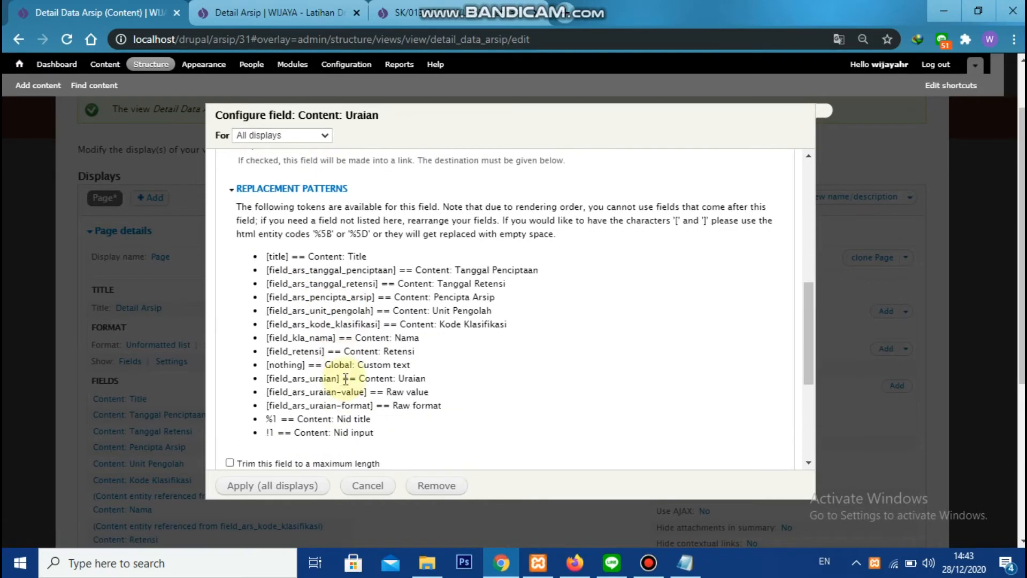
double_click(333, 377)
key("ctrl+c")
scroll(334, 368, "up", 2)
double_click(328, 218)
key("ctrl+v")
left_click(267, 487)
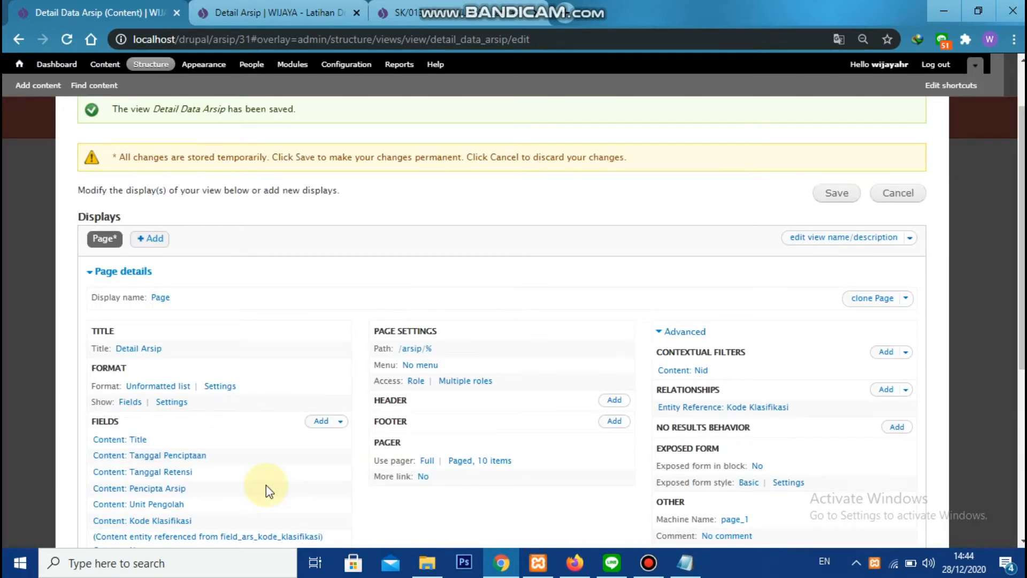
Add the Content: Lokasi Arsip field to the view
scroll(297, 396, "down", 1)
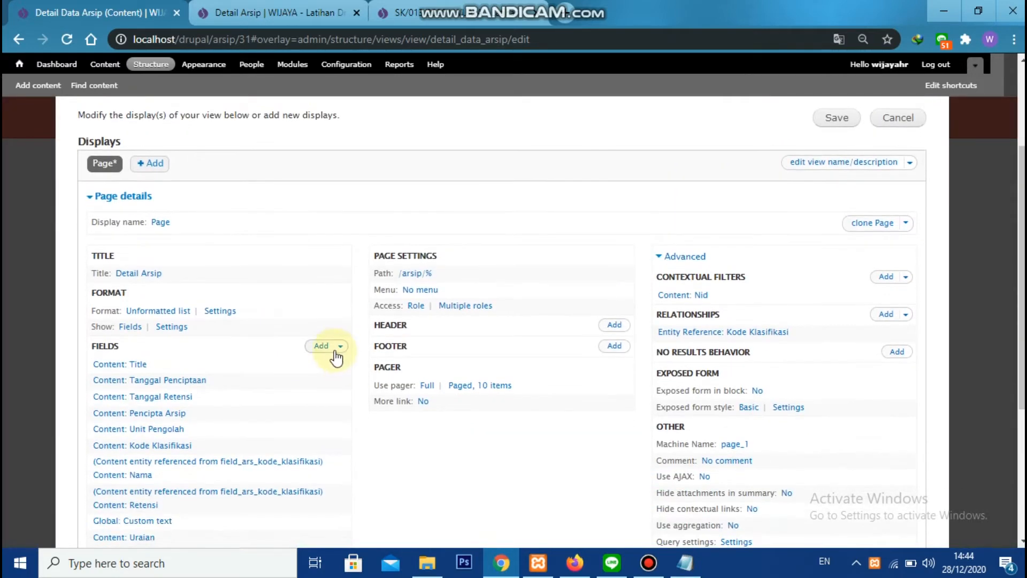
left_click(320, 347)
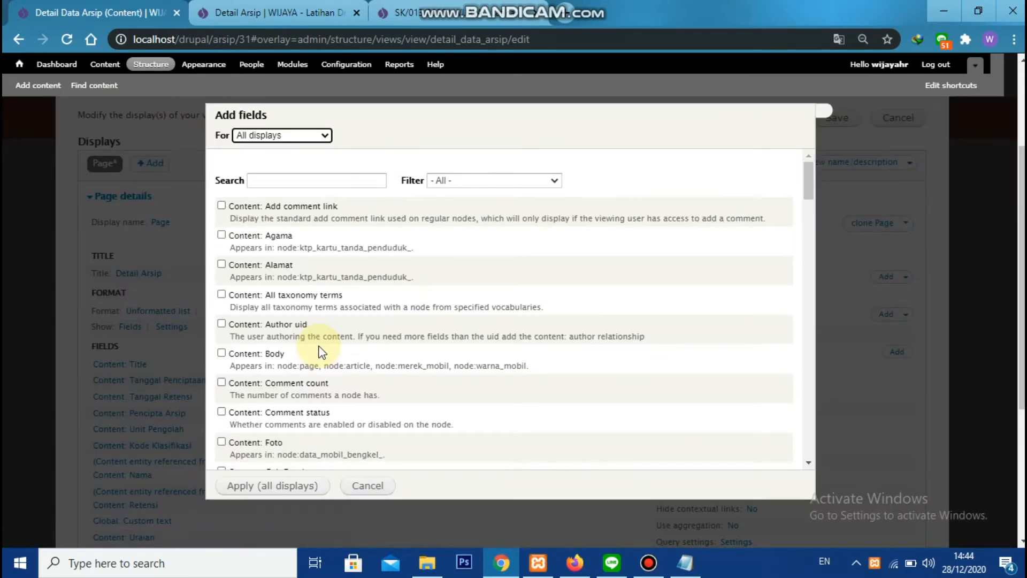
left_click(342, 179)
type("Lokasi")
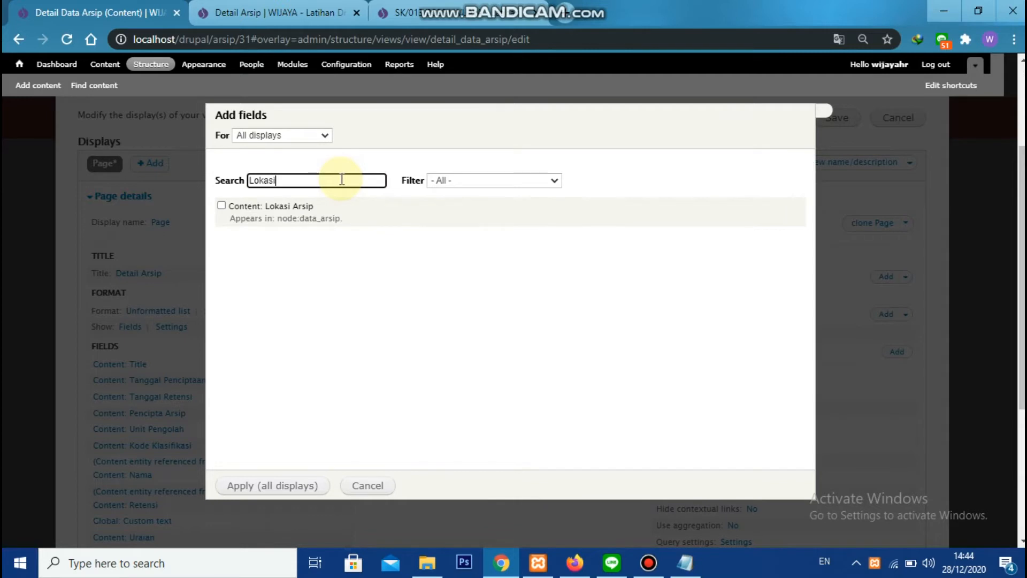
left_click(288, 206)
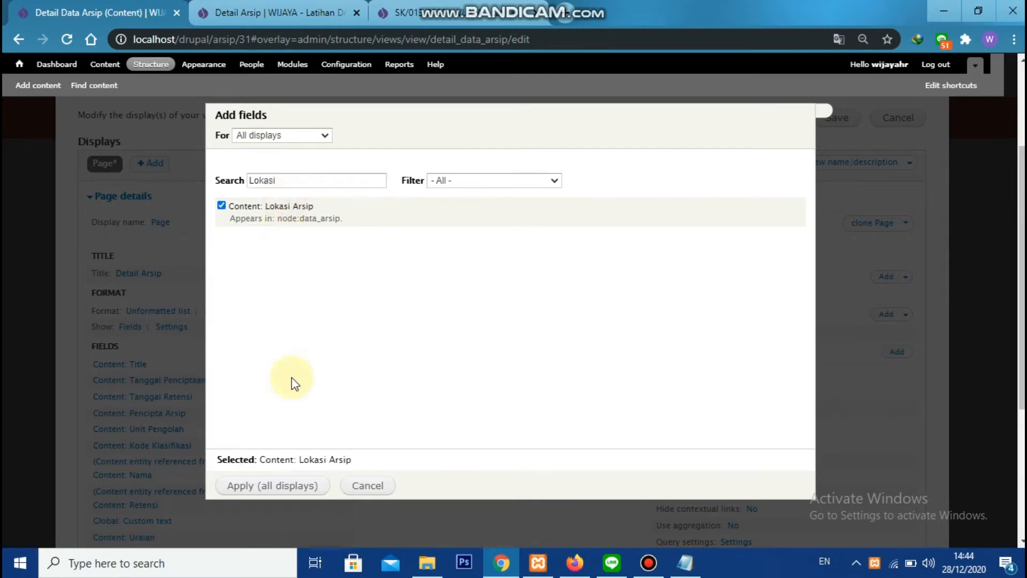
left_click(299, 488)
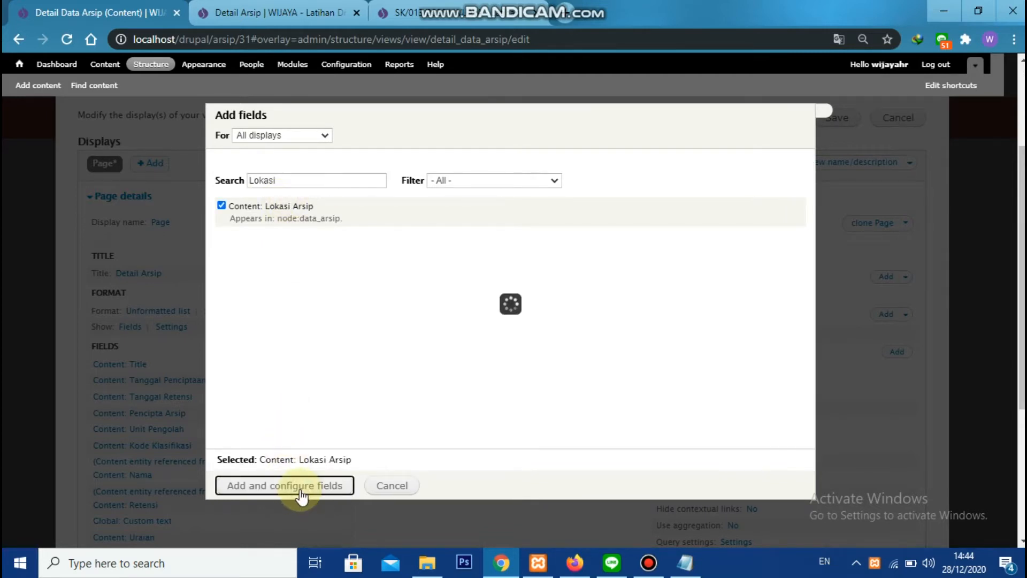
Turn off the Lokasi Arsip field's label and paste the Notepad row markup into its rewrite text
left_click(261, 217)
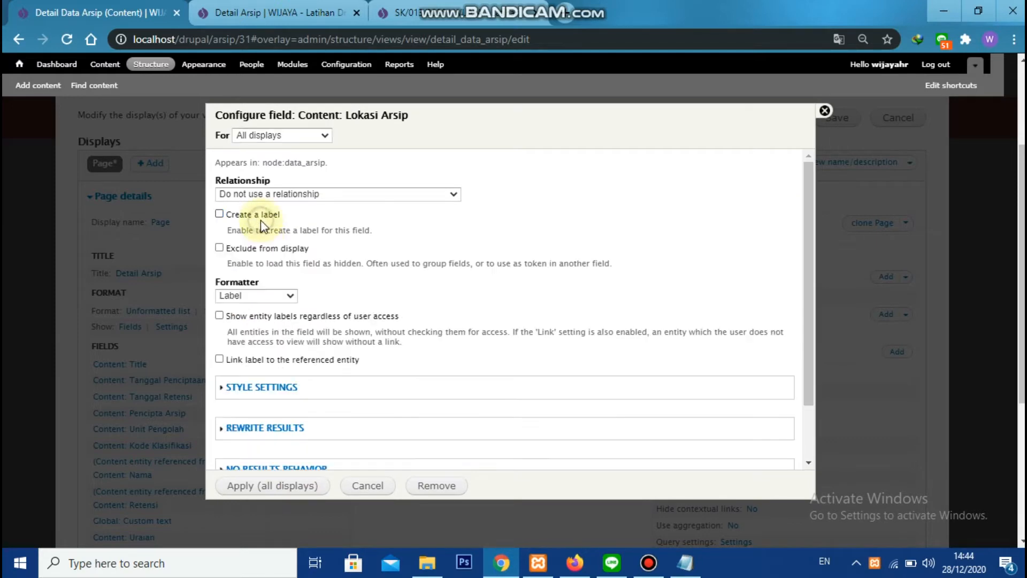
left_click(276, 427)
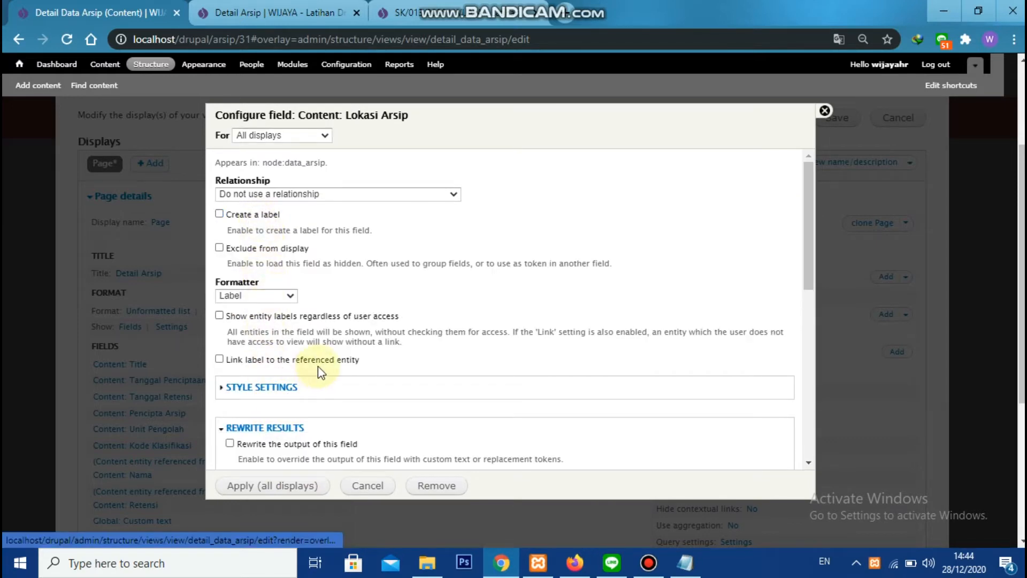
scroll(311, 353, "down", 3)
left_click(309, 347)
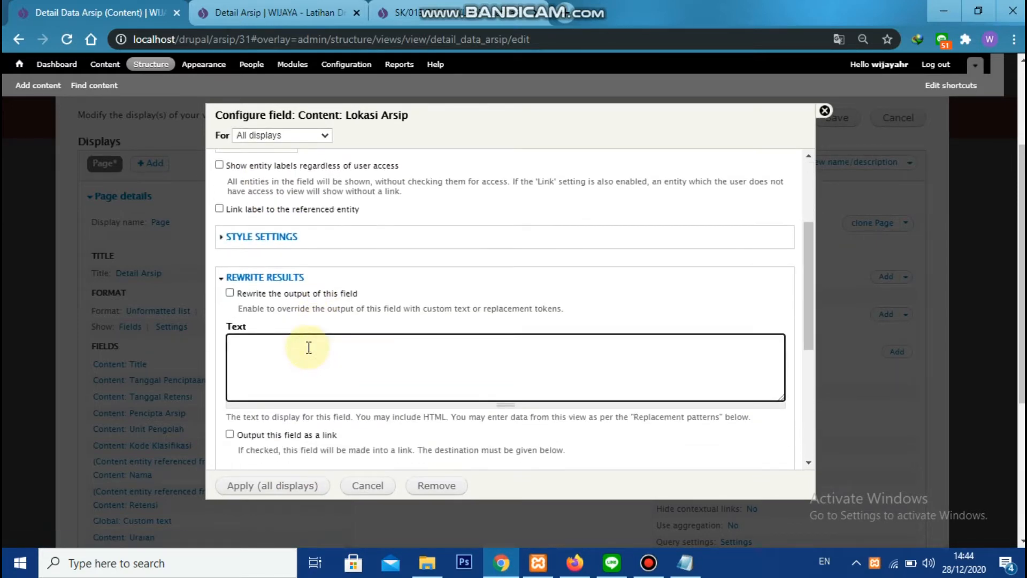
key("alt+Tab")
key("ctrl+c")
key("alt+Tab")
key("ctrl+v")
Replace the Nomor Arsip heading in the rewrite text with Lokasi Arsip
type("Lokasi Arsip")
key("Delete")
key("Delete")
key("Delete")
key("Delete")
key("Delete")
key("Delete")
key("Delete")
key("Delete")
key("Delete")
key("Delete")
key("Delete")
Replace the title token in the Lokasi Arsip rewrite text with [field_ars_lokasi_arsip] and apply the field to all displays
scroll(343, 374, "down", 6)
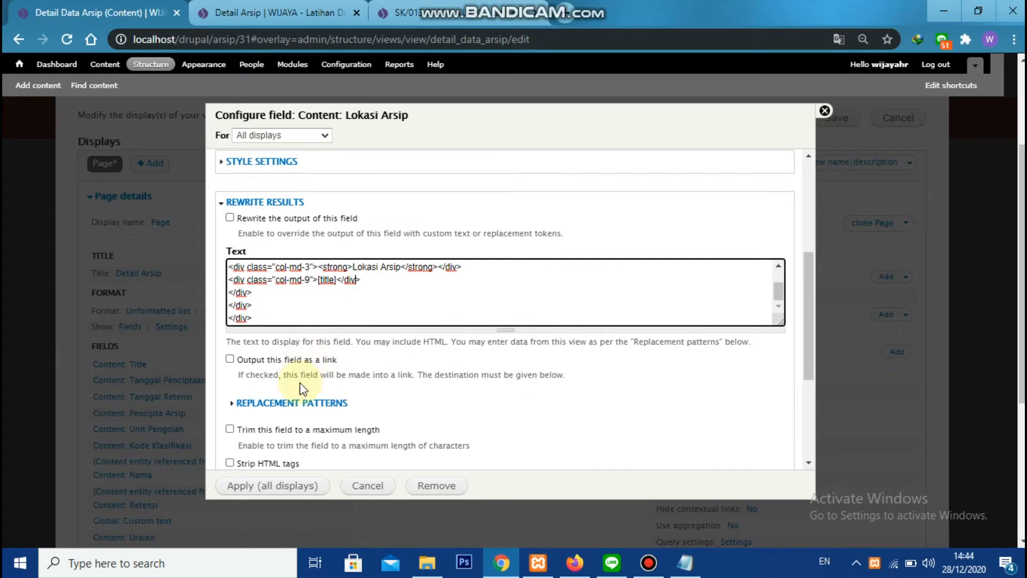
double_click(328, 383)
key("ctrl+c")
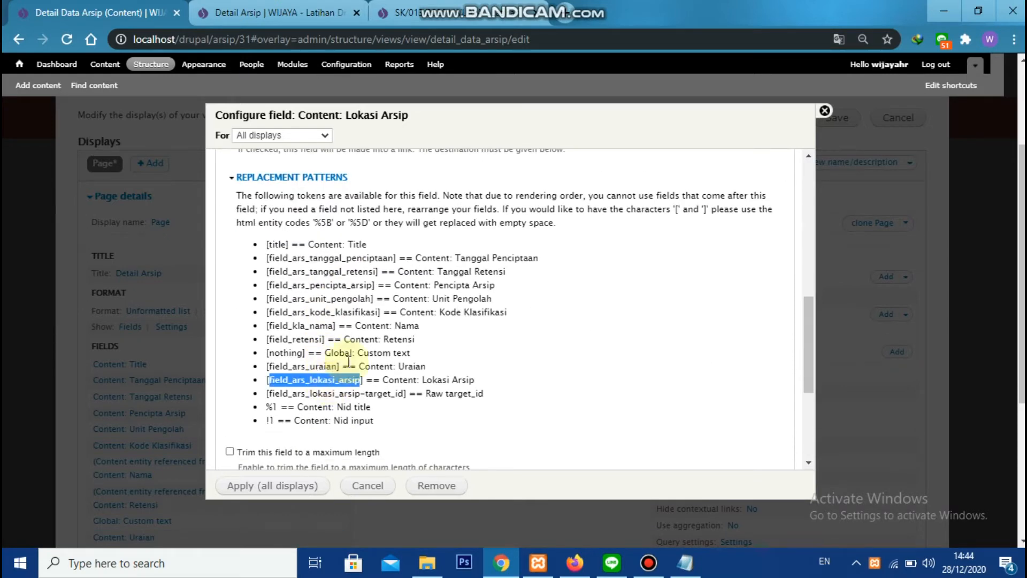
scroll(330, 369, "up", 3)
double_click(325, 281)
key("ctrl+v")
scroll(331, 282, "down", 10)
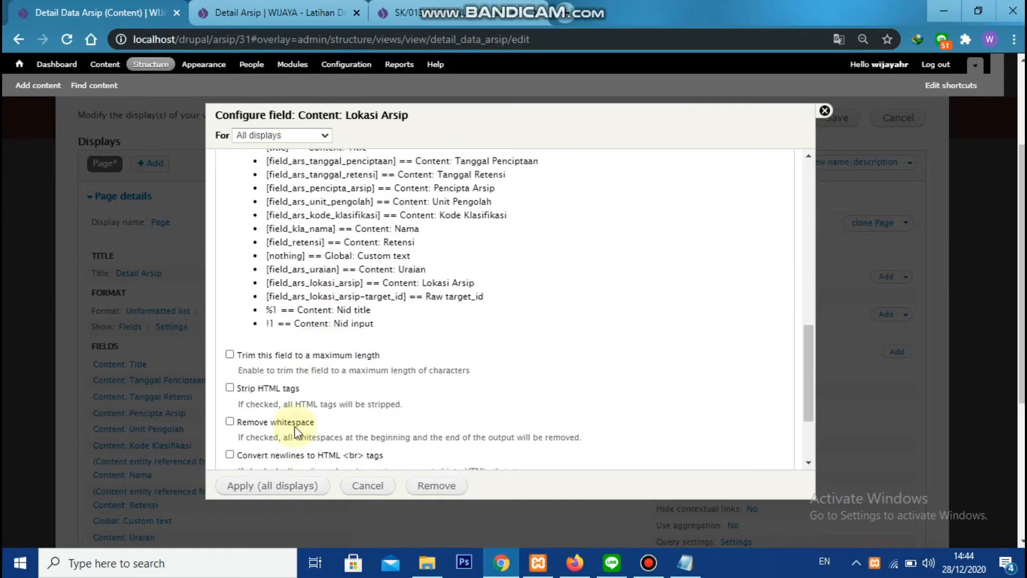
left_click(280, 485)
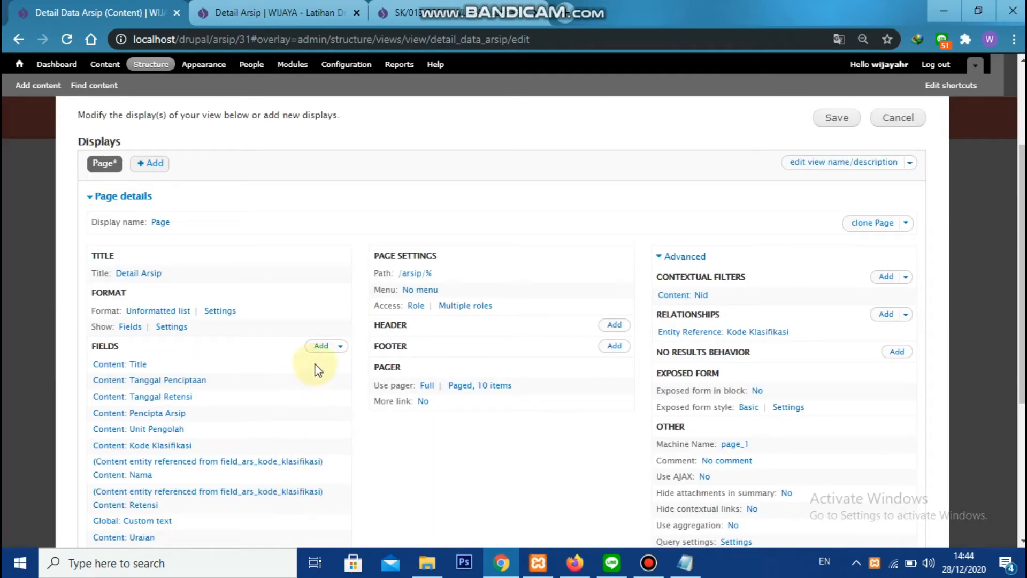
Add the Content: Jenis Media field to the view
left_click(320, 348)
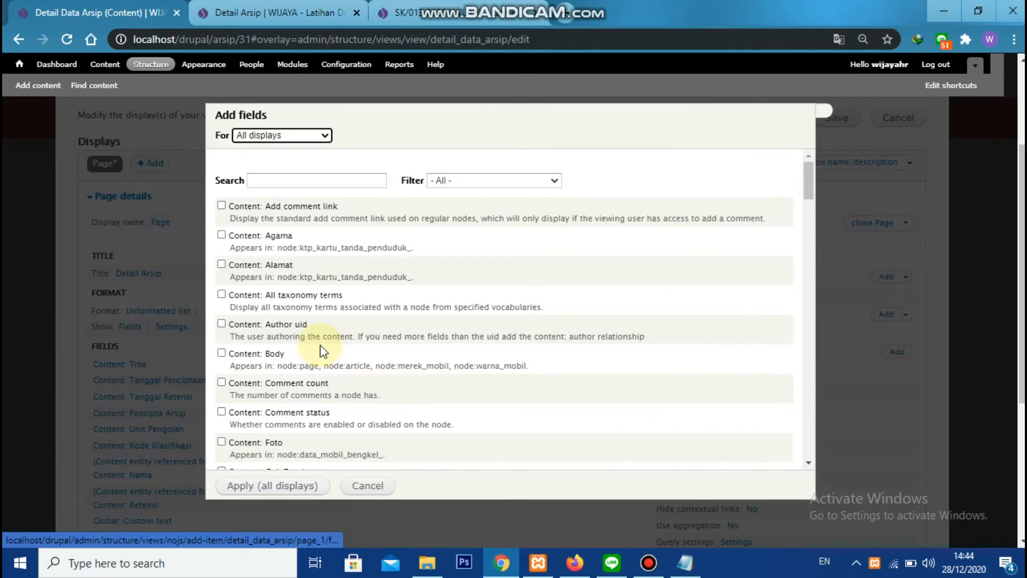
left_click(342, 182)
type("jen")
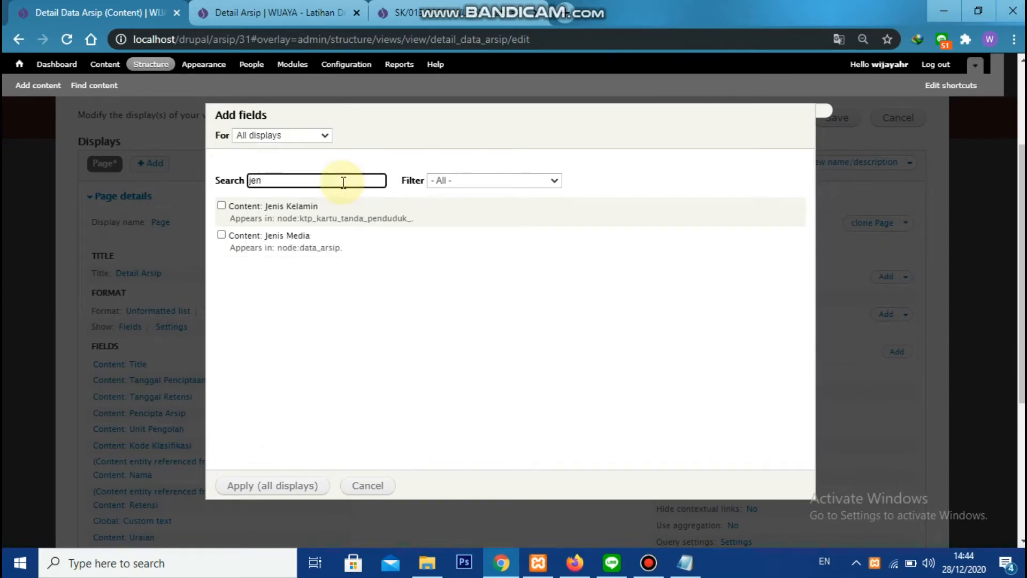
left_click(297, 236)
left_click(266, 493)
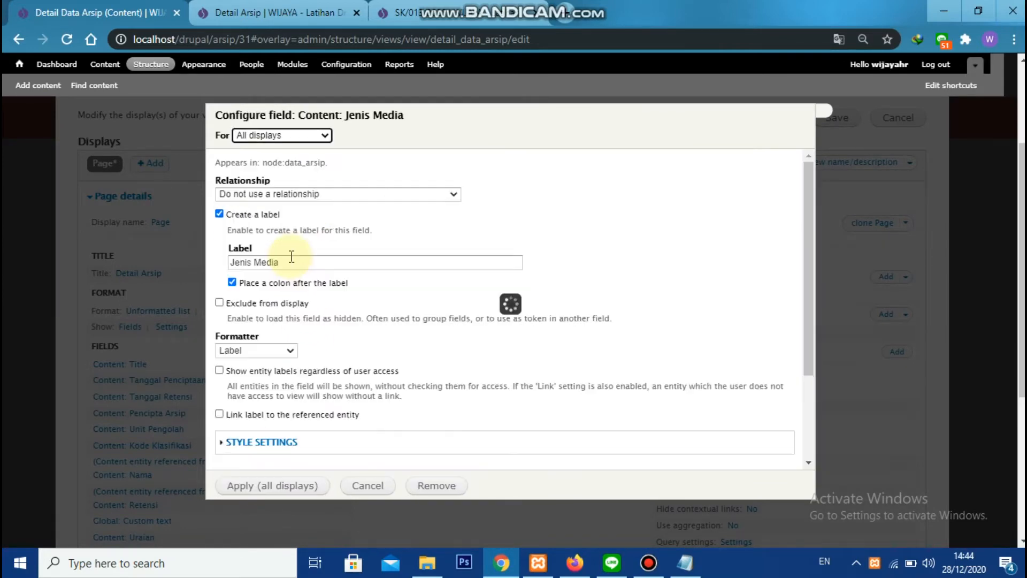
Turn off the Jenis Media field's label and rewrite its output with the Notepad row markup
left_click(267, 214)
left_click(278, 394)
scroll(279, 394, "down", 1)
left_click(275, 365)
key("alt+Tab")
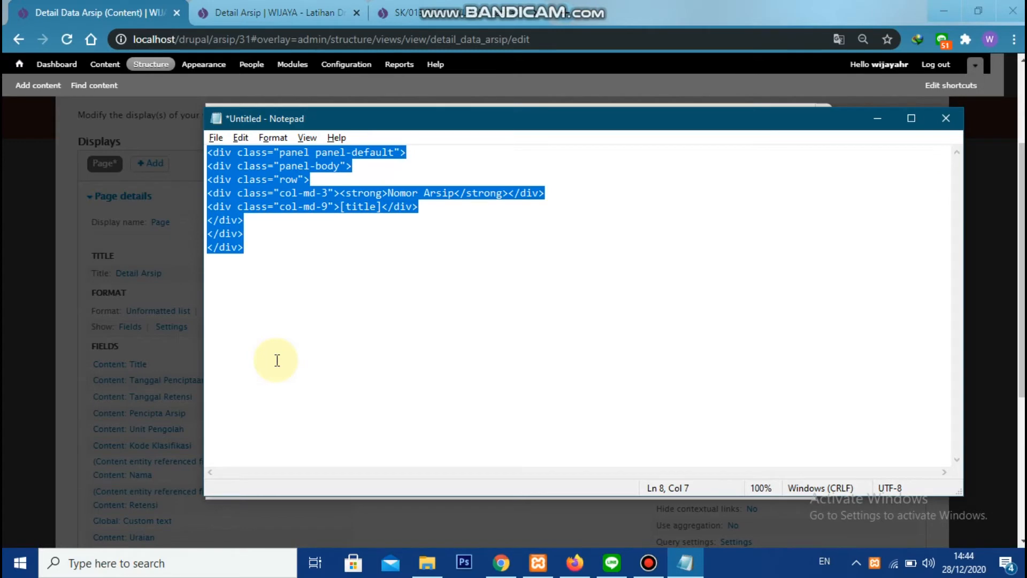
key("alt+Tab")
left_click(244, 378)
left_click(261, 424)
key("ctrl+v")
scroll(298, 297, "down", 3)
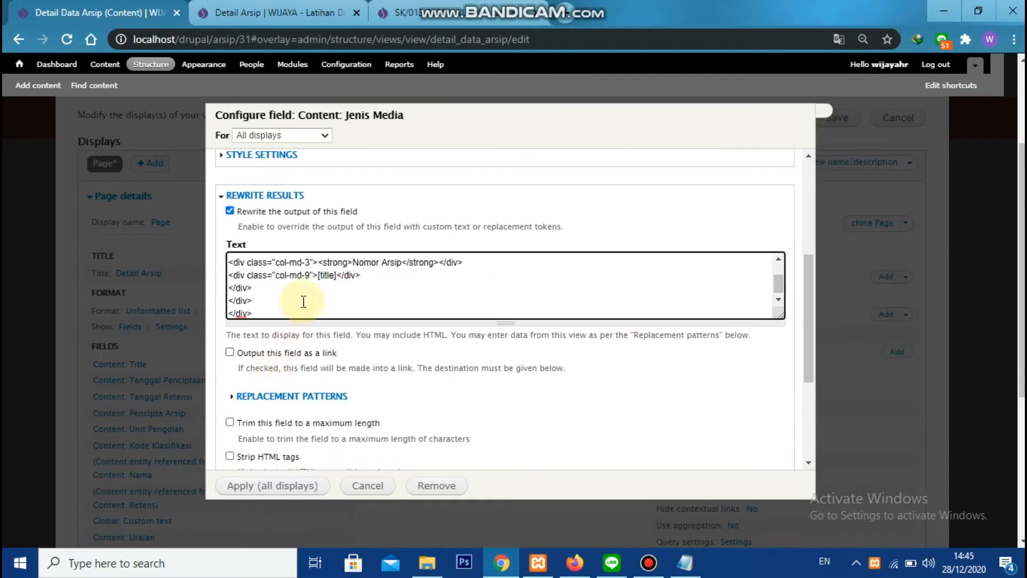
Replace the Nomor Arsip heading in the rewrite text with Jenis Media
type("Jenis Media")
key("Delete")
key("Delete")
key("Delete")
key("Delete")
key("Delete")
key("Delete")
key("Delete")
key("Delete")
key("Delete")
key("Delete")
key("Delete")
Replace the title token in the Jenis Media rewrite text with [field_ars_jenis_media] and apply the field to all displays
left_click(284, 396)
scroll(291, 411, "down", 4)
double_click(334, 385)
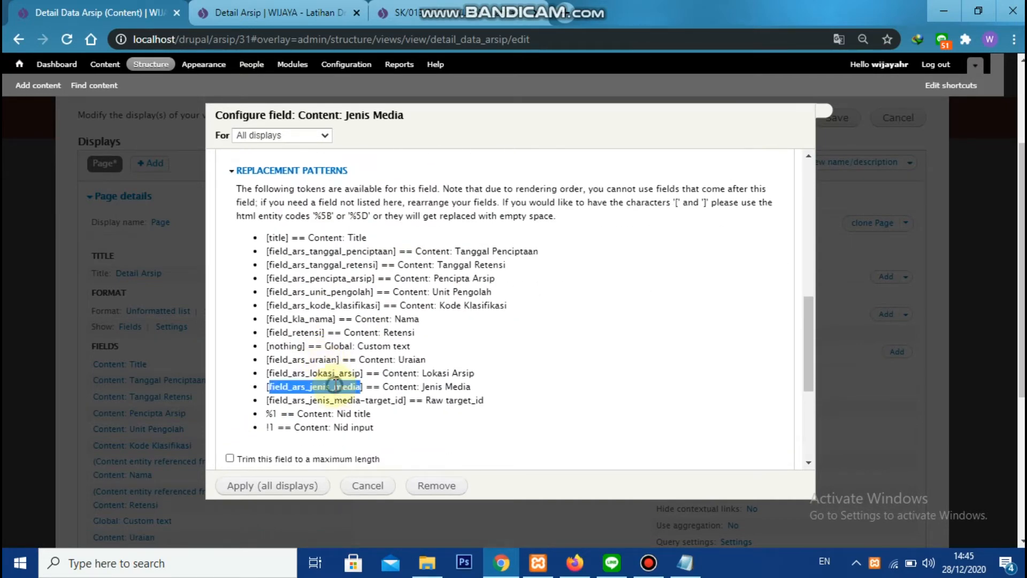
key("ctrl+c")
scroll(339, 381, "up", 4)
left_click(322, 348)
key("ctrl+v")
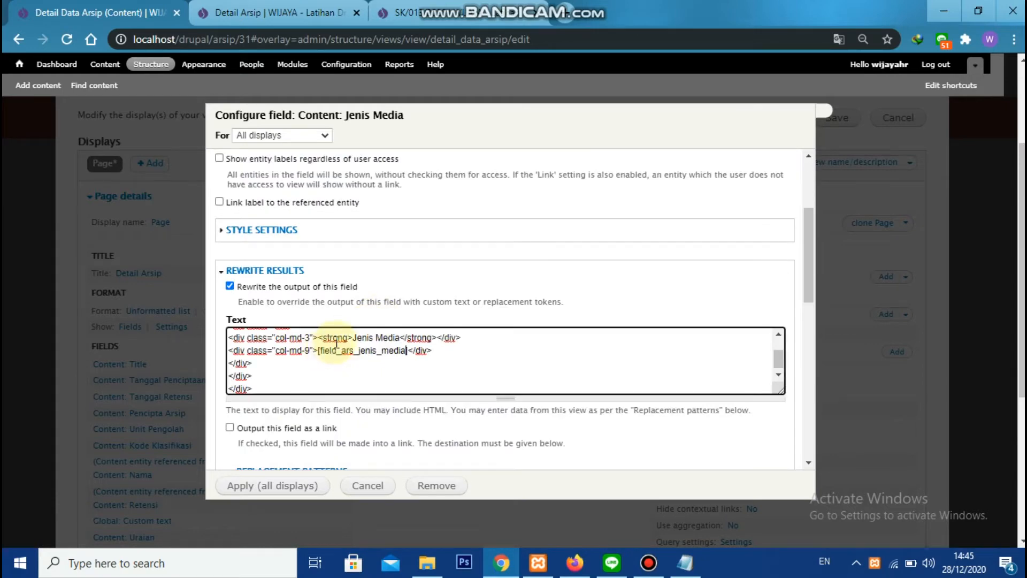
left_click(283, 487)
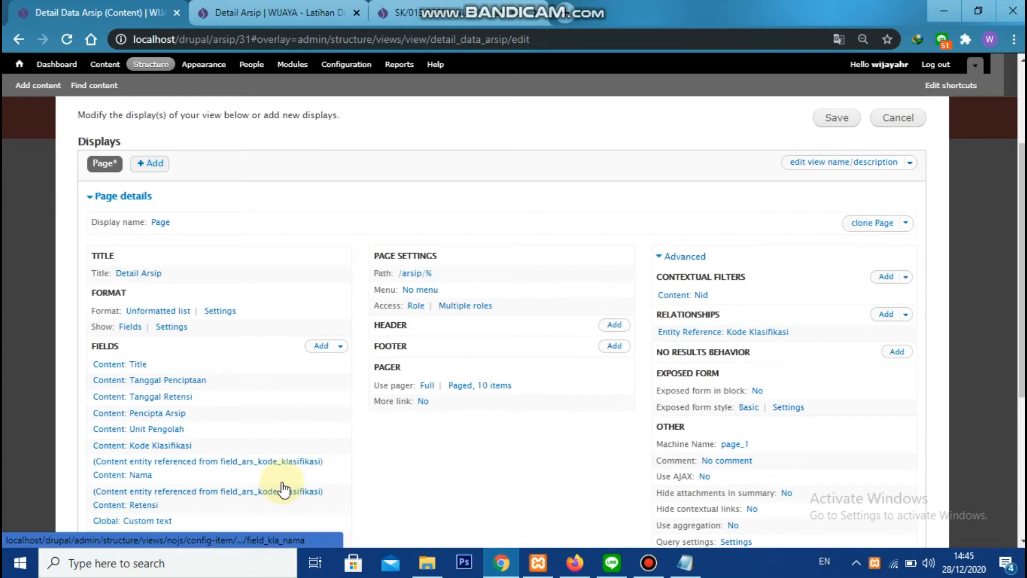
Save the view and reload the Detail Arsip page
left_click(838, 116)
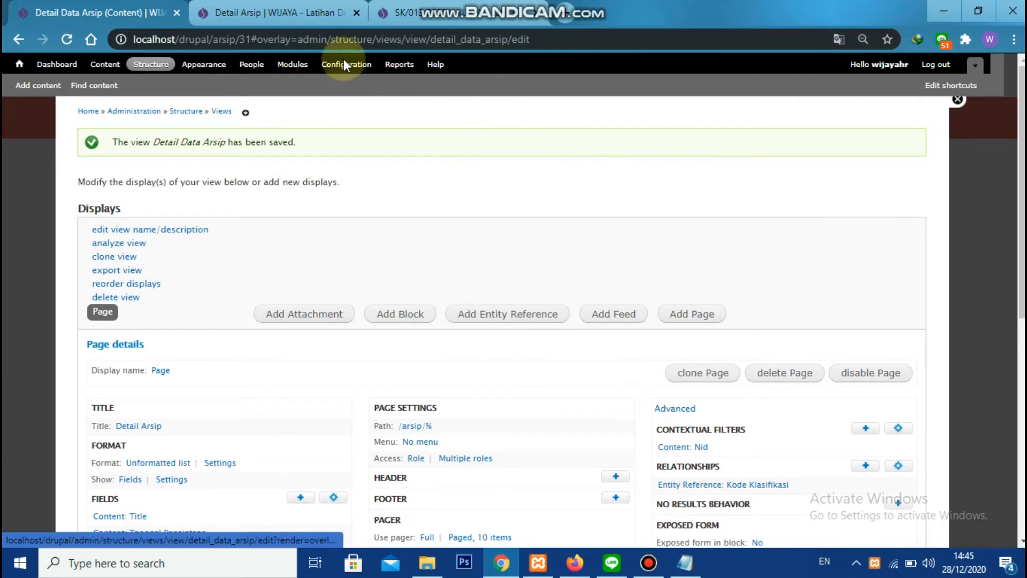
left_click(303, 12)
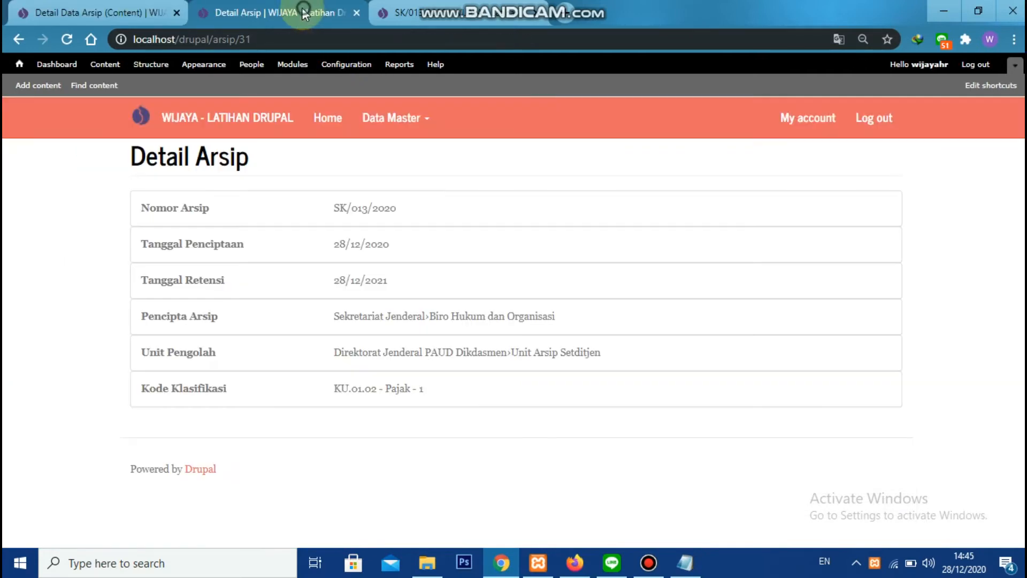
left_click(66, 39)
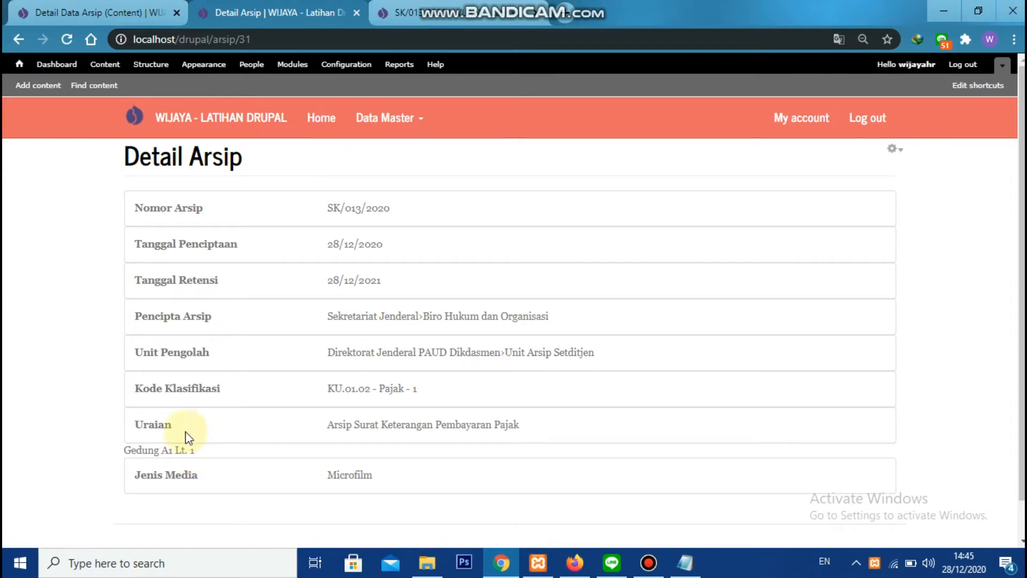
Enable output rewriting for the Lokasi Arsip field on all displays, save the view and reload the Detail Arsip page
left_click(95, 9)
scroll(201, 438, "down", 2)
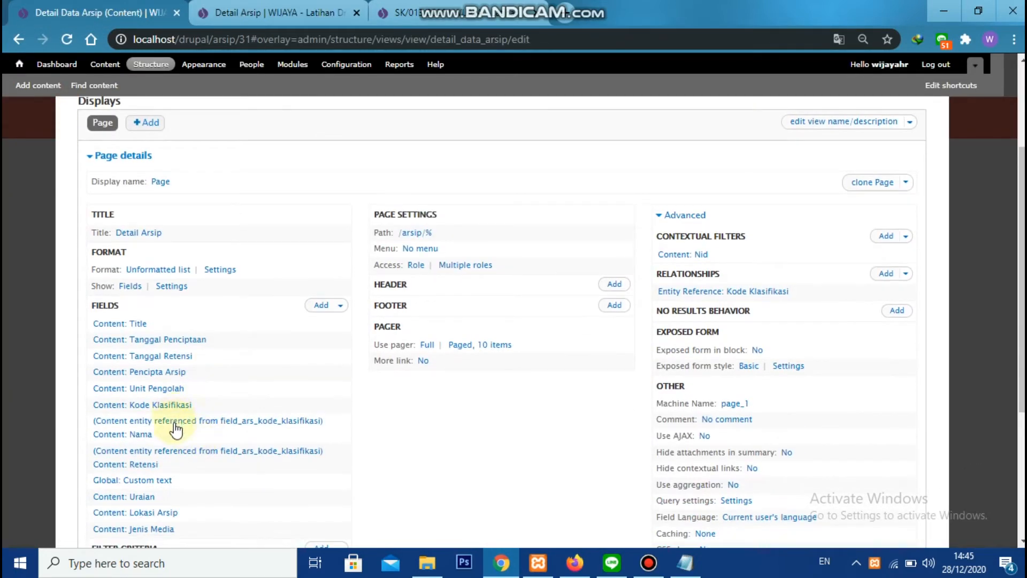
left_click(144, 513)
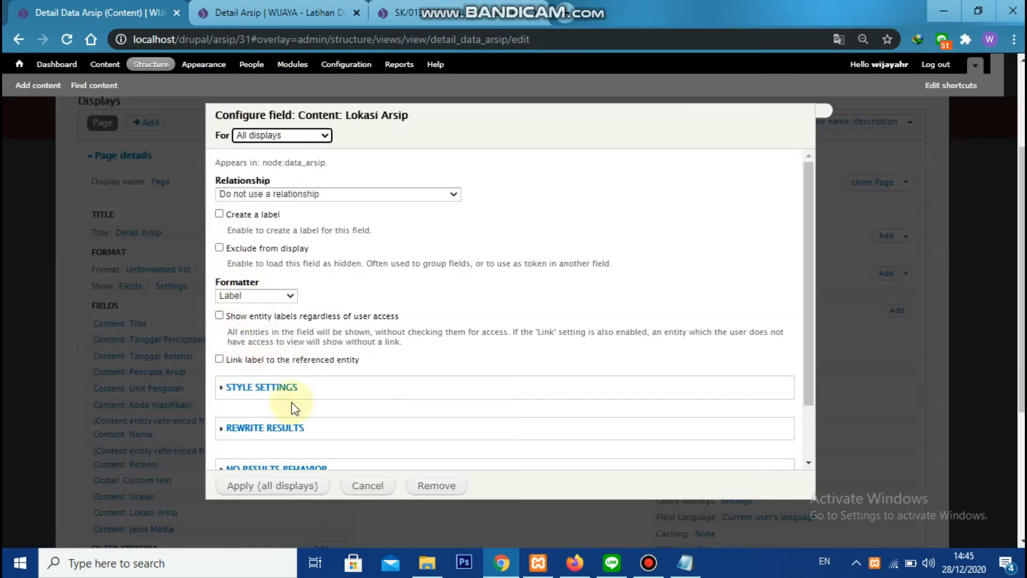
left_click(291, 428)
scroll(289, 343, "down", 3)
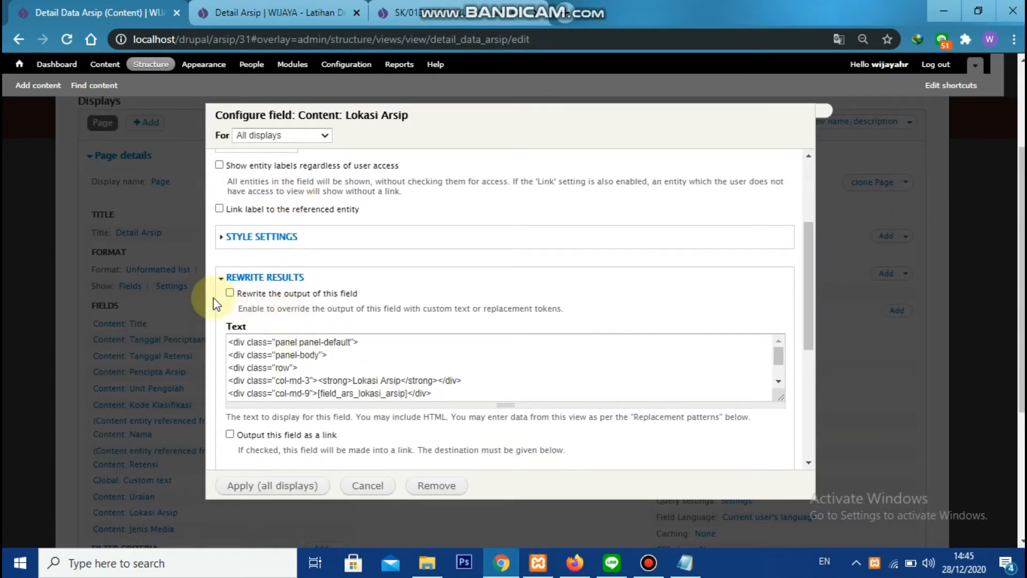
left_click(229, 292)
left_click(312, 487)
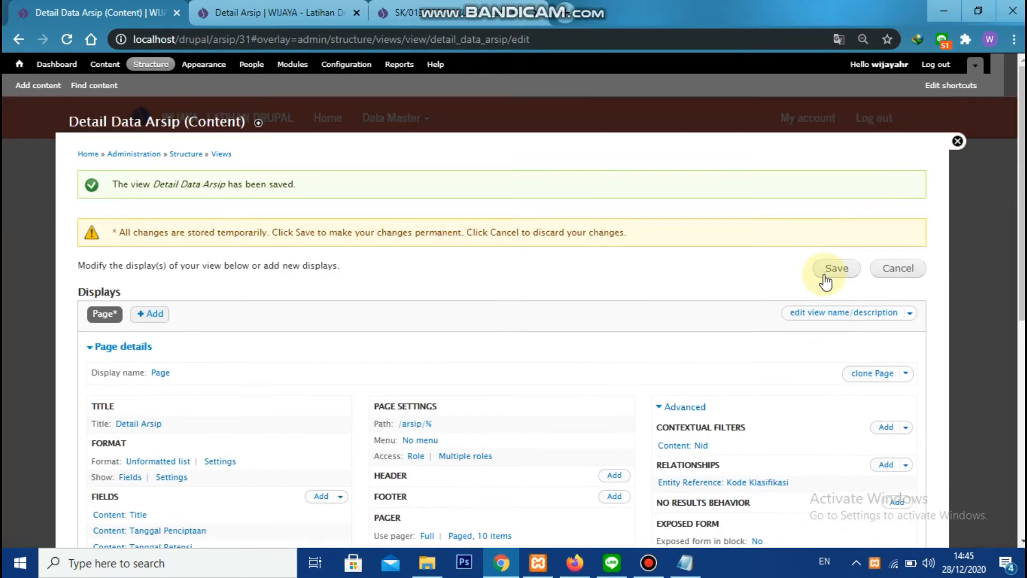
left_click(828, 271)
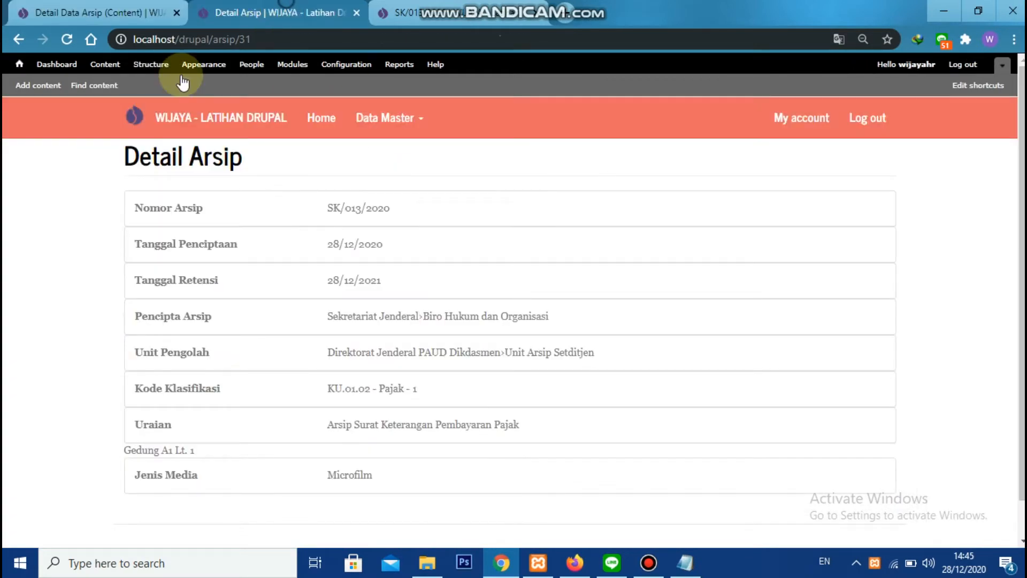
left_click(66, 40)
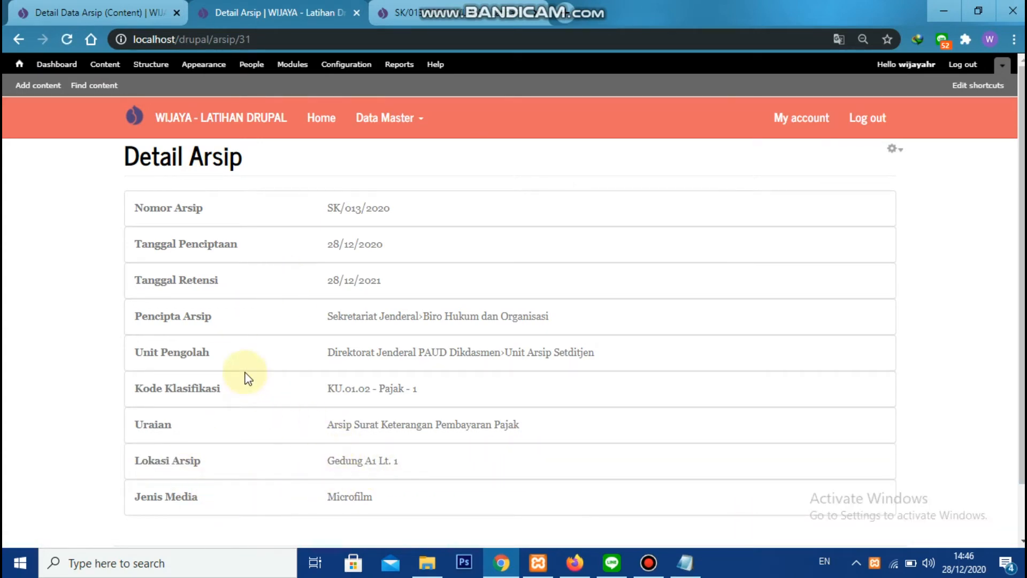
Add the Content: Keterangan Keaslian and Content: Jumlah fields to the view
left_click(83, 23)
scroll(321, 270, "down", 5)
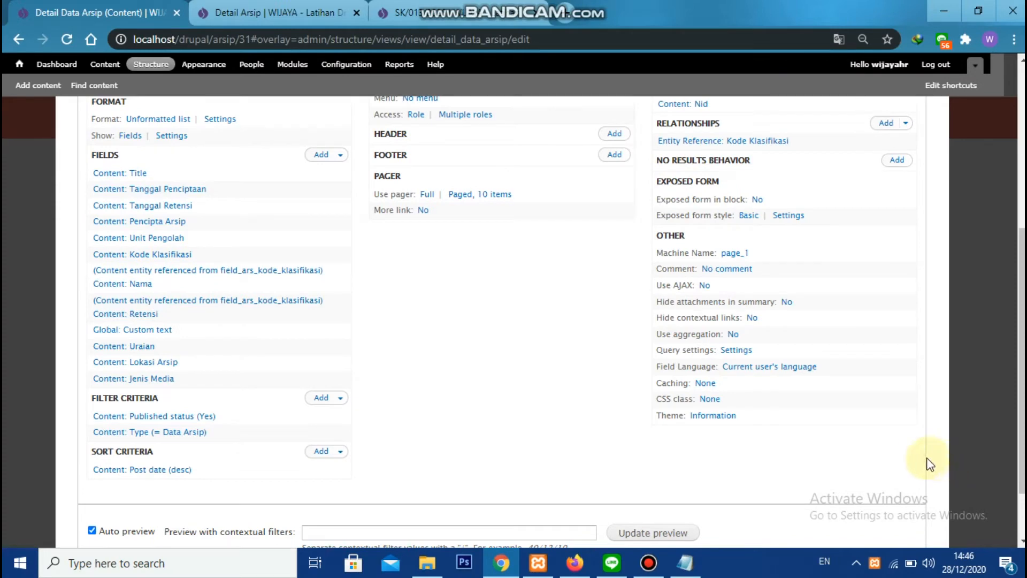
left_click(317, 156)
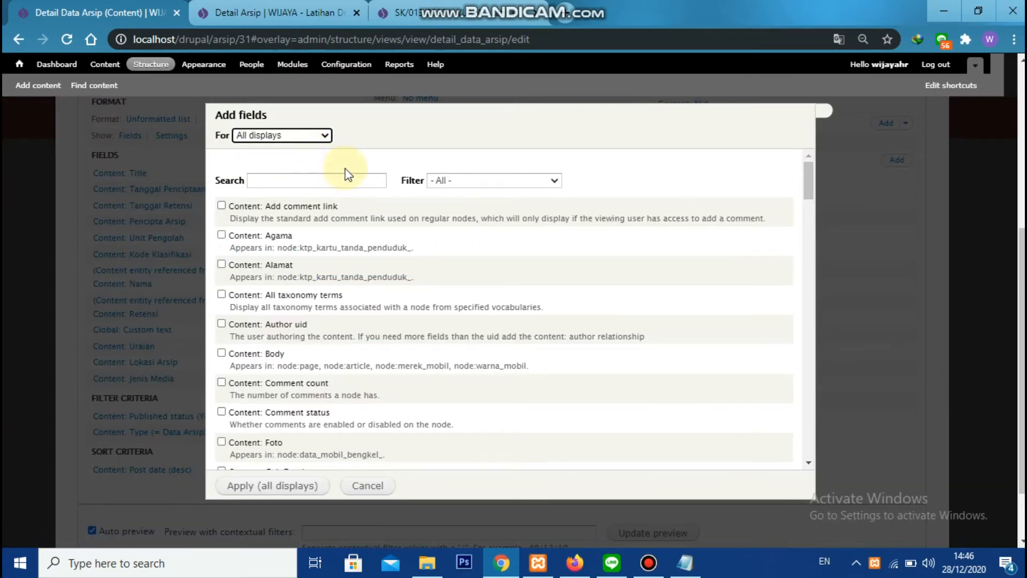
left_click(348, 180)
type("ket")
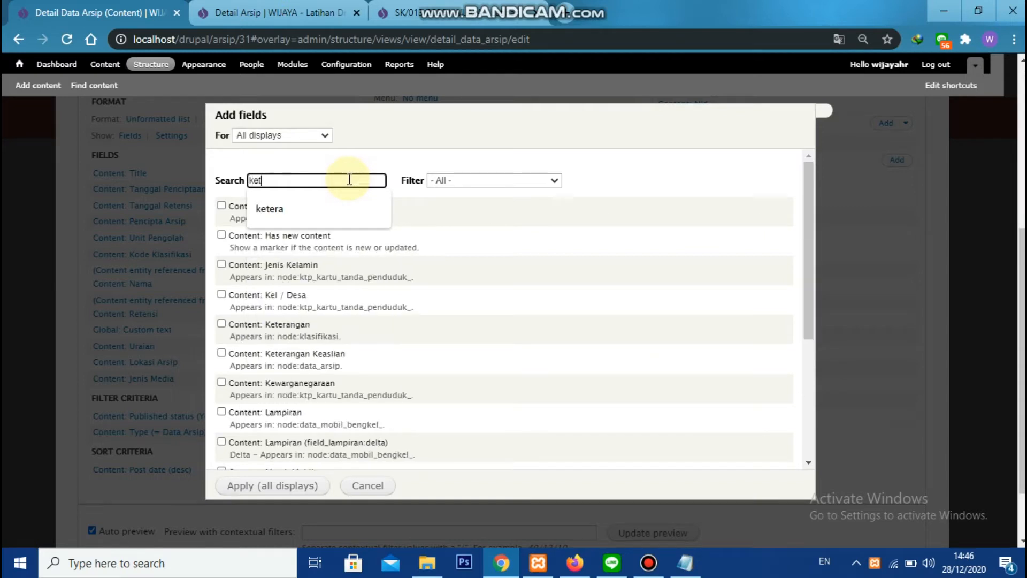
type("er")
left_click(362, 248)
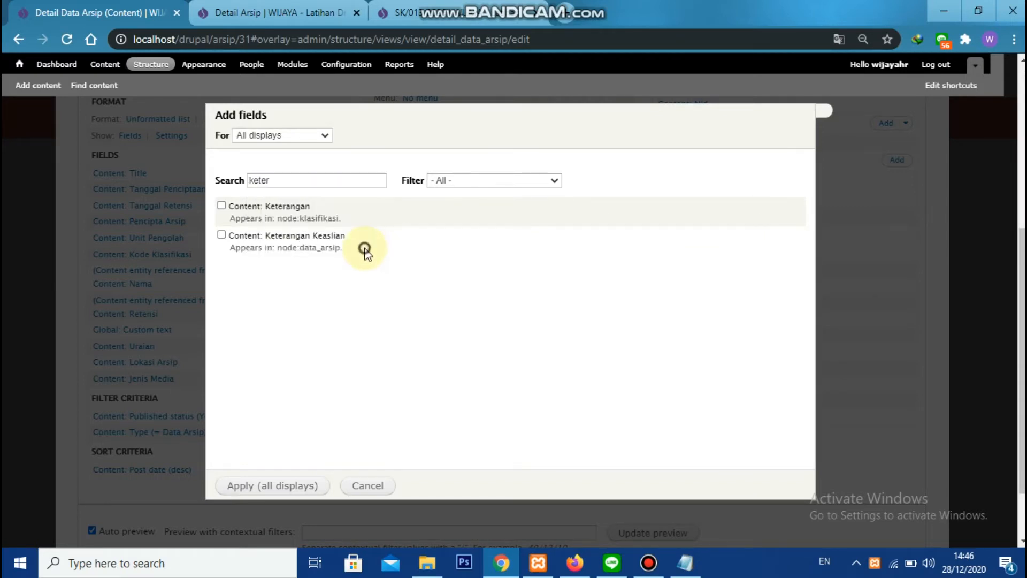
left_click(220, 235)
double_click(312, 180)
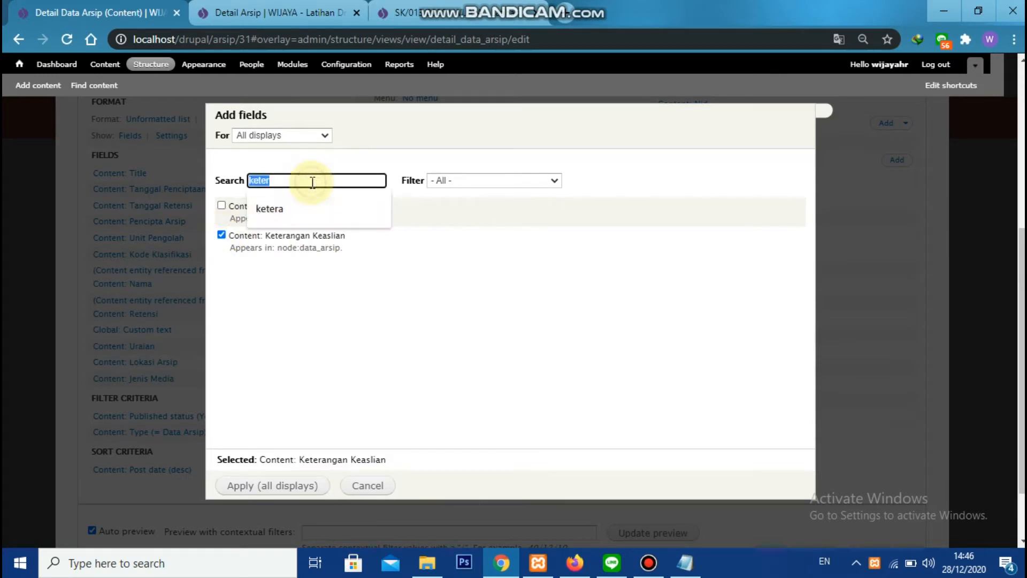
type("juml")
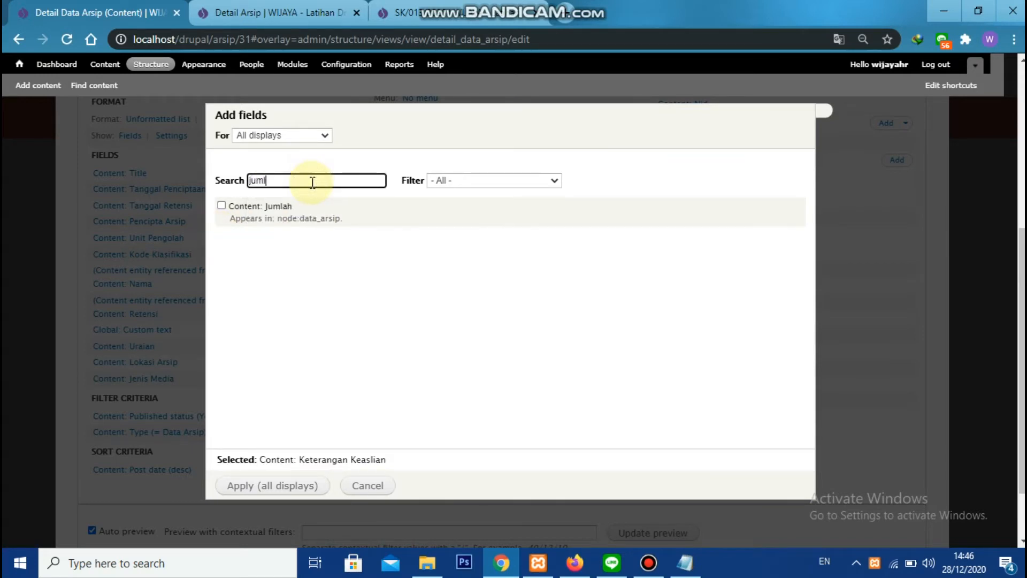
left_click(276, 206)
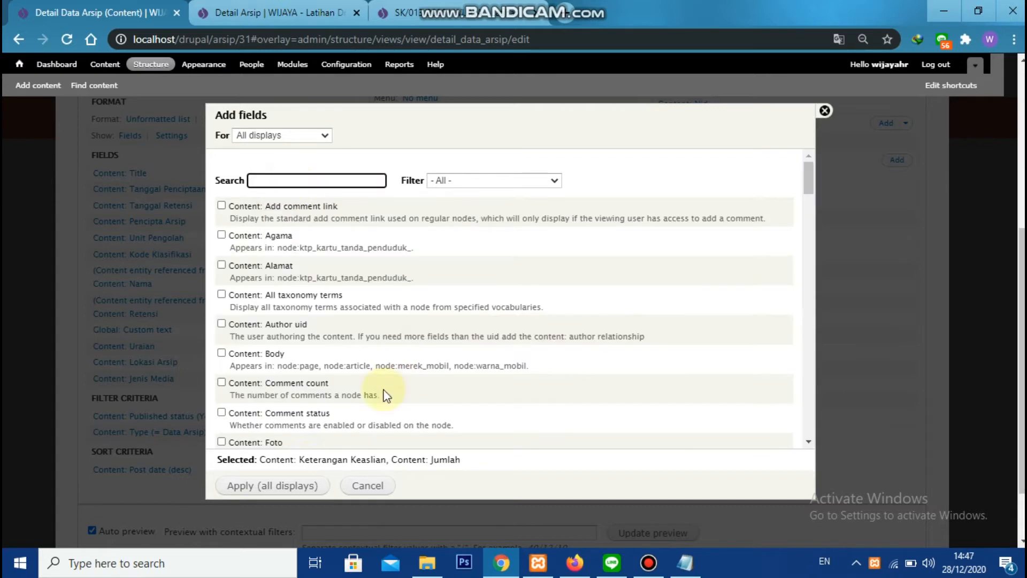
left_click(298, 486)
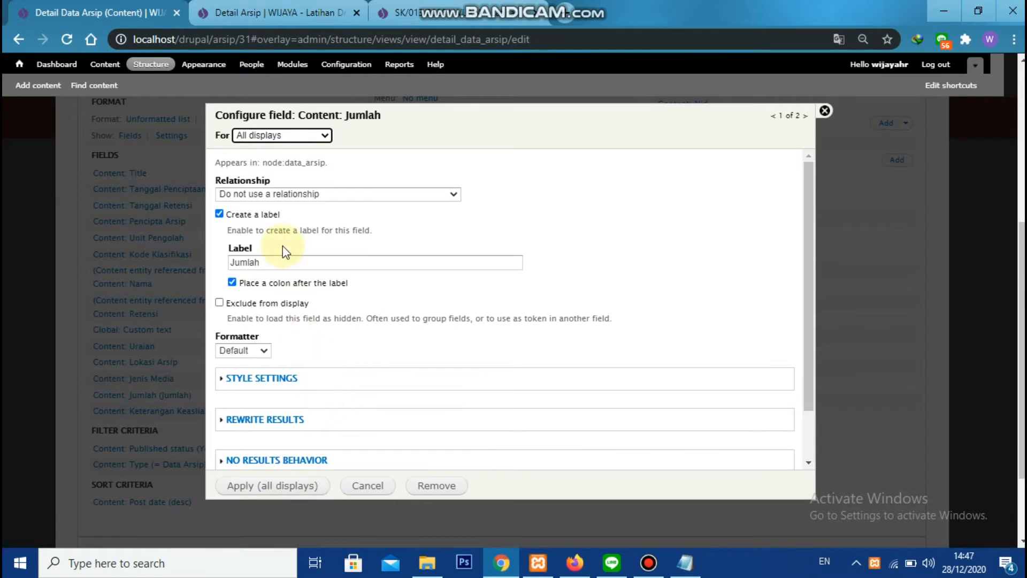
Turn off the Jumlah field's label and rewrite its output with the row markup copied from Notepad
left_click(273, 215)
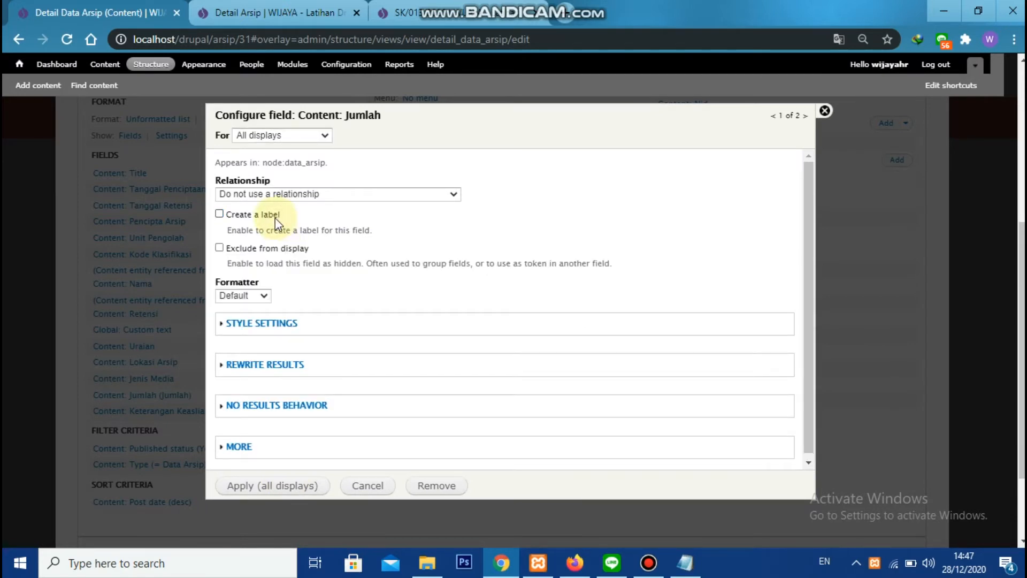
scroll(281, 326, "down", 1)
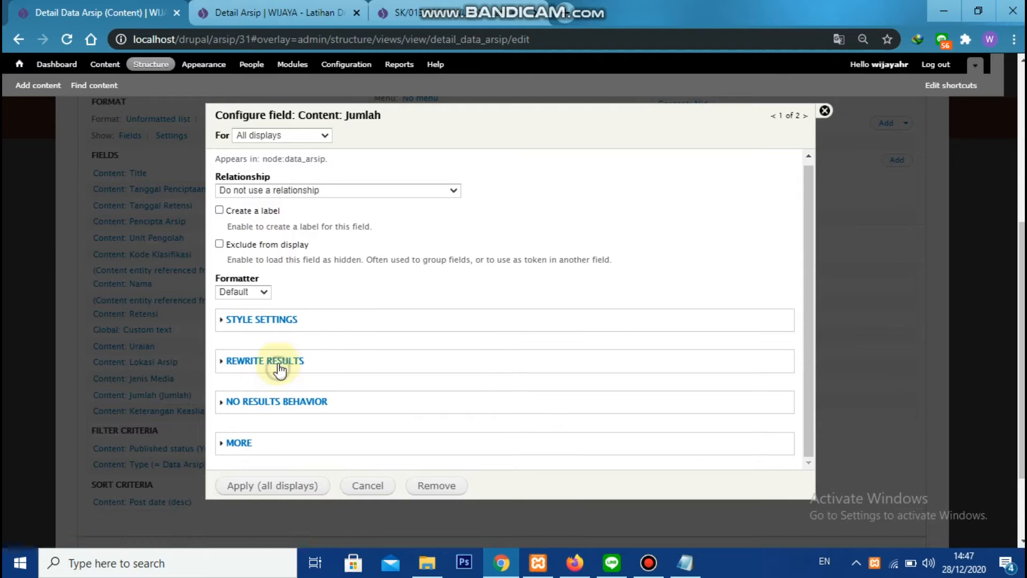
left_click(279, 369)
left_click(307, 229)
left_click(319, 305)
key("alt+Tab")
key("Tab")
key("ctrl+c")
key("alt+Tab")
key("ctrl+v")
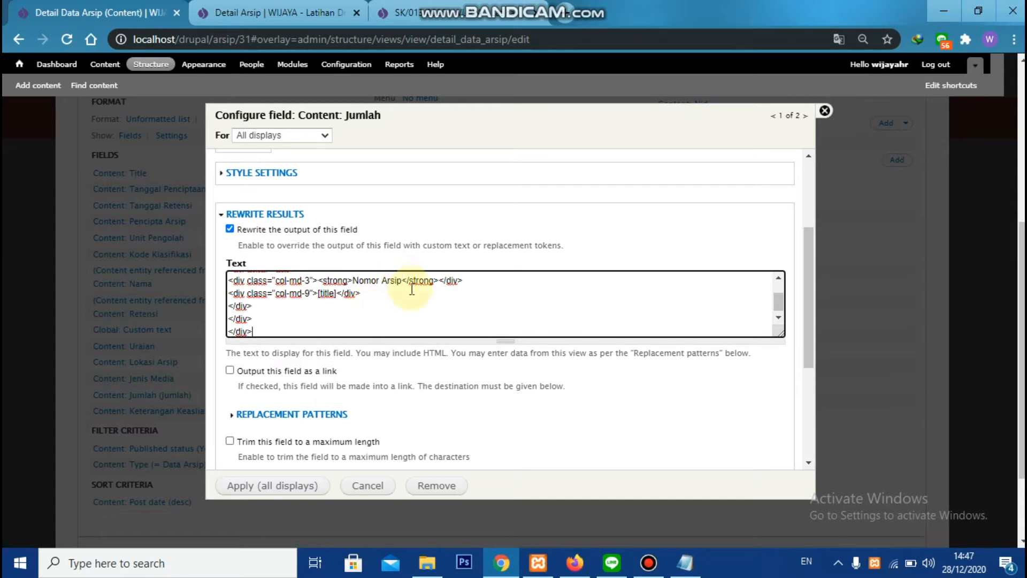
Replace the Nomor Arsip heading in the rewrite text with Jumlah
left_click(351, 283)
type("Jumlah")
key("Delete")
key("Delete")
key("Delete")
key("Delete")
key("Delete")
key("Delete")
key("Delete")
key("Delete")
key("Delete")
key("Delete")
key("Delete")
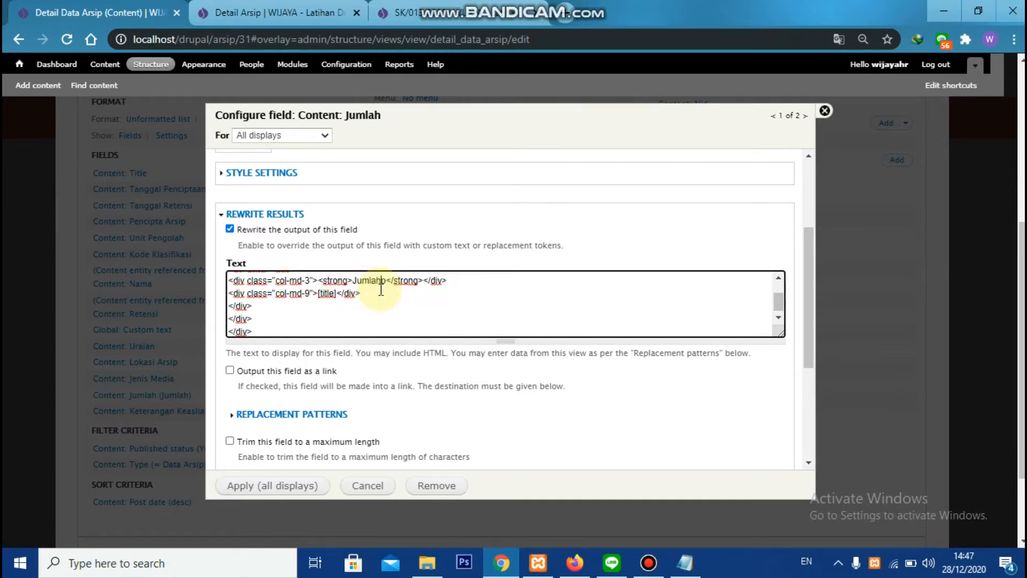
Replace the title token in the Jumlah rewrite text with [field_ars_jumlah] and apply the field to all displays
left_click(283, 414)
scroll(321, 358, "down", 5)
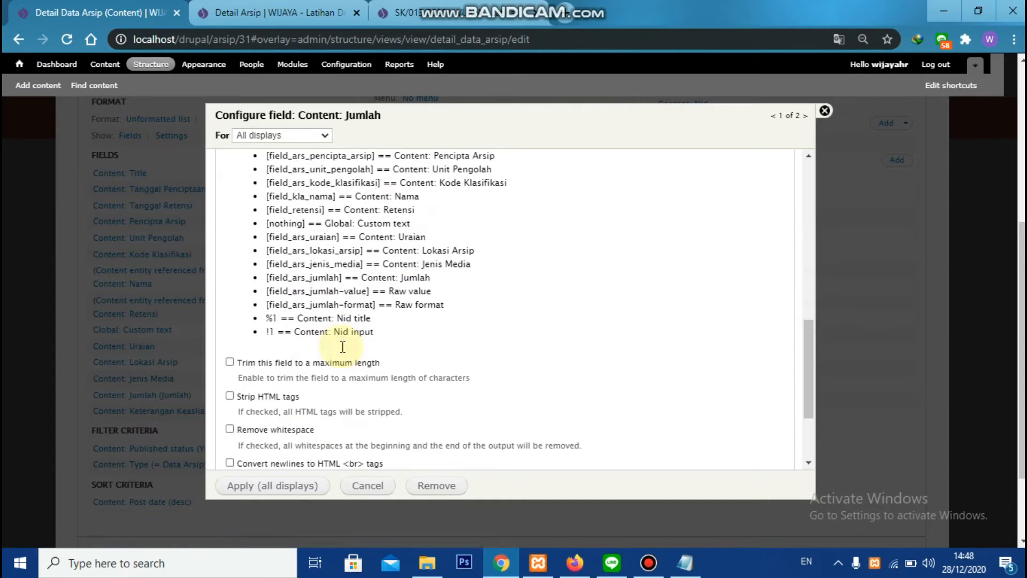
double_click(321, 345)
scroll(321, 321, "up", 5)
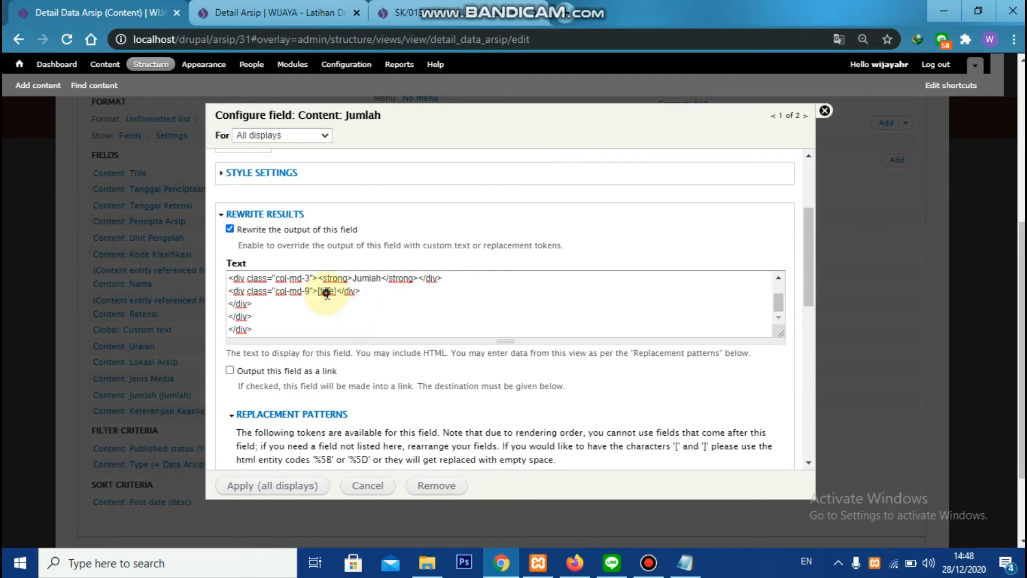
scroll(330, 299, "down", 4)
scroll(330, 299, "down", 5)
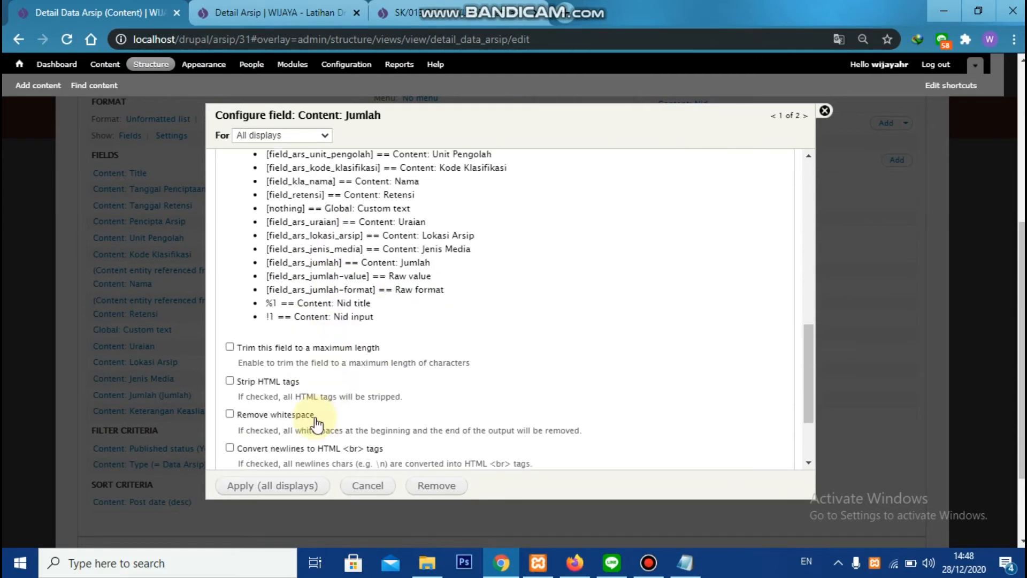
left_click(275, 485)
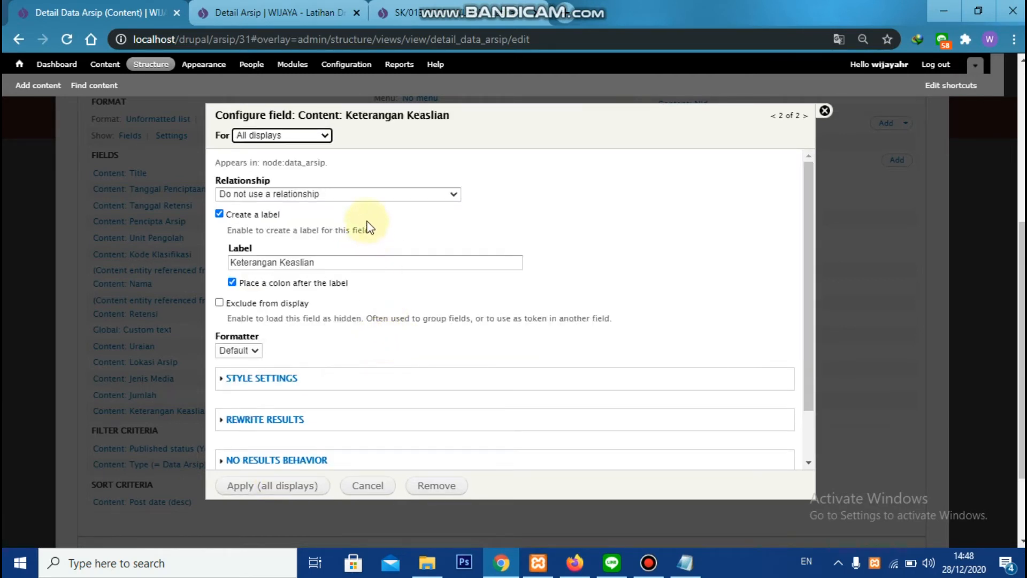
Turn off the Keterangan Keaslian field's label and rewrite its output with the copied row markup
left_click(256, 215)
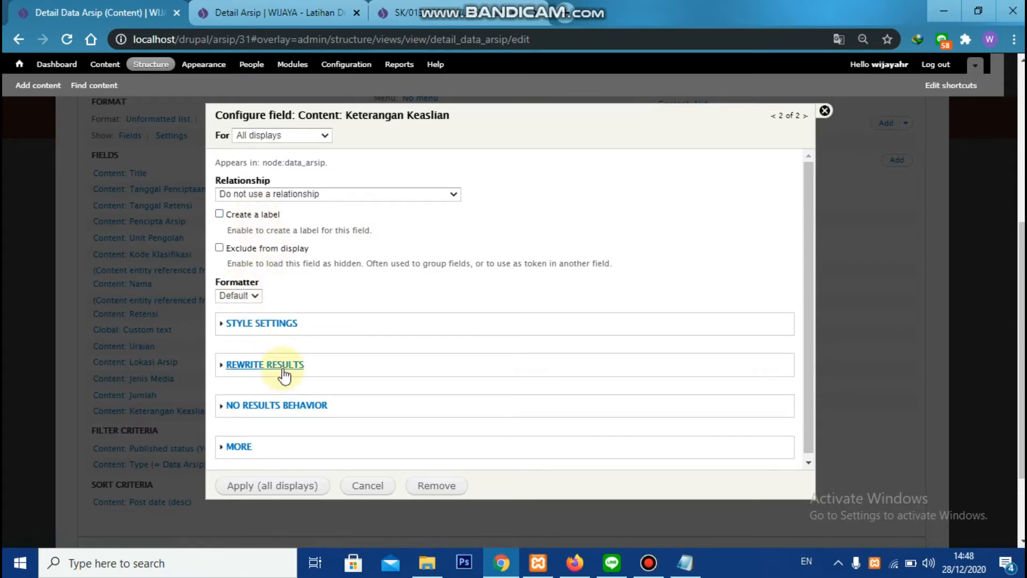
left_click(265, 364)
scroll(294, 350, "down", 3)
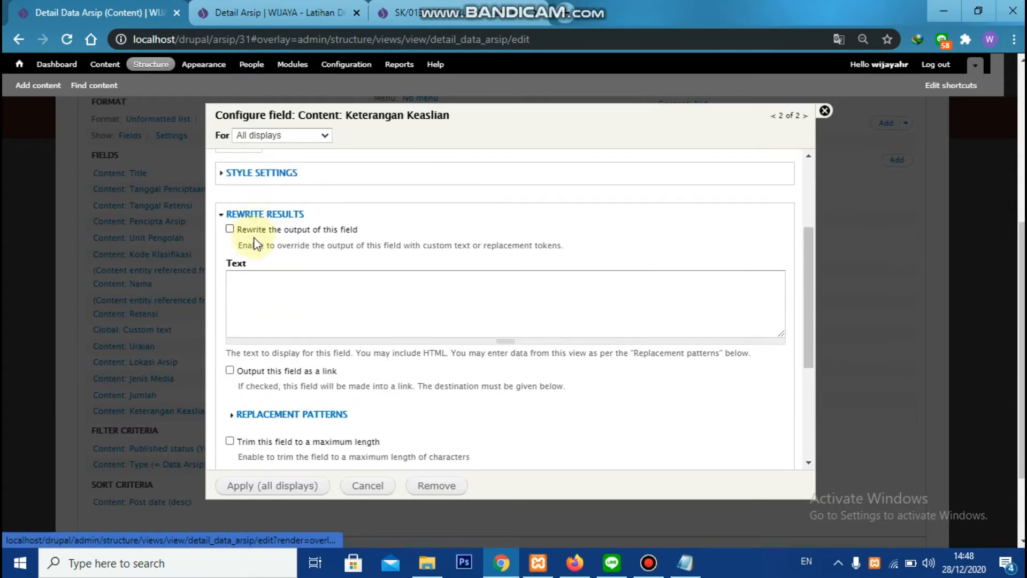
key("alt+Tab")
key("alt+Tab")
left_click(298, 310)
type("<div class=\"panel panel-default\"> <div class=\"panel-body\"> <div class=\"row\"> <div class=\"col-md-3\"><strong>Nomor Arsip</strong></div> <div class=\"col-md-9\">[title]</div> </div> </div> </div>")
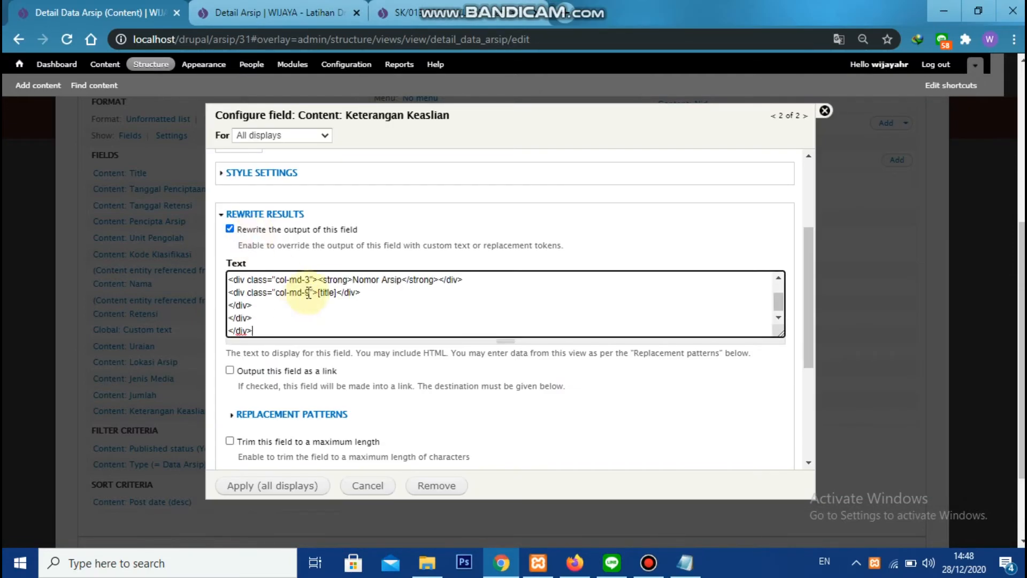
Replace the Nomor Arsip heading in the rewrite text with Keterangan Keaslian
left_click(354, 279)
type("Keterangan K")
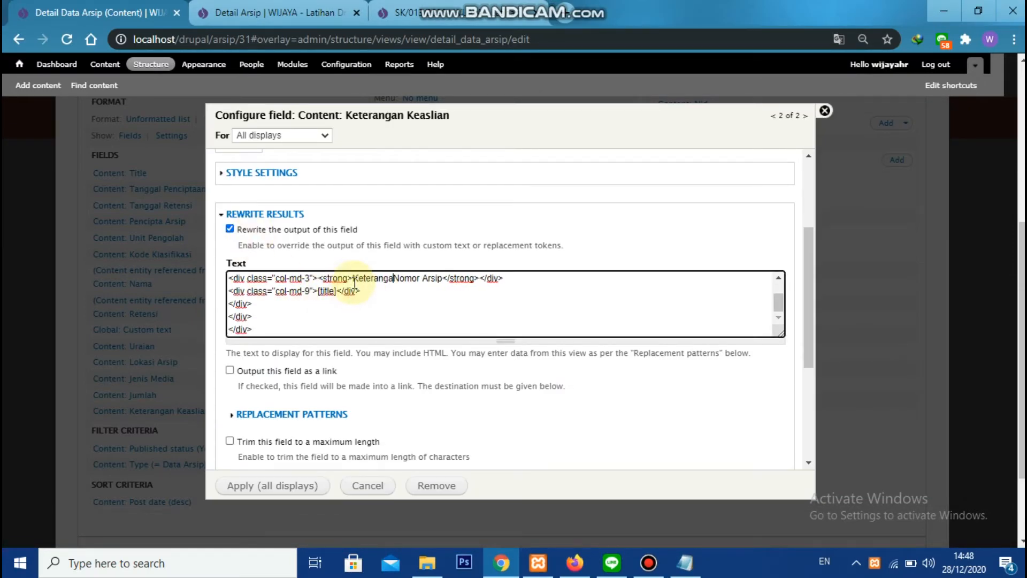
type("easlian")
key("Delete")
key("Delete")
key("Delete")
key("Delete")
key("Delete")
key("Delete")
key("Delete")
key("Delete")
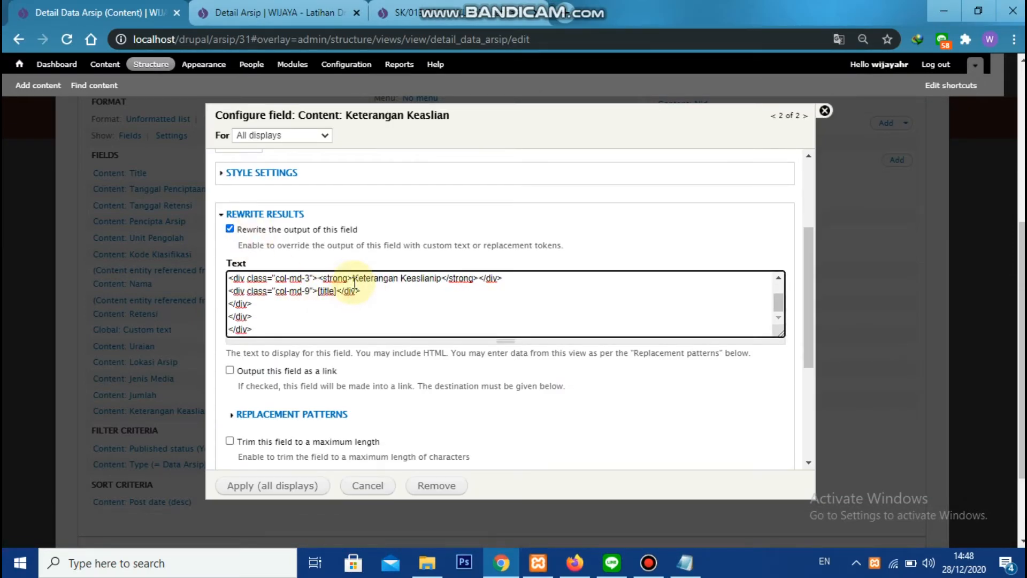
Replace the title token in the rewrite text with the Keterangan Keaslian field's replacement token and apply the field to all displays
scroll(348, 303, "down", 3)
left_click(293, 262)
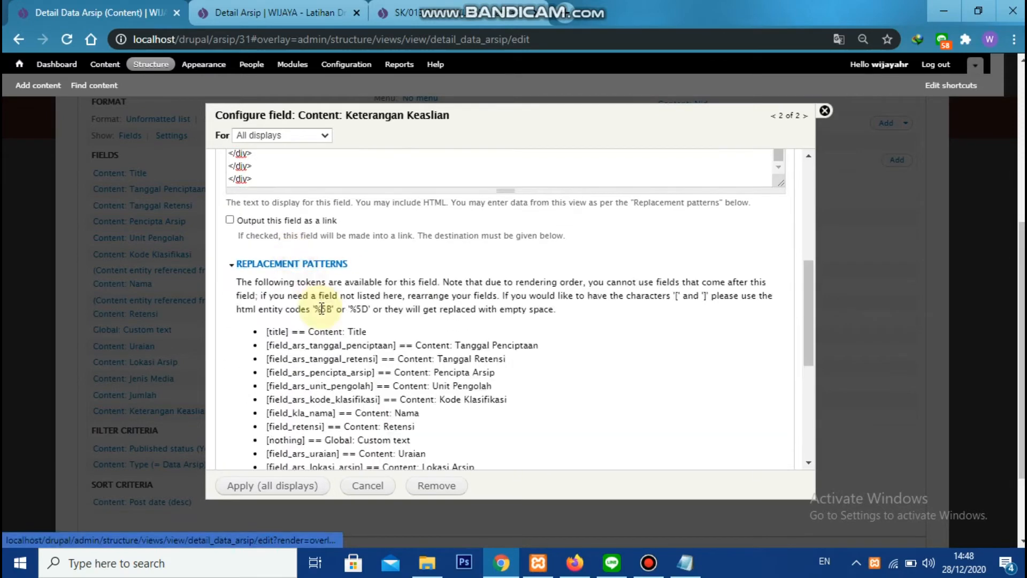
scroll(323, 290, "down", 5)
scroll(323, 289, "up", 1)
left_click_drag(266, 281, 399, 285)
key("ctrl+c")
scroll(400, 288, "up", 6)
left_click(319, 292)
key("ctrl+v")
scroll(327, 298, "down", 4)
left_click(283, 486)
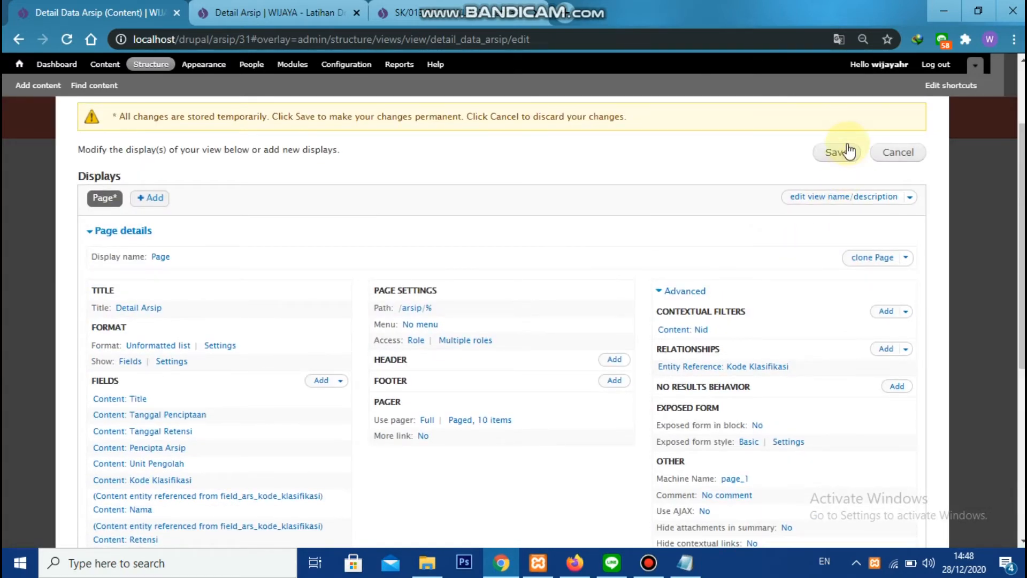
Save the view with the Jumlah and Keterangan Keaslian rows and reload the Detail Arsip page
left_click(847, 153)
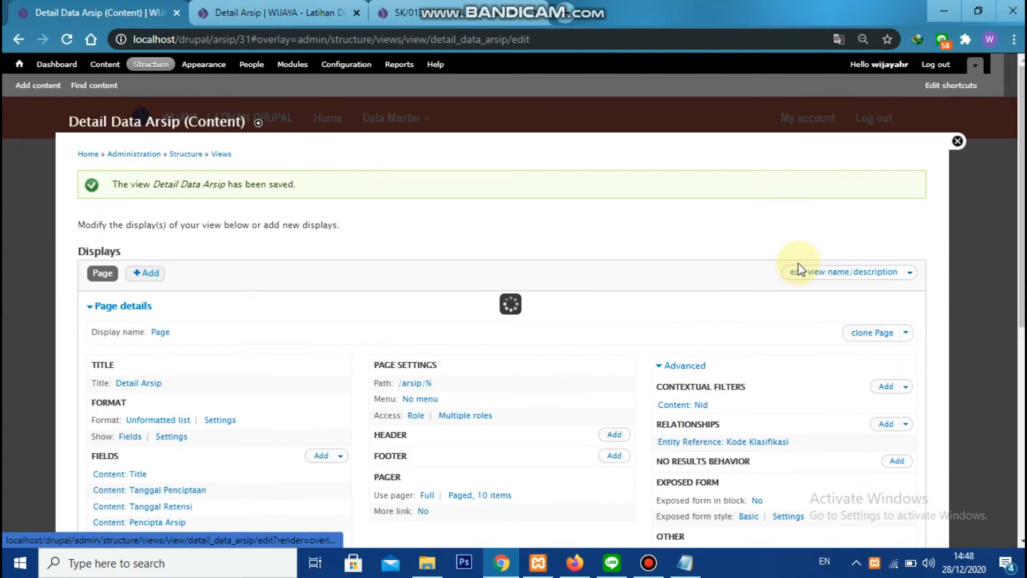
left_click(313, 22)
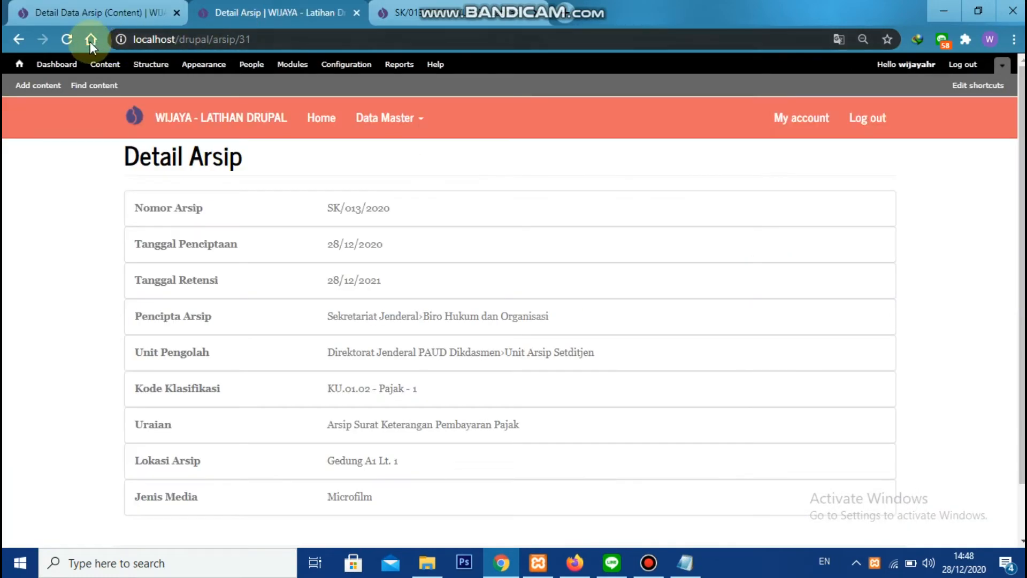
left_click(68, 39)
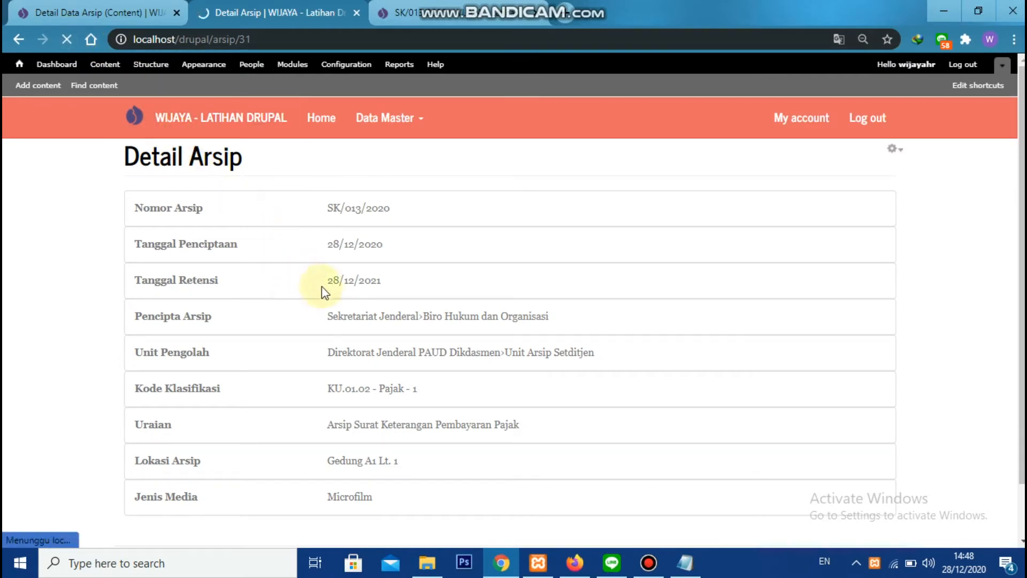
Rearrange the fields near the end of the Detail Data Arsip view's field order and apply the arrangement to all displays
scroll(394, 380, "down", 3)
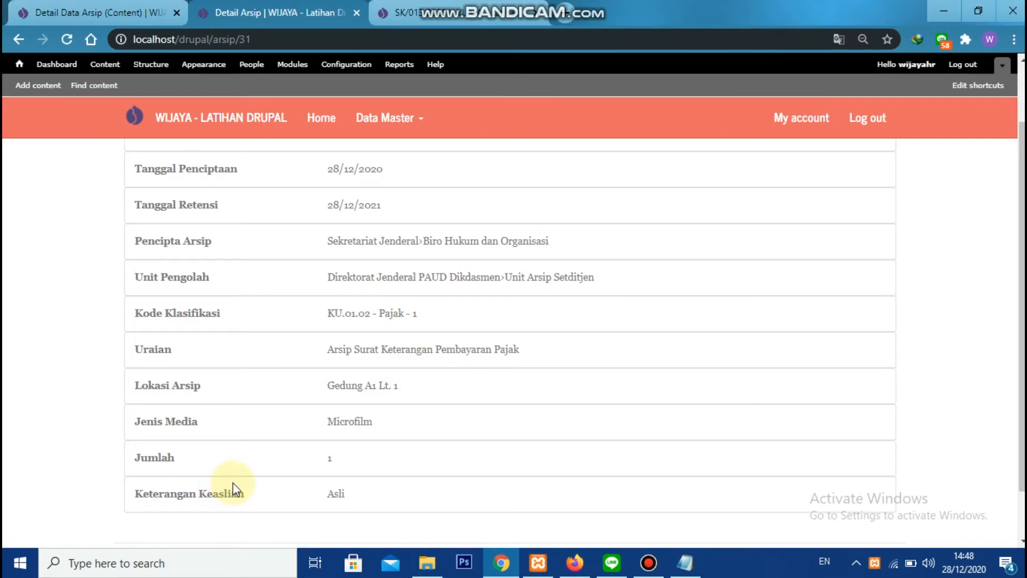
left_click(137, 12)
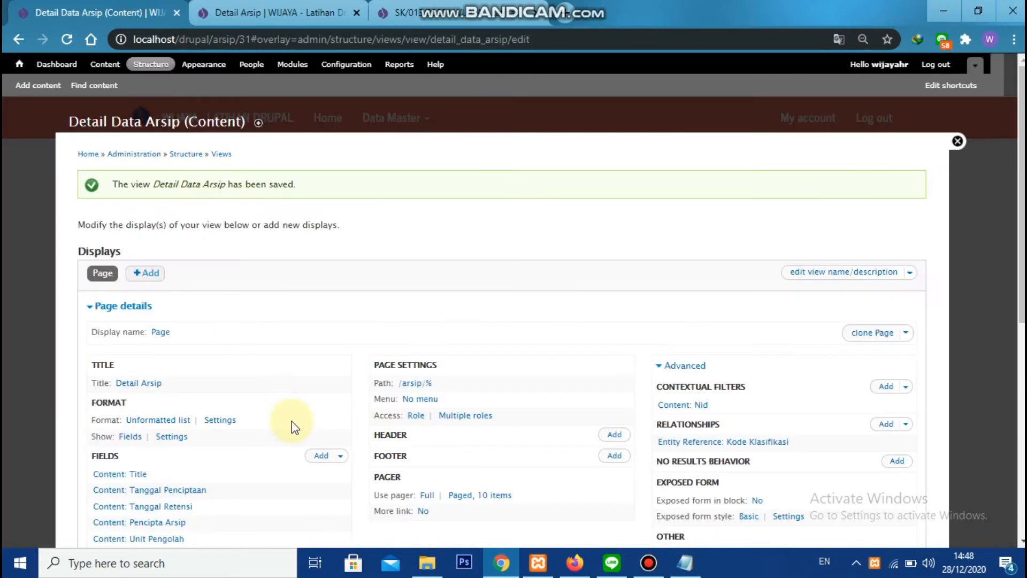
scroll(293, 427, "down", 4)
left_click(342, 232)
left_click(324, 246)
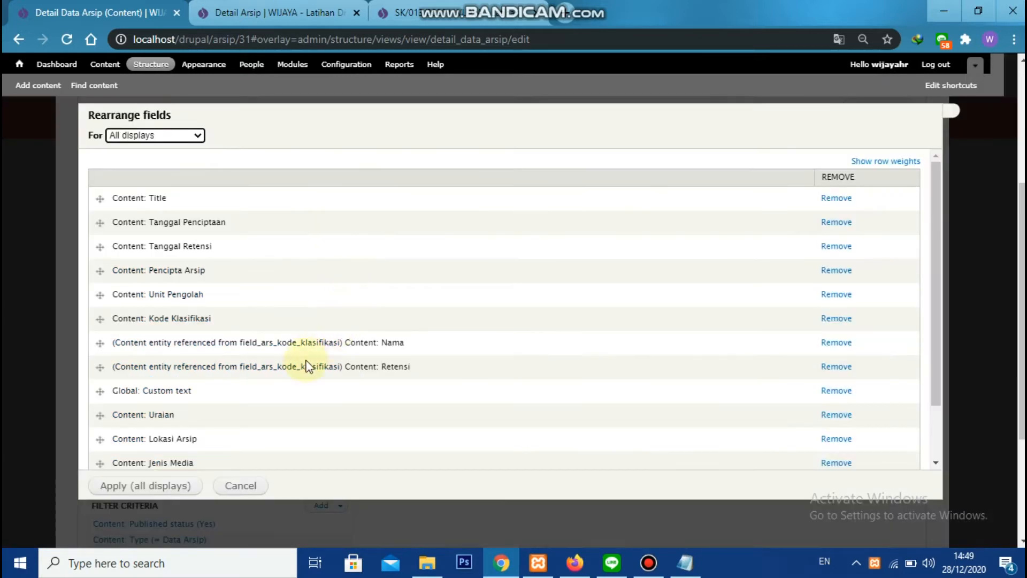
scroll(85, 430, "down", 3)
left_click_drag(114, 443, 114, 426)
left_click(151, 485)
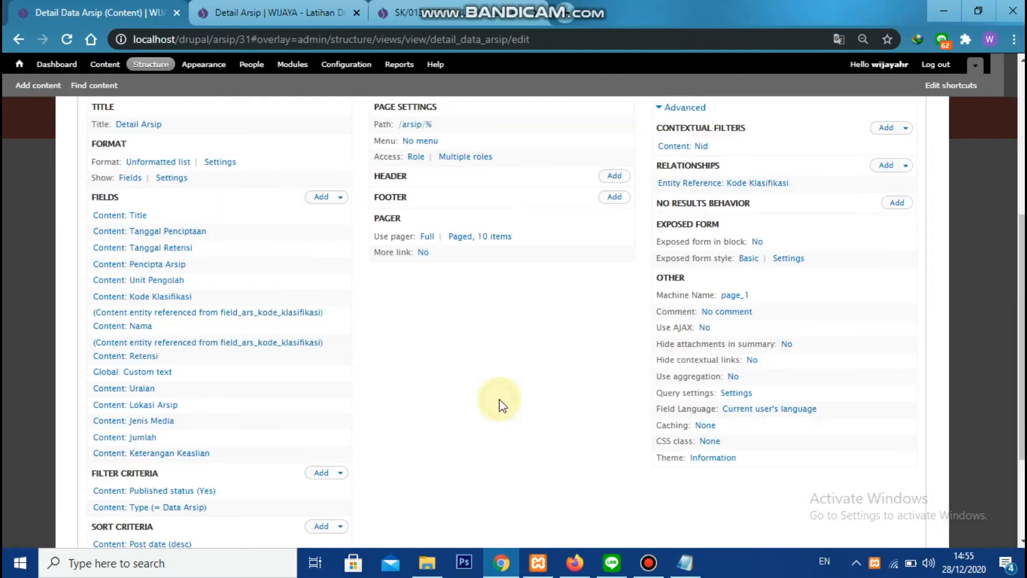
Add the Content: Nomor Box field to the Detail Data Arsip view for all displays
left_click(322, 198)
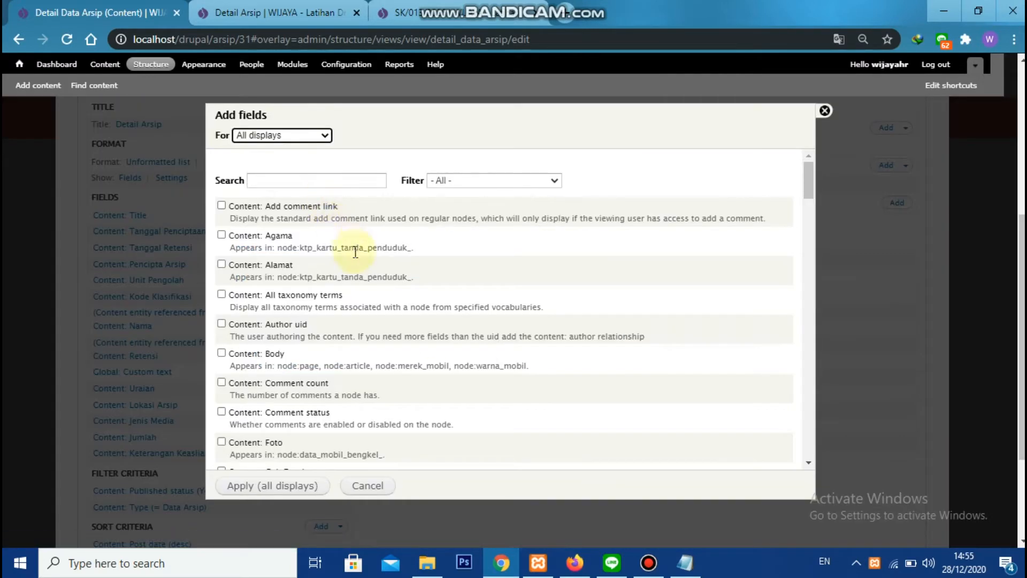
left_click(330, 186)
type("n")
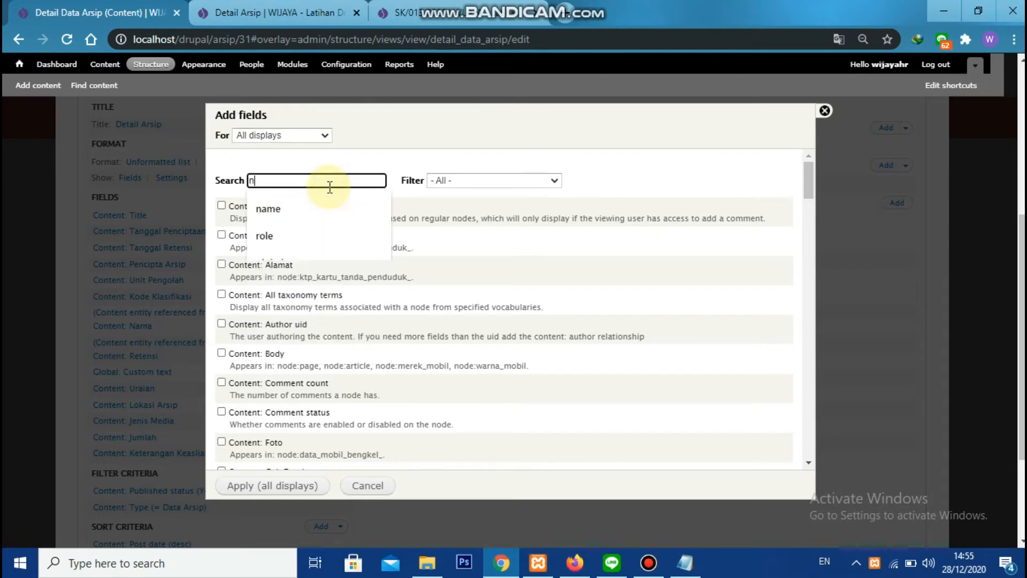
type("omo")
left_click(305, 205)
left_click(293, 485)
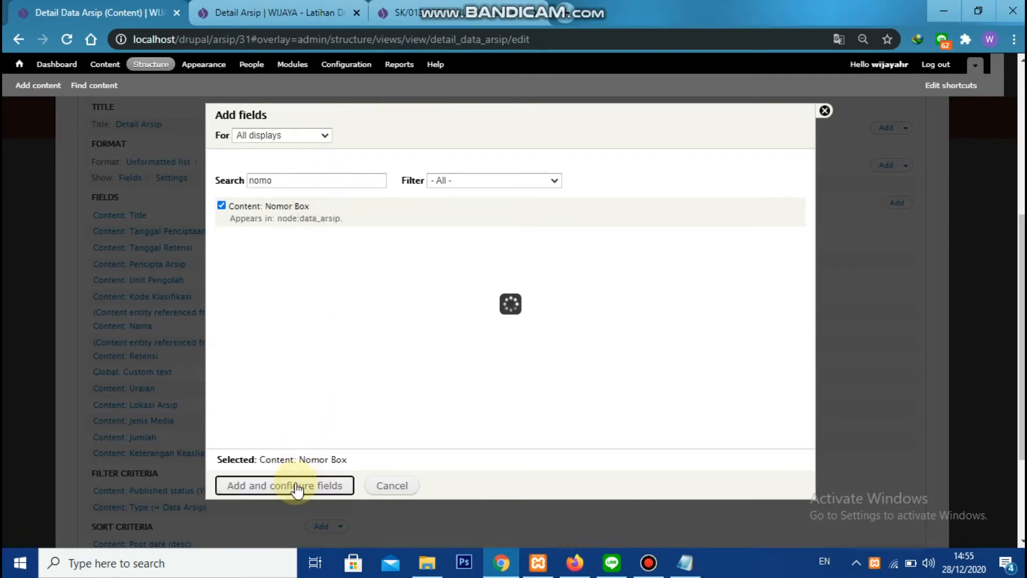
Turn off the Nomor Box field's label and rewrite its output with the copied row markup, headed Nomor Box
left_click(263, 215)
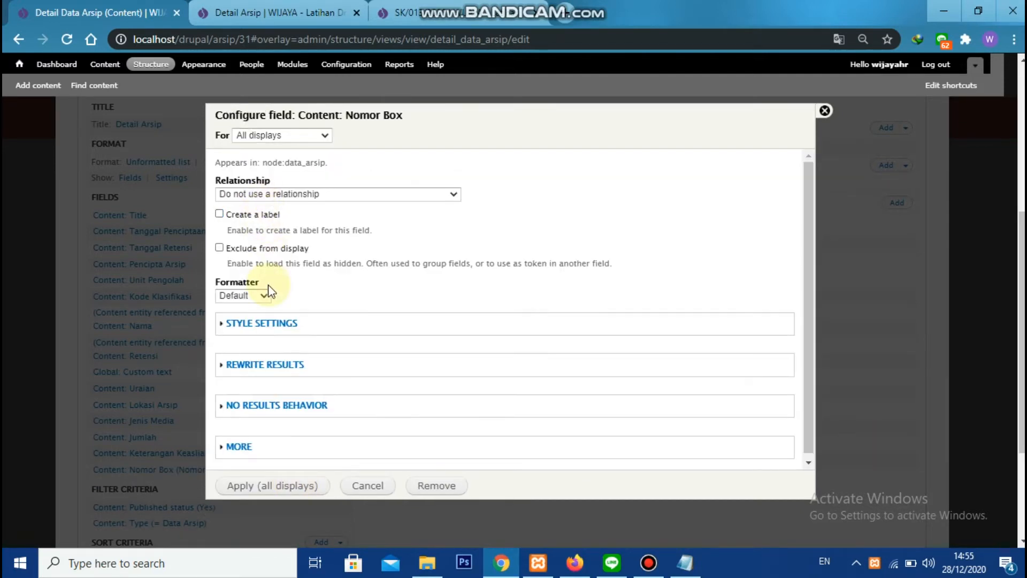
left_click(289, 364)
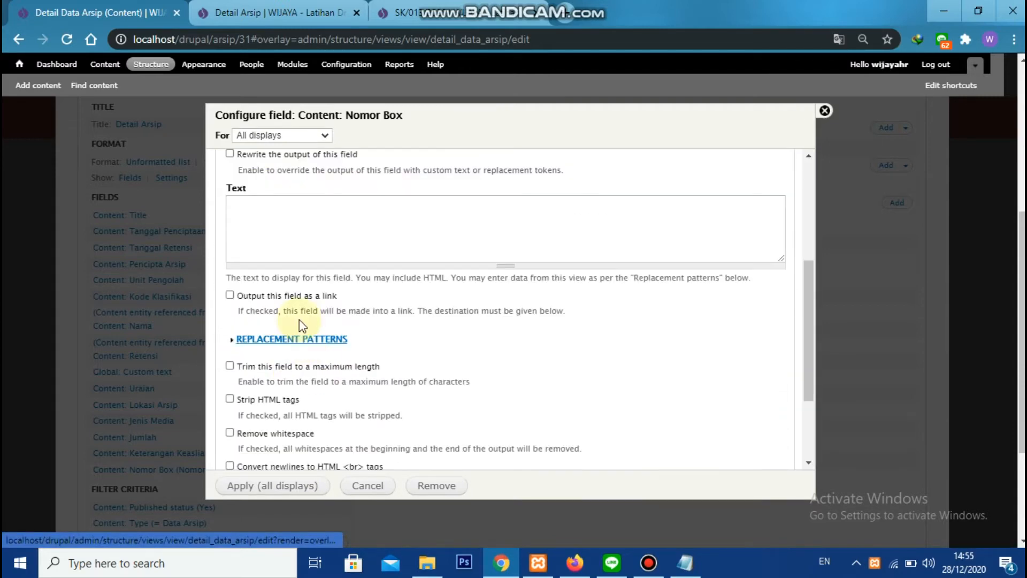
key("alt+Tab")
key("Tab")
key("alt+Tab")
left_click(339, 232)
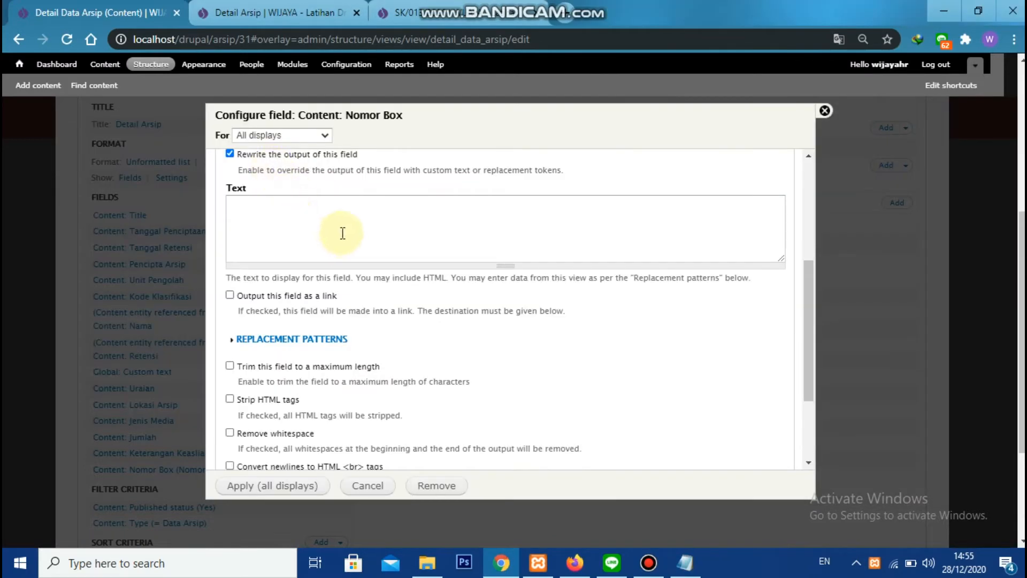
key("ctrl+v")
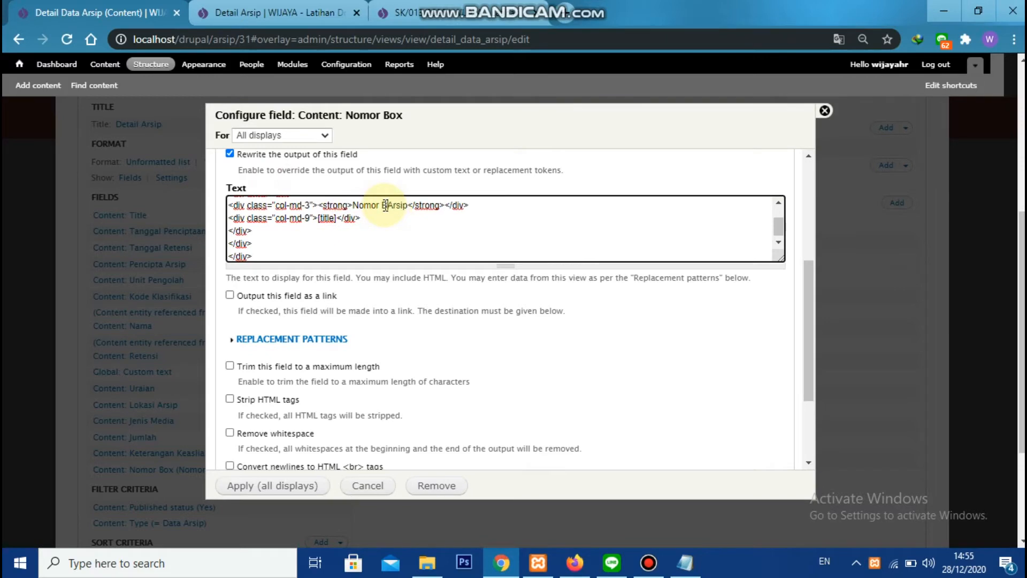
Replace the title token in the rewrite text with field_ars_nomor_box and apply the field to all displays
left_click(293, 338)
scroll(324, 316, "down", 6)
double_click(327, 295)
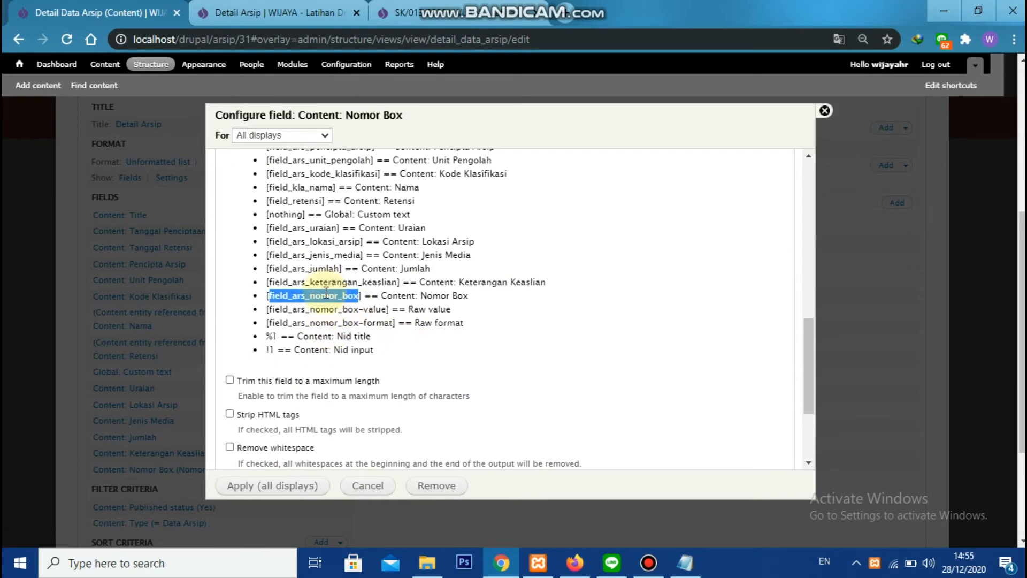
scroll(327, 295, "up", 5)
scroll(333, 288, "down", 2)
double_click(326, 290)
key("ctrl+v")
scroll(299, 364, "down", 8)
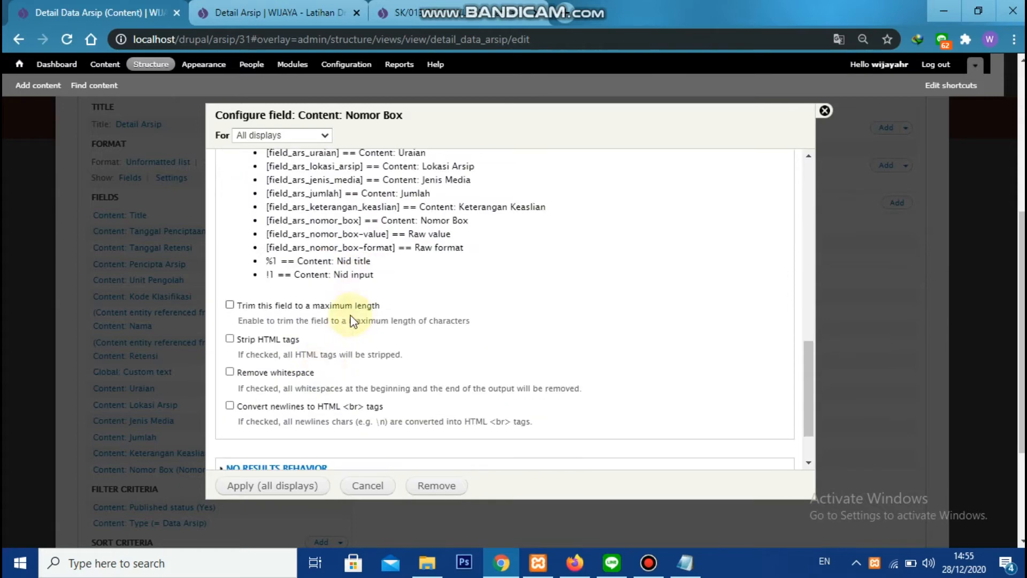
left_click(290, 476)
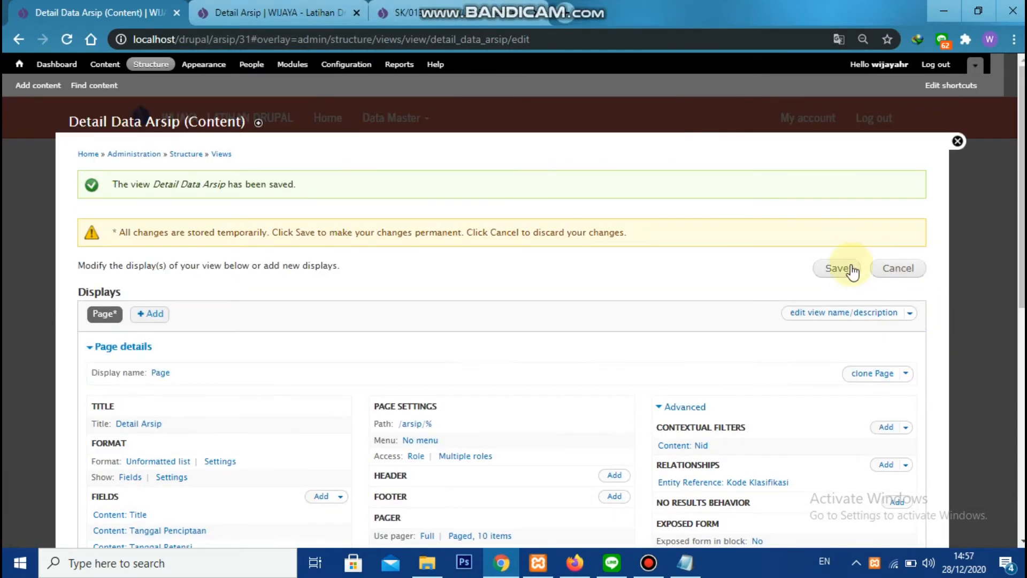
Save the view with the Nomor Box row, reload the Detail Arsip page and check its rows
left_click(845, 269)
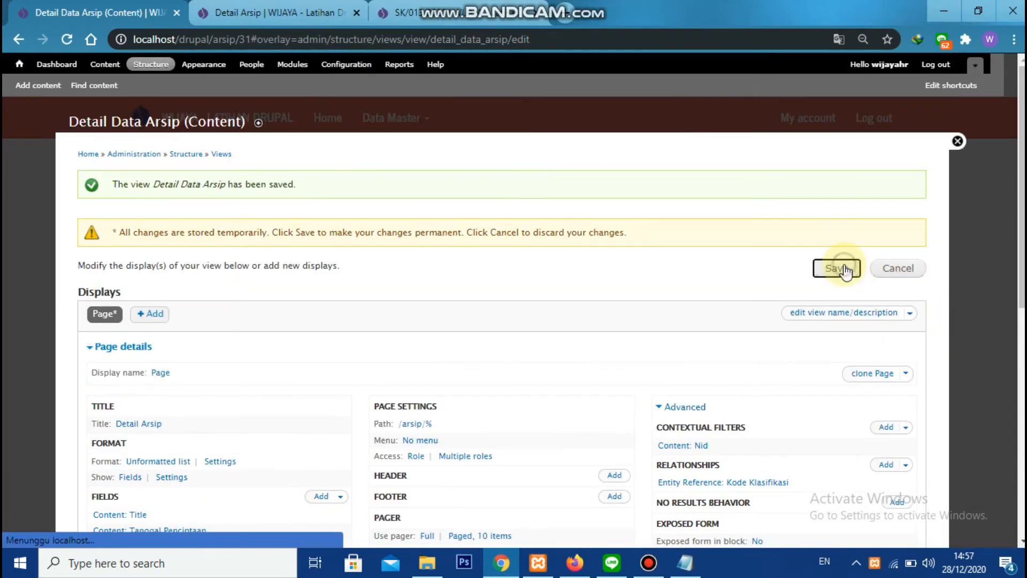
left_click(202, 16)
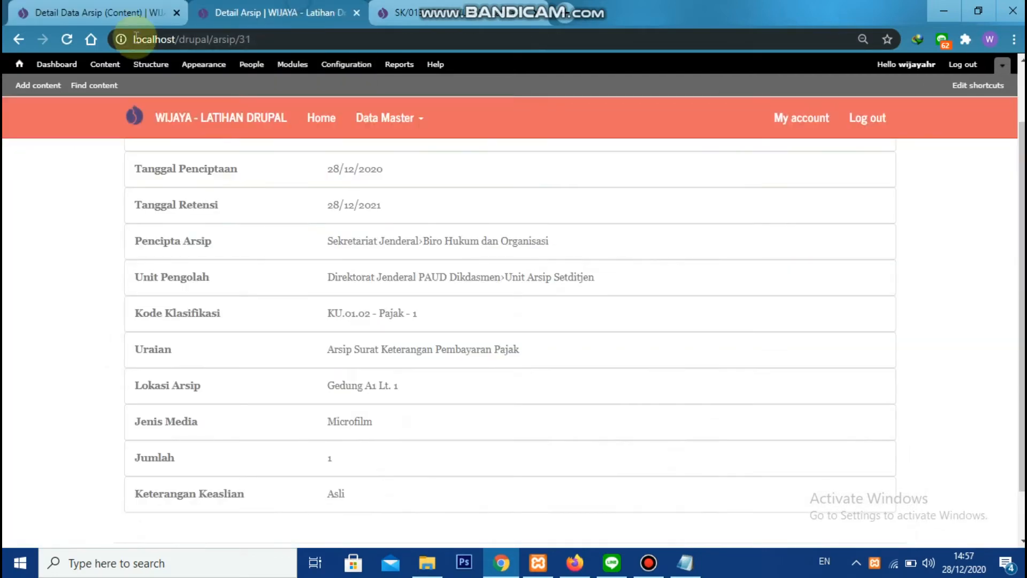
left_click(73, 35)
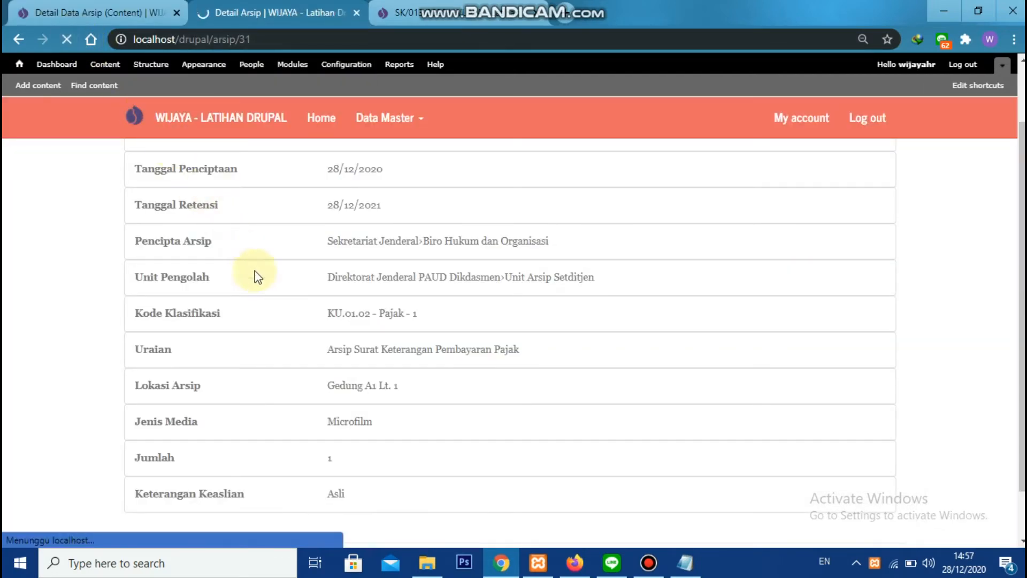
scroll(291, 326, "down", 1)
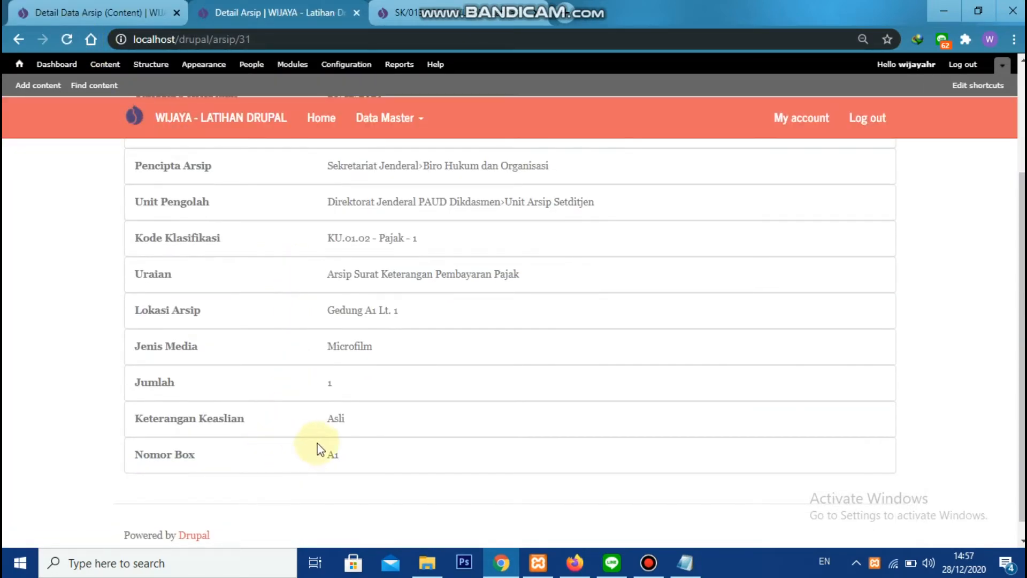
scroll(342, 419, "up", 1)
scroll(341, 418, "up", 1)
Add the Content: Lampiran field from the data_arsip content type to the Detail Data Arsip view
left_click(104, 2)
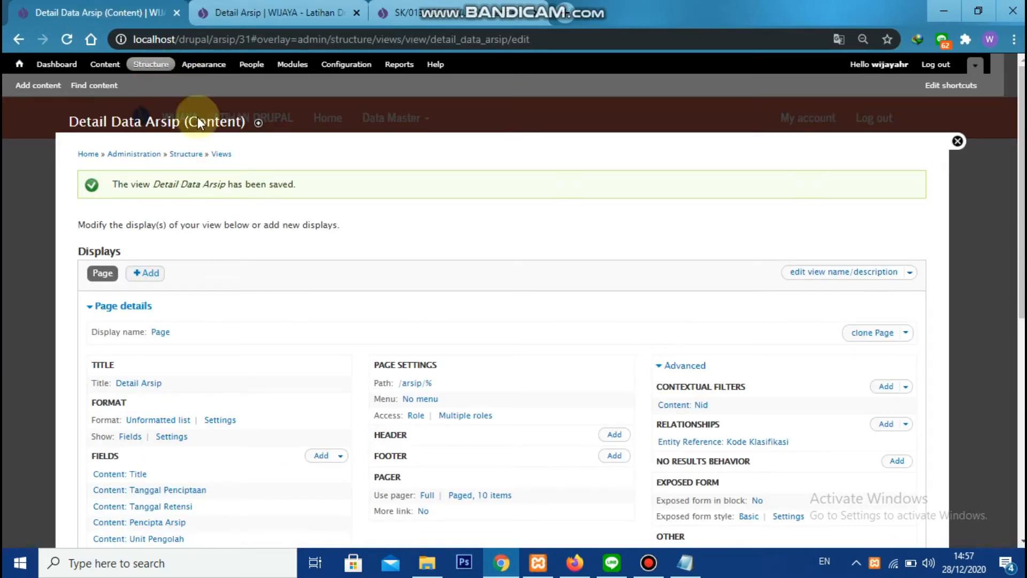
scroll(275, 337, "down", 3)
left_click(320, 306)
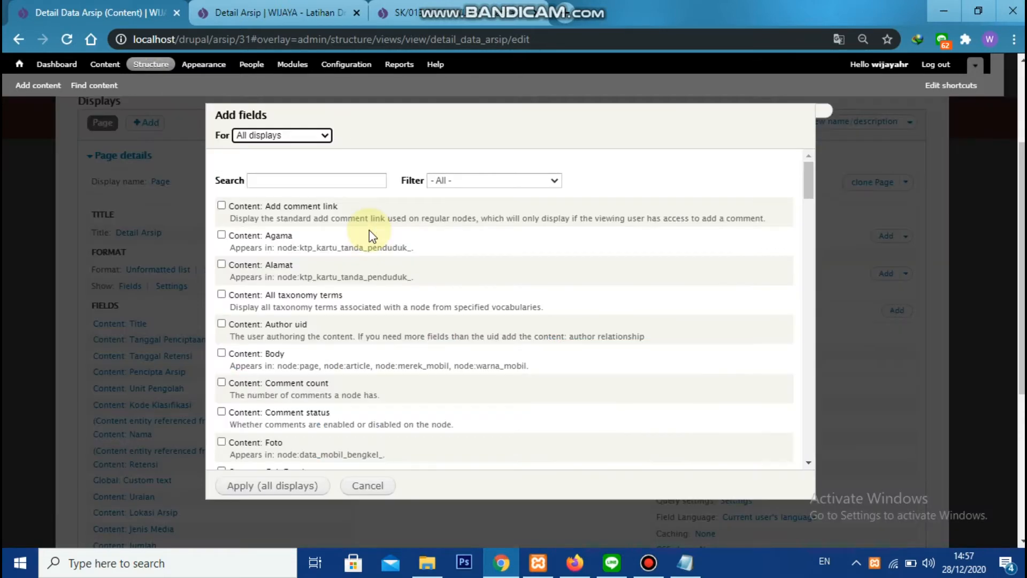
left_click(367, 179)
type("lam")
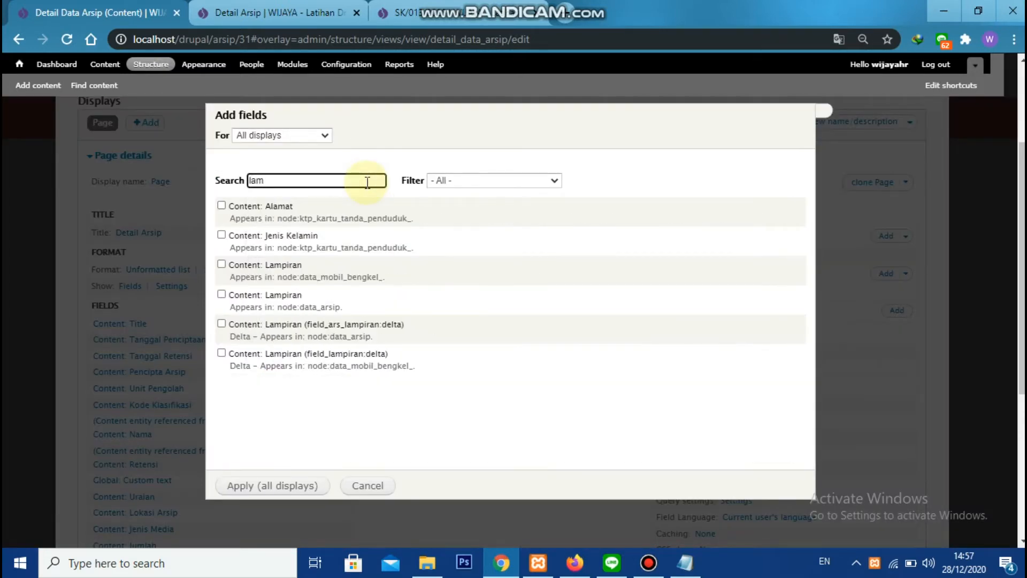
left_click(284, 294)
left_click(262, 486)
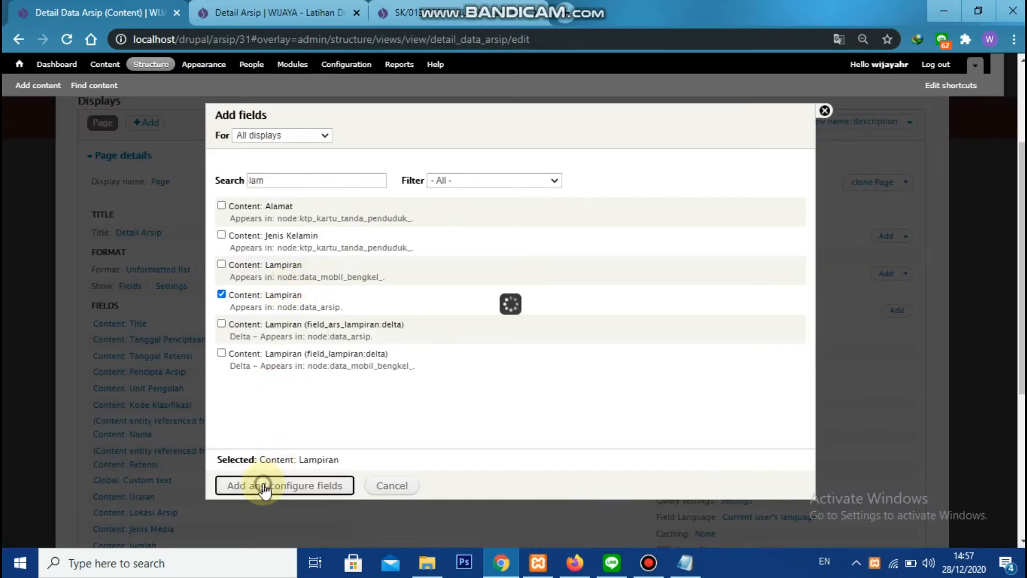
Turn off the Lampiran field's label and rewrite its output with the copied row markup
left_click(259, 217)
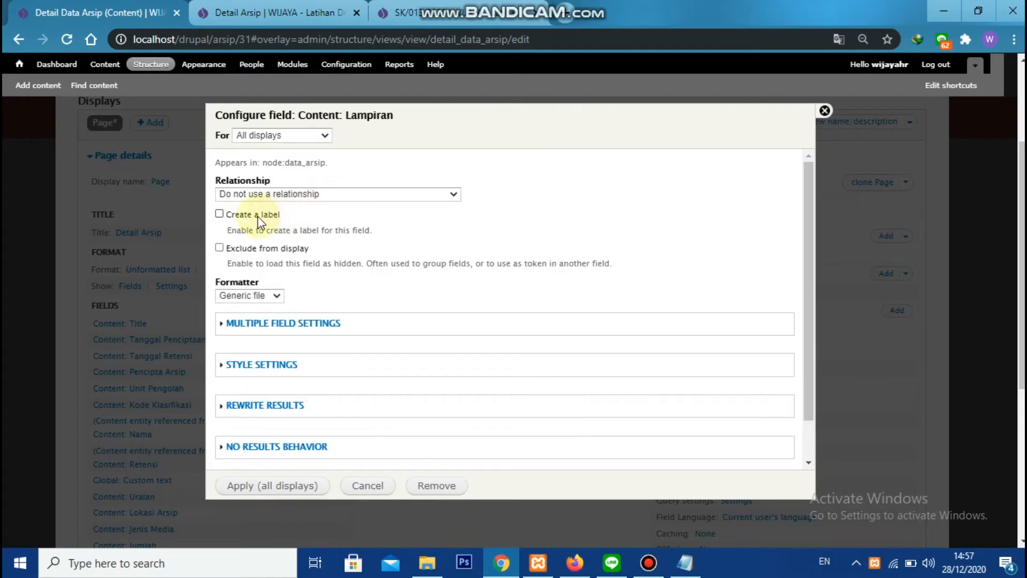
scroll(314, 287, "down", 2)
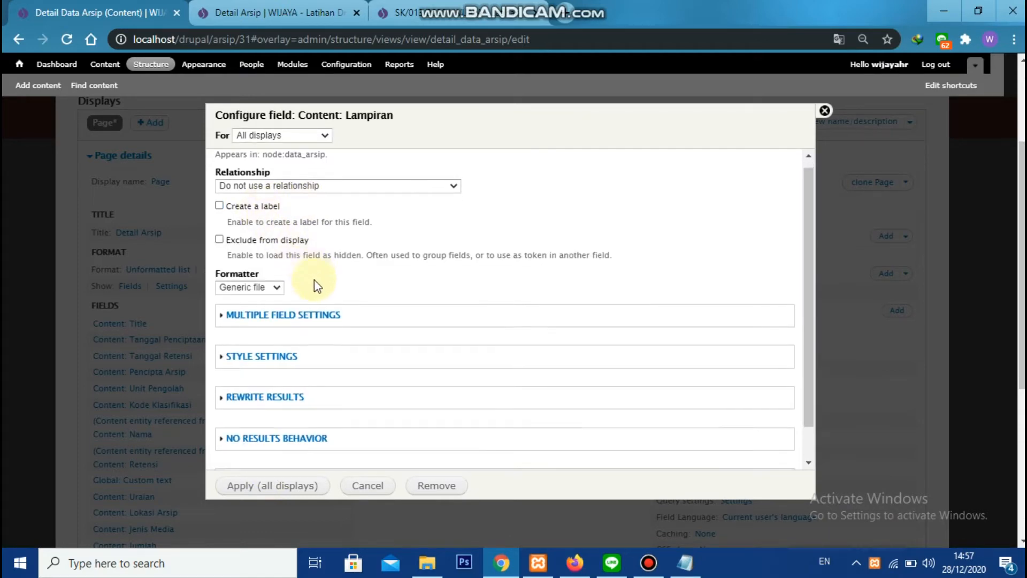
left_click(291, 369)
left_click(292, 376)
left_click(298, 427)
scroll(485, 291, "down", 3)
key("alt+Tab")
key("ctrl+c")
key("alt+Tab")
key("ctrl+v")
Replace the Nomor Arsip heading in the rewrite text with Lampiran
type("Lampiran")
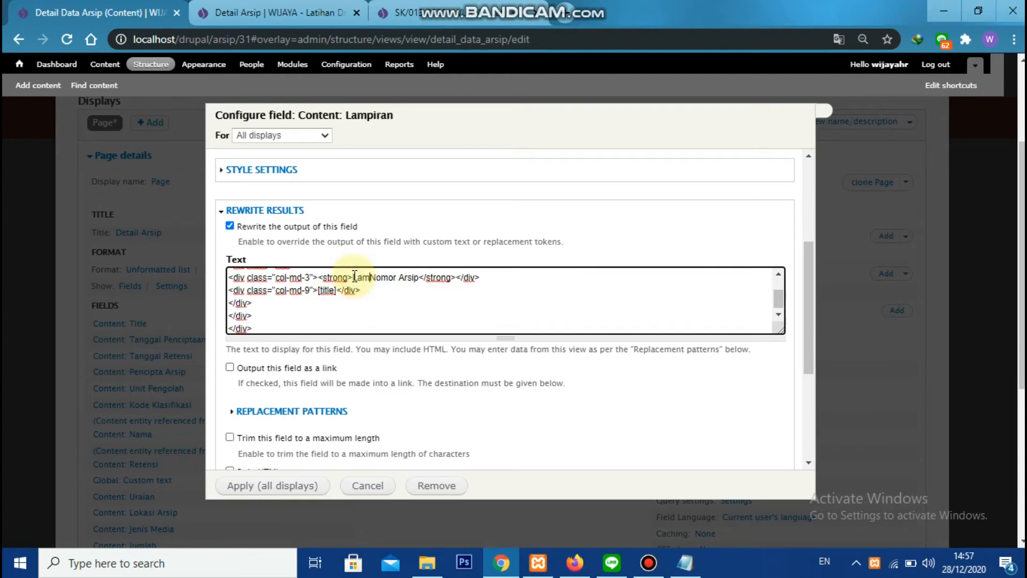
key("Delete")
key("Delete")
key("Delete")
key("Delete")
key("Delete")
key("Delete")
key("Delete")
key("Delete")
key("Delete")
key("Delete")
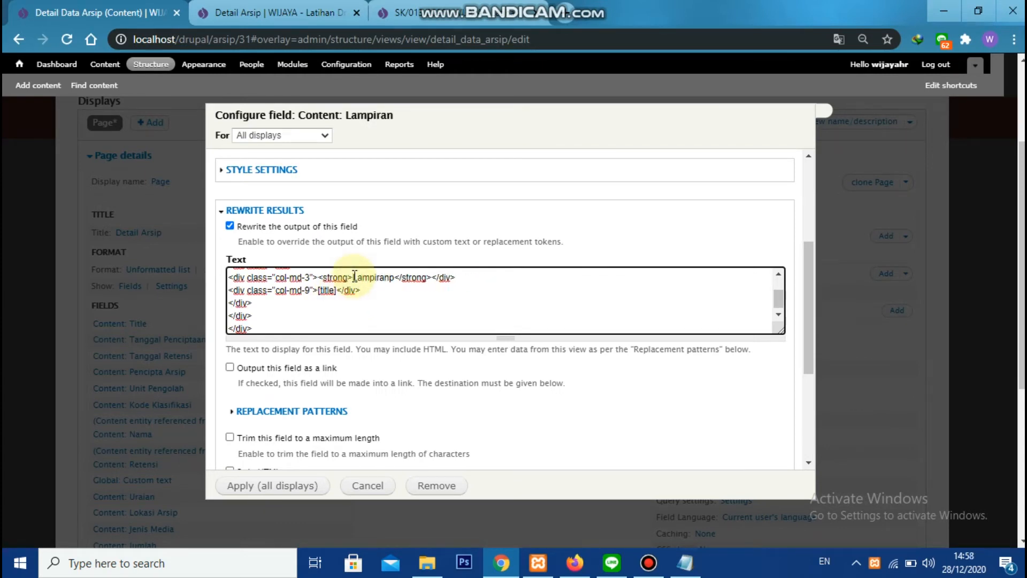
Replace the title token in the rewrite text with field_ars_lampiran and apply the Lampiran field
left_click(319, 409)
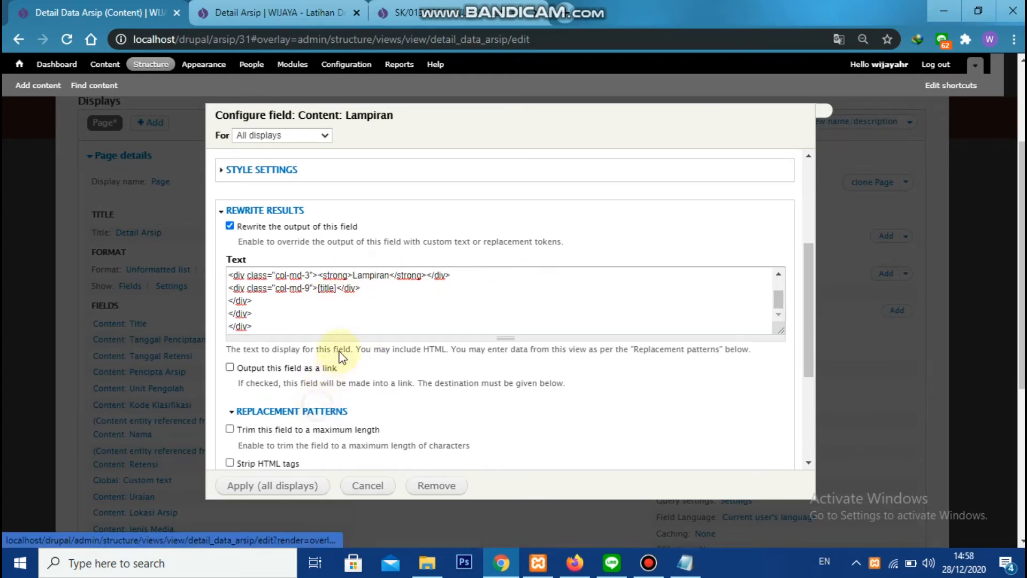
scroll(353, 345, "down", 5)
double_click(323, 304)
scroll(376, 298, "up", 5)
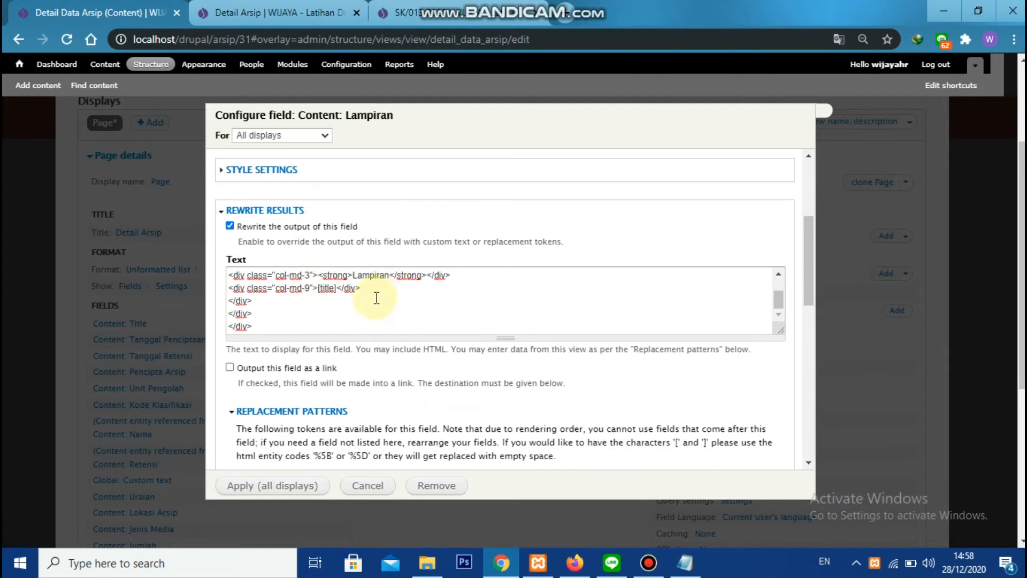
double_click(323, 288)
key("ctrl+v")
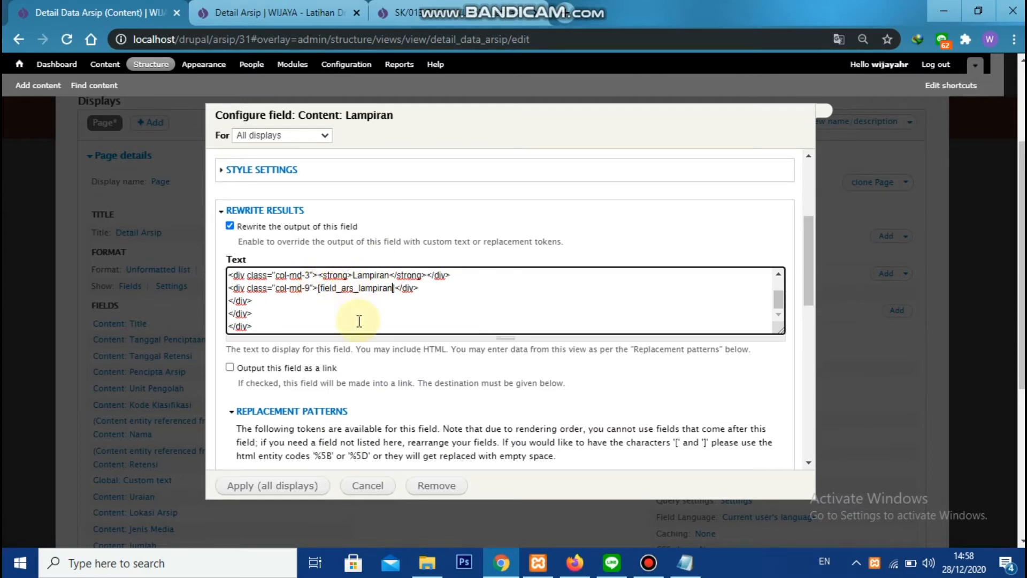
scroll(355, 323, "down", 5)
left_click(290, 479)
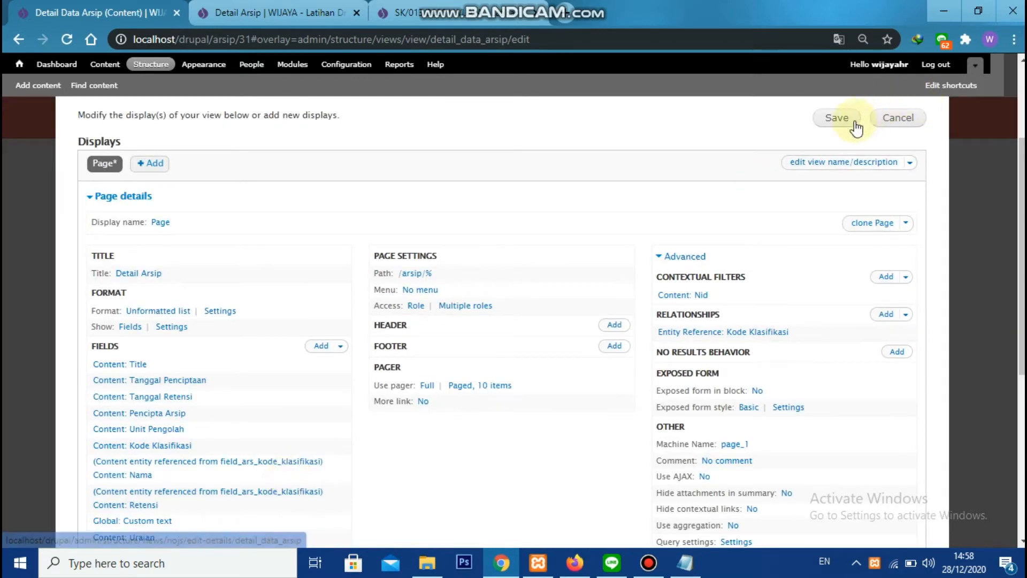
Save the view with the Lampiran row, reload the Detail Arsip page and review all its rows
left_click(844, 121)
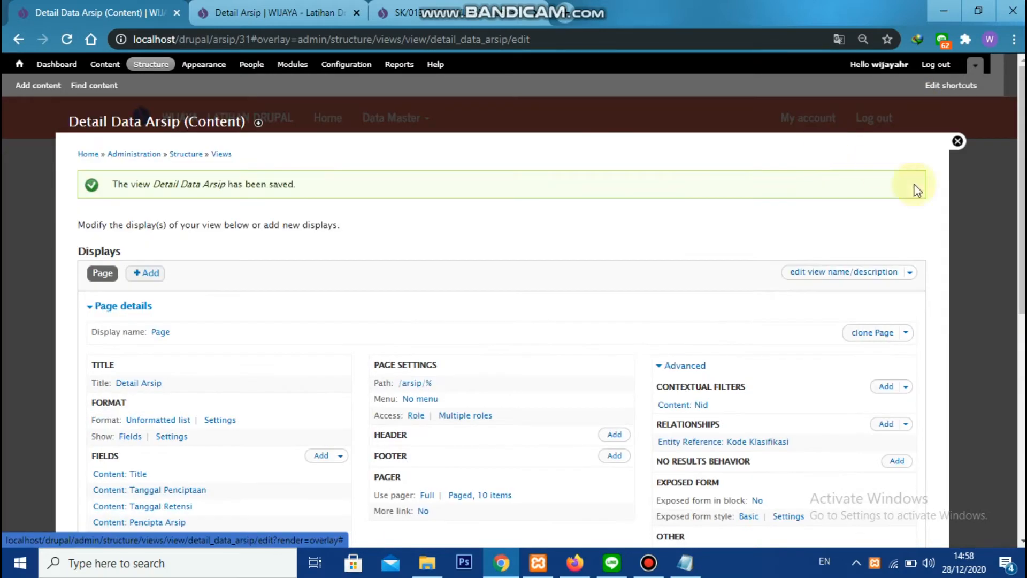
left_click(343, 3)
left_click(68, 38)
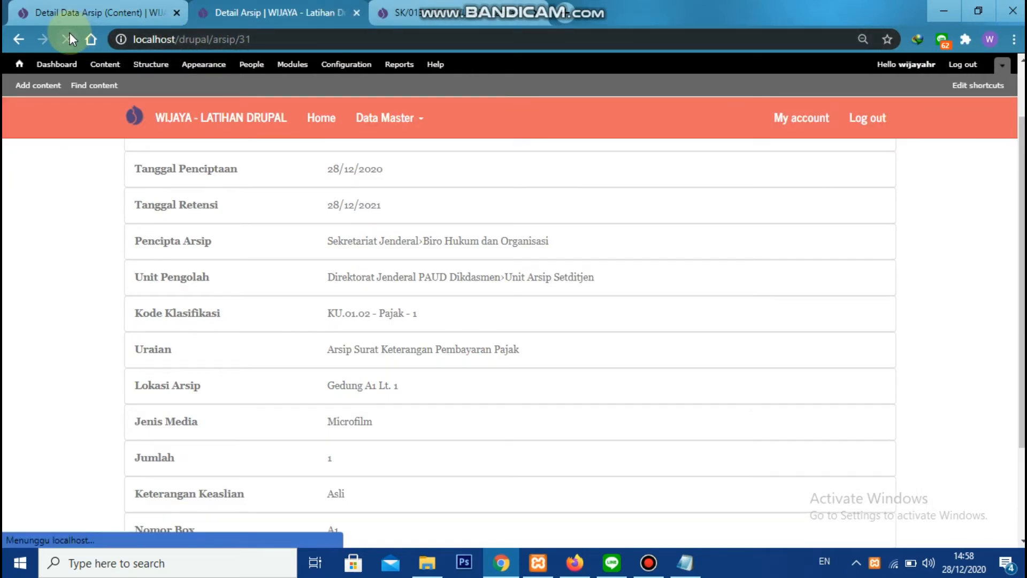
scroll(302, 263, "up", 2)
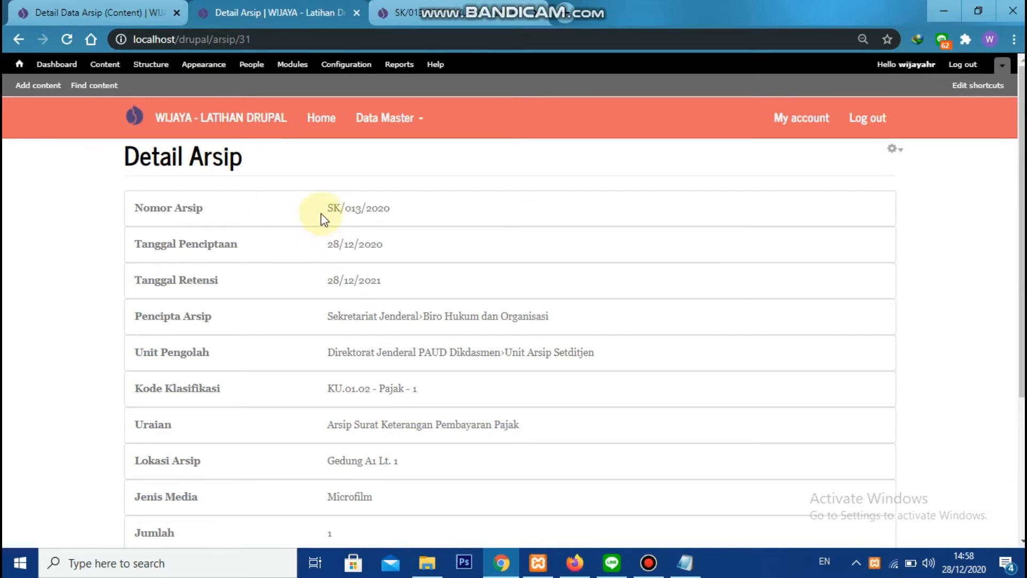
scroll(291, 298, "down", 4)
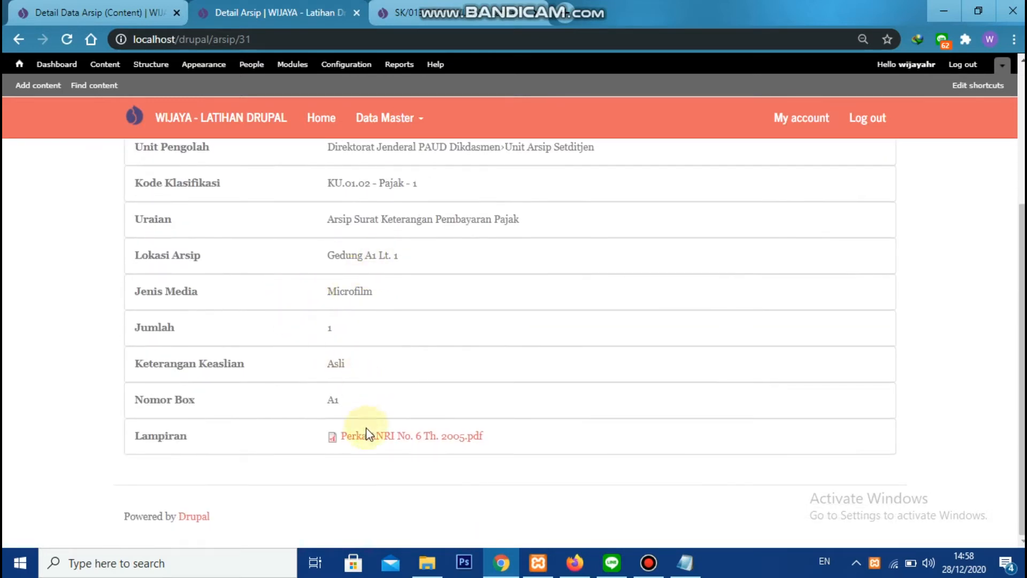
scroll(297, 369, "up", 3)
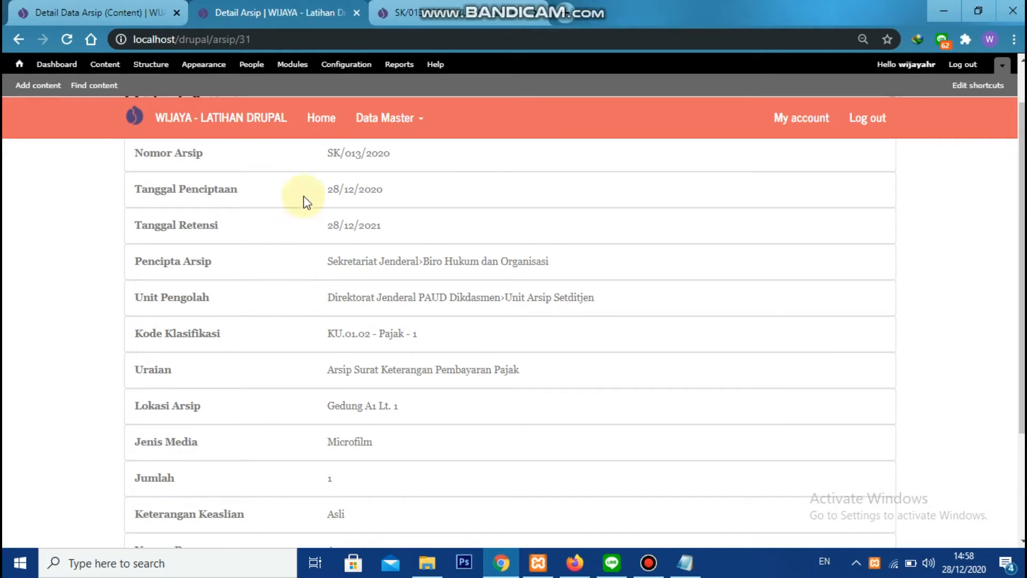
left_click(391, 13)
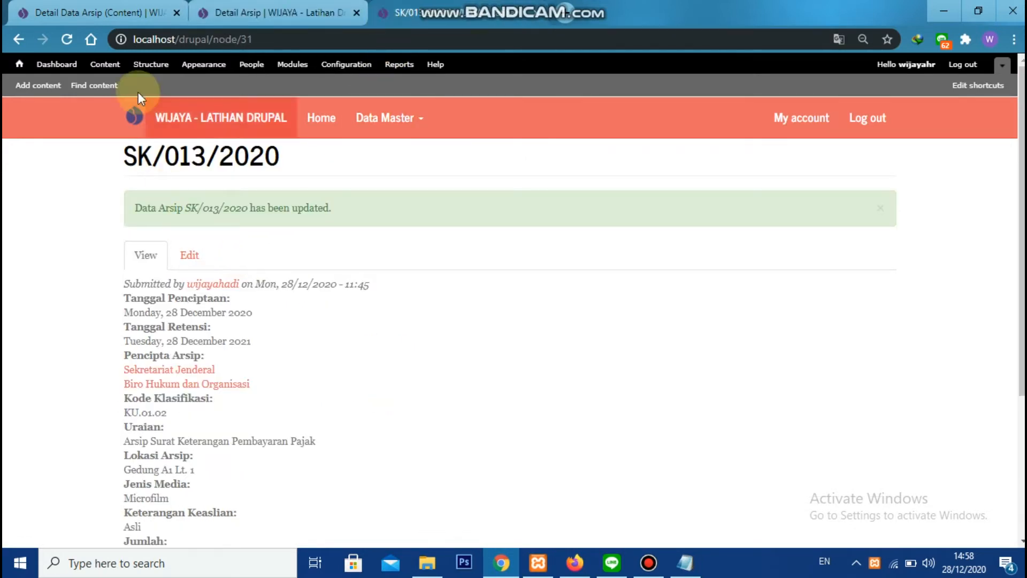
left_click(80, 13)
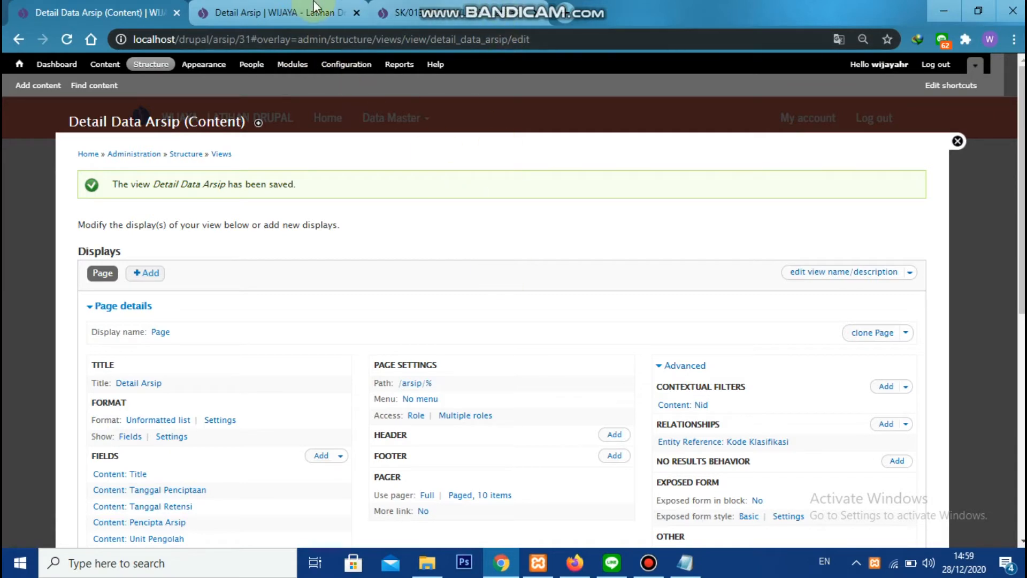
left_click(300, 12)
scroll(315, 177, "up", 1)
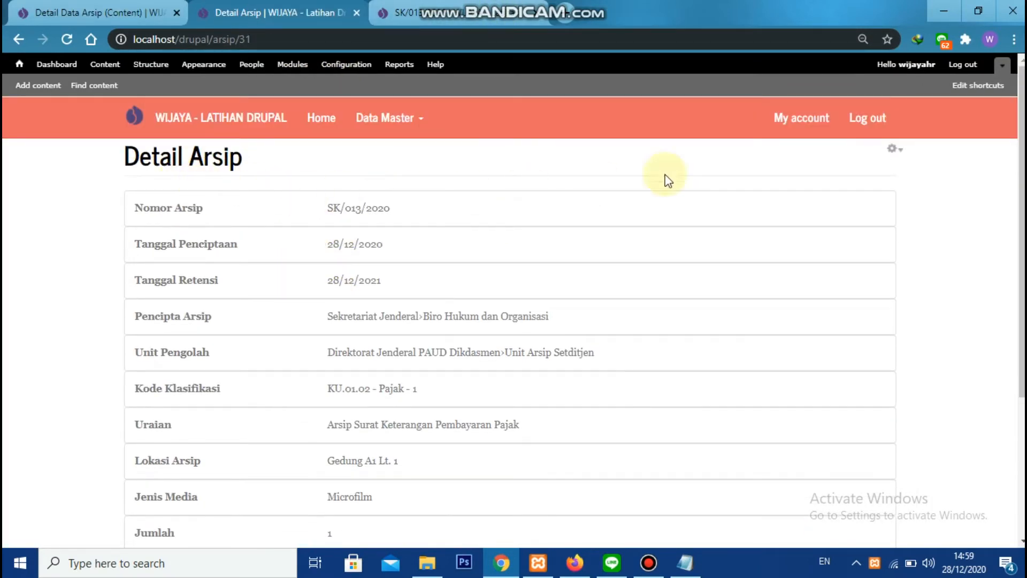
Find the Content: Link to edit content field by searching for edit and add it to the Detail Data Arsip view
left_click(46, 8)
scroll(287, 341, "down", 1)
left_click(320, 306)
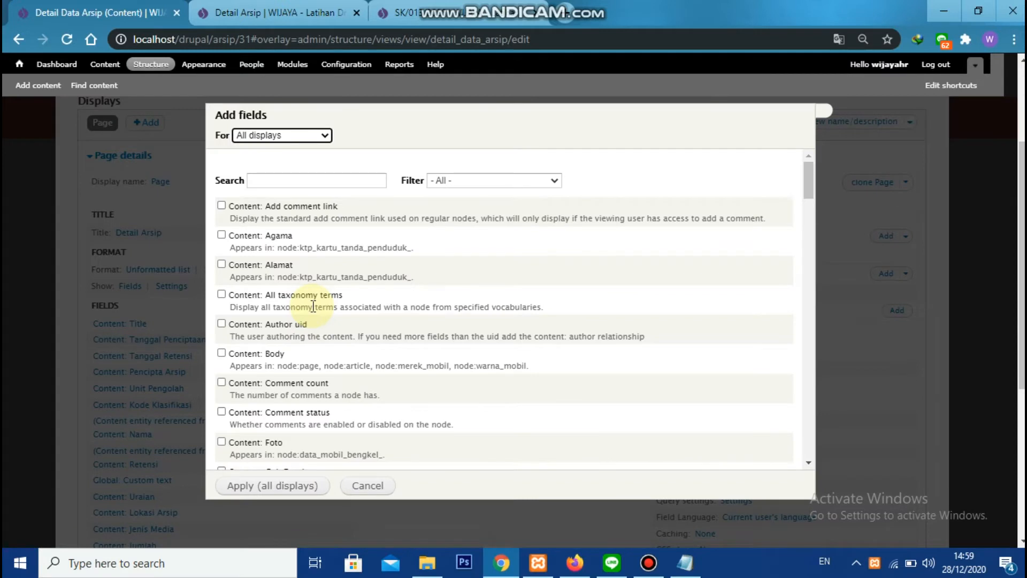
left_click(347, 181)
type("edit")
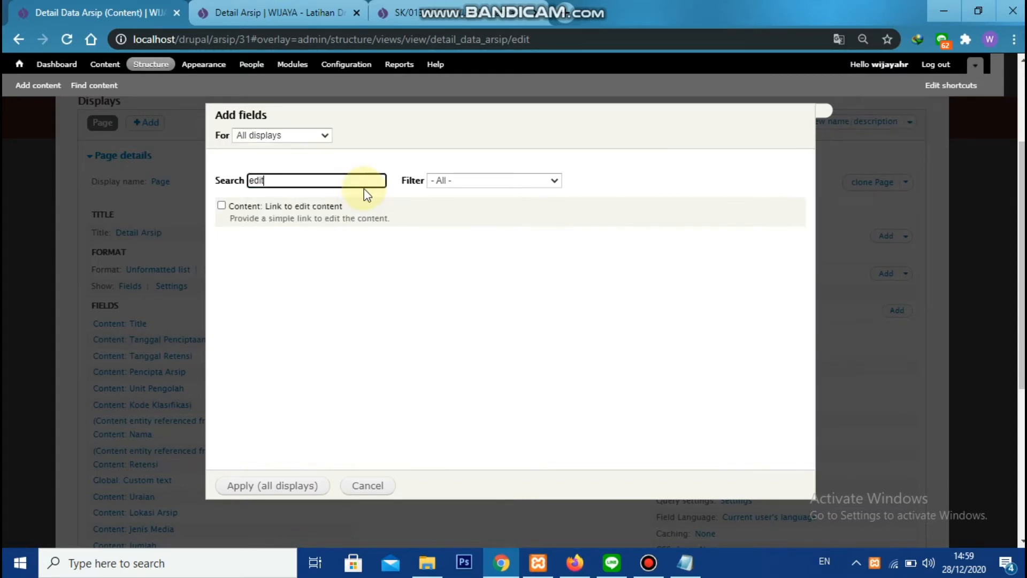
left_click(335, 205)
left_click(267, 487)
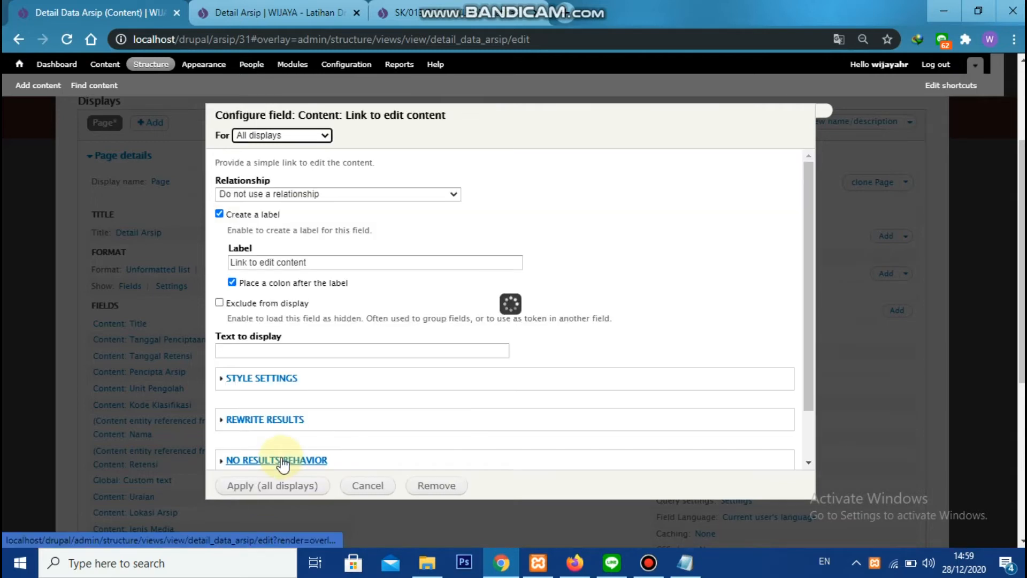
Turn off the edit link's label, exclude it from display, set its display text to Edit Data Arsip, and save the view
left_click(262, 220)
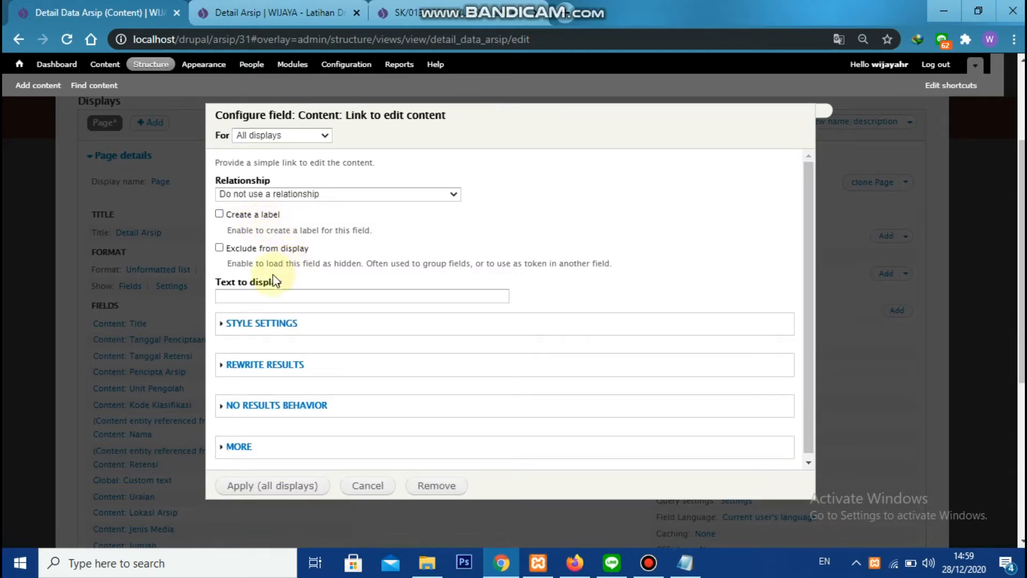
left_click(253, 249)
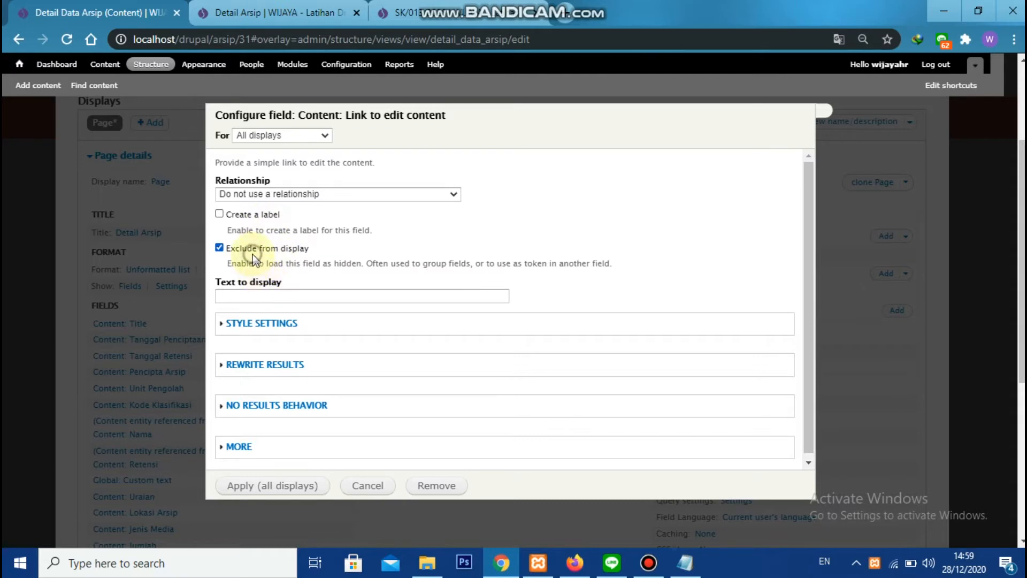
left_click(258, 297)
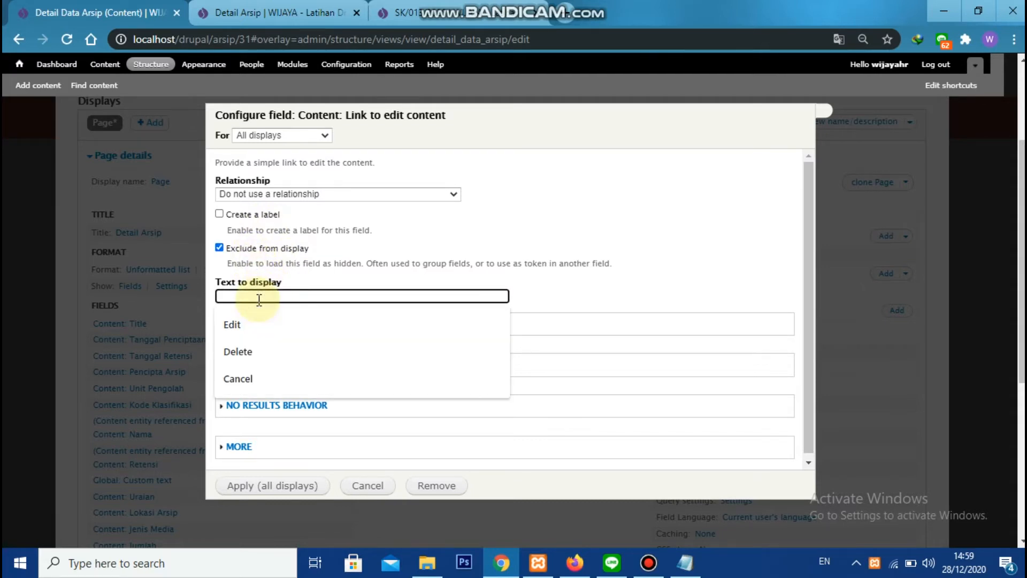
type("Edit Data Arsip")
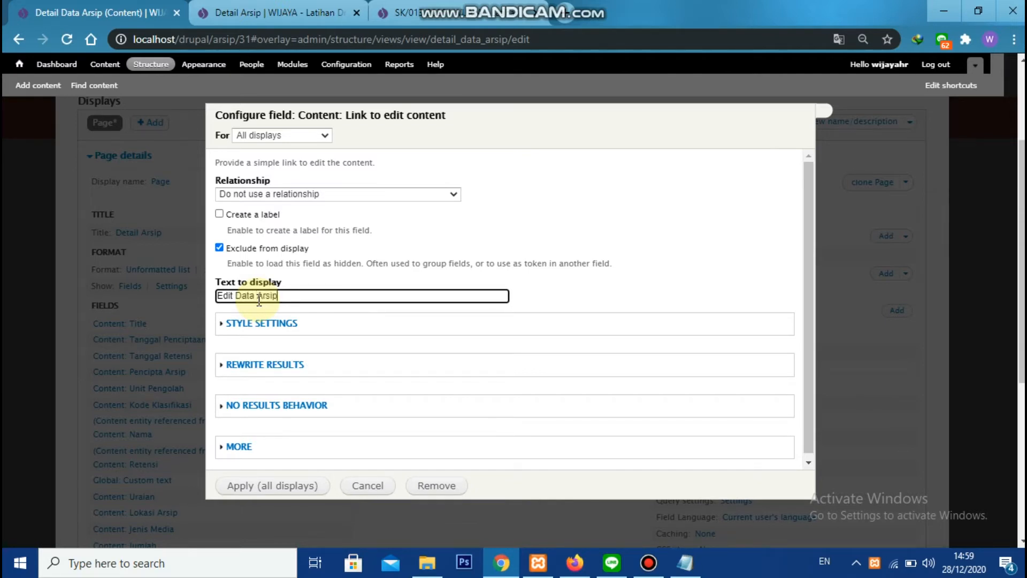
left_click(299, 486)
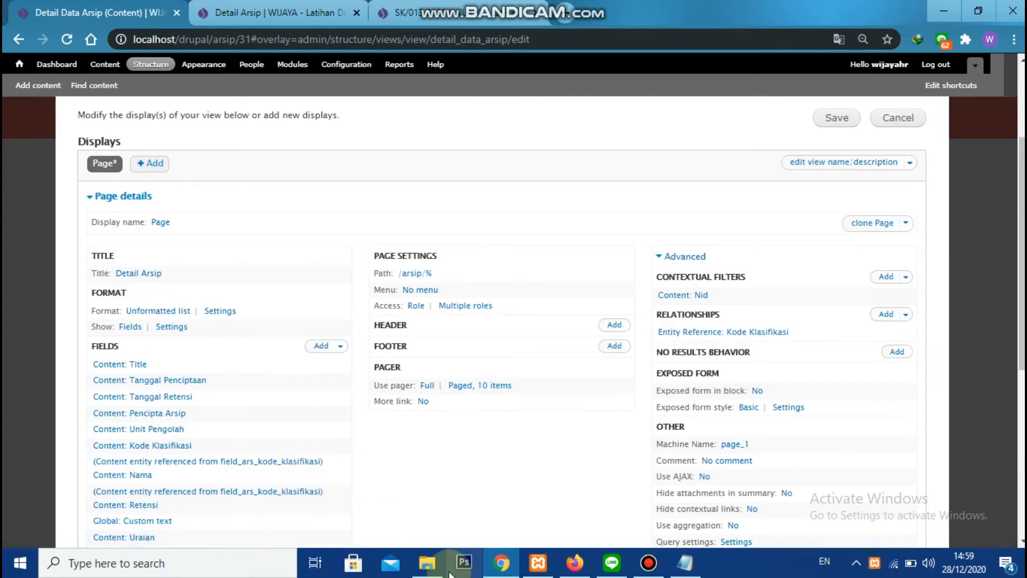
left_click(834, 118)
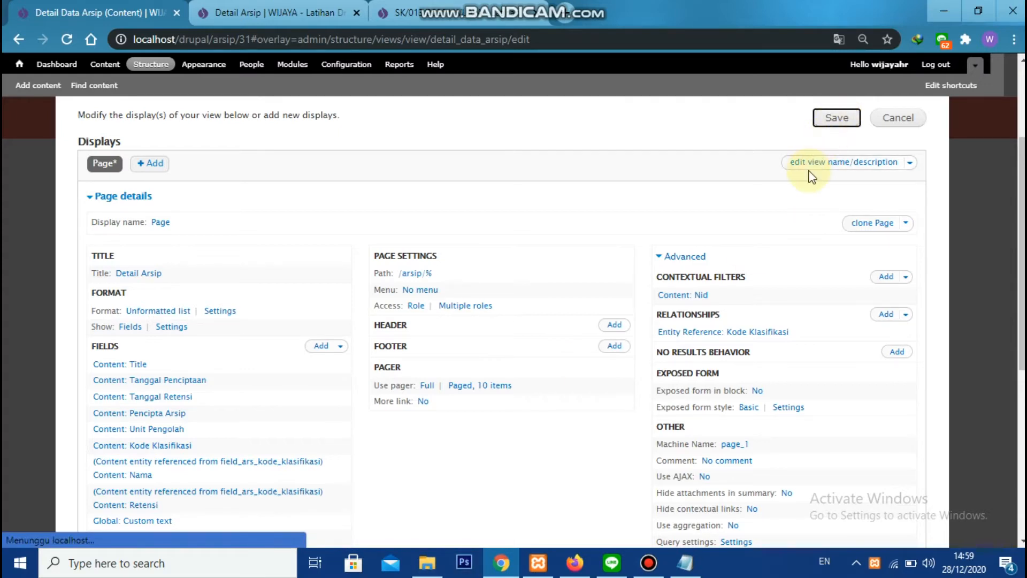
Add a Global: Text area to the view's header for all displays, filtering the choices to Global
scroll(631, 347, "down", 1)
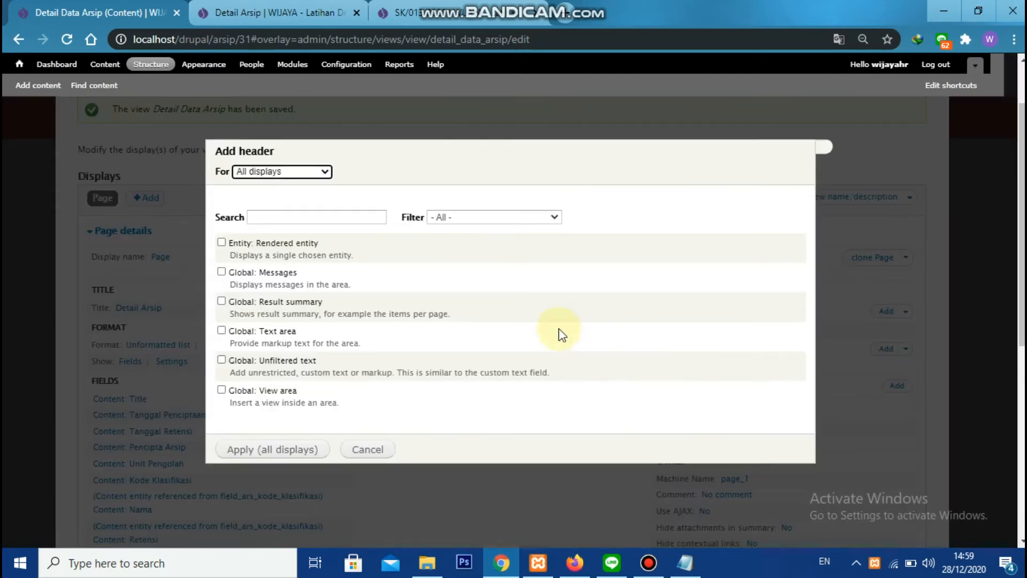
left_click(458, 218)
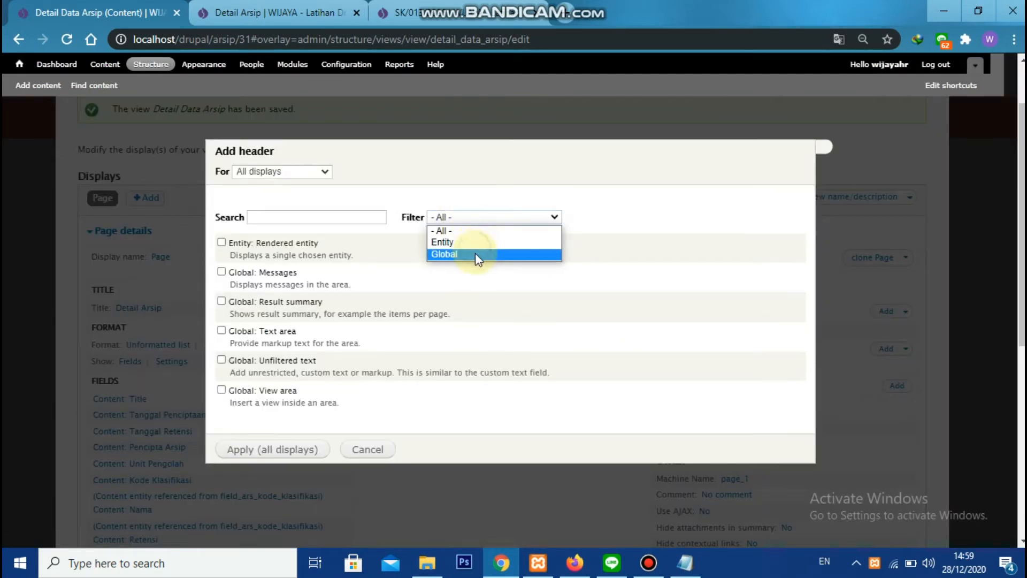
left_click(475, 253)
left_click(277, 302)
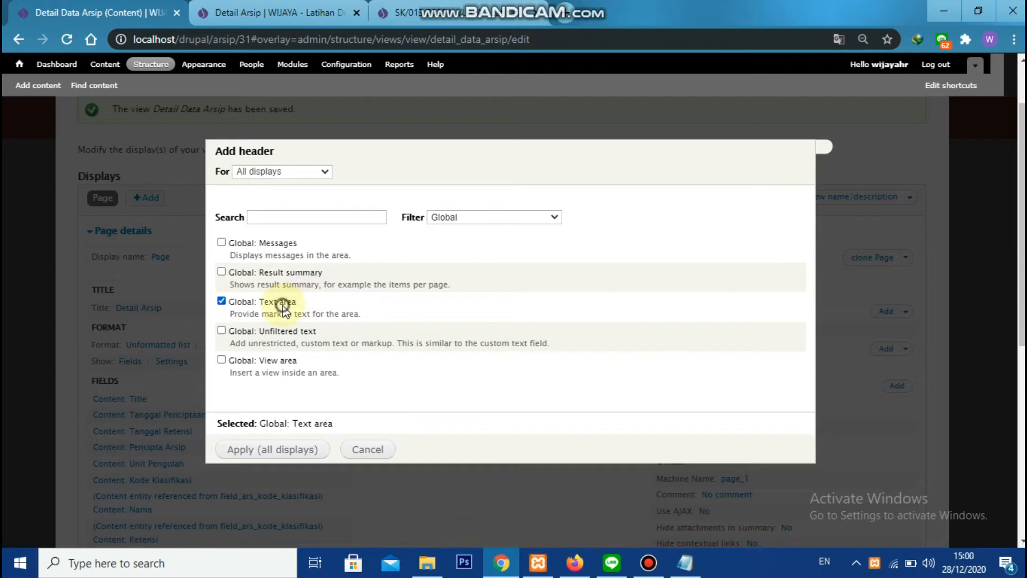
left_click(273, 450)
Paste the panel row markup copied from Notepad into the header's text area
left_click(269, 270)
key("alt+Tab")
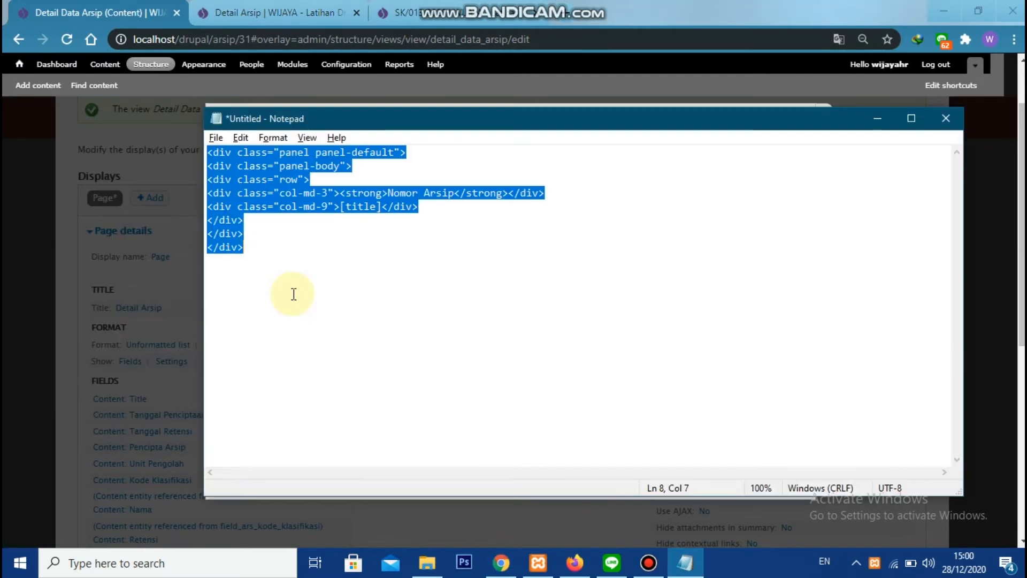
key("alt+Tab")
key("ctrl+v")
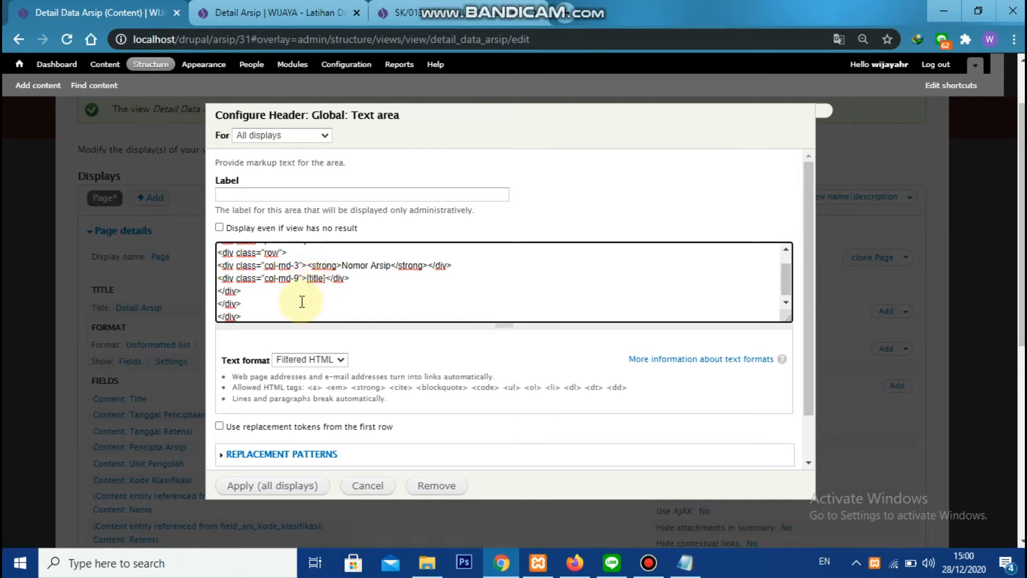
Replace the title token in the header markup with edit_node
type("edit_node")
key("Delete")
key("Delete")
key("Delete")
key("Delete")
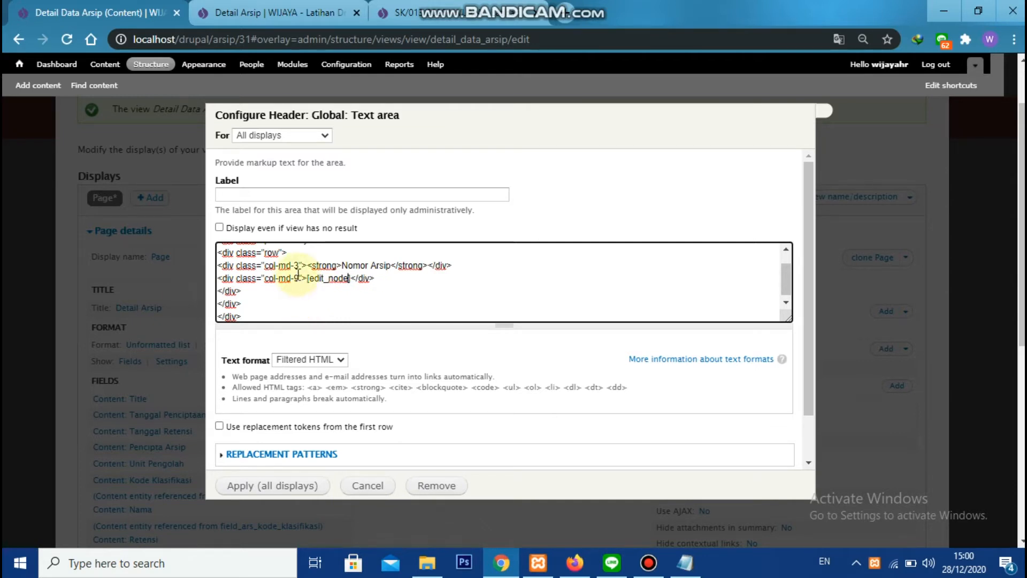
Delete the Nomor Arsip column from the header markup and change the remaining column's class to col-md-12
left_click_drag(218, 266, 239, 266)
left_click_drag(318, 262, 454, 292)
key("Delete")
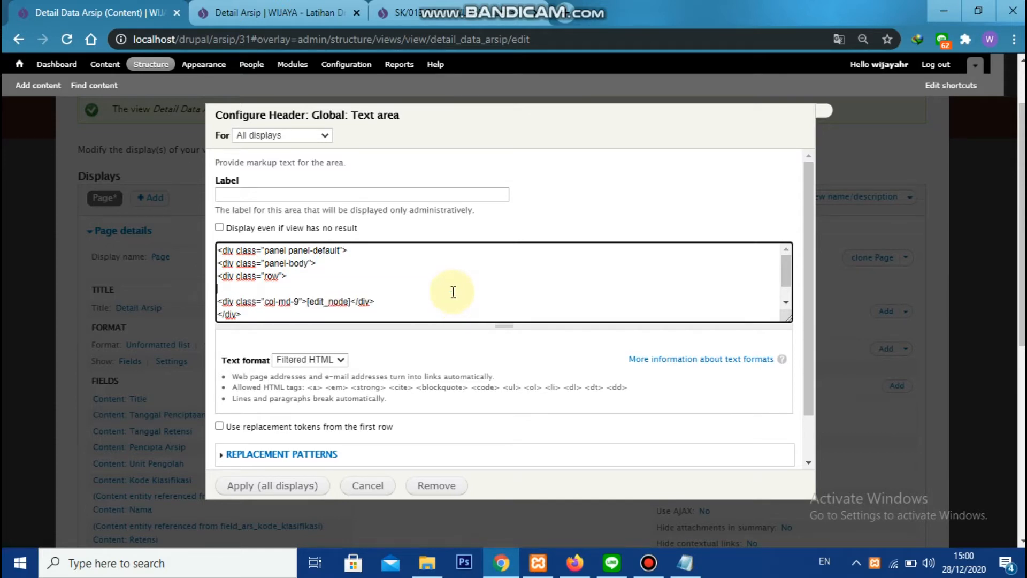
key("BackSpace")
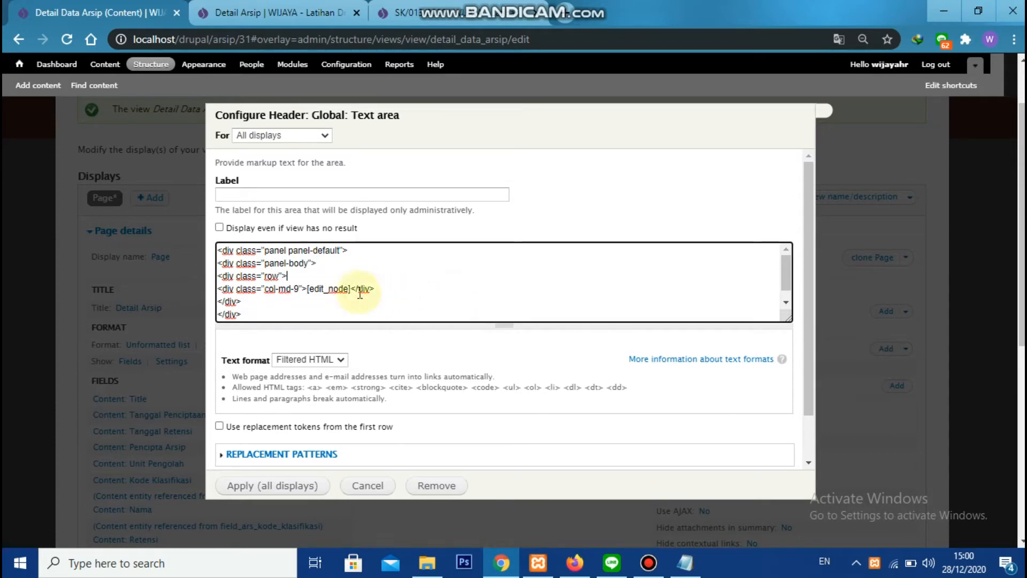
left_click(303, 292)
key("BackSpace")
type("12")
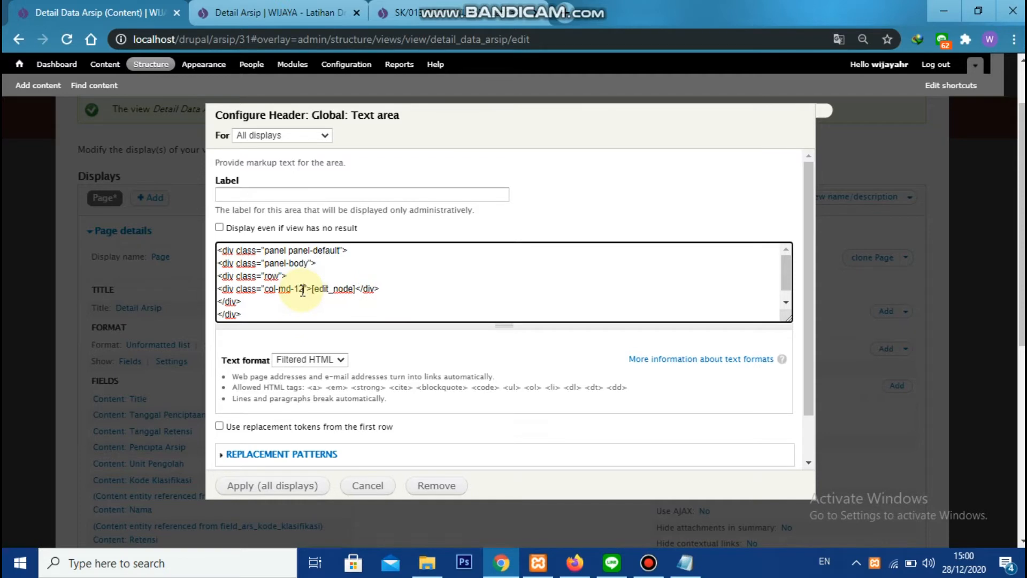
scroll(404, 278, "up", 2)
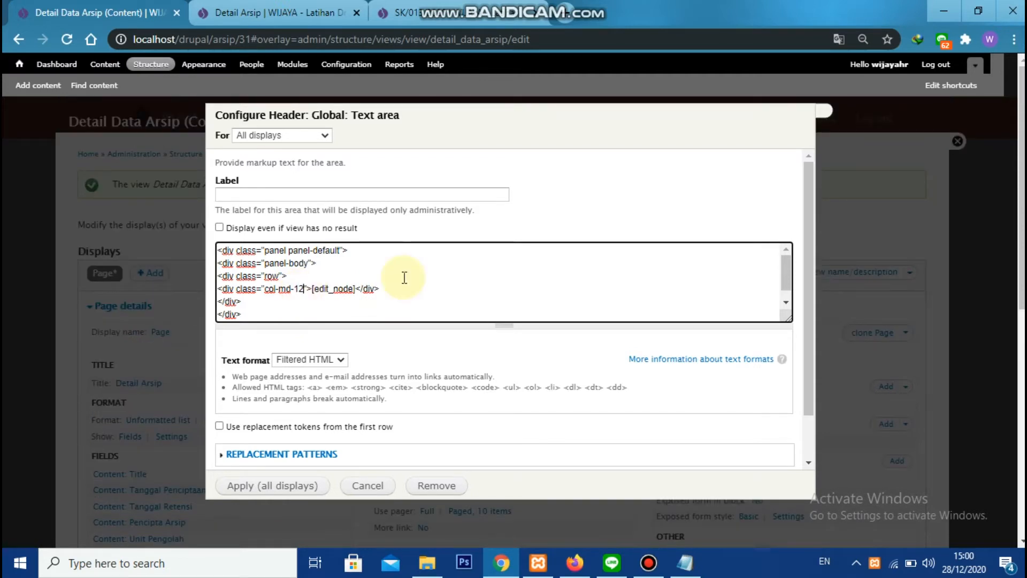
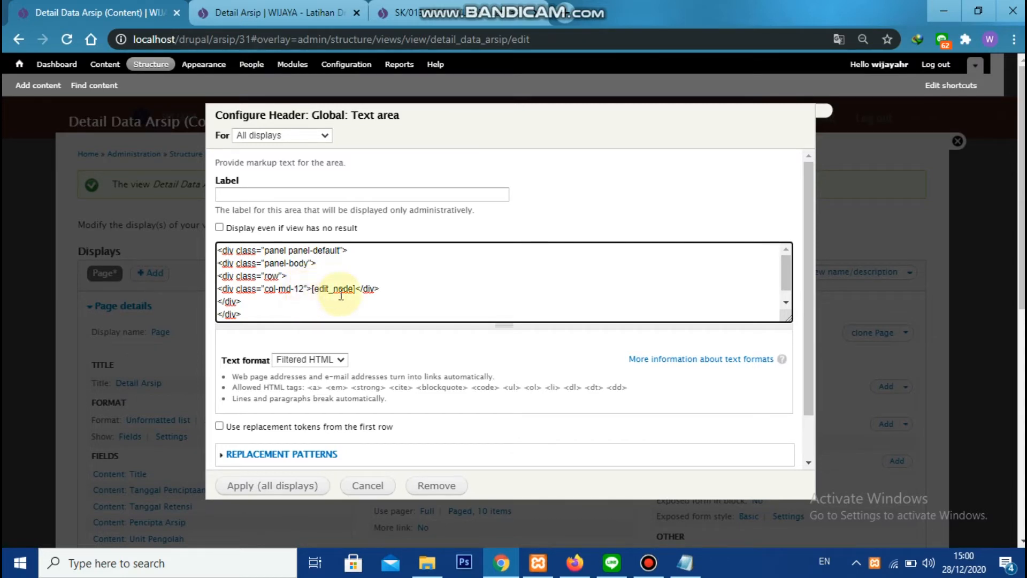
Add style="text-align:right;" to the col-md-12 div in the header's text area markup
type("text-align")
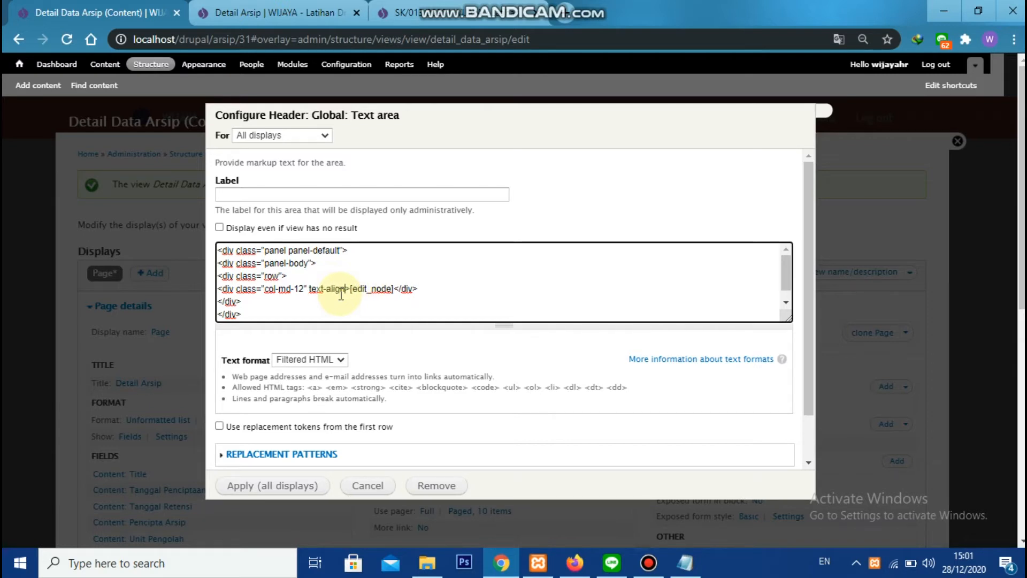
type(":right;\"")
key("ctrl+Left")
key("ctrl+Left")
key("ctrl+Left")
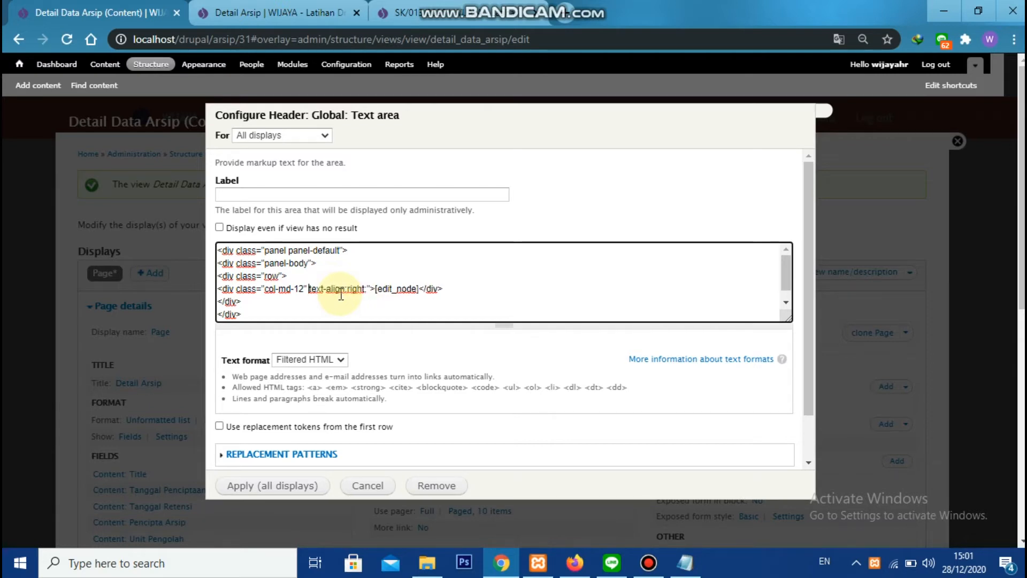
type("style=")
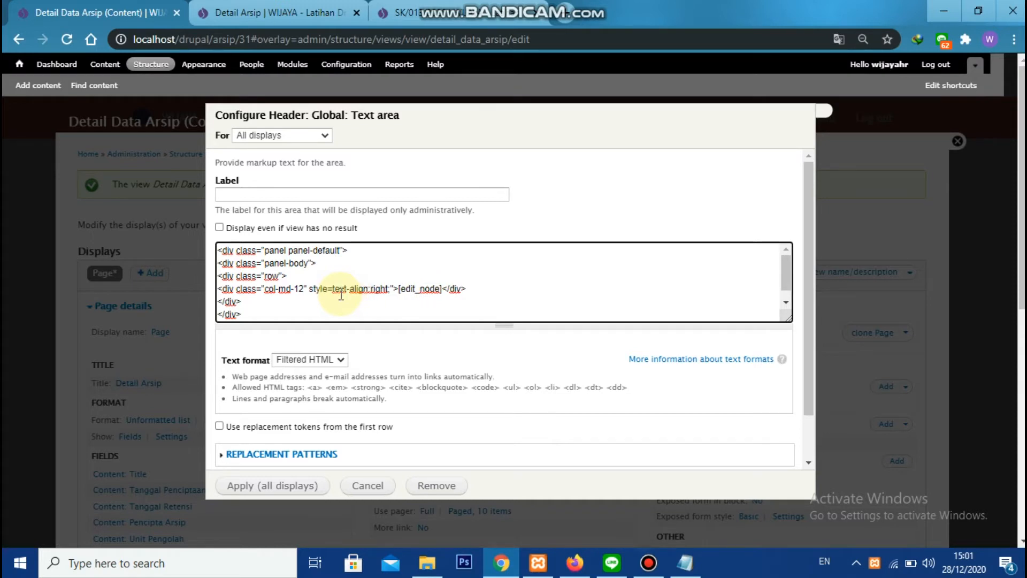
type("\"")
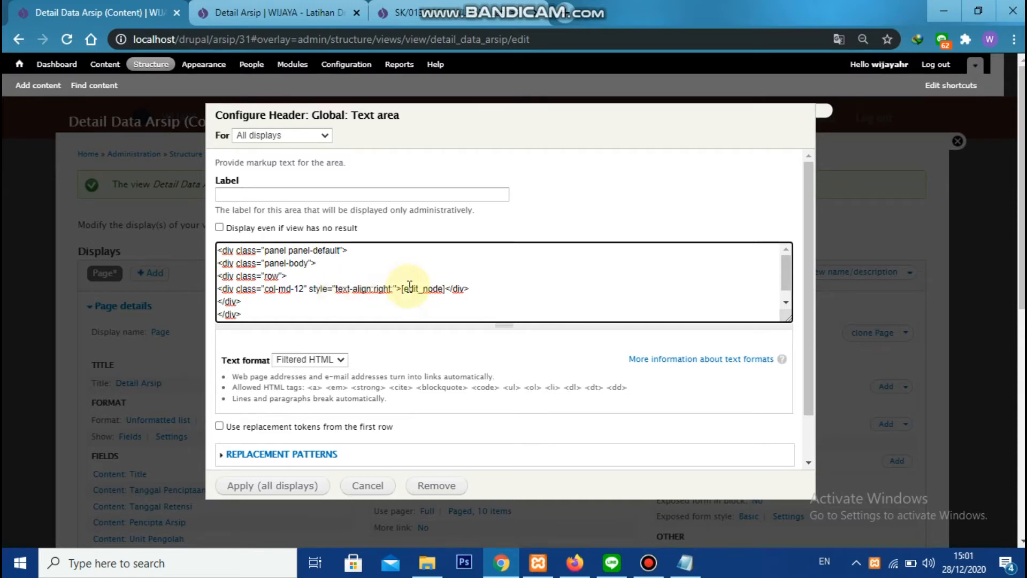
Save the view with the header's text format set to Full HTML and reload the Detail Arsip page to check it
scroll(410, 289, "down", 3)
left_click(294, 485)
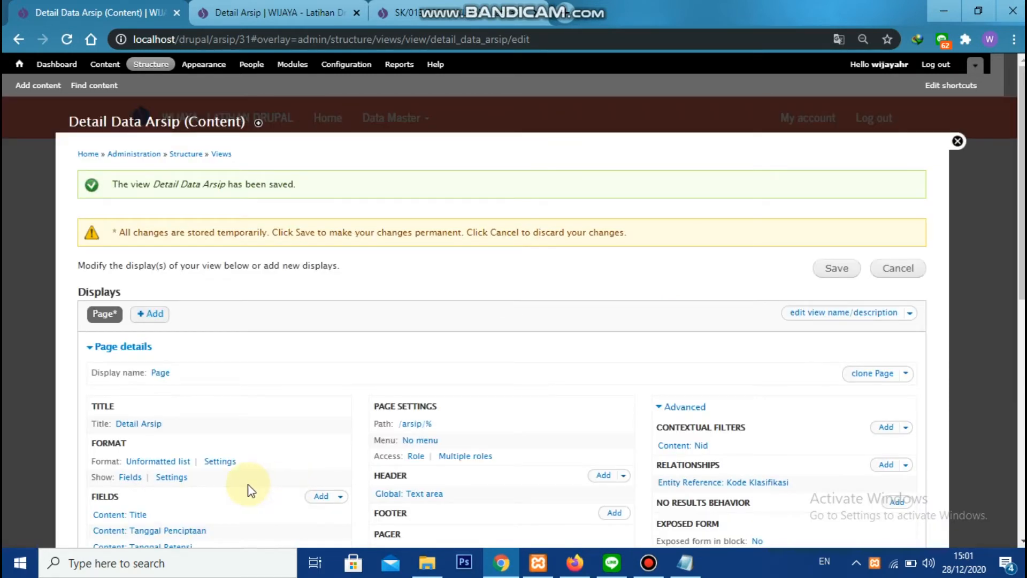
left_click(837, 268)
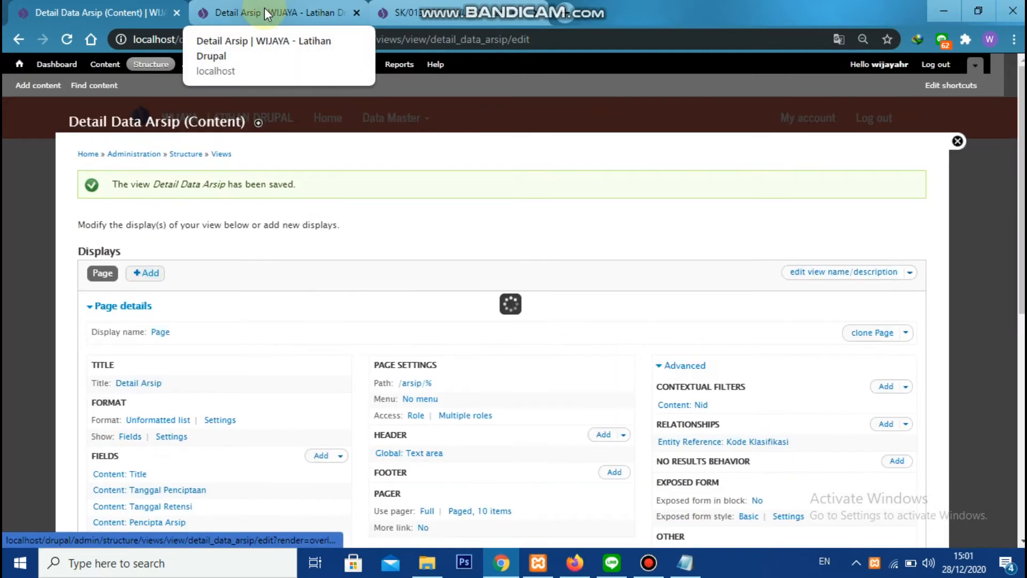
left_click(264, 7)
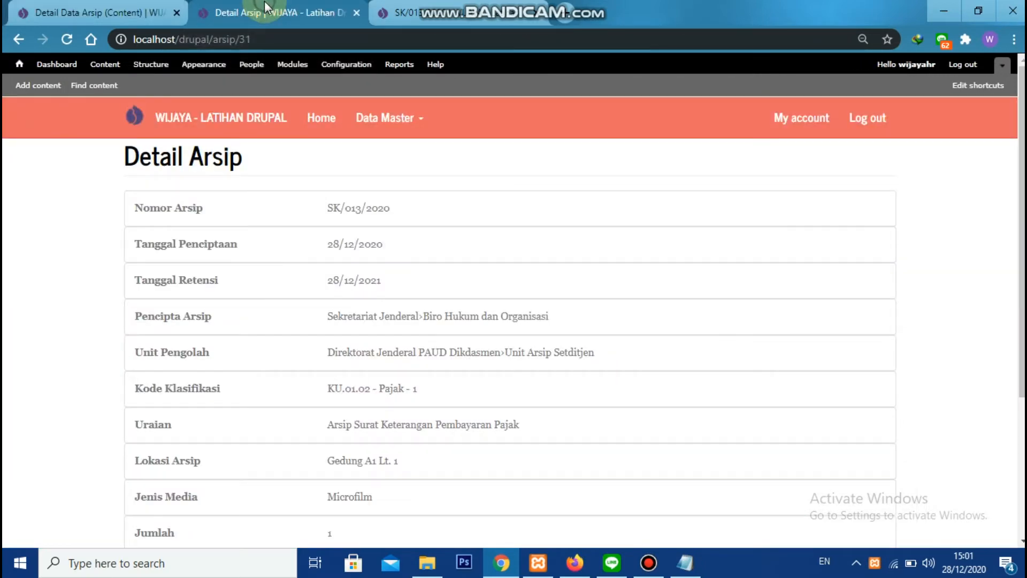
left_click(67, 39)
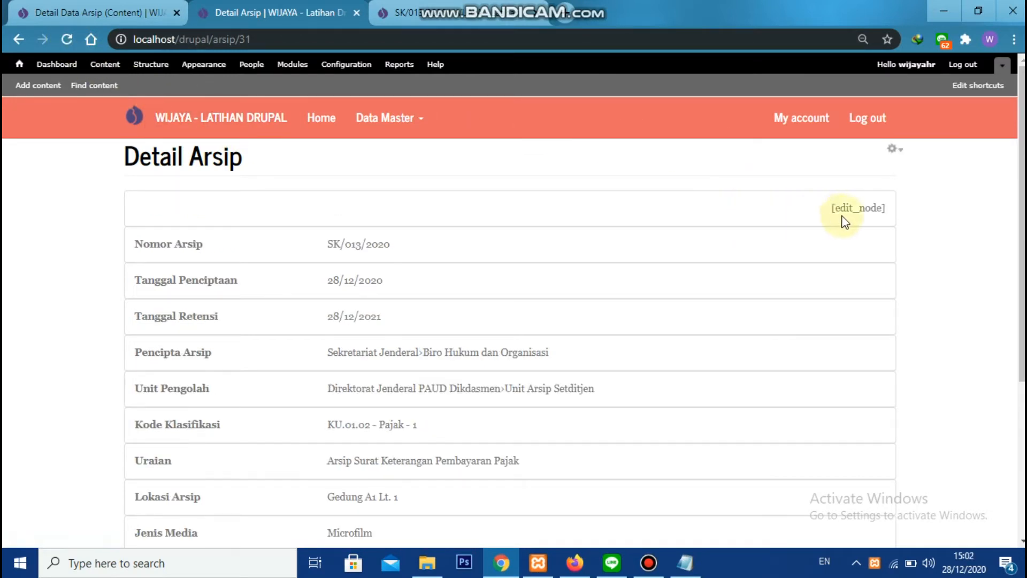
Reopen the view's header text area and re-enter the edit_node token in the markup from its replacement patterns
left_click(128, 8)
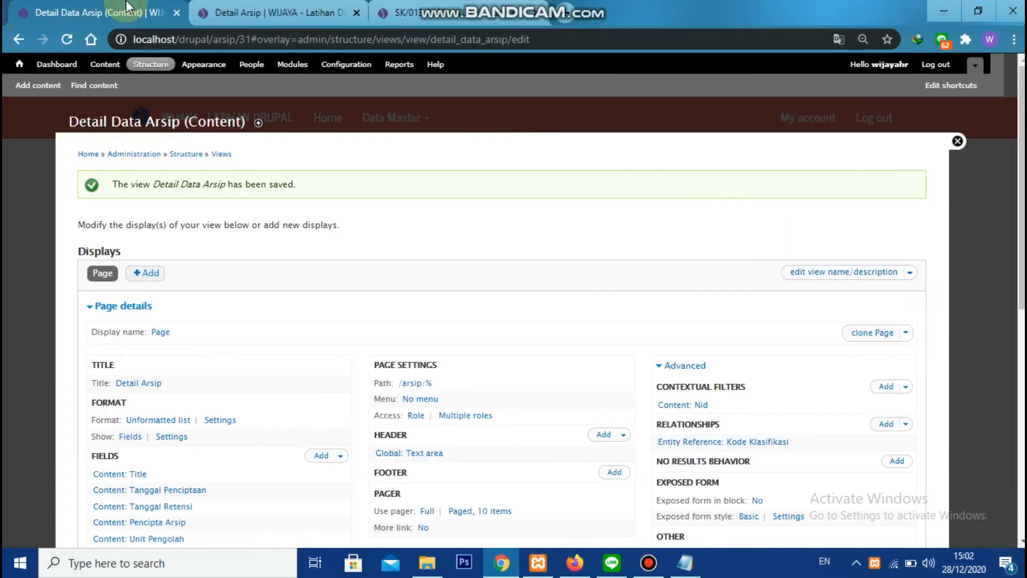
scroll(557, 335, "down", 3)
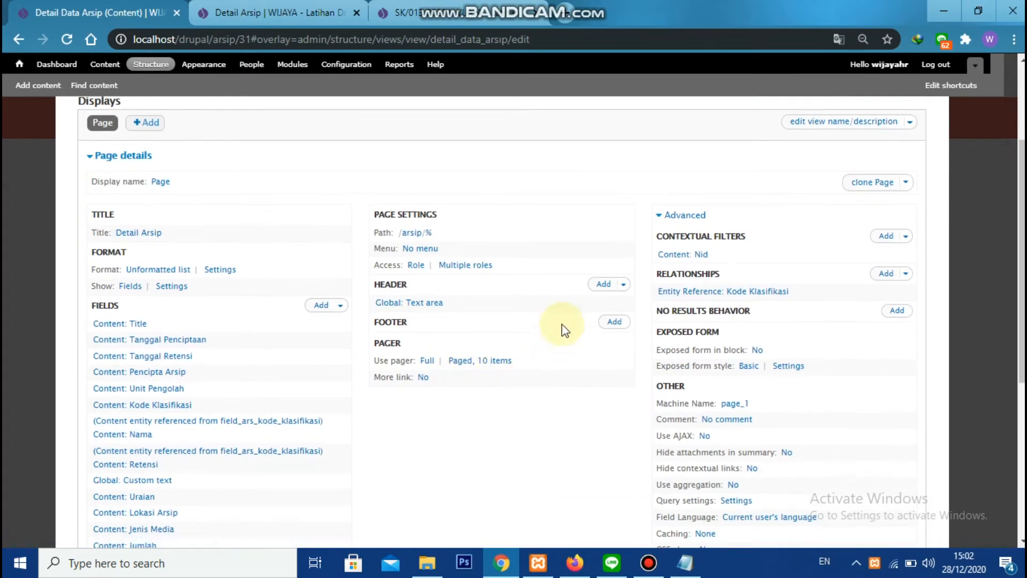
left_click(401, 305)
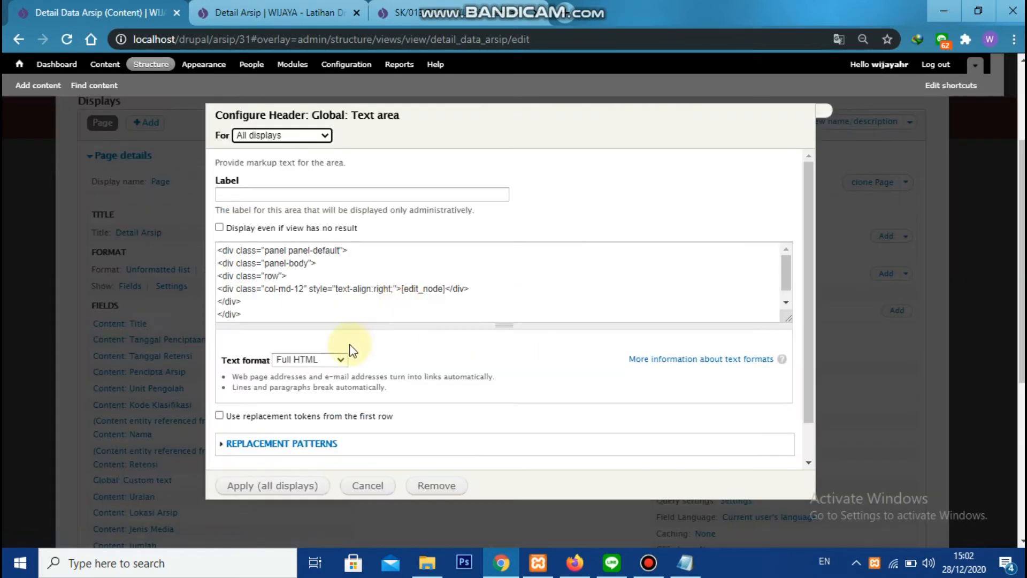
left_click(273, 444)
scroll(280, 406, "down", 5)
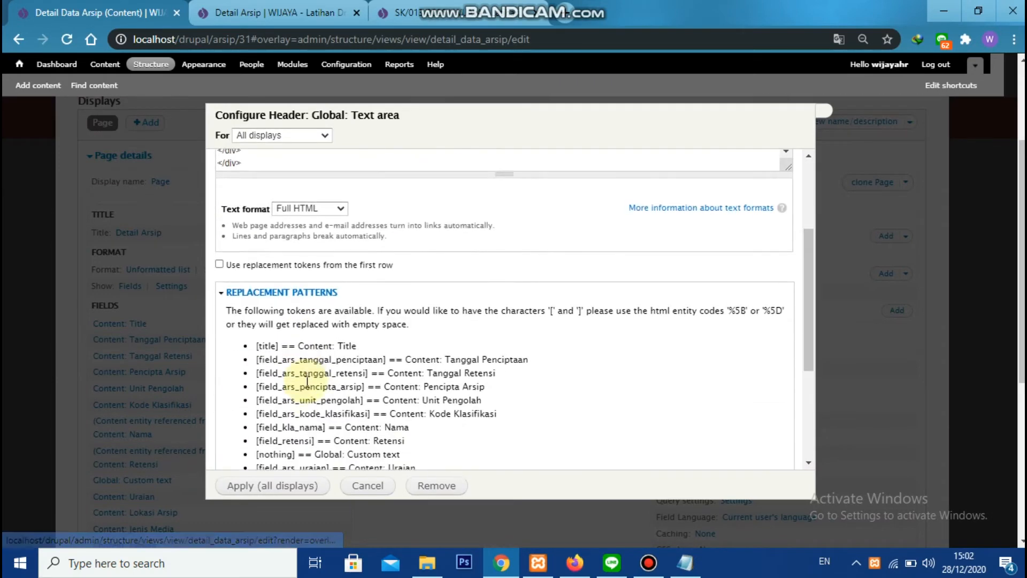
double_click(279, 413)
key("ctrl+c")
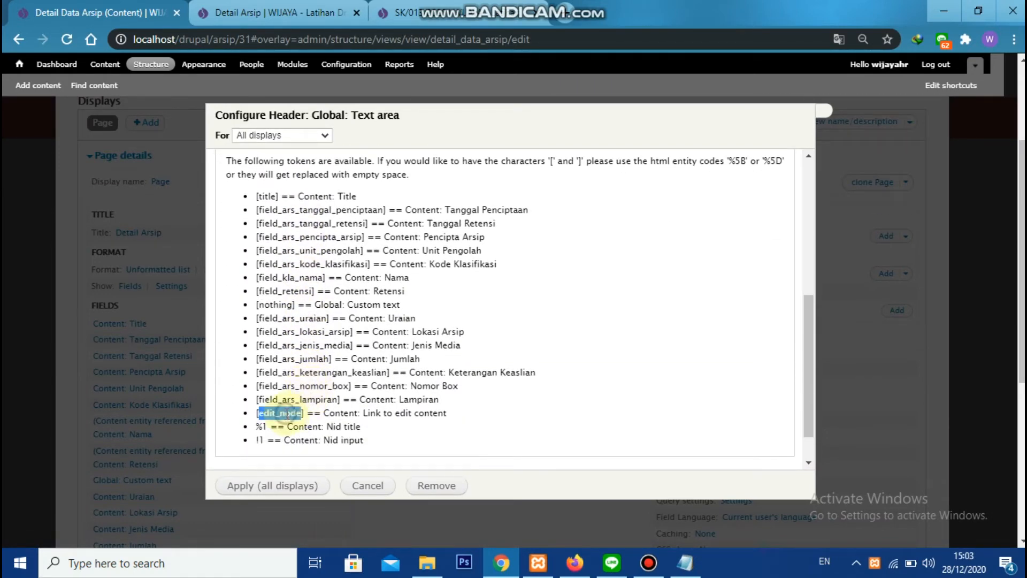
scroll(331, 407, "up", 6)
double_click(421, 289)
key("ctrl+v")
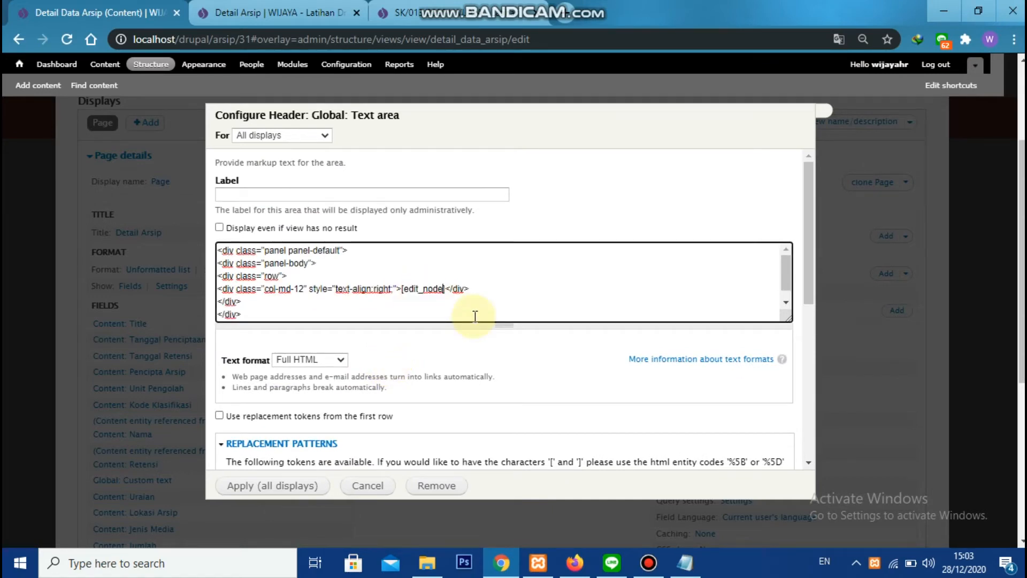
Enable replacement tokens from the first row for the header, apply to all displays and save the view
scroll(435, 342, "down", 10)
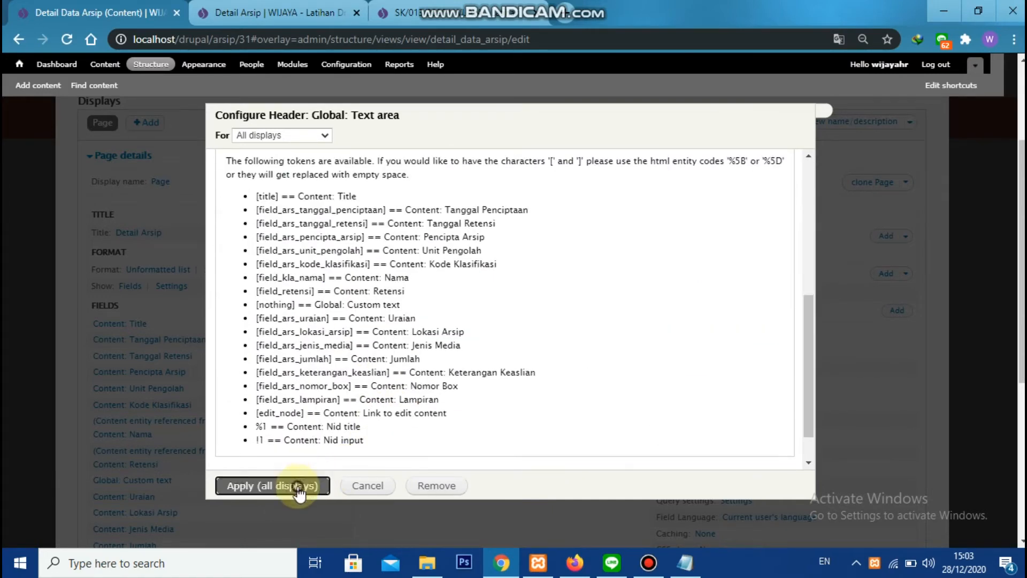
left_click(271, 485)
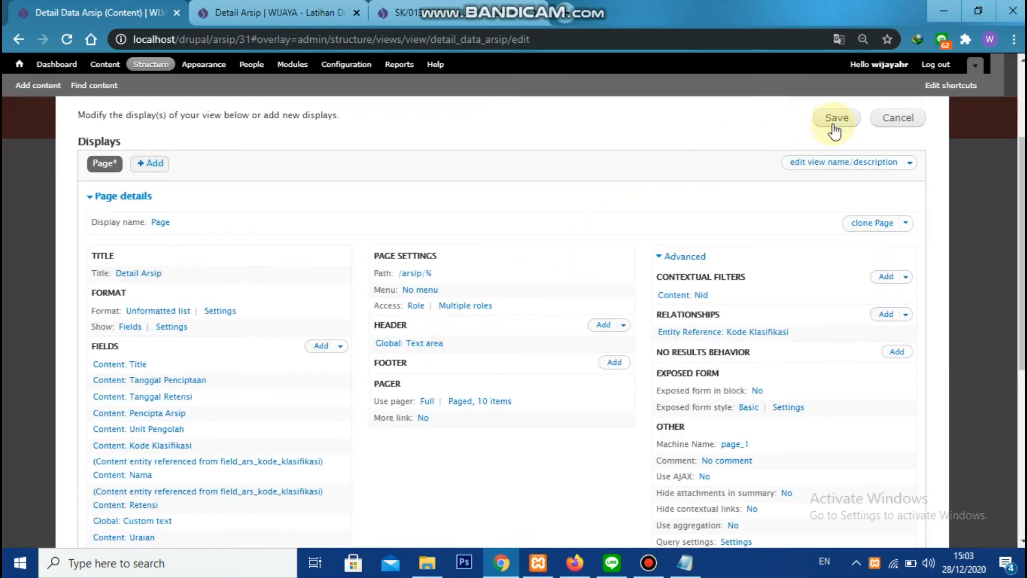
left_click(839, 124)
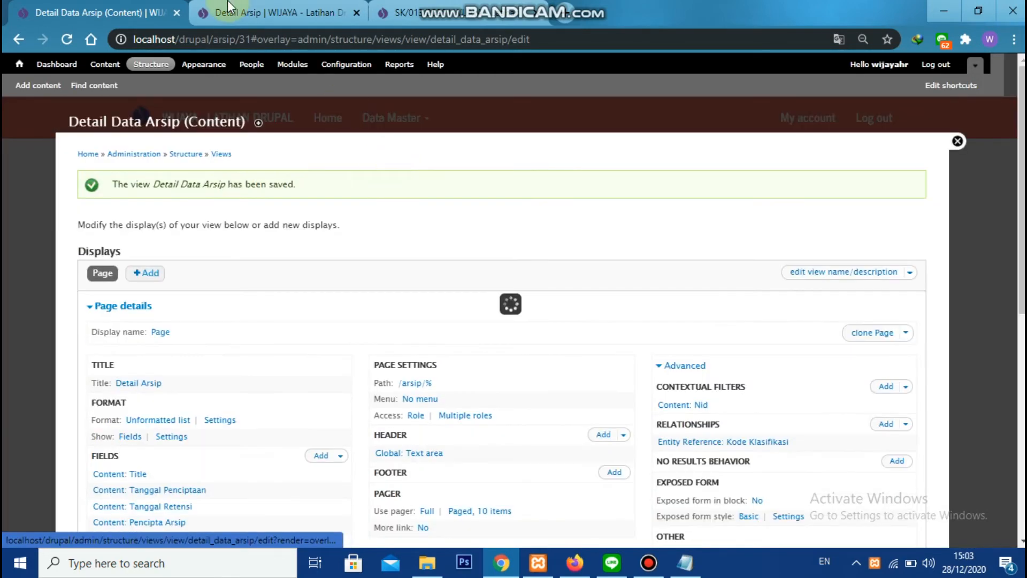
Reload the Detail Arsip page, follow the Edit Data Arsip link to check the edit form, and close the form
left_click(229, 8)
left_click(66, 39)
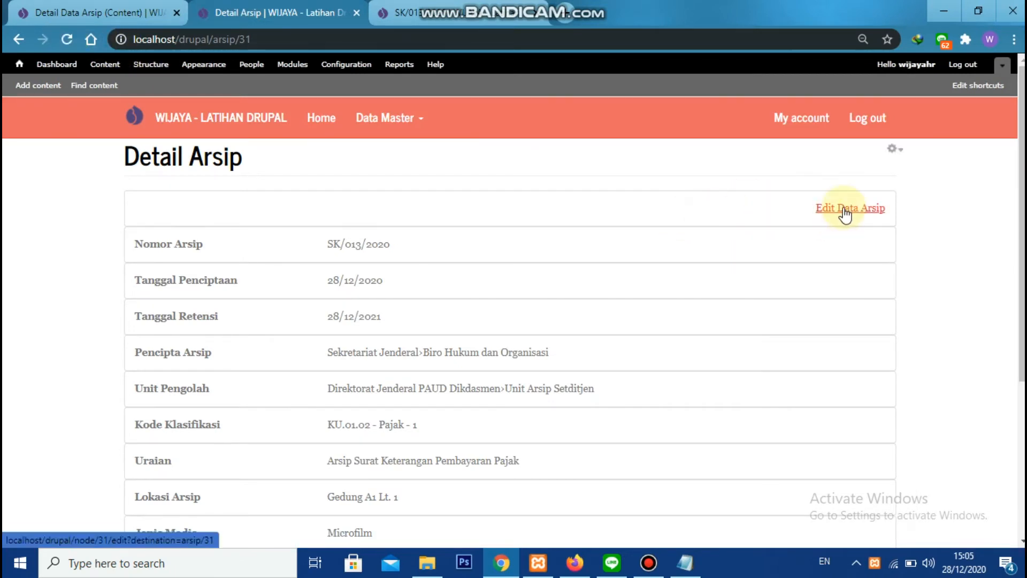
left_click(845, 210)
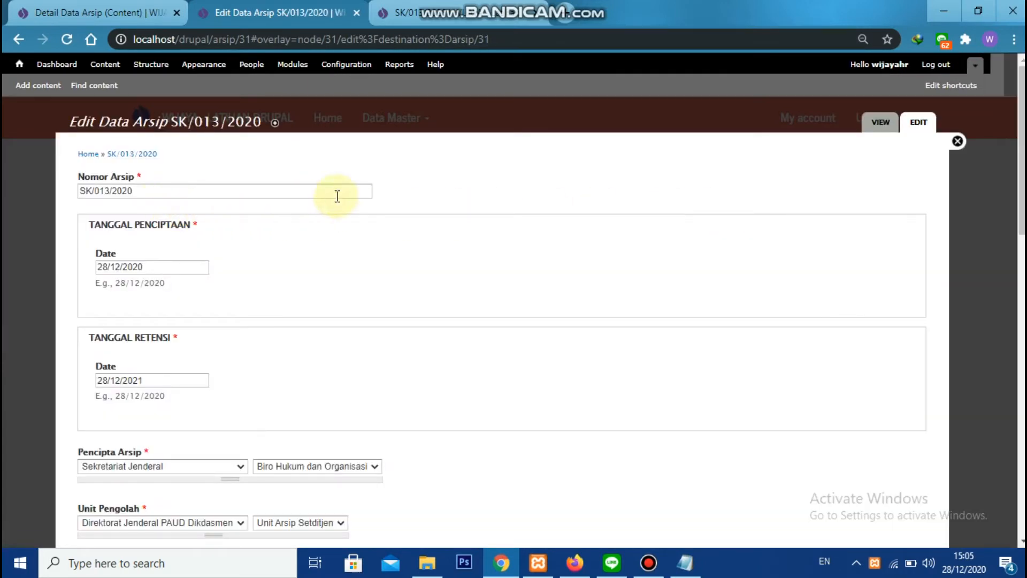
scroll(256, 272, "down", 8)
scroll(963, 118, "up", 8)
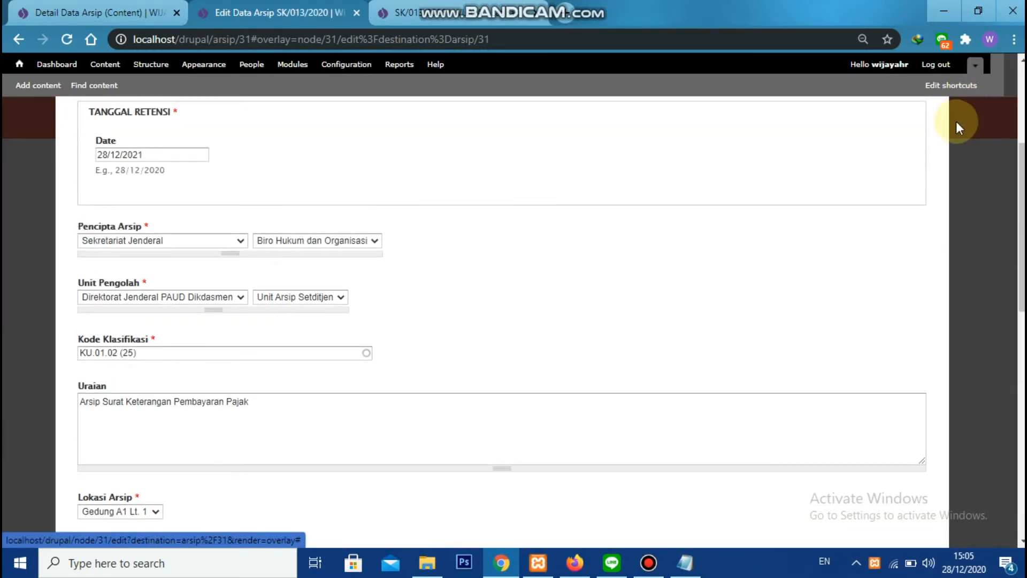
left_click(958, 140)
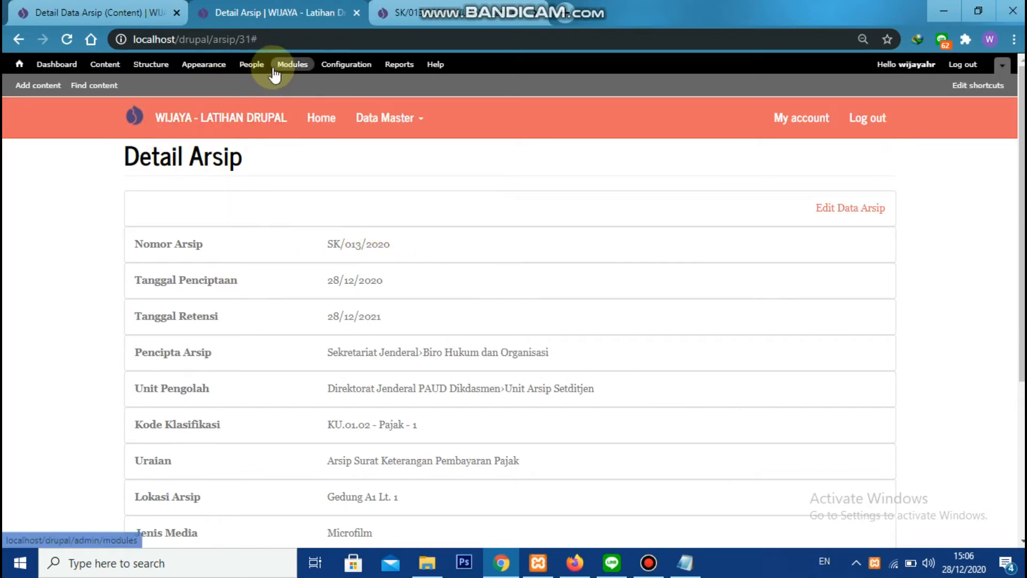
Go to the Rules section of the site configuration and start a new reaction rule
left_click(95, 8)
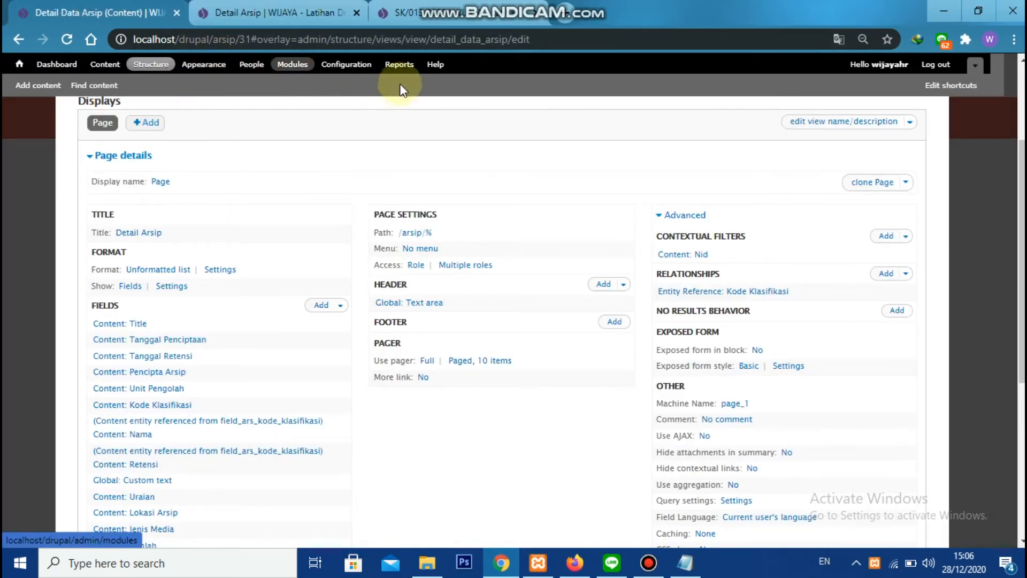
scroll(500, 169, "up", 3)
left_click(335, 65)
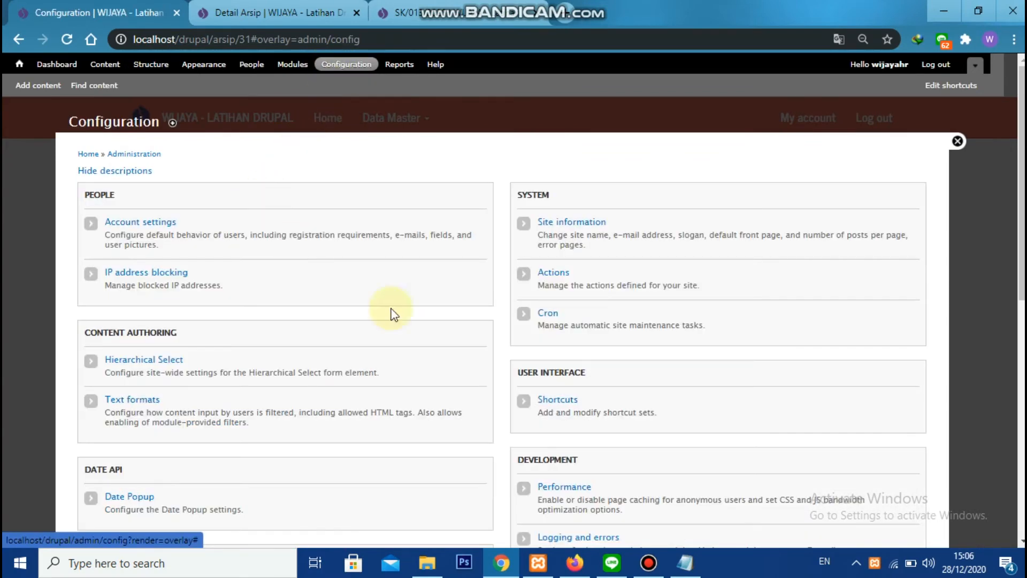
scroll(591, 397, "down", 8)
left_click(552, 320)
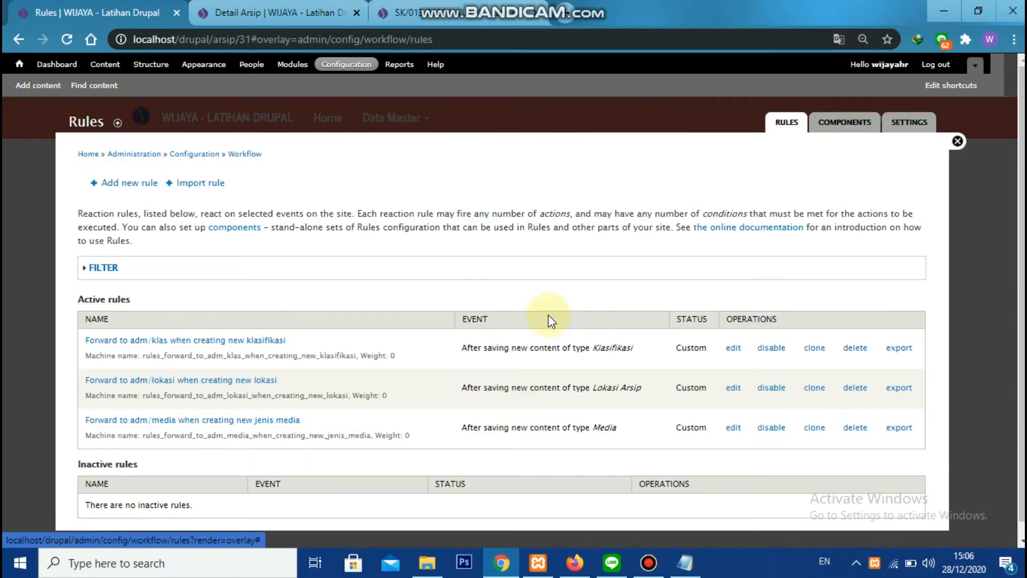
left_click(136, 183)
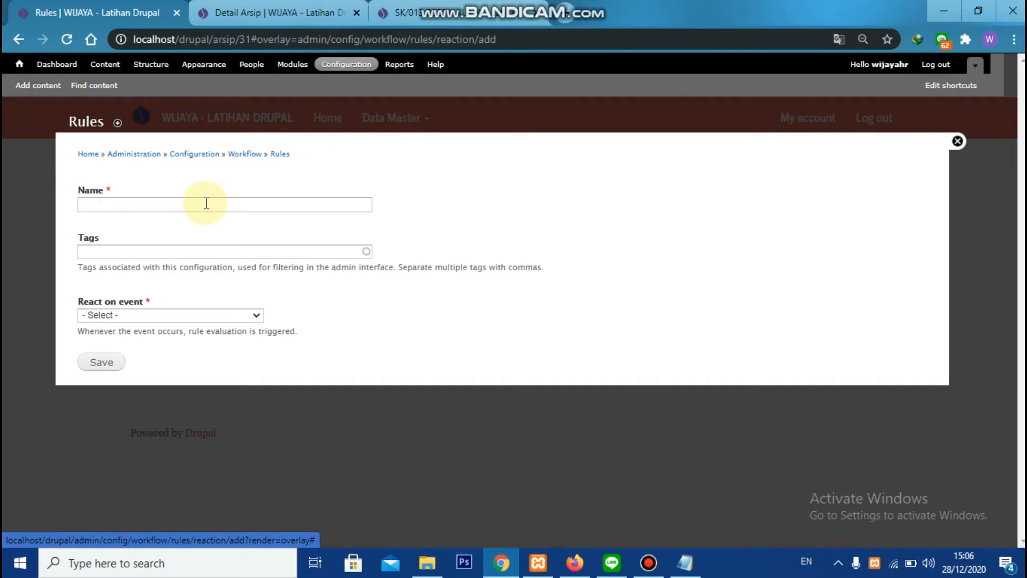
Name the new rule "Forward to arsip/% when data arsip content is viewed"
left_click(206, 204)
type("Forward to arsip")
key("BackSpace")
key("BackSpace")
key("BackSpace")
key("BackSpace")
type("arsip")
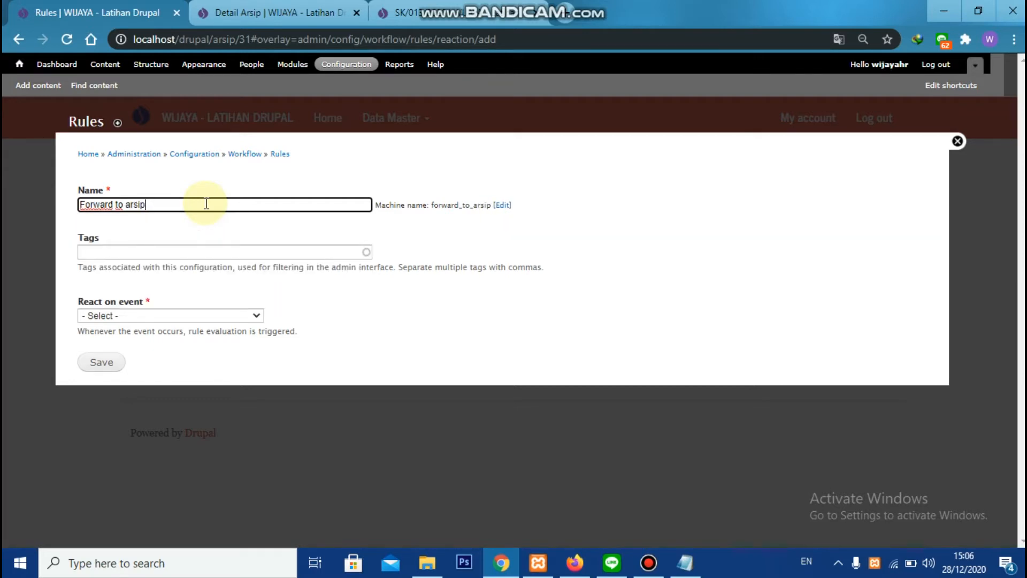
type("/% when creat")
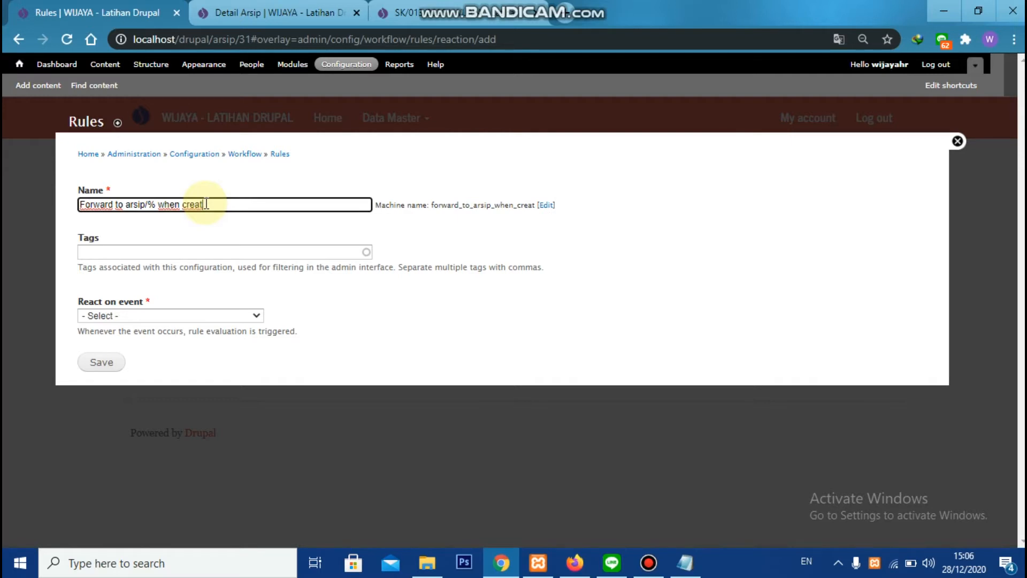
key("BackSpace")
key("BackSpace")
key("BackSpace")
key("BackSpace")
key("BackSpace")
type("data arsip v")
key("BackSpace")
type("co")
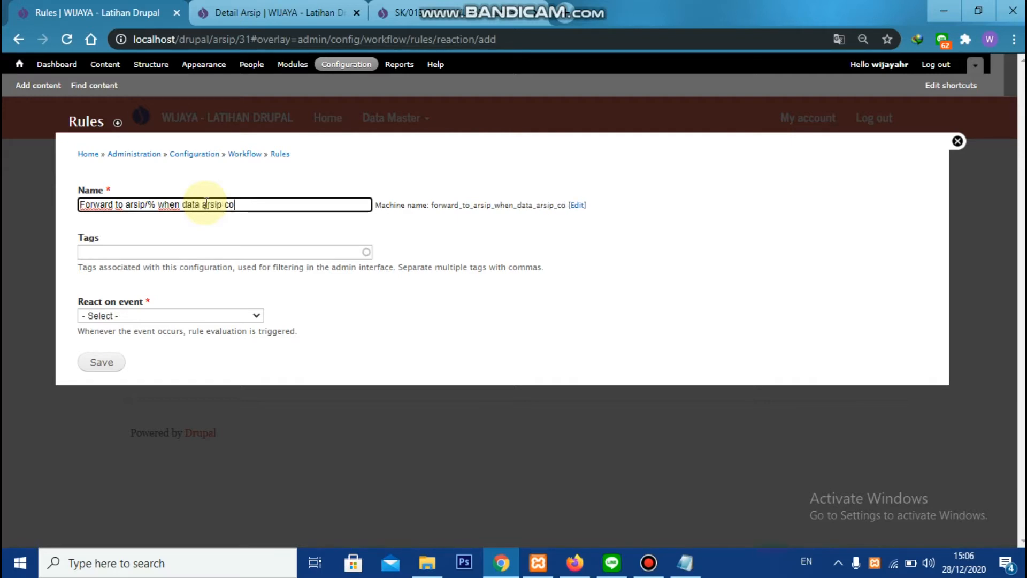
type("ntent is viewew")
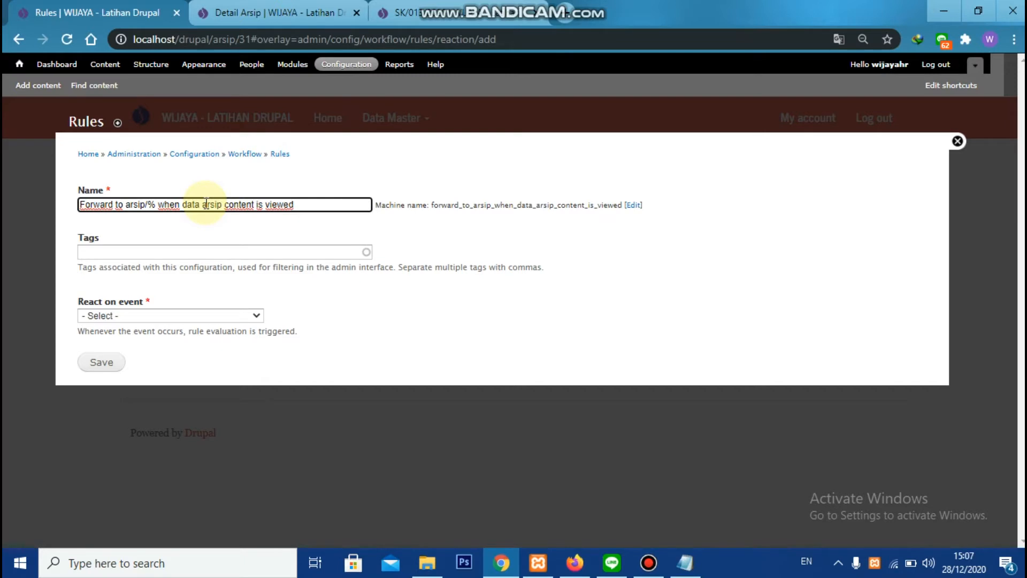
Set the rule to react on "Content is viewed", restricted to the Data Arsip type, and save it
left_click(131, 317)
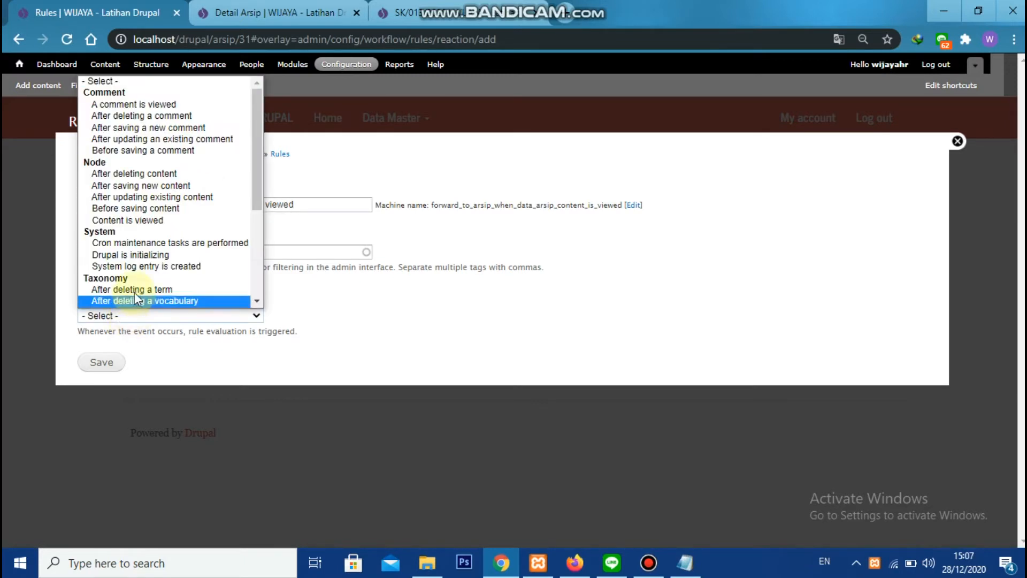
left_click(147, 223)
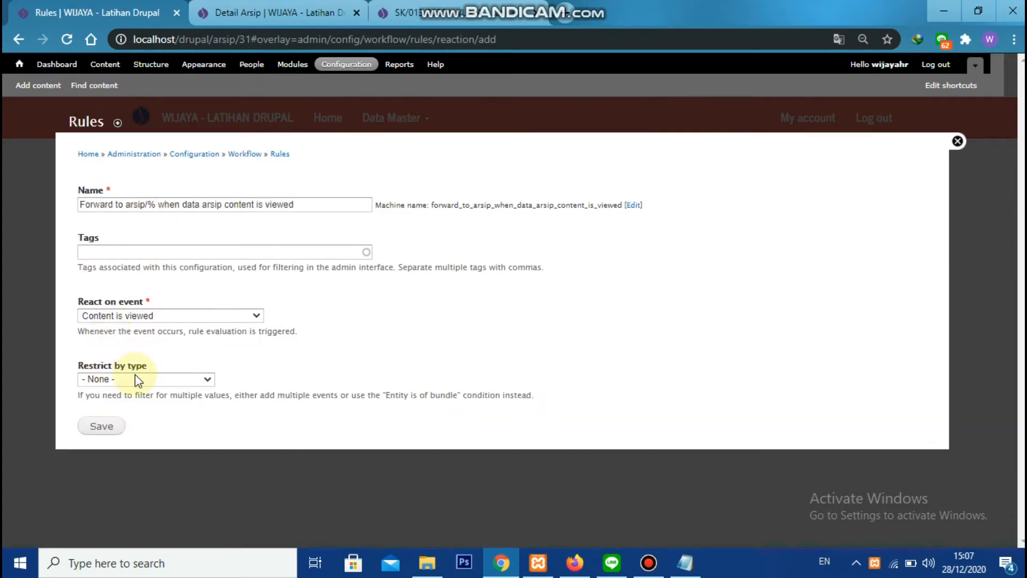
left_click(135, 378)
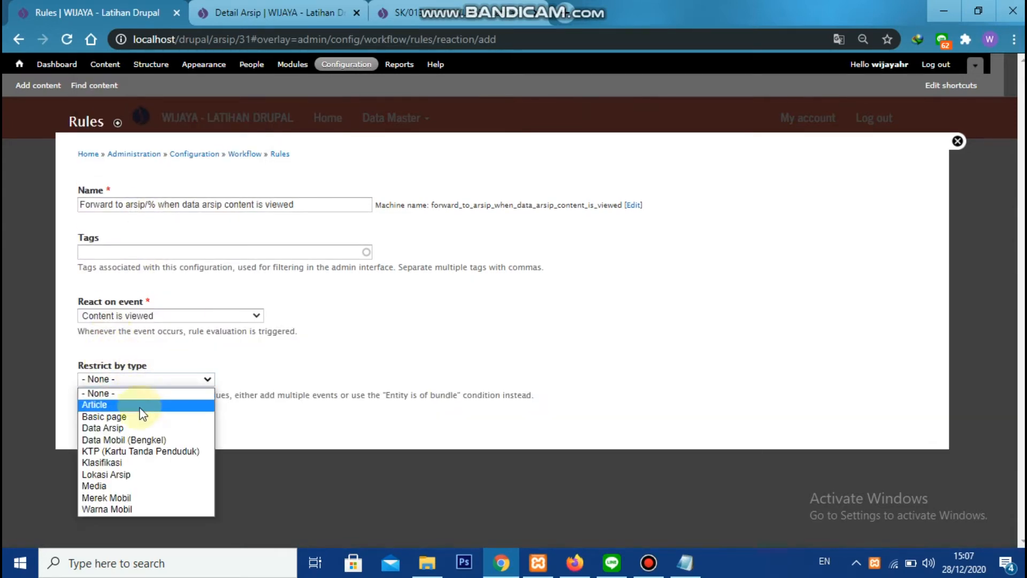
left_click(143, 426)
left_click(113, 431)
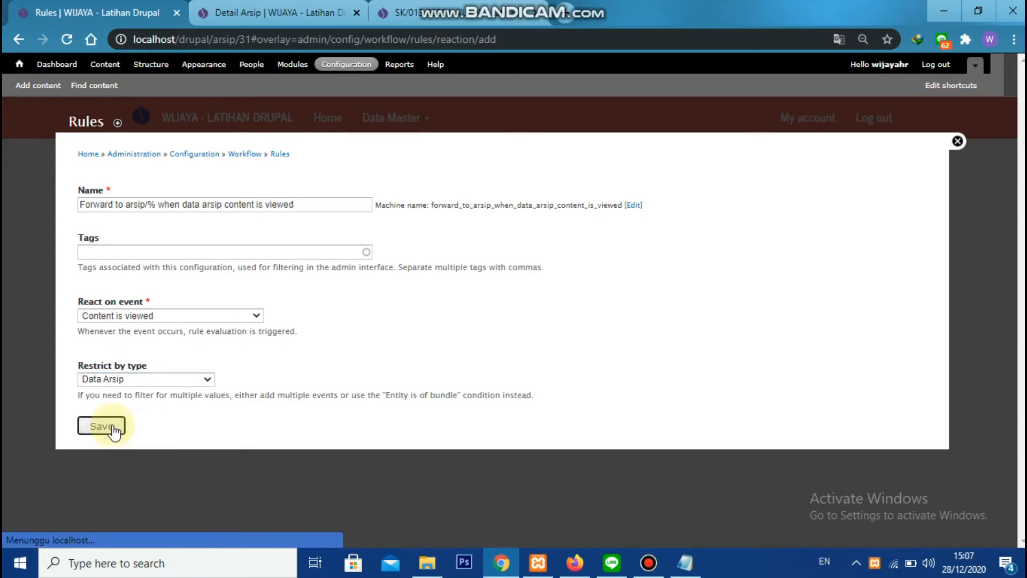
Add a Page redirect action to the reaction rule and continue to its parameters
scroll(235, 332, "down", 1)
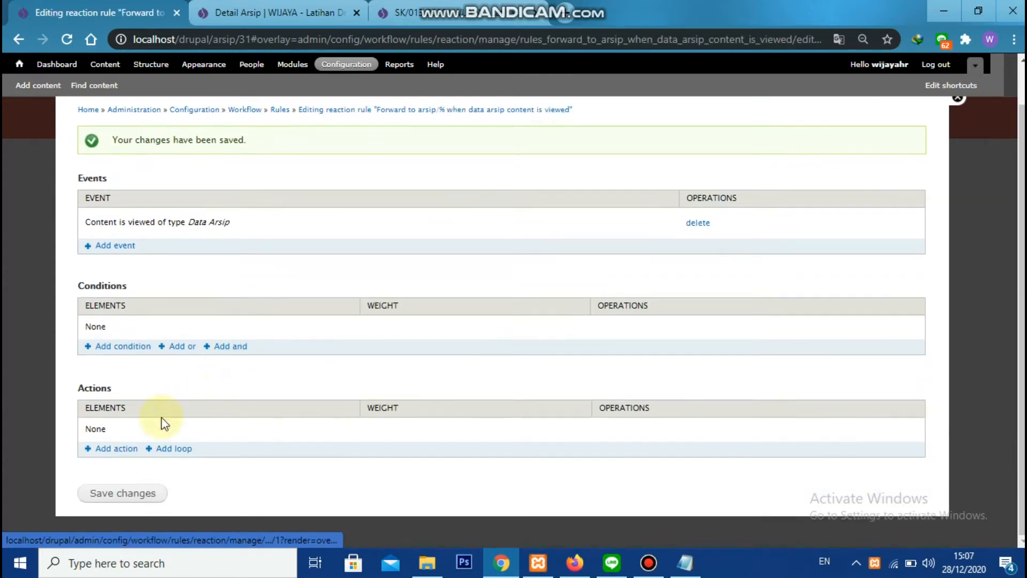
left_click(107, 449)
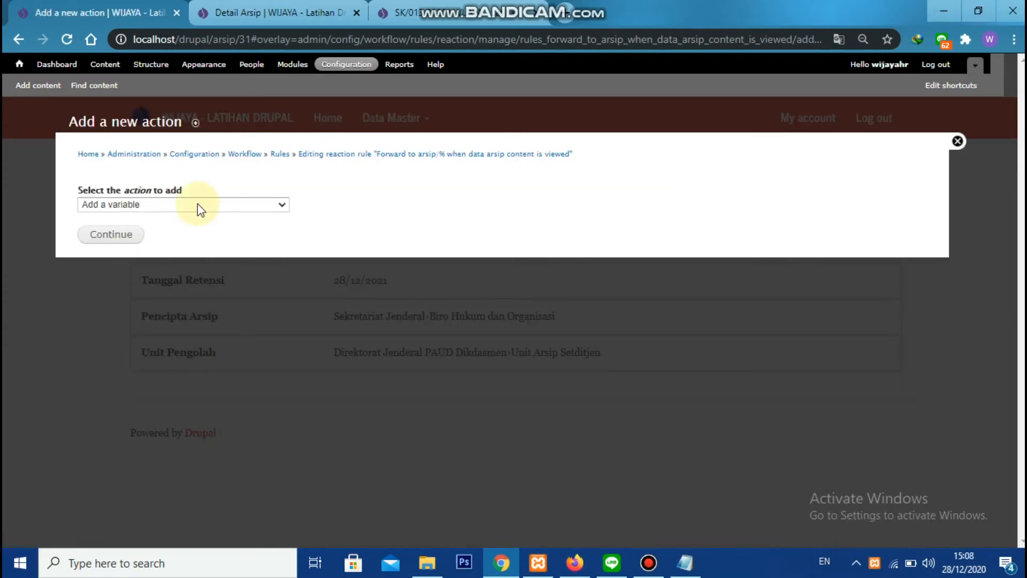
left_click(197, 207)
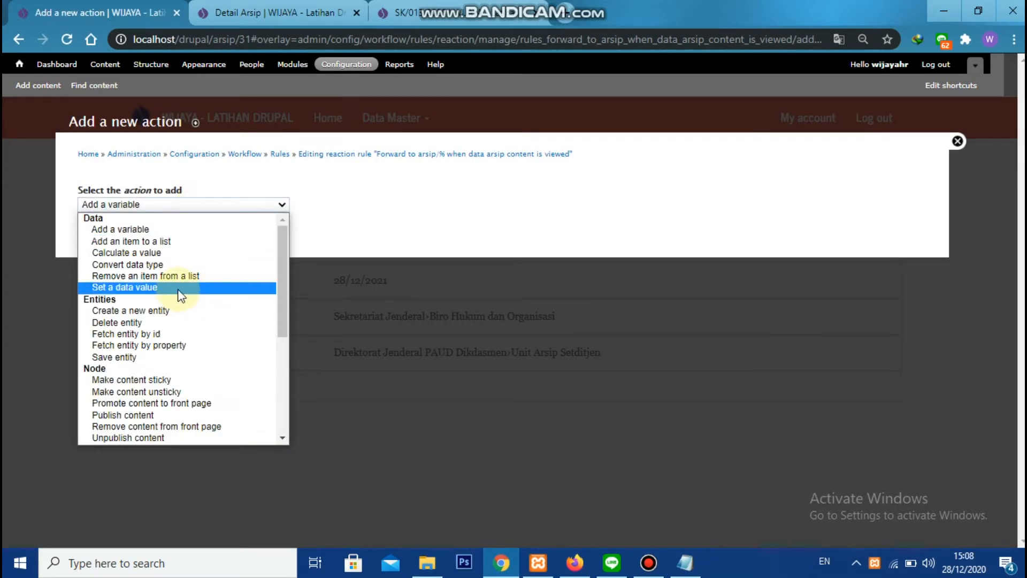
scroll(182, 295, "down", 4)
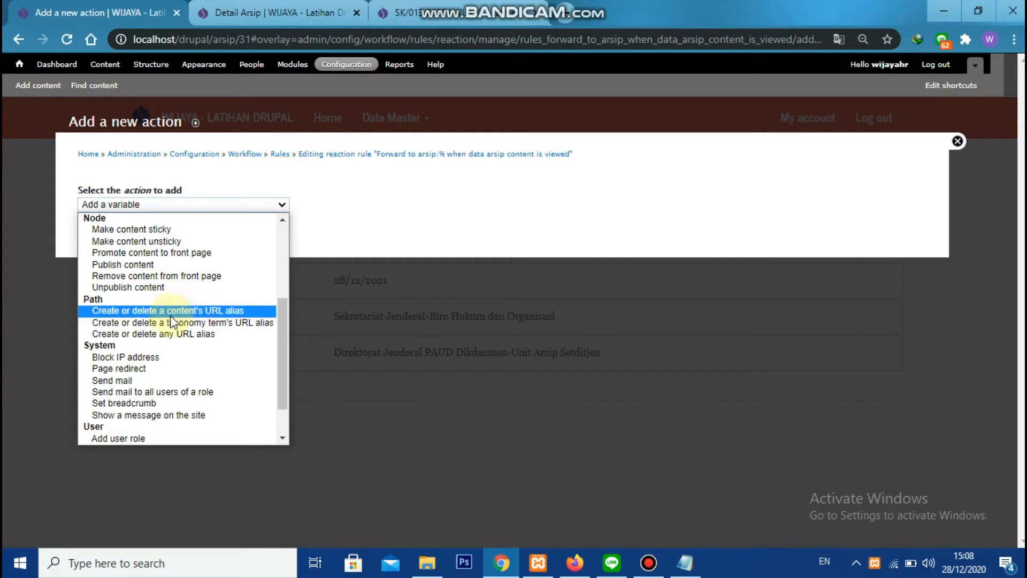
left_click(166, 367)
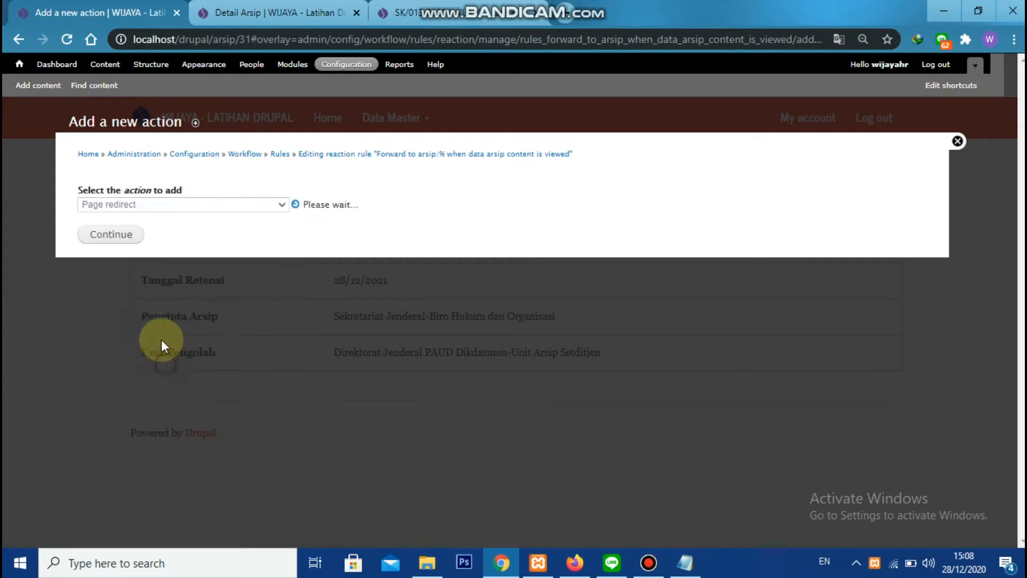
left_click(127, 234)
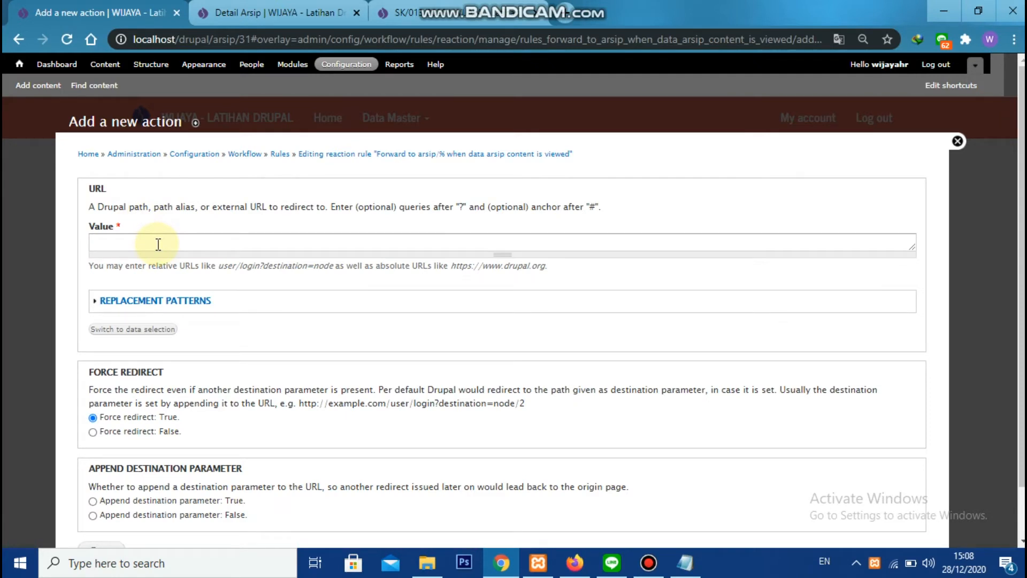
Set the redirect URL to arsip/[node:nid] and save the action
left_click(156, 245)
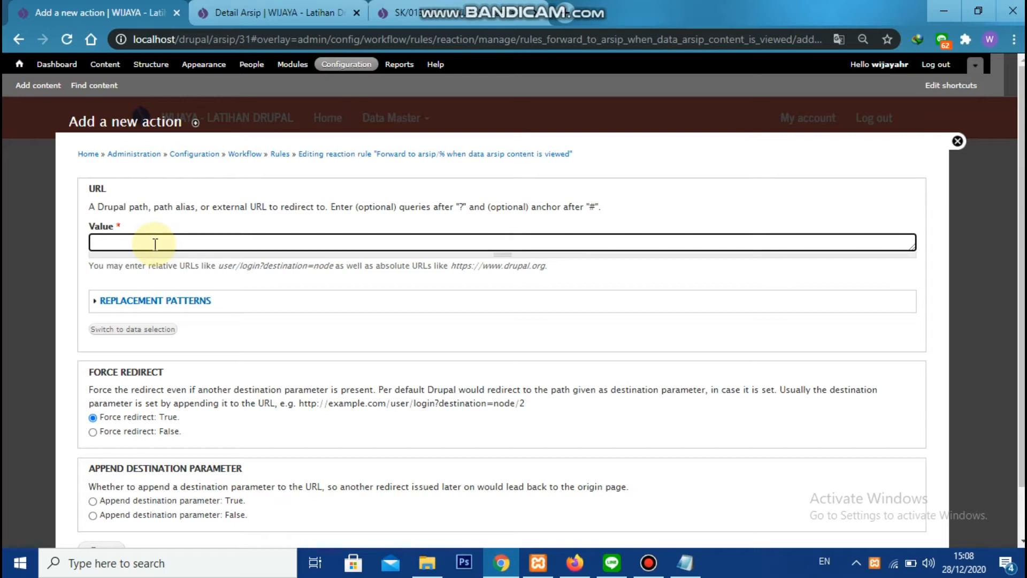
type("arsip/[node:nid]")
scroll(246, 291, "down", 1)
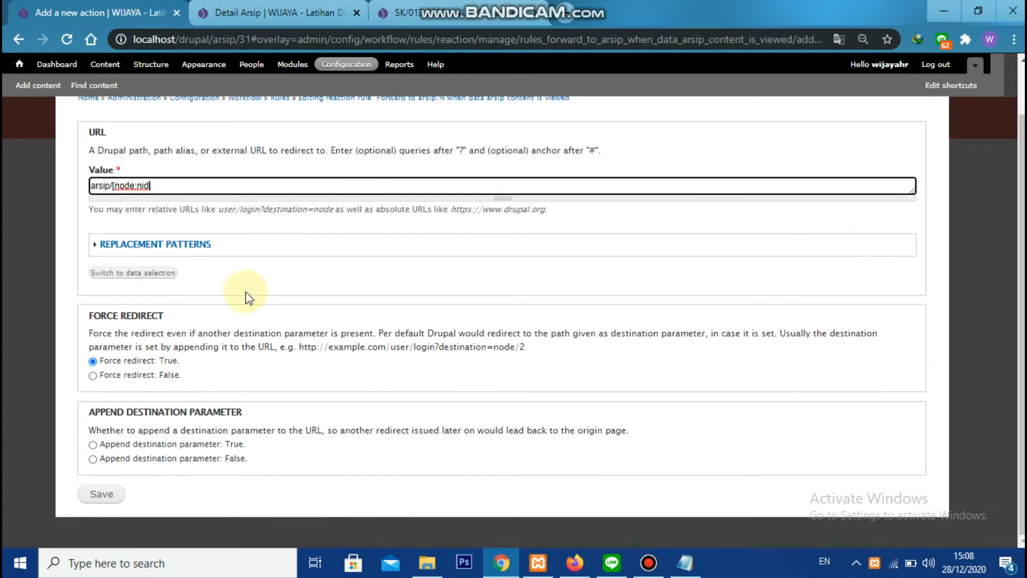
left_click(101, 494)
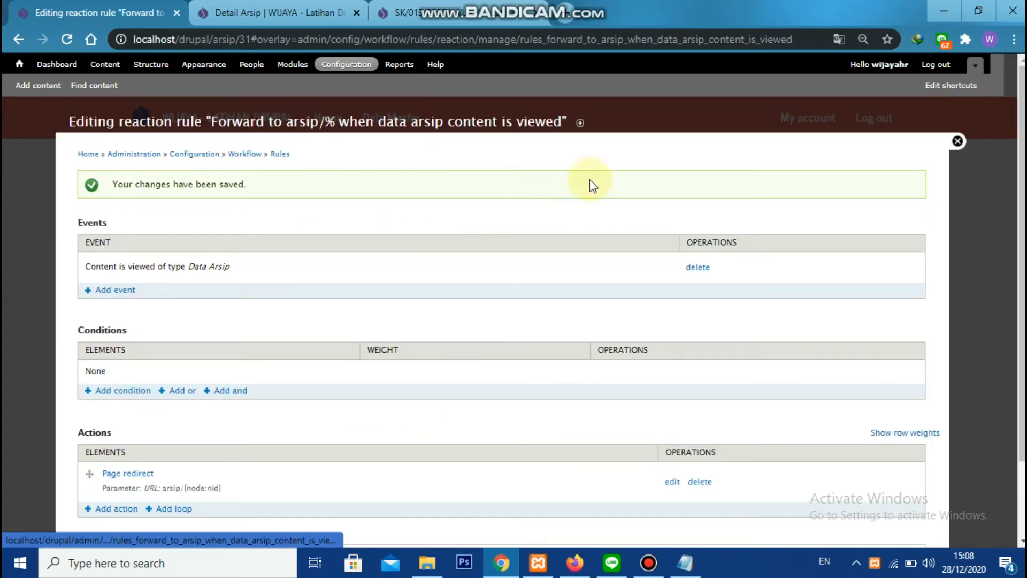
Save the changes to the reaction rule and close its editor
scroll(419, 313, "down", 2)
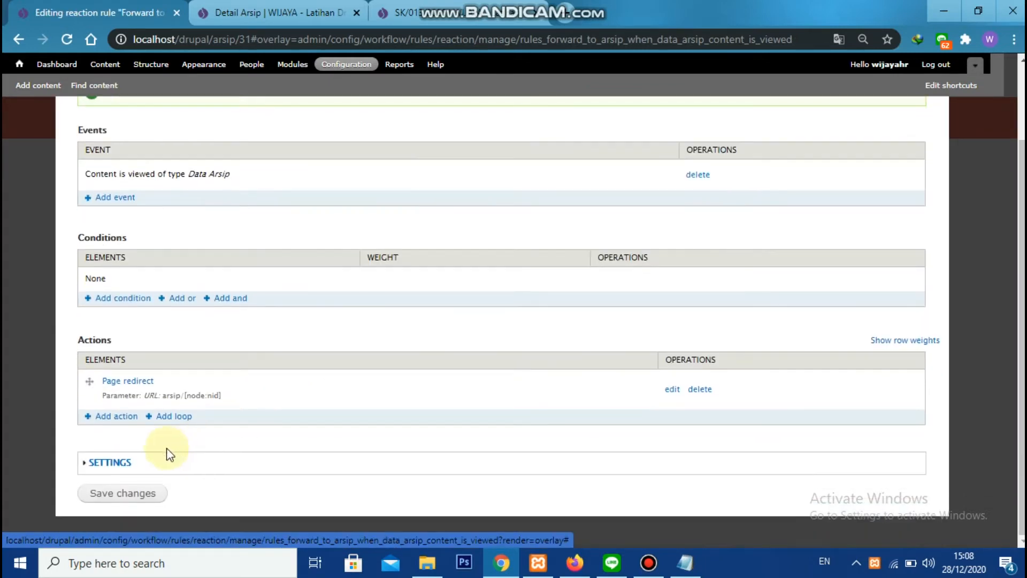
left_click(128, 493)
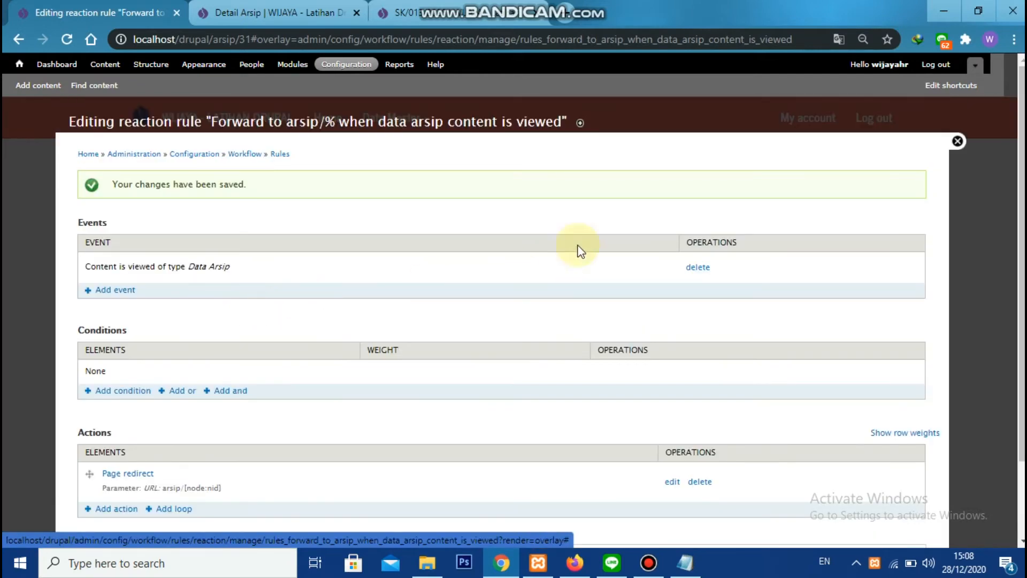
left_click(957, 141)
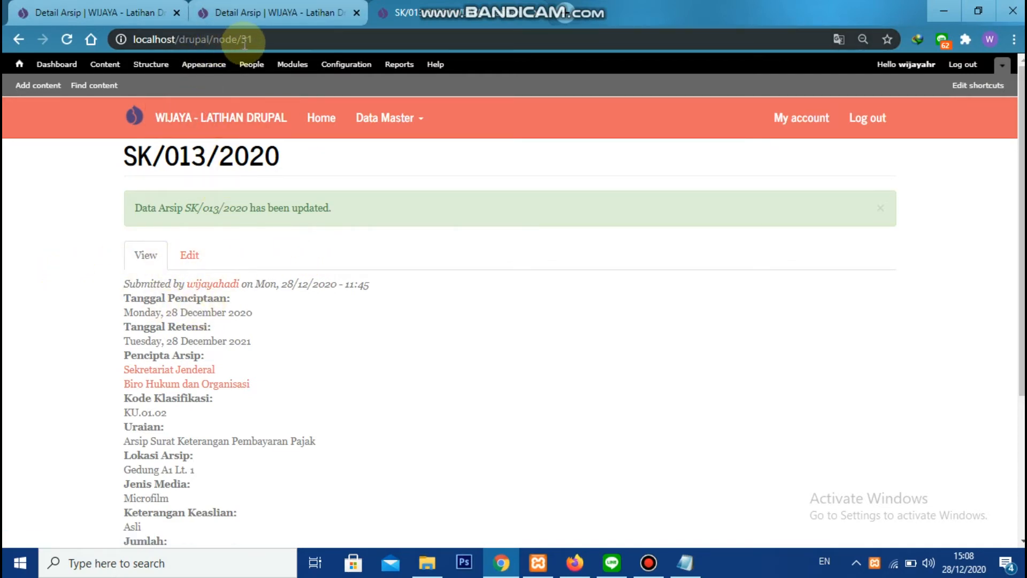
Compare the Detail Arsip page with the SK/013/2020 node page, and view the node again to check the redirect
left_click(155, 13)
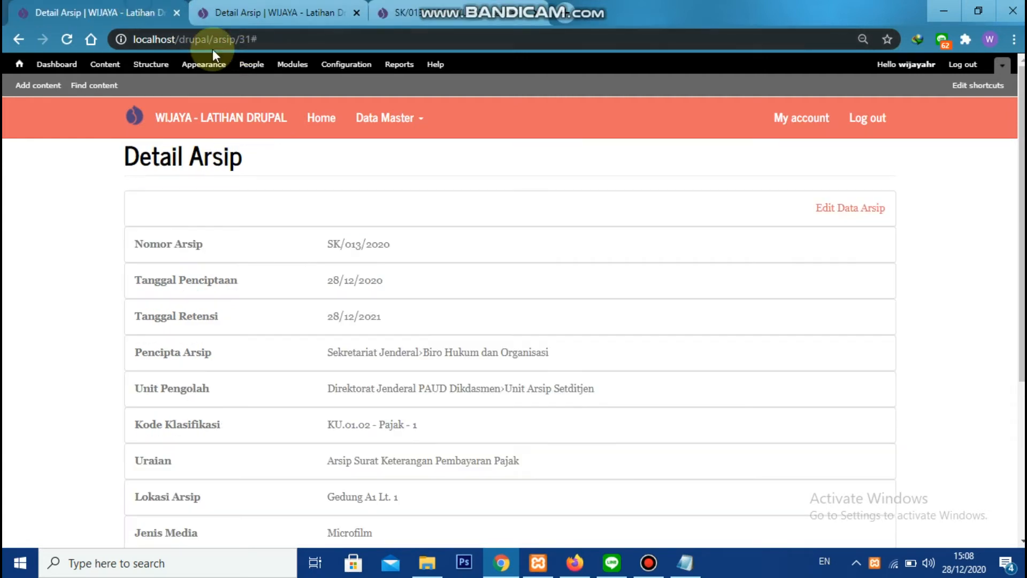
left_click(409, 9)
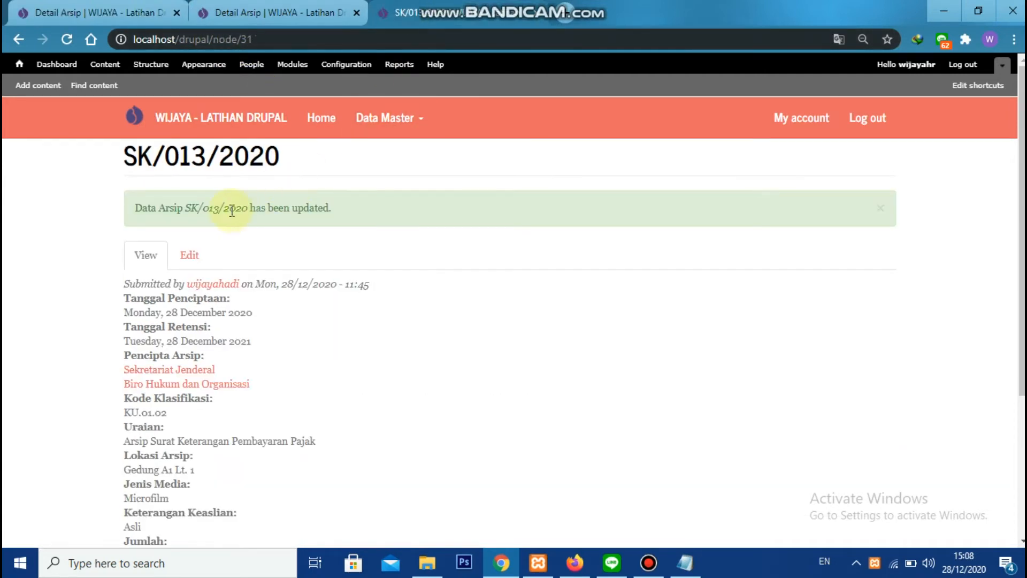
left_click(292, 8)
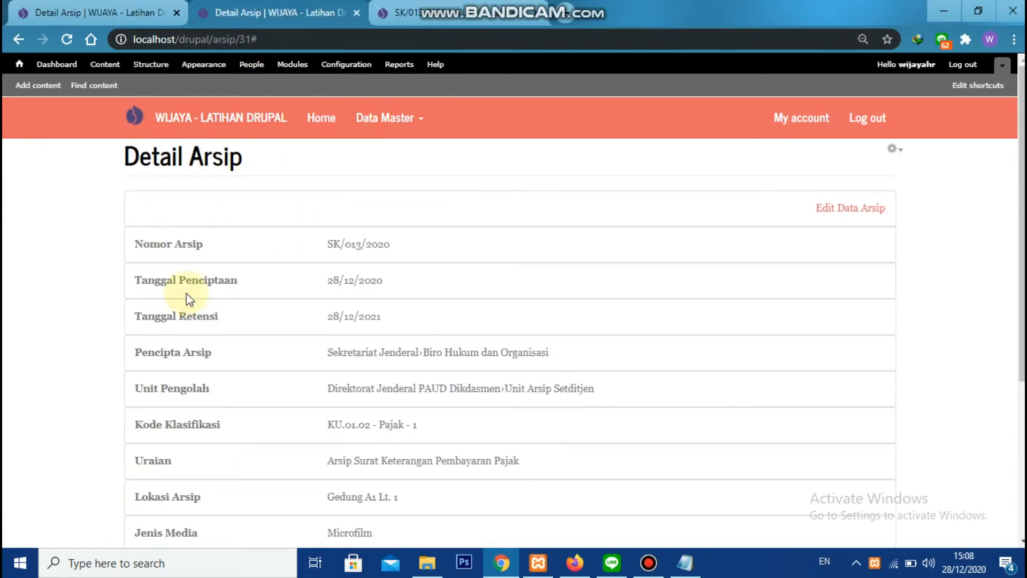
left_click(408, 12)
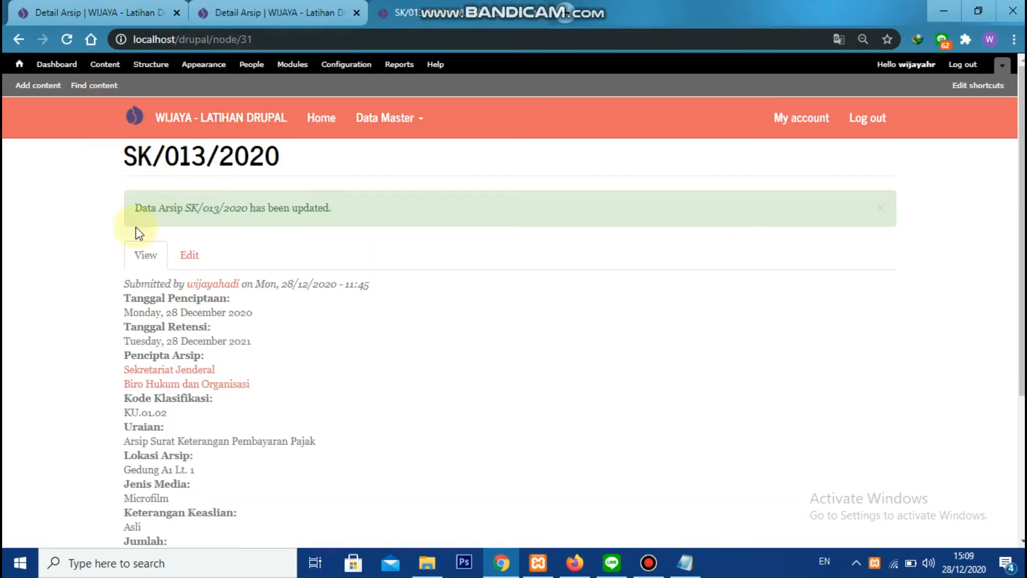
left_click(145, 255)
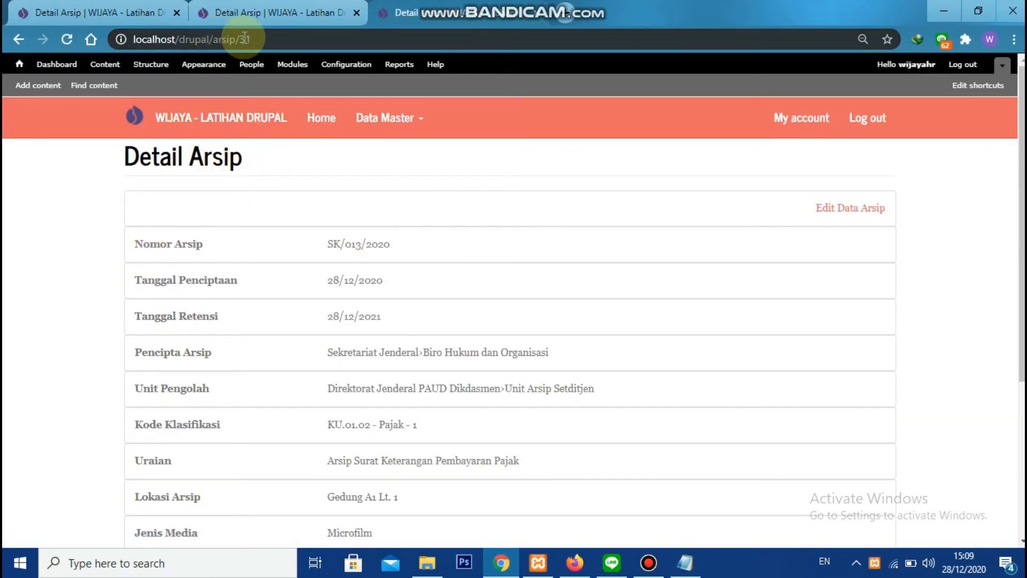
scroll(335, 206, "down", 4)
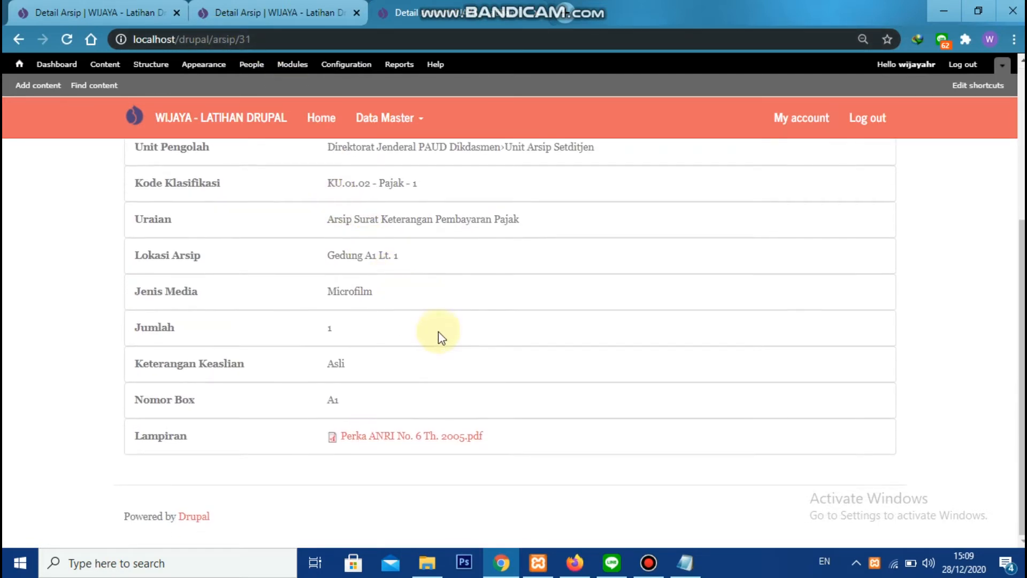
Examine the heading and the field rows of the Detail Arsip page
left_click(128, 12)
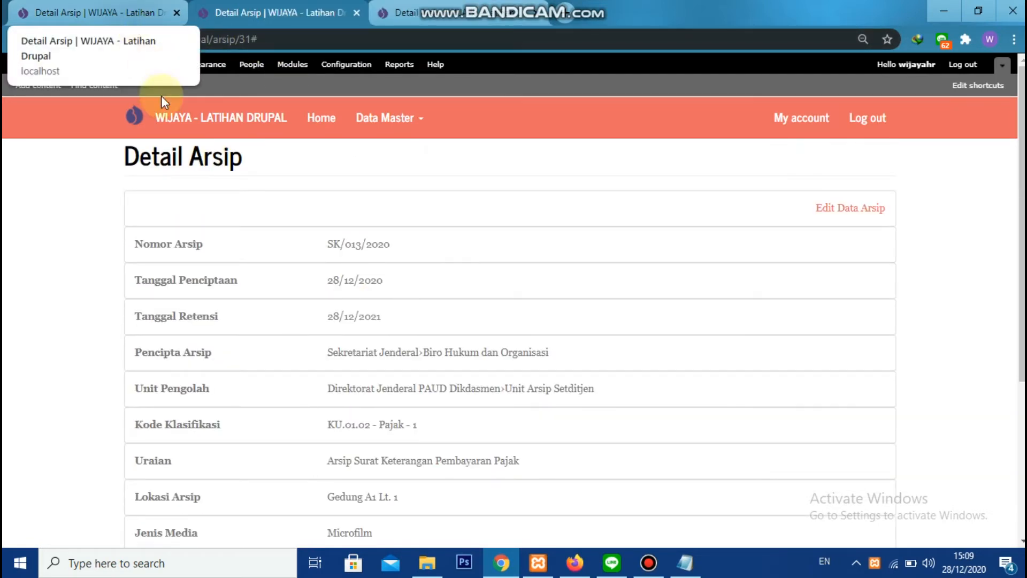
left_click_drag(126, 157, 240, 165)
left_click(251, 167)
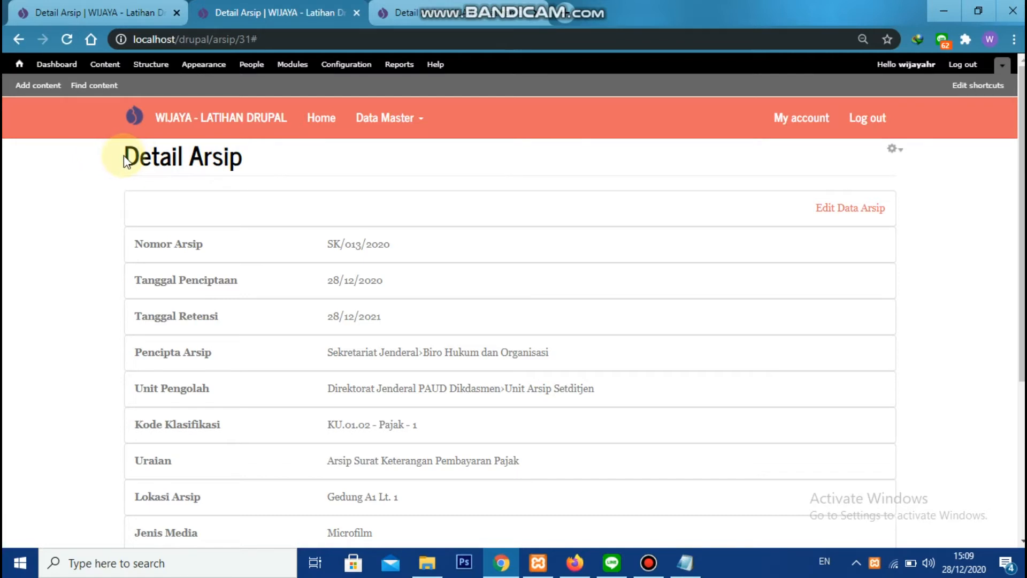
left_click_drag(123, 156, 277, 172)
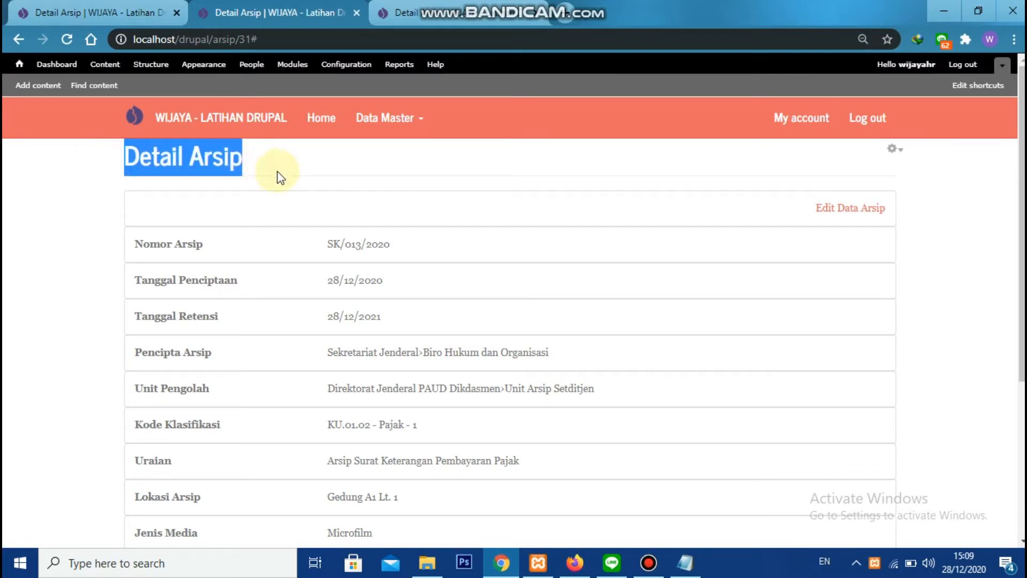
left_click(278, 172)
scroll(291, 188, "down", 2)
scroll(209, 262, "up", 2)
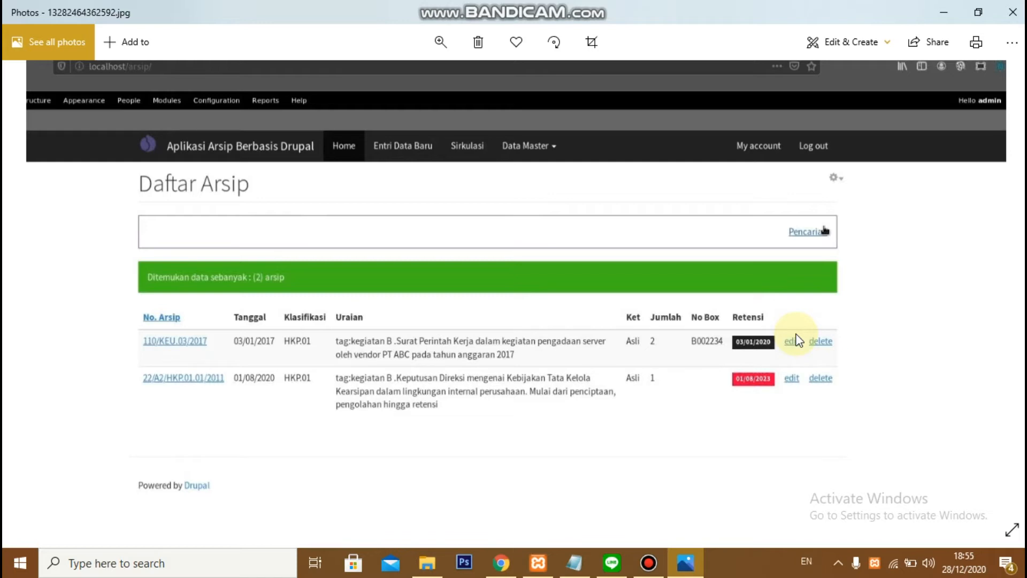
Switch to Chrome and start a new view from the Drupal site's Views administration
left_click(508, 561)
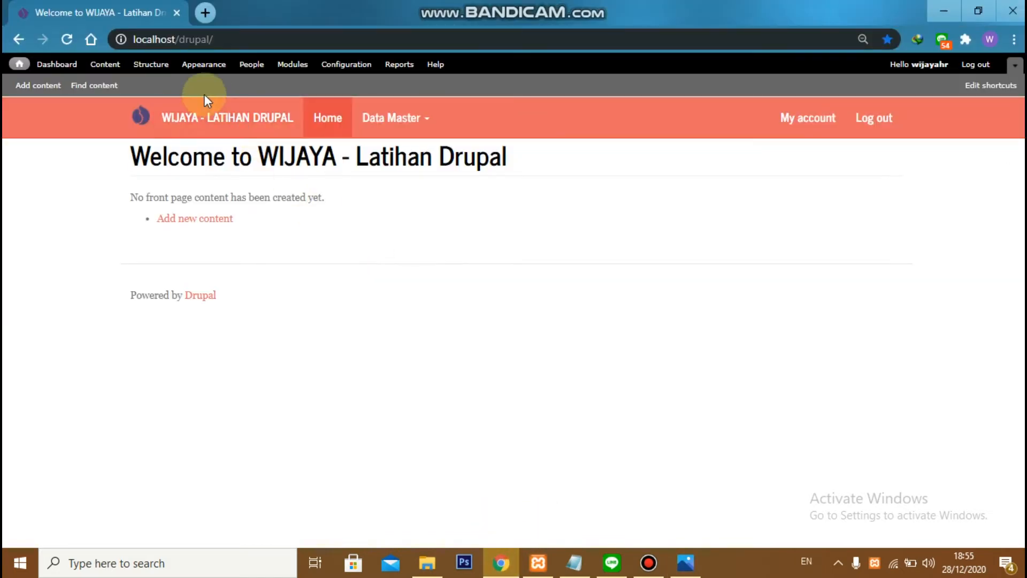
left_click(142, 64)
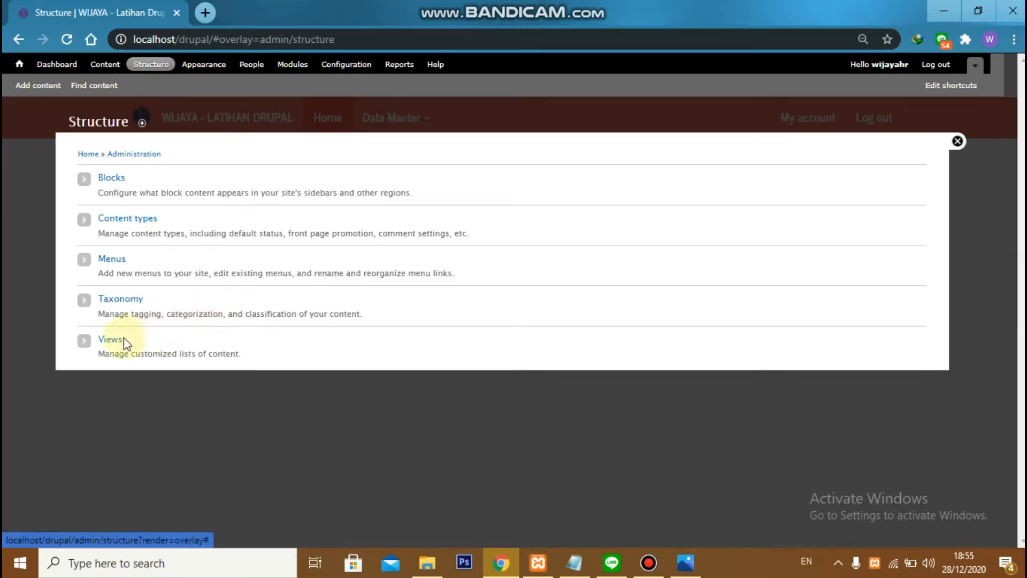
left_click(109, 338)
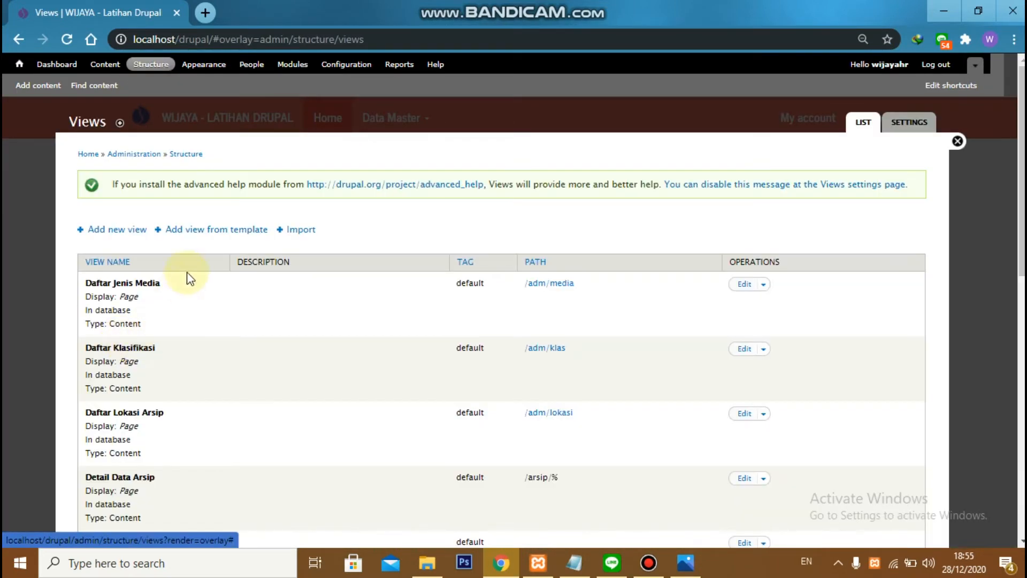
left_click(135, 235)
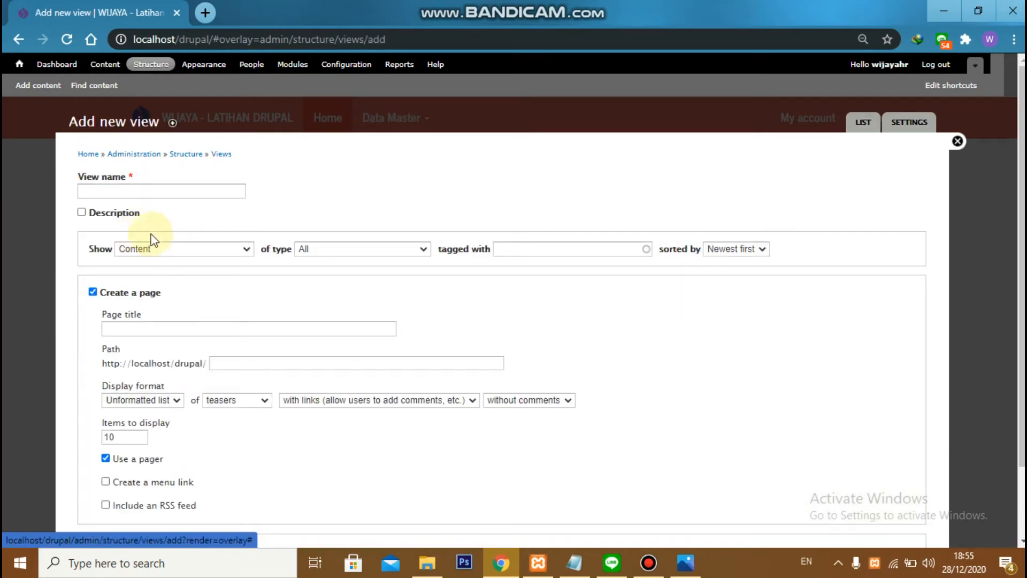
Name the new view "Daftar Arsip" and restrict its content to the Data Arsip type
left_click(142, 195)
type("Daftar Arsip")
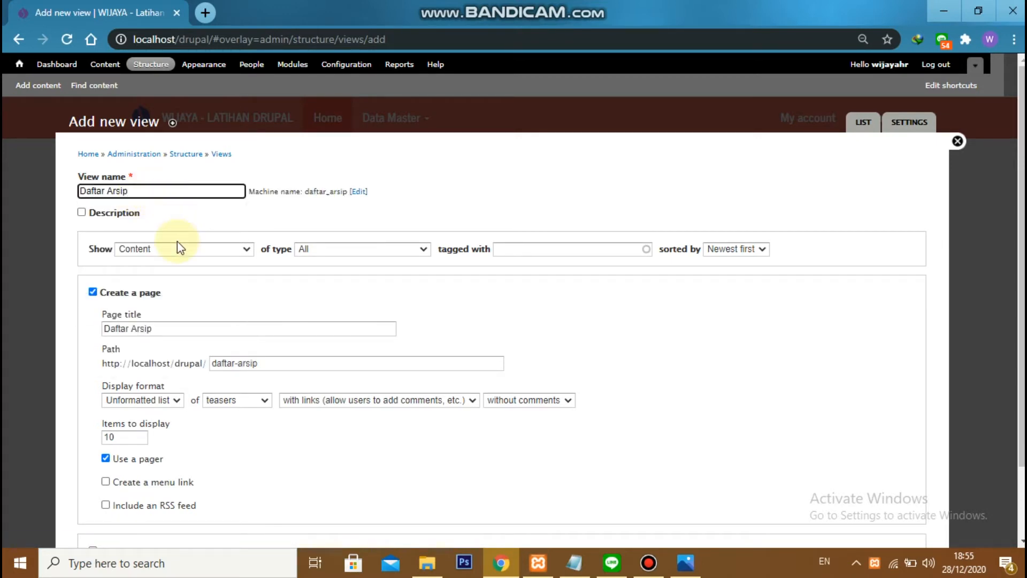
left_click(298, 250)
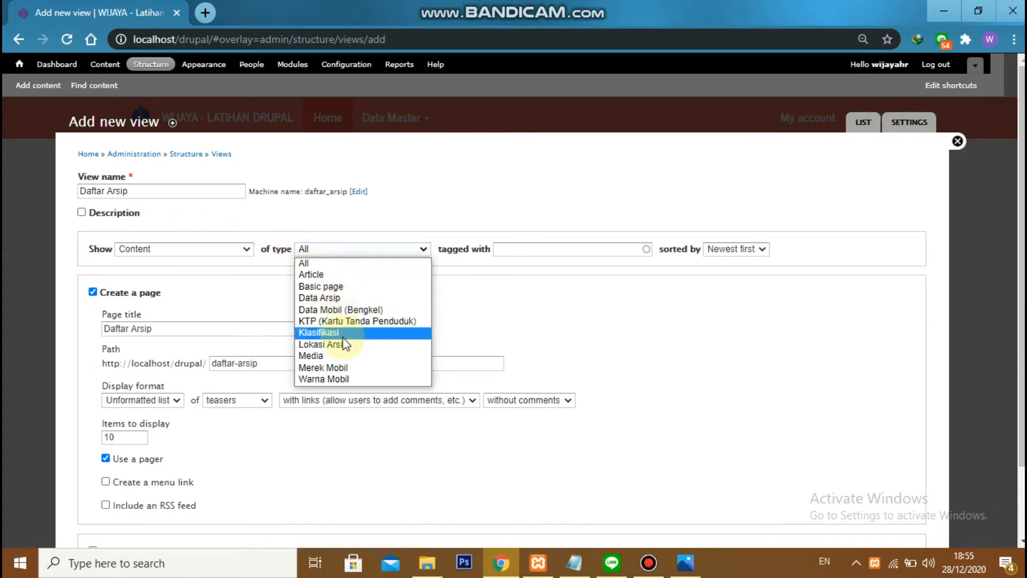
left_click(349, 298)
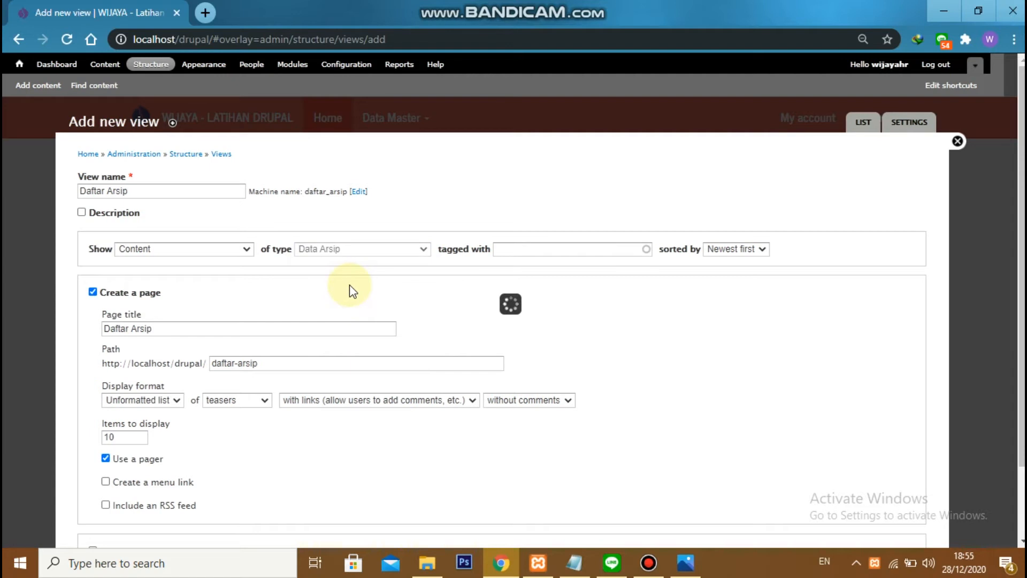
Turn off page creation for the new view and continue to its detailed editing
scroll(347, 286, "down", 2)
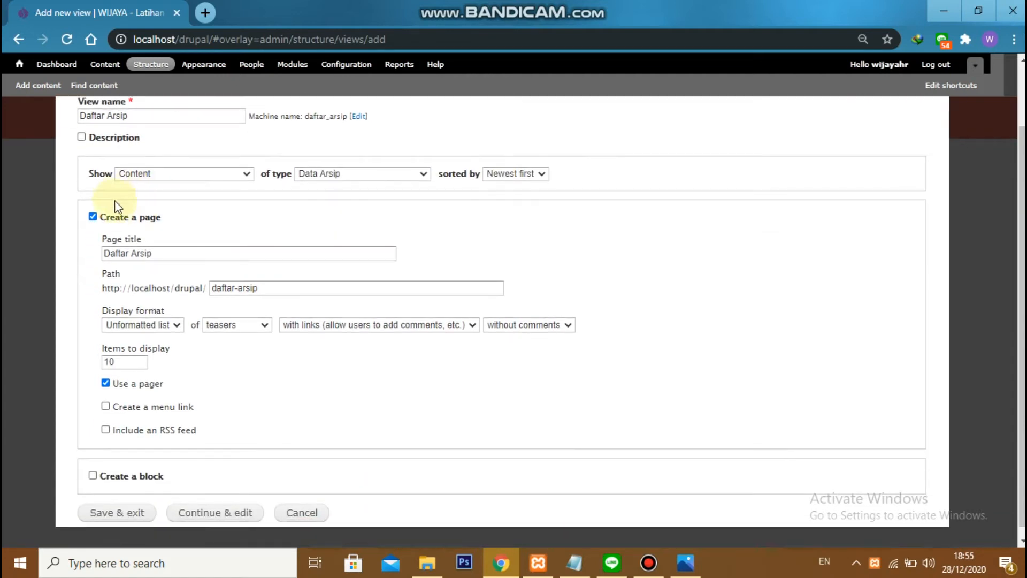
left_click(94, 215)
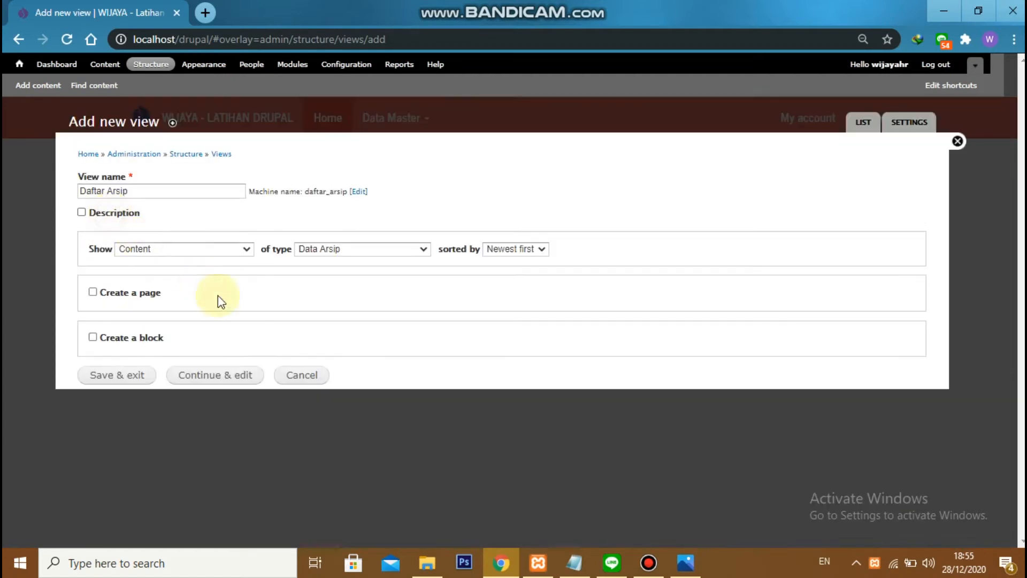
left_click(239, 377)
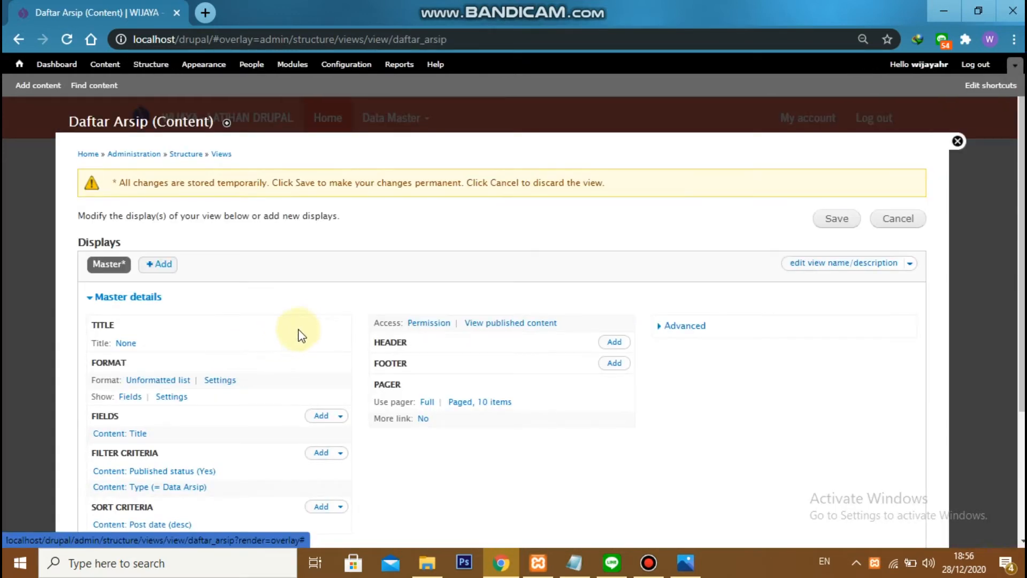
Set the title of the Daftar Arsip view's Master display to "Daftar Arsip"
scroll(315, 328, "down", 1)
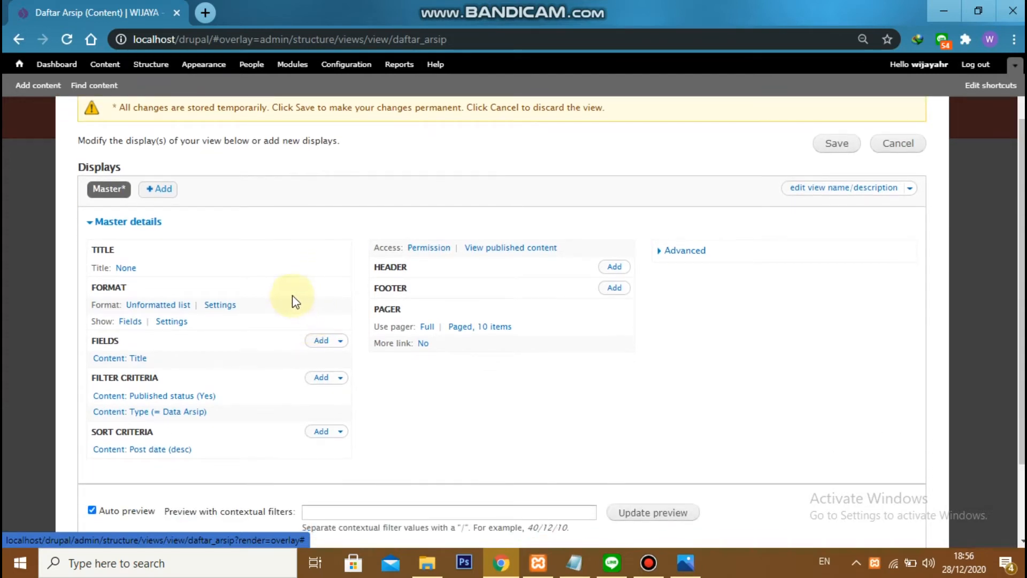
scroll(289, 303, "down", 1)
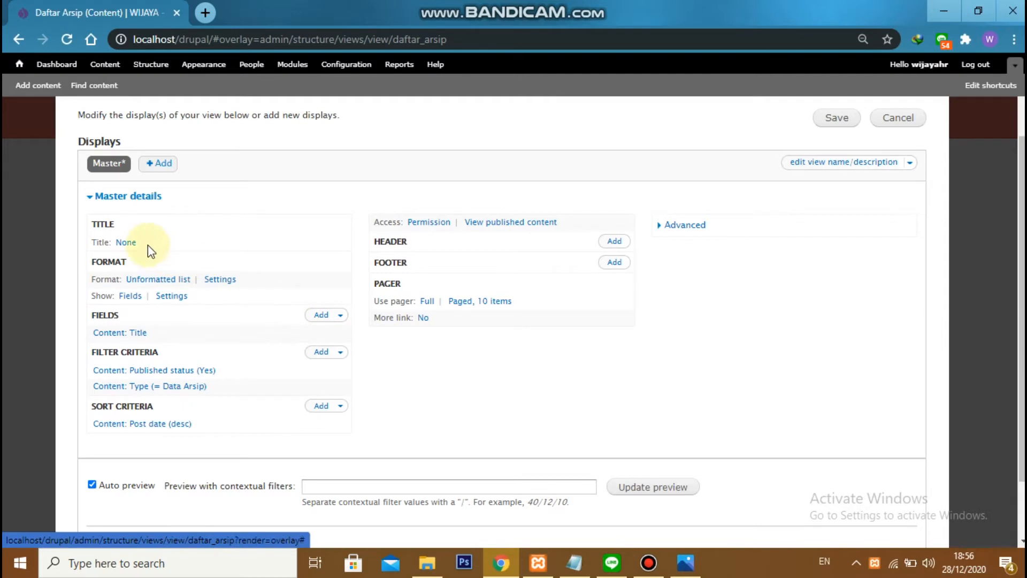
left_click(132, 245)
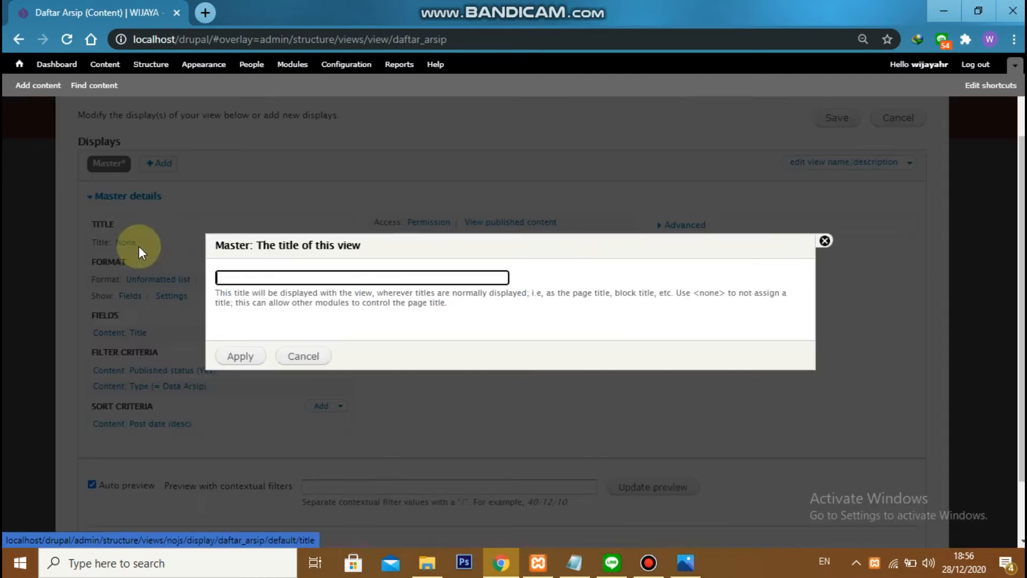
type("Dafta")
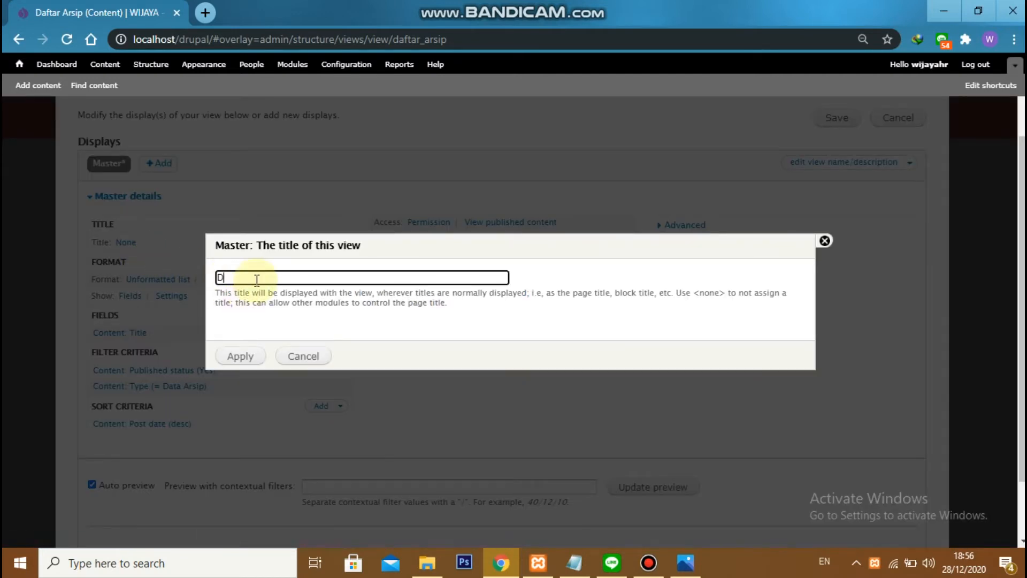
type("r Arsip")
left_click(246, 356)
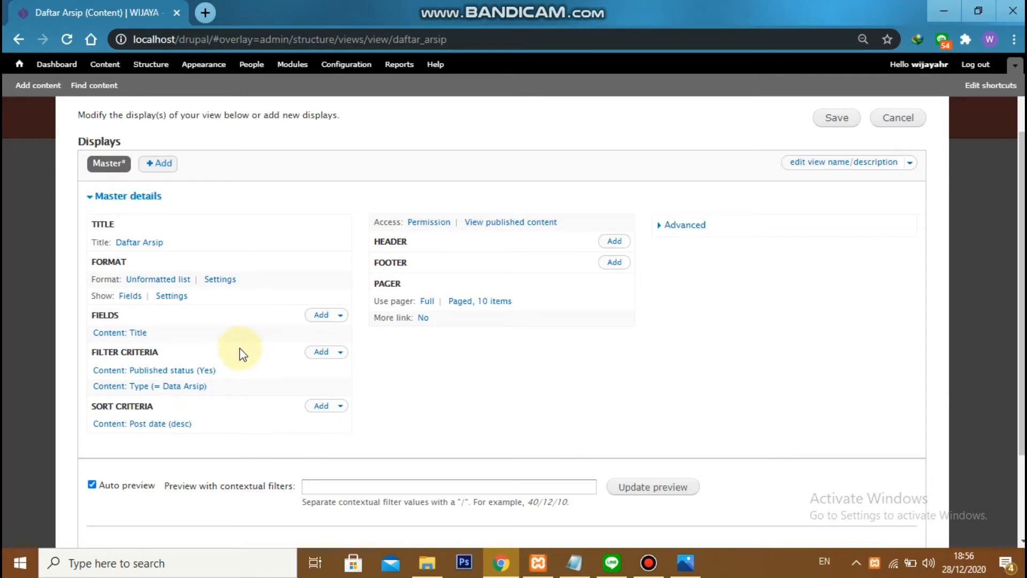
Change the view's format from an unformatted list to Table, keeping the default style options
left_click(140, 283)
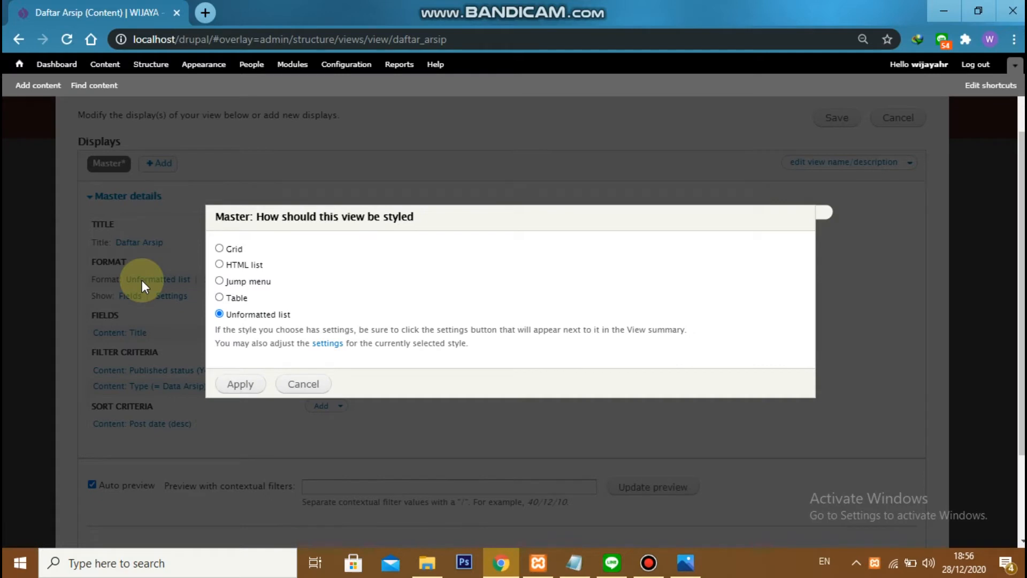
left_click(221, 297)
left_click(248, 385)
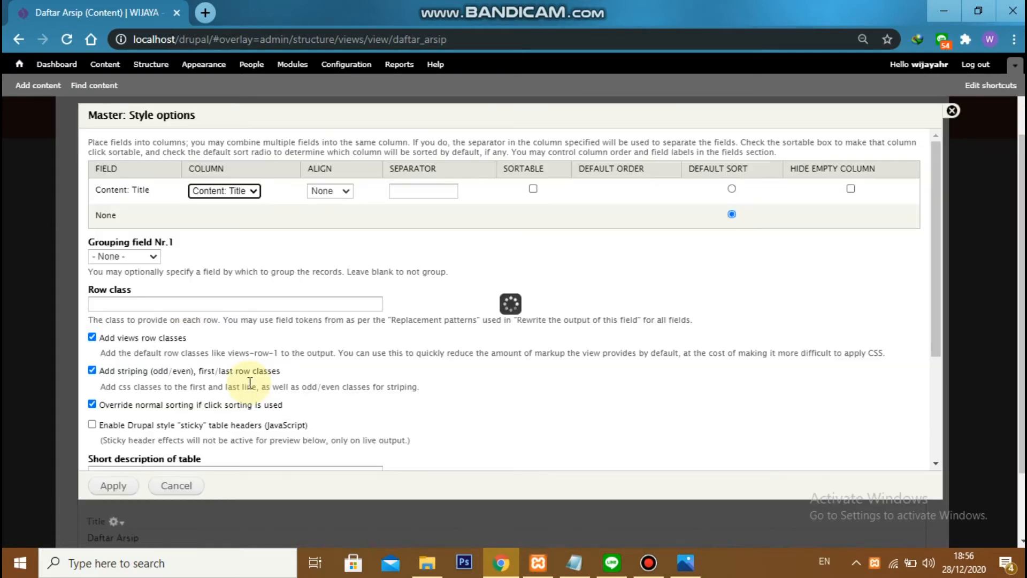
left_click(130, 487)
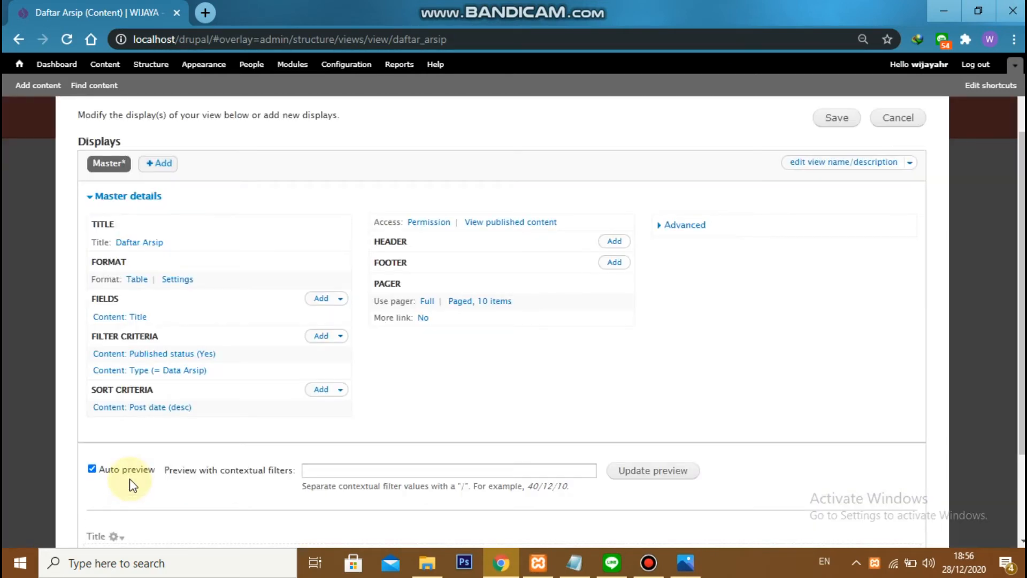
Create the label "Nomor Arsip" for the Content: Title field and apply it
left_click(136, 318)
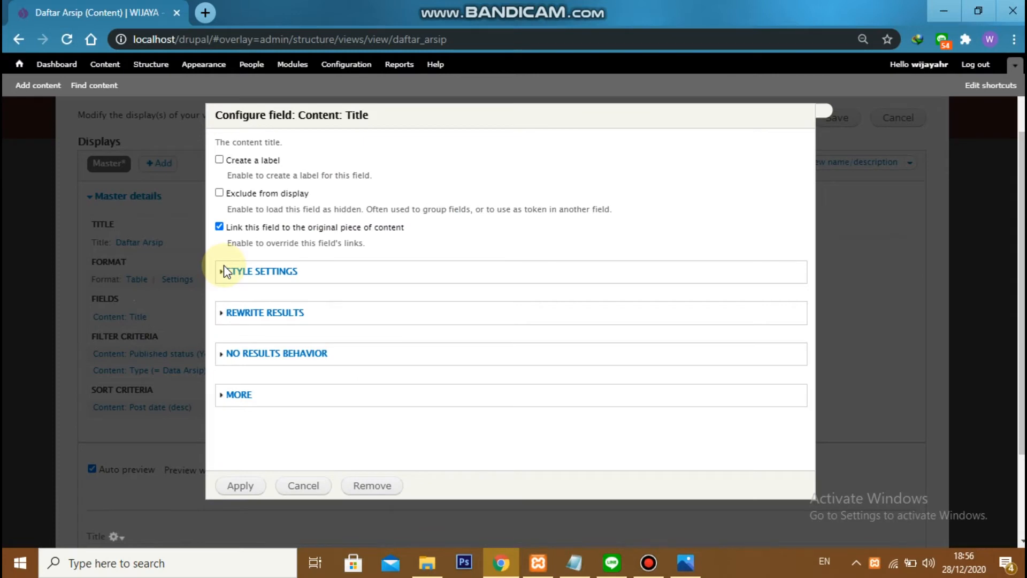
left_click(220, 159)
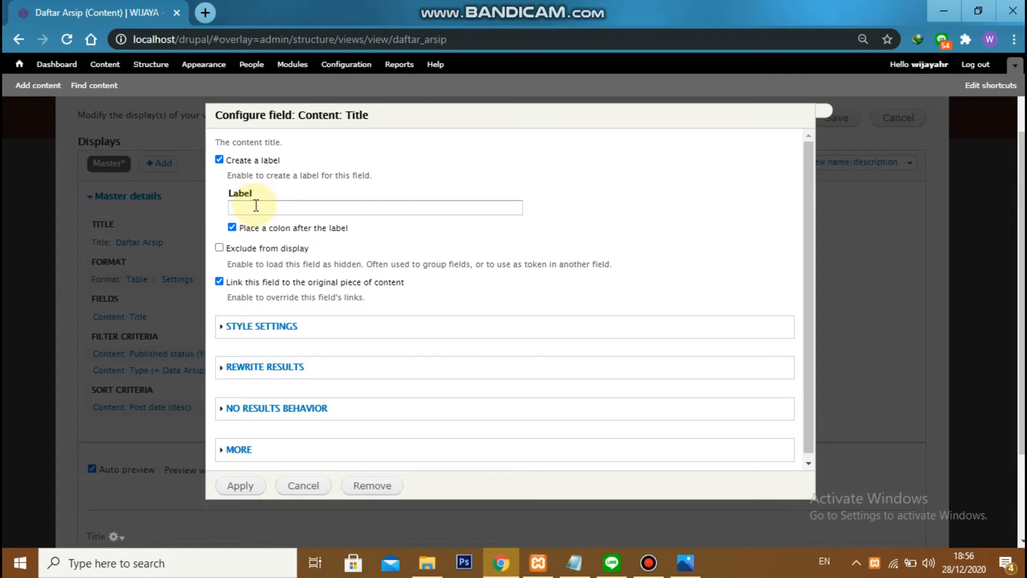
left_click(256, 206)
type("Nomor Arsip")
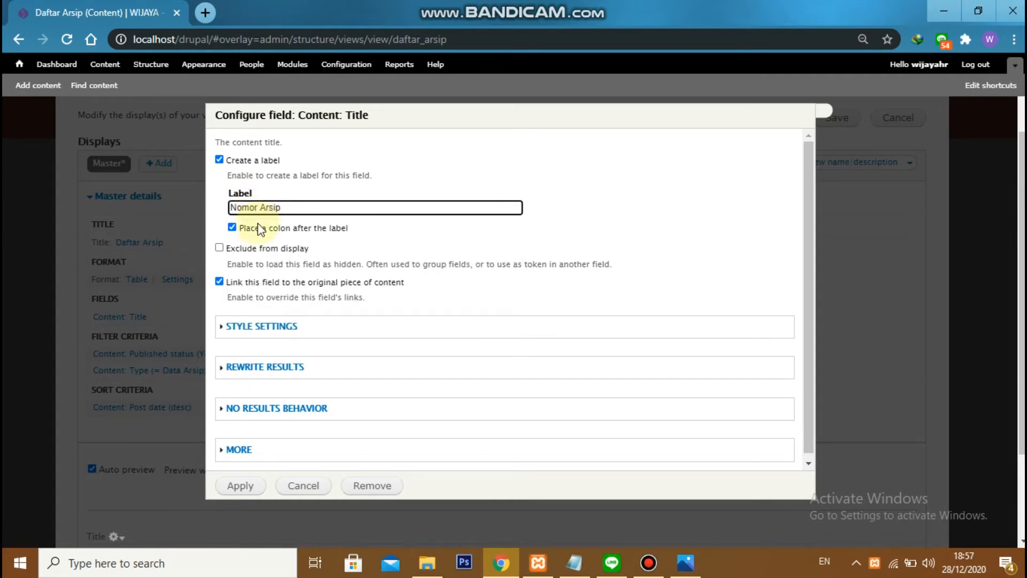
scroll(259, 284, "down", 1)
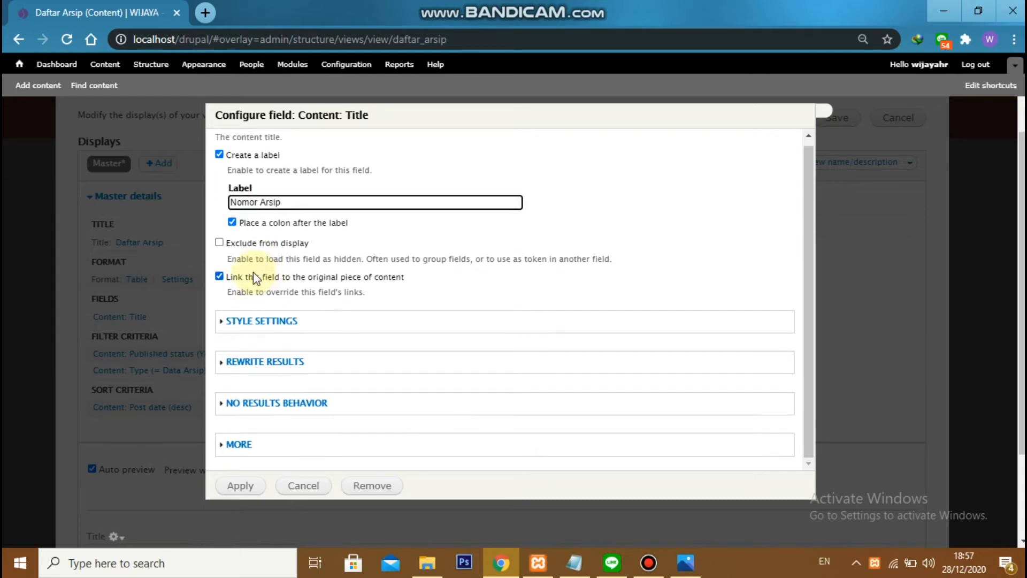
left_click(237, 486)
Compare the view's preview and field list with the Daftar Arsip reference image in Photos, and return to Chrome
scroll(203, 444, "down", 3)
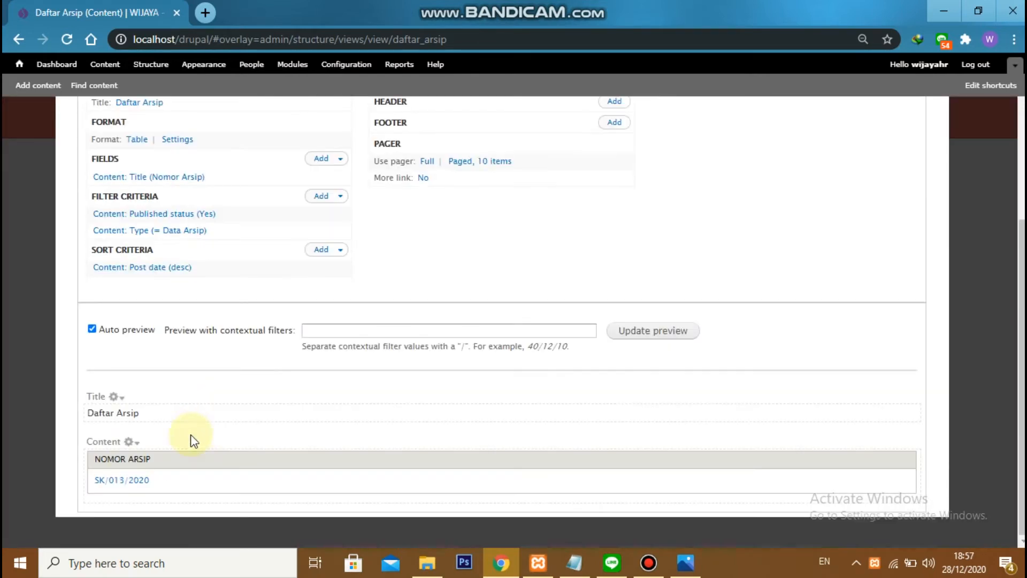
left_click(685, 561)
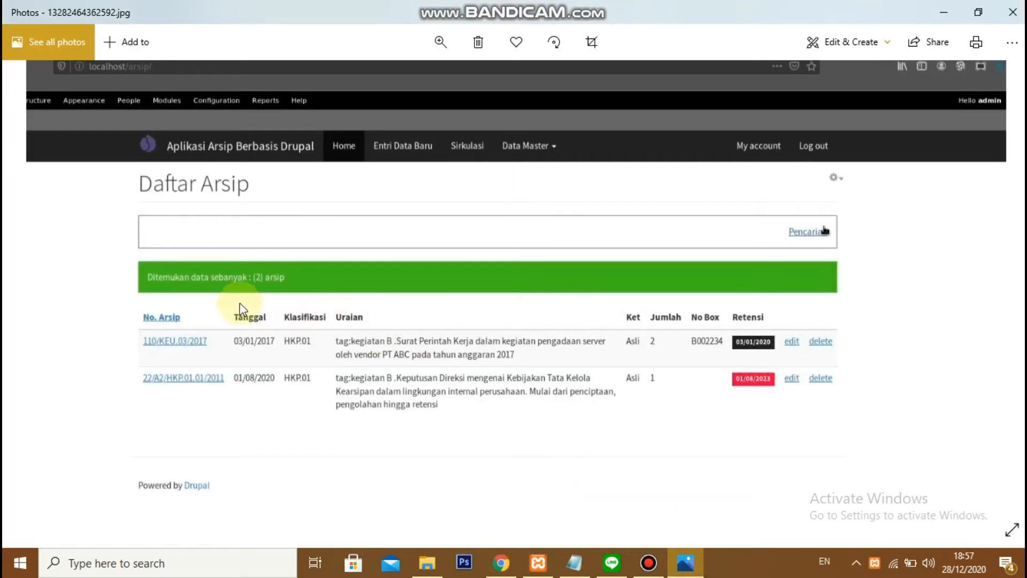
key("alt+Tab")
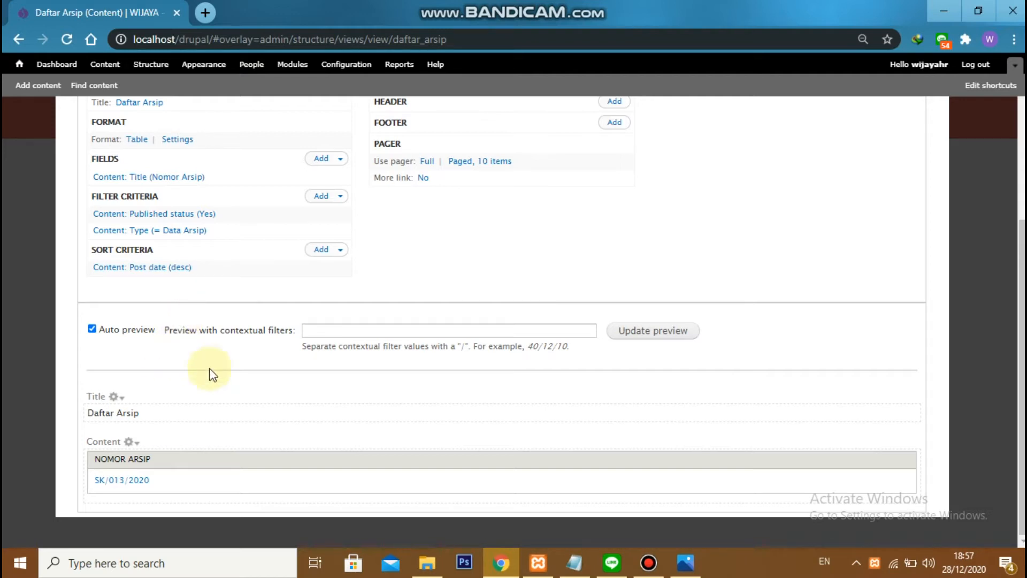
scroll(199, 300, "up", 3)
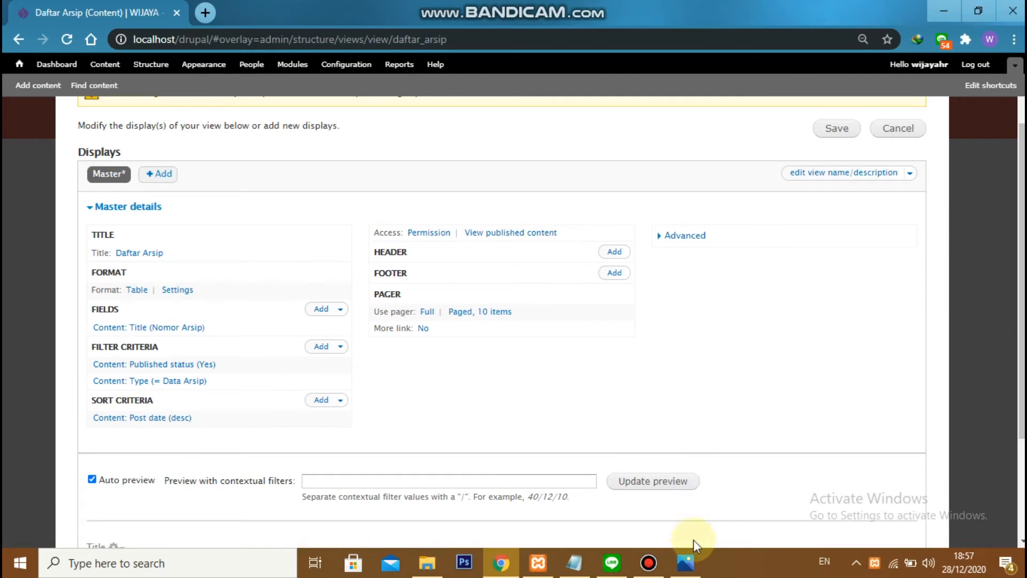
left_click(685, 560)
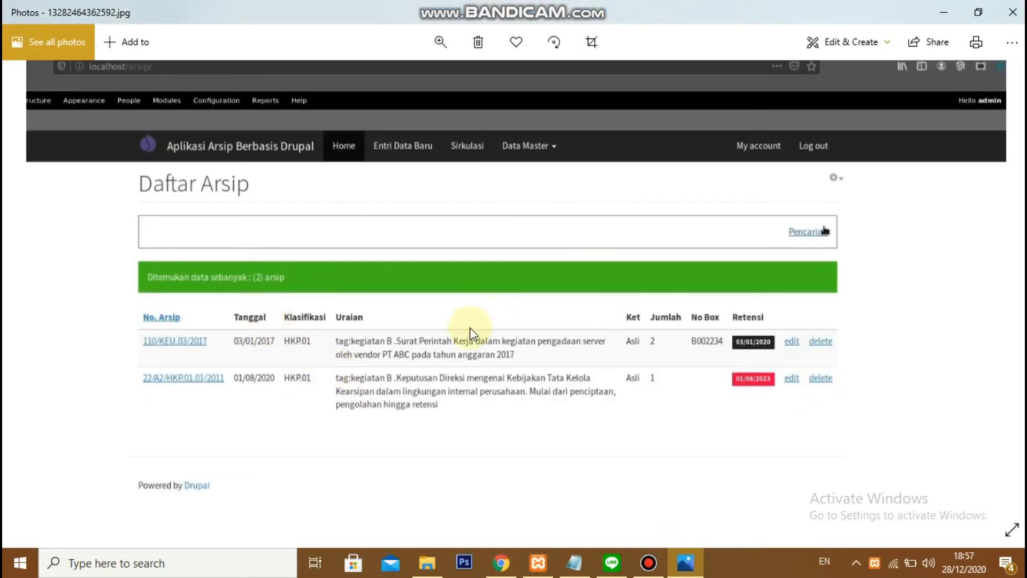
key("alt+Tab")
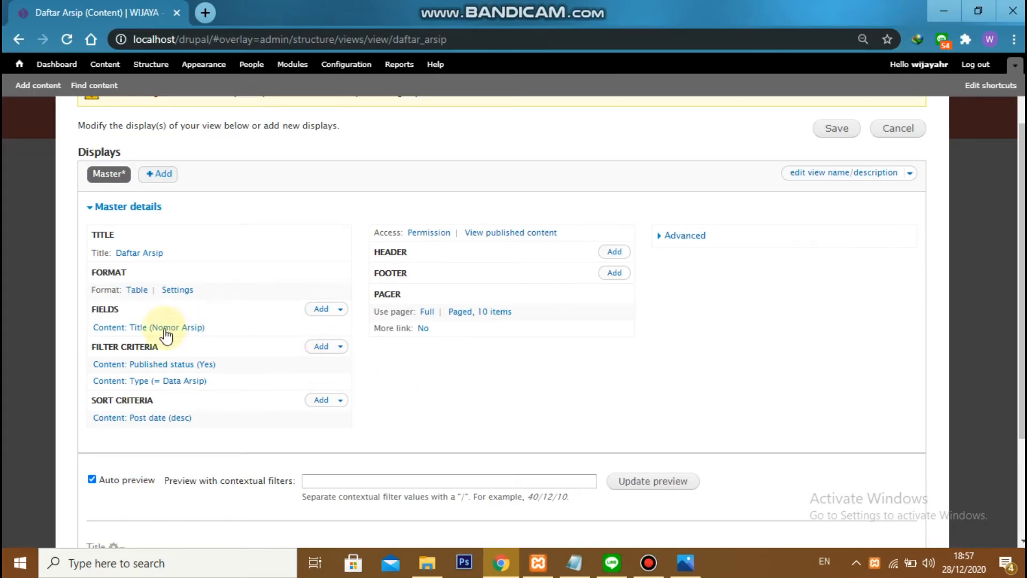
Start adding fields to the view, search for "tanggal" and select Tanggal Penciptaan and Tanggal Retensi
left_click(316, 311)
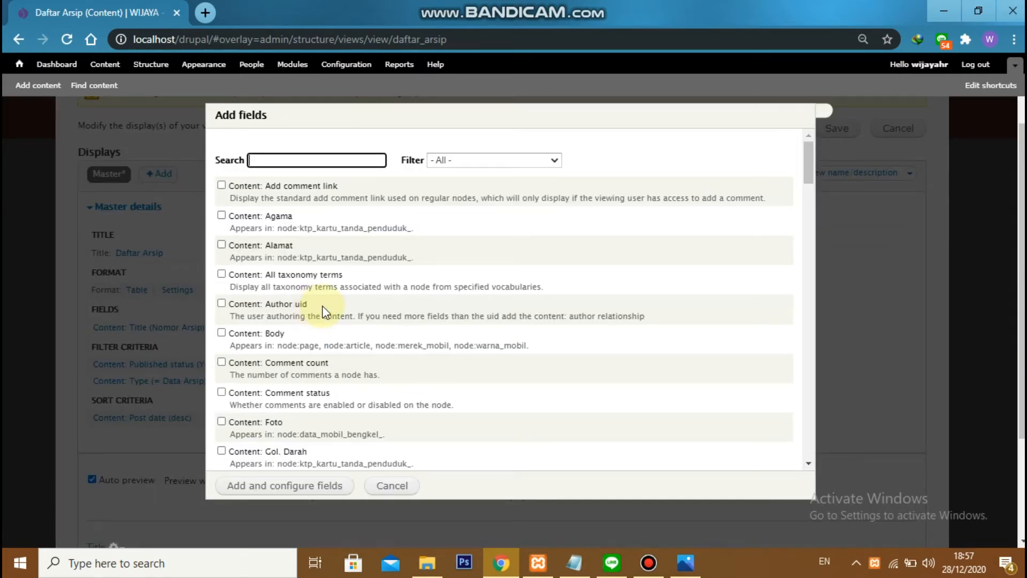
left_click(317, 155)
type("tangga")
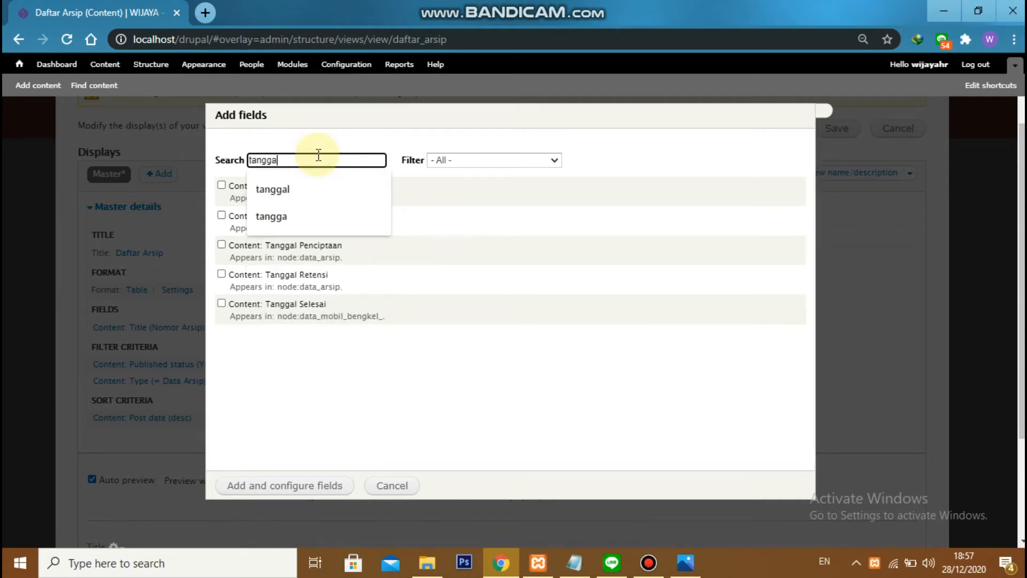
type("l")
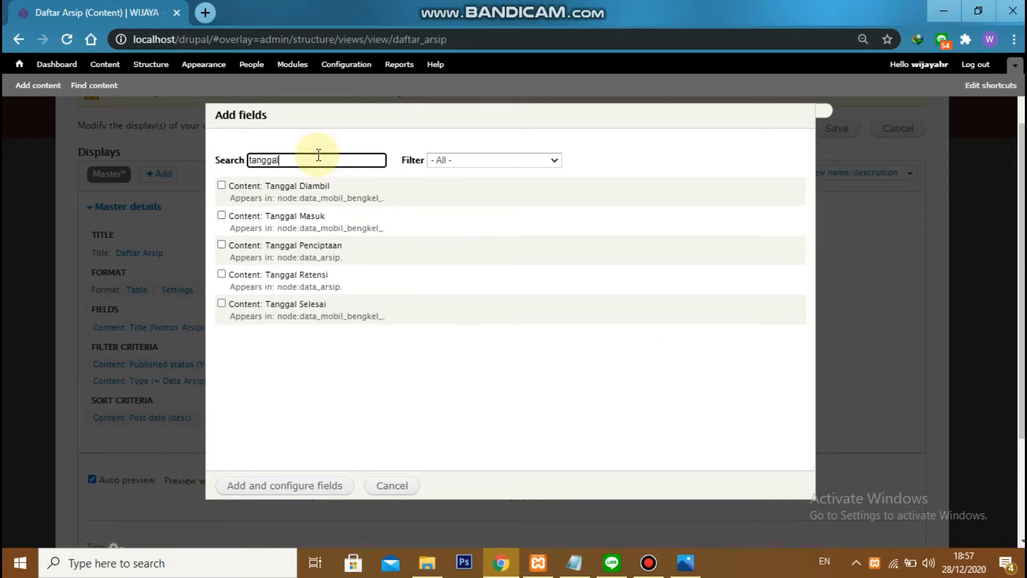
left_click(279, 248)
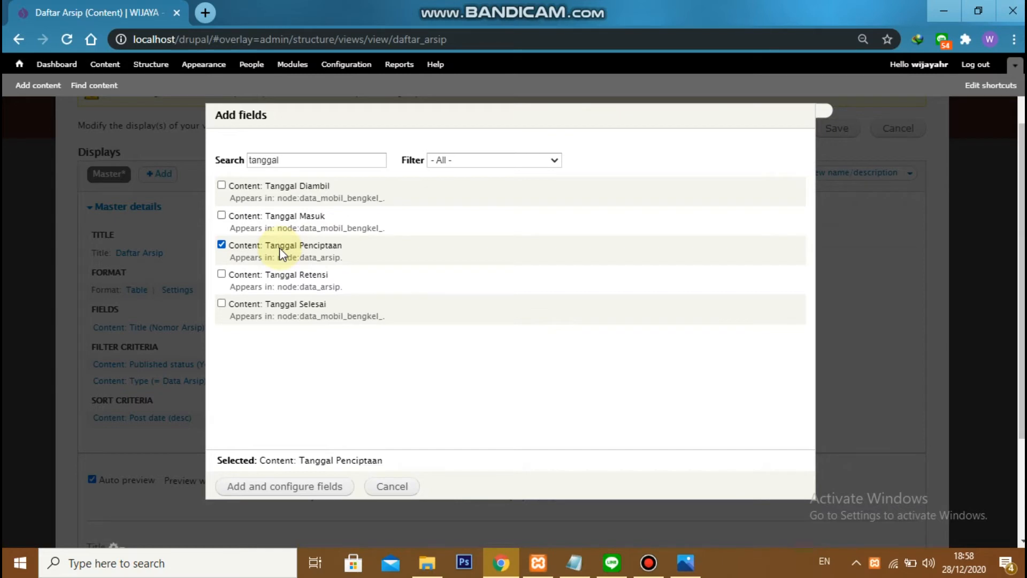
left_click(272, 276)
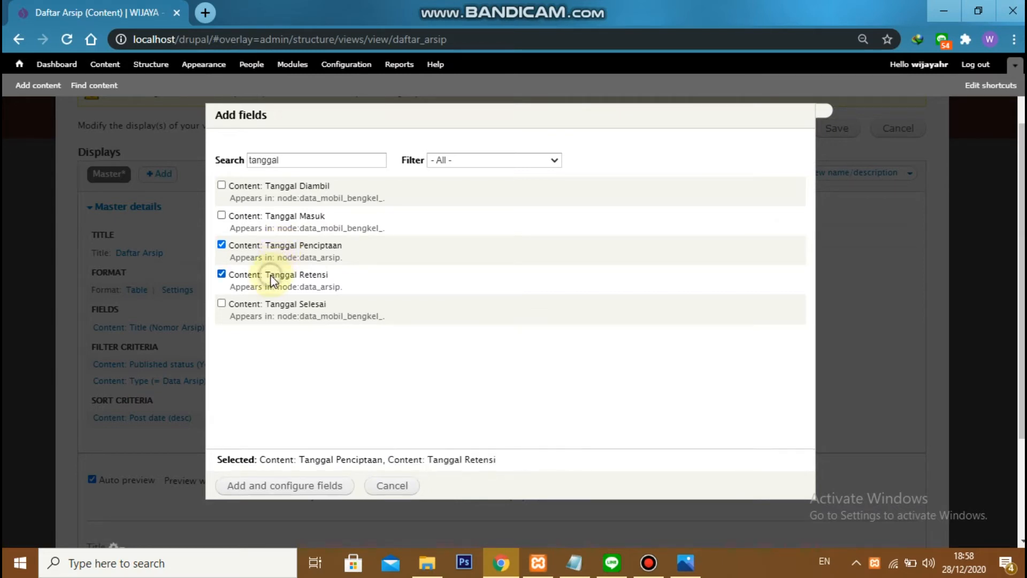
Find and select the Kode Klasifikasi and Uraian fields for the view
double_click(320, 160)
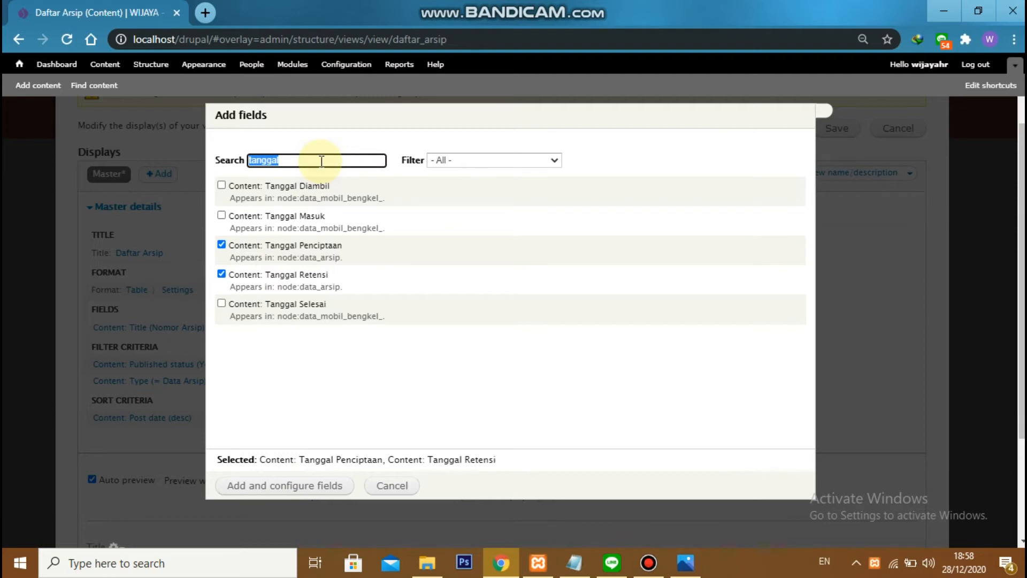
type("kode")
left_click(298, 186)
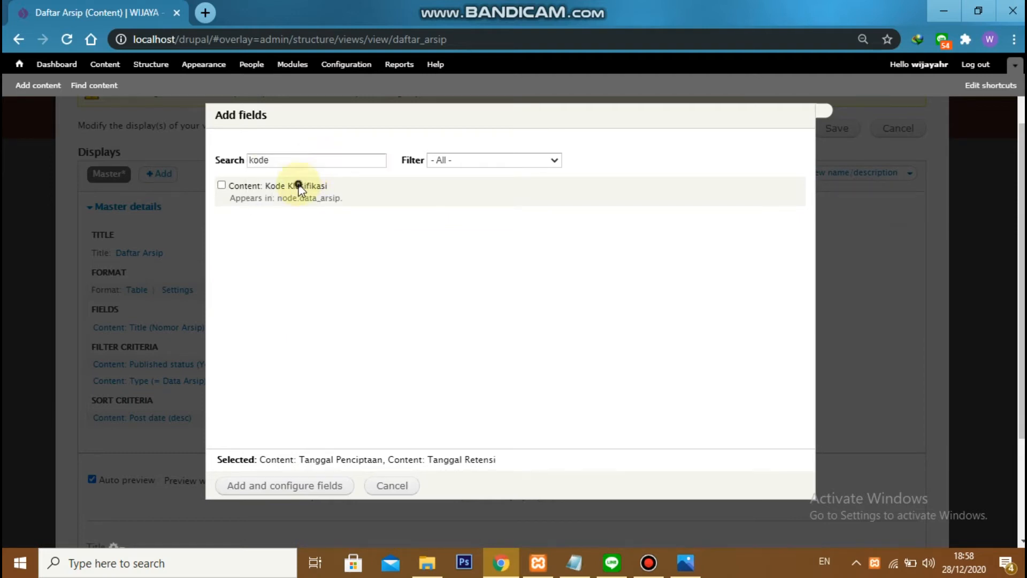
double_click(306, 161)
type("urai")
left_click(271, 188)
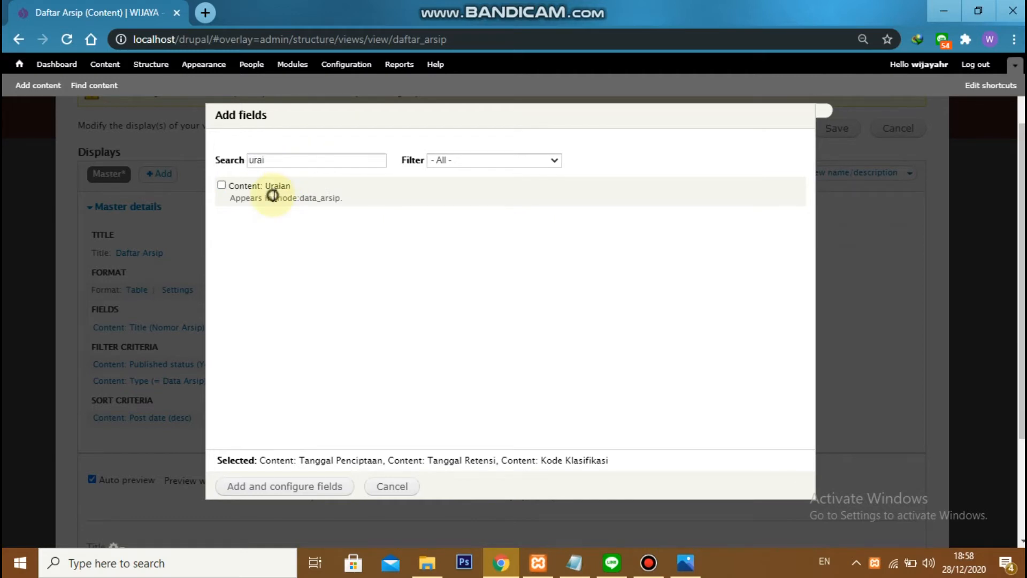
Find and select the Keterangan Keaslian and Jumlah fields among the fields to add
double_click(302, 161)
type("ketera")
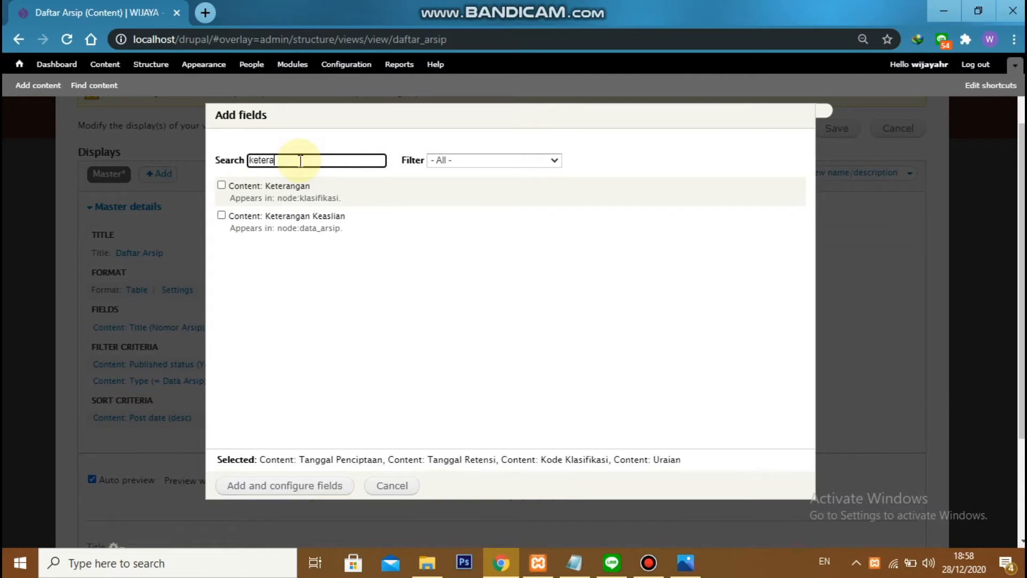
left_click(285, 216)
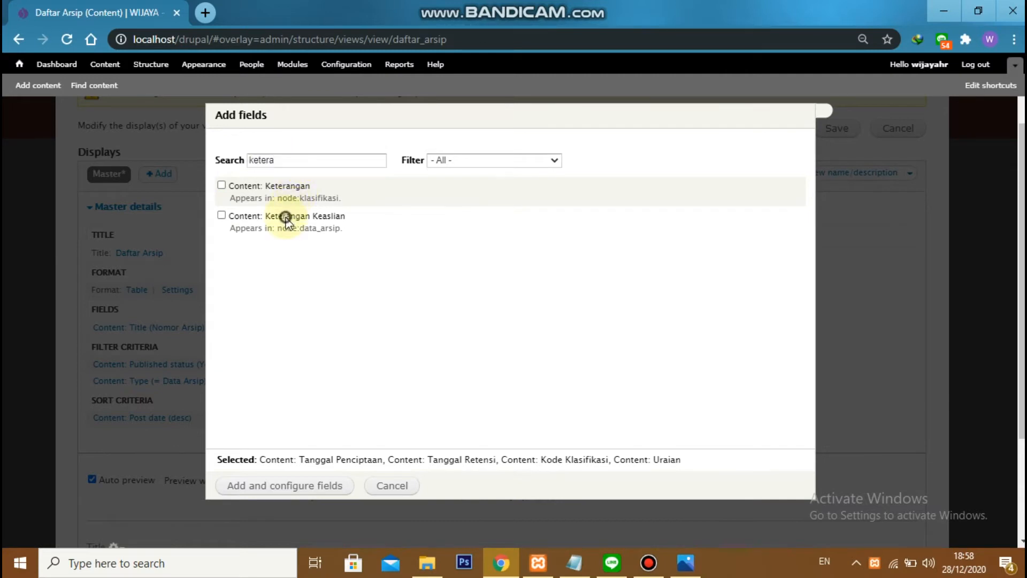
double_click(305, 161)
type("ju")
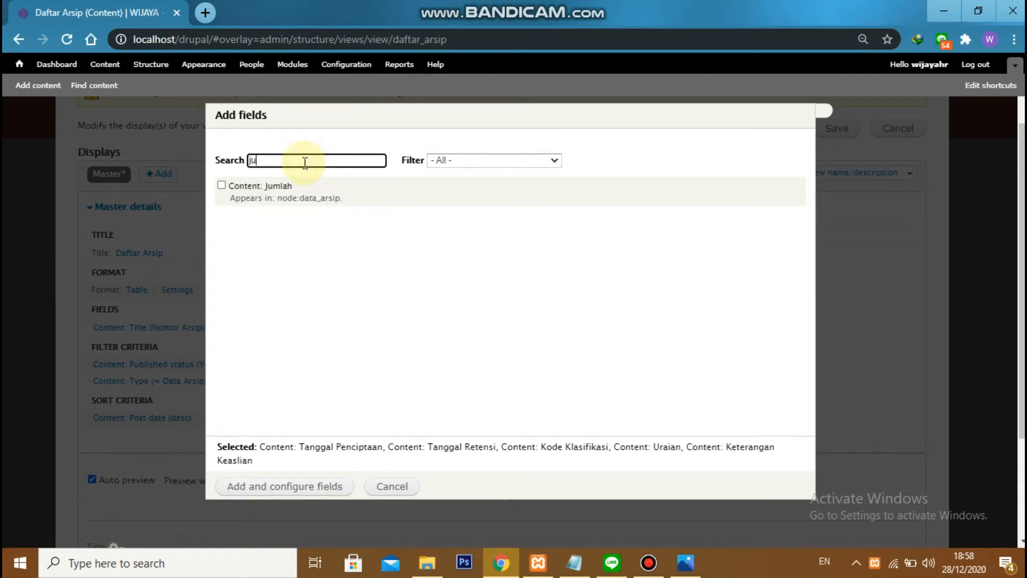
type("ml")
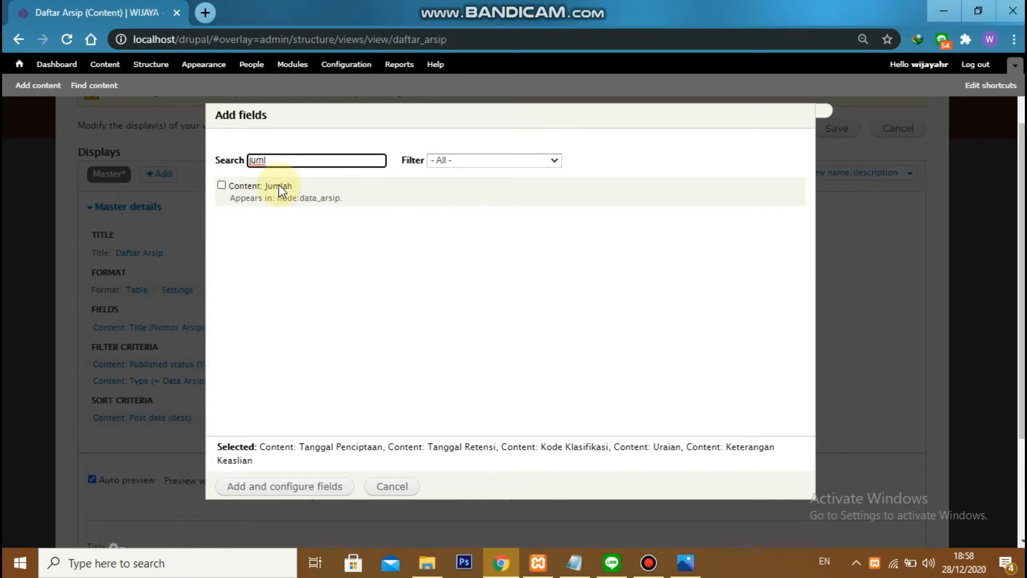
left_click(278, 186)
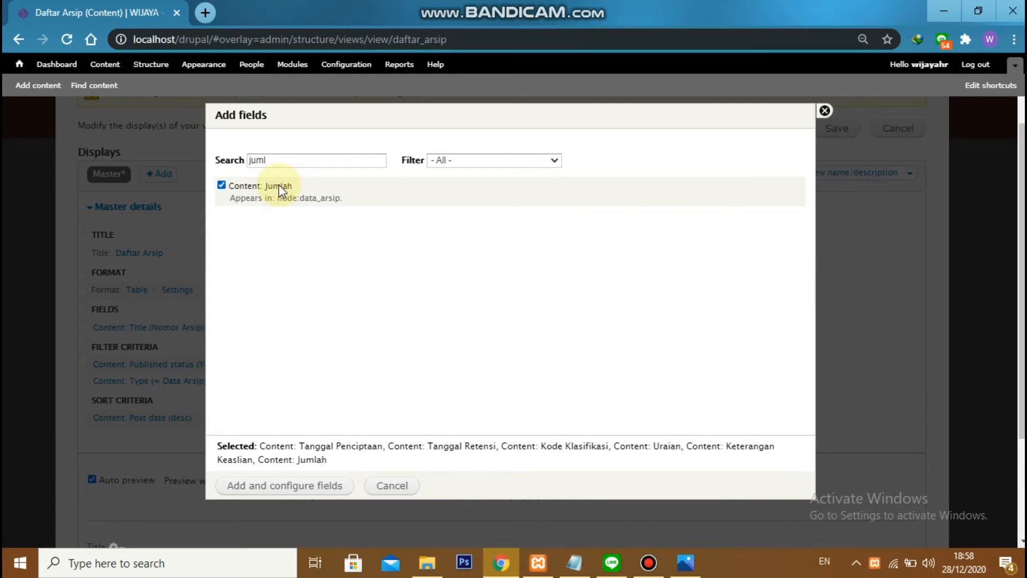
Find and select the Nomor Box field among the fields to add
key("alt+Tab")
double_click(332, 160)
type("nomo")
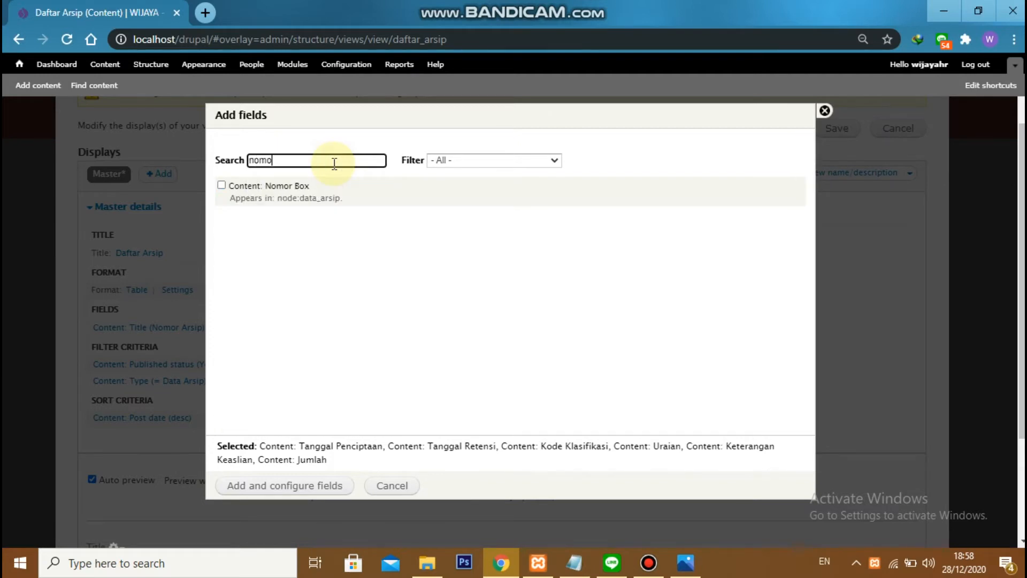
left_click(295, 184)
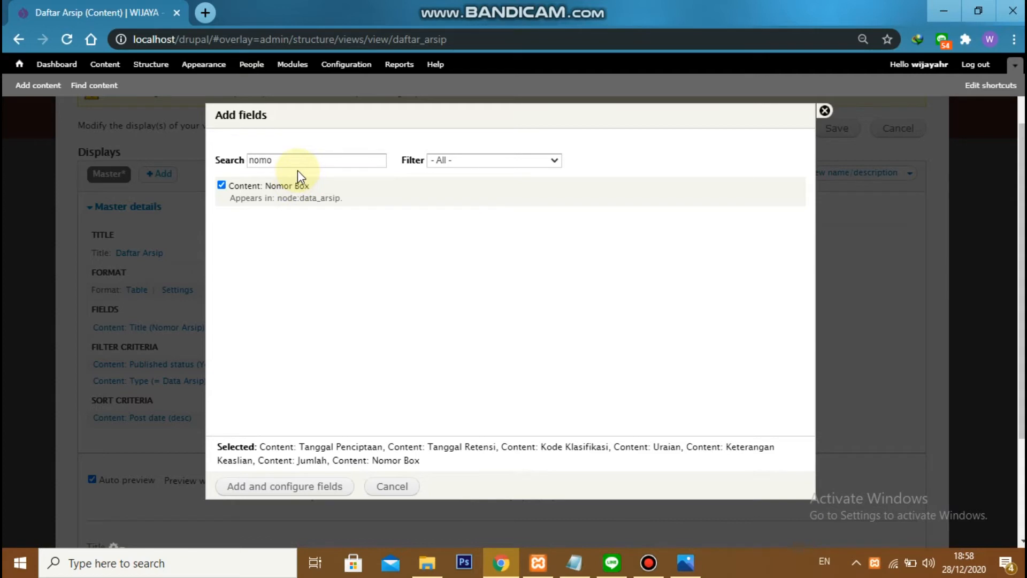
Select the Link to edit content and Link to delete content fields, and add all selected fields to the view for configuration
double_click(300, 164)
type("edit")
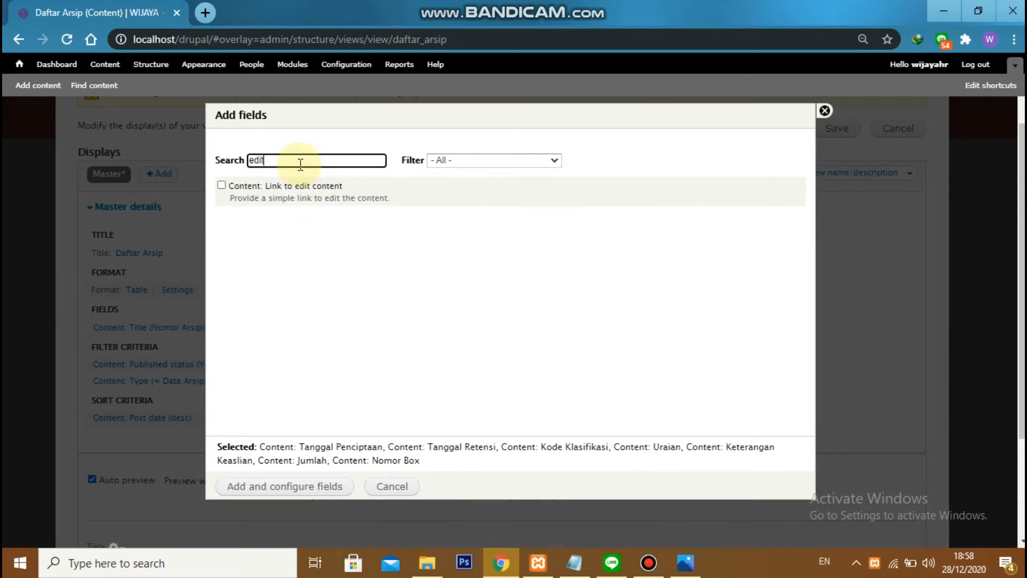
left_click(305, 185)
double_click(307, 164)
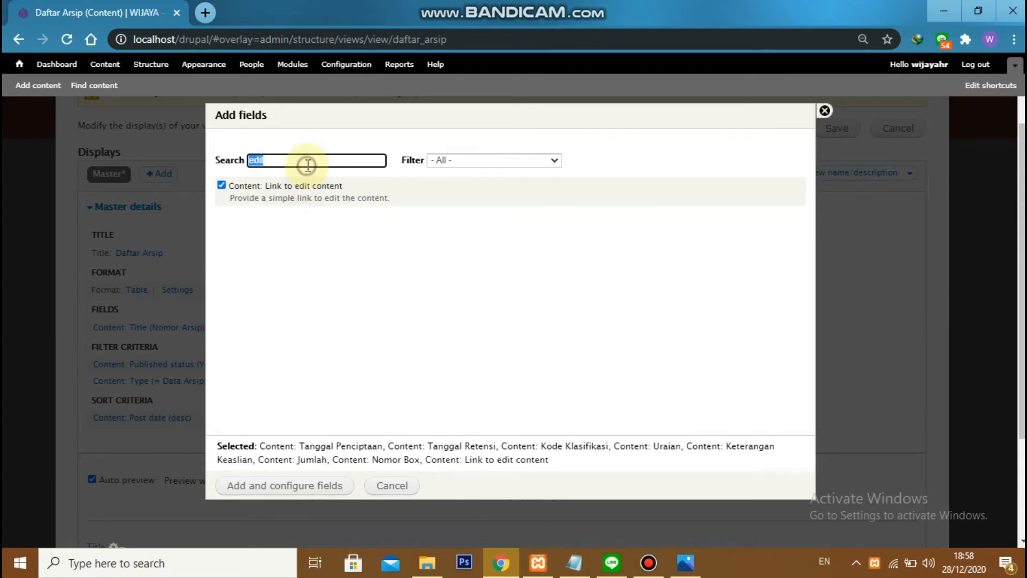
type("delete")
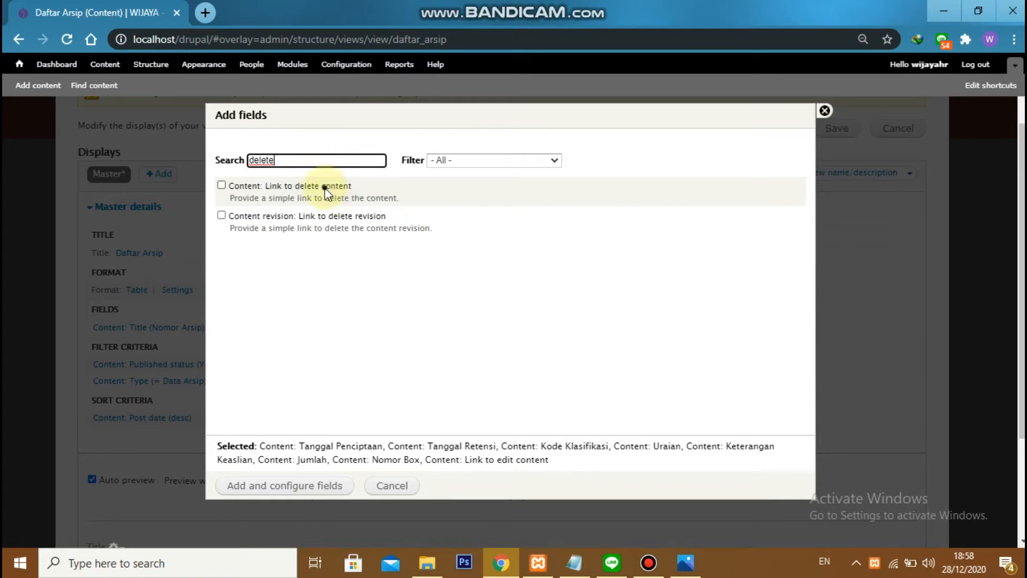
left_click(328, 187)
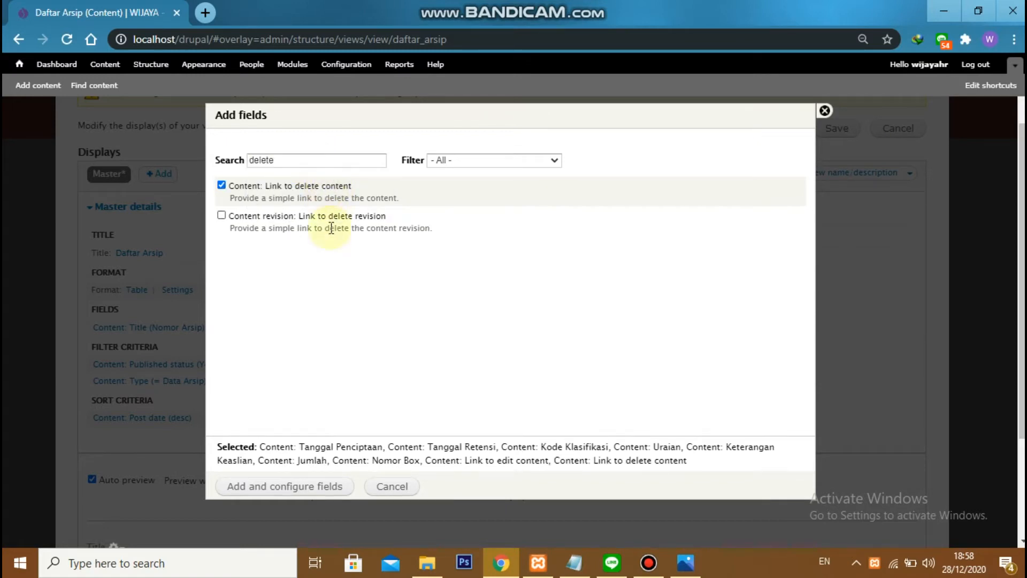
left_click(298, 487)
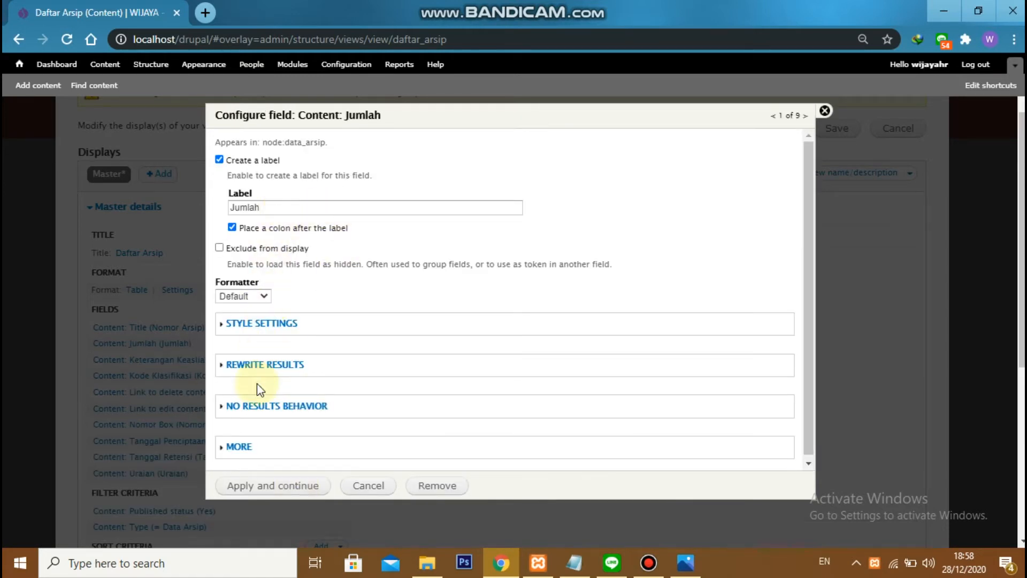
Accept the Jumlah field's default settings and shorten the Keterangan Keaslian field's label to Ket
left_click(268, 487)
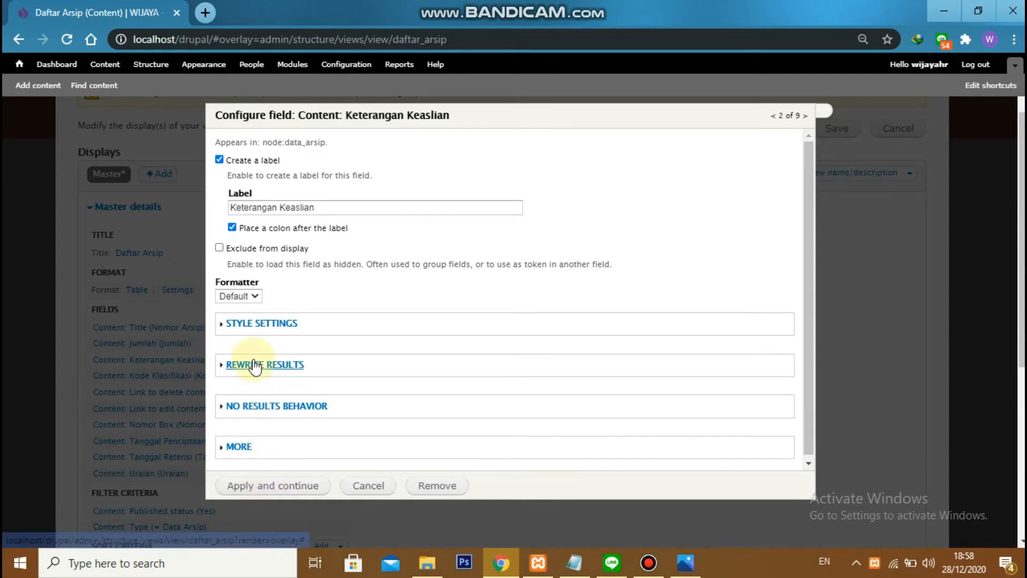
left_click(245, 207)
key("Delete")
key("Delete")
key("Delete")
key("Delete")
key("Delete")
key("Delete")
key("Delete")
key("Delete")
key("Delete")
key("Delete")
key("Delete")
key("Delete")
key("Delete")
key("Delete")
key("Delete")
key("Delete")
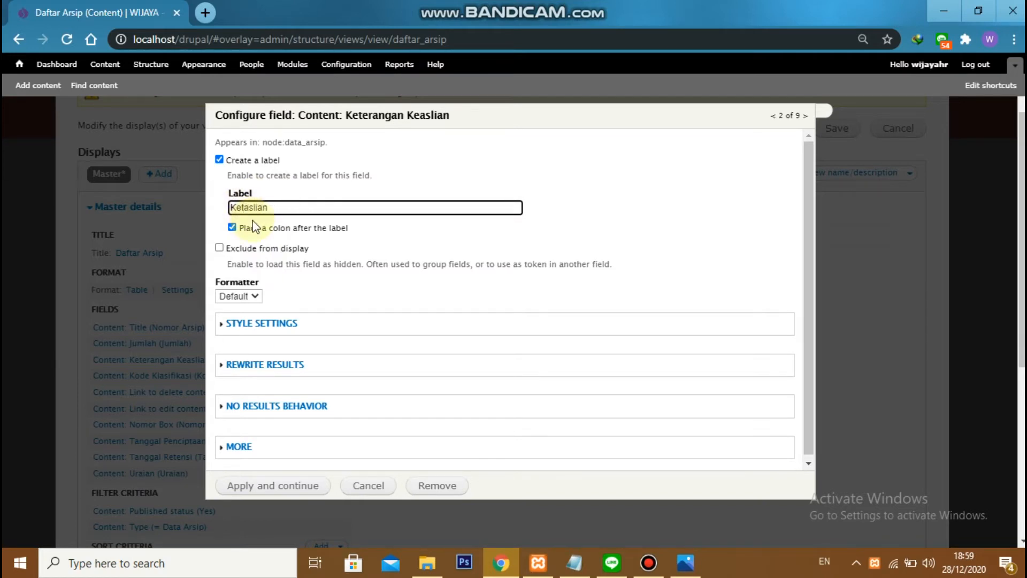
left_click(244, 488)
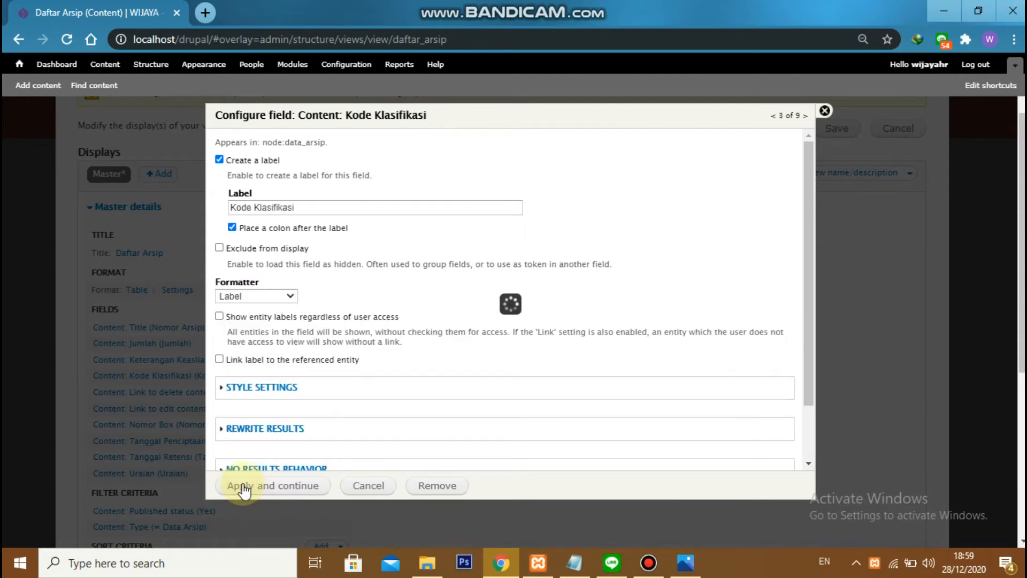
Shorten the Kode Klasifikasi field's label to Klasifikasi and apply it
left_click(256, 207)
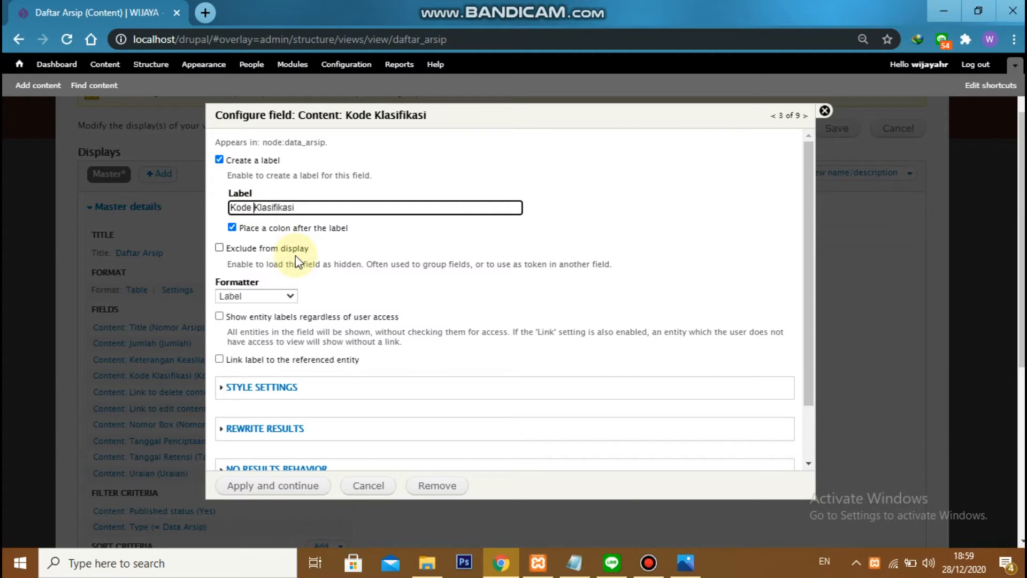
key("BackSpace")
key("BackSpace")
key("BackSpace")
key("BackSpace")
key("BackSpace")
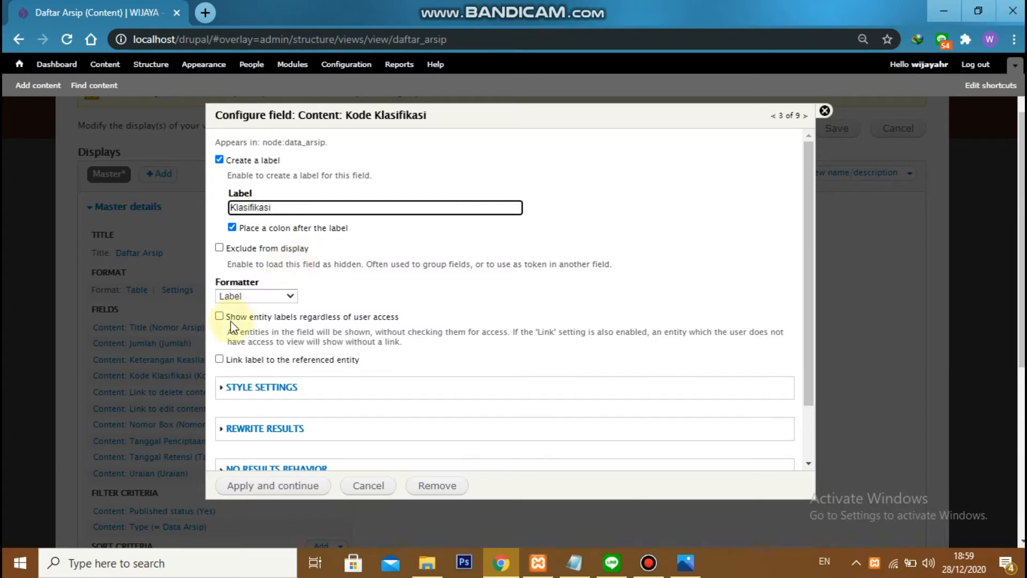
left_click(268, 486)
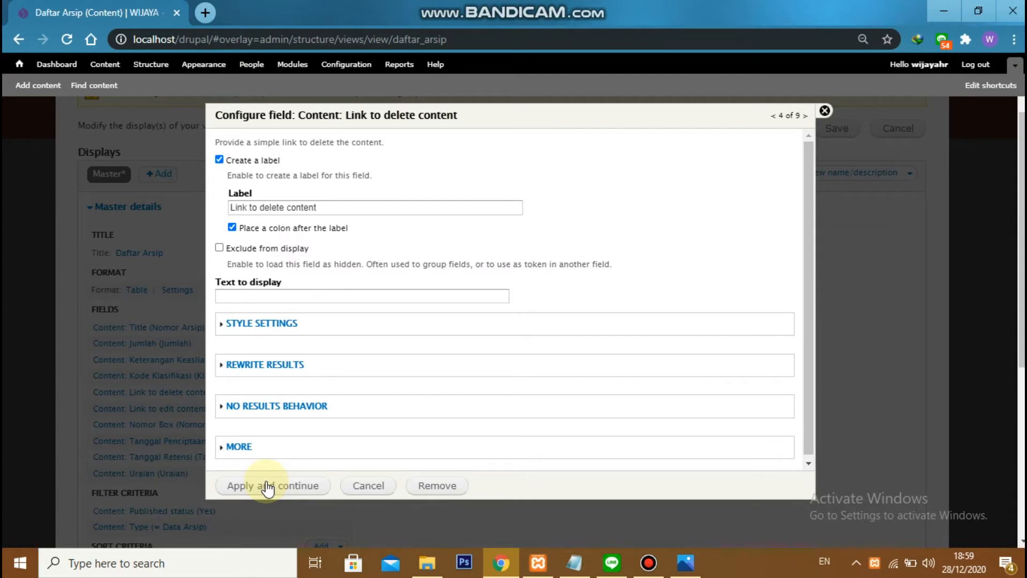
Remove the label from the Link to delete content field and set its display text to Delete
left_click(248, 160)
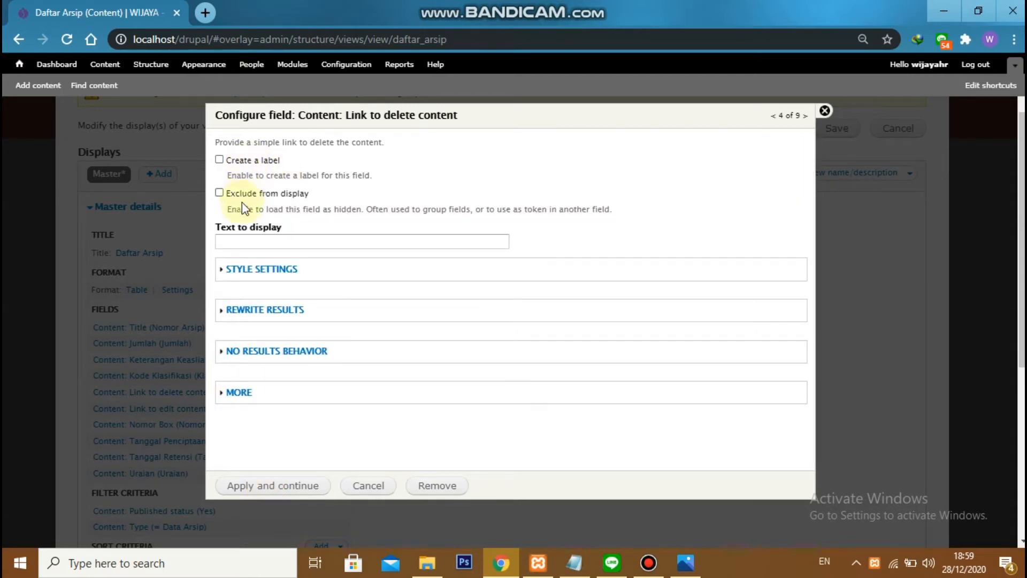
left_click(248, 240)
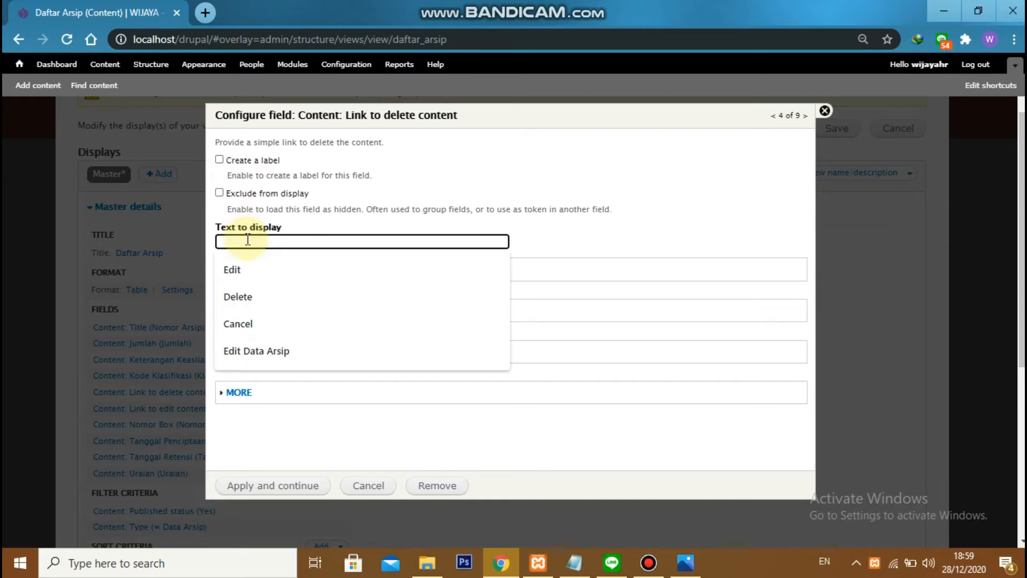
type("Delete")
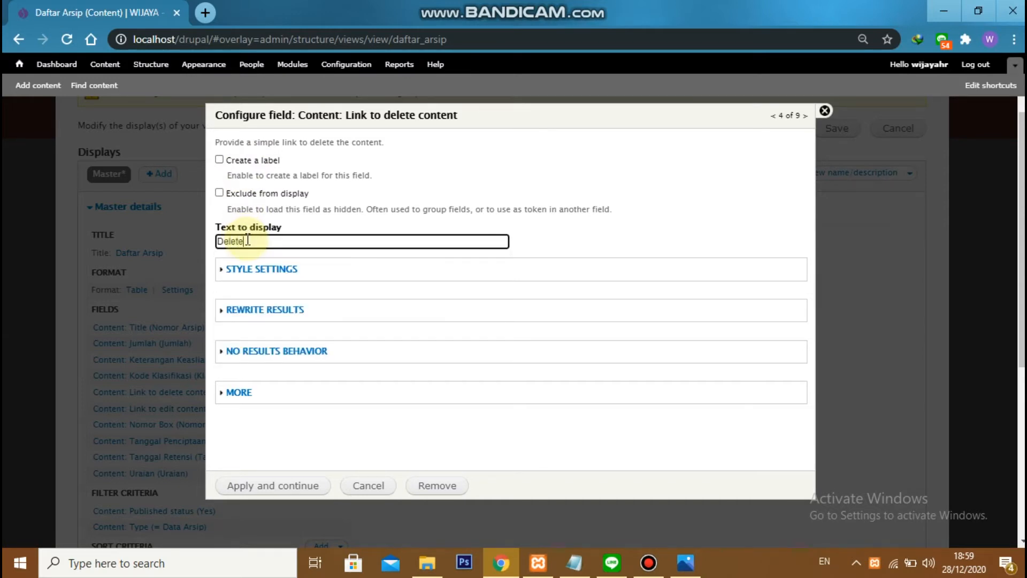
left_click(256, 488)
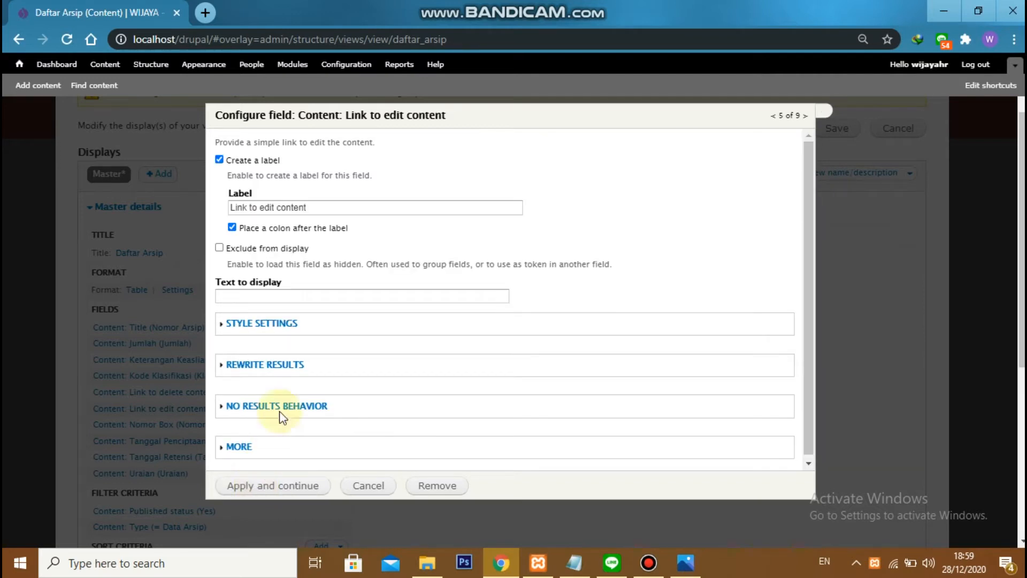
Remove the label from the Link to edit content field and set its display text to Edit
left_click(248, 161)
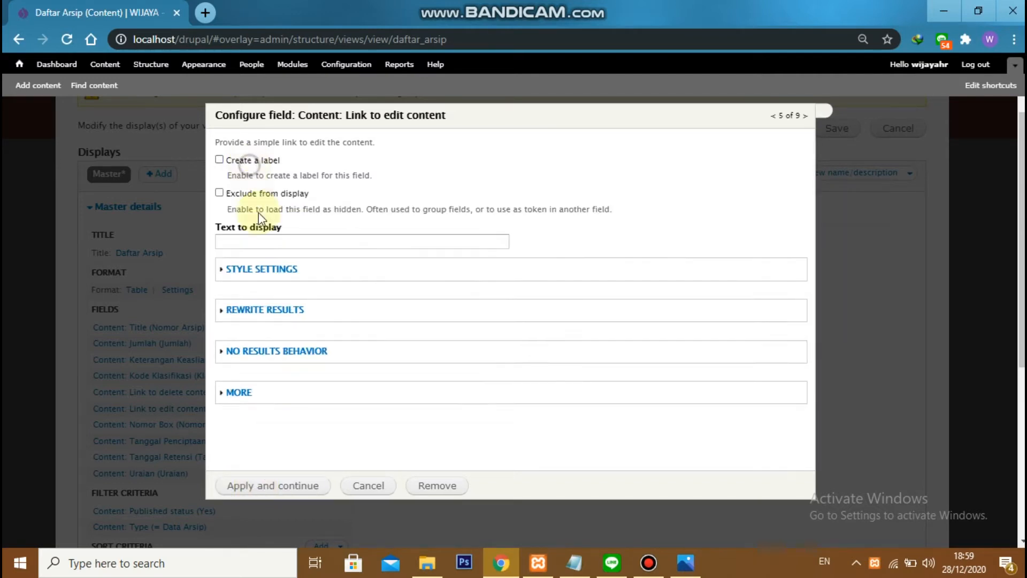
left_click(265, 242)
type("Edit")
left_click(383, 260)
left_click(262, 487)
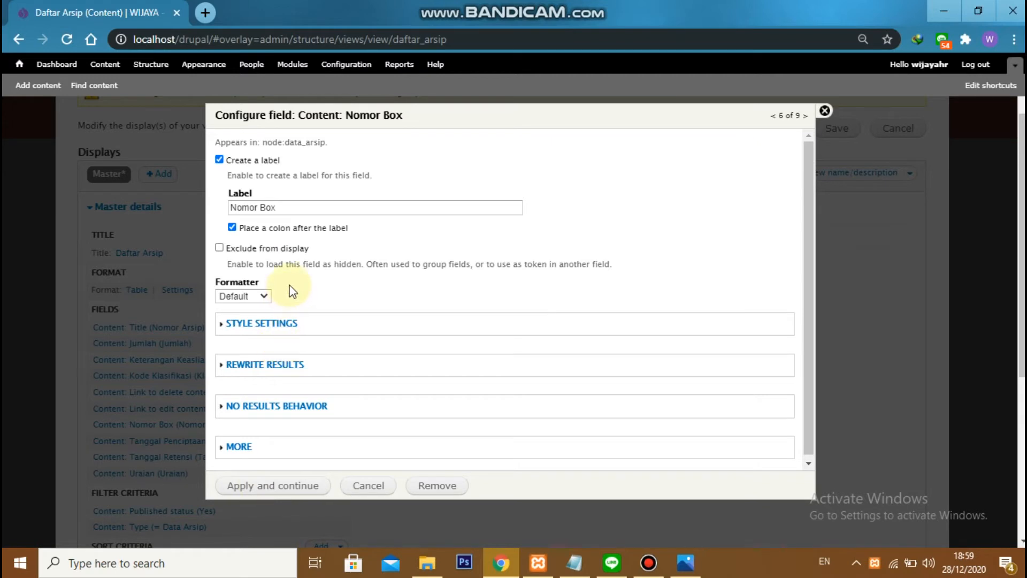
Change the Nomor Box field's label to No. Box and apply it
left_click(263, 208)
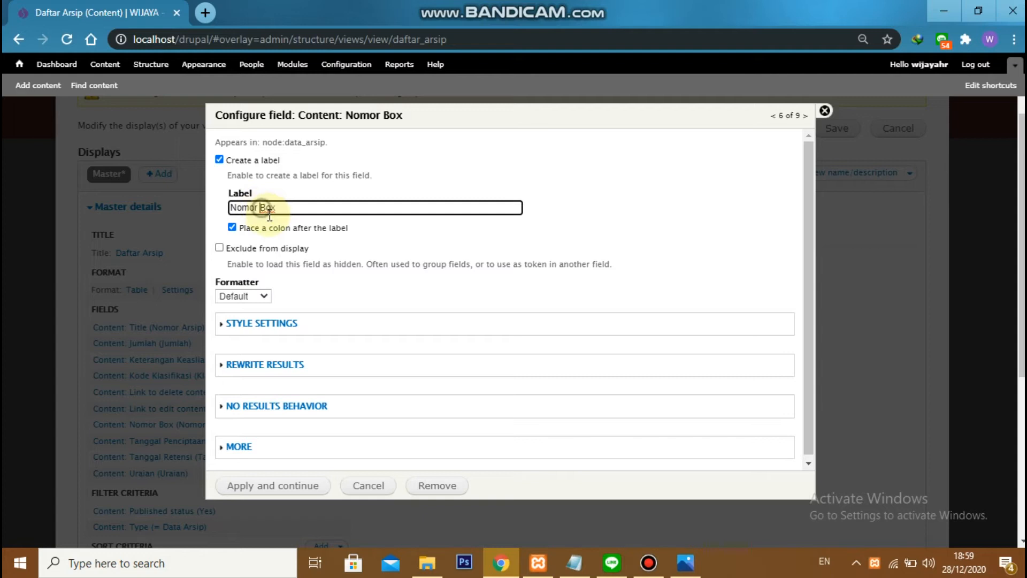
key("BackSpace")
key("BackSpace")
key("BackSpace")
key("BackSpace")
type(".")
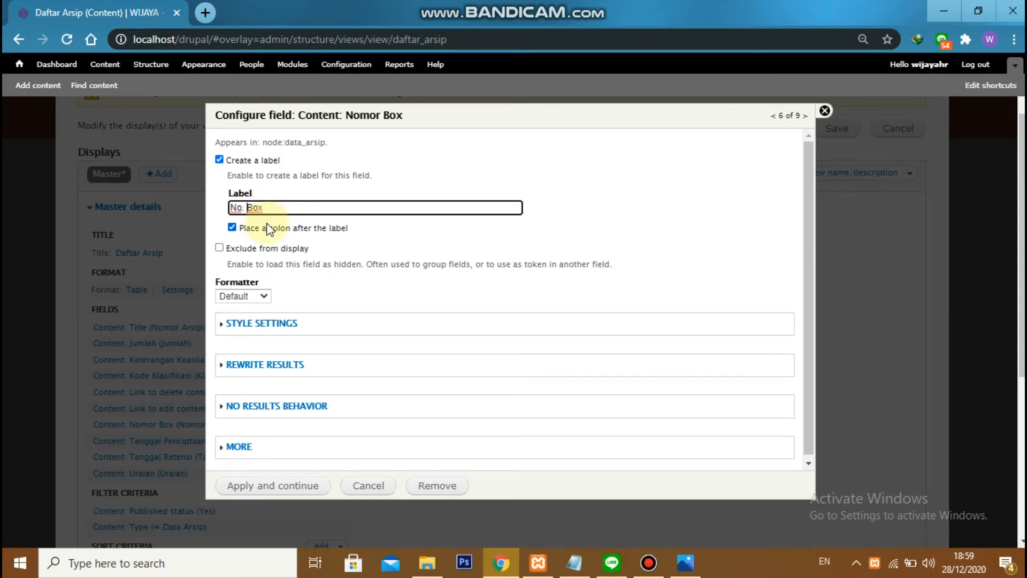
left_click(249, 485)
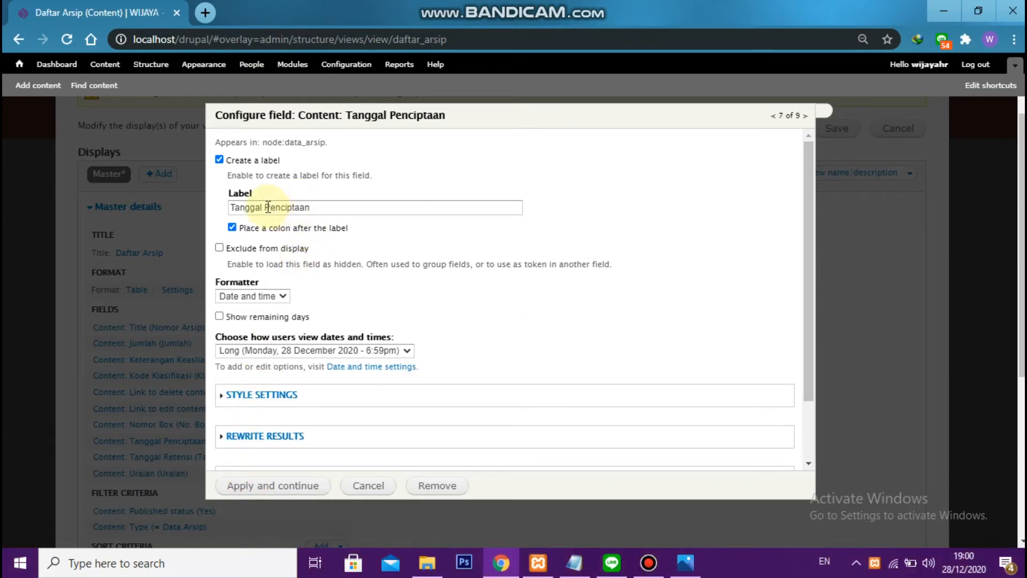
Label the Tanggal Penciptaan field Tanggal and display its dates in the Short format
left_click_drag(264, 207, 337, 211)
key("BackSpace")
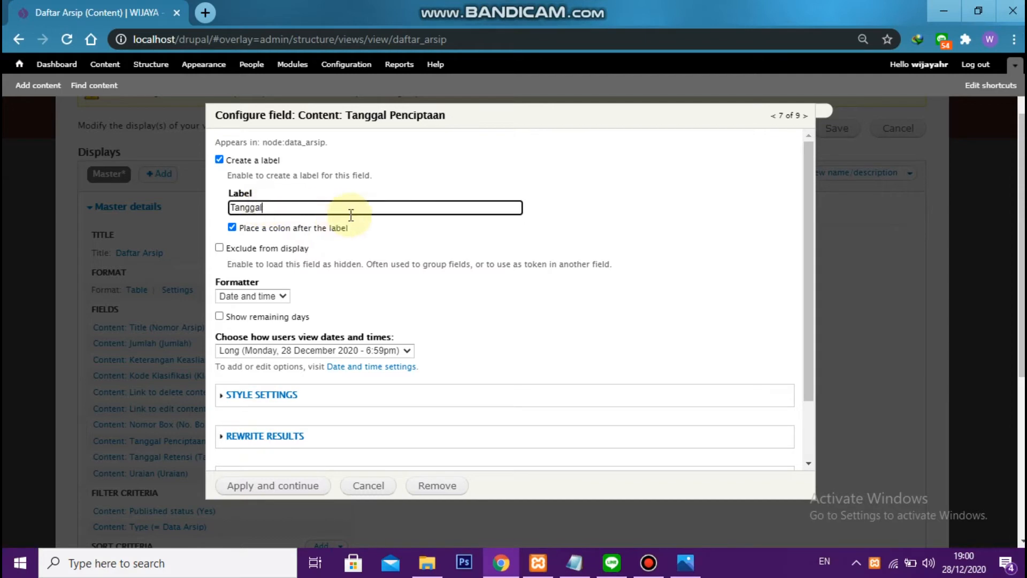
left_click(271, 351)
left_click(274, 387)
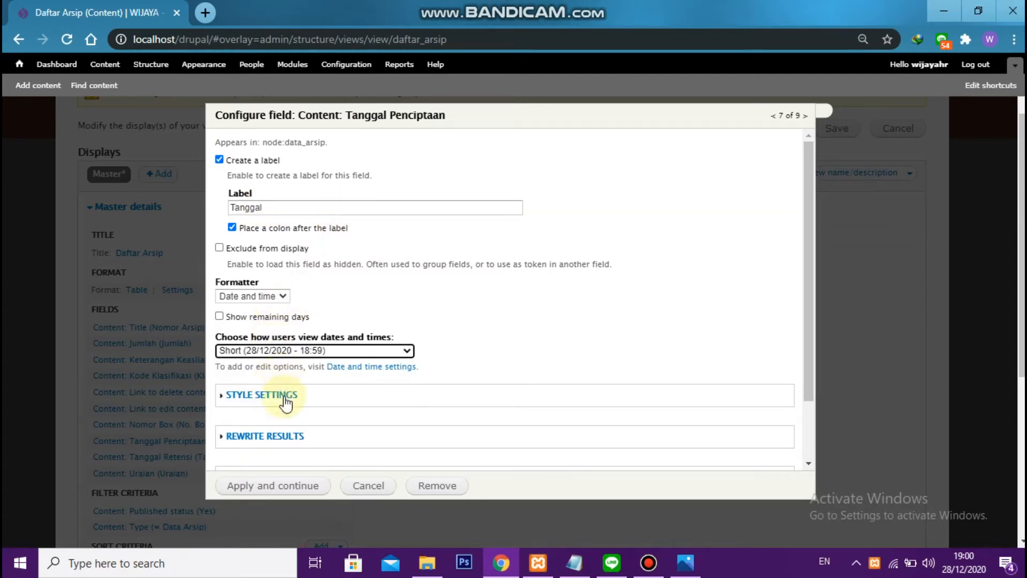
left_click(265, 492)
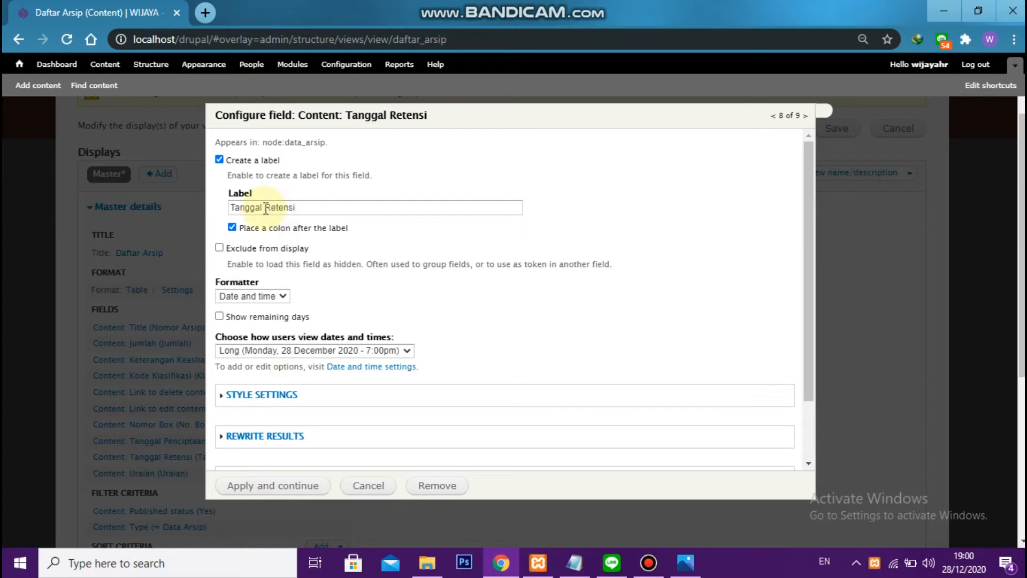
Label the Tanggal Retensi field Retensi and display its dates in the Short format
left_click_drag(266, 207, 226, 207)
key("BackSpace")
left_click(232, 227)
left_click(261, 354)
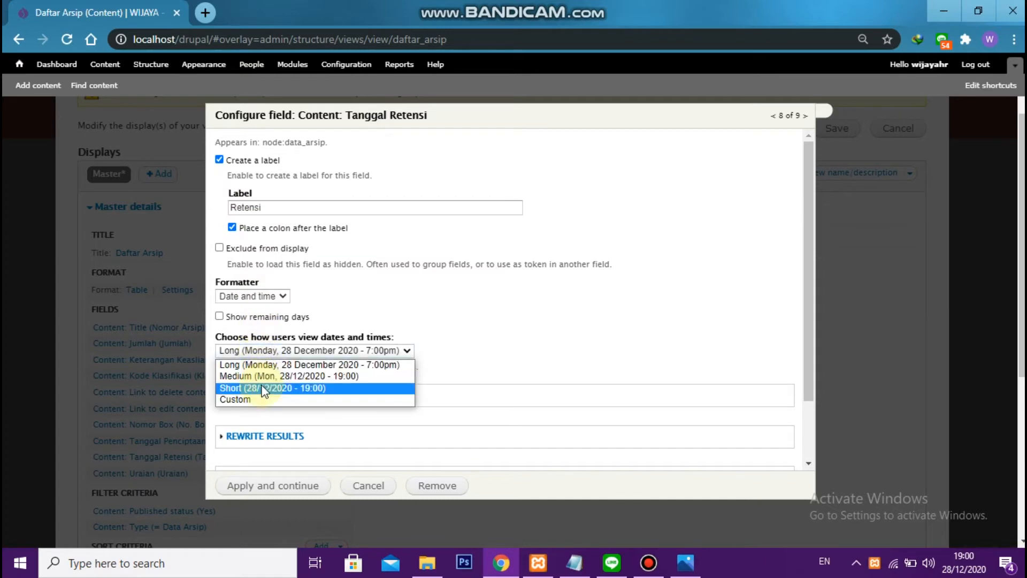
left_click(261, 387)
left_click(285, 485)
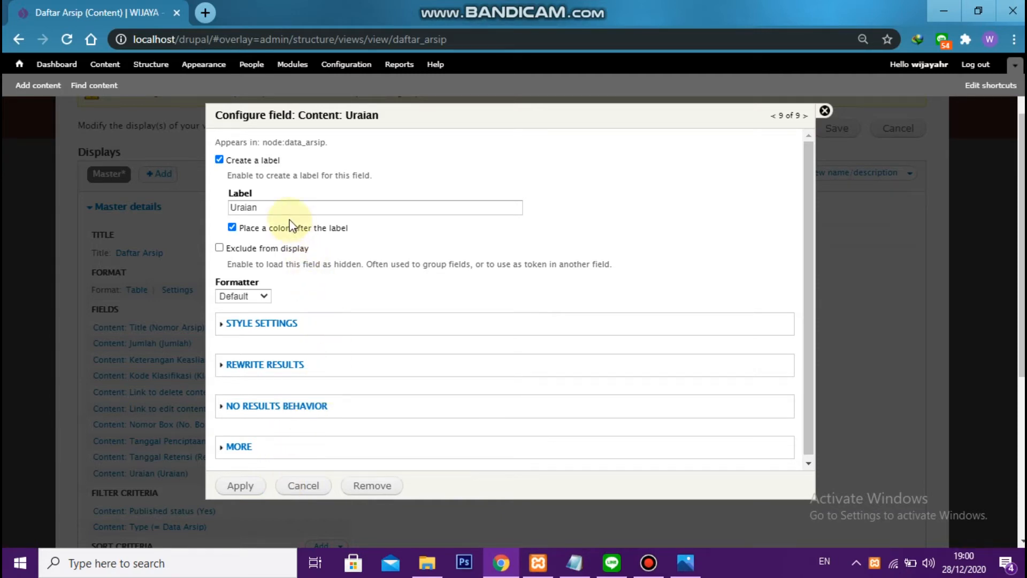
Apply the Uraian field with its default settings and check the resulting columns in the view's preview
left_click(235, 487)
scroll(262, 391, "down", 5)
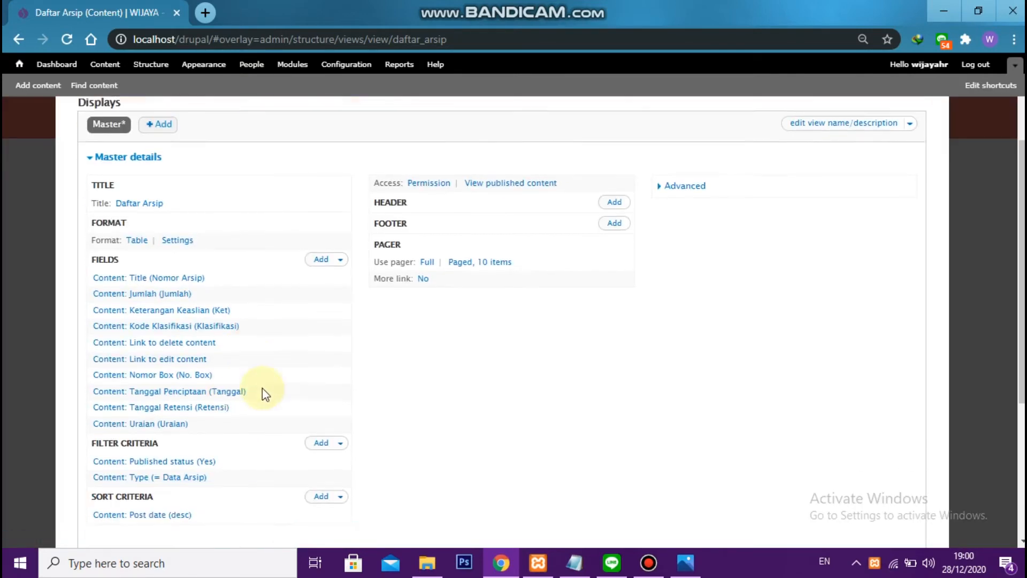
scroll(291, 395, "down", 2)
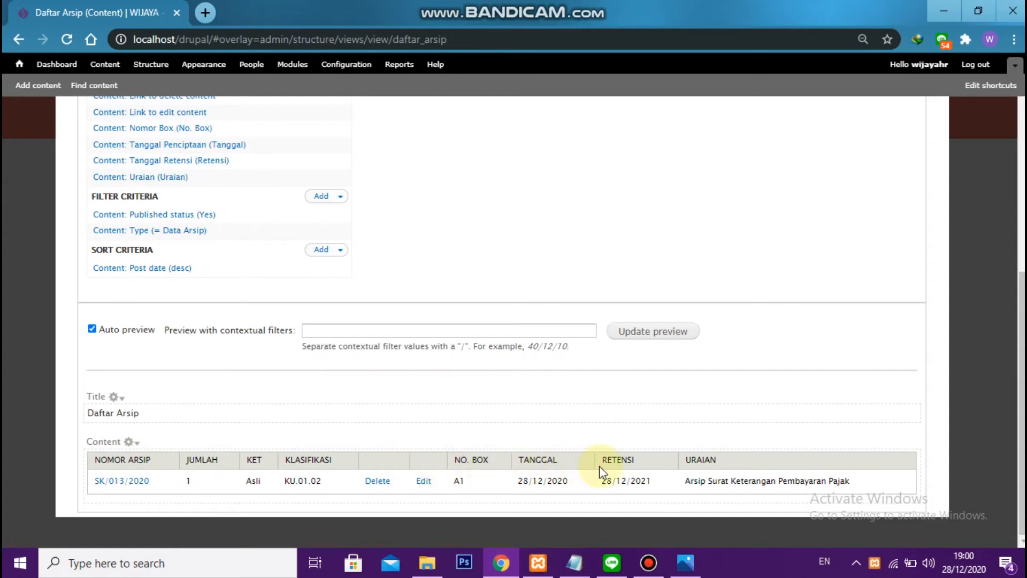
Start rearranging the view's fields and move Tanggal Penciptaan directly below the Title field
scroll(321, 407, "up", 3)
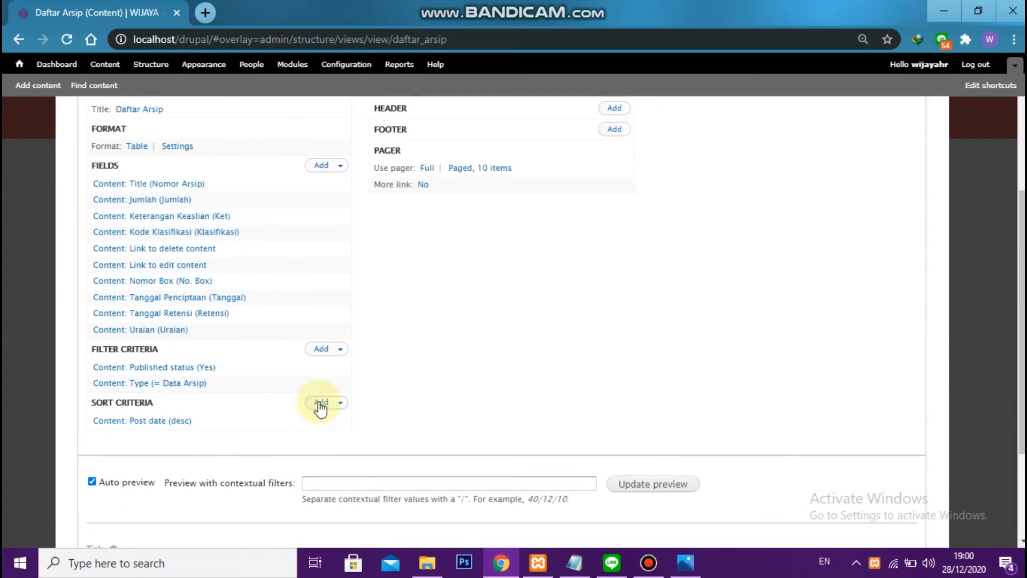
scroll(319, 408, "up", 2)
left_click(339, 240)
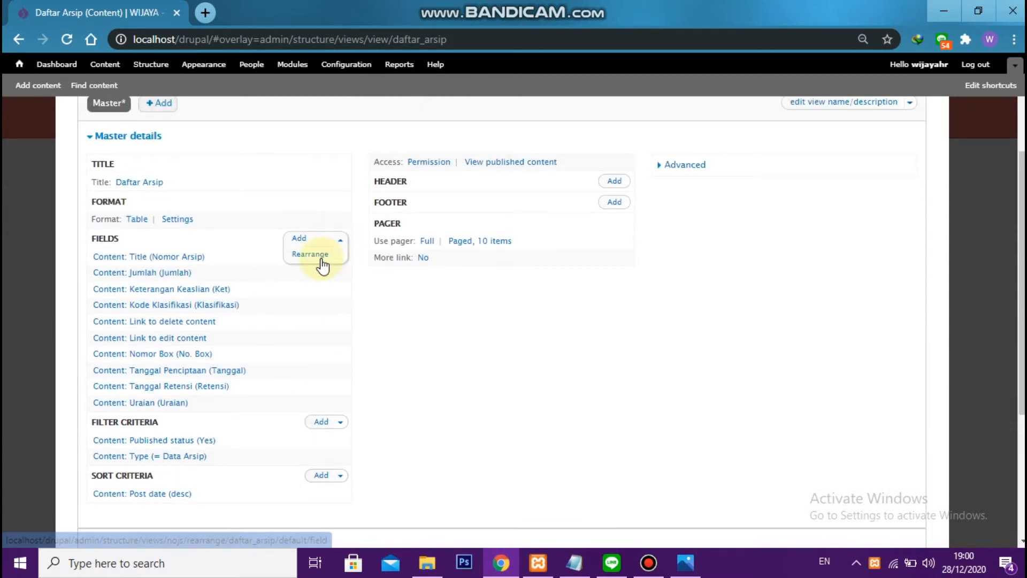
left_click(319, 254)
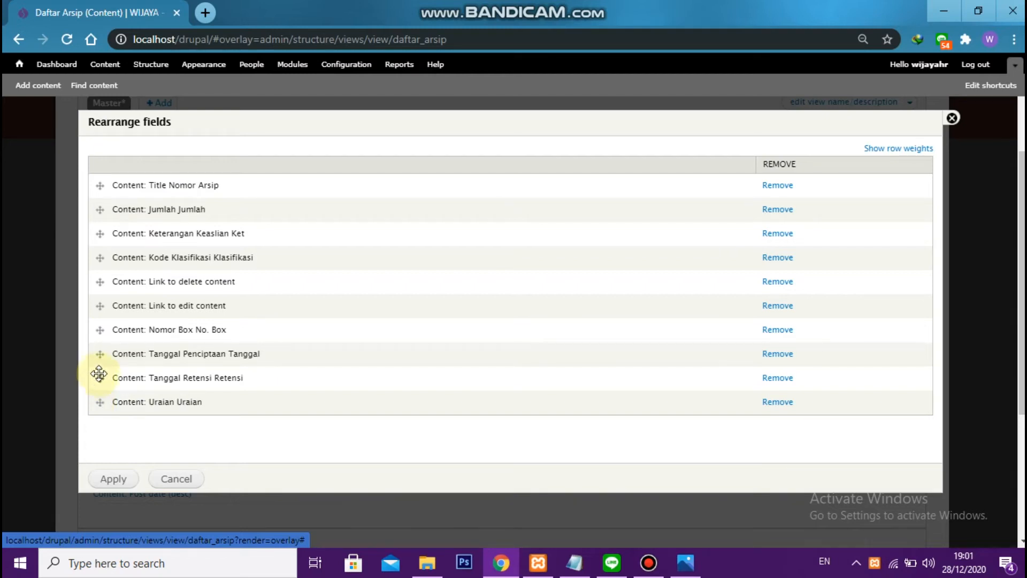
left_click_drag(100, 352, 103, 214)
Following the reference image's column order, move Kode Klasifikasi directly below Tanggal Penciptaan and Uraian directly below Kode Klasifikasi
key("alt+Tab")
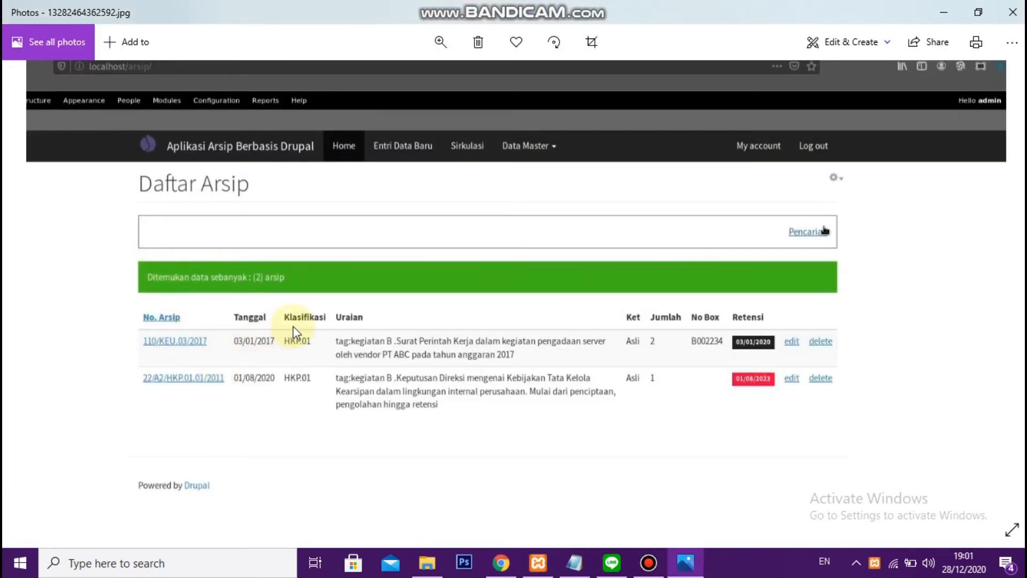
key("alt+Tab")
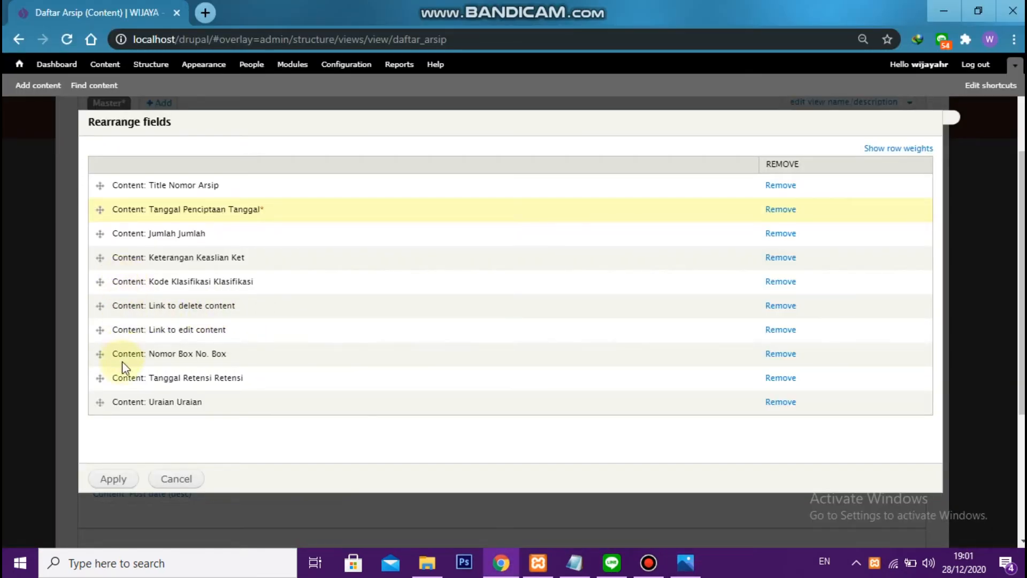
left_click_drag(98, 291, 98, 232)
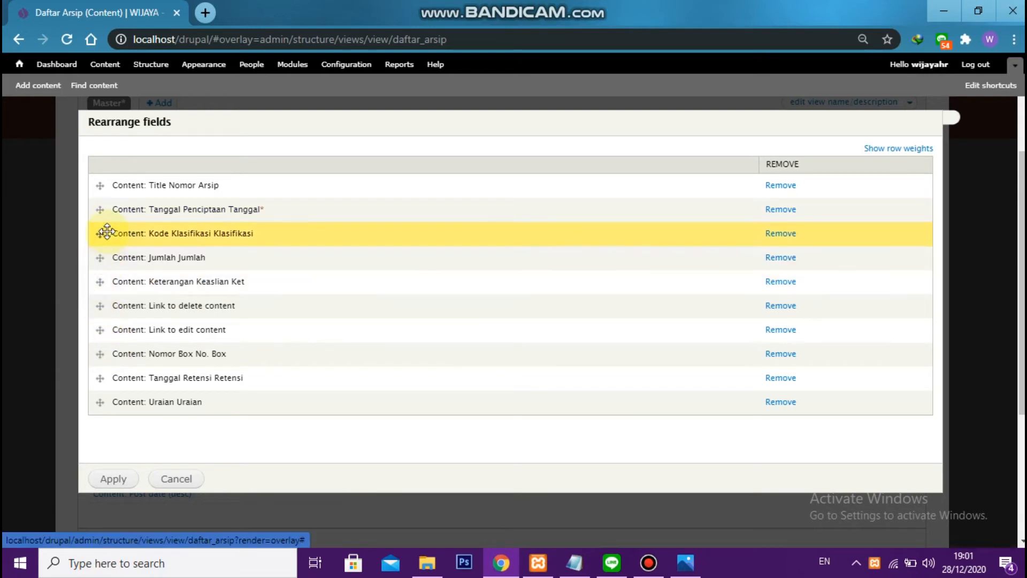
key("alt+Tab")
key("alt+Tab")
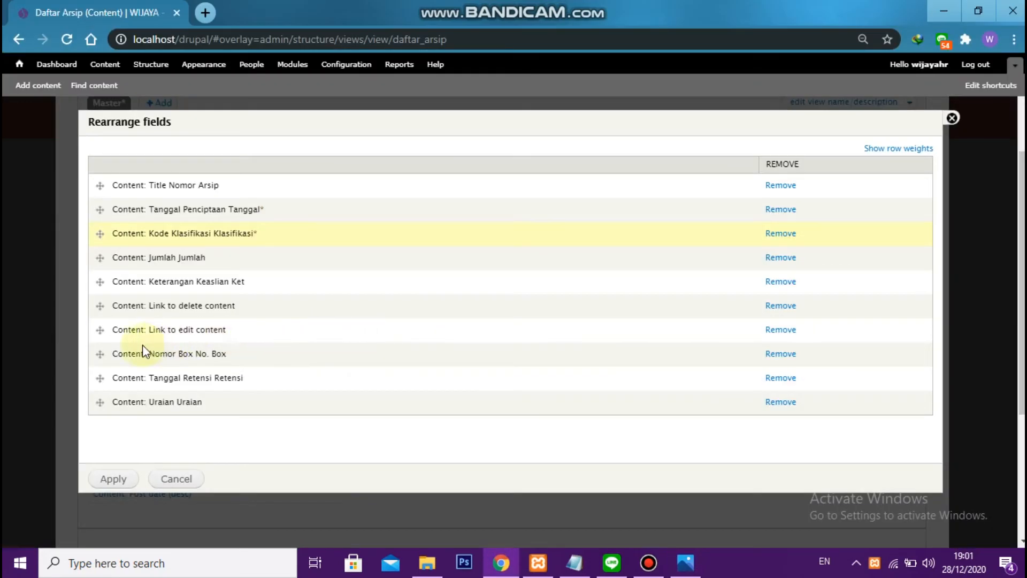
left_click_drag(96, 403, 101, 259)
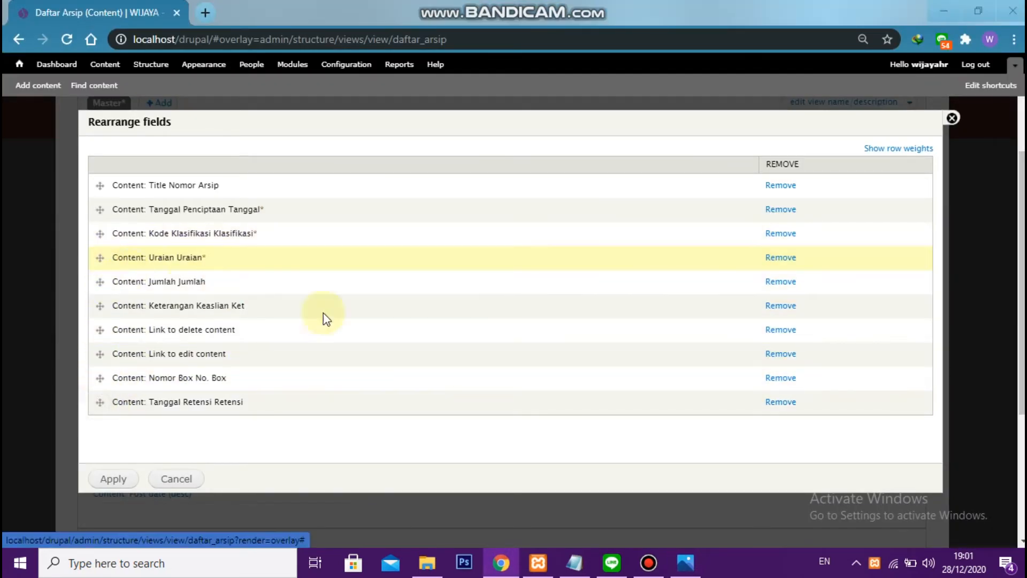
Check the reference image and move Keterangan Keaslian directly above Jumlah in the field order
key("alt+Tab")
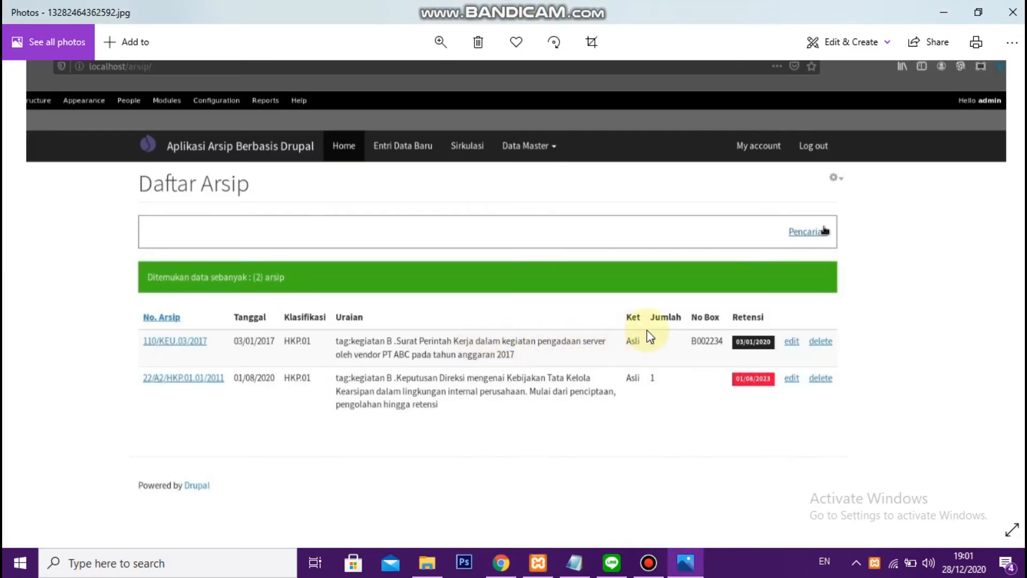
key("alt+Tab")
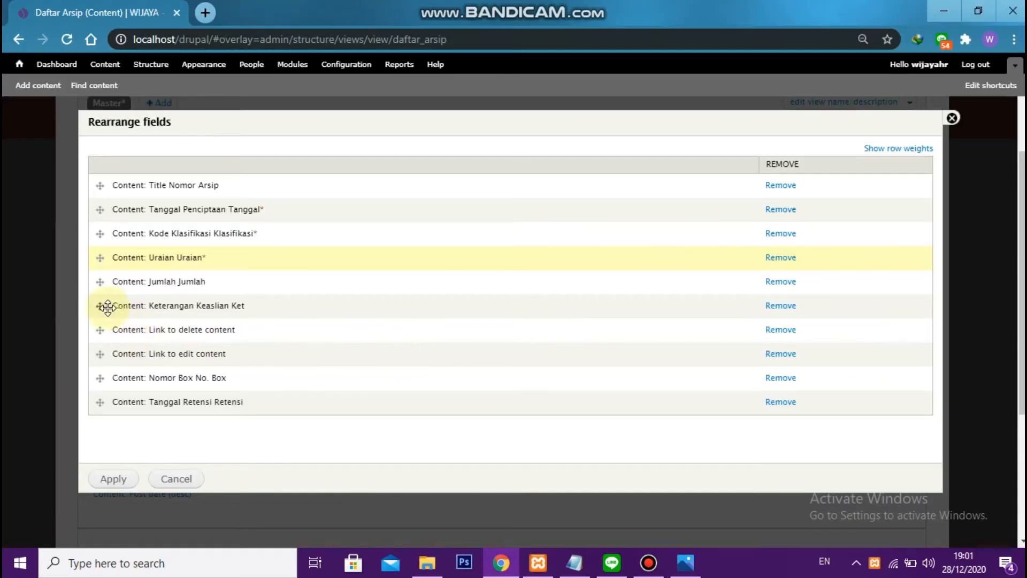
left_click_drag(101, 305, 100, 286)
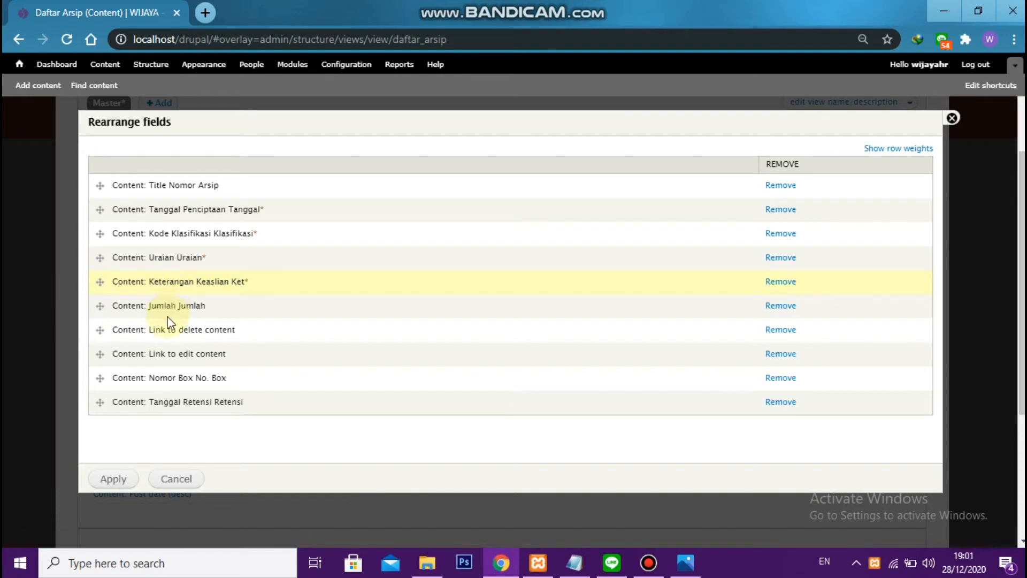
Place Nomor Box and Tanggal Retensi below Jumlah, put the edit link before the delete link as in the reference image, and apply the order
key("alt+Tab")
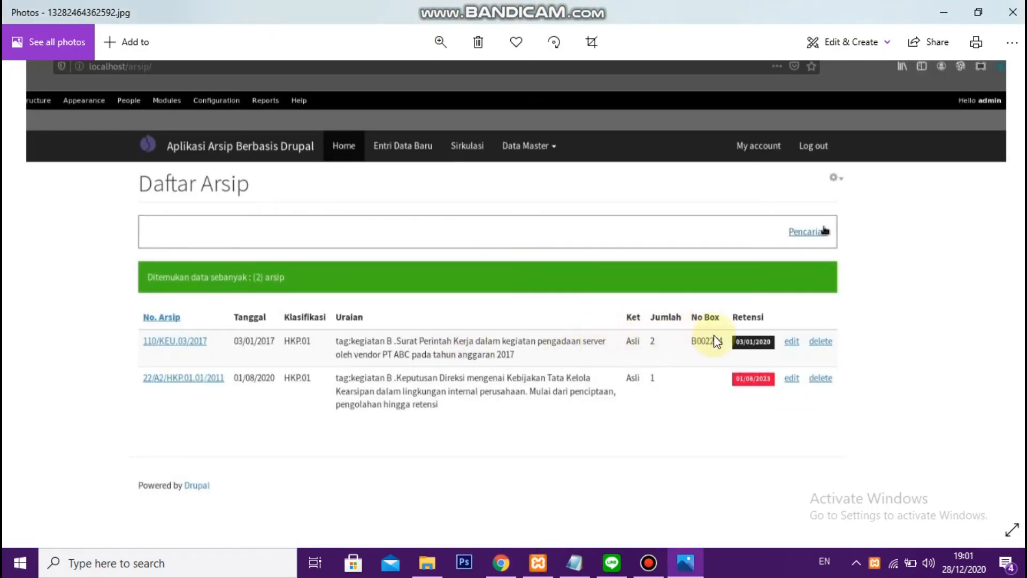
key("alt+Tab")
left_click_drag(100, 377, 102, 329)
left_click_drag(100, 409, 104, 362)
left_click_drag(100, 401, 101, 383)
key("alt+Tab")
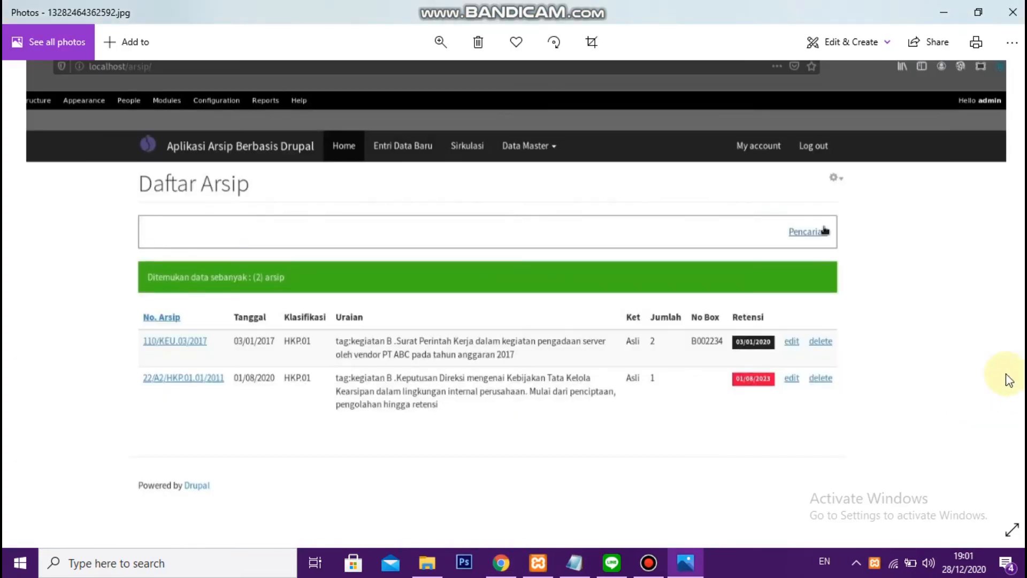
key("alt+Tab")
left_click(114, 478)
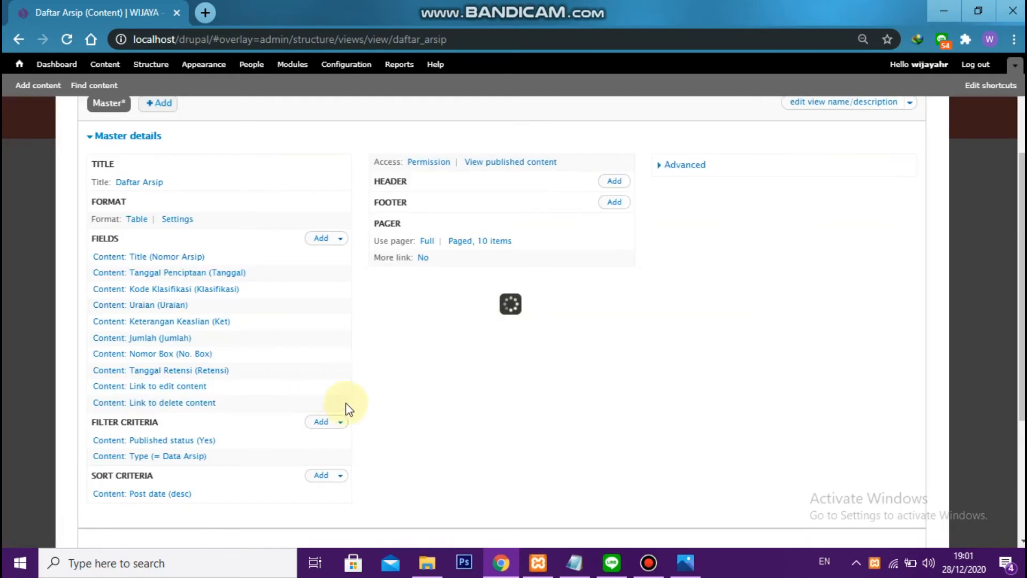
Check the rearranged columns in the view's preview and save the Daftar Arsip view
scroll(414, 395, "down", 4)
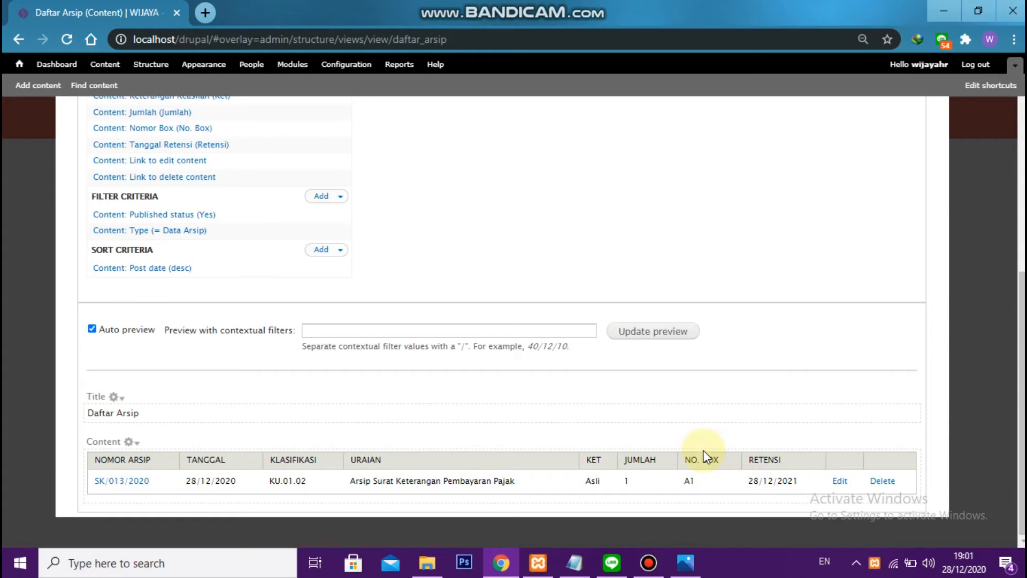
scroll(481, 337, "up", 8)
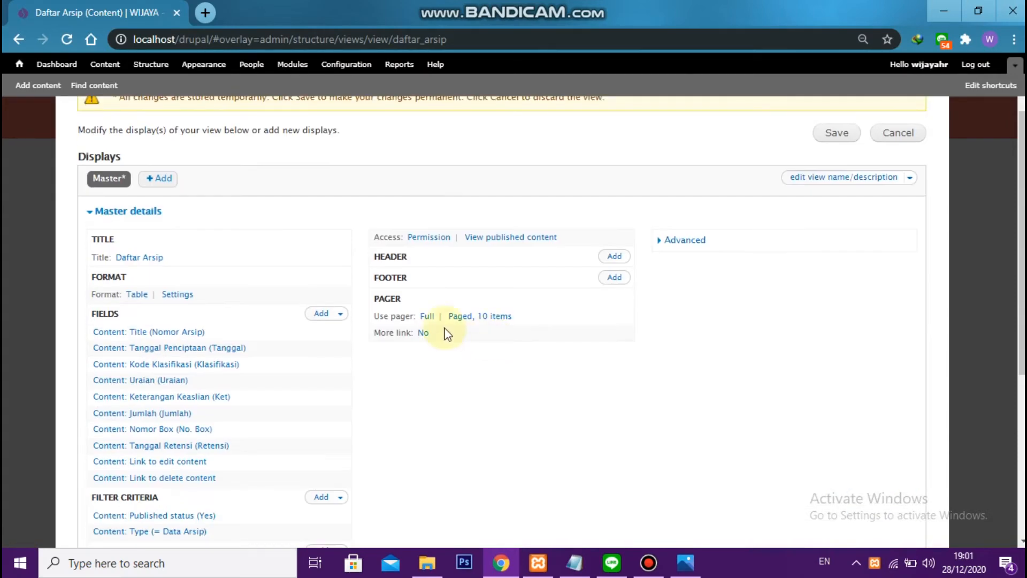
left_click(820, 224)
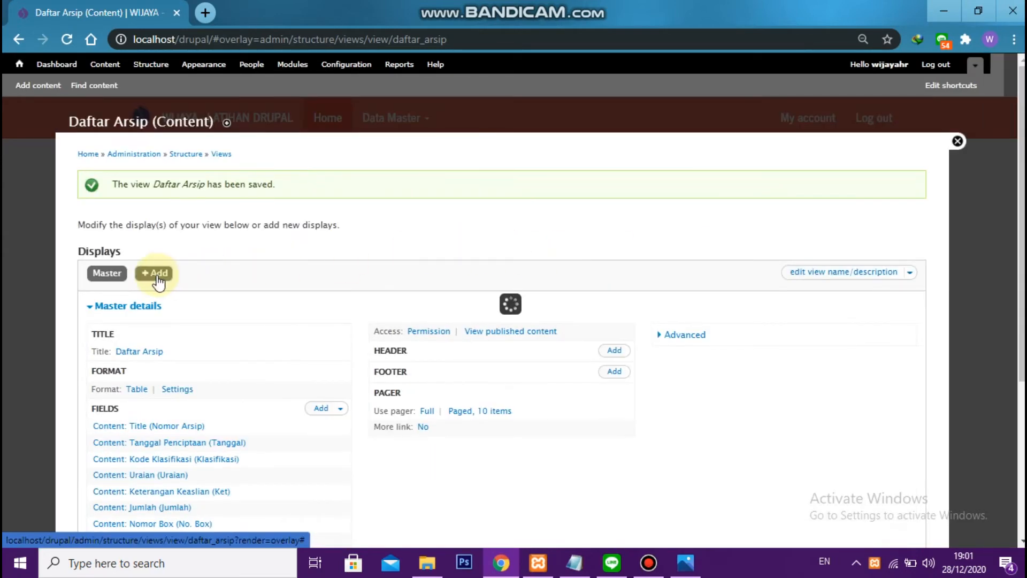
Add a Page display to the Daftar Arsip view, set its path to adm/daftar_arsip, and save the view
left_click(157, 276)
left_click(154, 348)
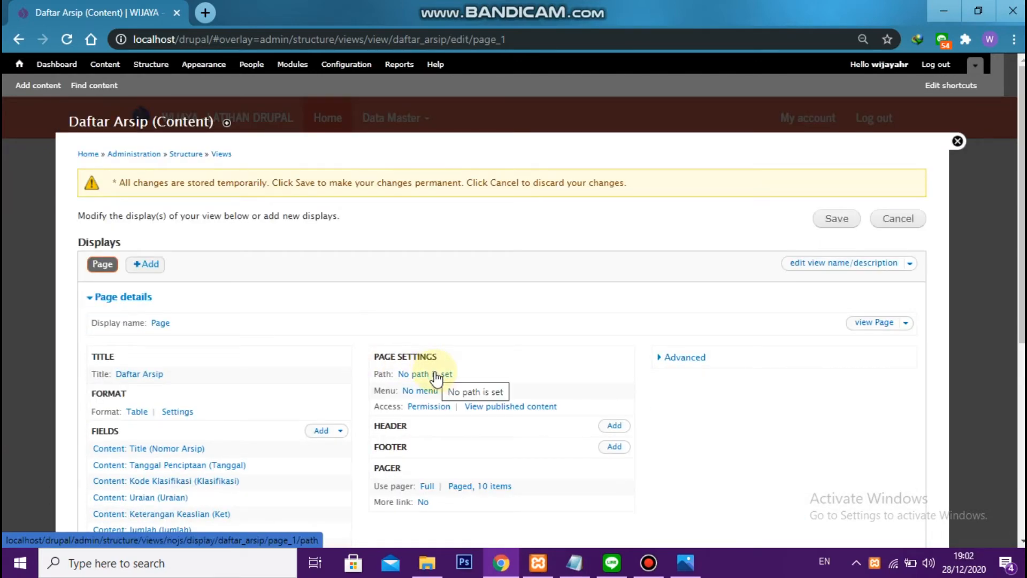
left_click(436, 375)
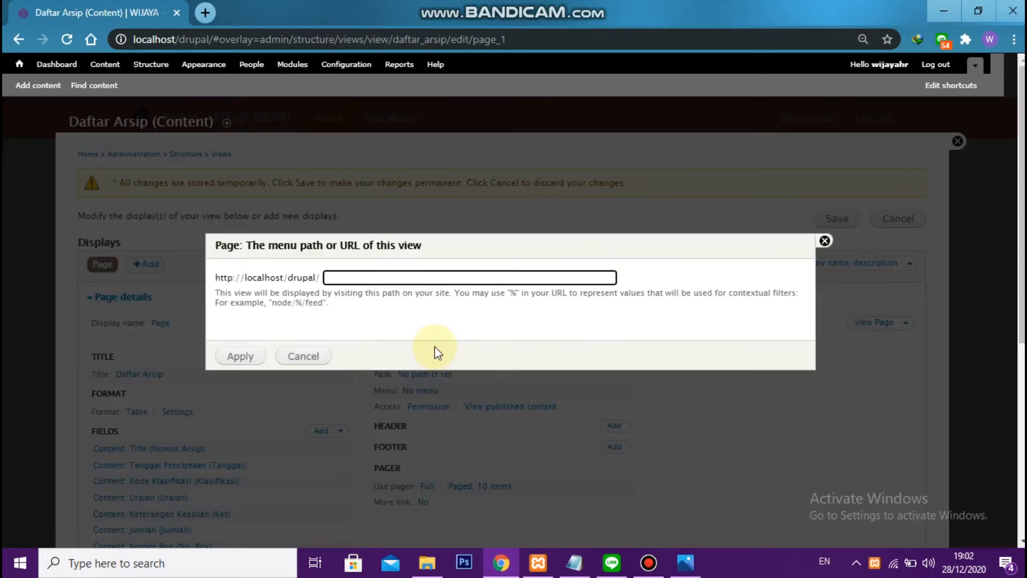
type("adm/")
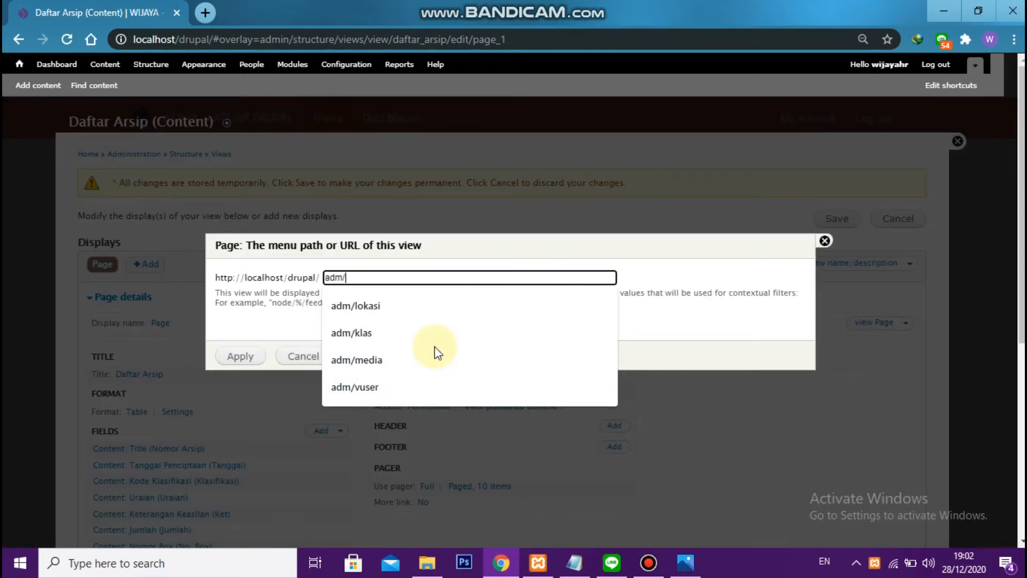
type("daftar_arsip")
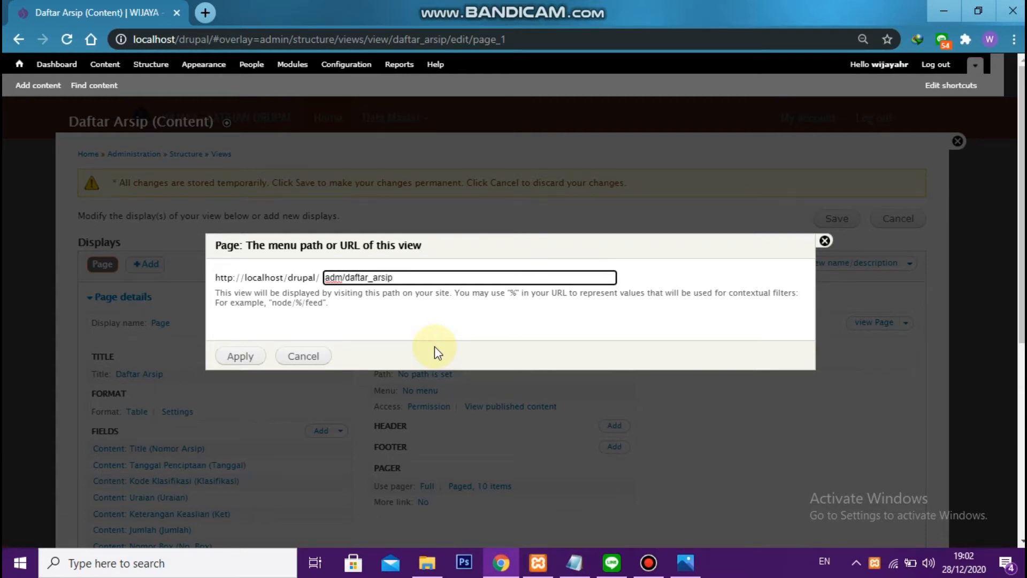
left_click(246, 360)
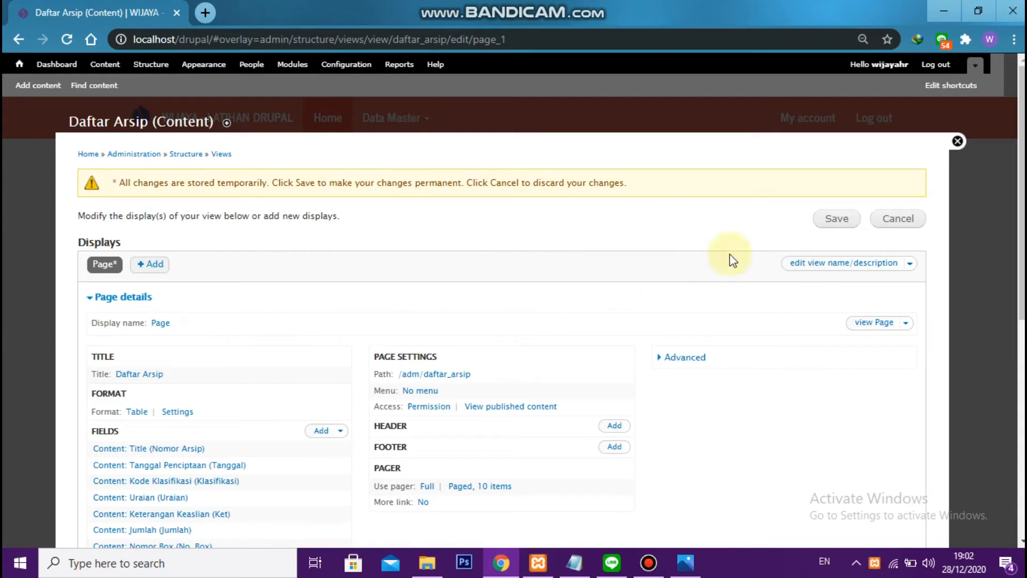
left_click(829, 230)
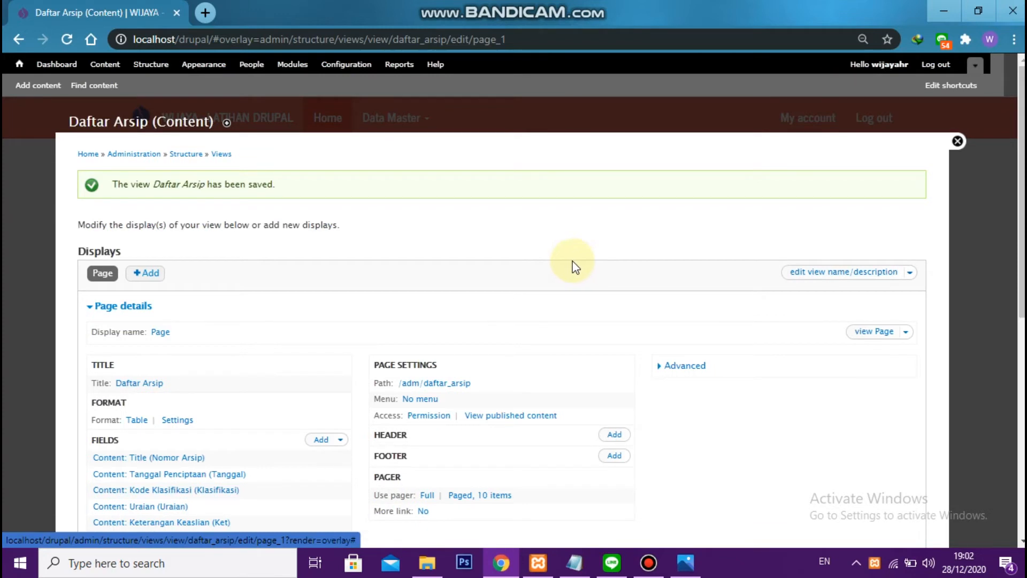
Find Firefox through the Windows search and launch it as a second browser
left_click(184, 570)
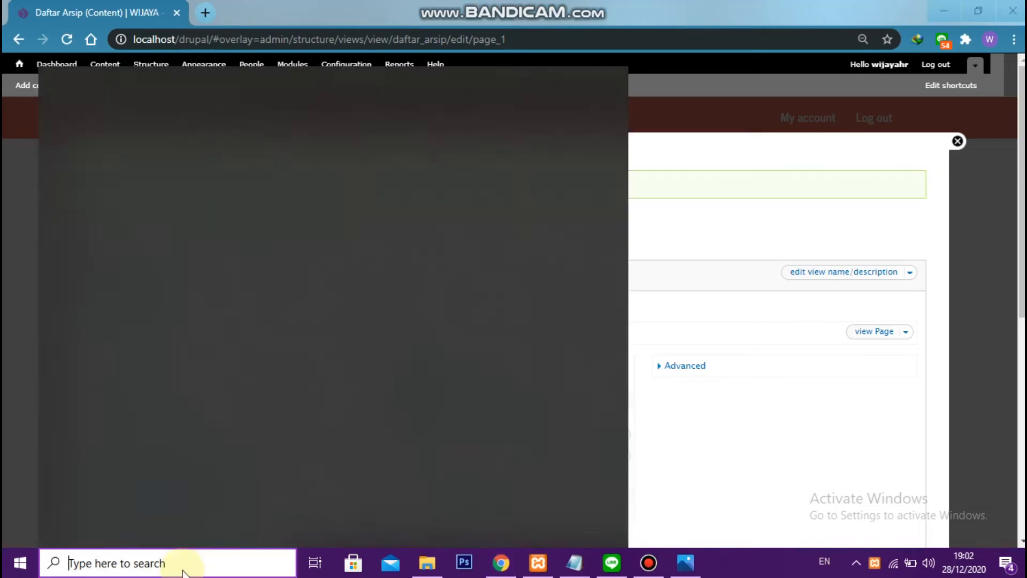
type("mozill")
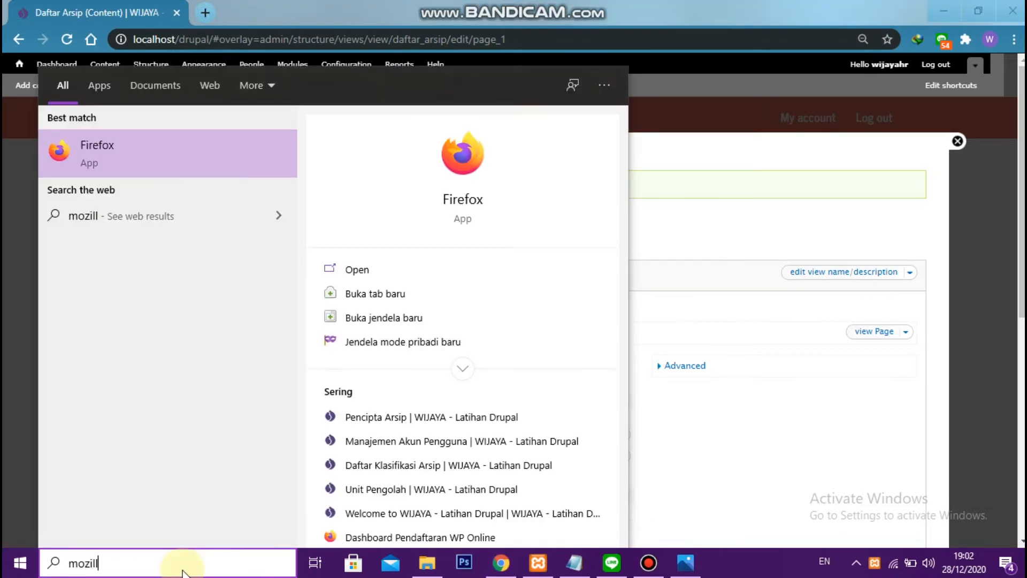
left_click(204, 165)
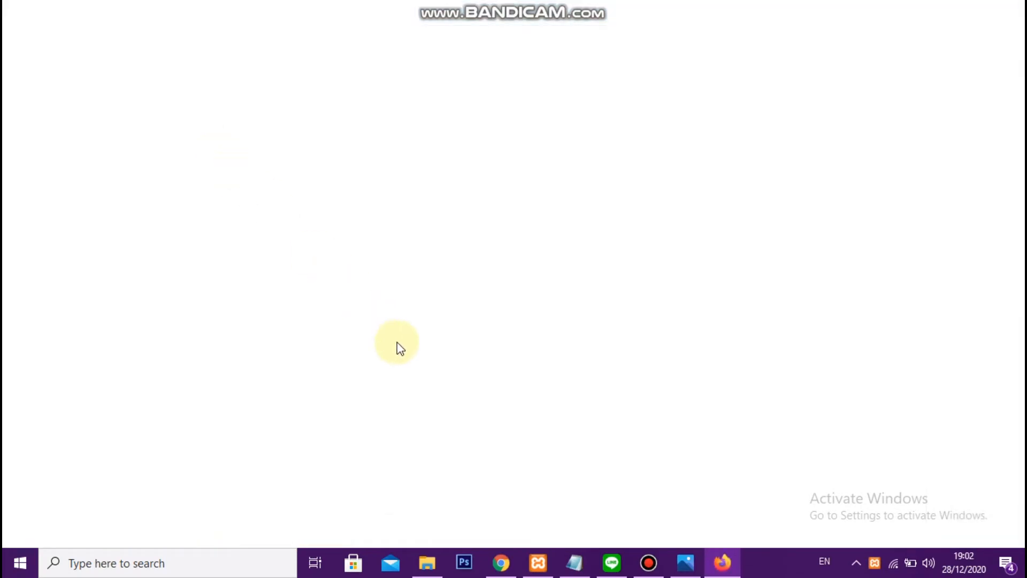
Copy the site's base address from Chrome and open localhost/drupal/adm/daftar_arsip in Firefox
key("alt+Tab")
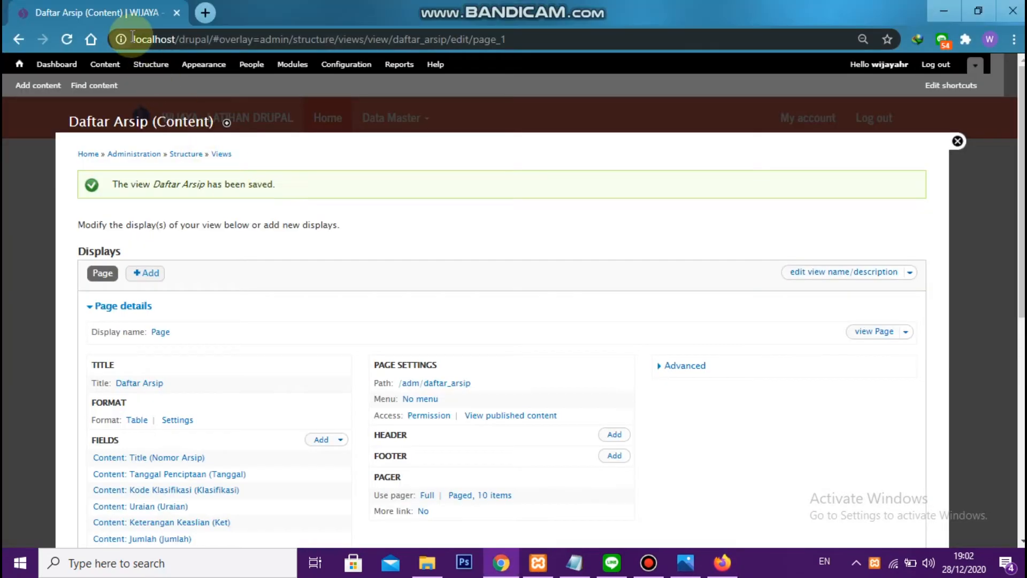
left_click_drag(133, 39, 213, 39)
key("ctrl+c")
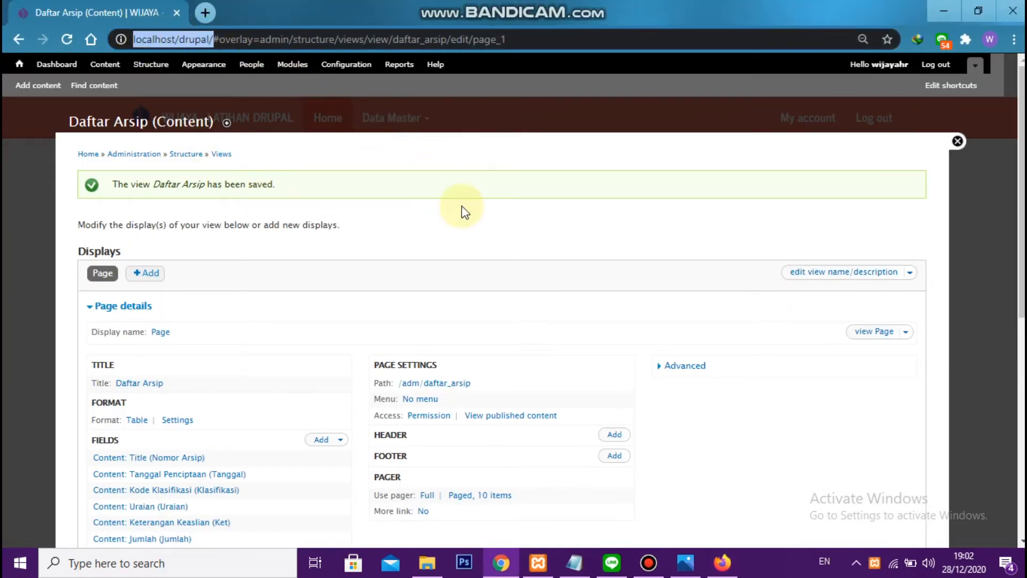
key("alt+Tab")
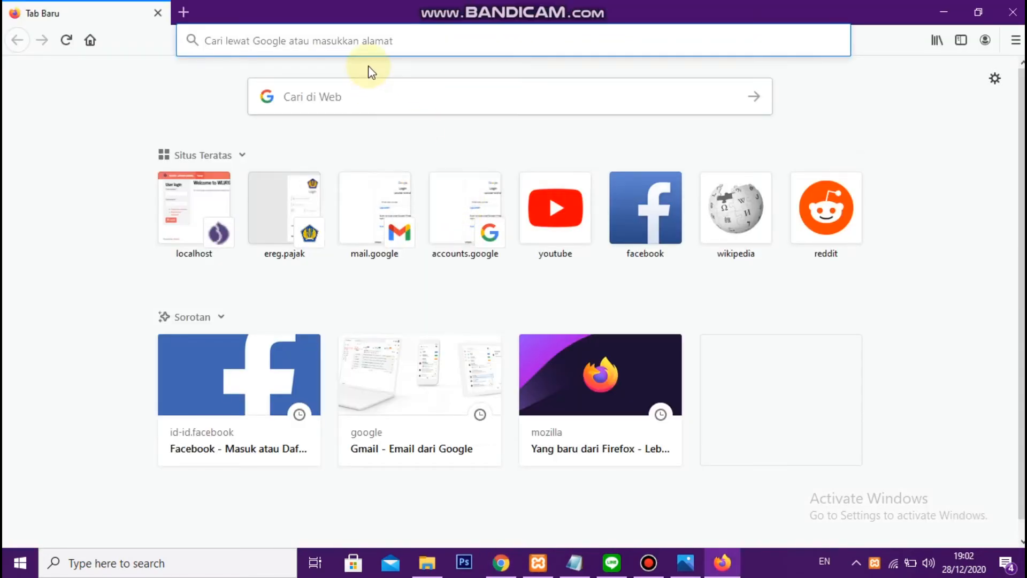
key("ctrl+v")
type("adm/")
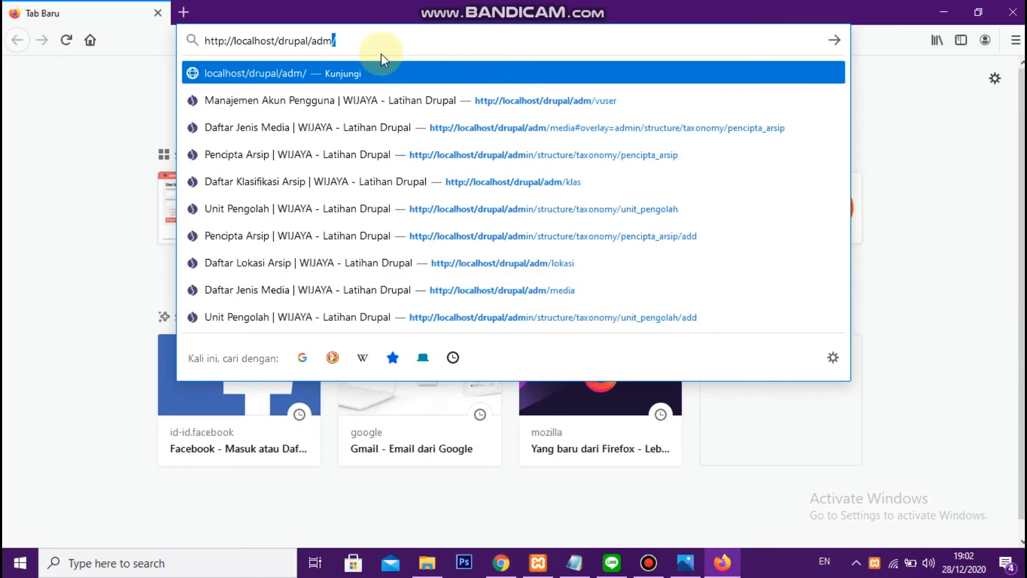
type("daftar")
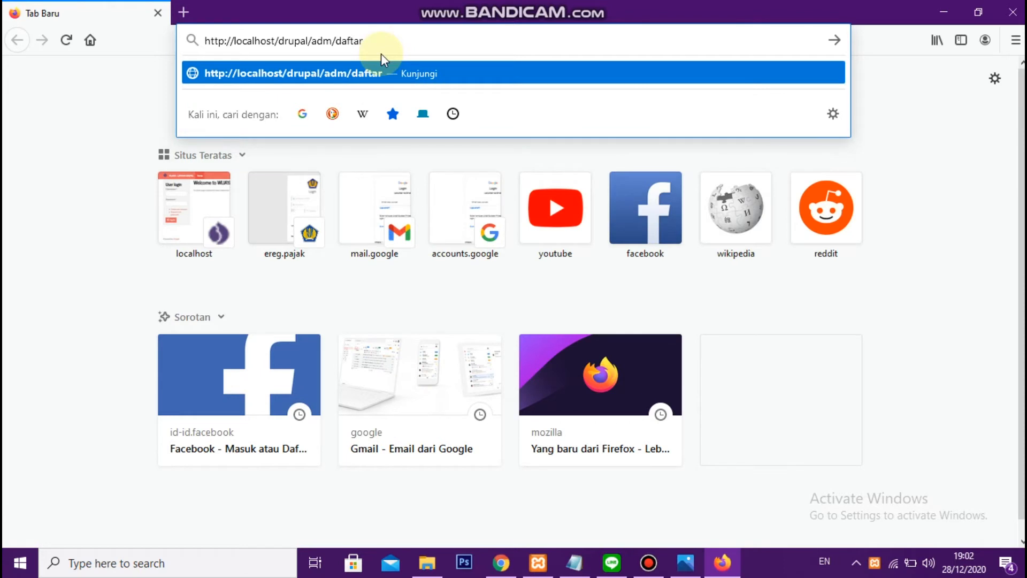
type("_arsip")
key("Return")
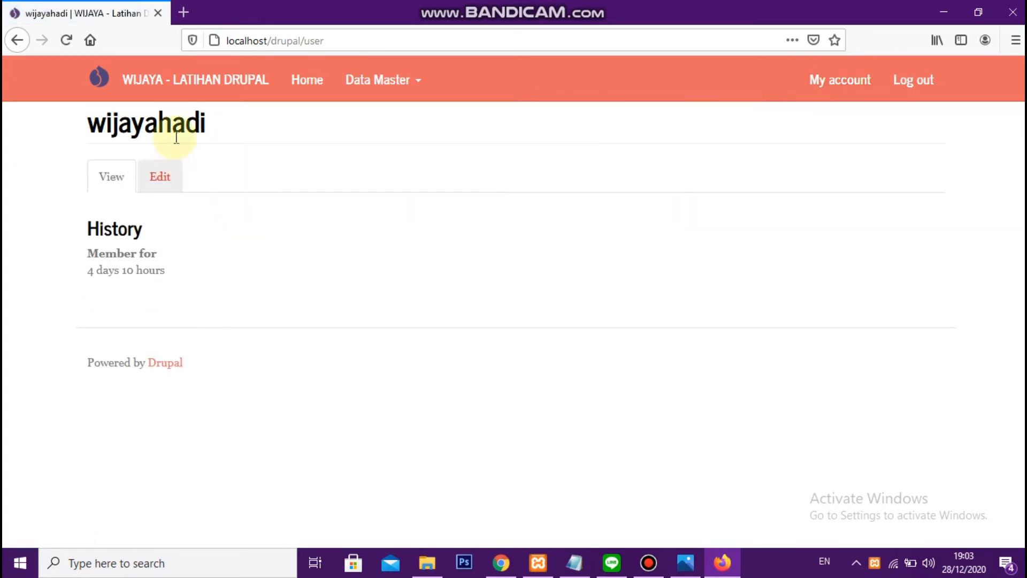
Look at the logged-in account's profile page and go back to the Daftar Arsip page
left_click_drag(92, 126, 218, 128)
left_click(218, 128)
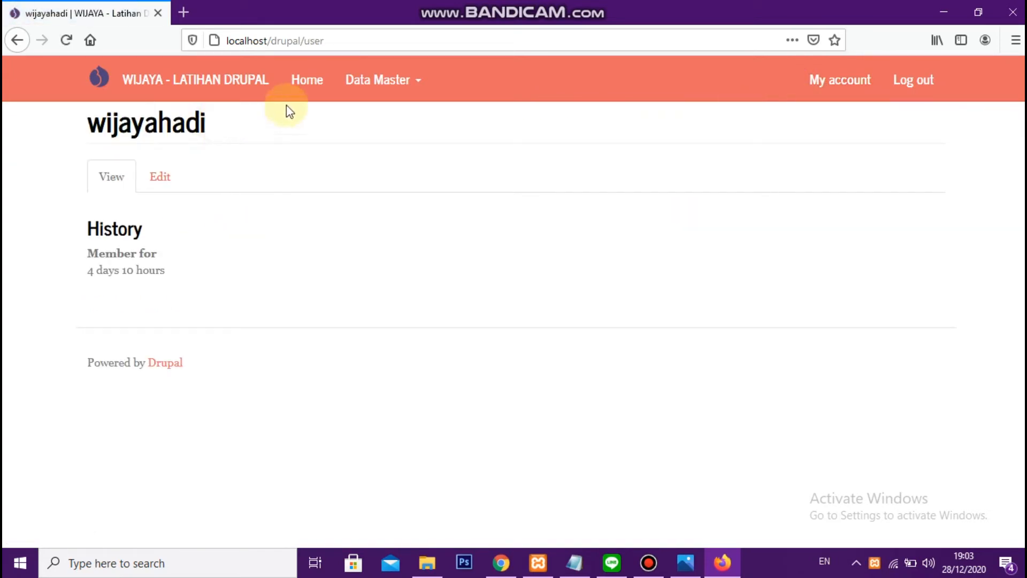
left_click(17, 40)
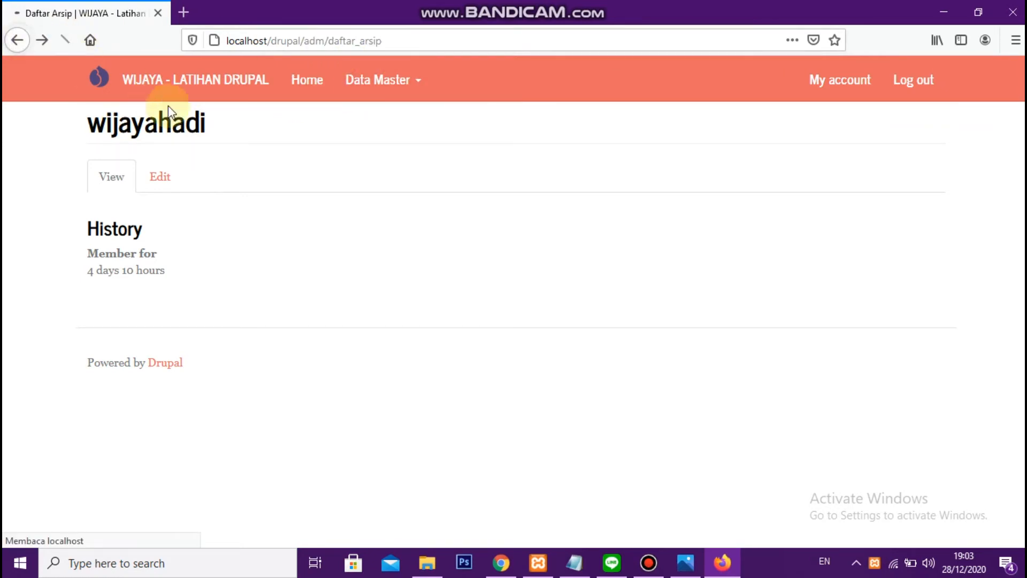
Switch back to Chrome, open a copy of the view's edit page in a new tab, and place that tab before the original
key("alt+Tab")
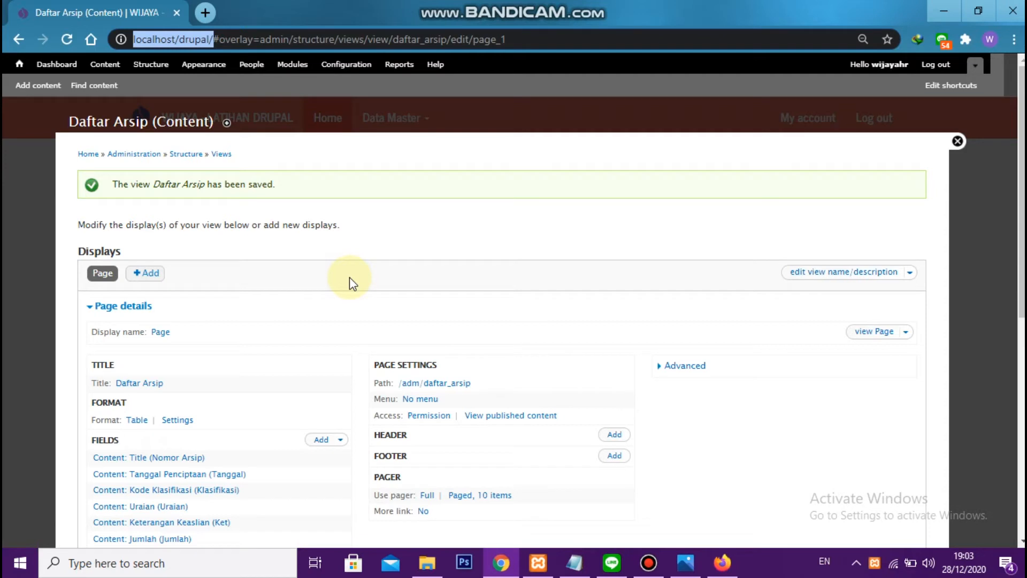
triple_click(197, 38)
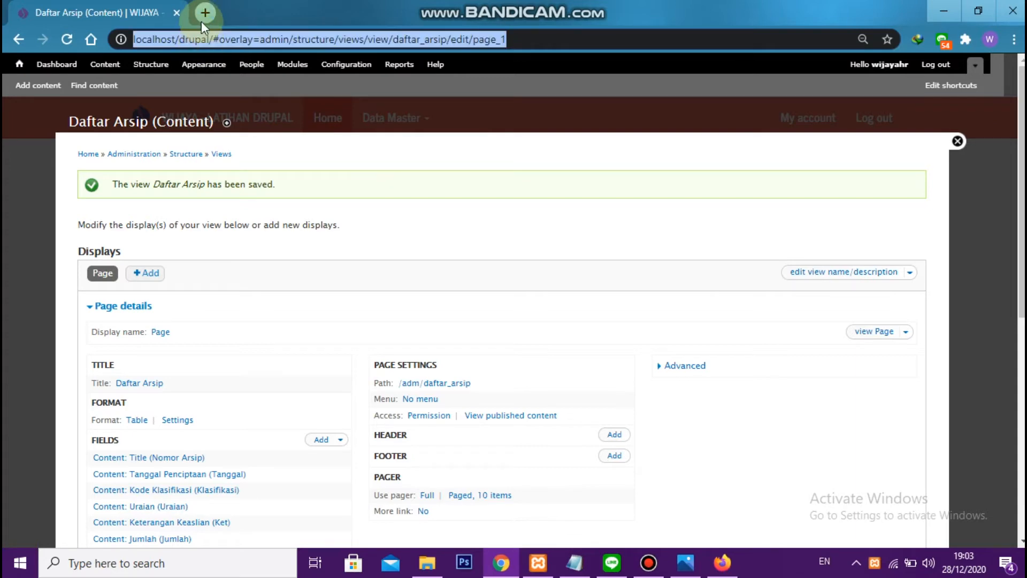
key("ctrl+c")
left_click(204, 14)
key("ctrl+v")
key("Return")
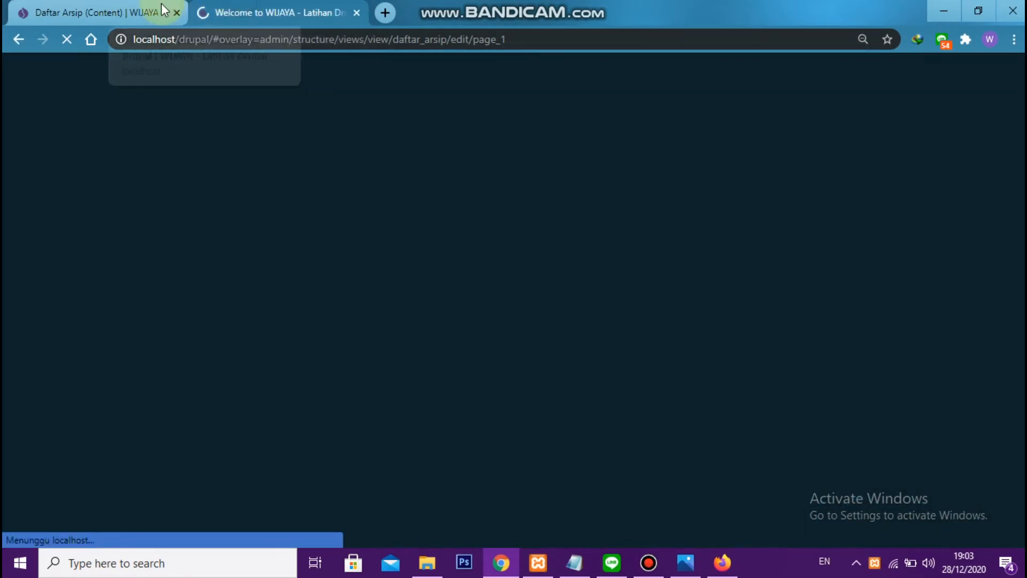
left_click_drag(209, 12, 153, 7)
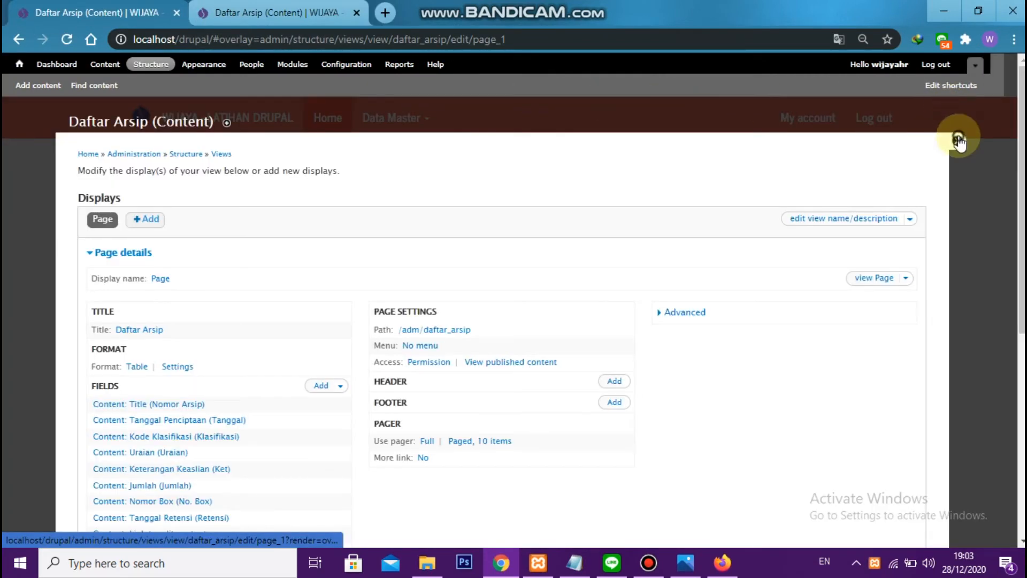
Close the view's edit overlay in both tabs to return to the site's front page
left_click(959, 149)
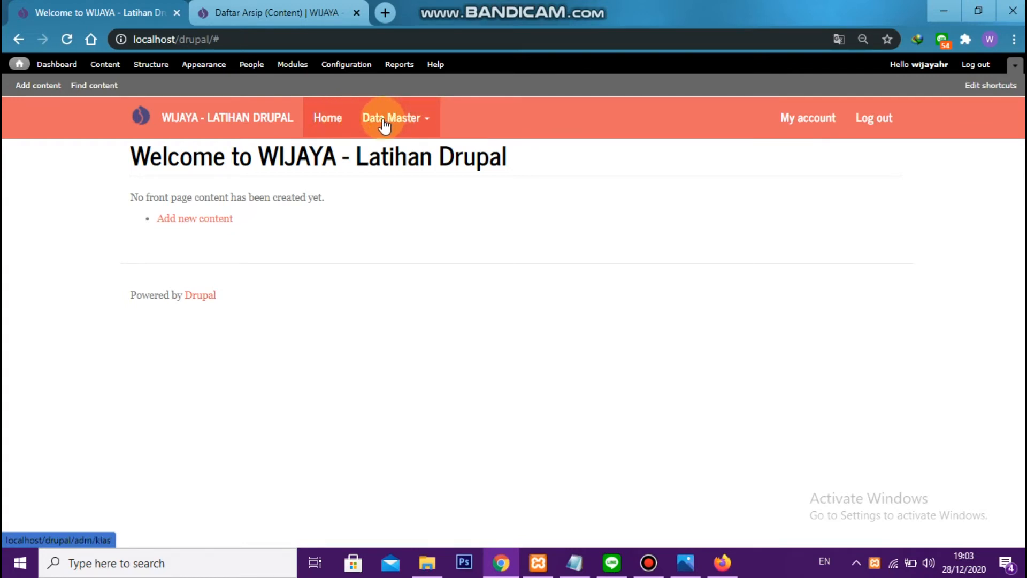
left_click(287, 9)
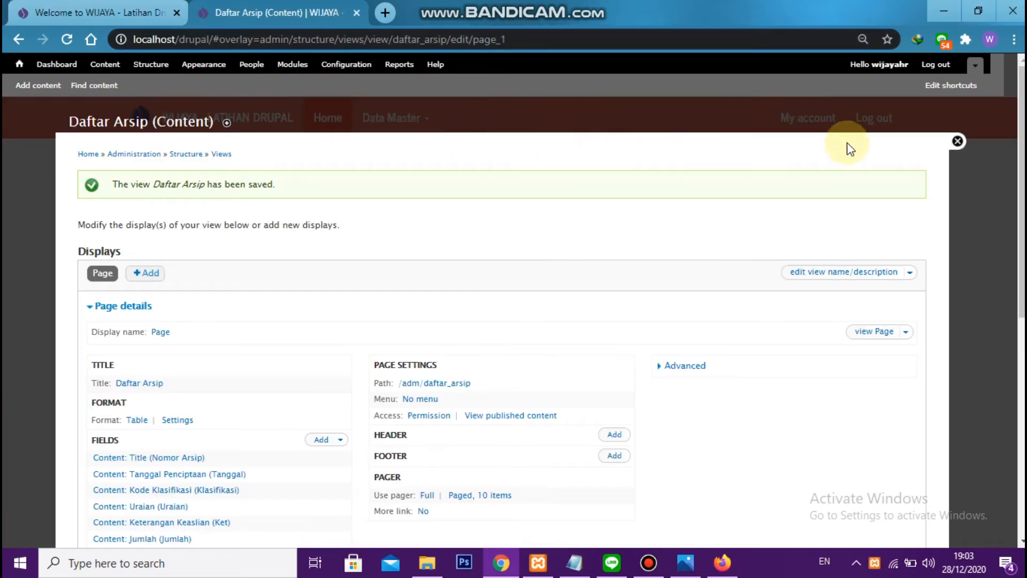
left_click(957, 142)
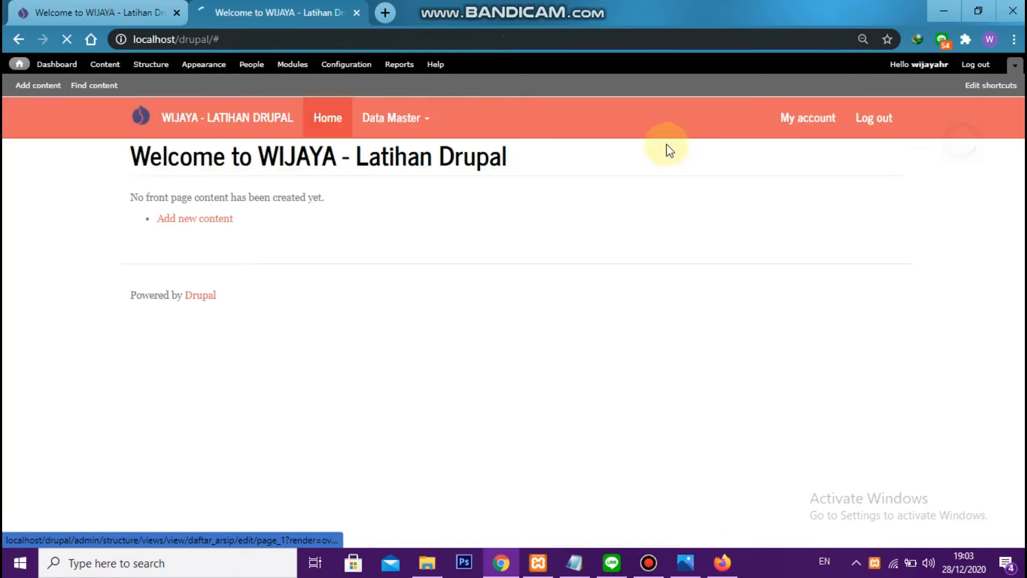
Add a link titled Arsip with path adm/daftar_arsip to the site's Main menu, shown as expanded, and save it
left_click(166, 65)
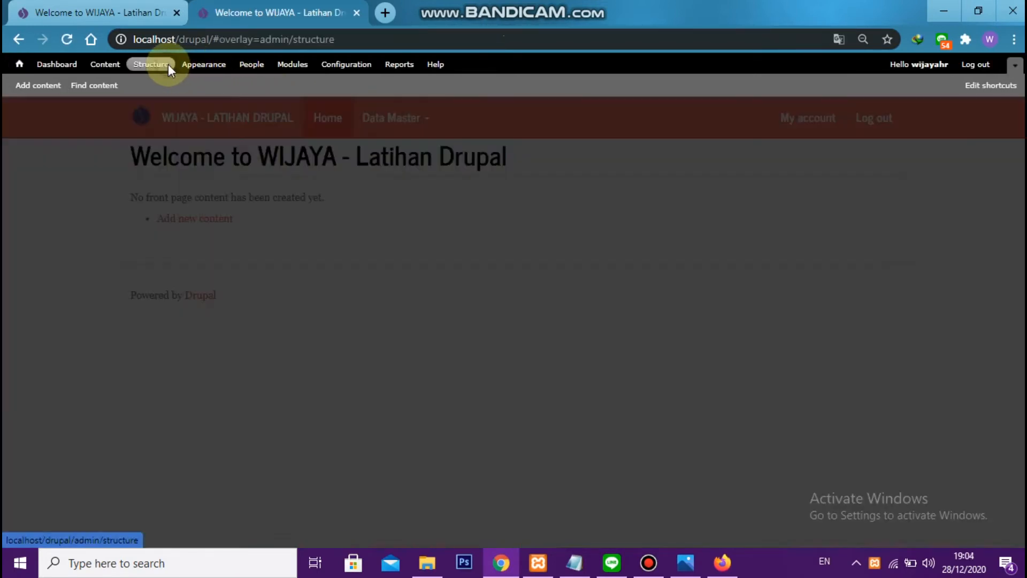
left_click(119, 259)
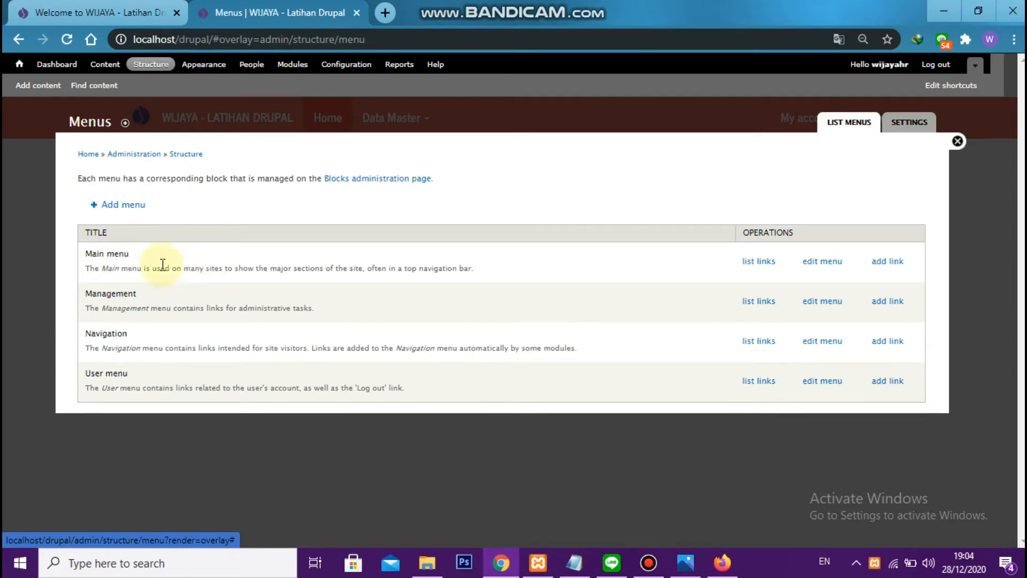
left_click(771, 267)
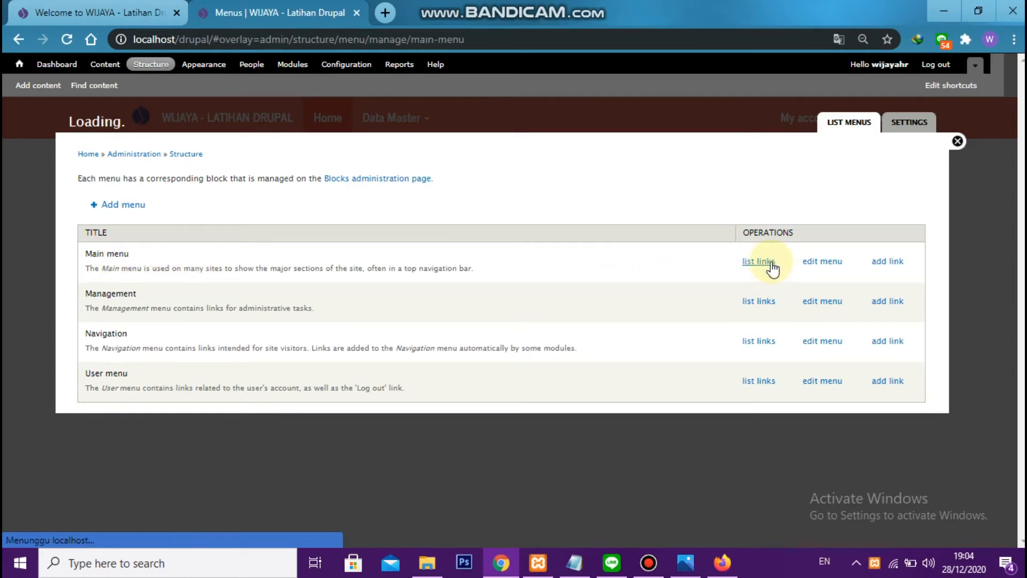
left_click(112, 184)
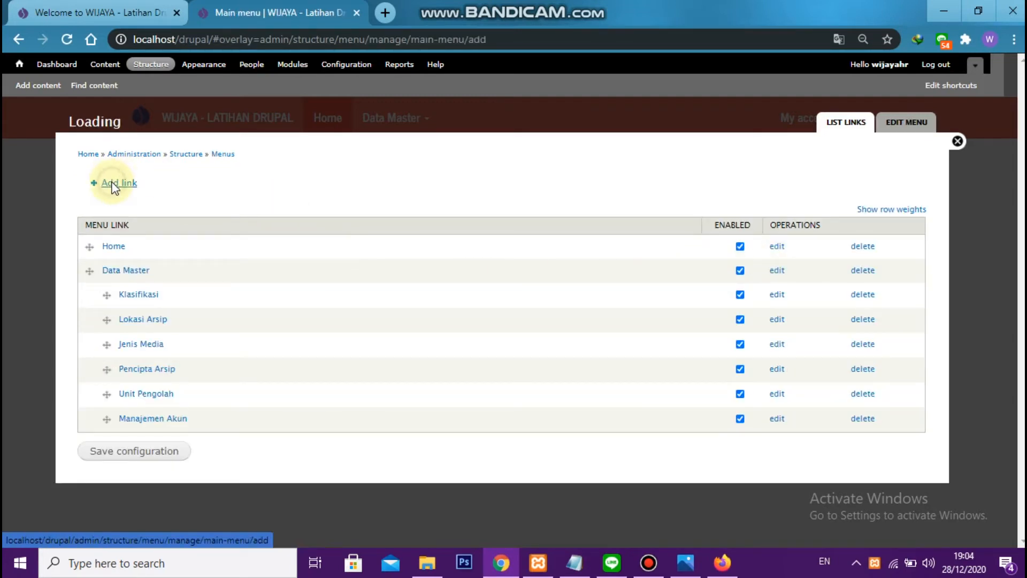
left_click(149, 194)
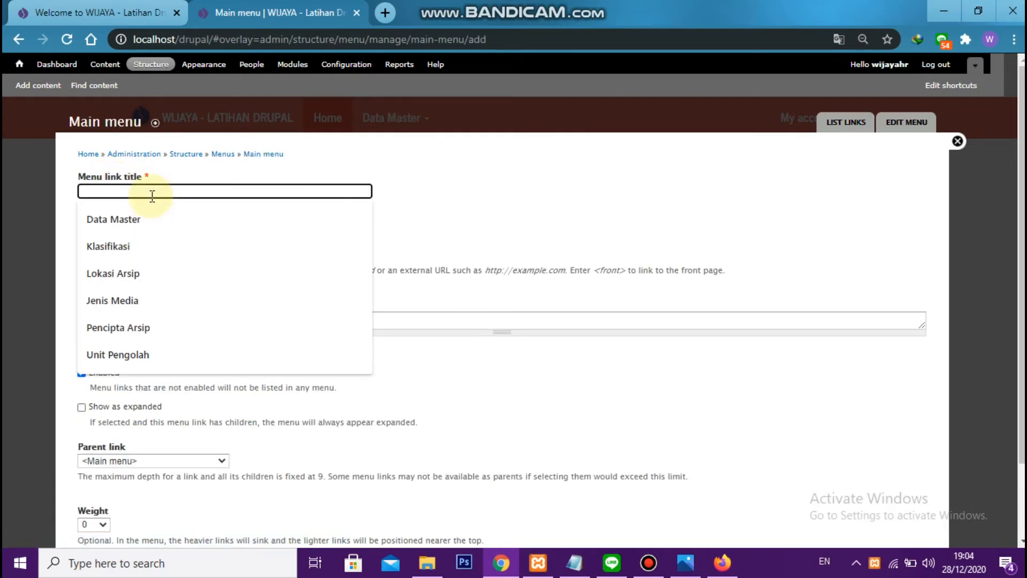
type("Arsip")
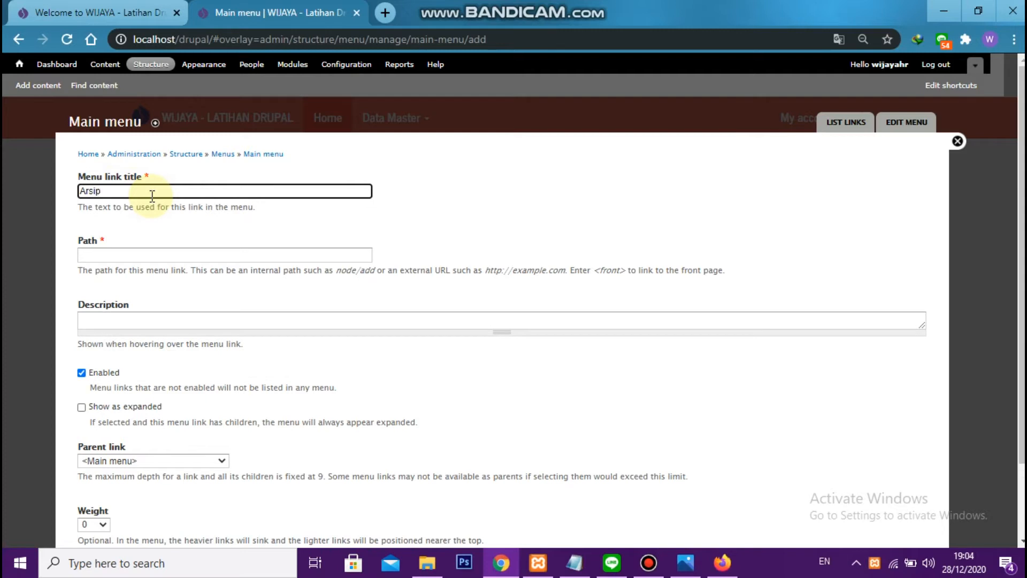
left_click(168, 253)
type("adm/daftar_arsip")
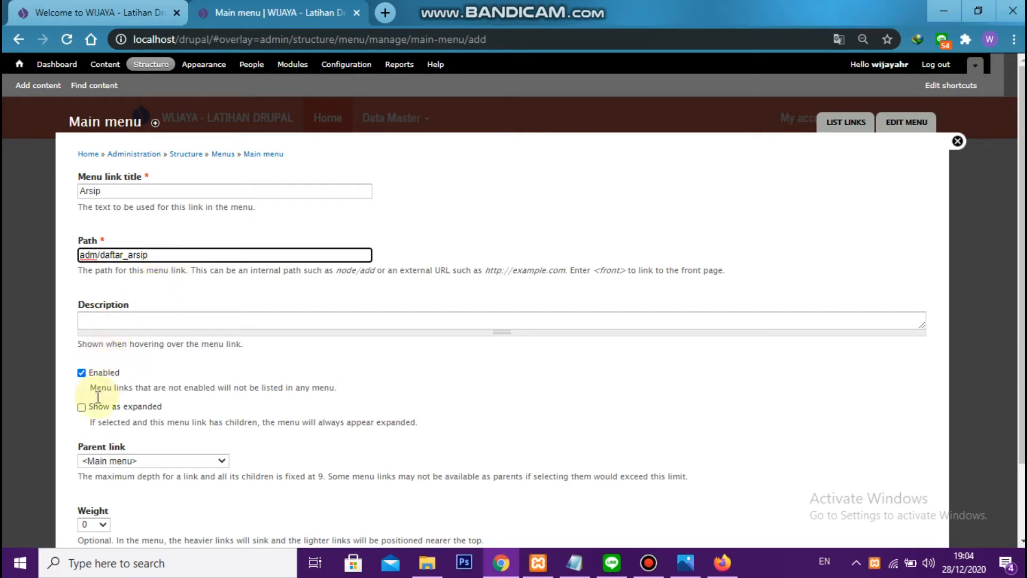
left_click(83, 408)
scroll(176, 348, "down", 2)
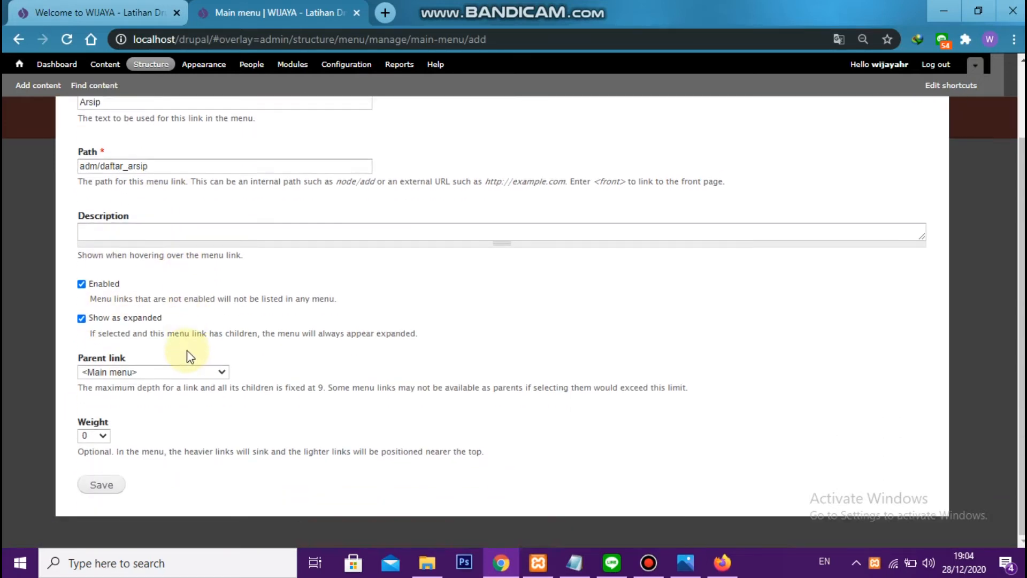
left_click(107, 486)
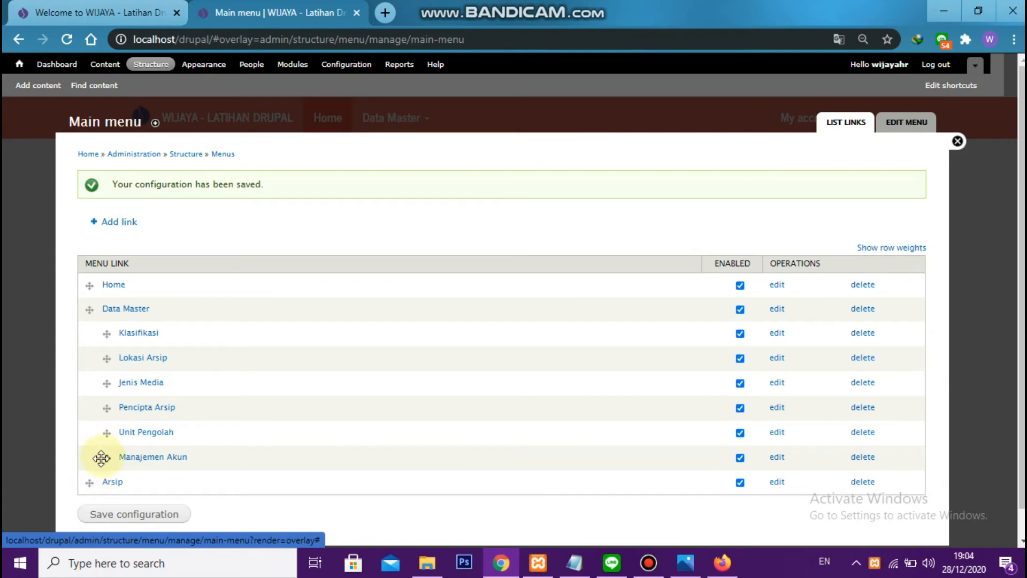
Move the Arsip link between Home and Data Master in the Main menu and save the order
left_click_drag(90, 484, 91, 314)
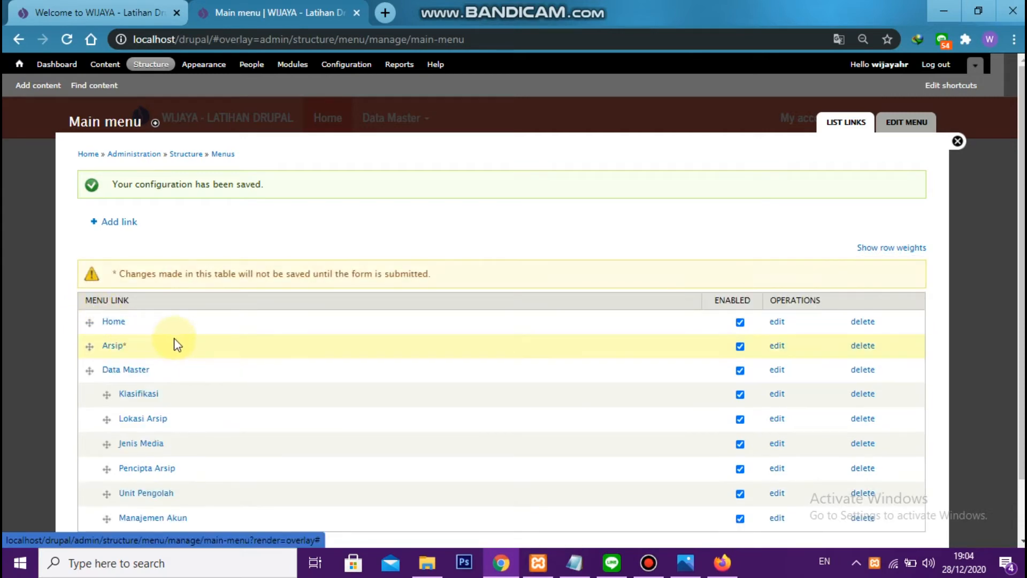
scroll(182, 343, "down", 1)
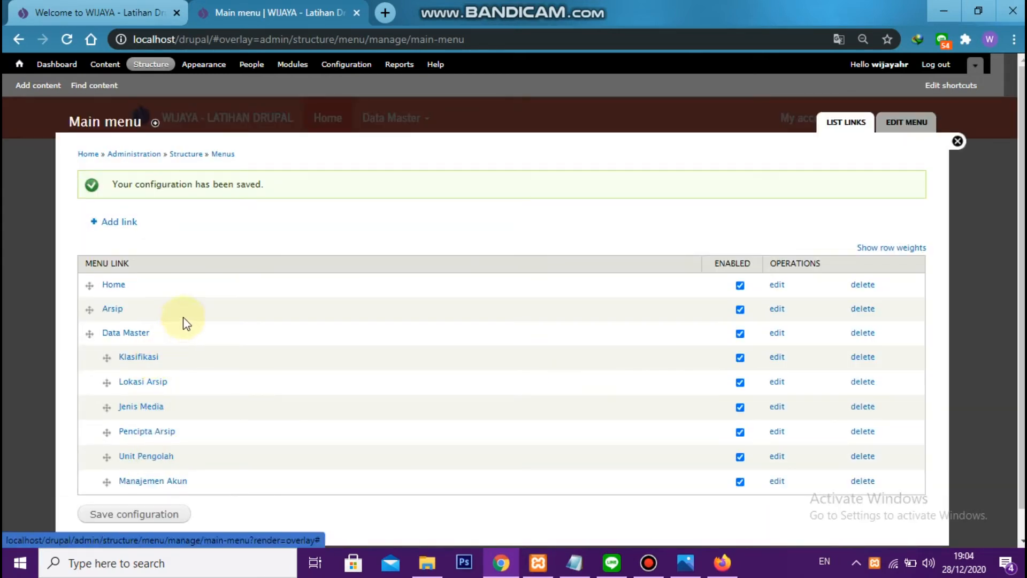
Place the Main menu tab first, then reload the front page in the other tab and open its Arsip link
left_click_drag(254, 11, 96, 11)
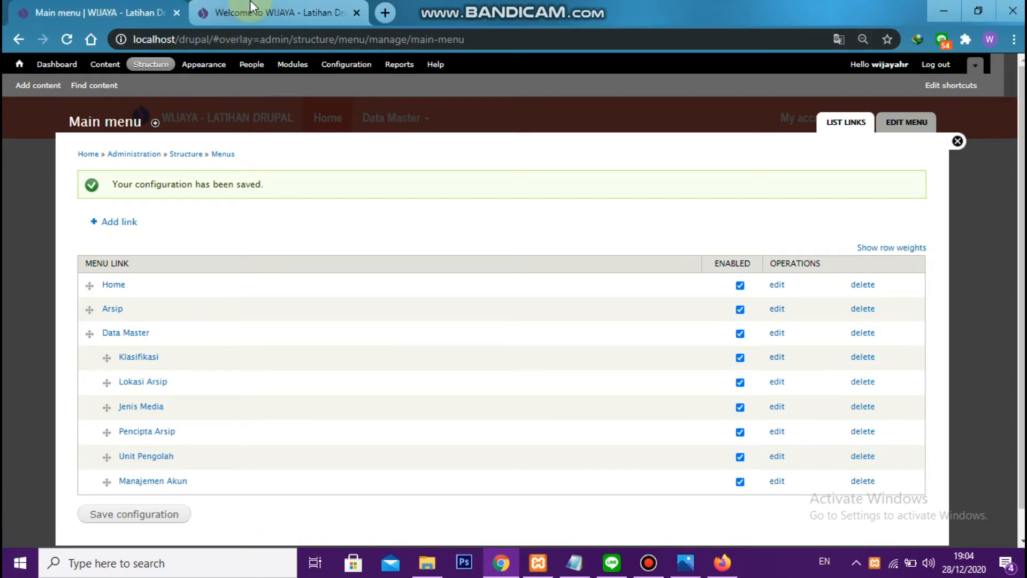
left_click(251, 9)
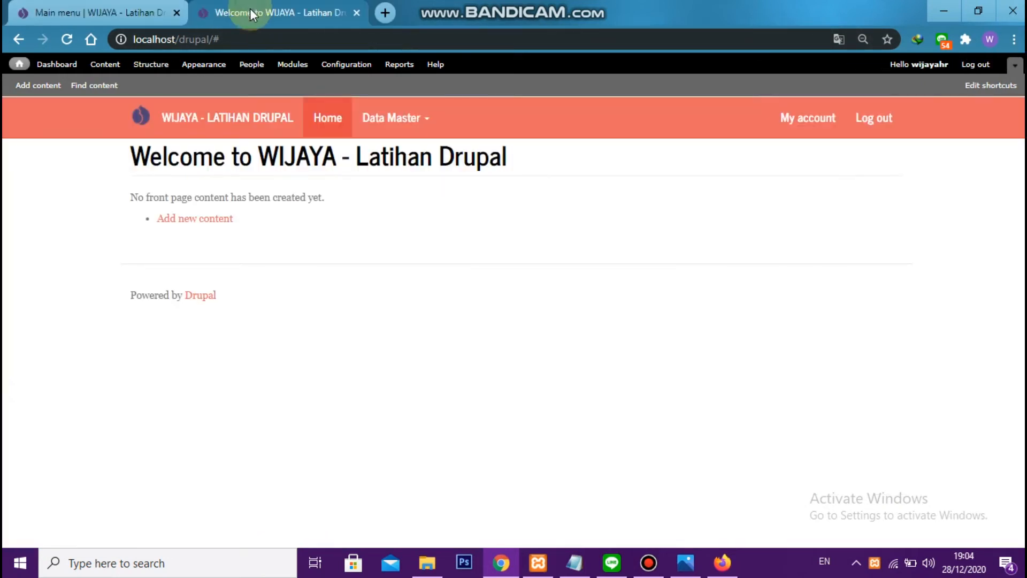
left_click(65, 40)
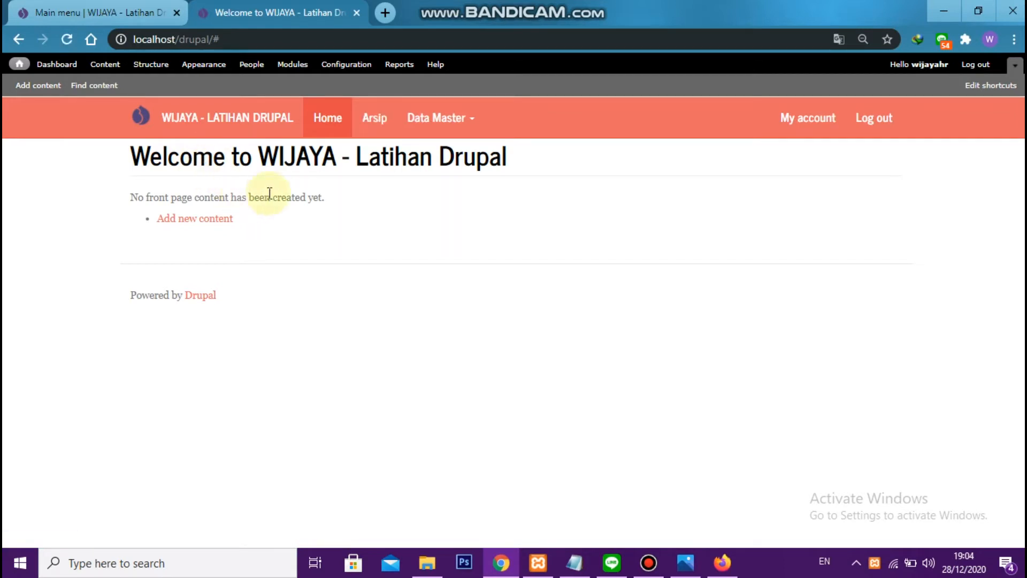
left_click(367, 122)
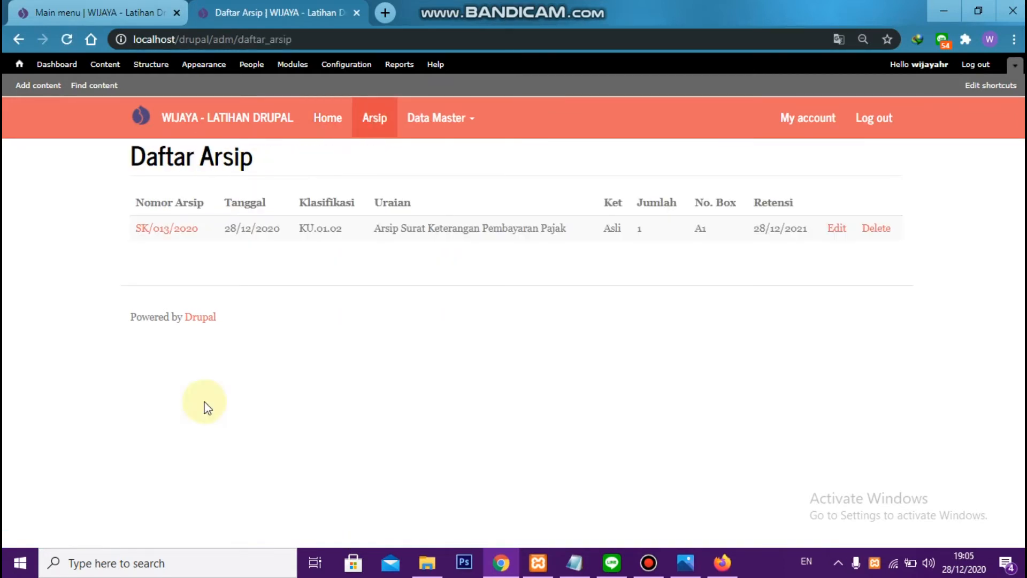
left_click(373, 127)
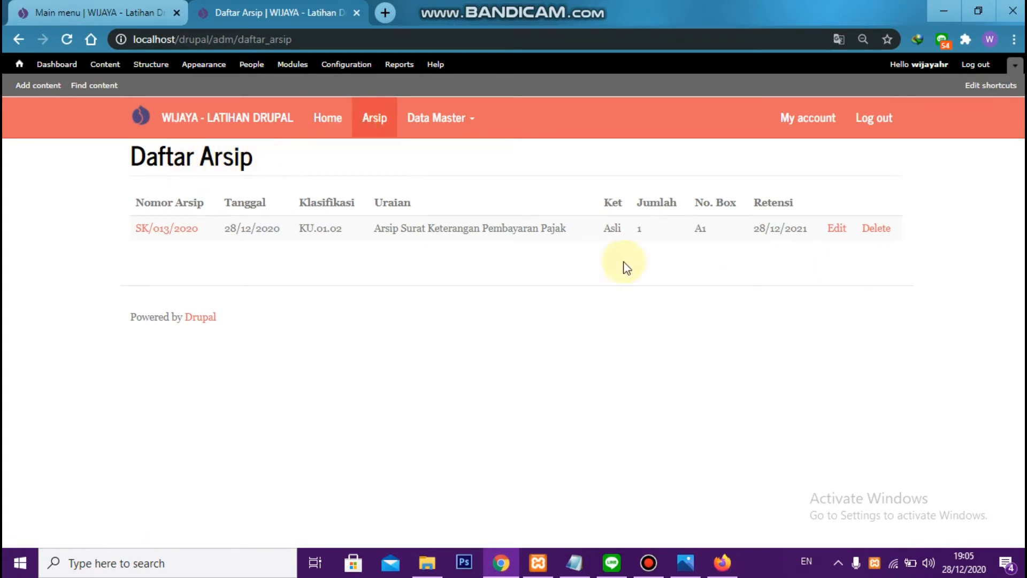
Compare the Daftar Arsip page with the Klasifikasi list under Data Master, checking for a new-entry link above the table
left_click_drag(131, 164, 878, 252)
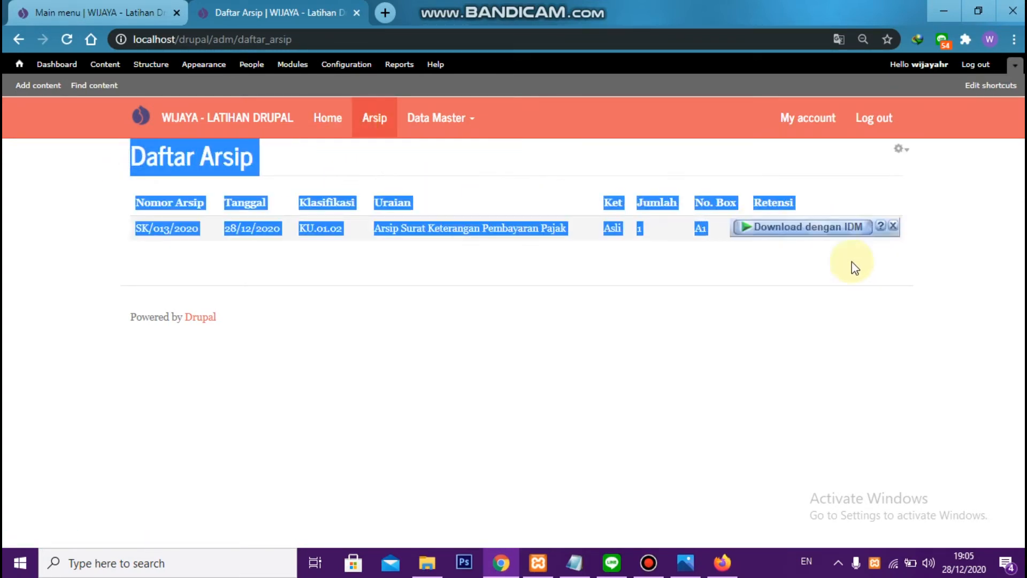
left_click(807, 265)
left_click(441, 126)
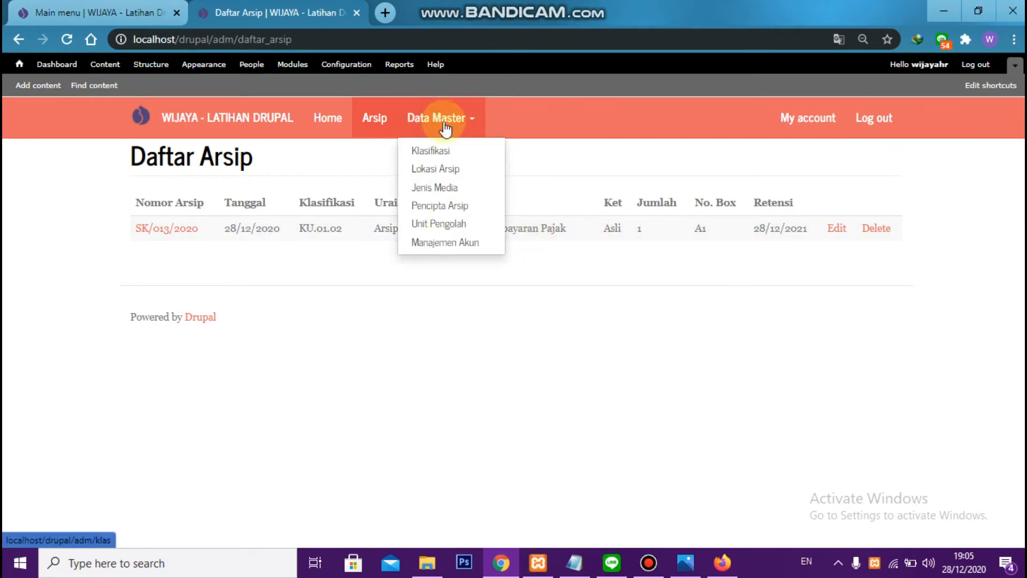
left_click(444, 149)
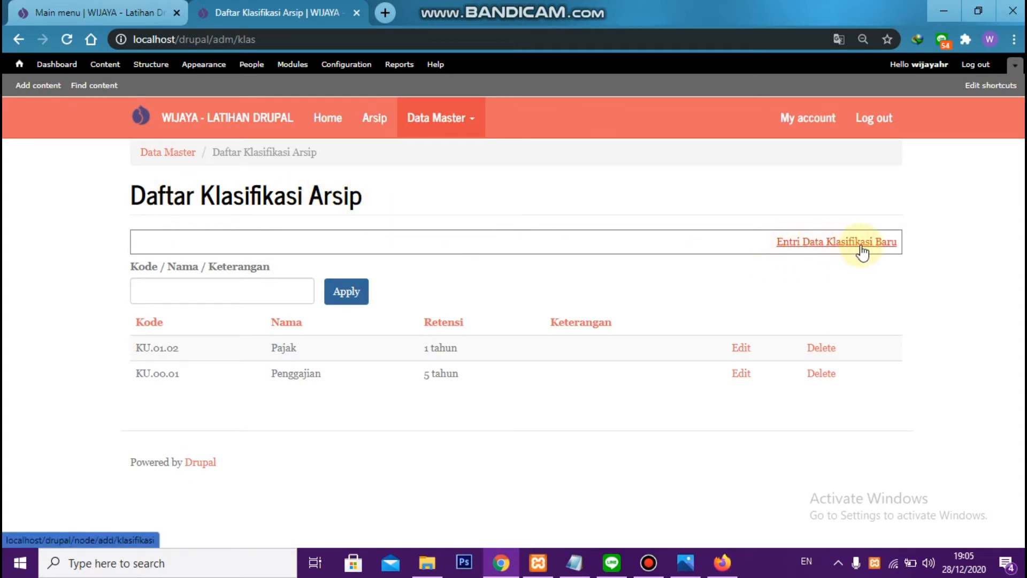
left_click(373, 124)
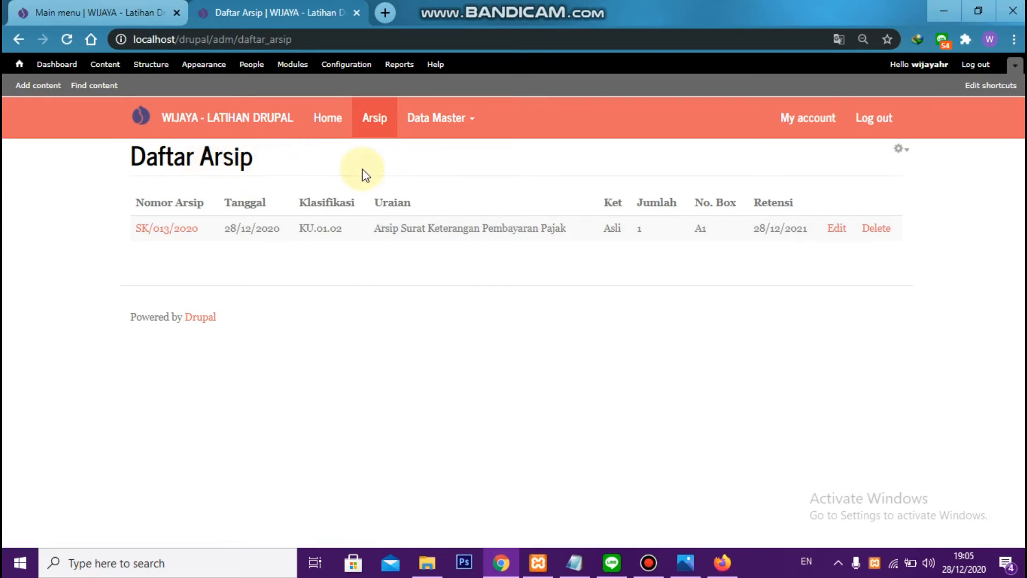
left_click(436, 120)
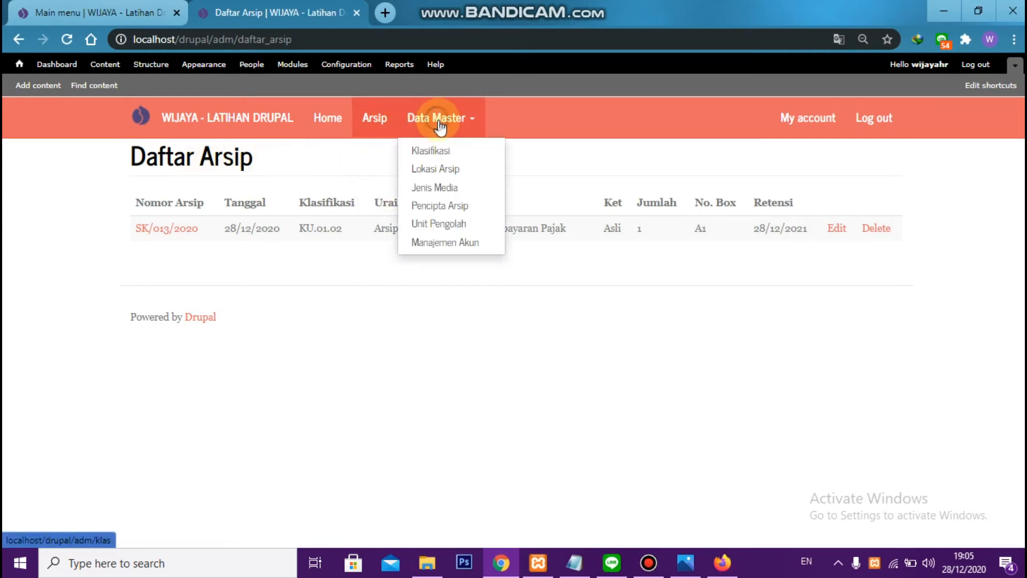
left_click(453, 154)
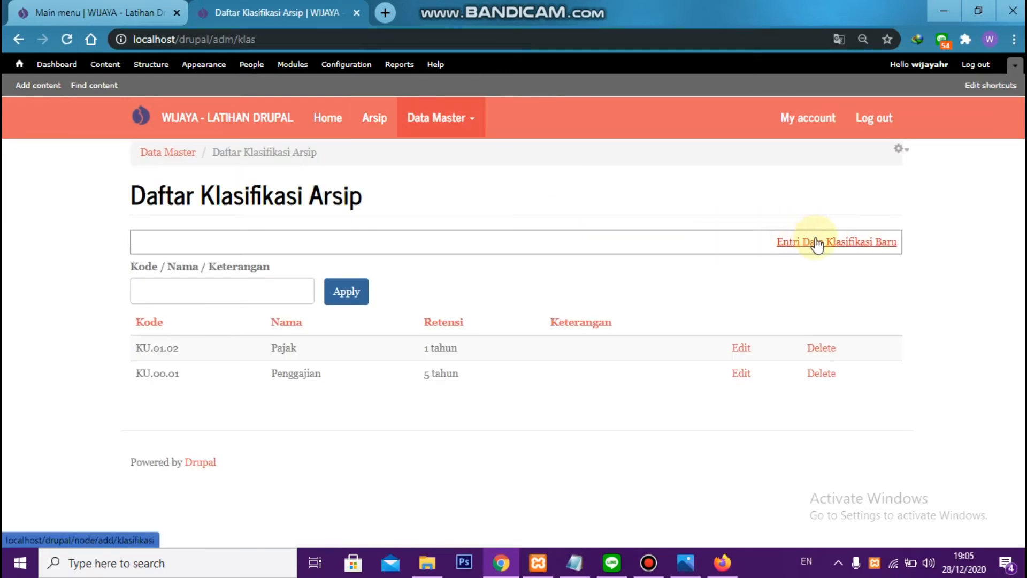
View the content types available for adding content, close the list and return to the Arsip page
left_click(23, 88)
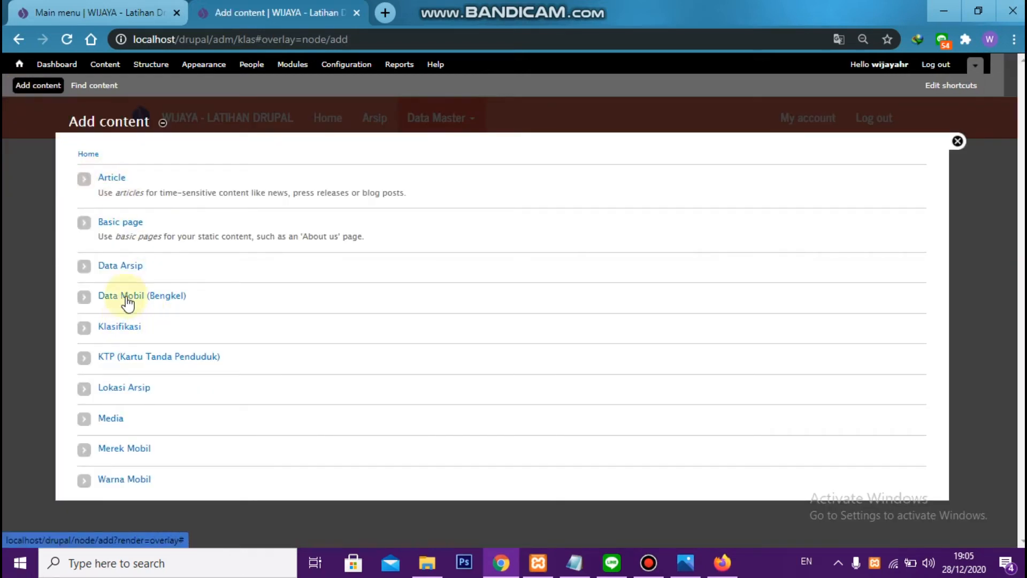
left_click(960, 149)
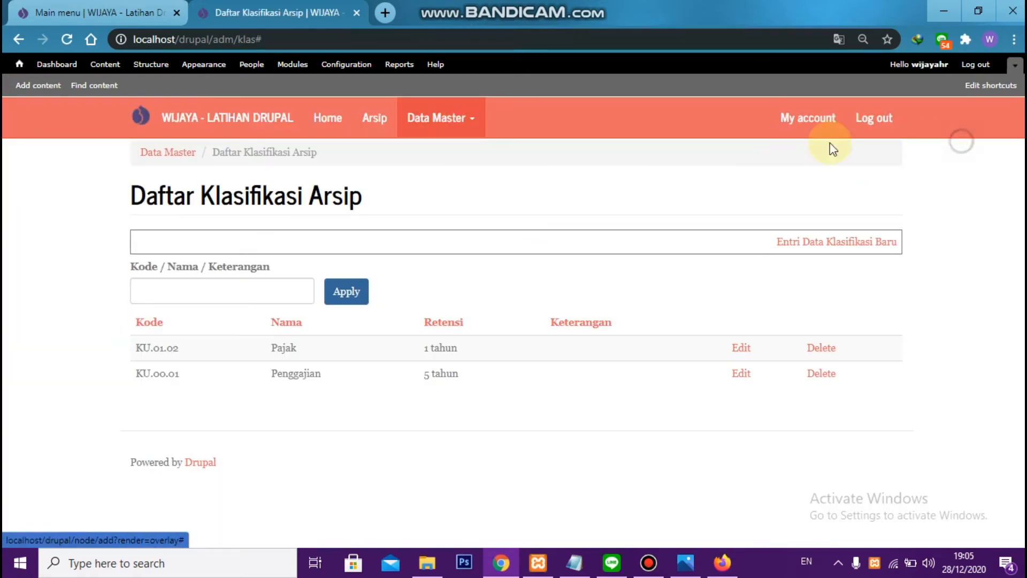
left_click(374, 119)
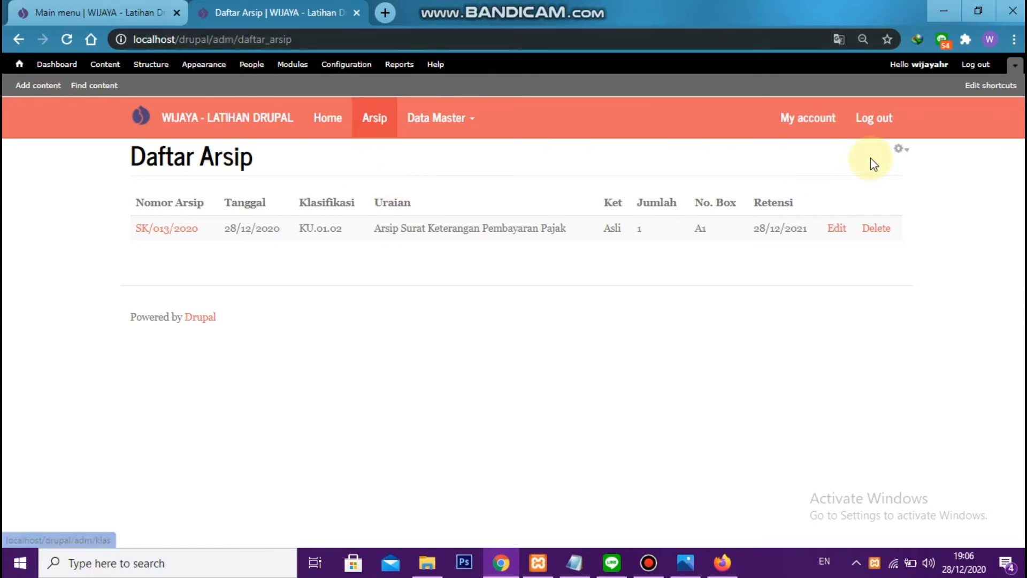
In the tab showing the Main menu, go to the Arsip page and open its view for editing
left_click(162, 8)
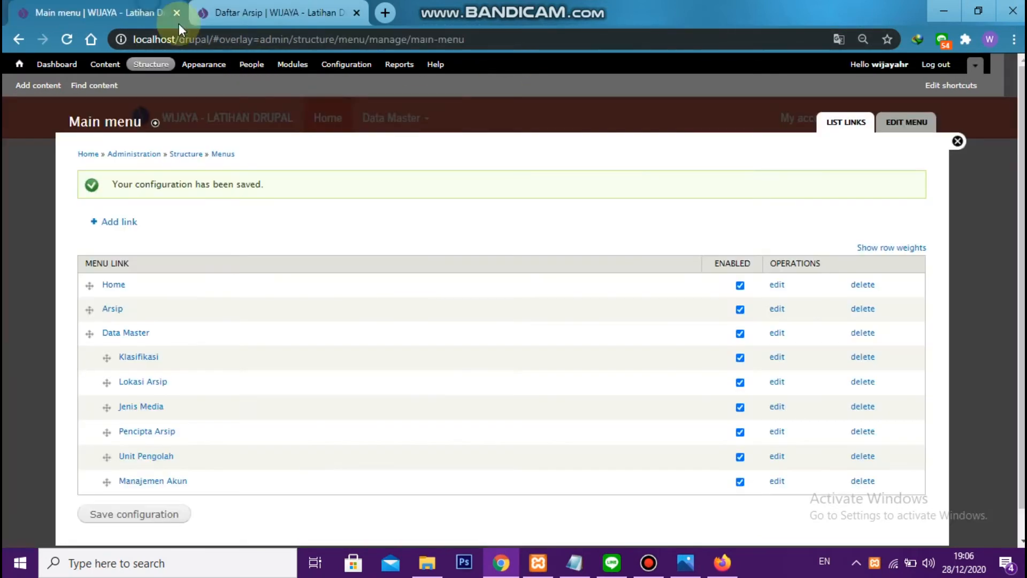
left_click(959, 141)
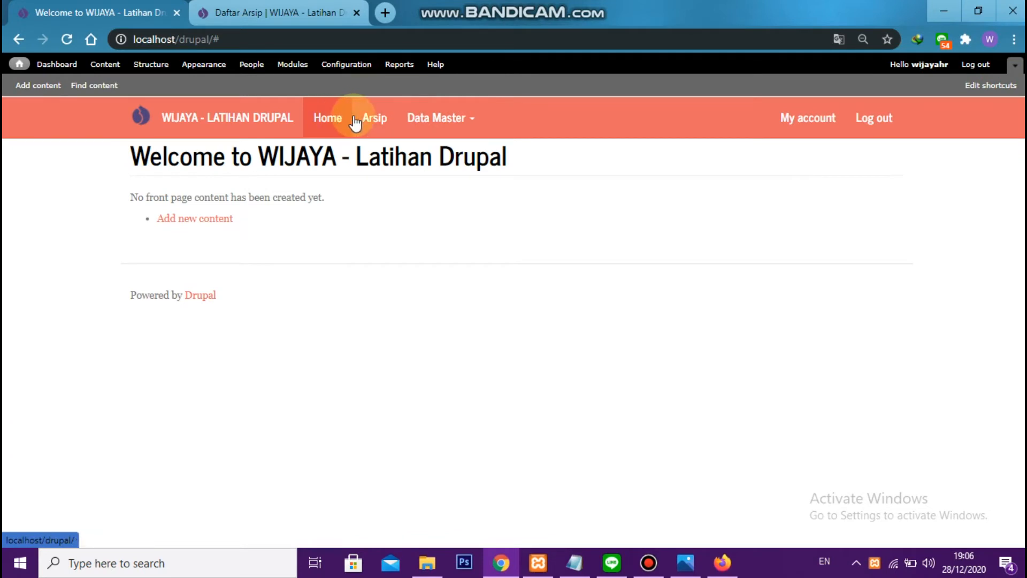
left_click(359, 115)
mouse_move(908, 179)
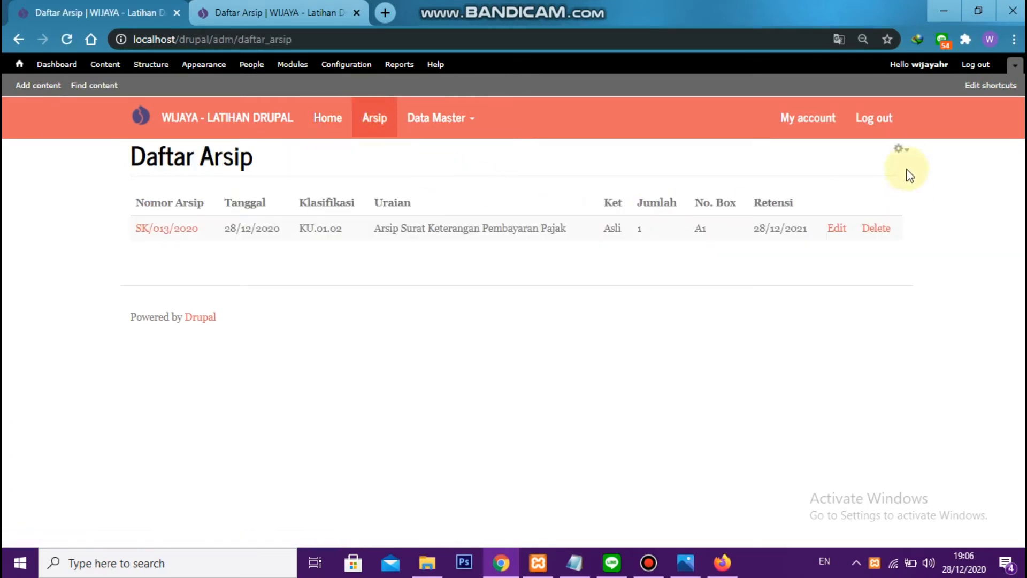
left_click(903, 154)
left_click(887, 166)
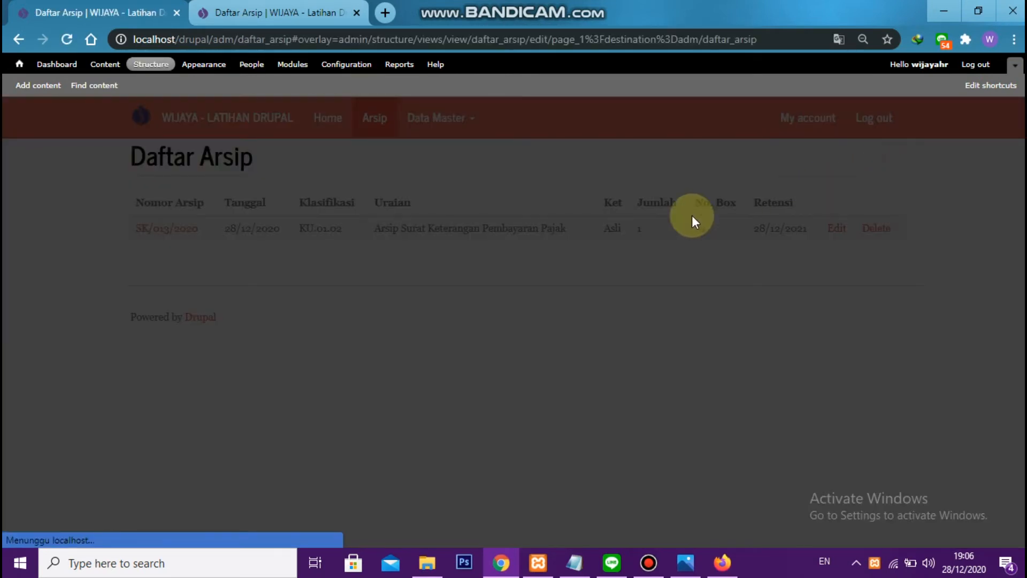
Add a Global: Text area header to the Daftar Arsip view for all displays
scroll(357, 254, "down", 2)
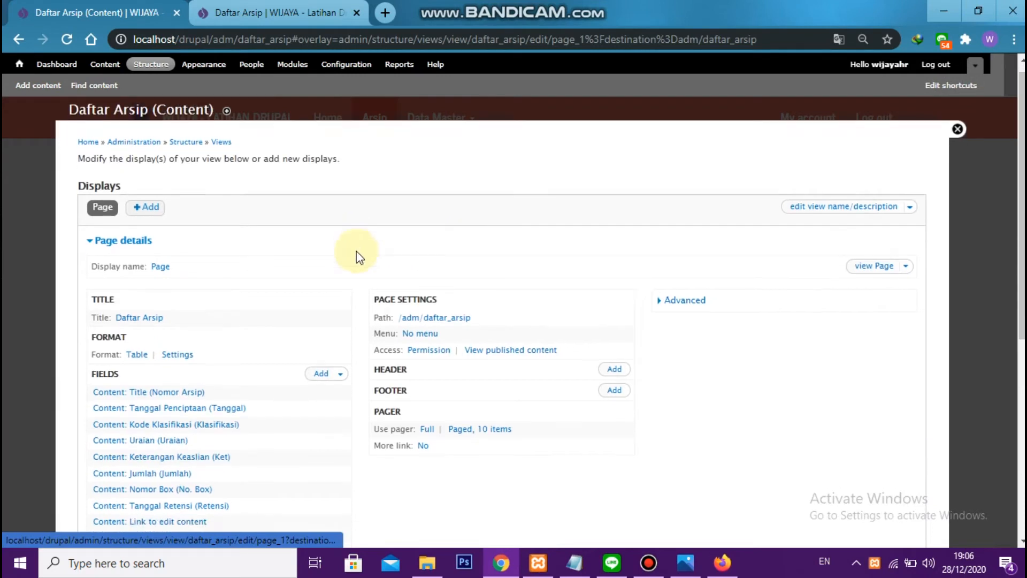
scroll(383, 251, "down", 2)
left_click(614, 231)
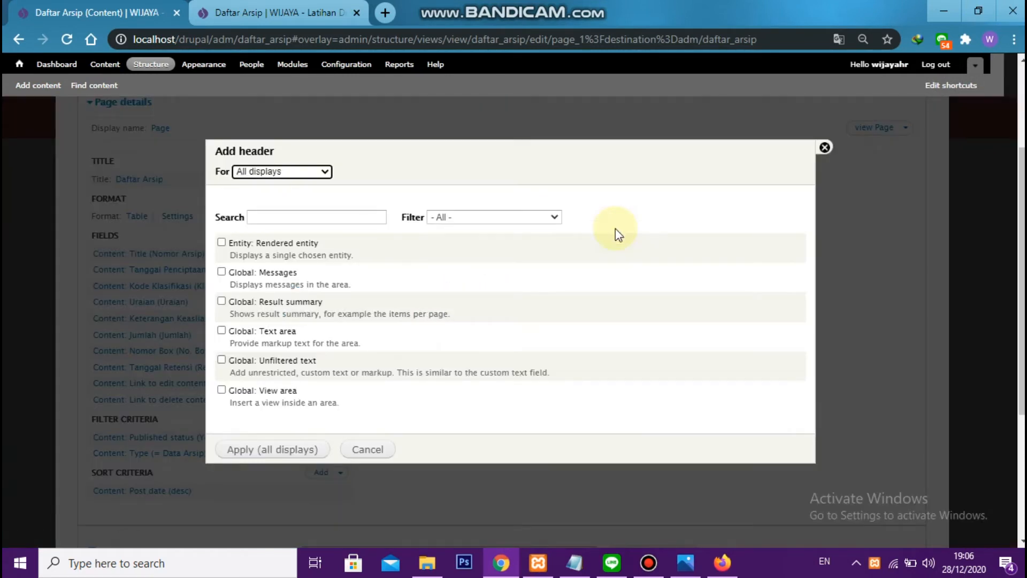
left_click(322, 219)
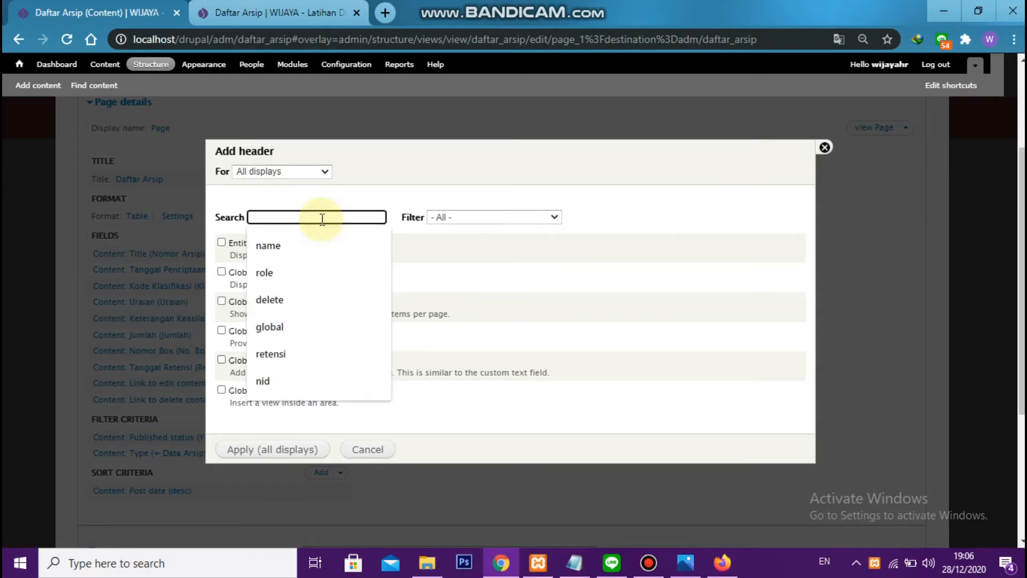
type("g")
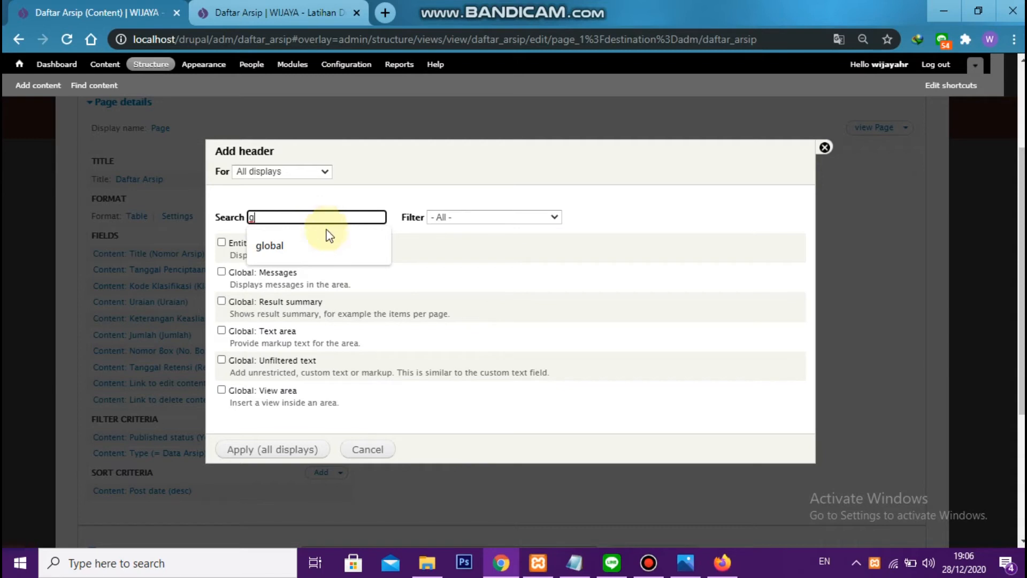
left_click(255, 338)
left_click(222, 331)
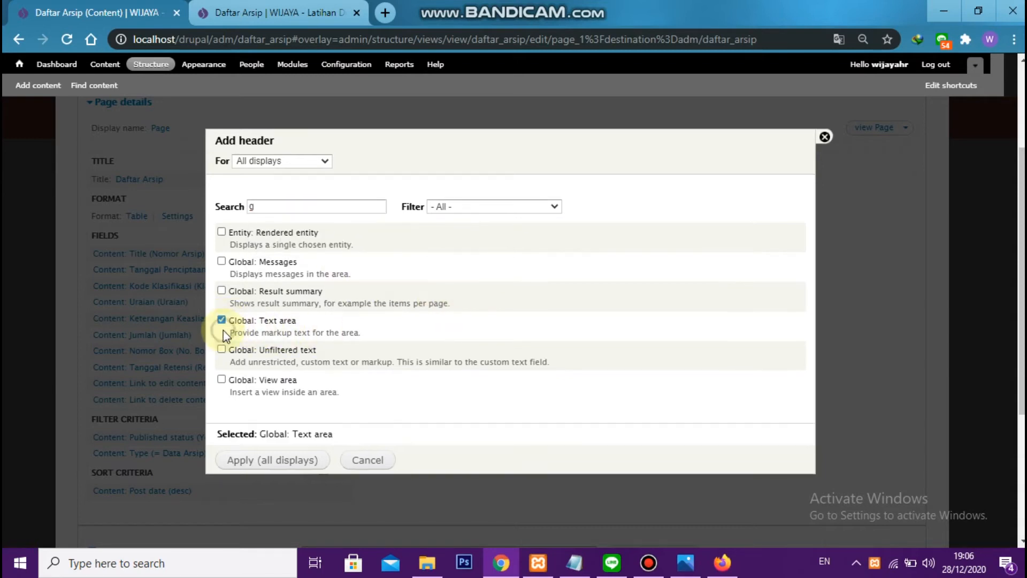
left_click(278, 465)
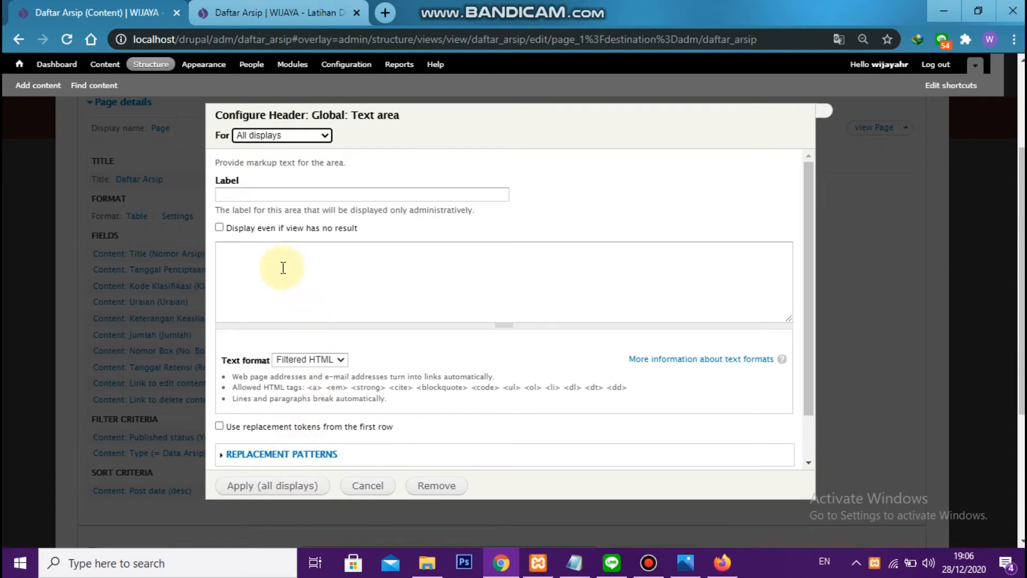
Set the header's text format to Full HTML and enable replacement tokens from the first row
left_click(276, 265)
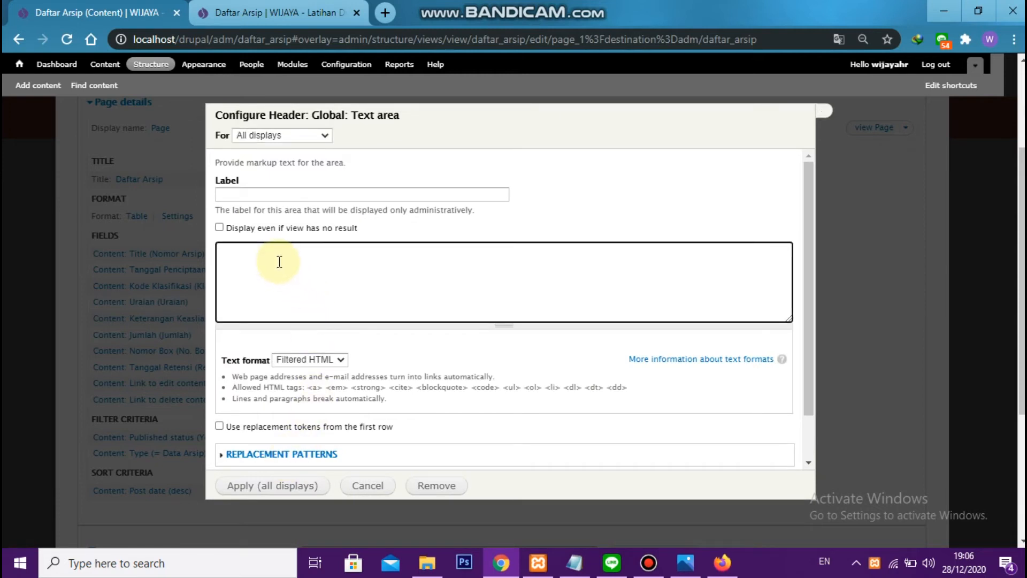
left_click(309, 357)
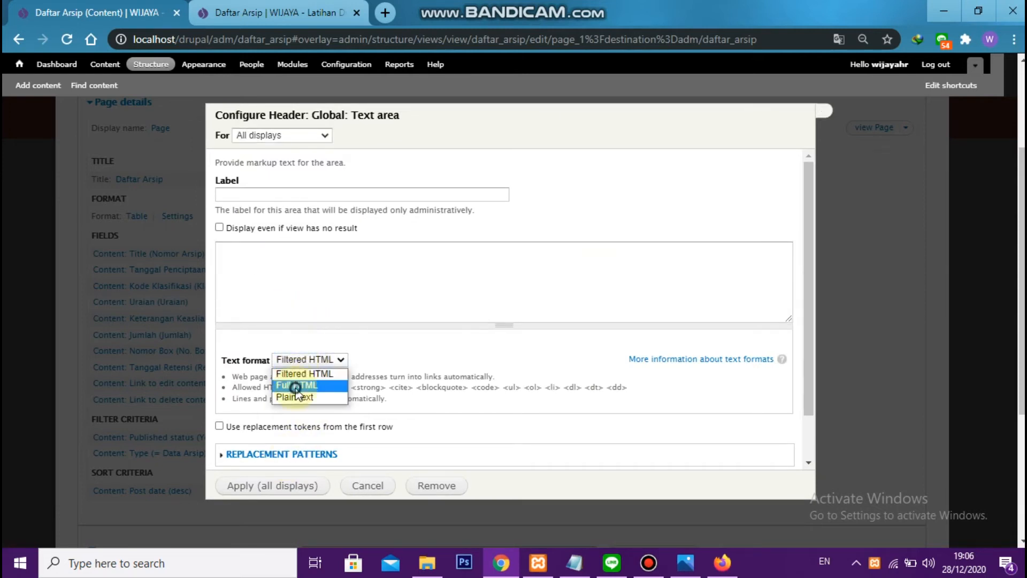
left_click(296, 386)
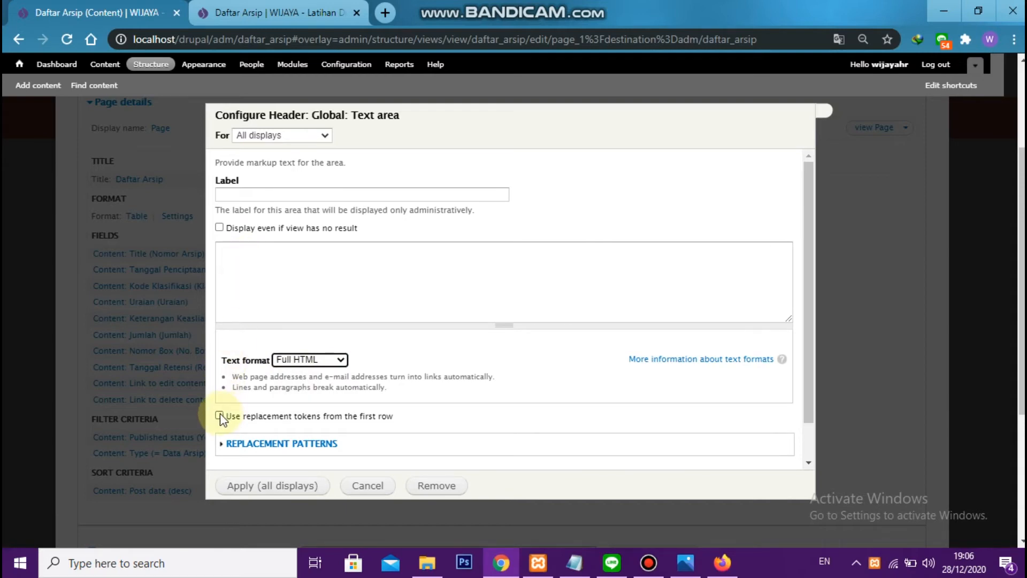
left_click(220, 415)
Paste the Notepad markup linking "Entri Arsip Baru" to [base_url]/node/add/data-arsip into the header text, apply it and save the view
left_click(256, 269)
key("alt+Tab")
key("alt+Tab")
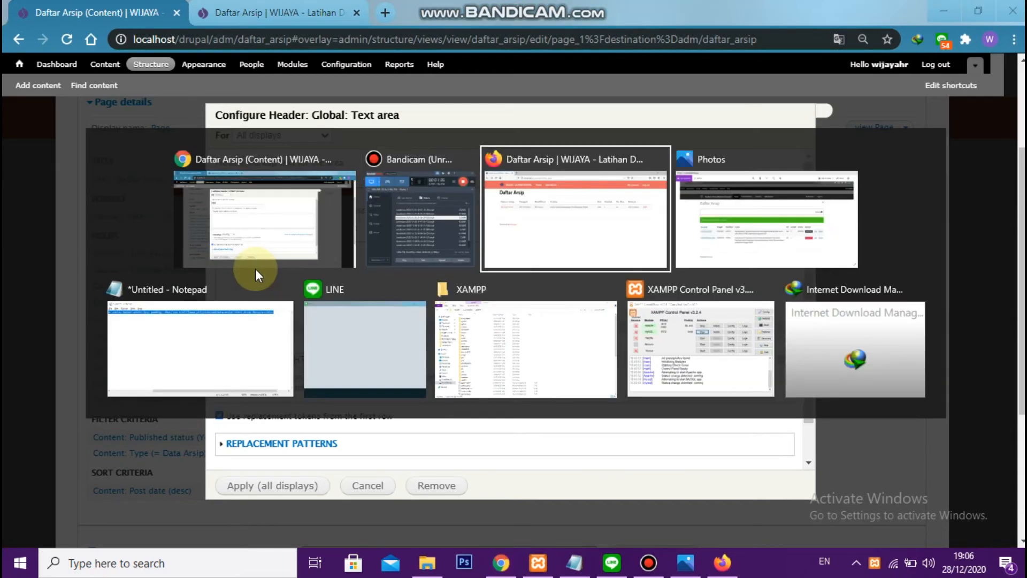
key("alt+Tab")
key("alt+Tab")
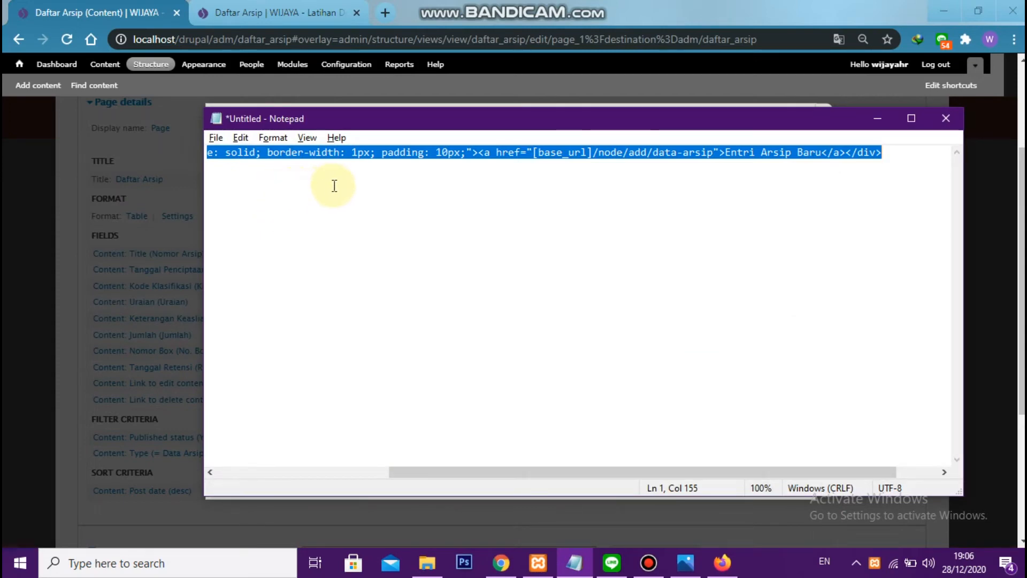
key("alt+Tab")
type("<div style=\"text-align: right; border-style: solid; border-width: 1px; padding: 10px;\"><a href=\"[base_url]/node/add/data-arsip\">Entri Arsip Baru</a></div>")
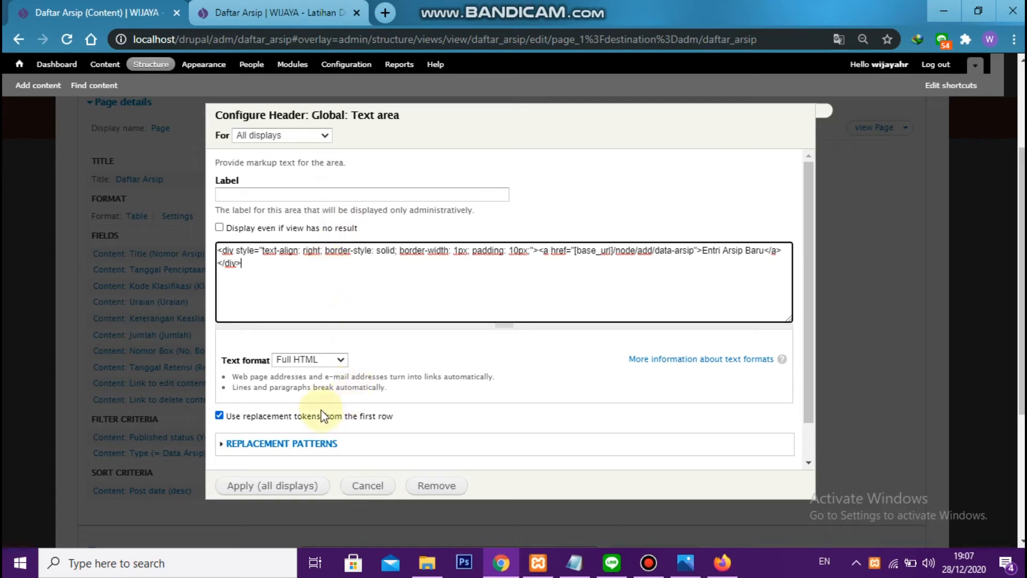
scroll(323, 411, "down", 1)
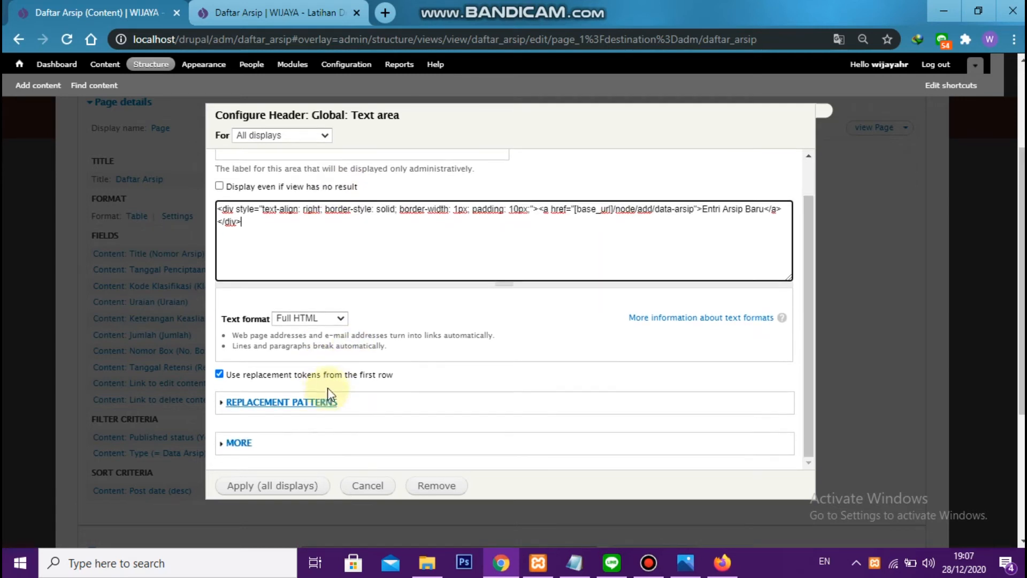
left_click(290, 488)
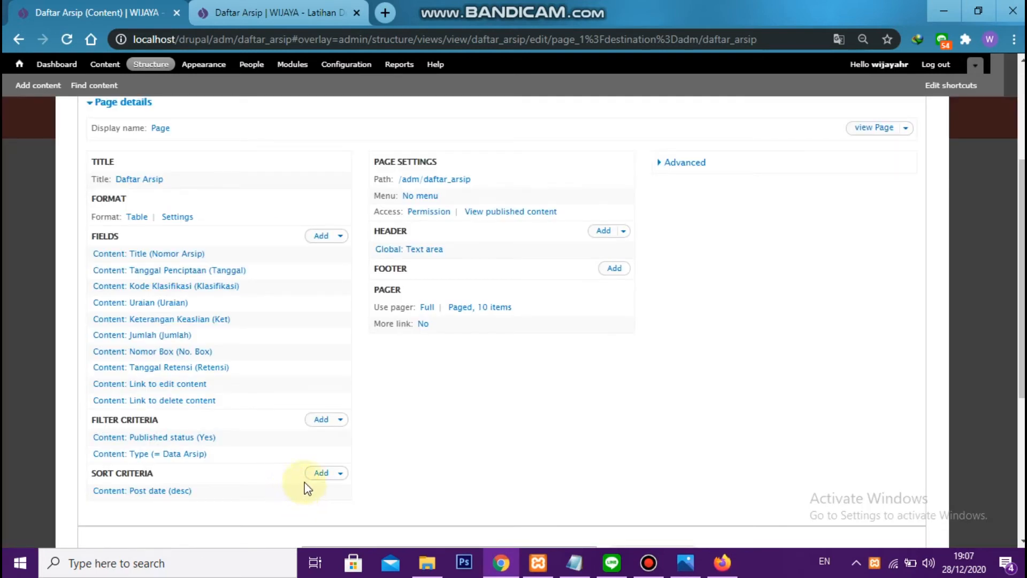
scroll(722, 294, "up", 4)
left_click(838, 218)
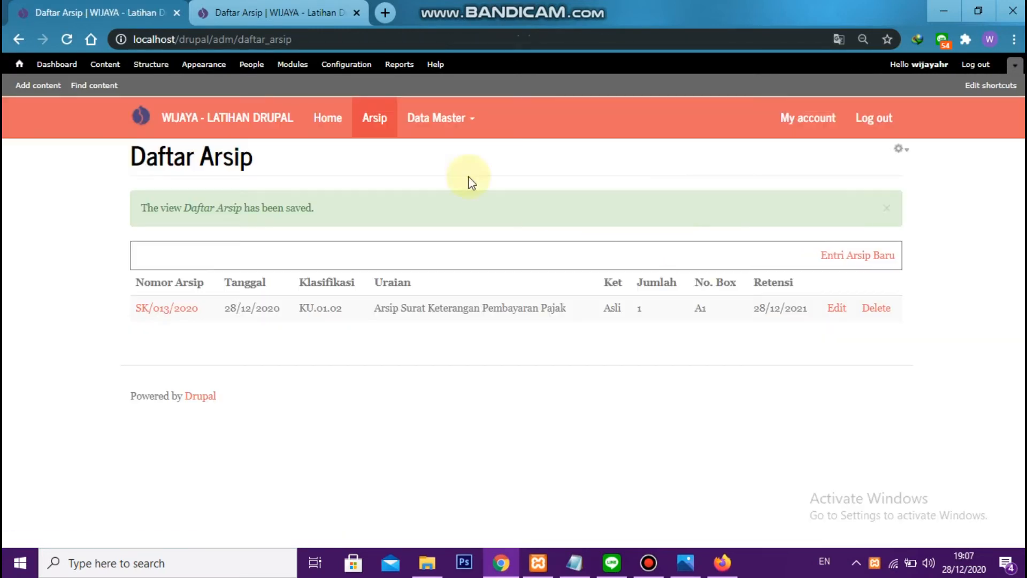
Reopen the Daftar Arsip view for editing and add the Global: Base url field for all displays
left_click(899, 150)
left_click(890, 169)
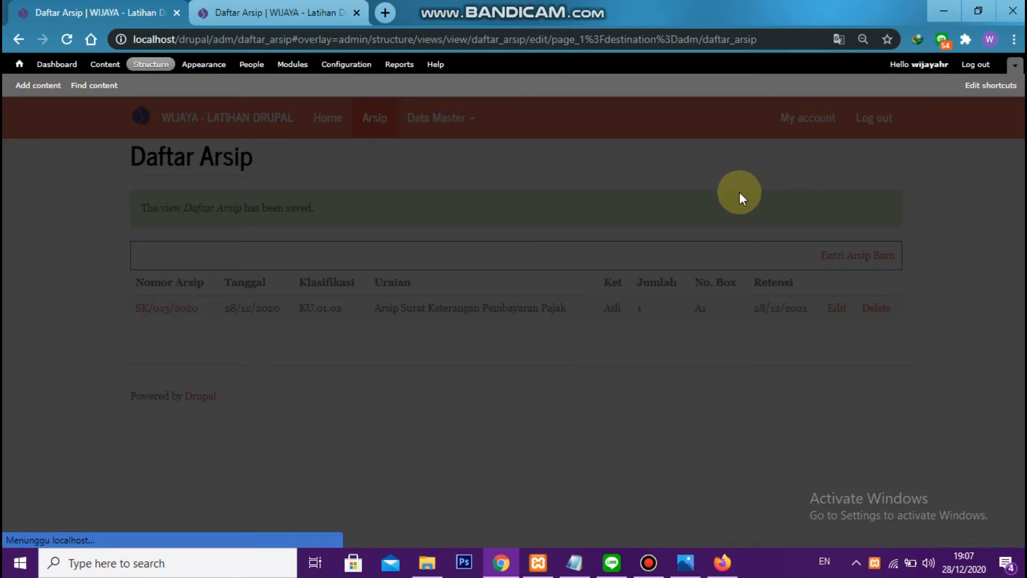
scroll(271, 309, "down", 3)
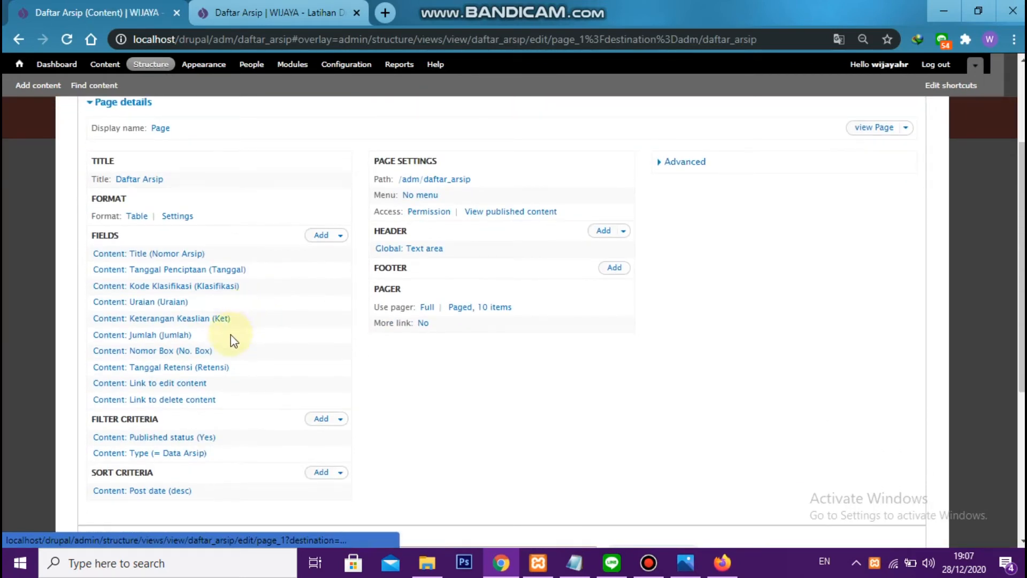
left_click(317, 234)
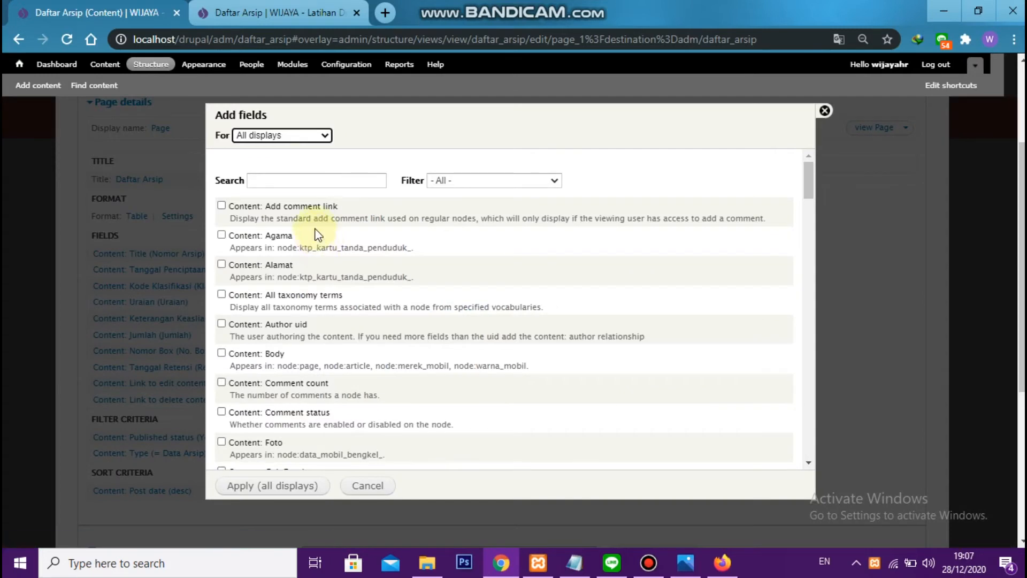
left_click(321, 181)
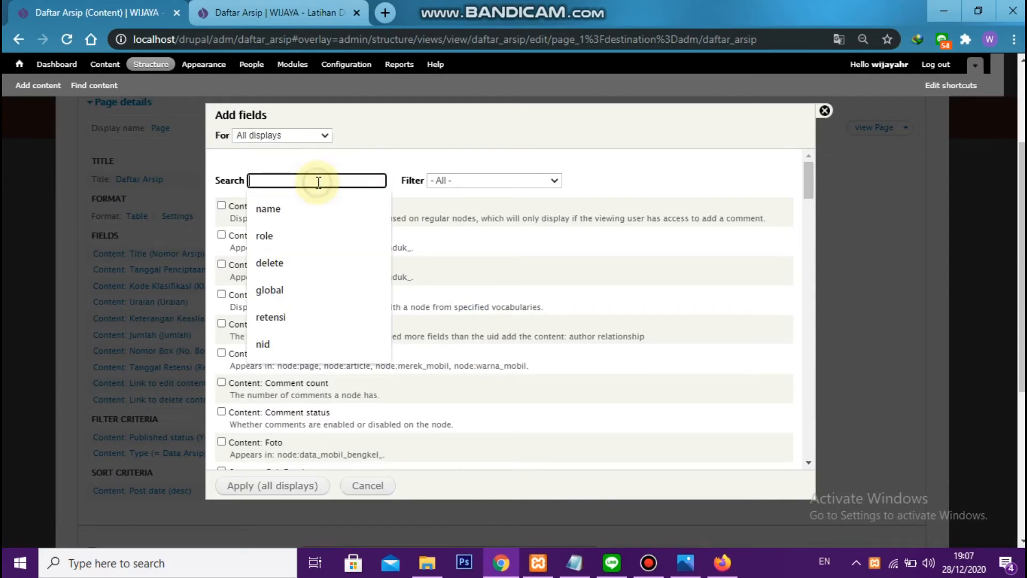
type("base")
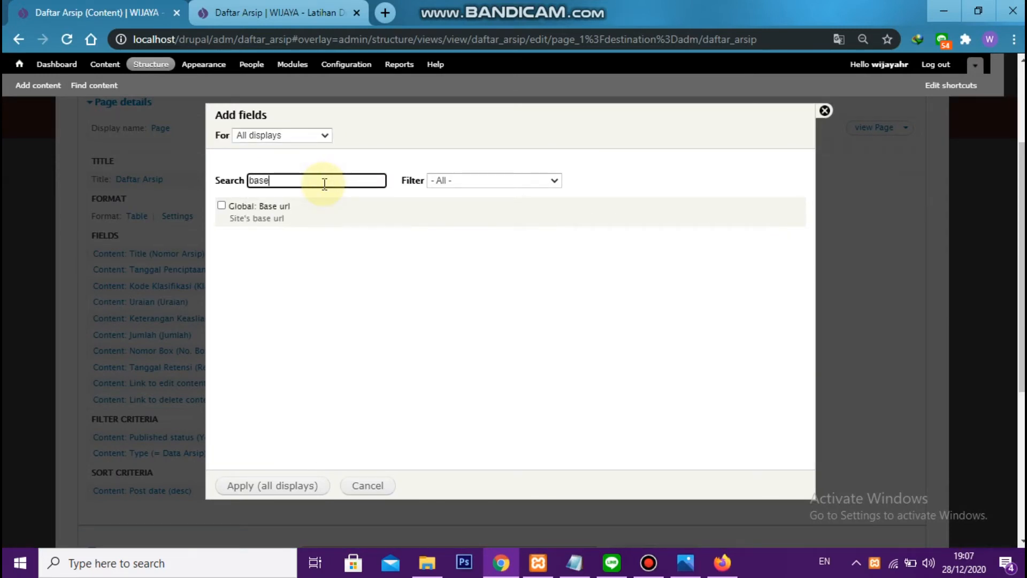
left_click(275, 208)
left_click(300, 486)
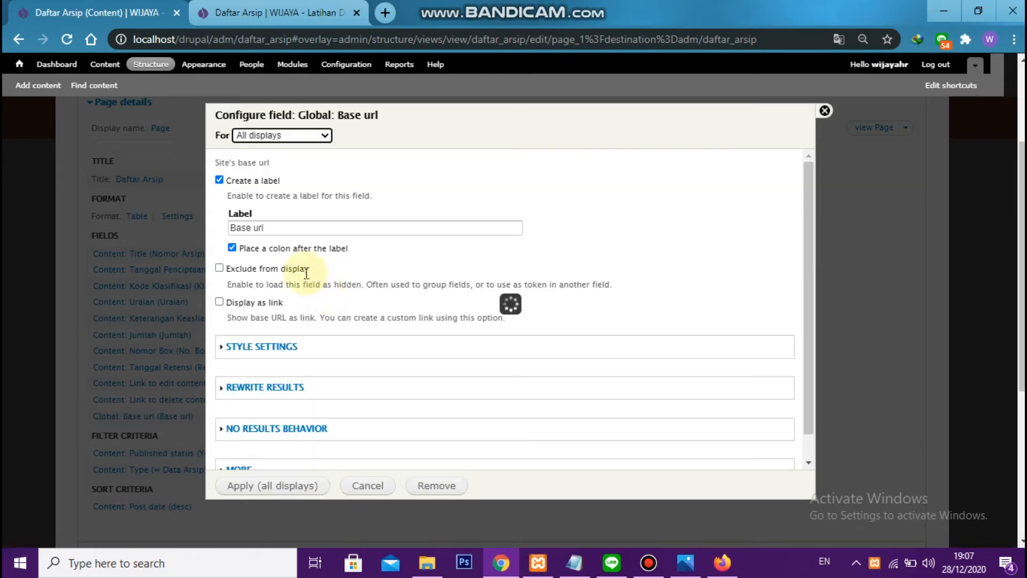
Turn off the Base url field's label, exclude it from display, apply the settings and save the view
left_click(261, 183)
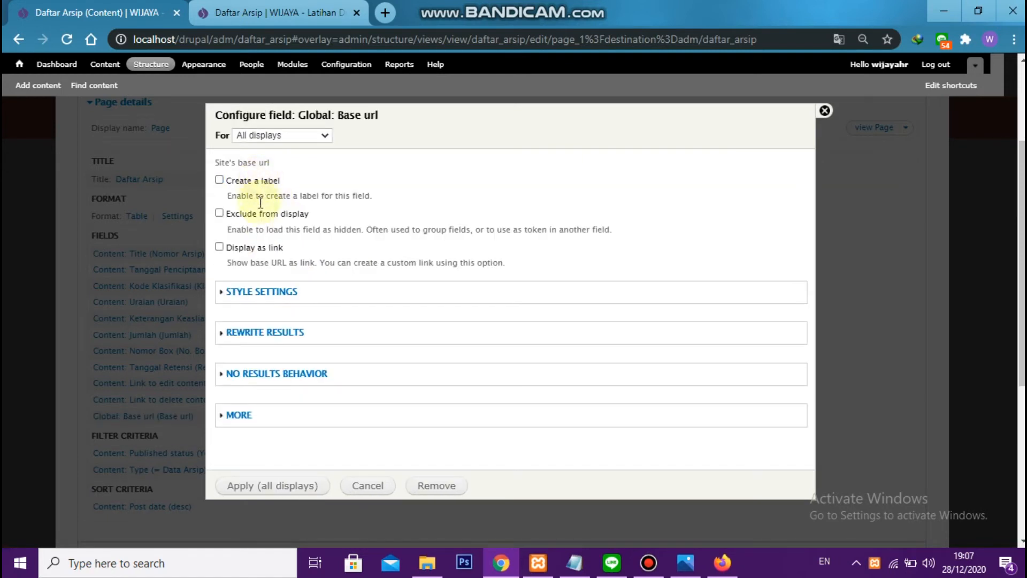
left_click(255, 216)
left_click(270, 487)
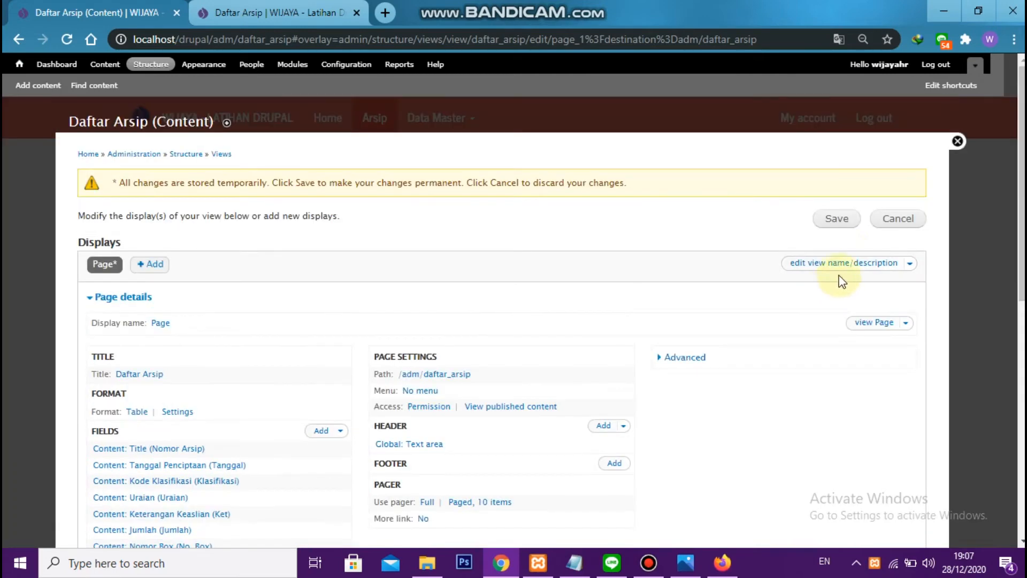
left_click(836, 218)
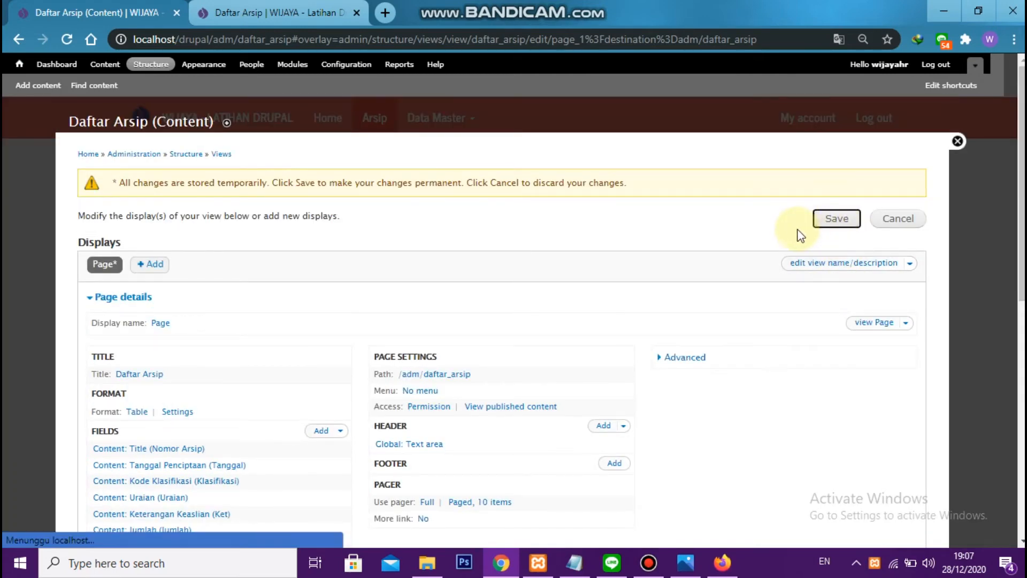
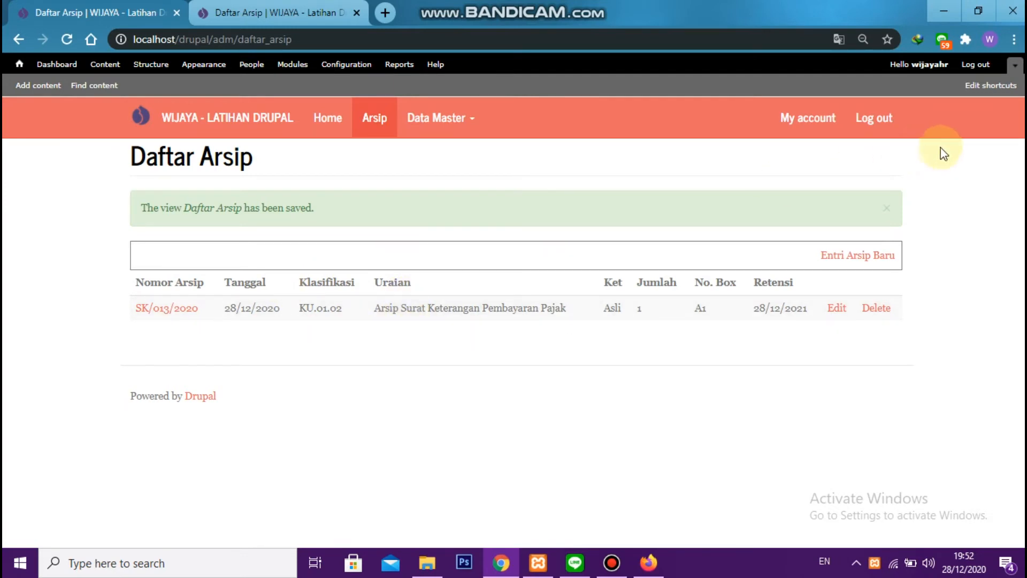
Reopen the Daftar Arsip view for editing and add the Content: Title filter criterion for all displays
left_click(900, 149)
left_click(896, 162)
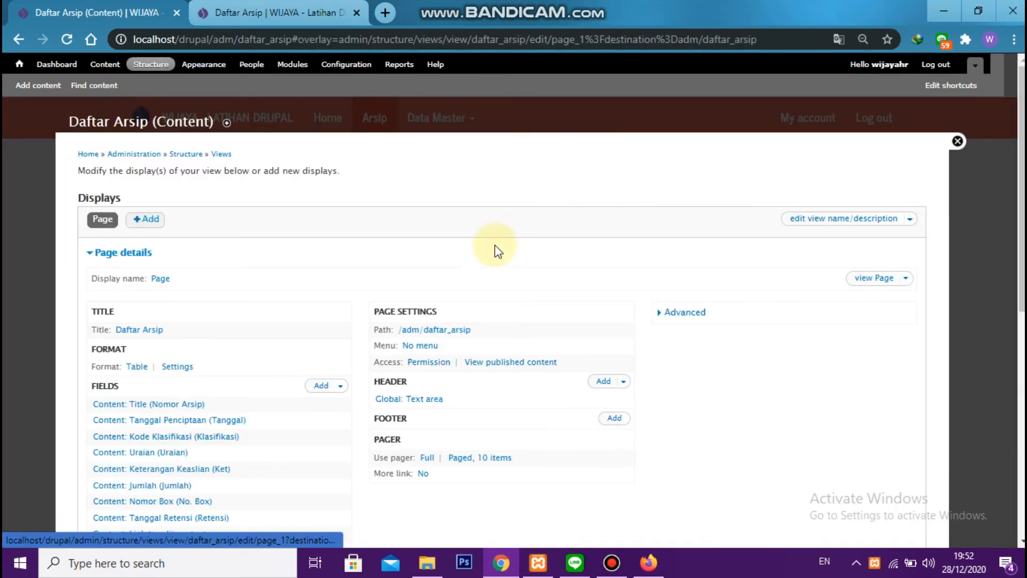
scroll(489, 251, "down", 4)
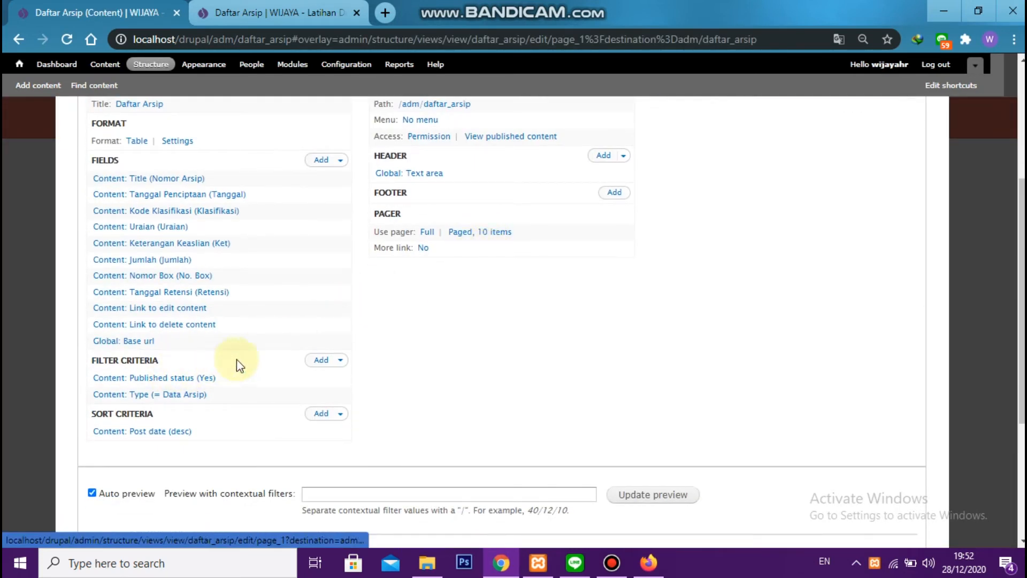
left_click(320, 360)
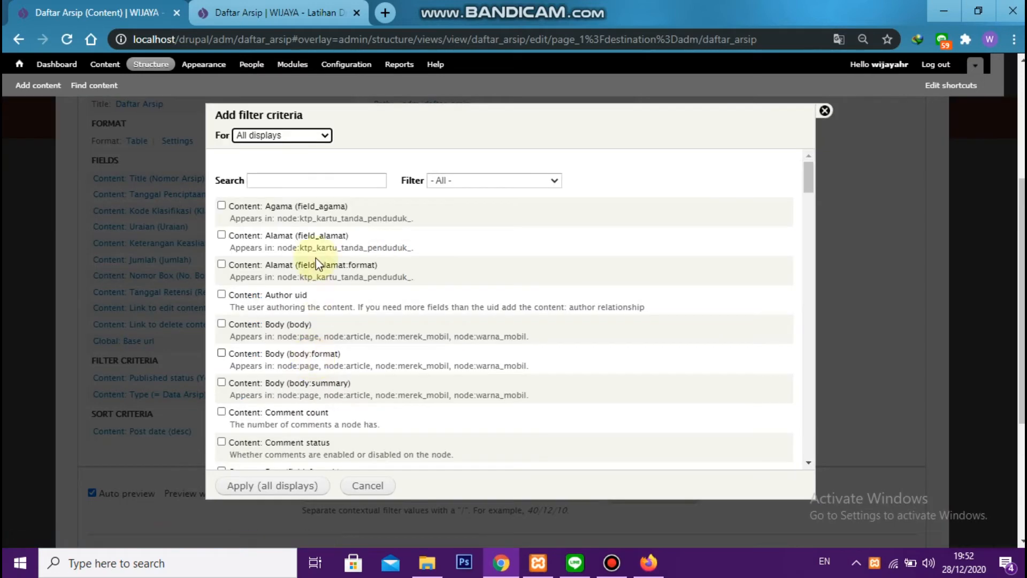
left_click(319, 180)
type("titl")
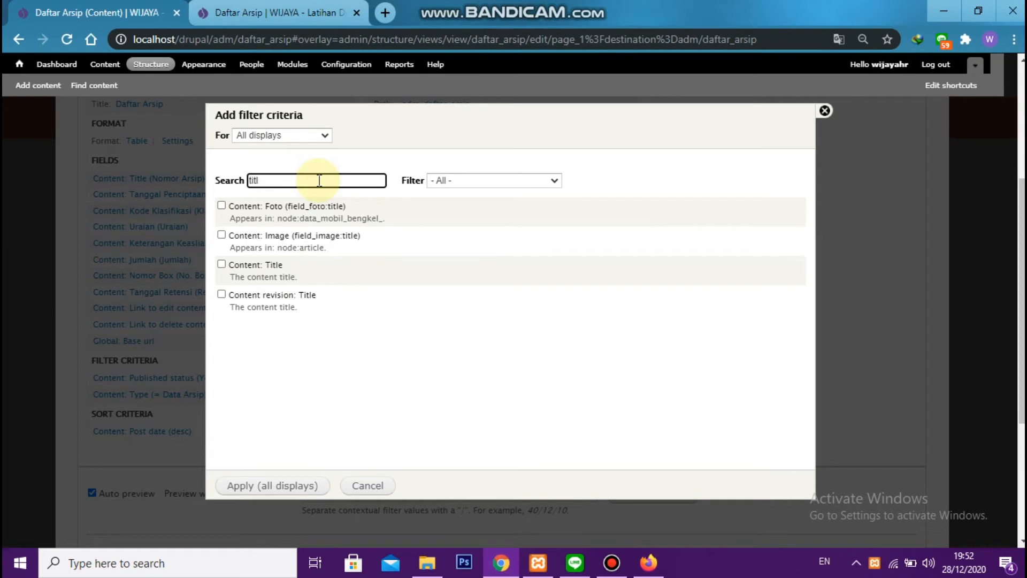
left_click(256, 263)
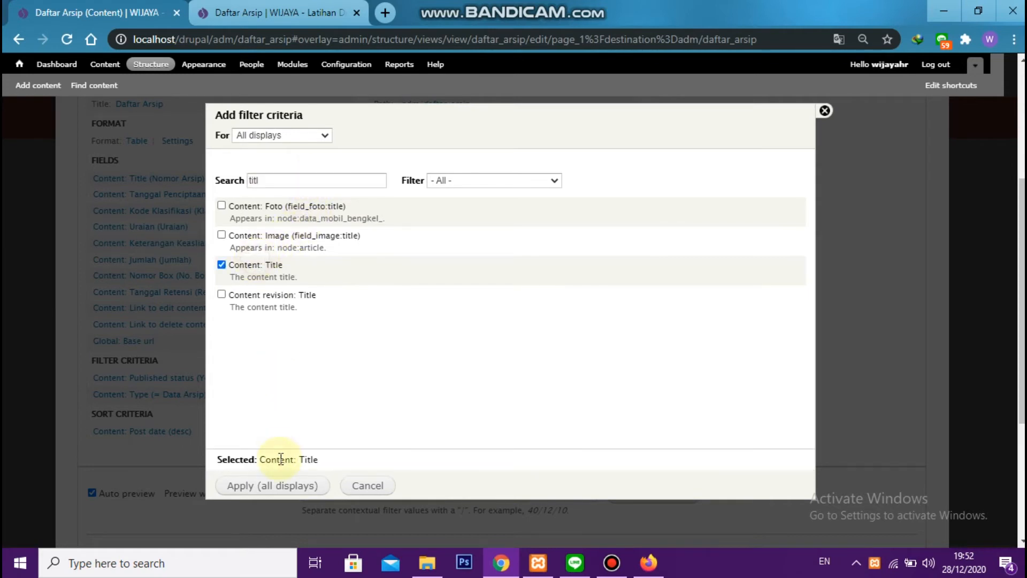
left_click(277, 486)
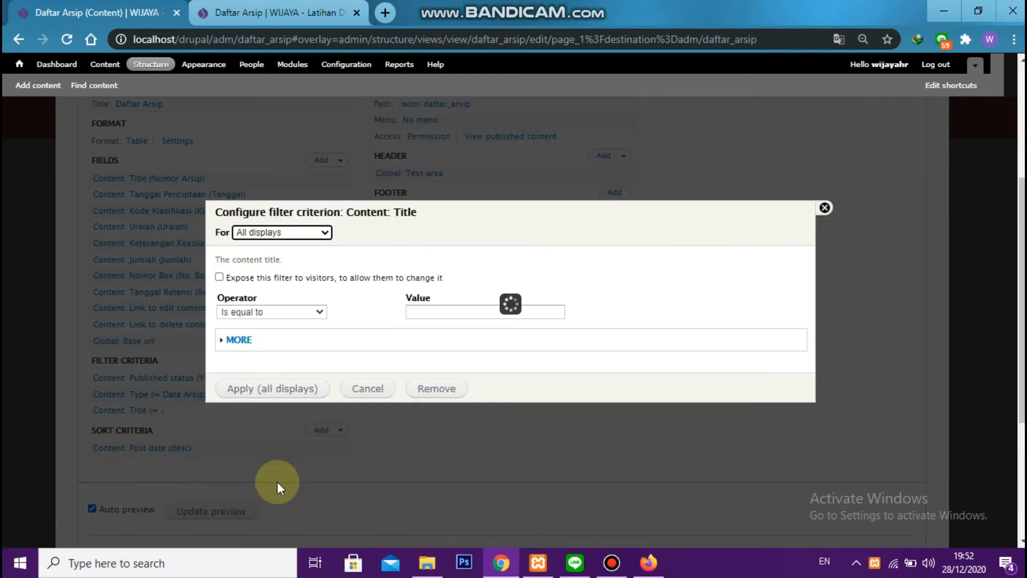
Expose the Title filter to visitors with label "No. Arsip" and operator Contains, apply it and save the view
left_click(260, 277)
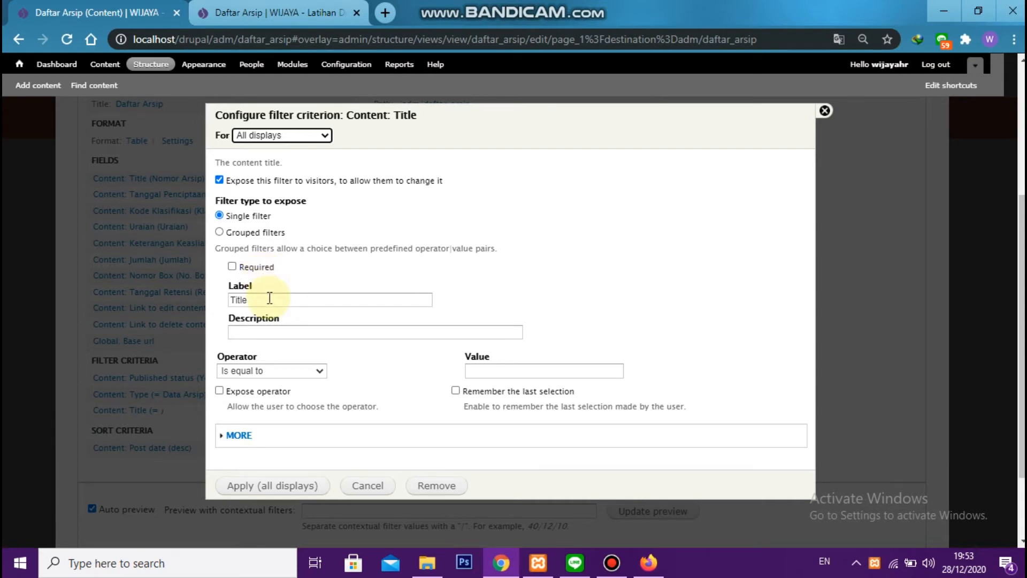
double_click(270, 298)
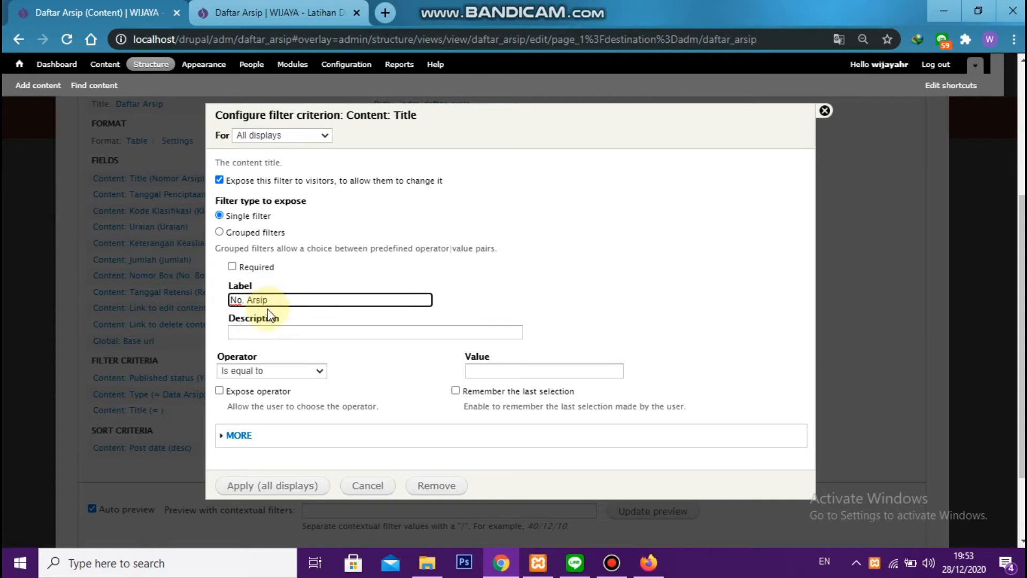
left_click(286, 371)
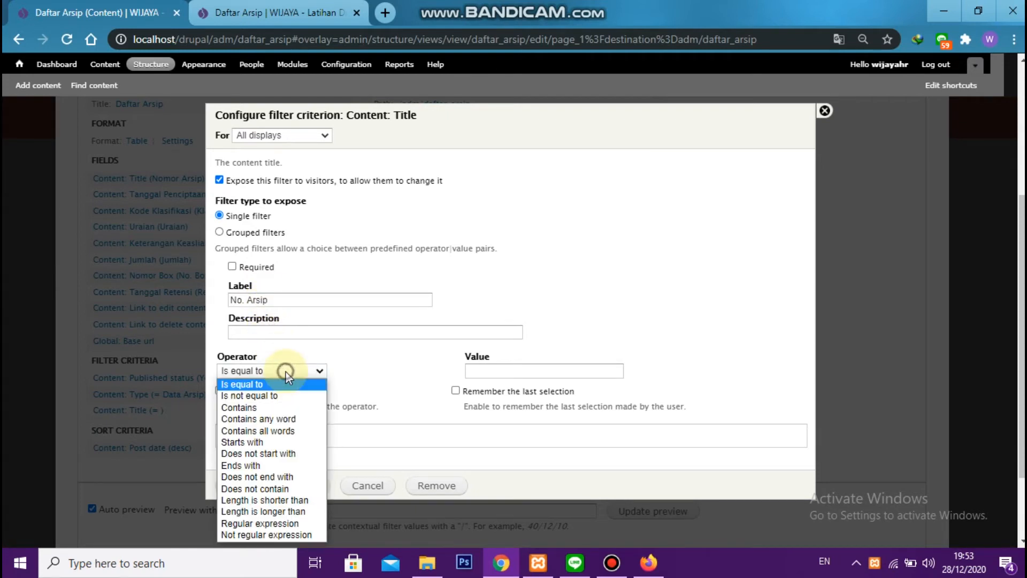
left_click(287, 408)
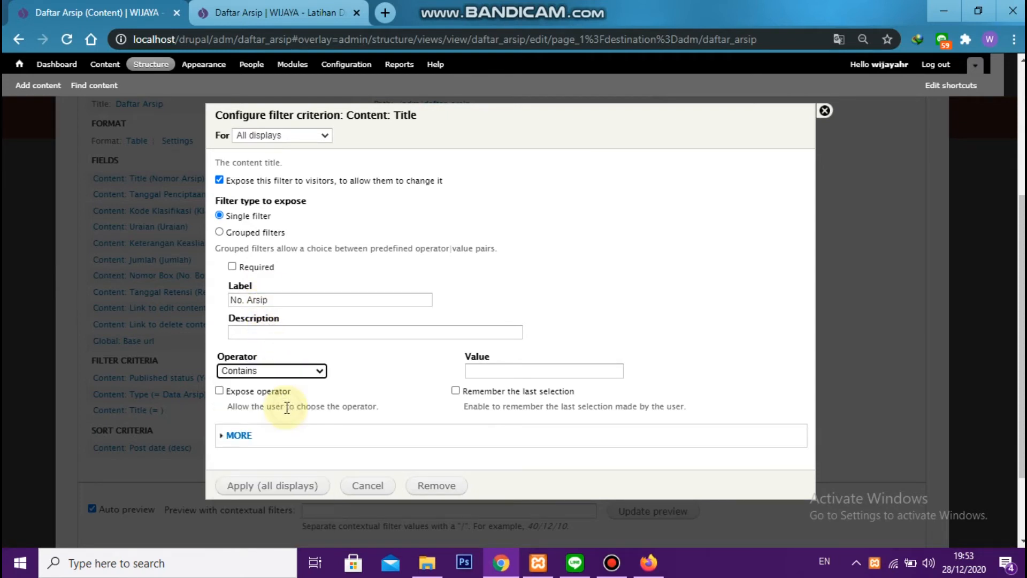
left_click(274, 486)
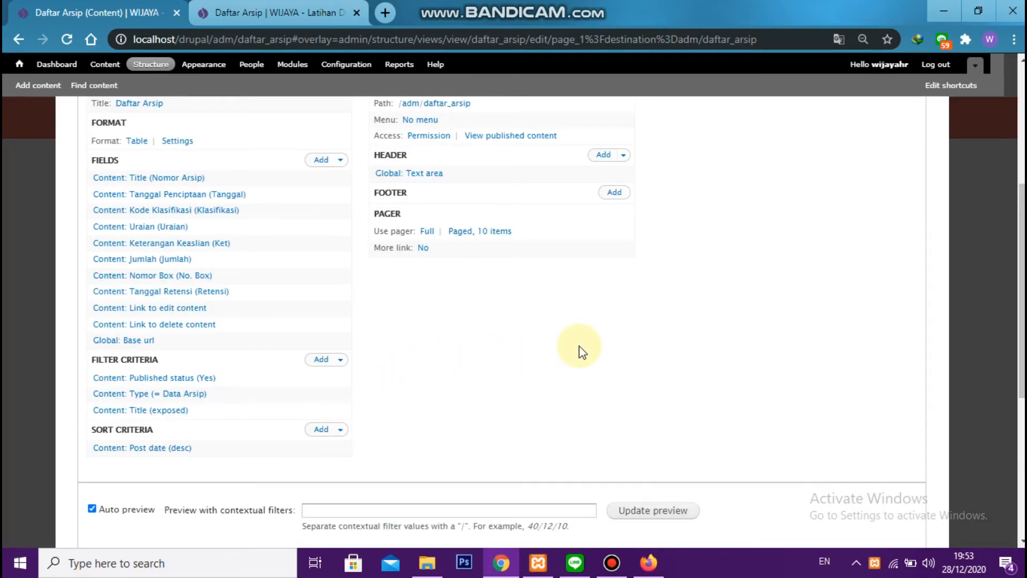
scroll(582, 351, "up", 5)
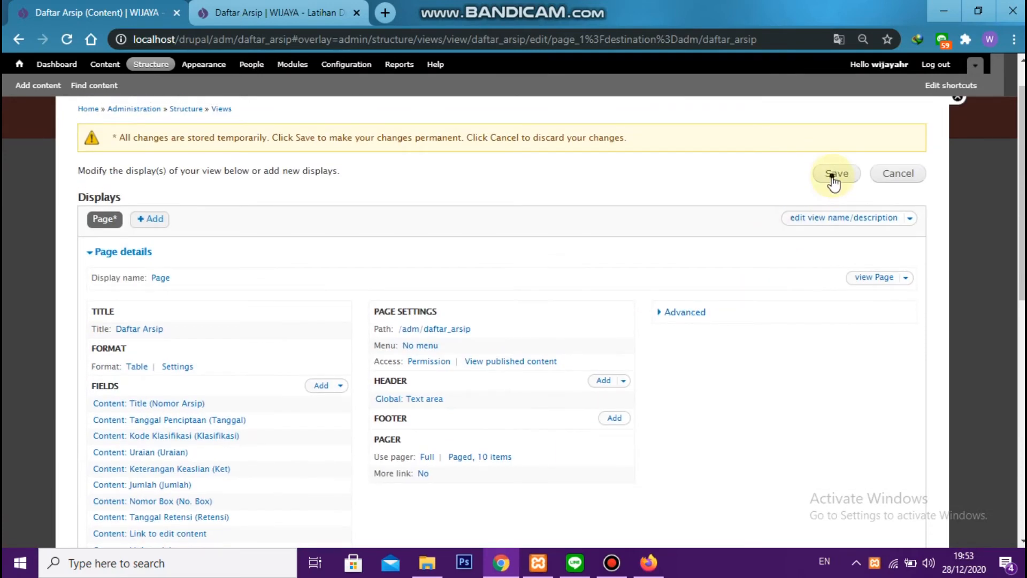
left_click(835, 174)
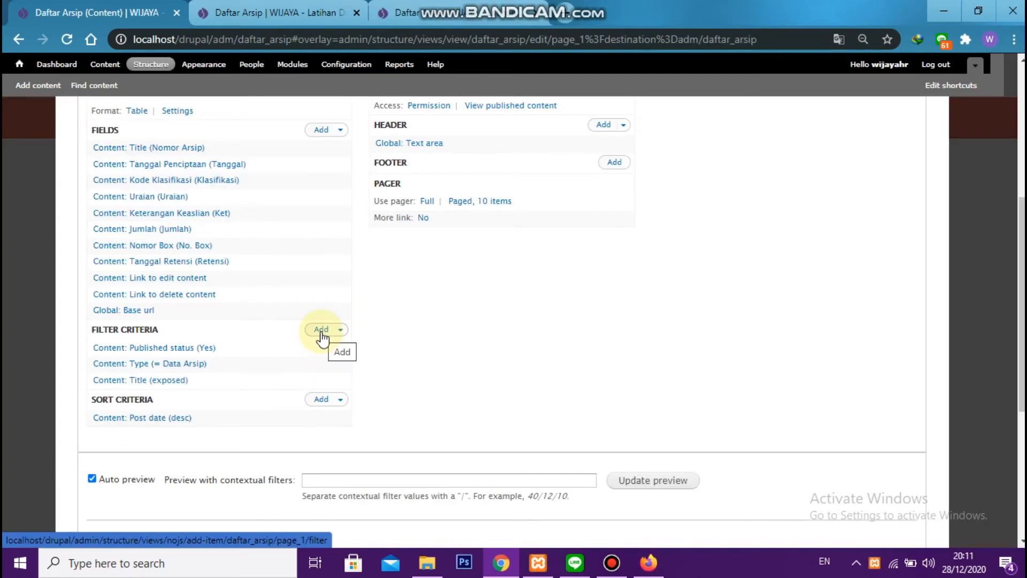
Add the Content: Tanggal Penciptaan and Content: Tanggal Retensi filter criteria for all displays
left_click(321, 331)
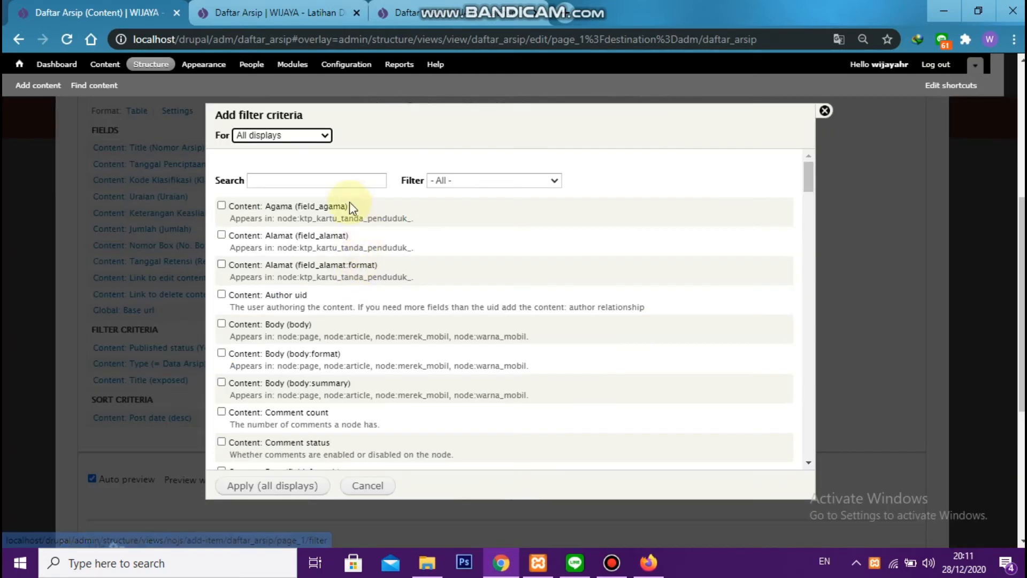
left_click(335, 179)
type("tanggal")
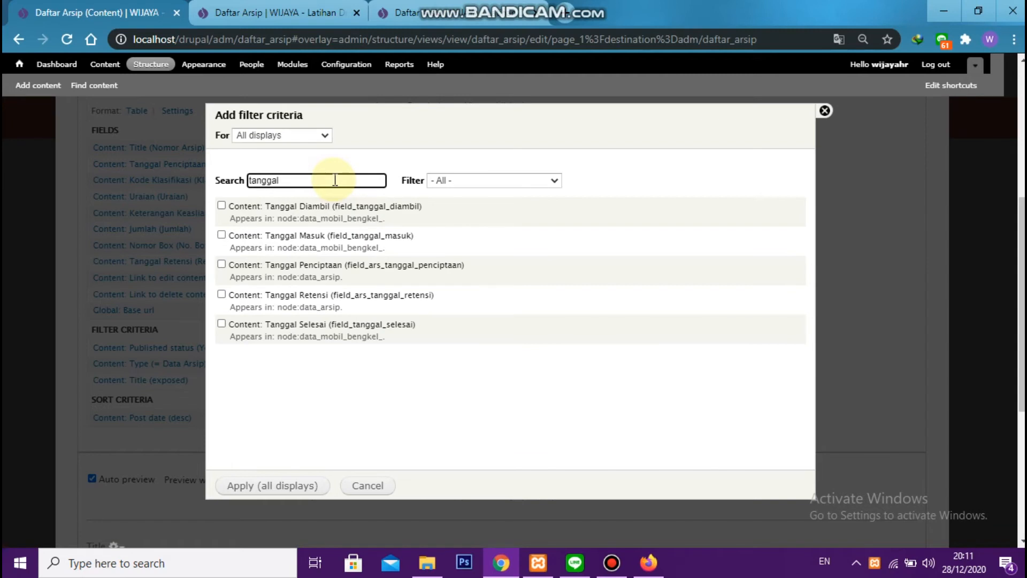
left_click(309, 268)
left_click(284, 296)
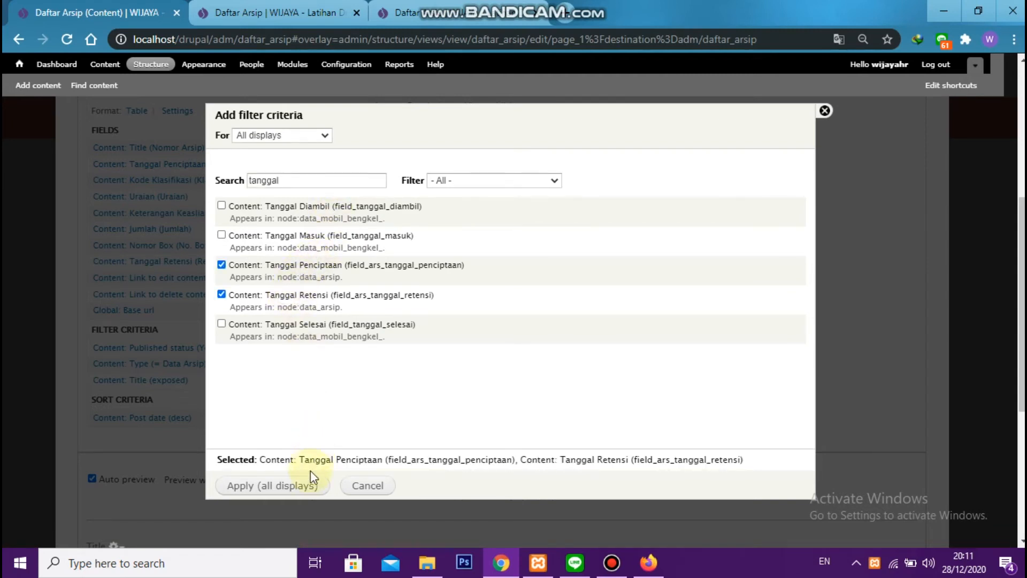
left_click(301, 487)
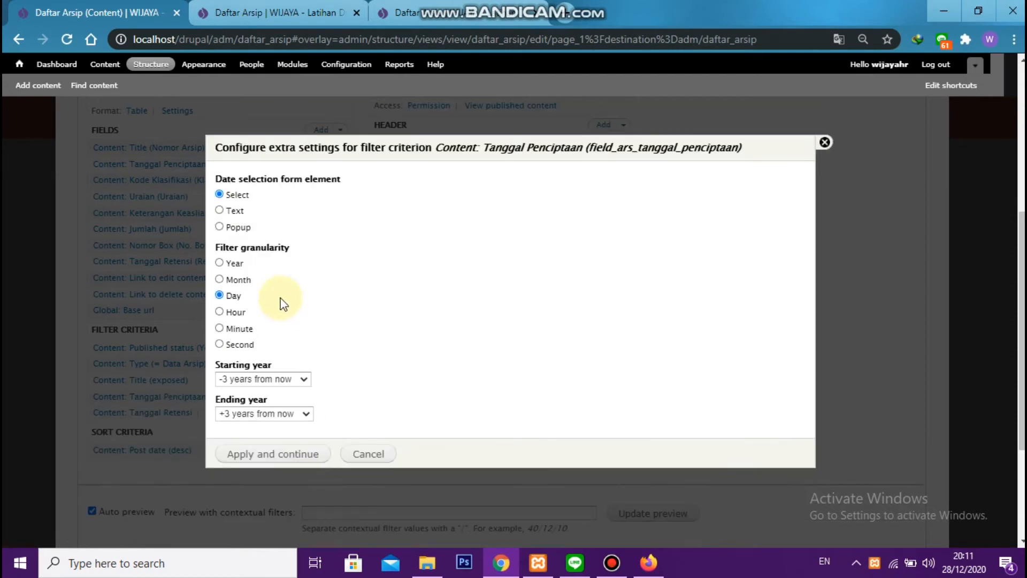
Configure the Tanggal Penciptaan filter with Popup date selection, a custom starting year of -50 and an ending year of +0 years from now
left_click(242, 227)
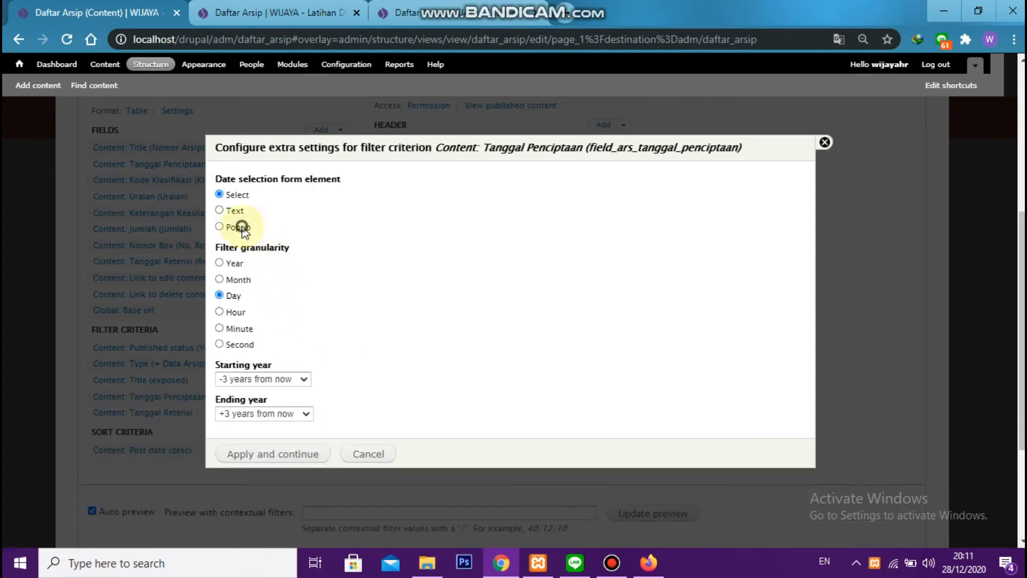
left_click(267, 379)
left_click(271, 519)
left_click(334, 381)
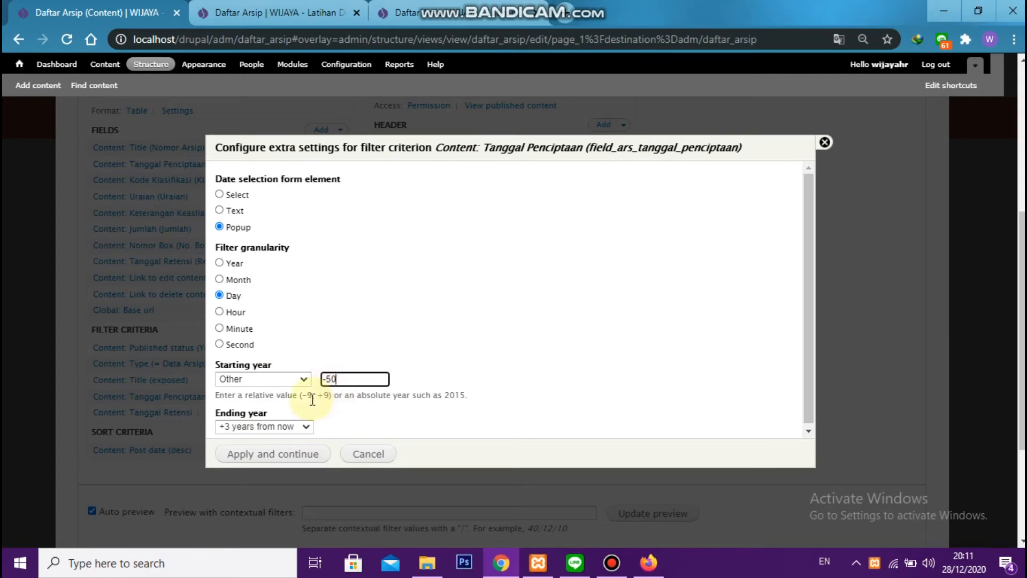
left_click(270, 427)
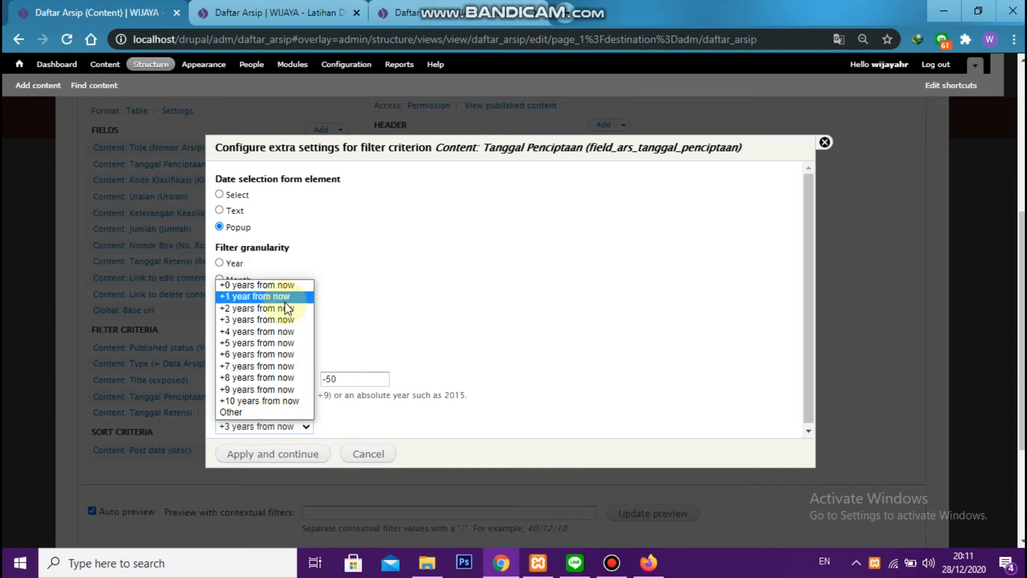
left_click(285, 286)
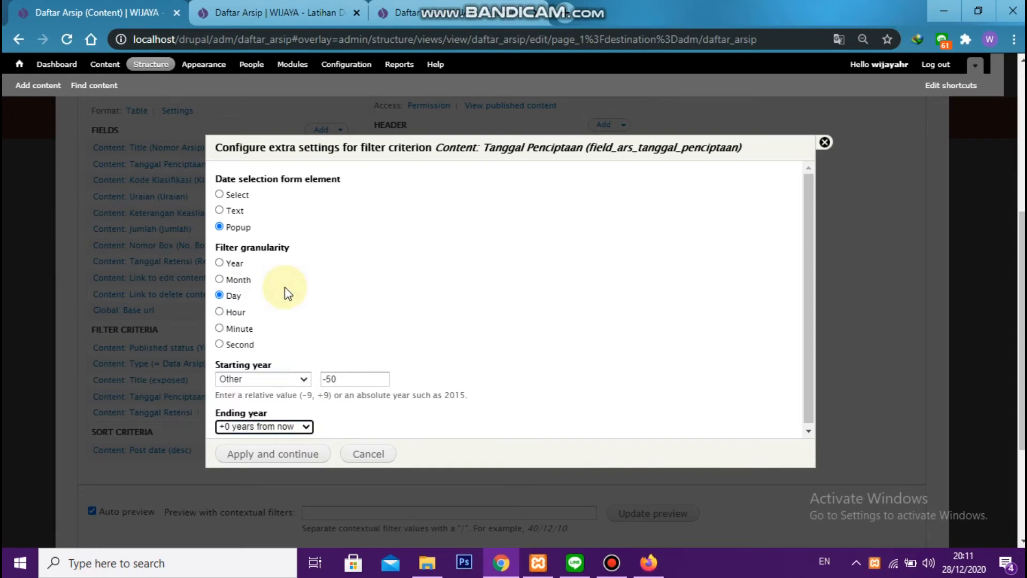
left_click(301, 458)
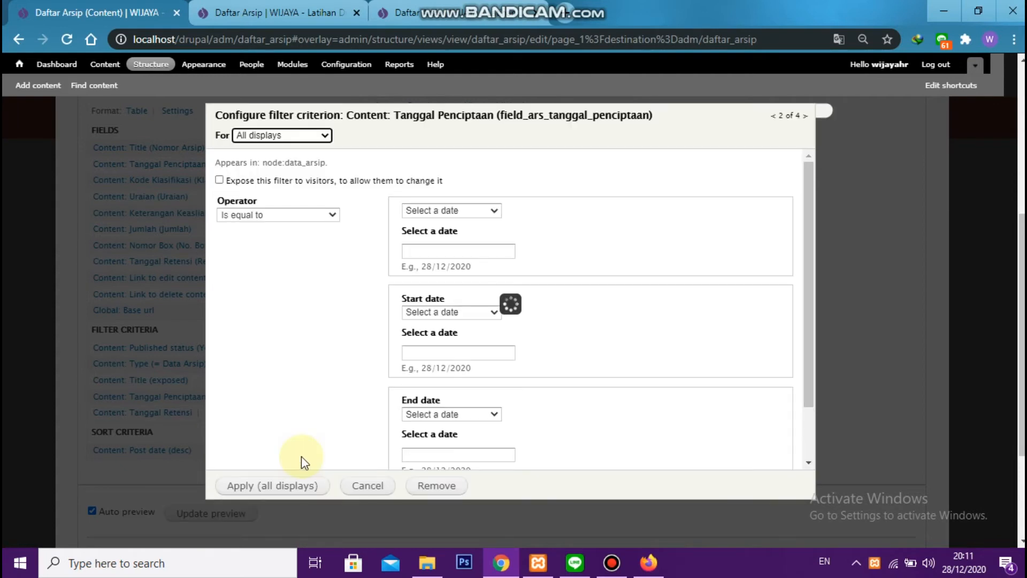
Expose the Tanggal Penciptaan filter to visitors with label "Tanggal" and operator Is between, and apply it to all displays
left_click(276, 182)
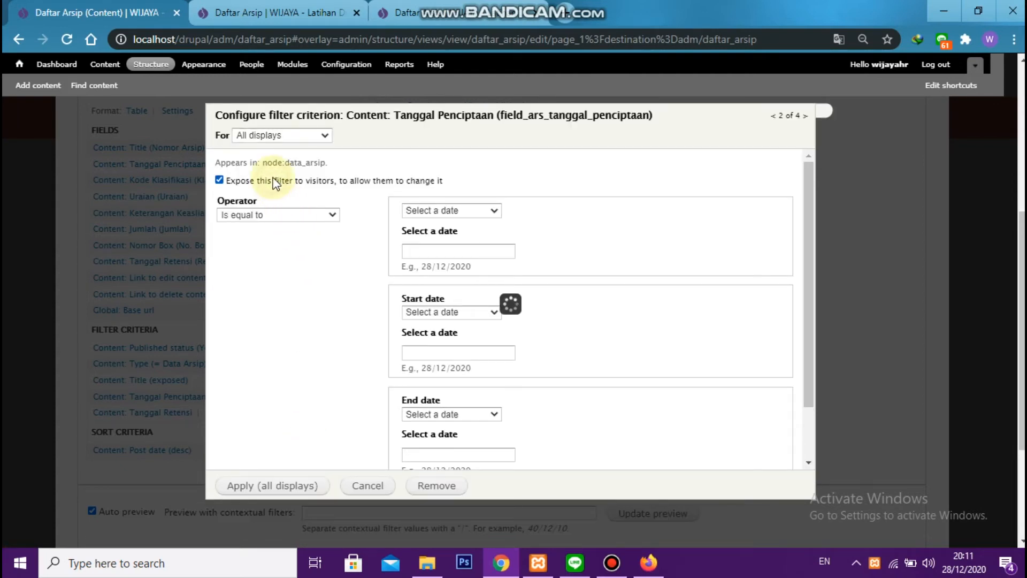
left_click_drag(312, 300, 506, 305)
key("BackSpace")
key("BackSpace")
key("BackSpace")
key("BackSpace")
key("BackSpace")
key("BackSpace")
key("BackSpace")
key("BackSpace")
key("BackSpace")
key("BackSpace")
key("BackSpace")
key("BackSpace")
key("BackSpace")
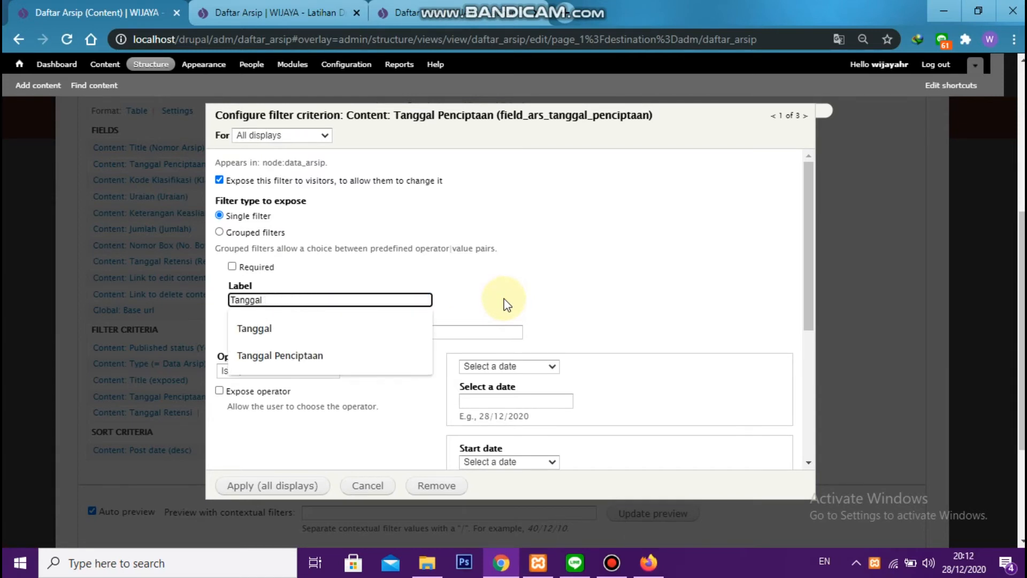
left_click(507, 305)
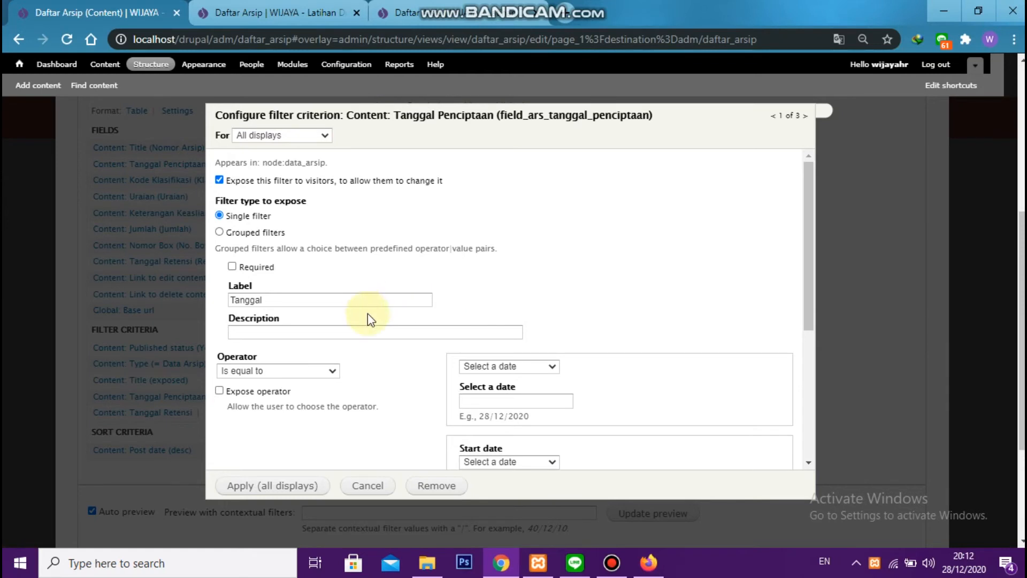
left_click(324, 374)
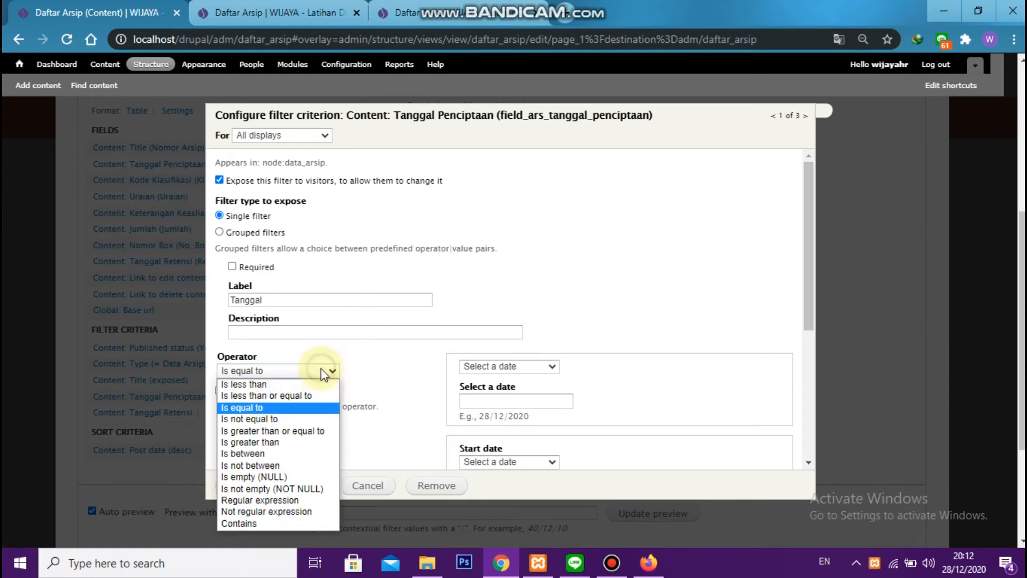
left_click(301, 455)
scroll(433, 373, "down", 5)
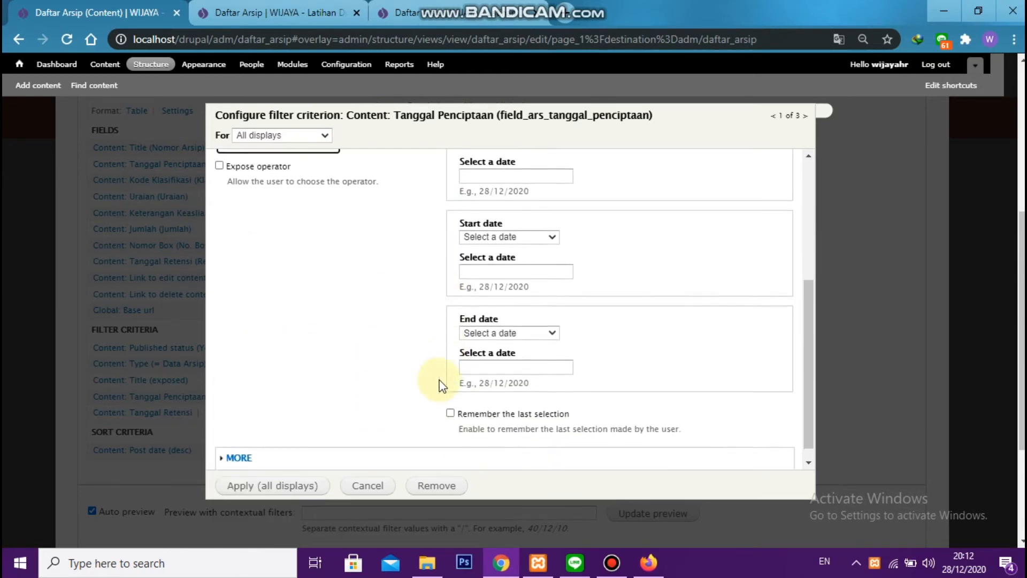
left_click(295, 487)
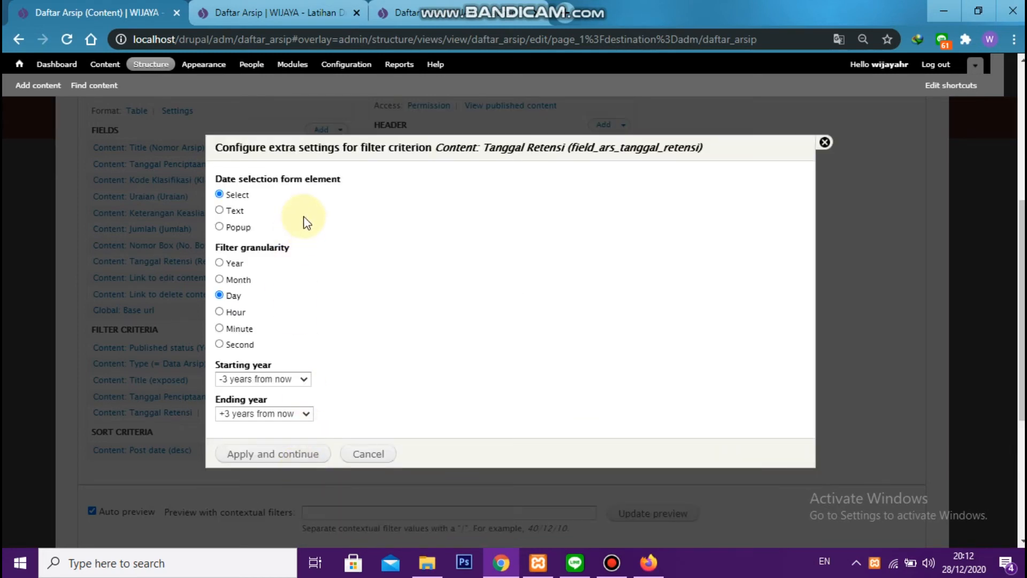
Configure the Tanggal Retensi filter with Popup date selection, a custom starting year of -50 and a custom positive relative ending year
left_click(240, 226)
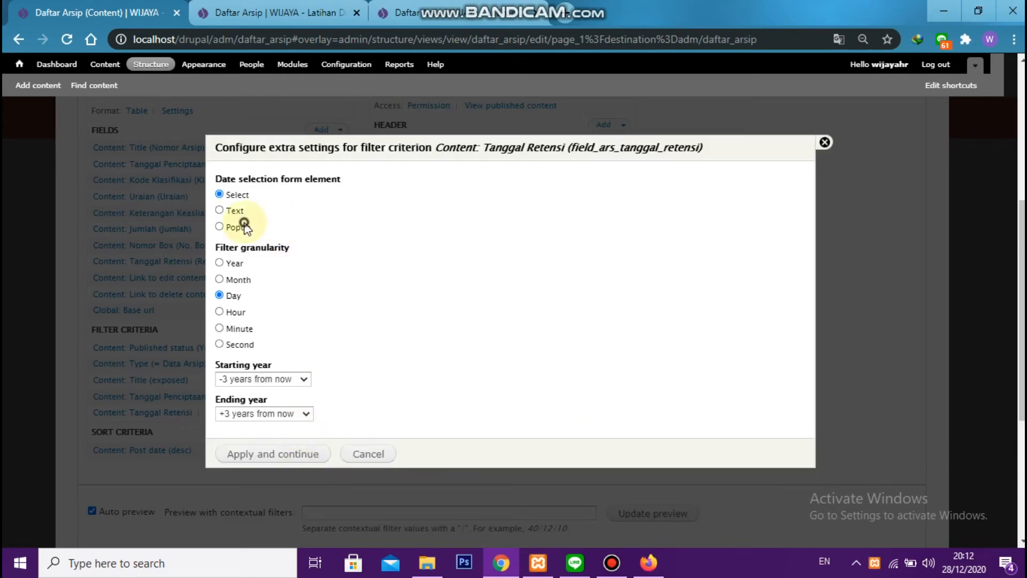
left_click(255, 377)
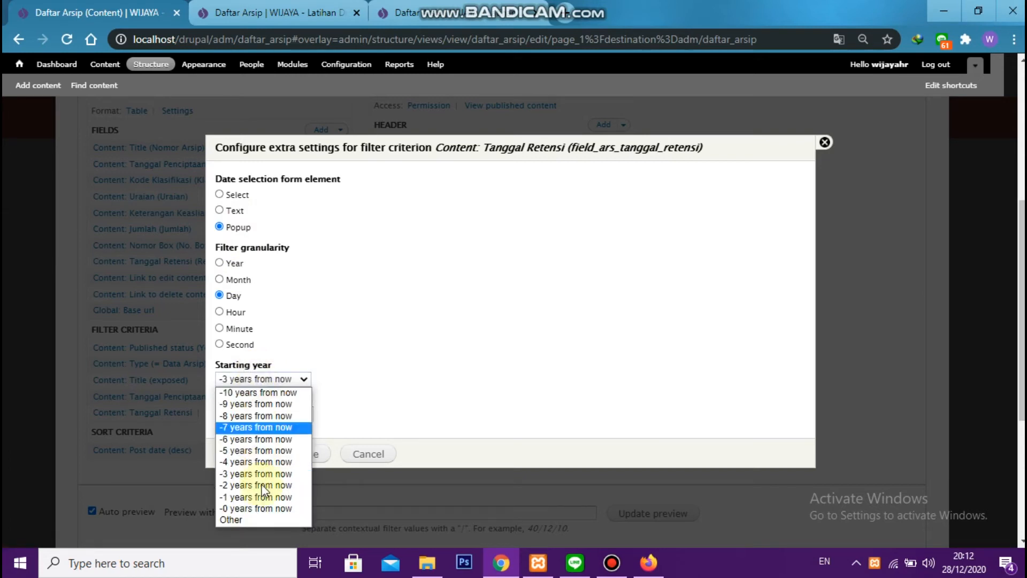
left_click(262, 517)
left_click(345, 380)
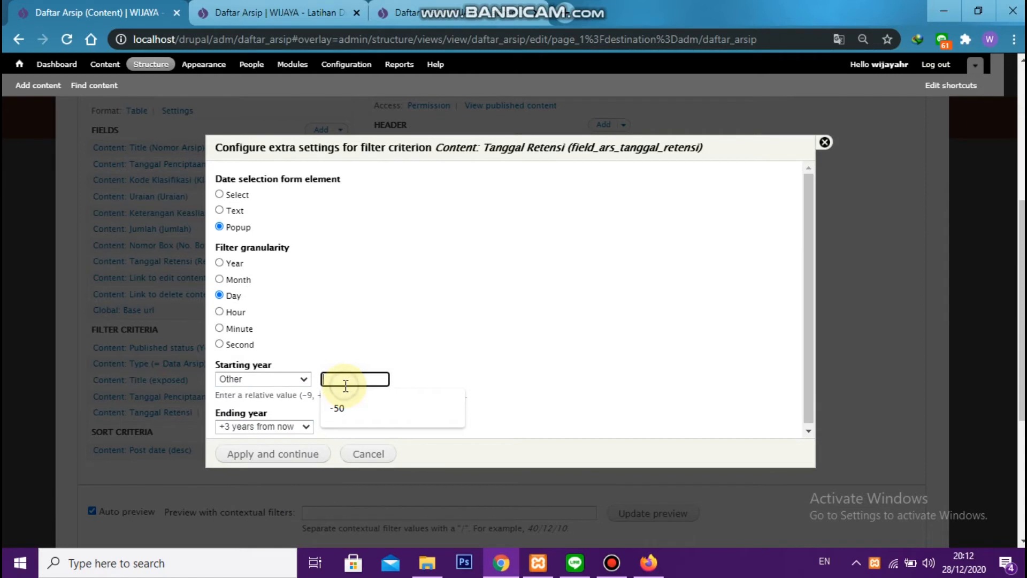
left_click(355, 405)
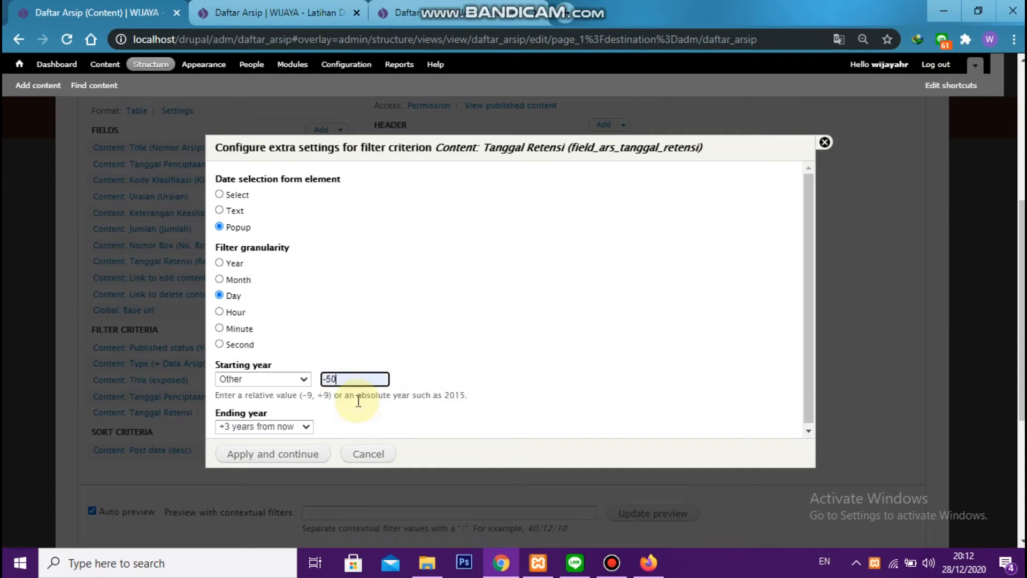
left_click(267, 426)
left_click(263, 413)
left_click(365, 427)
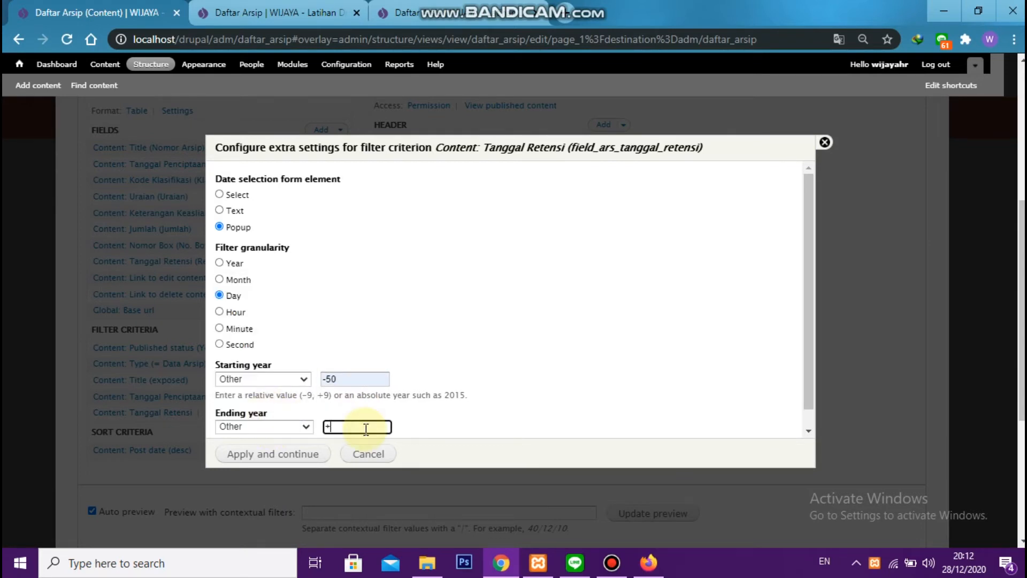
left_click(298, 453)
Expose the Tanggal Retensi filter to visitors and shorten its label to "Retensi"
left_click(273, 180)
left_click(263, 299)
double_click(260, 298)
key("BackSpace")
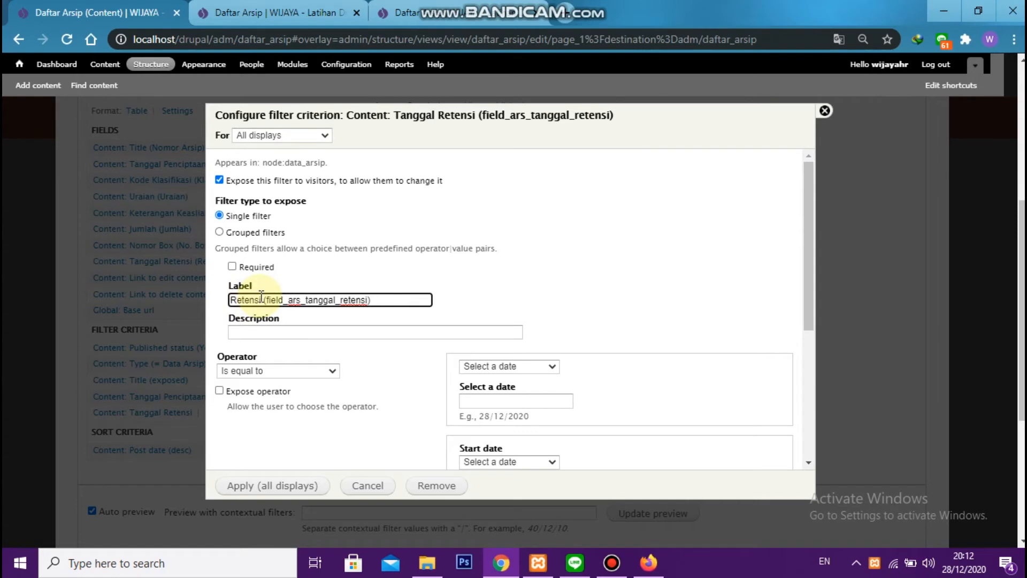
left_click_drag(264, 299, 394, 312)
key("BackSpace")
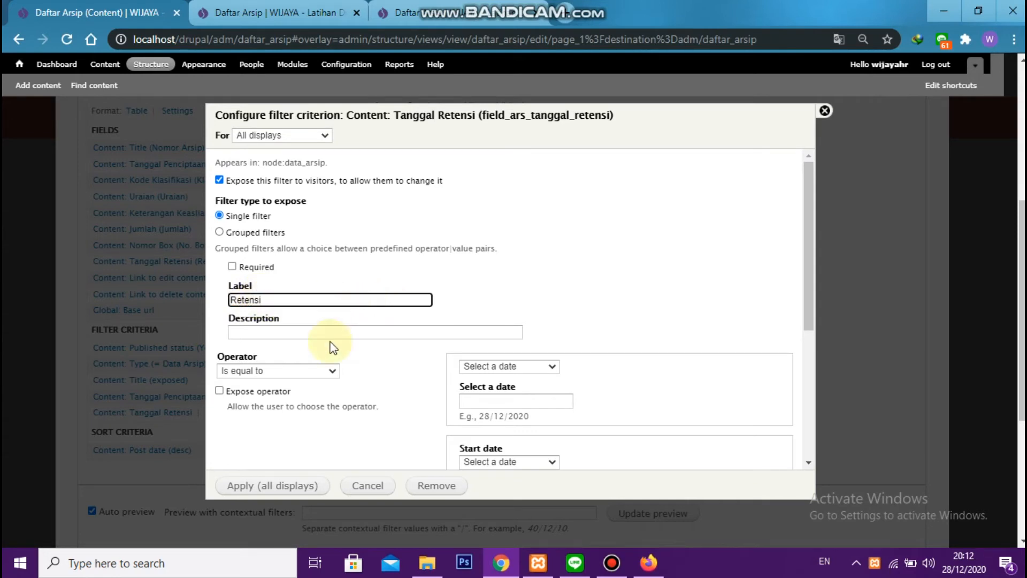
Set the Tanggal Retensi filter's operator to Is between and apply it to all displays
left_click(321, 364)
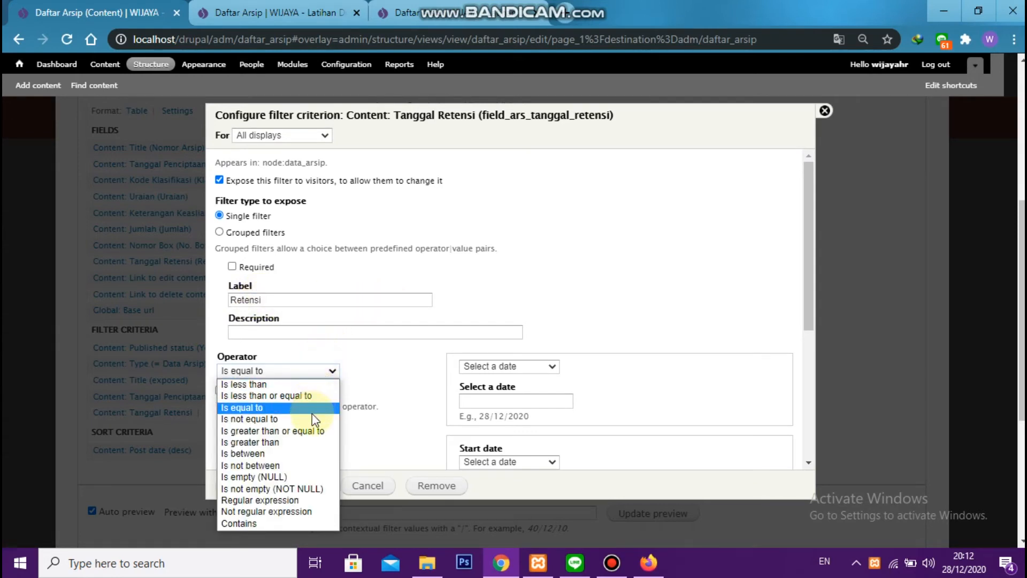
left_click(308, 456)
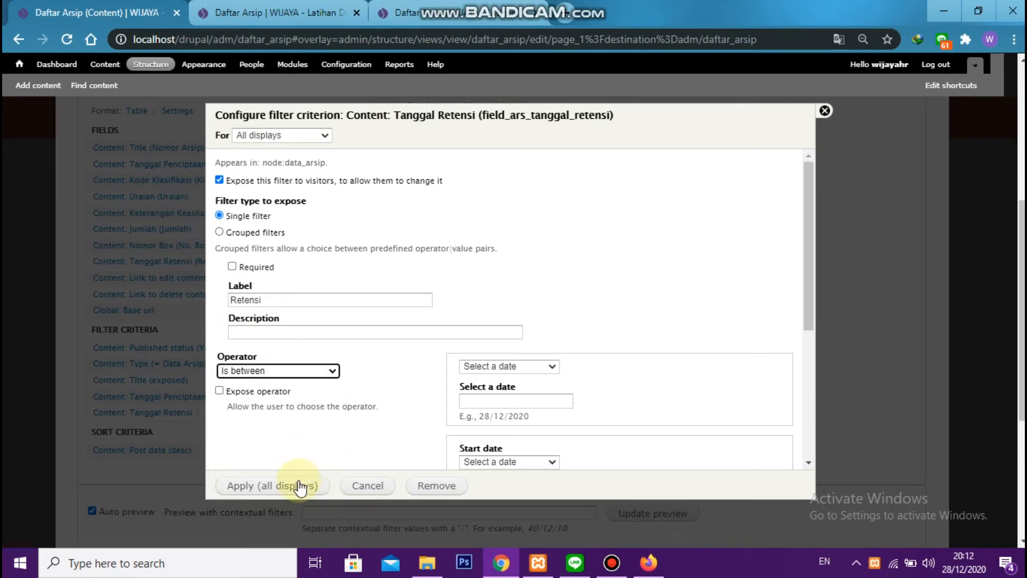
left_click(299, 486)
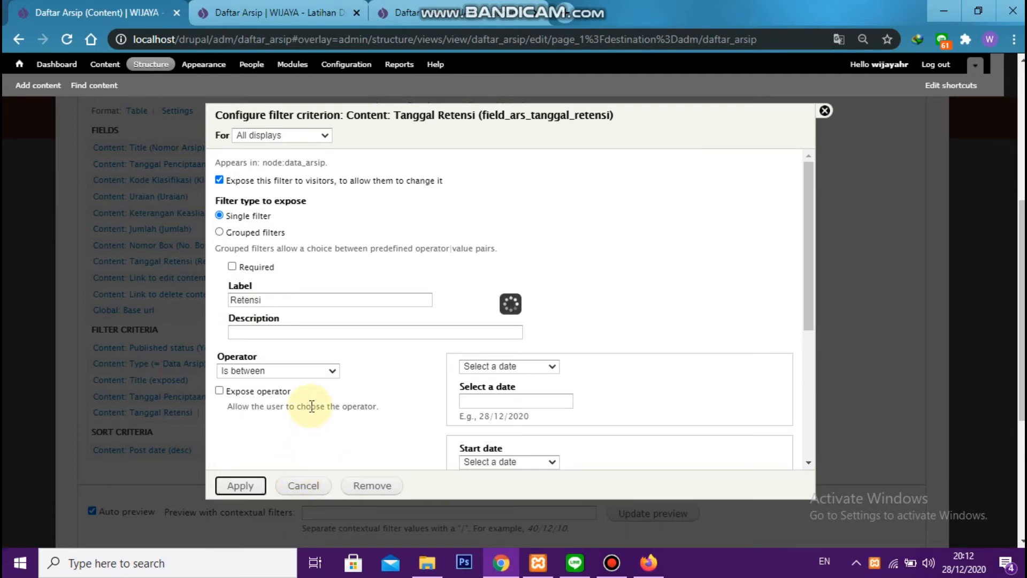
Save the Daftar Arsip view and reload the archive page in the second browser tab
scroll(316, 353, "down", 7)
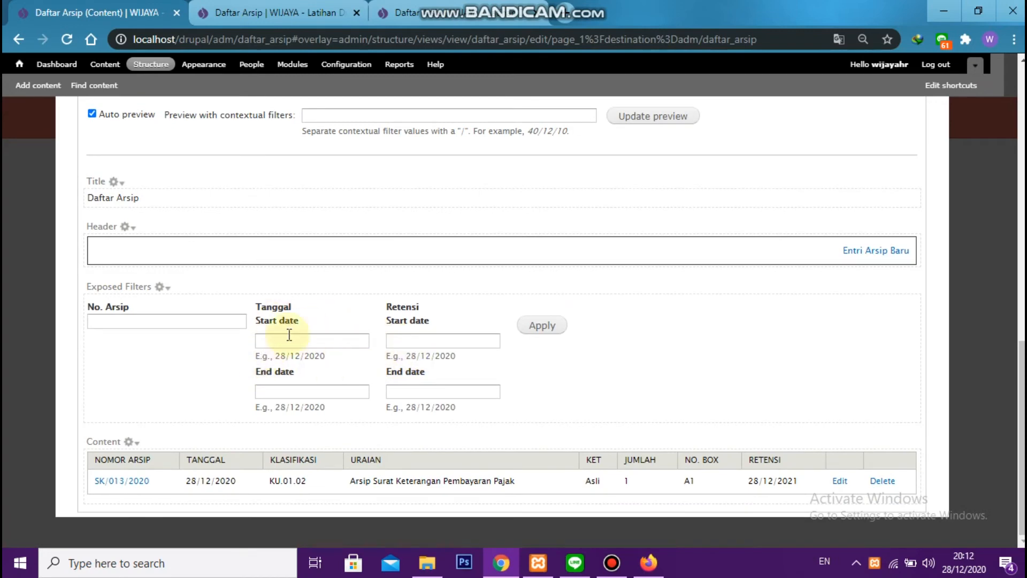
left_click(289, 10)
left_click(72, 37)
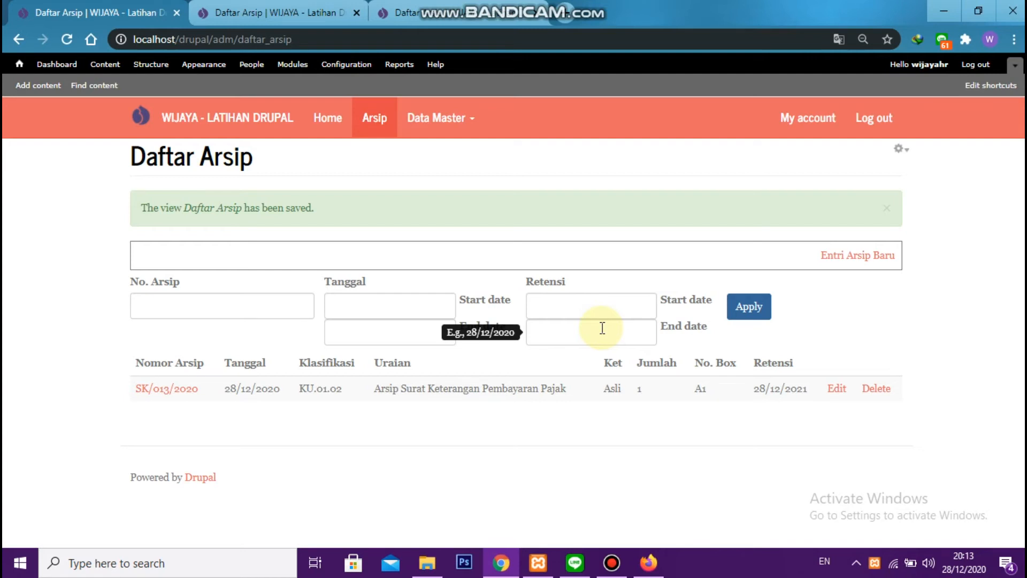
Reopen the Daftar Arsip view for editing and add the Referenced Entity relationship via field_ars_kode_klasifikasi for all displays
left_click(901, 147)
left_click(887, 164)
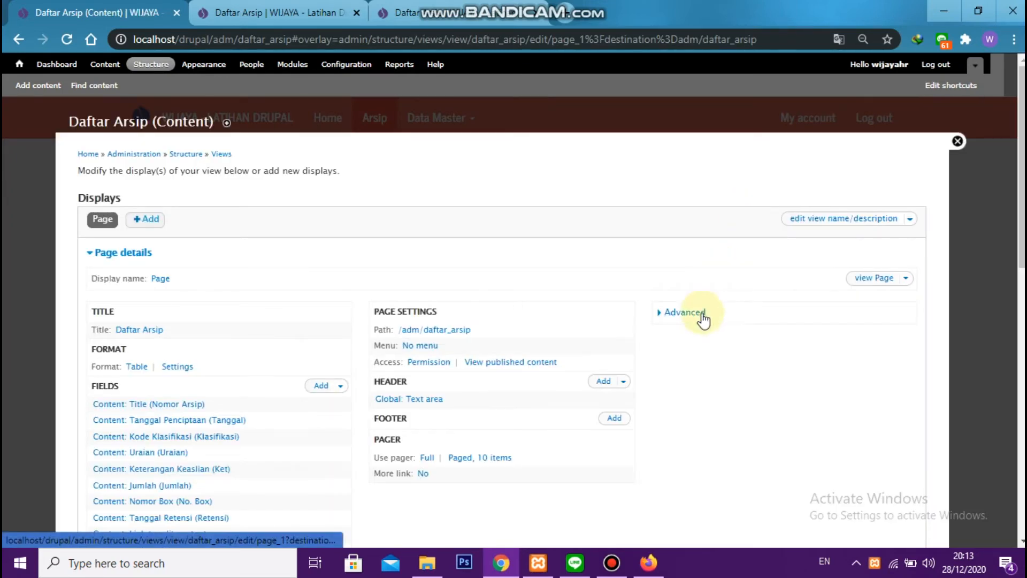
left_click(684, 312)
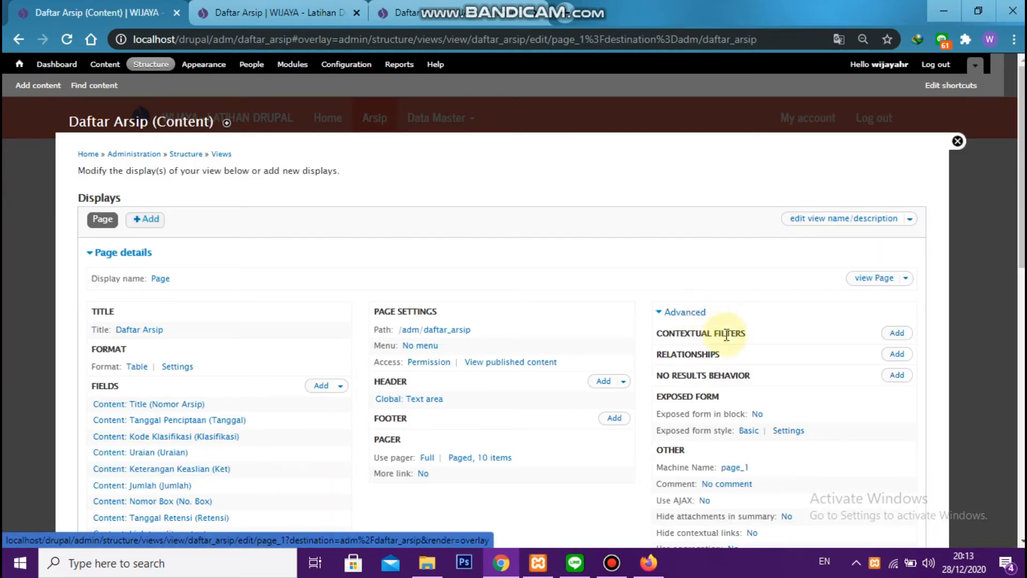
scroll(739, 331, "down", 1)
left_click(898, 280)
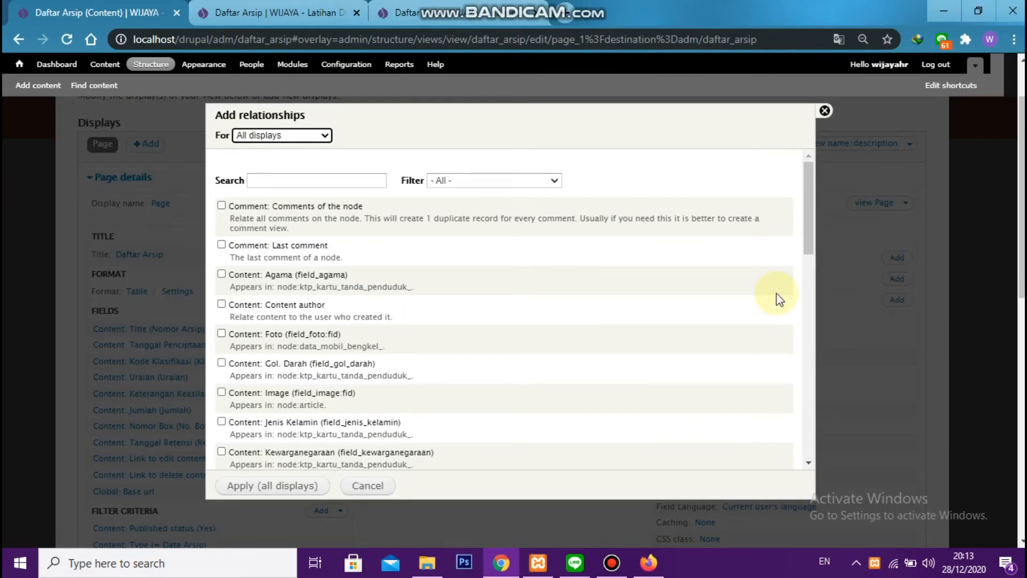
left_click(363, 185)
type("refere")
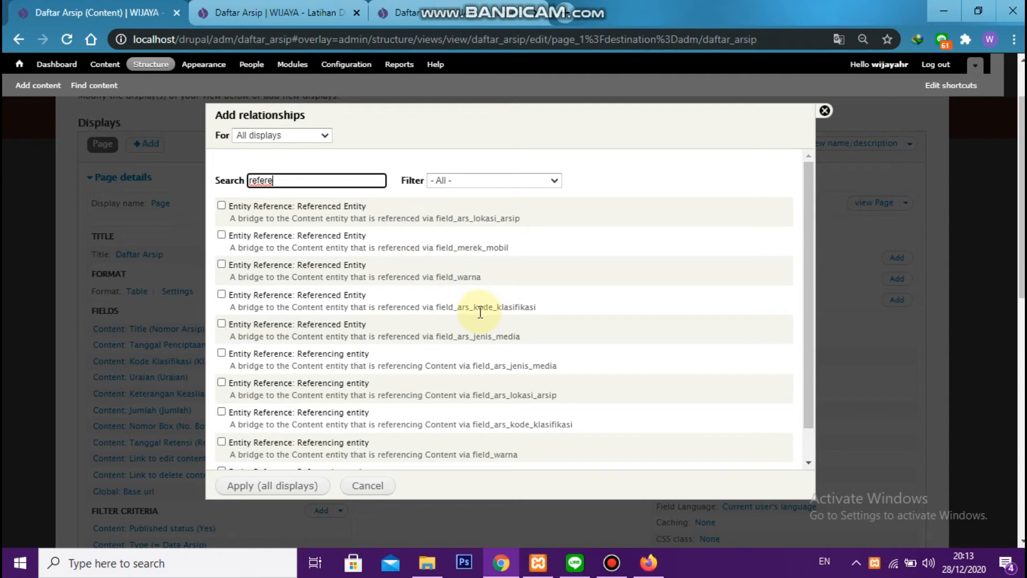
left_click(278, 300)
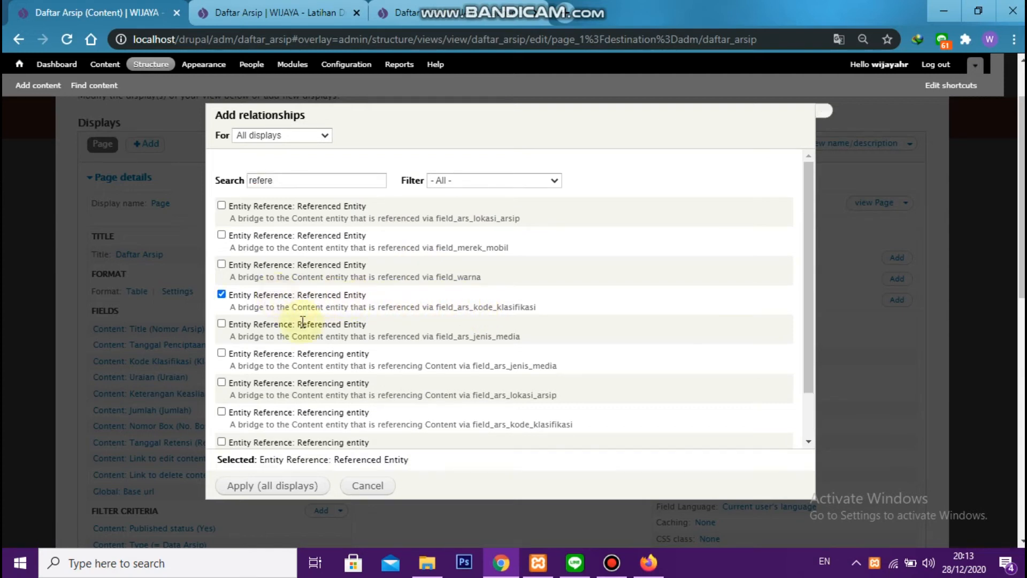
left_click(279, 487)
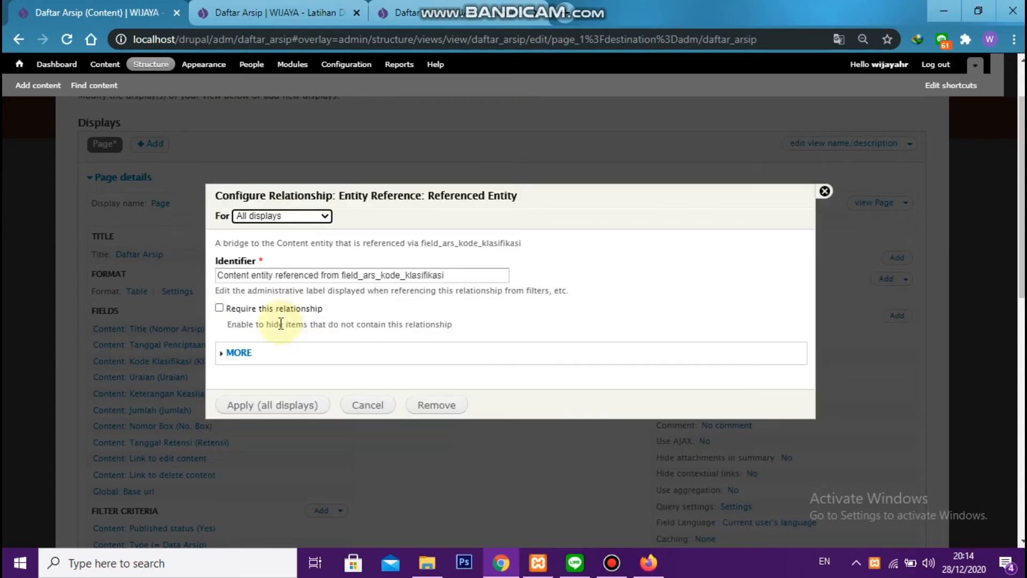
left_click(264, 405)
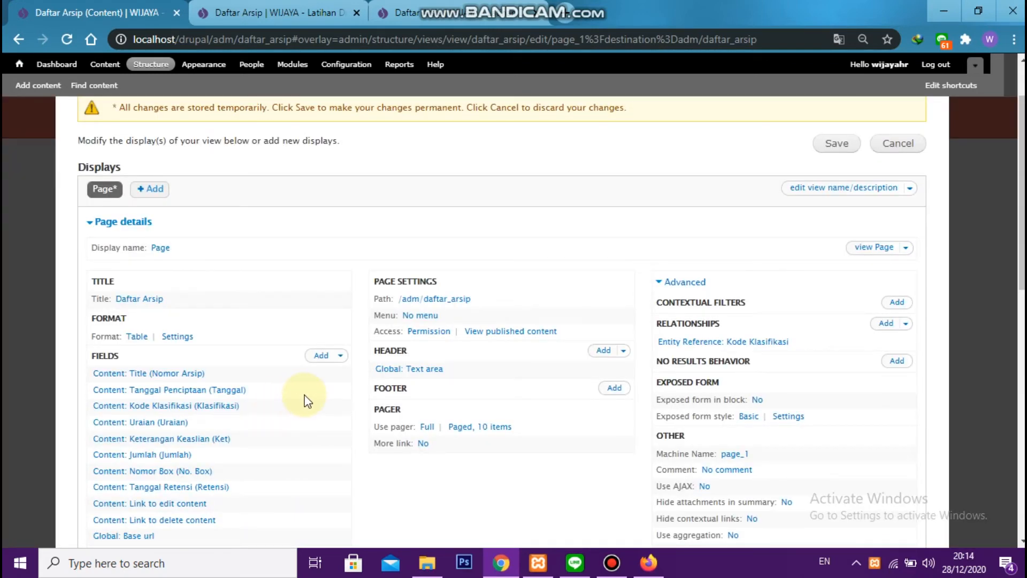
Add a Content: Title filter criterion to all displays of the view
scroll(302, 399, "down", 3)
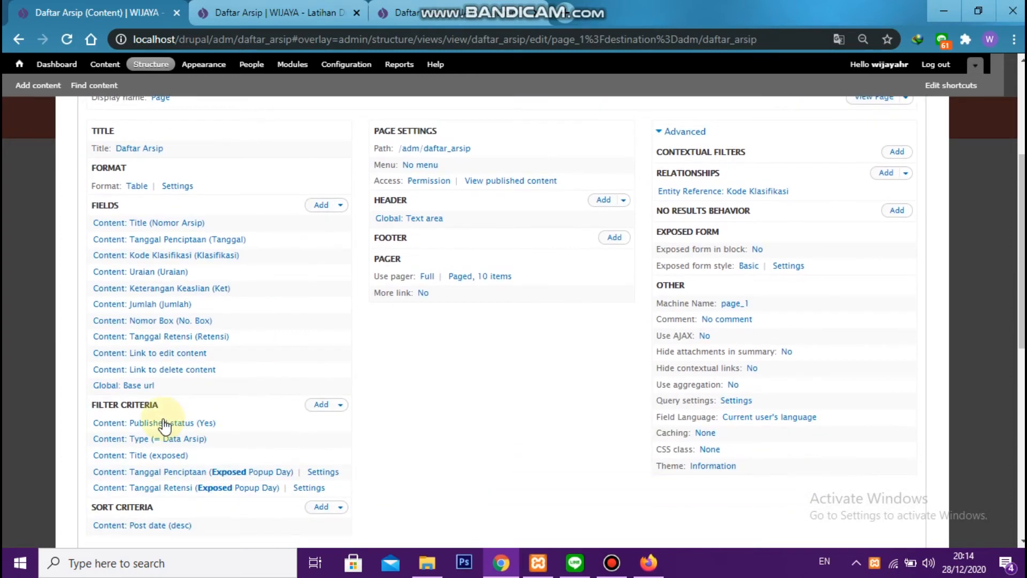
left_click(319, 405)
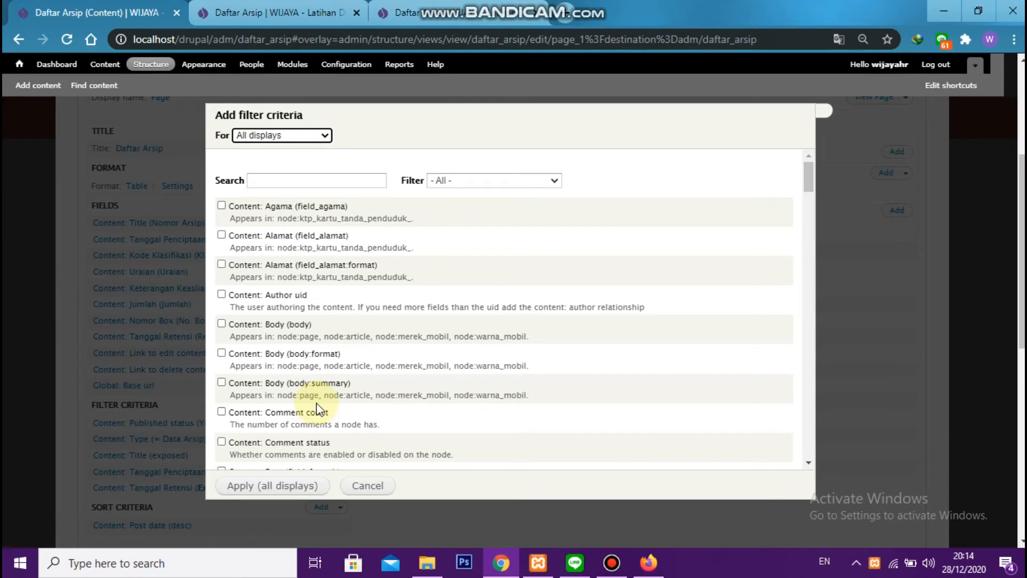
left_click(329, 179)
type("titl")
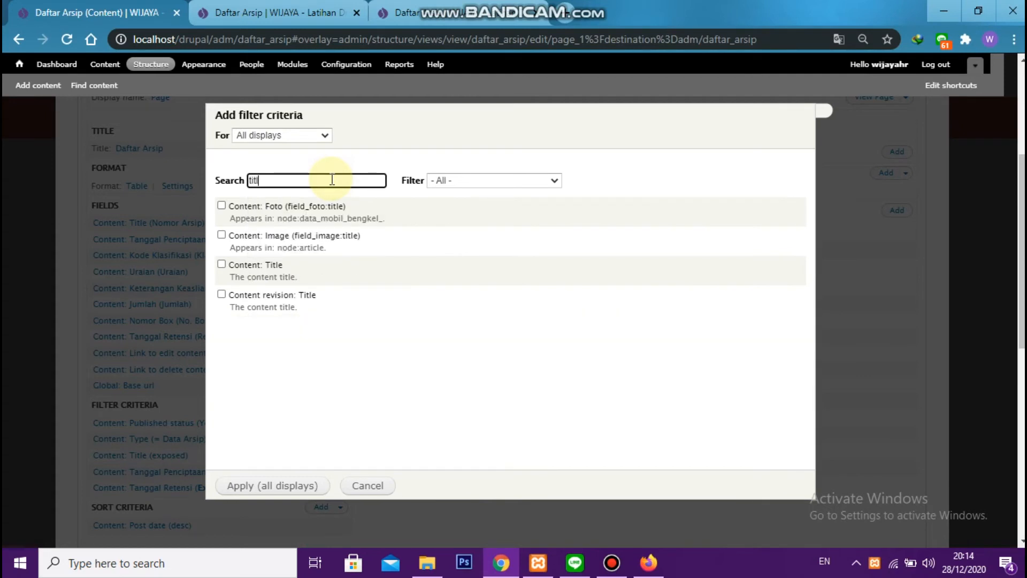
left_click(282, 267)
left_click(299, 485)
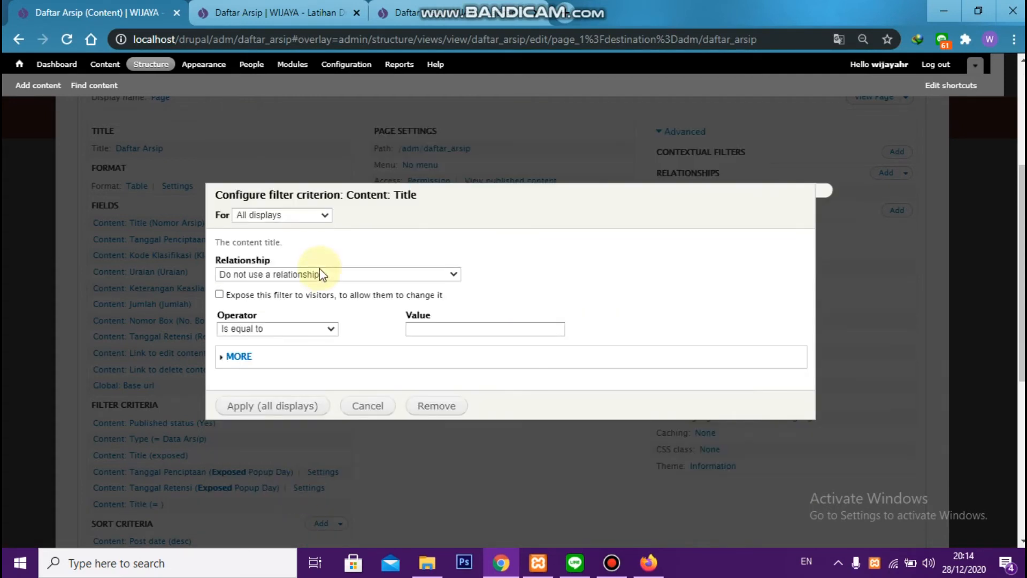
Expose the new Title filter using the field_ars_kode_klasifikasi relationship, with label "Klasifkasi" and operator Contains, and apply it to all displays
left_click(320, 274)
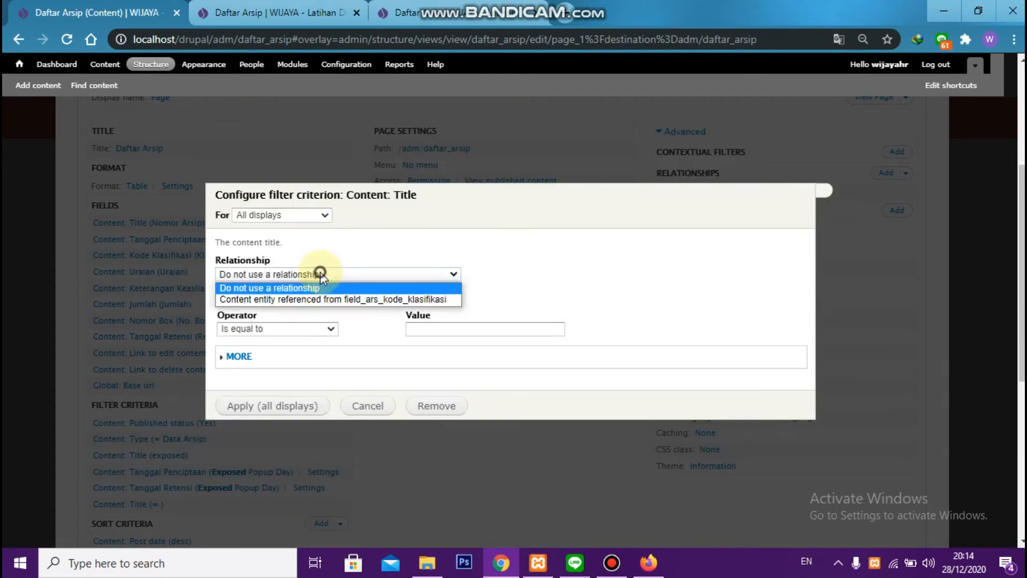
left_click(255, 303)
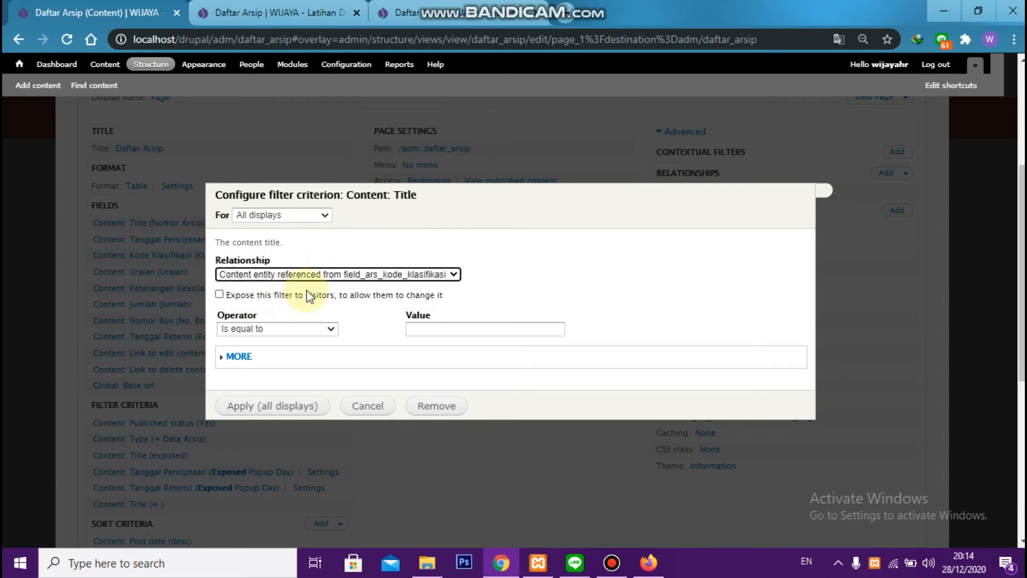
left_click(274, 299)
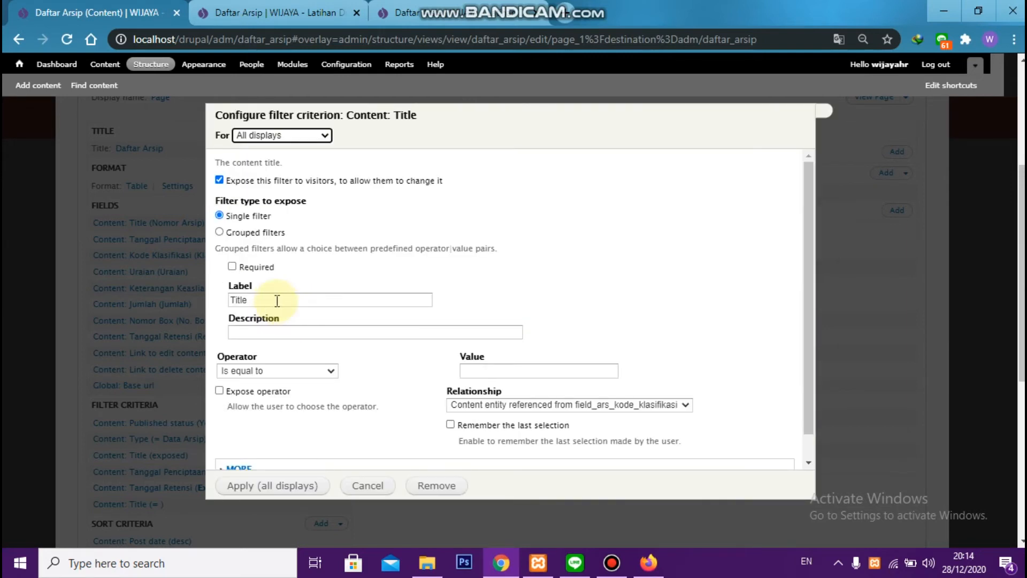
double_click(276, 300)
type("Klasifkasi")
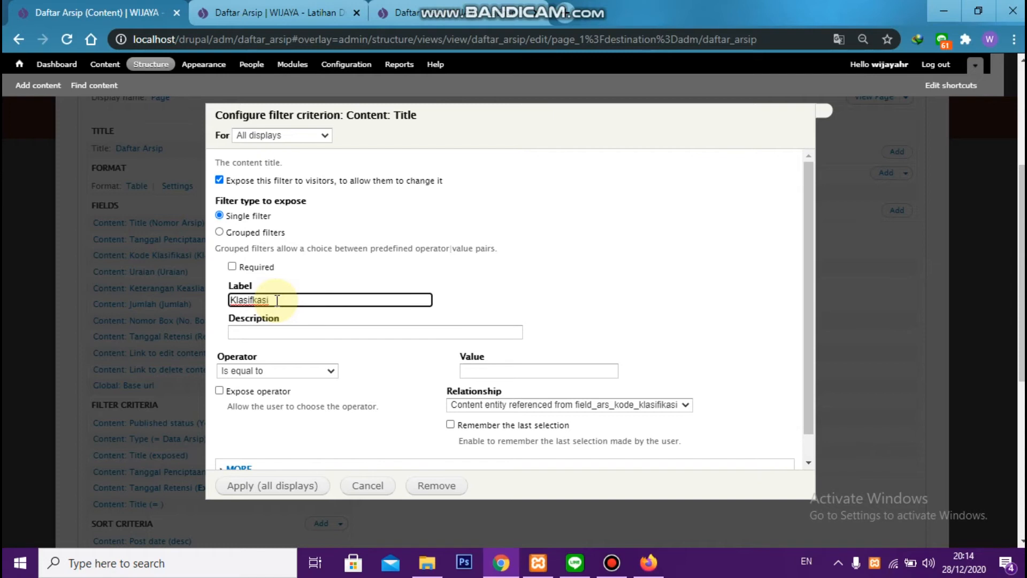
left_click(246, 370)
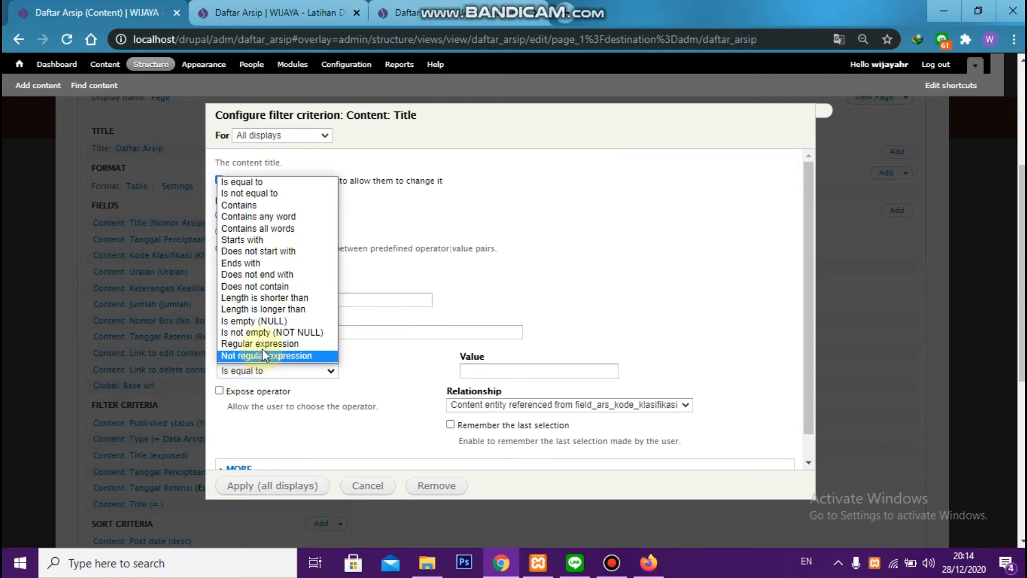
left_click(277, 208)
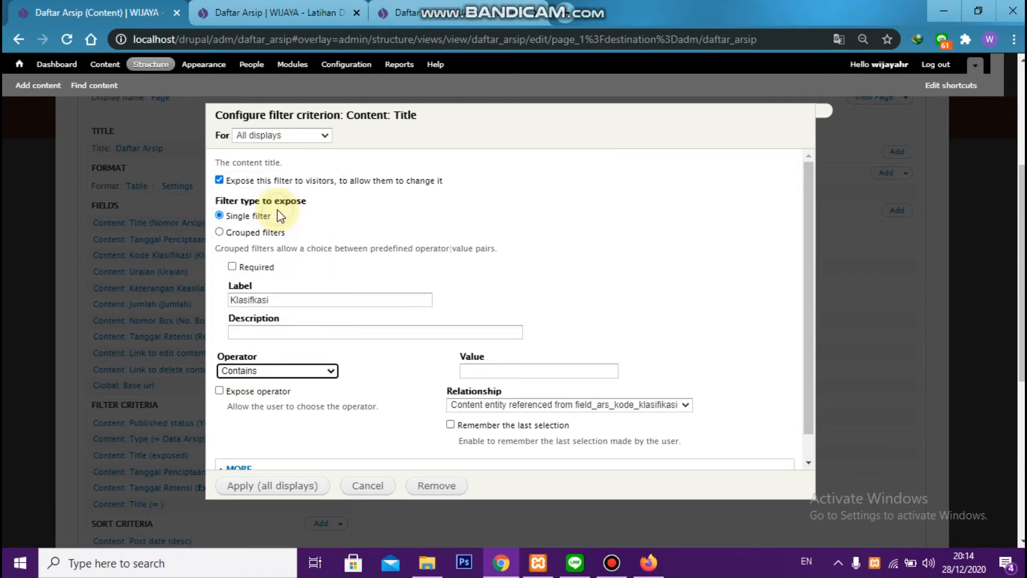
left_click(281, 487)
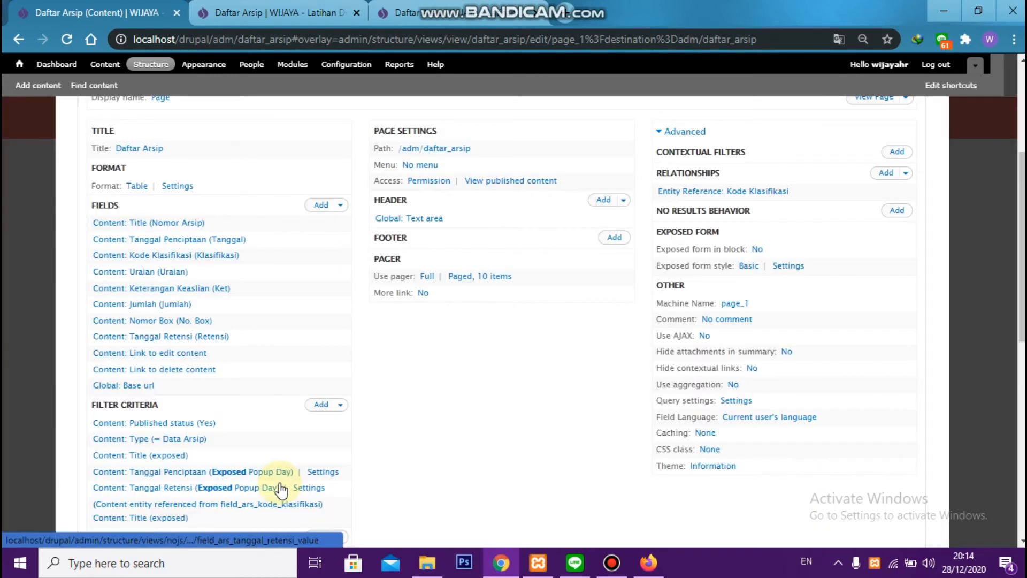
scroll(503, 454, "down", 8)
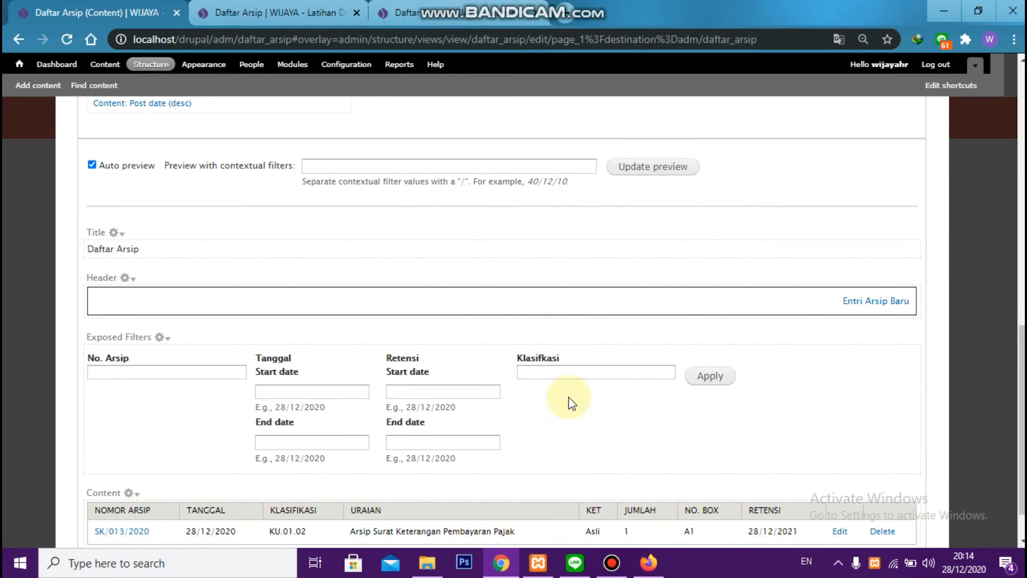
Add a Content: Uraian (field_ars_uraian) filter criterion to all displays of the view
scroll(576, 397, "up", 2)
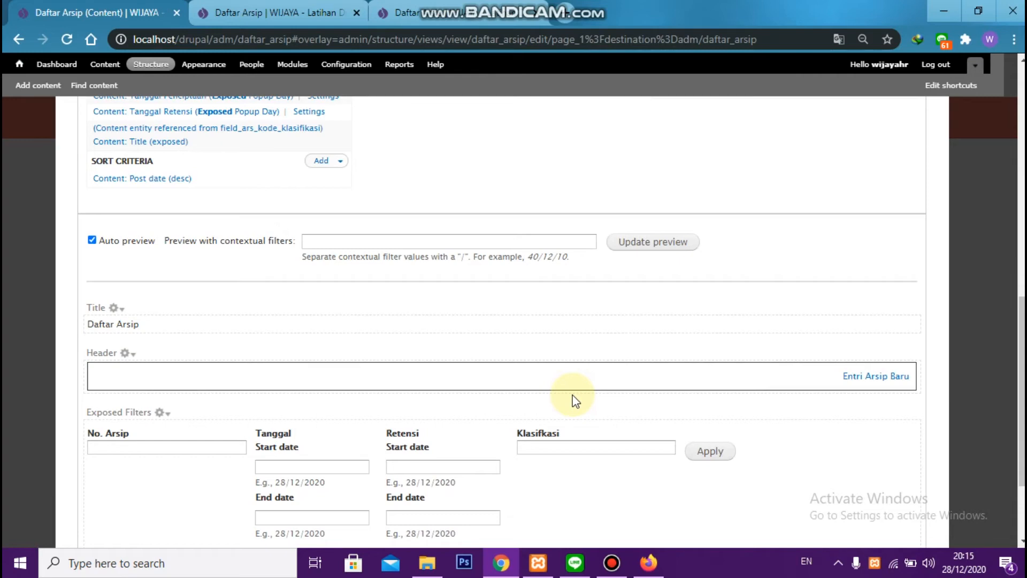
scroll(275, 230, "up", 6)
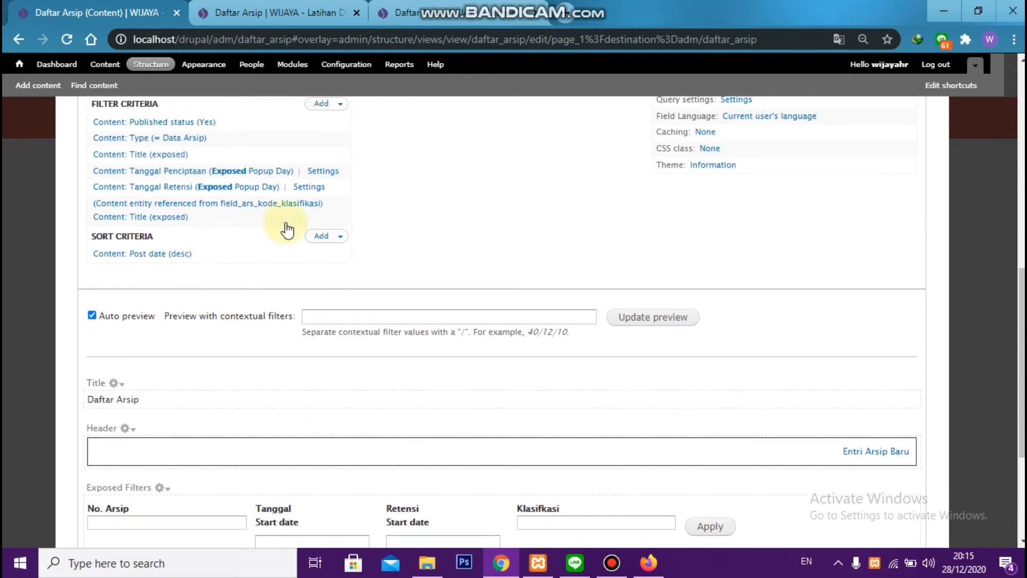
left_click(321, 254)
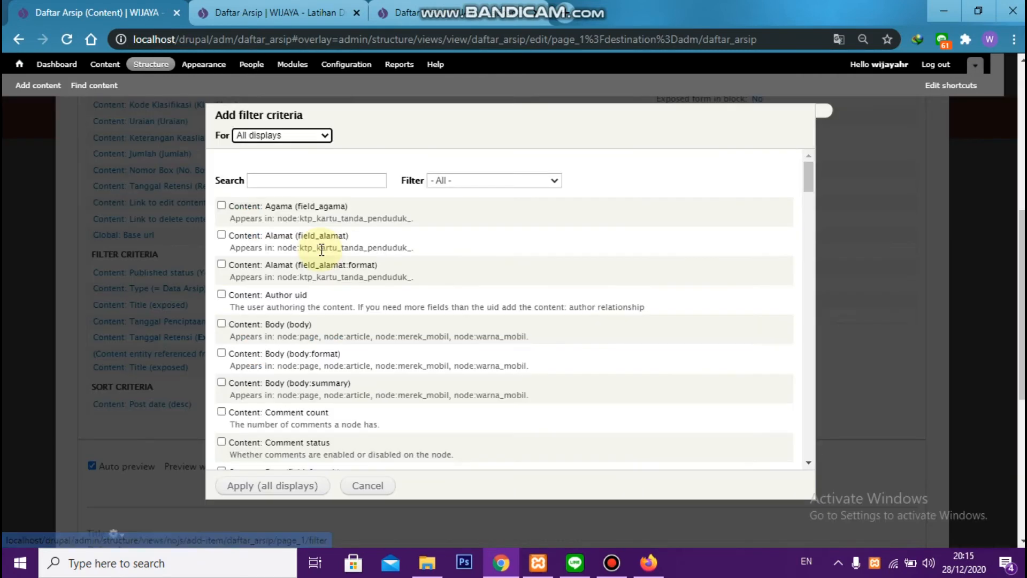
left_click(322, 181)
type("urai")
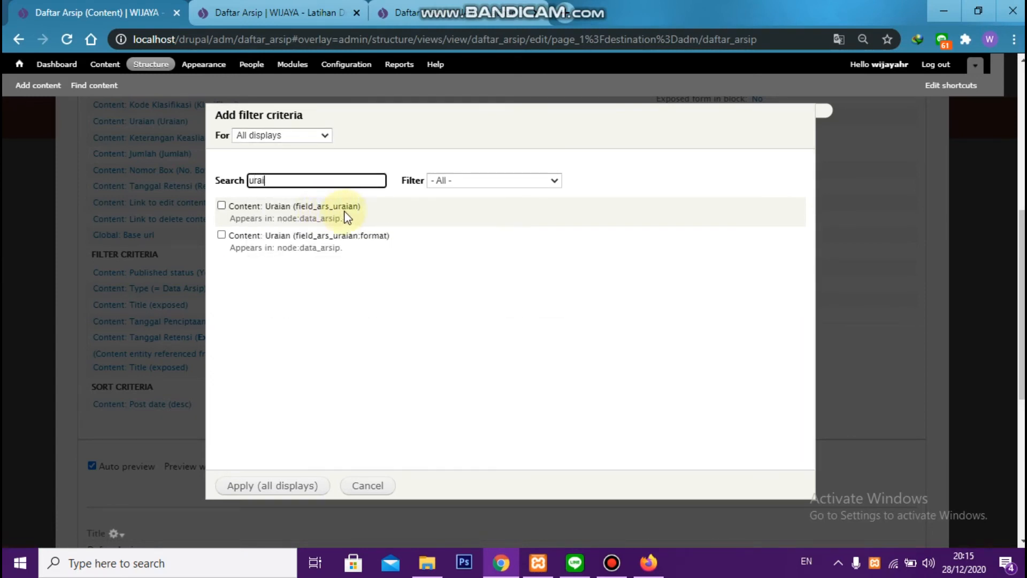
left_click(344, 216)
left_click(287, 488)
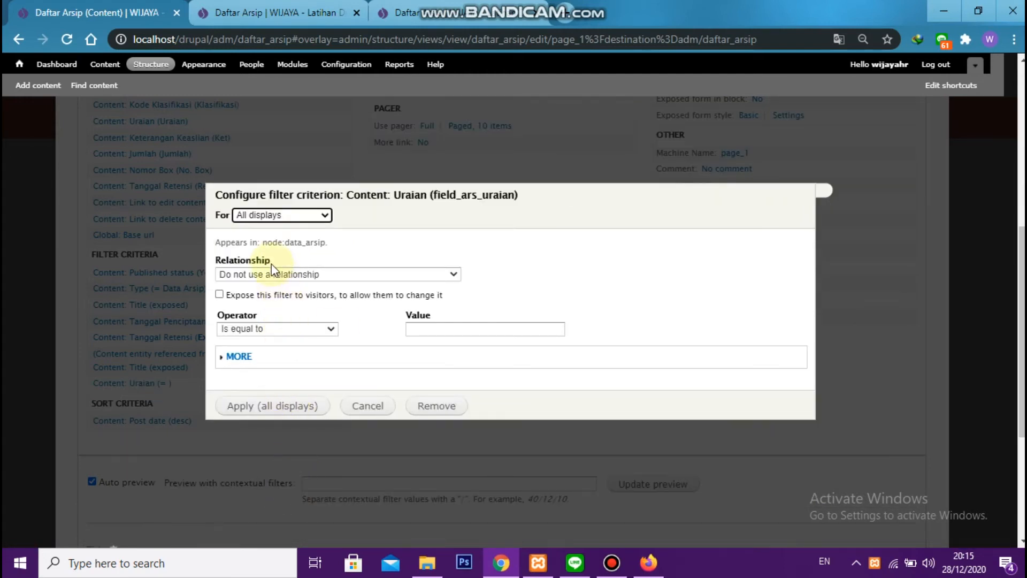
Expose the Uraian filter to visitors with label "Uraian" and operator Contains, and apply it to all displays
left_click(270, 294)
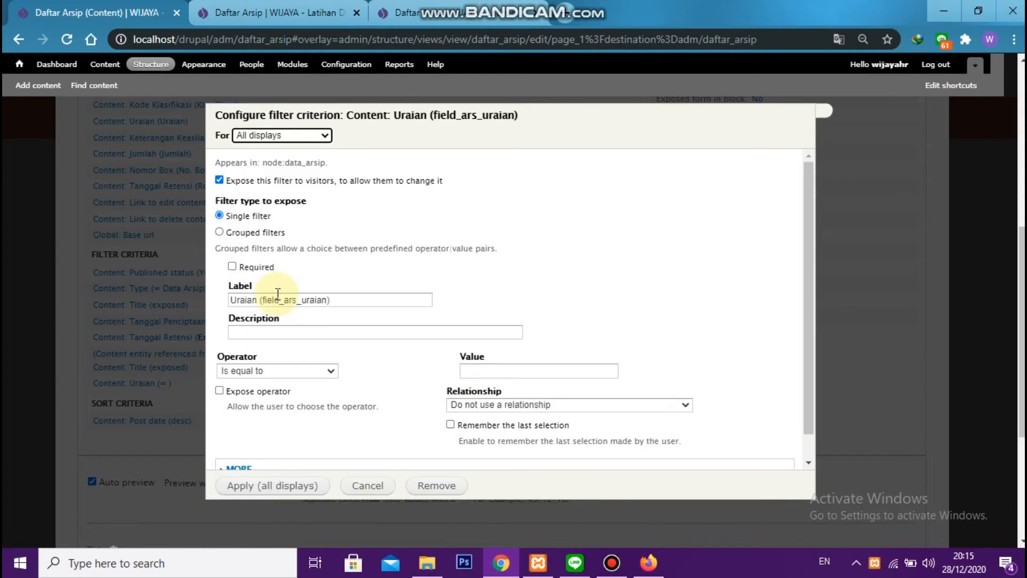
left_click_drag(259, 299, 361, 308)
key("BackSpace")
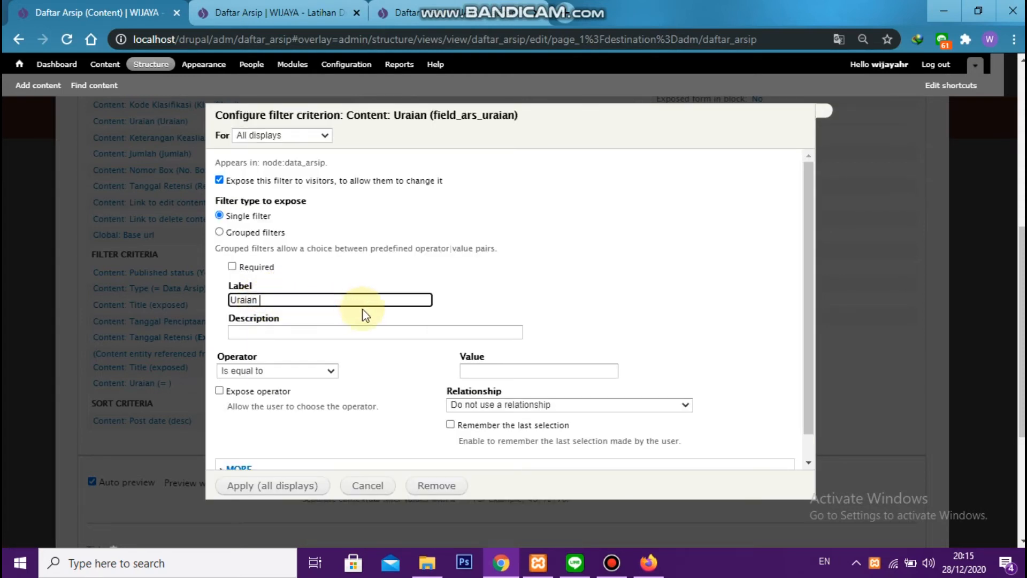
left_click(318, 371)
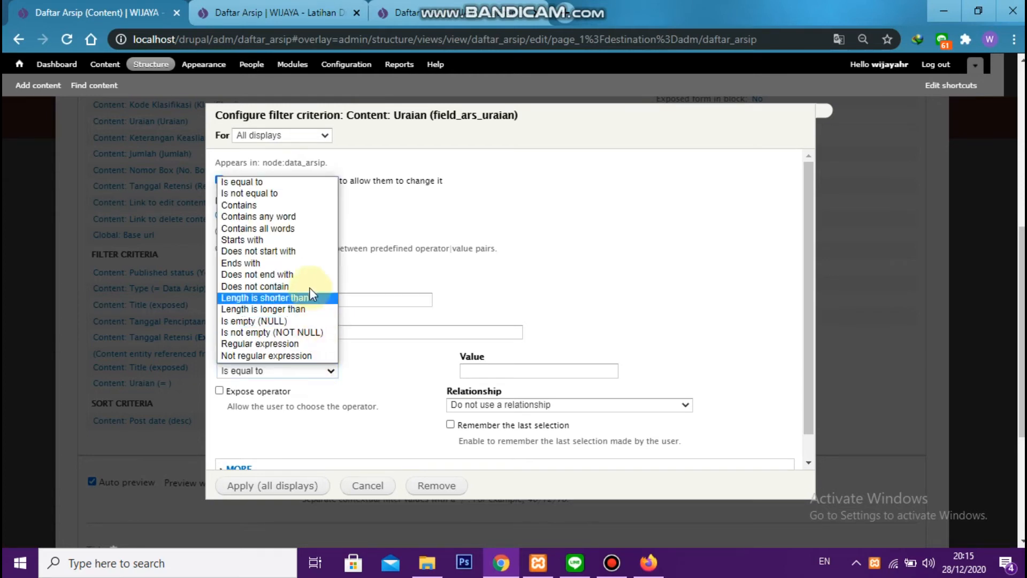
left_click(303, 206)
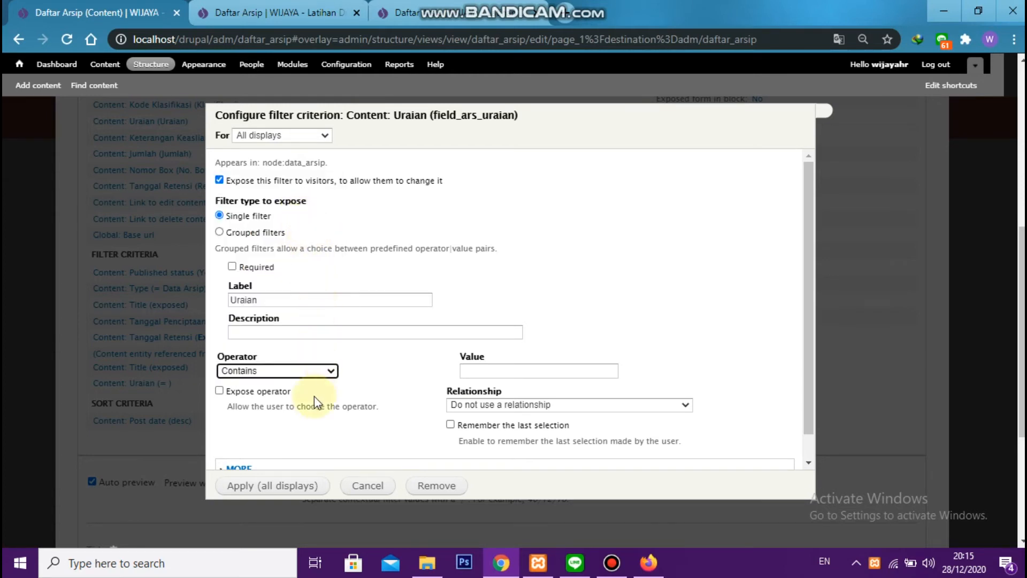
left_click(293, 486)
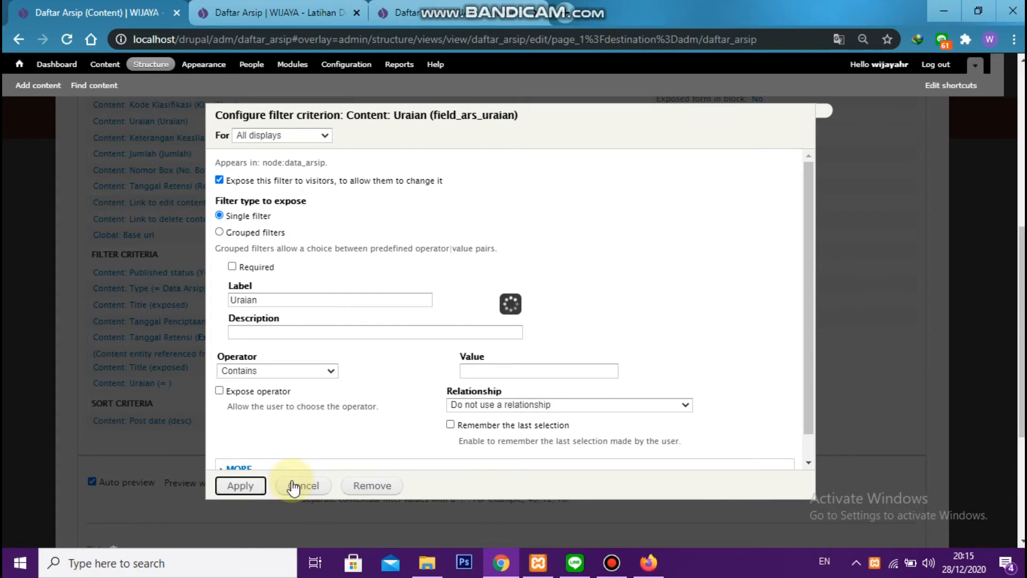
scroll(570, 393, "up", 5)
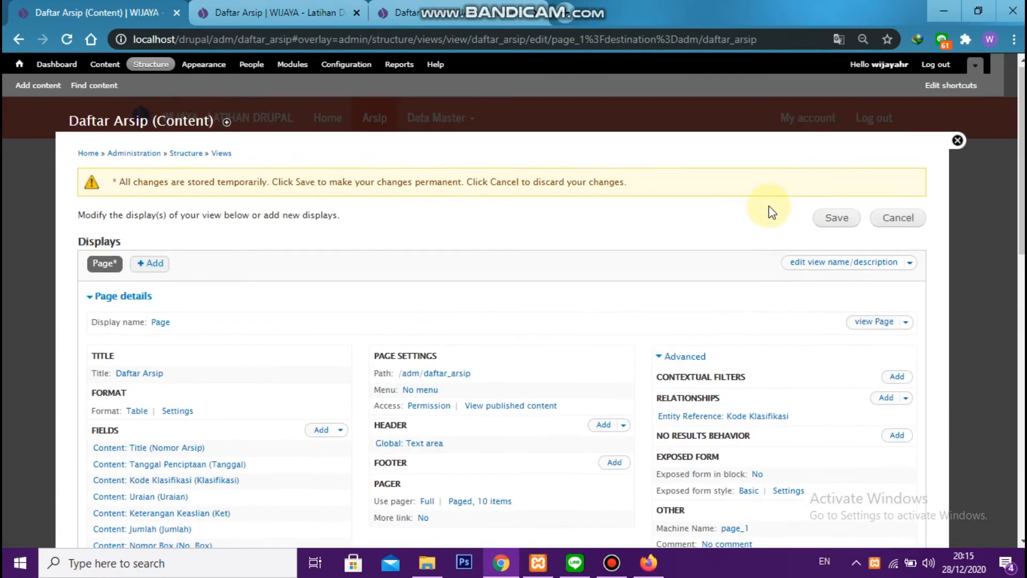
Save the Daftar Arsip view and look at the site's current front page
left_click(834, 228)
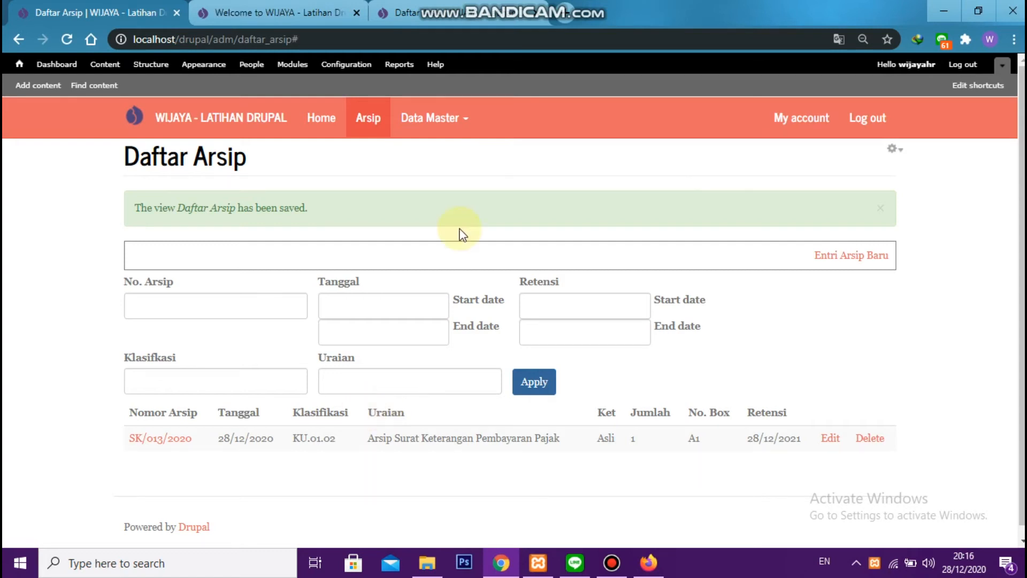
left_click(319, 12)
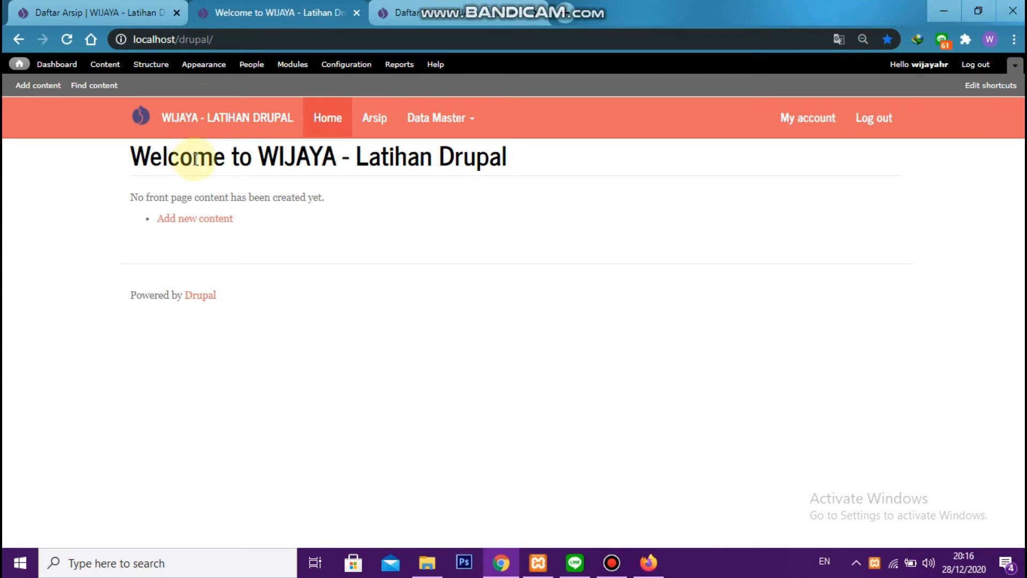
left_click_drag(131, 154, 463, 209)
left_click(462, 209)
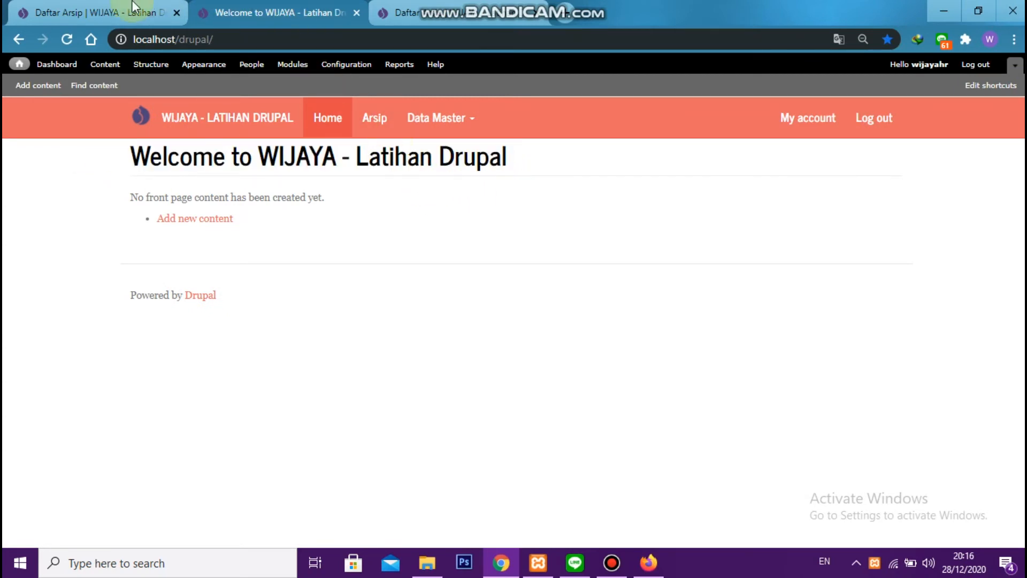
left_click(109, 8)
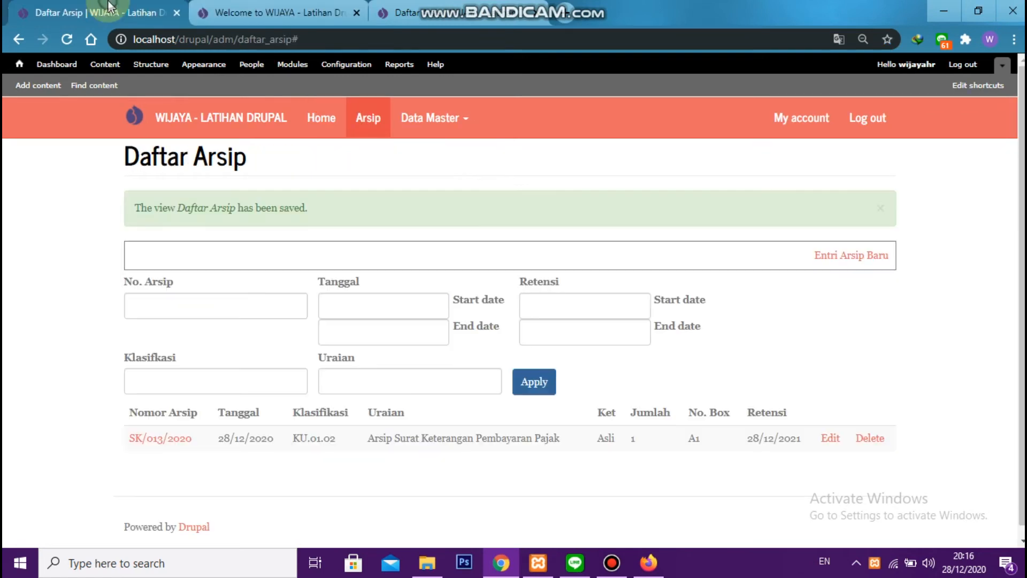
Clone the default Front page view under the name "Halaman Depan"
left_click(151, 64)
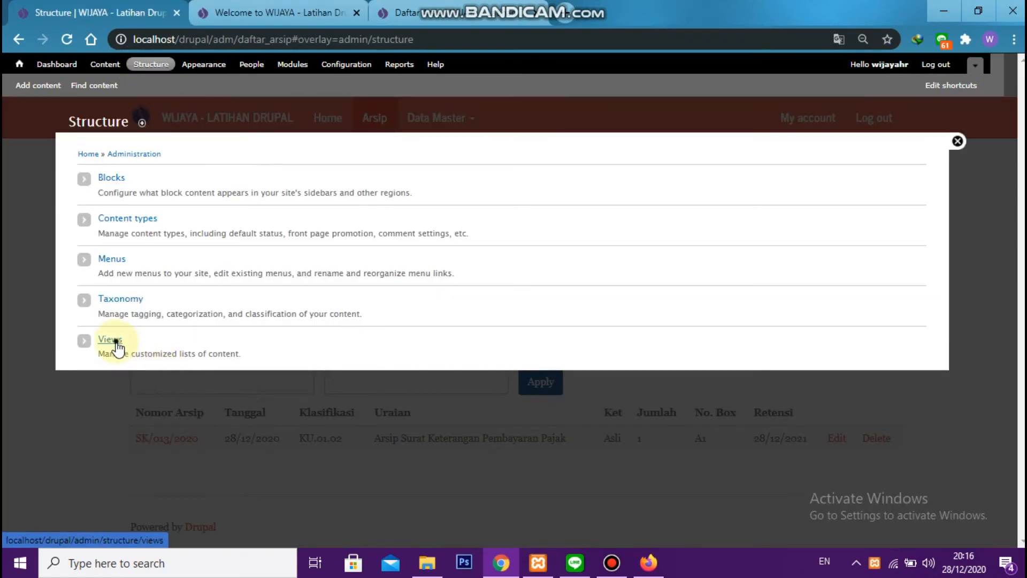
left_click(116, 342)
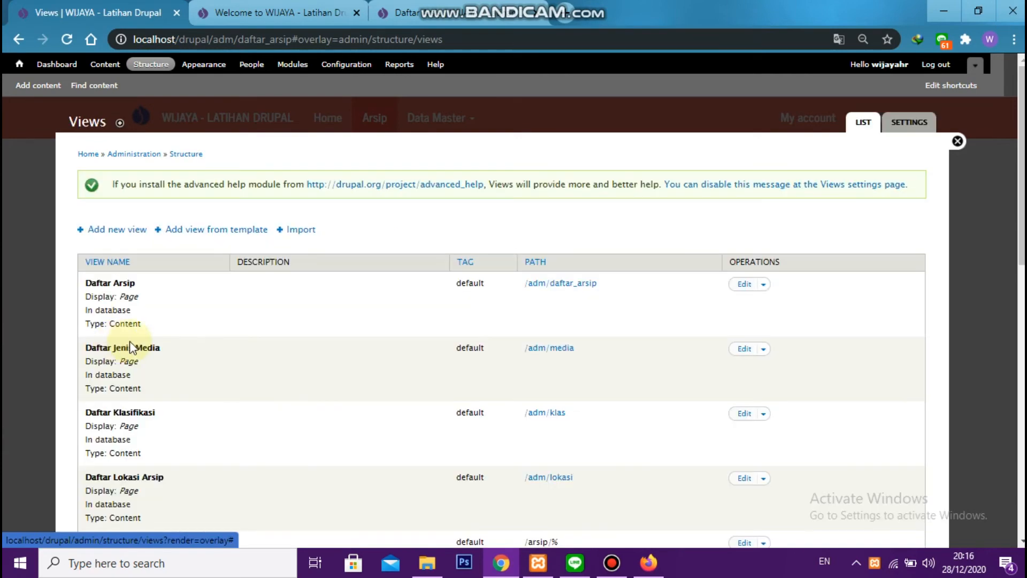
scroll(248, 365, "down", 8)
scroll(252, 378, "down", 2)
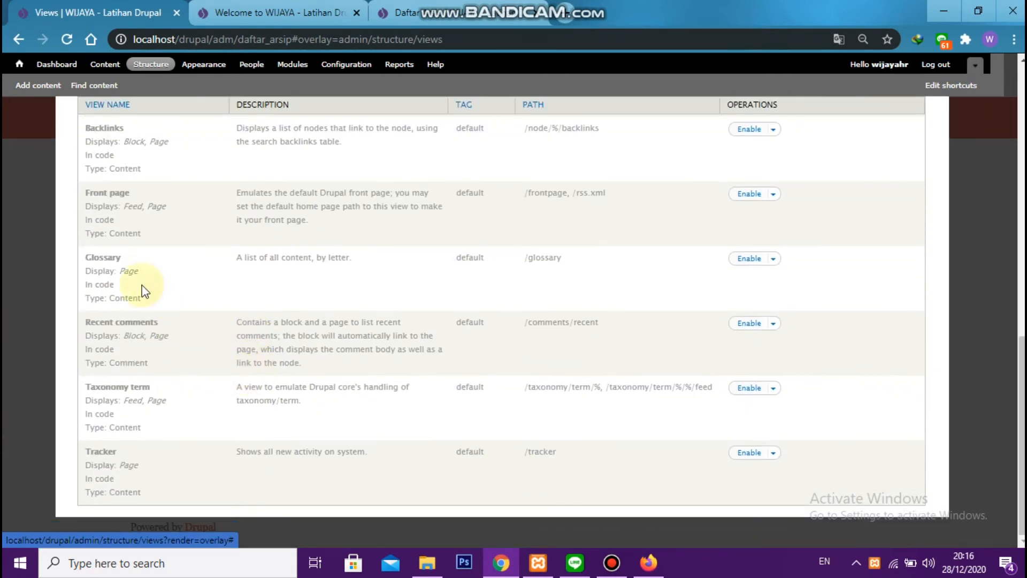
scroll(119, 278, "up", 1)
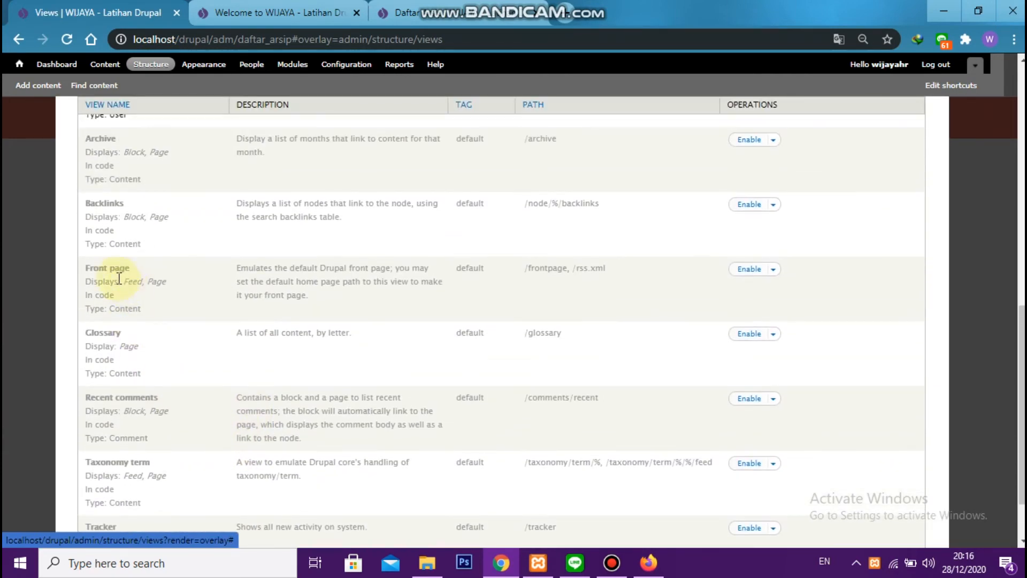
left_click(773, 270)
left_click(757, 301)
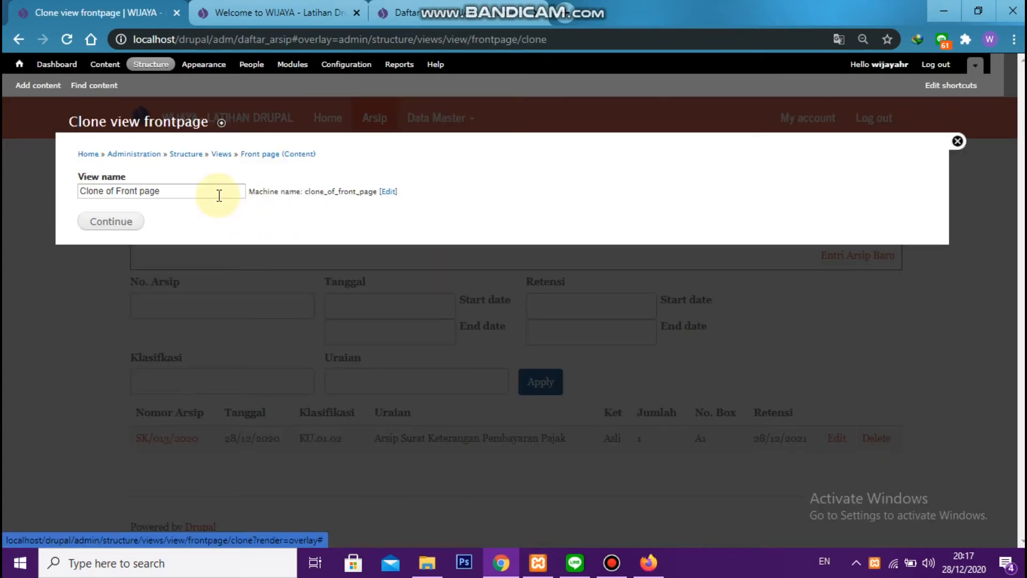
double_click(219, 195)
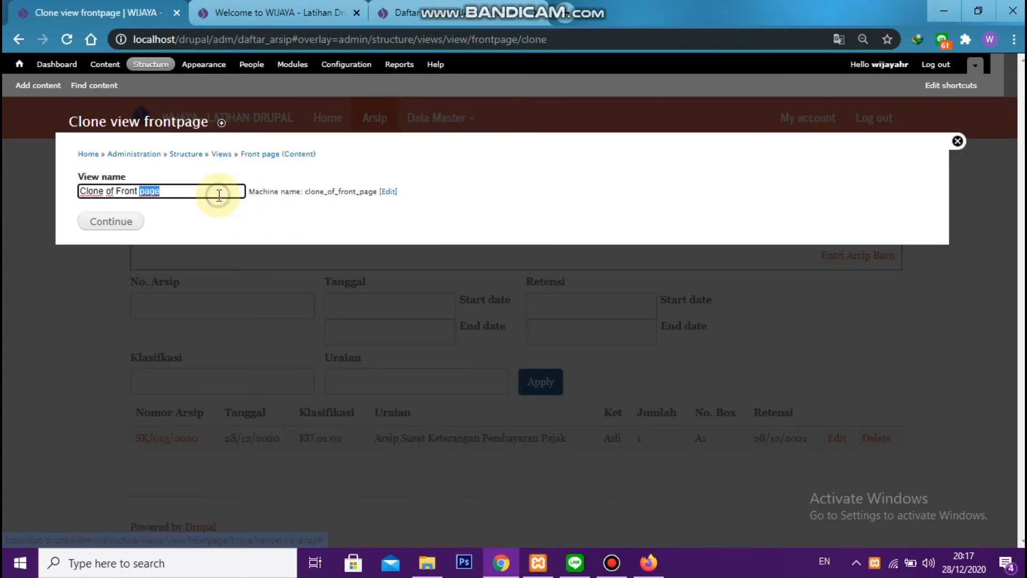
key("ctrl+a")
type("Halaman Depan")
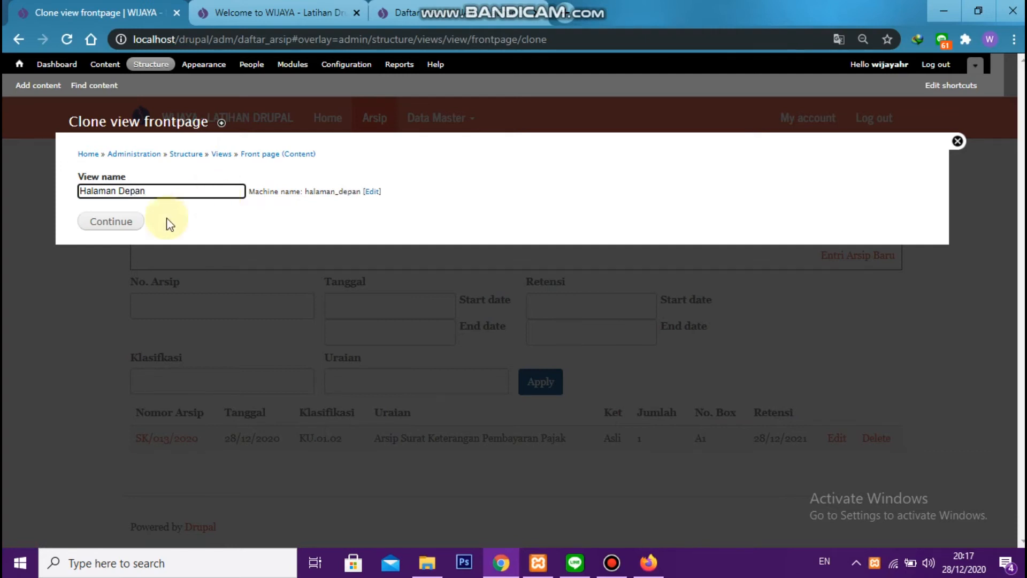
left_click(111, 226)
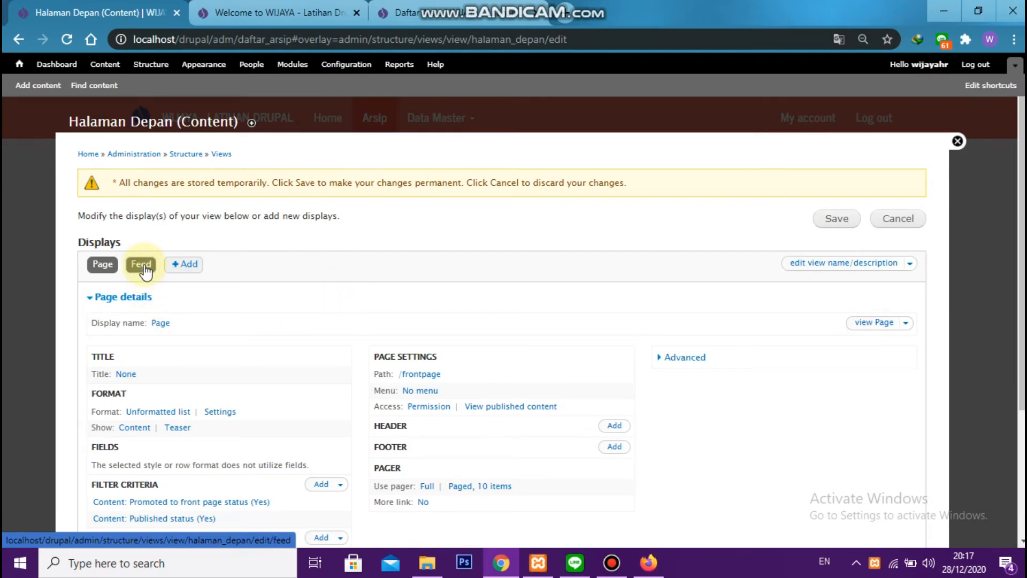
Delete the Feed display from the Halaman Depan view and save the view
left_click(143, 267)
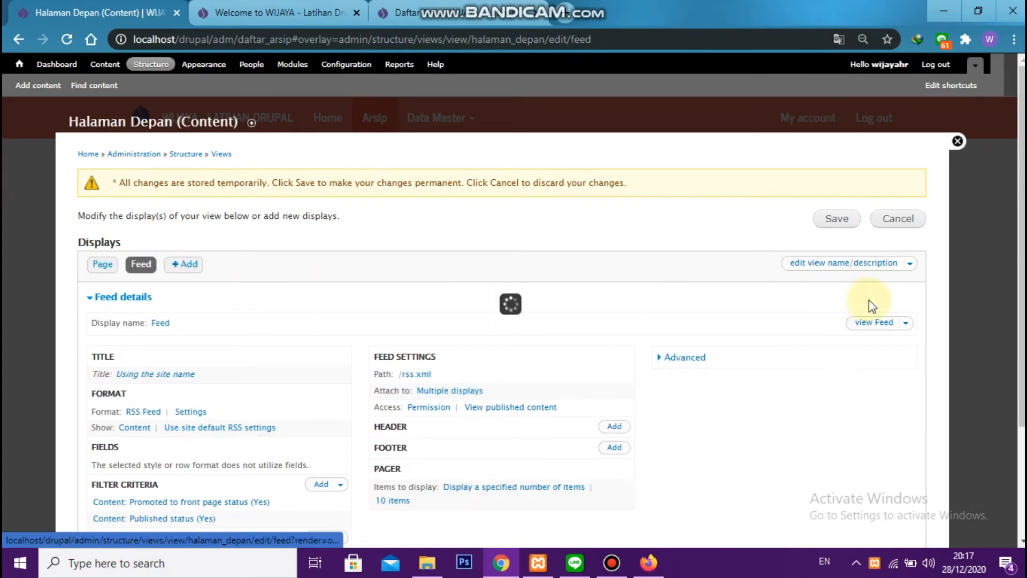
left_click(908, 322)
left_click(887, 361)
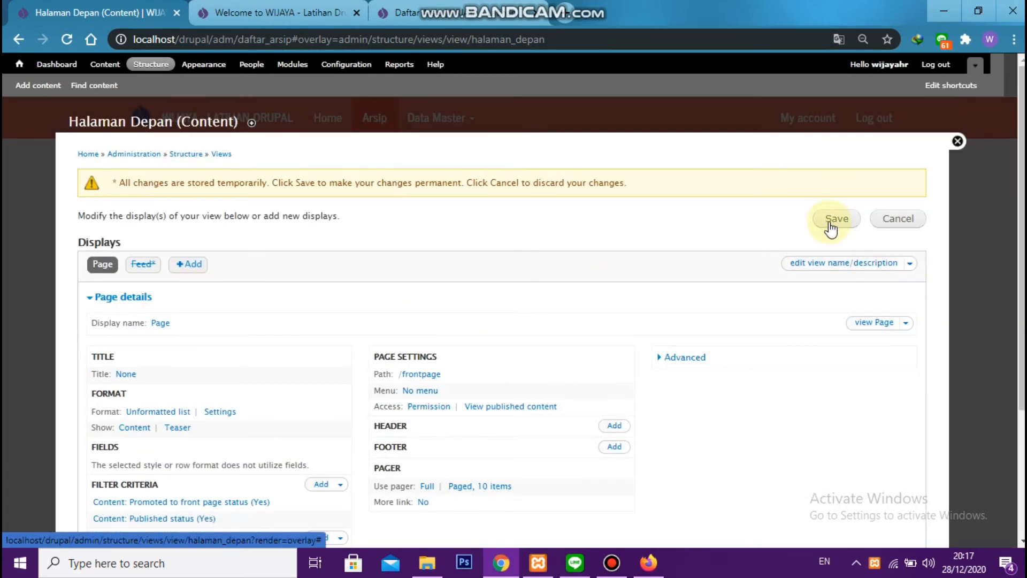
left_click(831, 224)
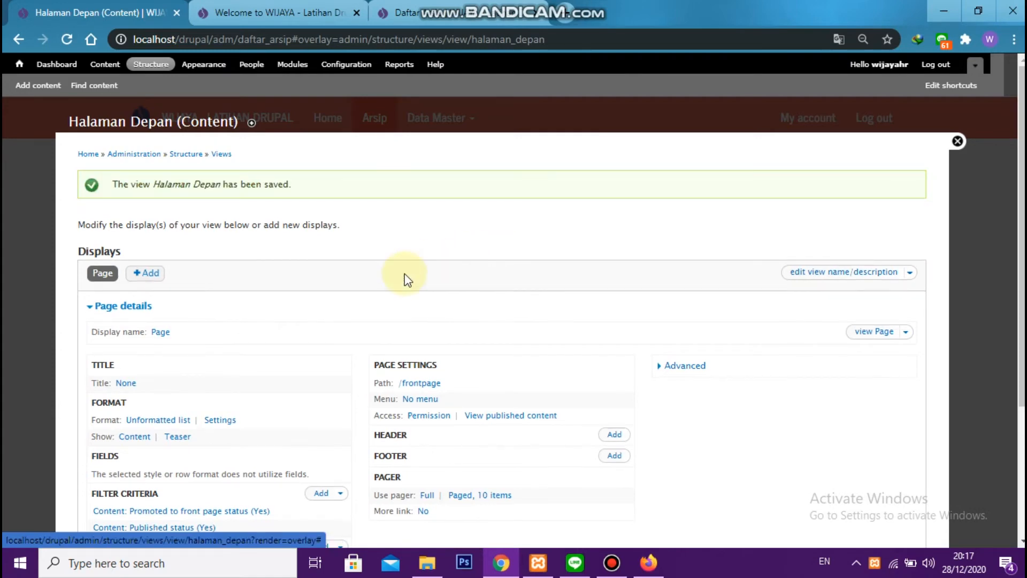
Set the default front page to "frontpage" in the site information settings and save the configuration
left_click(346, 64)
left_click(293, 7)
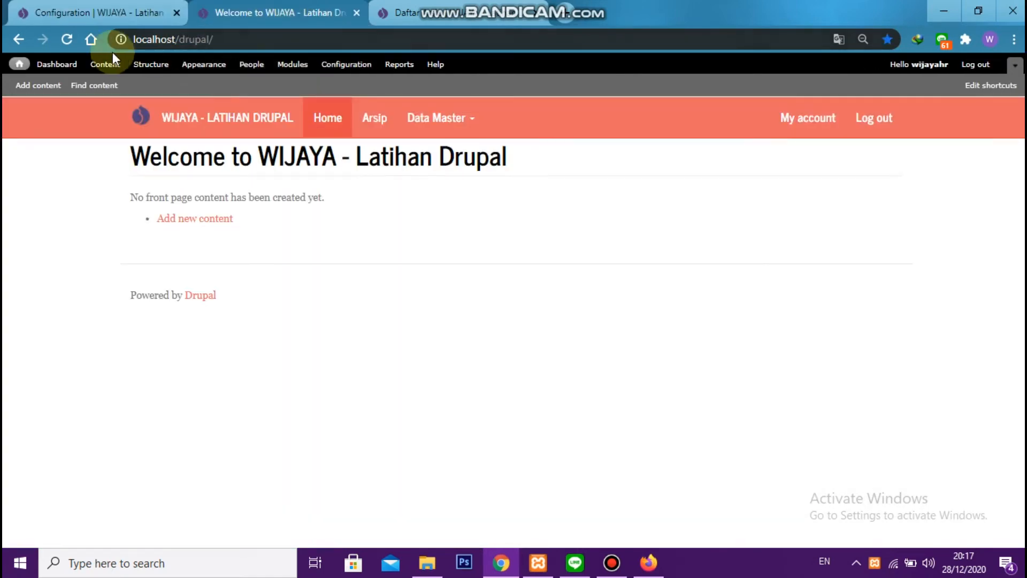
left_click(212, 134)
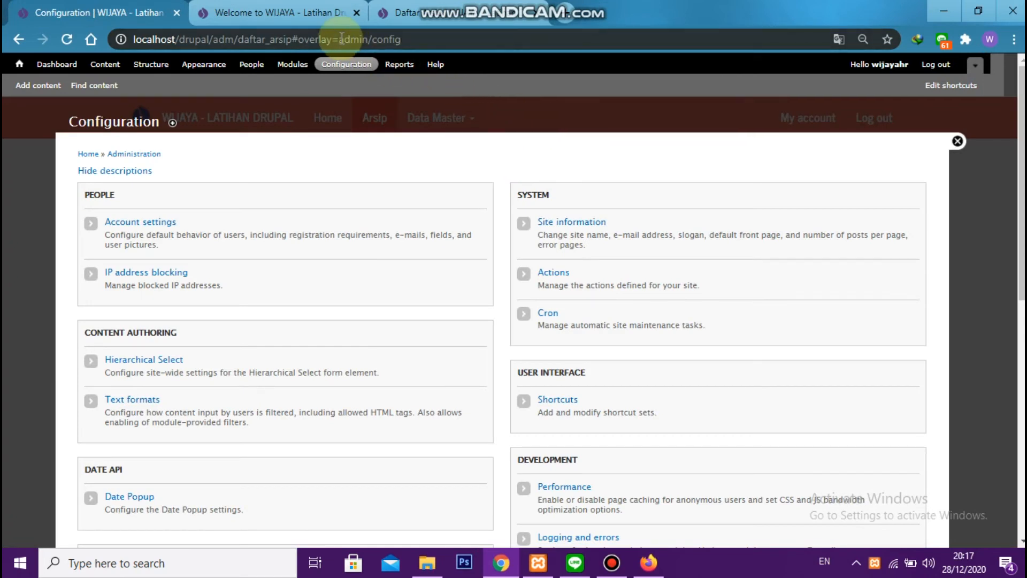
left_click(569, 222)
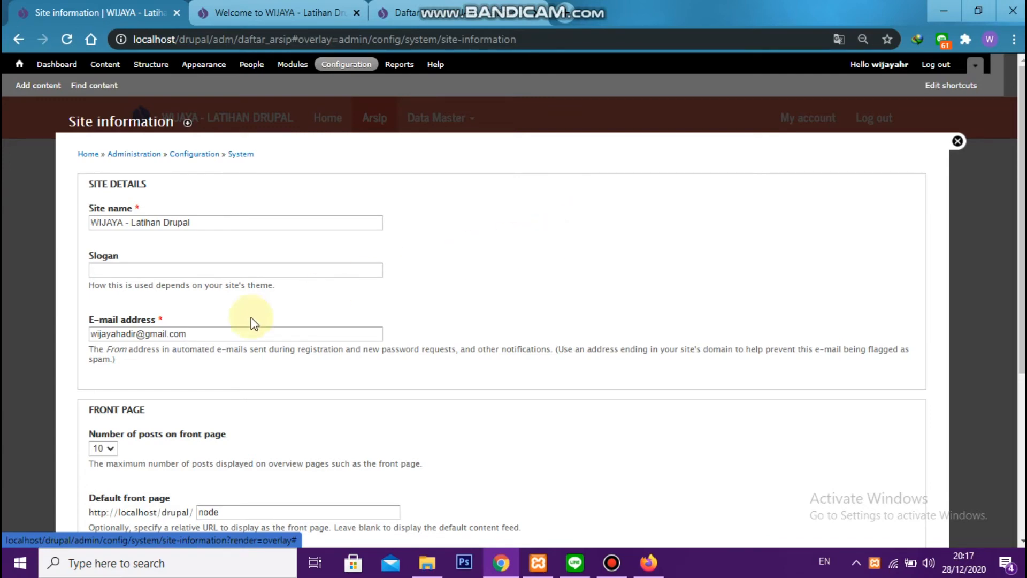
scroll(228, 344, "down", 4)
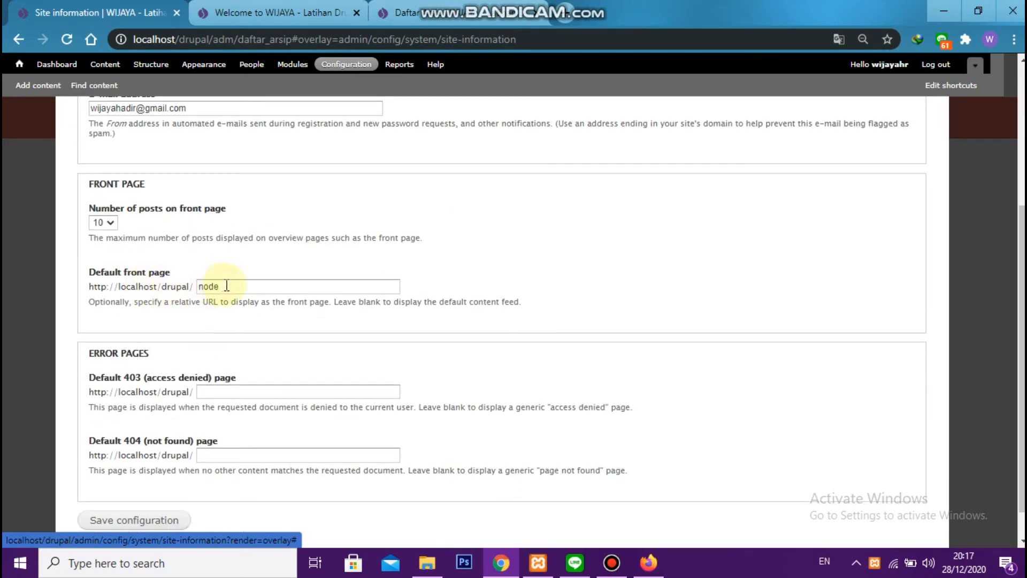
double_click(226, 285)
type("fr")
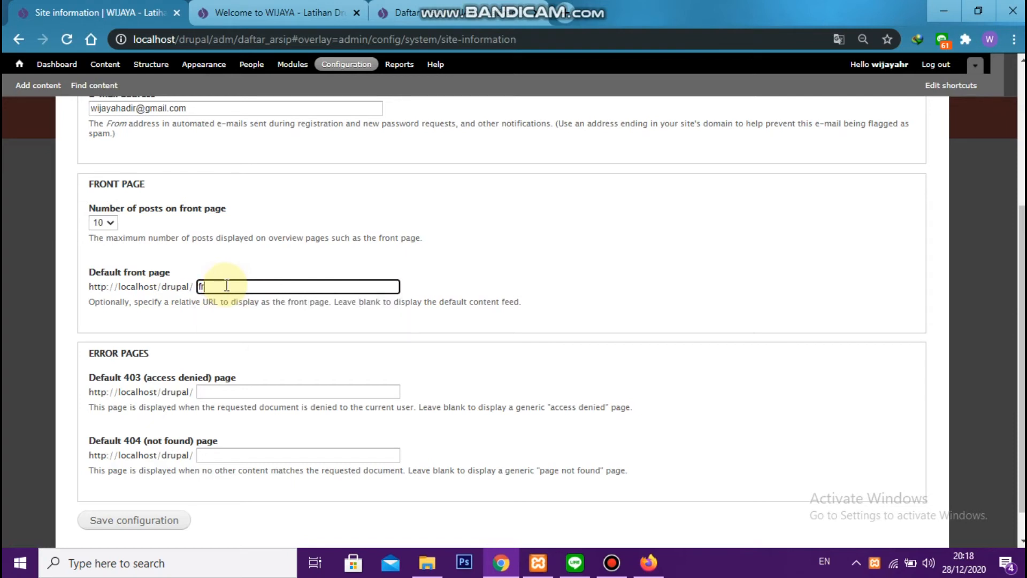
type("ontpage")
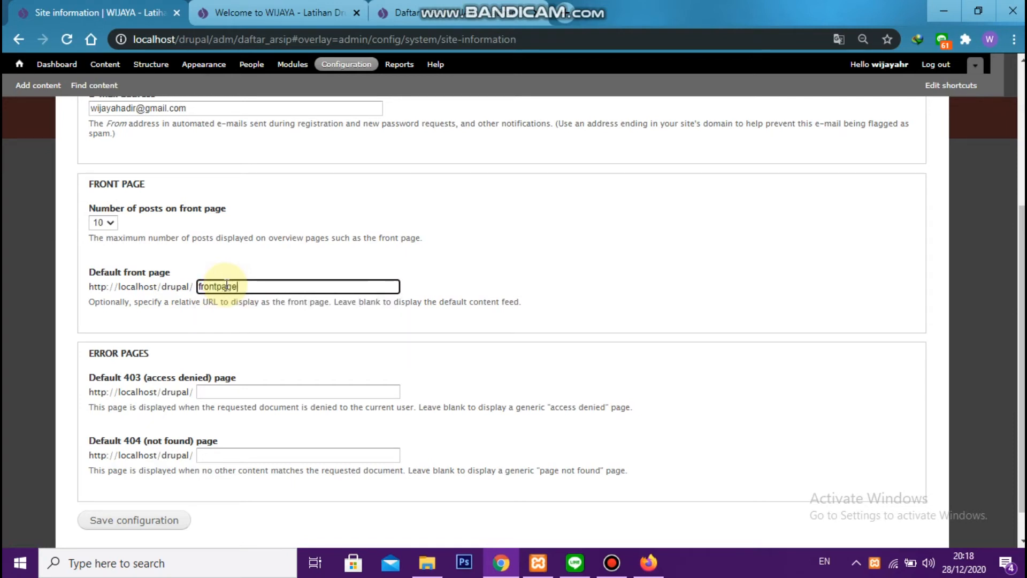
left_click(143, 527)
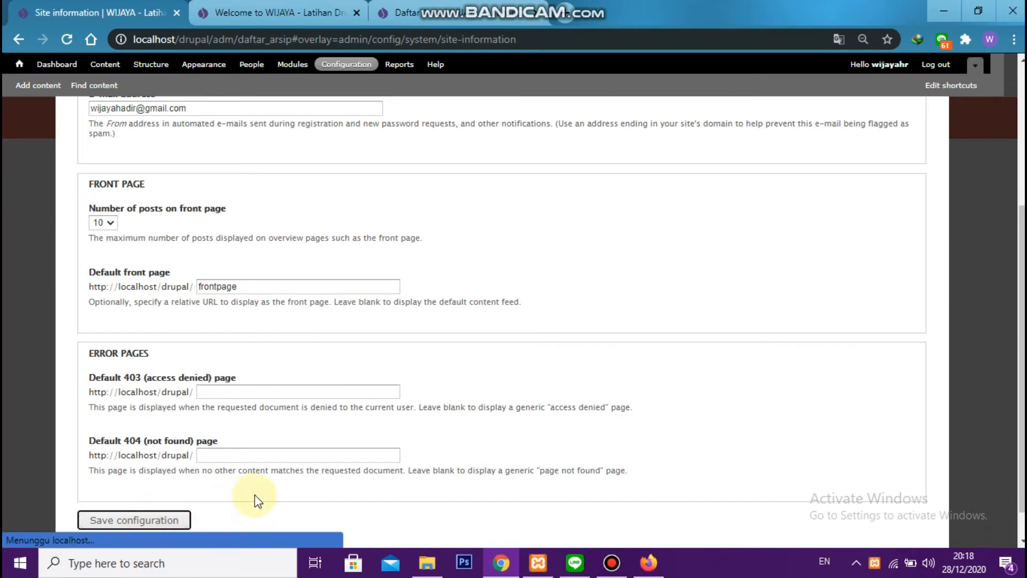
Reload the site's home page to check the new default front page
left_click(252, 14)
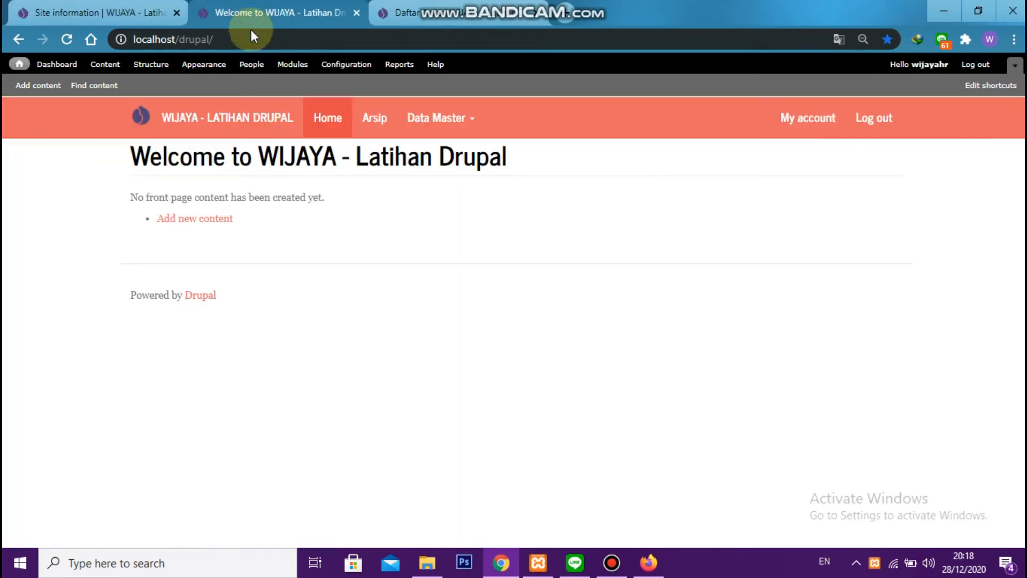
left_click(328, 127)
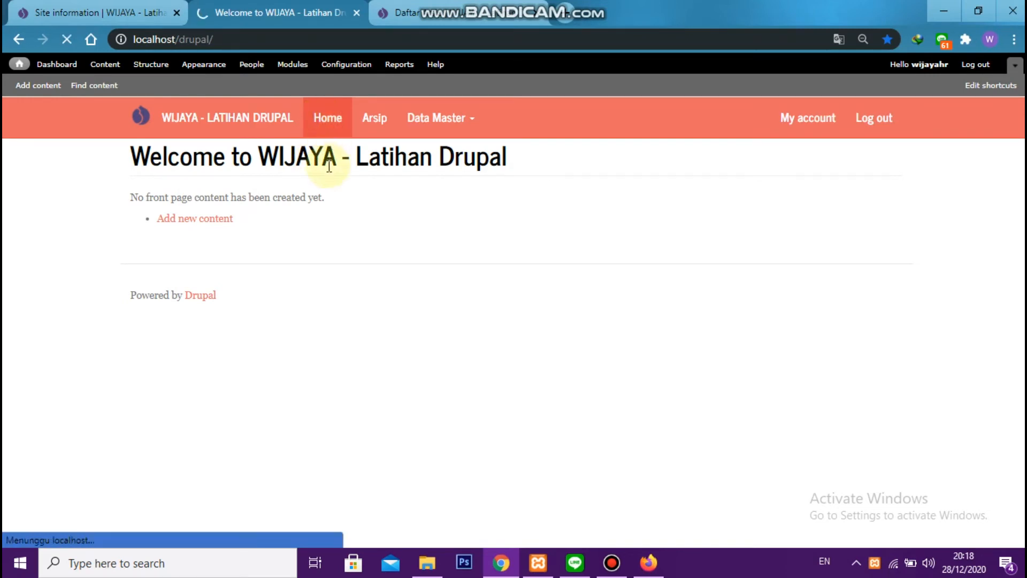
left_click(64, 12)
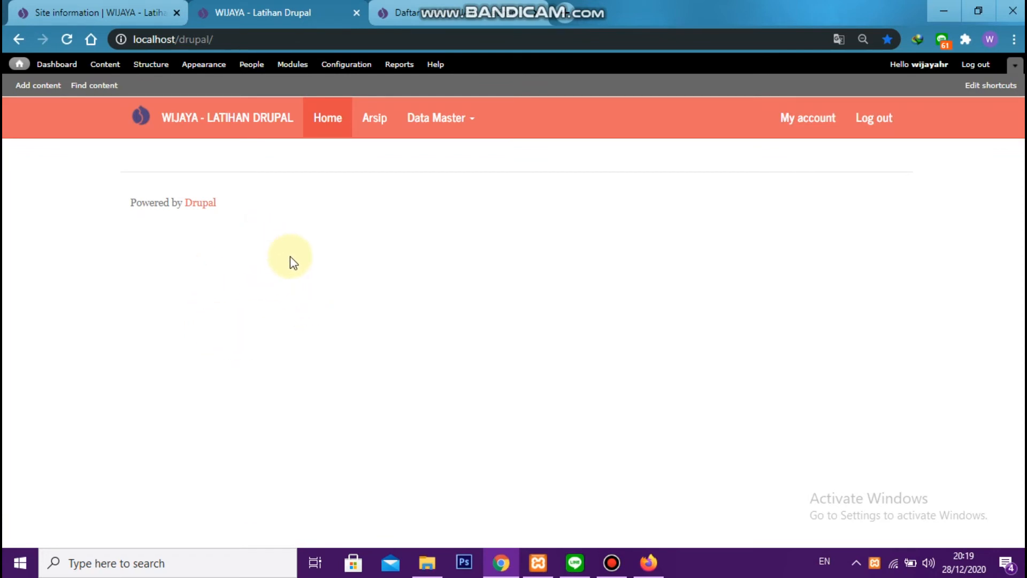
Close the site information settings, open the Daftar Arsip view for editing and add a Block display
left_click(115, 8)
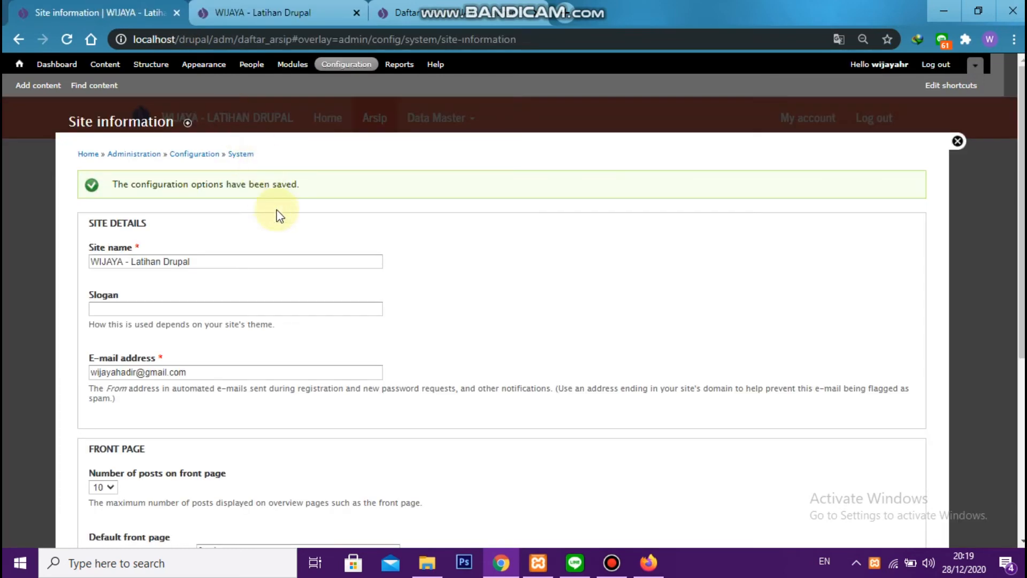
key("Escape")
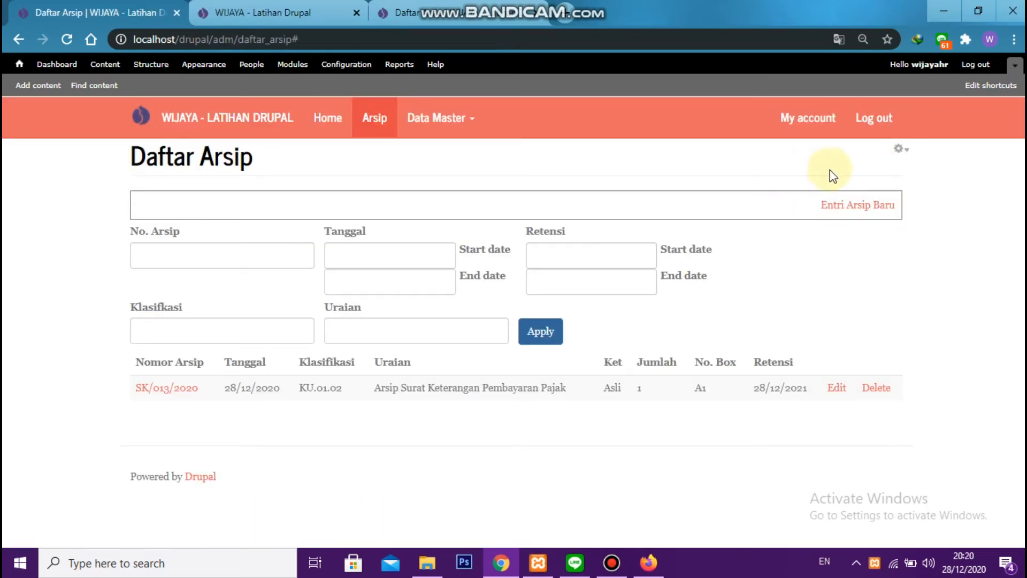
left_click(898, 152)
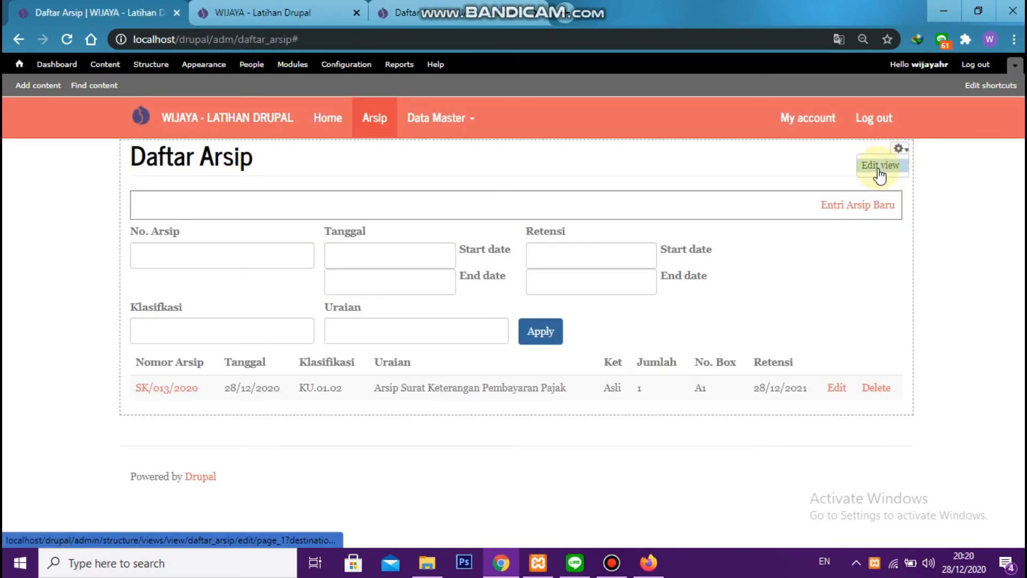
left_click(879, 166)
left_click(147, 217)
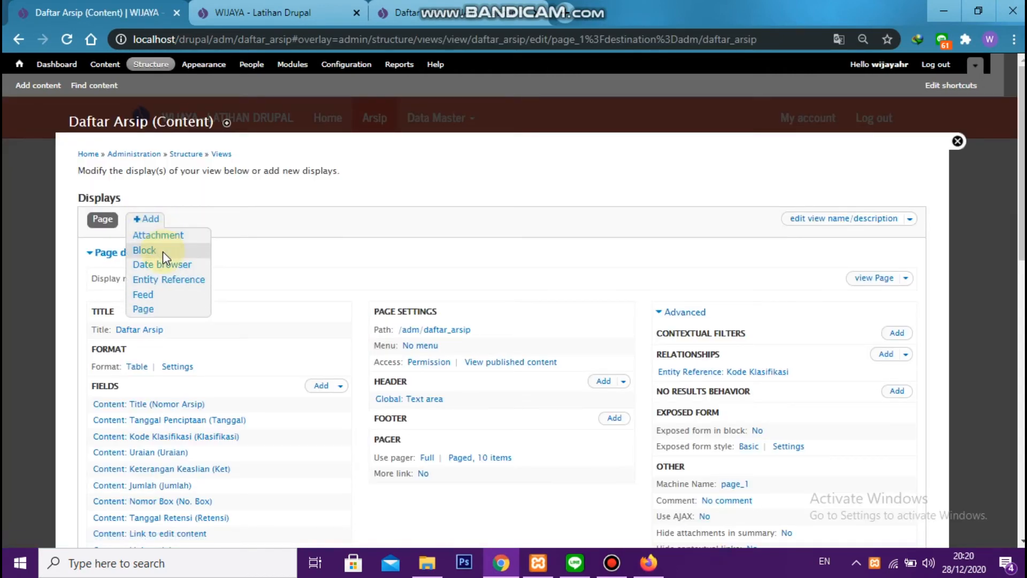
left_click(179, 252)
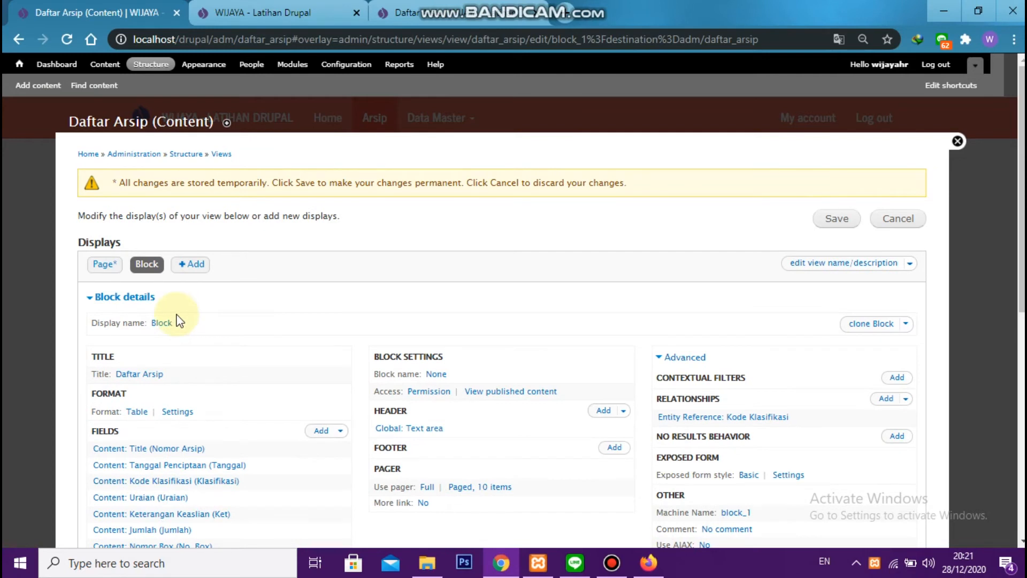
Override the title for this block only, setting it to "5 Arsip Terbaru"
left_click(124, 375)
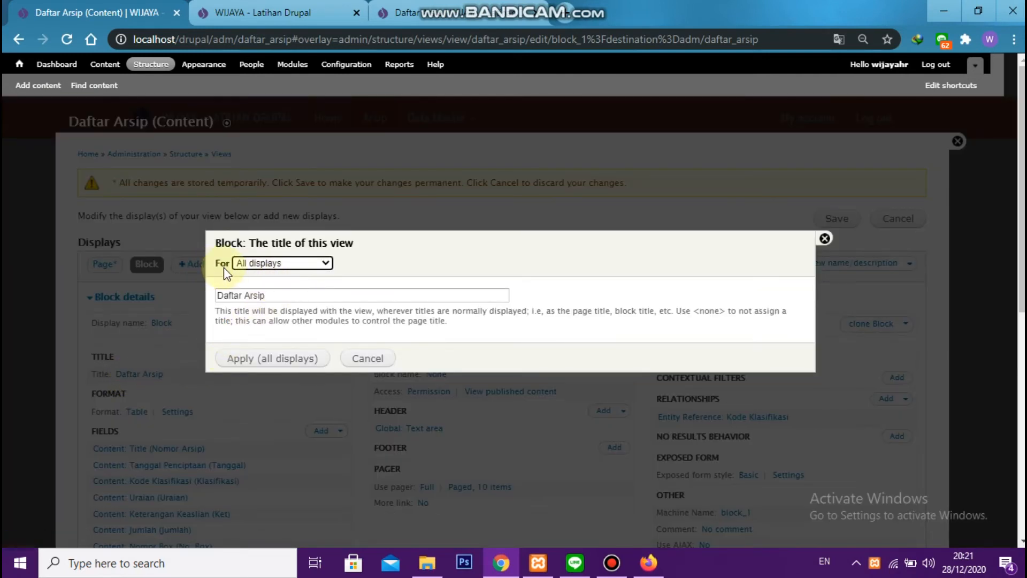
left_click(272, 263)
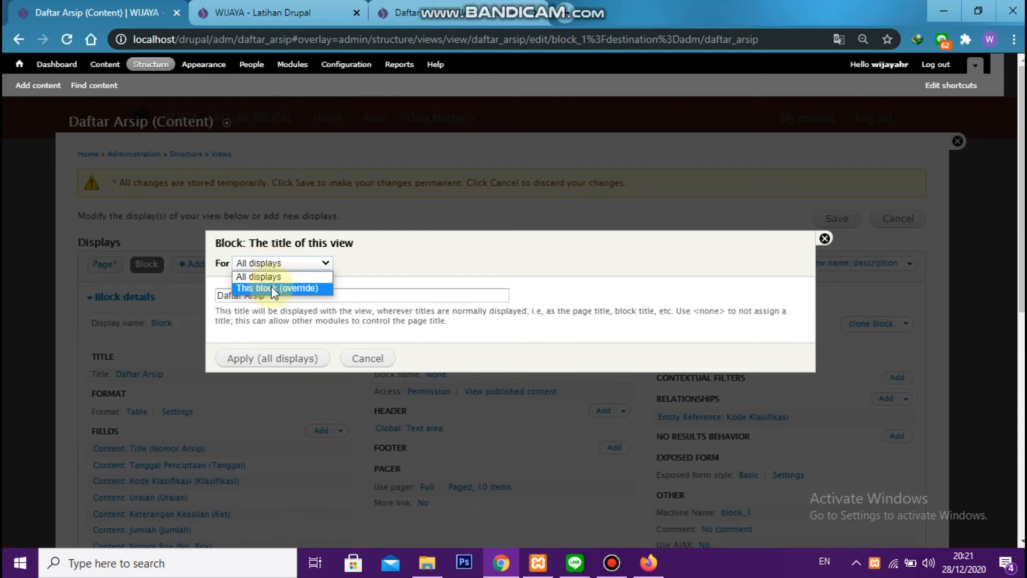
left_click(272, 289)
triple_click(275, 295)
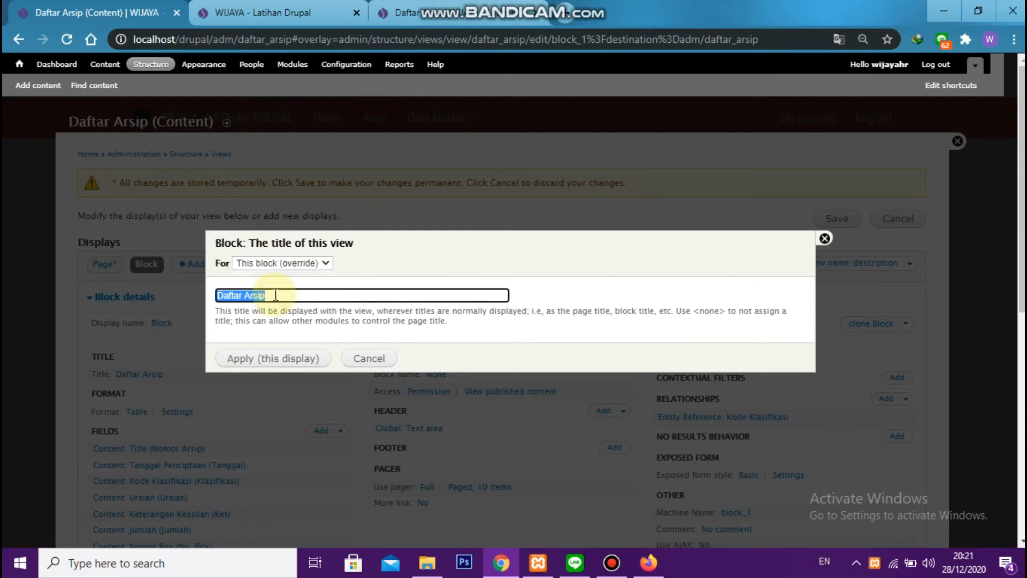
type("5")
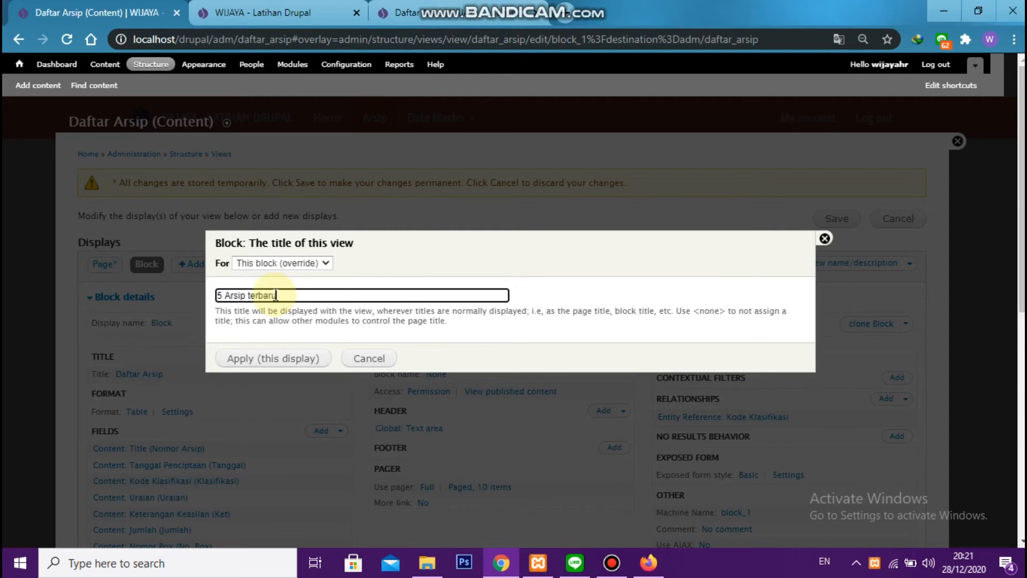
type(" Arsip Terbaru")
left_click(270, 359)
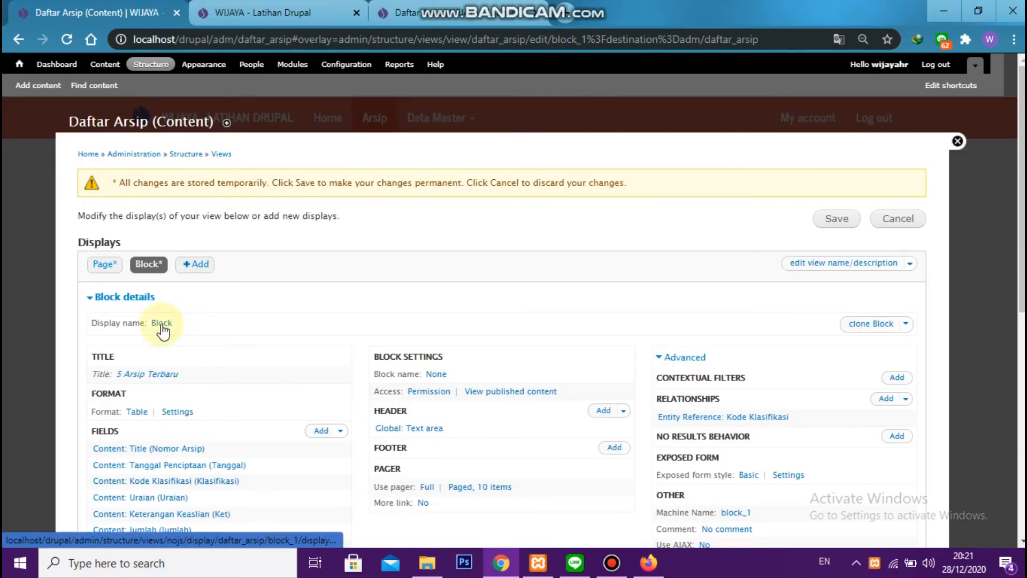
Rename the block display as "5 Arsip Terbaru"
left_click(161, 324)
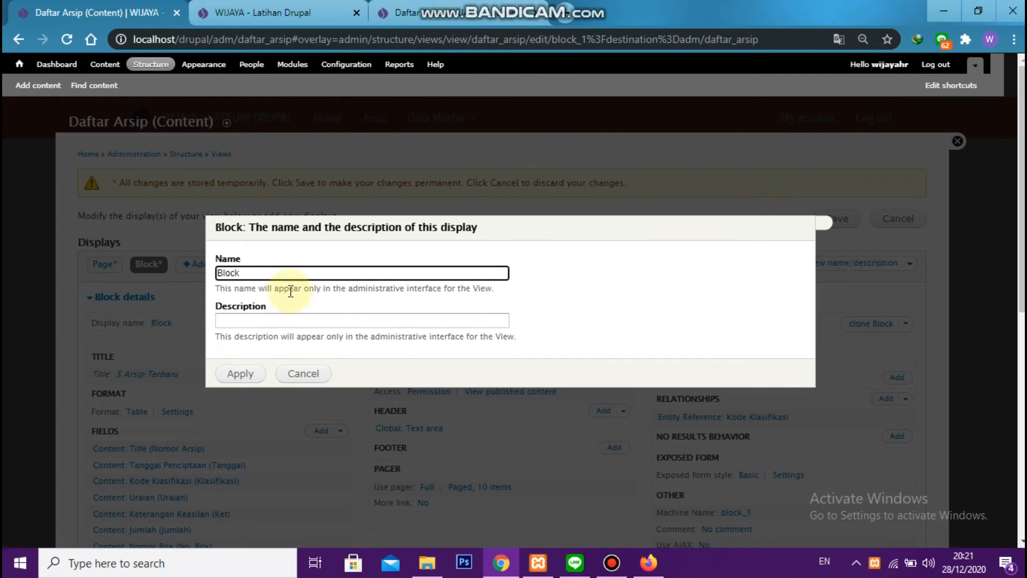
double_click(283, 274)
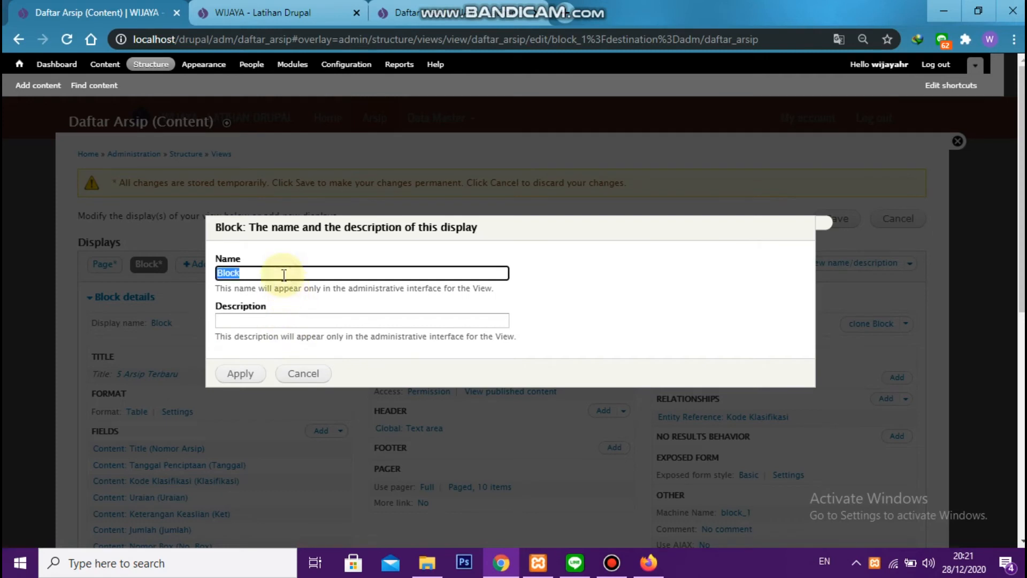
type("5 Arsip Terbaru")
left_click(238, 376)
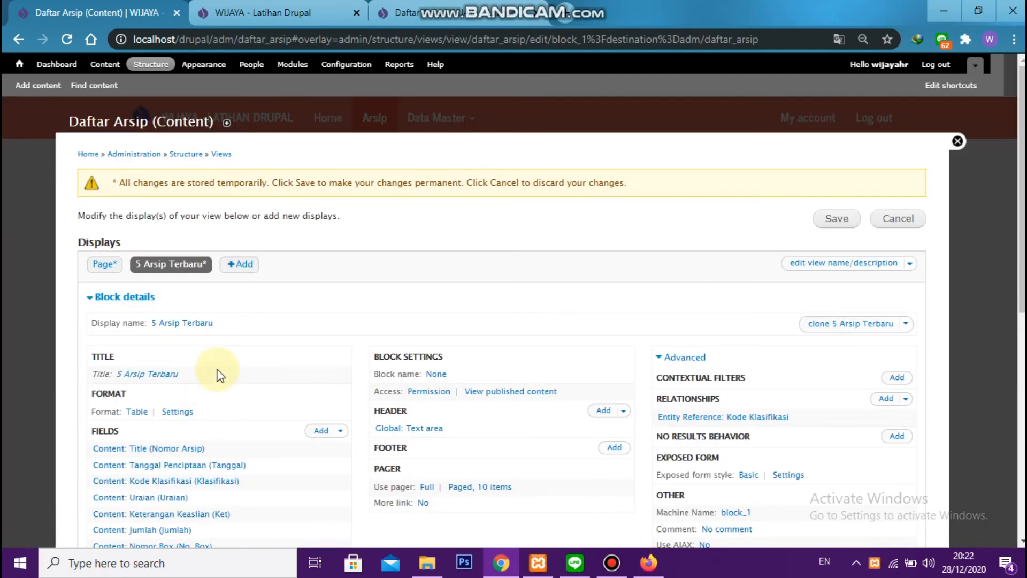
Remove the exposed content Title filter labelled "No. Arsip" from this block only, overriding the shared filter criteria
scroll(209, 355, "down", 5)
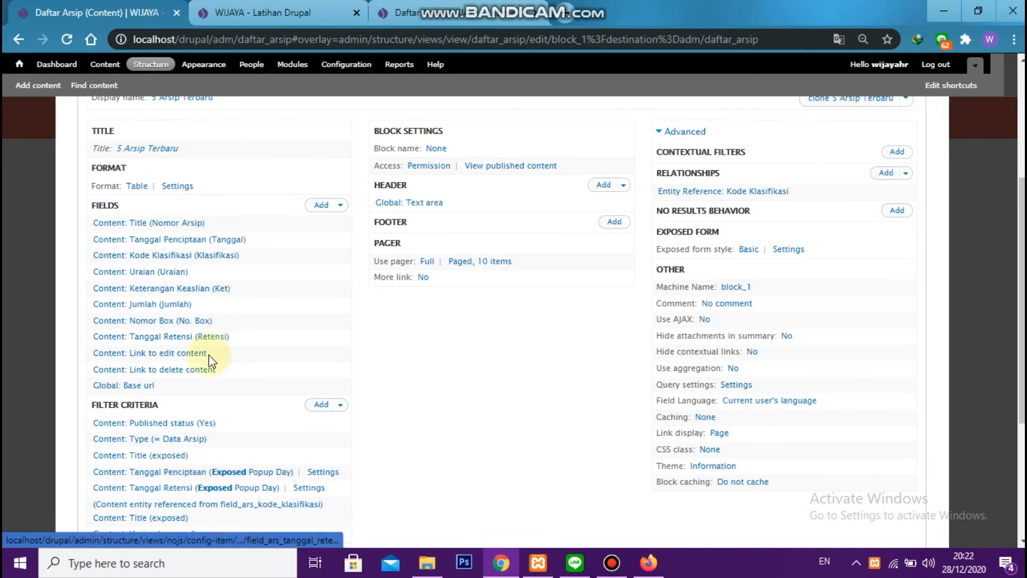
scroll(176, 268, "up", 4)
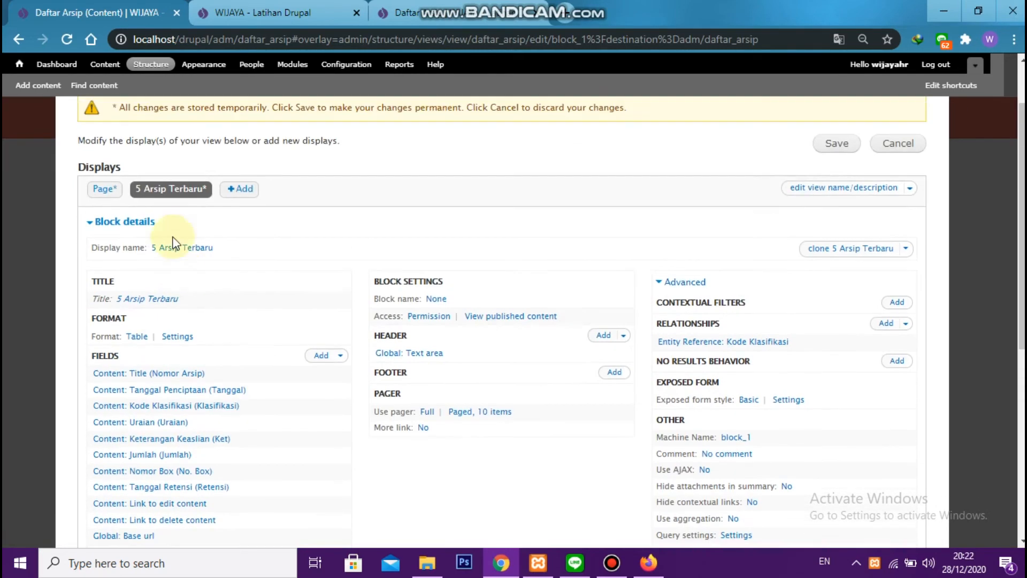
scroll(180, 271, "down", 2)
scroll(214, 373, "down", 2)
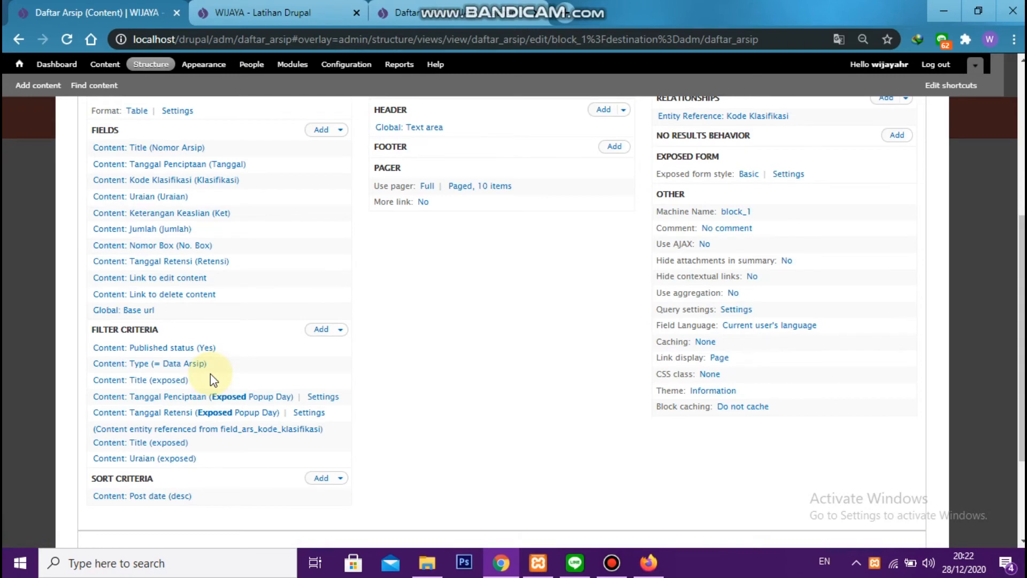
scroll(214, 378, "down", 3)
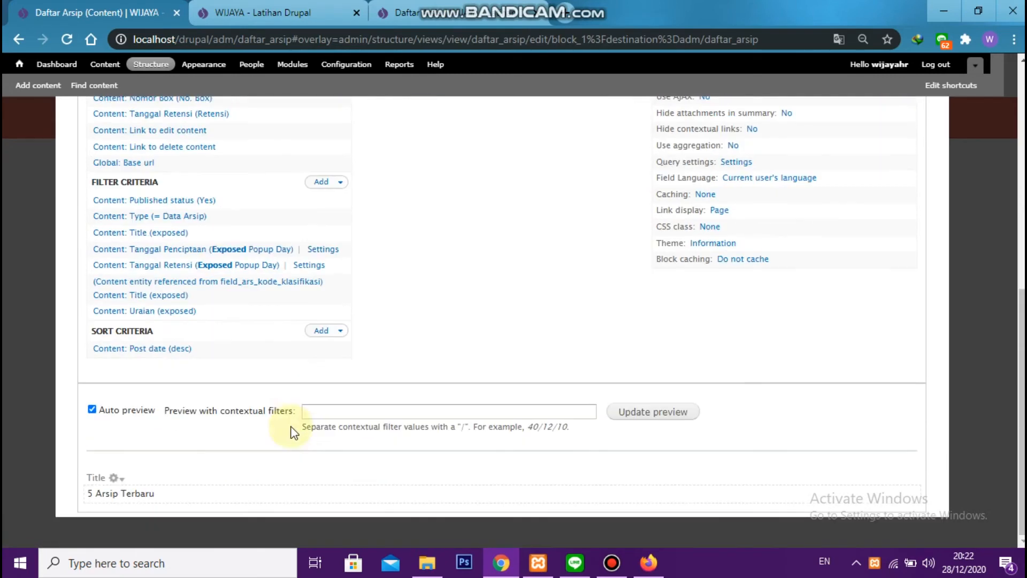
scroll(270, 431, "up", 2)
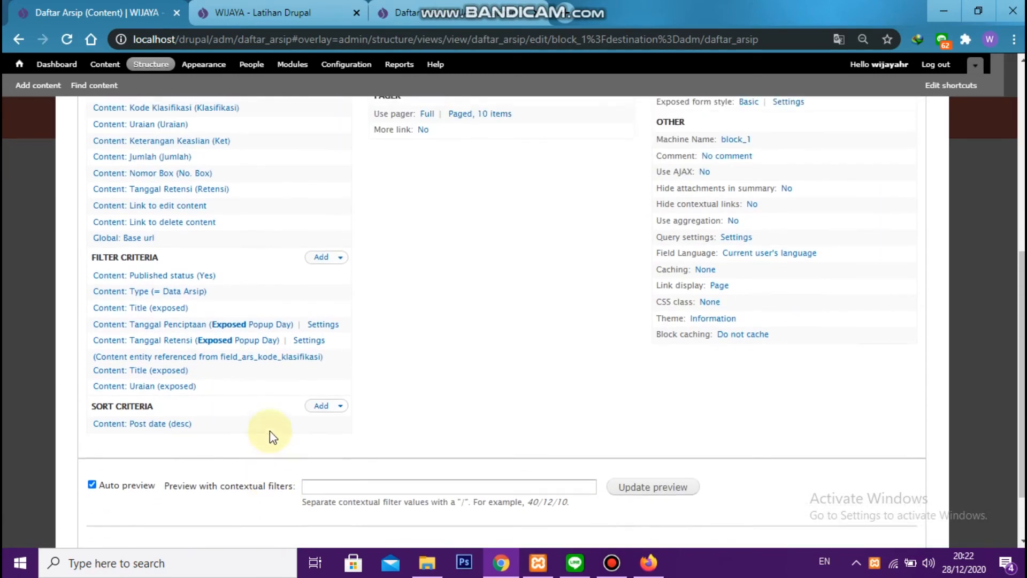
left_click(143, 309)
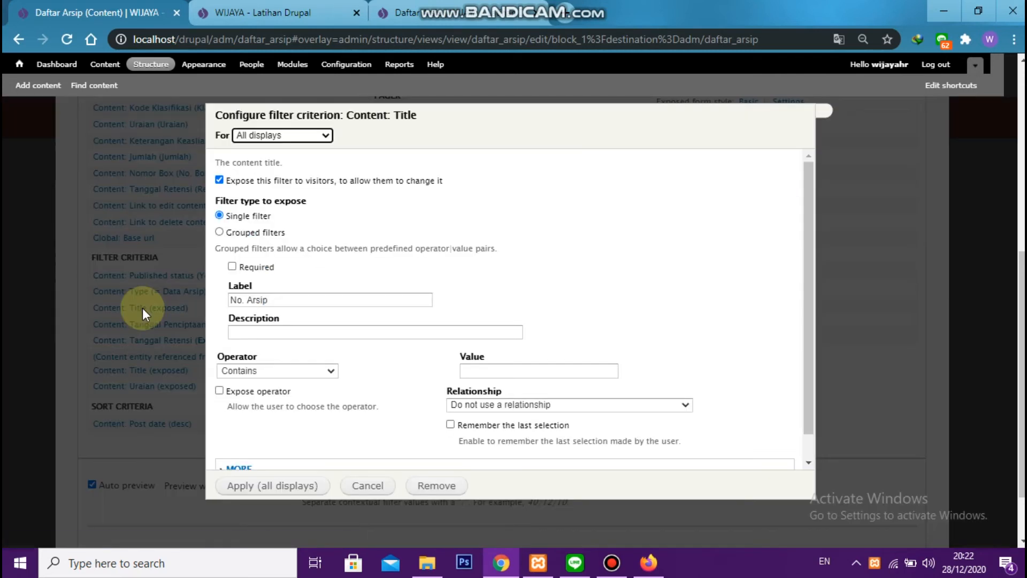
left_click(319, 135)
left_click(249, 158)
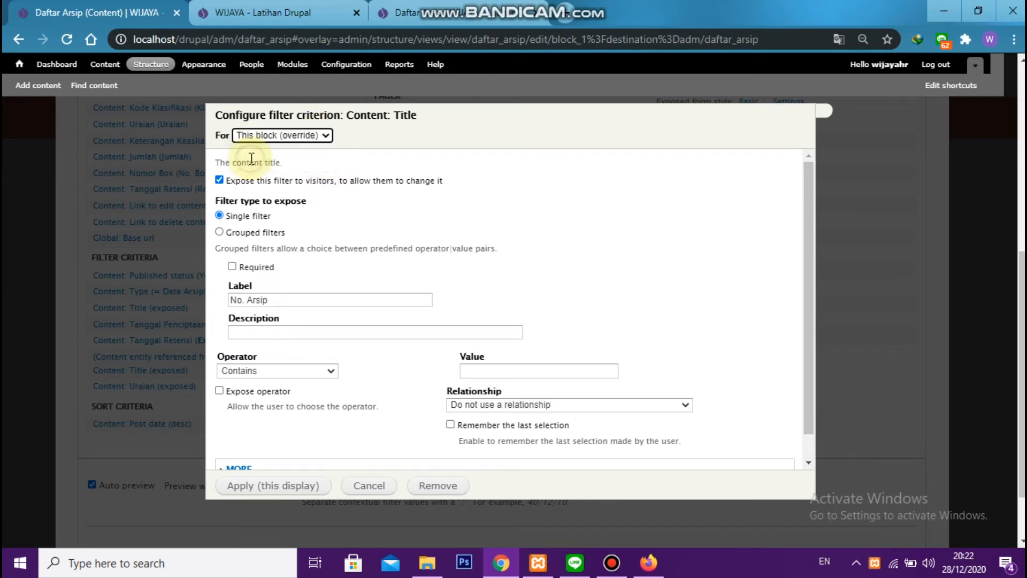
left_click(257, 135)
left_click(257, 135)
left_click(317, 135)
left_click(314, 159)
left_click(439, 485)
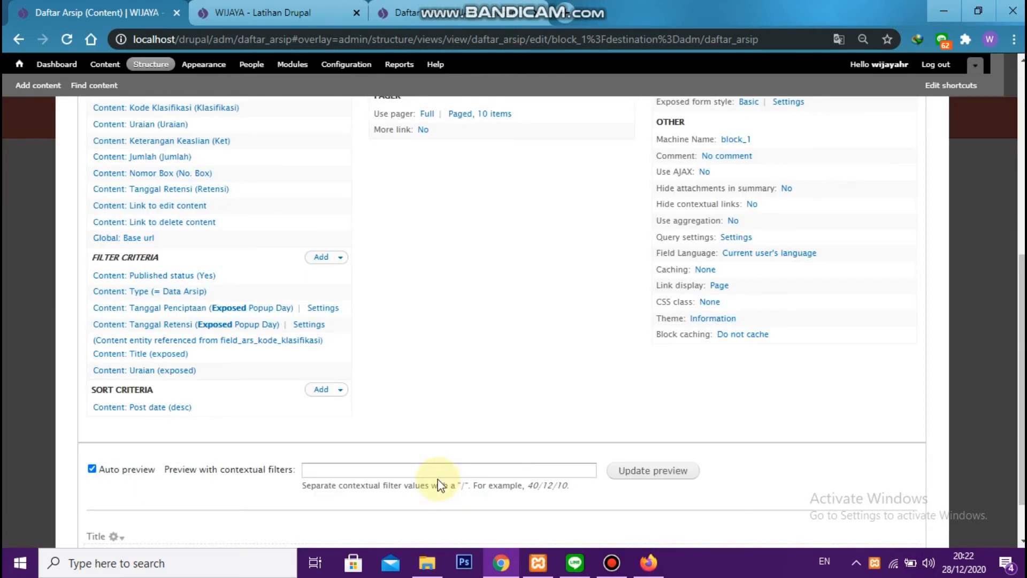
Remove the exposed Tanggal Penciptaan and Tanggal Retensi filters from this block only
left_click(208, 308)
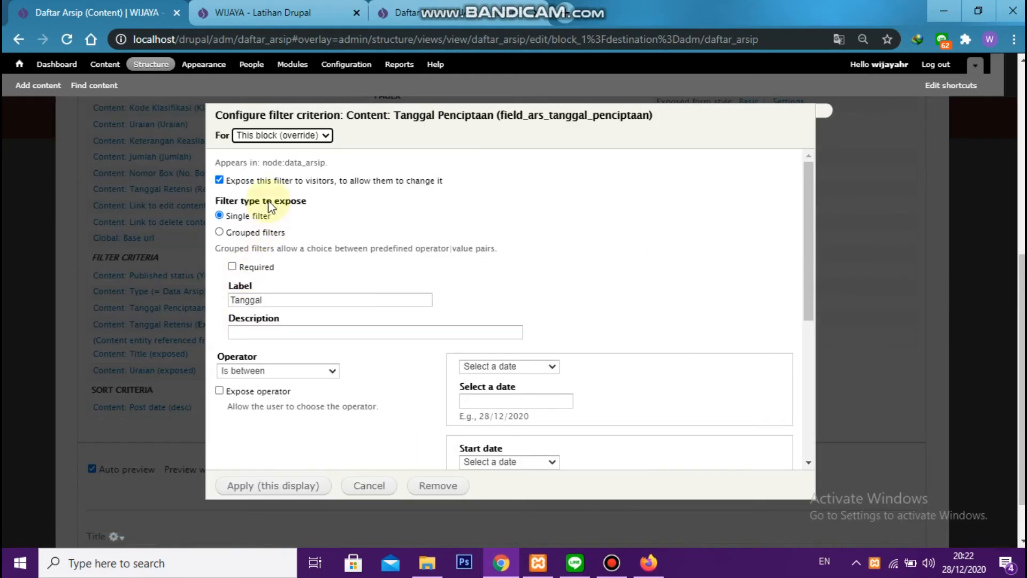
left_click(287, 136)
left_click(287, 135)
left_click(287, 135)
left_click(286, 157)
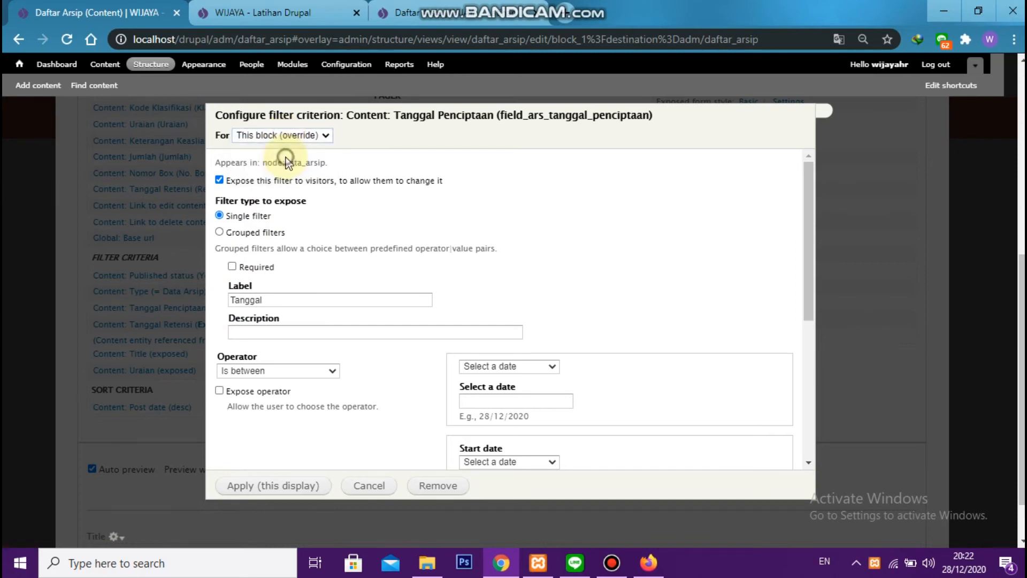
left_click(439, 493)
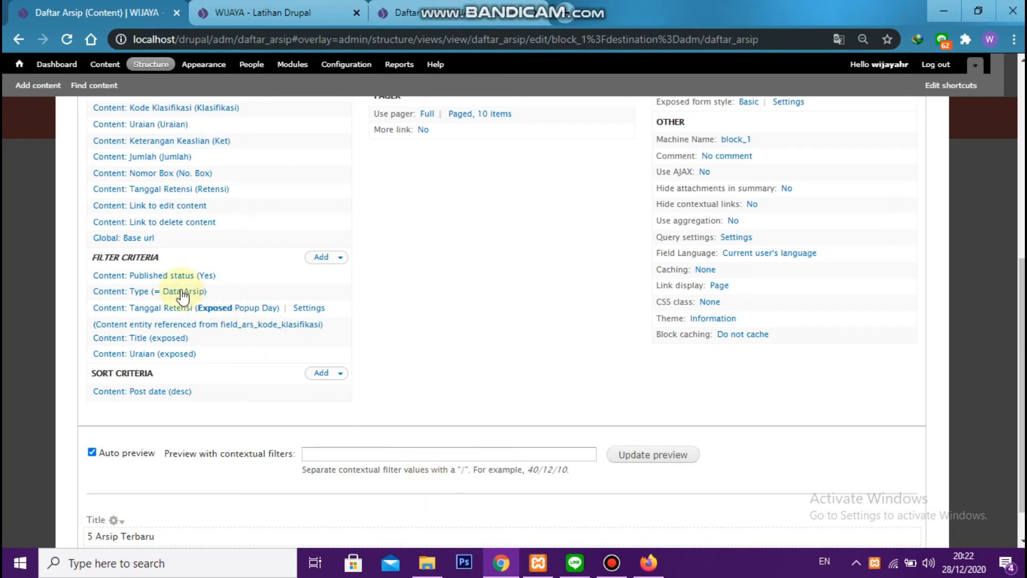
left_click(176, 310)
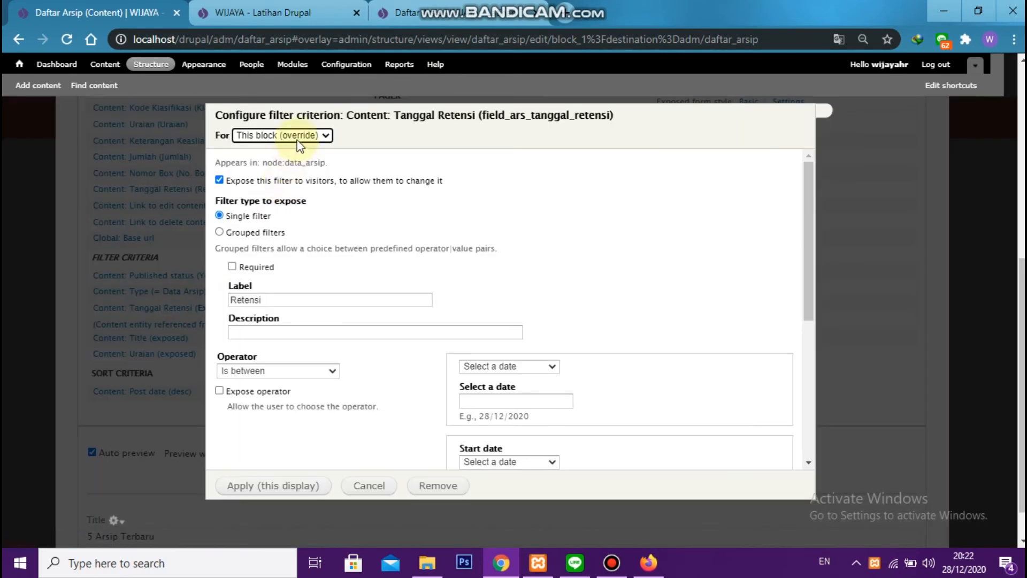
left_click(321, 136)
left_click(436, 485)
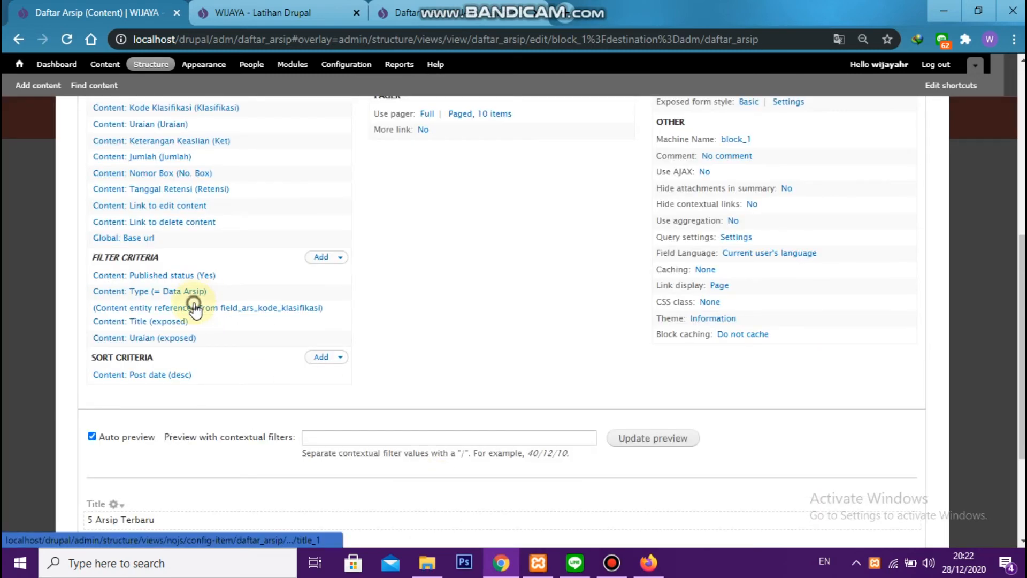
Remove the exposed Title filter that uses the Kode Klasifikasi relationship and the exposed Uraian filter from this block only
left_click(195, 306)
left_click(288, 136)
left_click(290, 162)
left_click(438, 486)
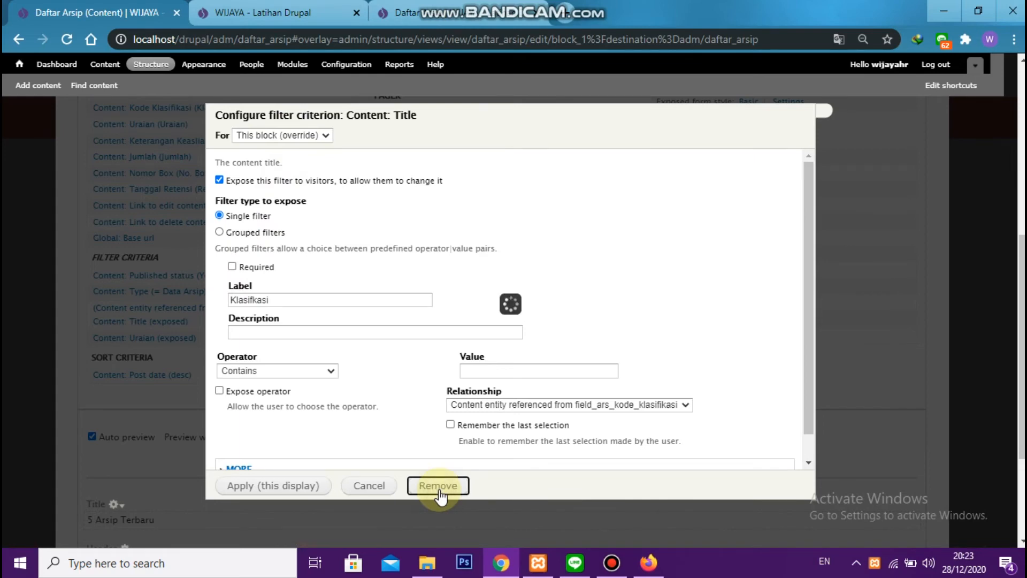
left_click(194, 309)
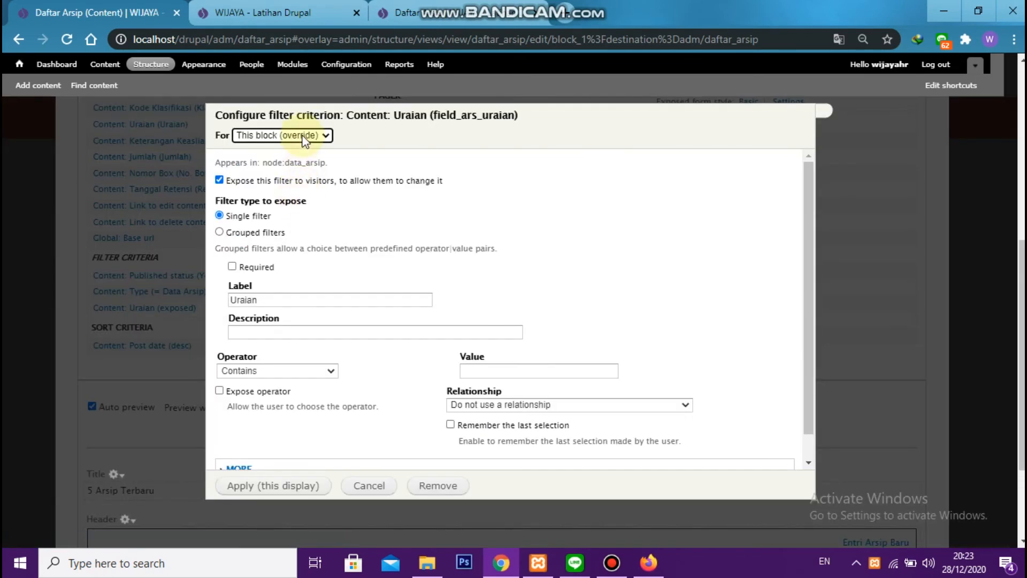
left_click(305, 136)
left_click(299, 158)
left_click(415, 487)
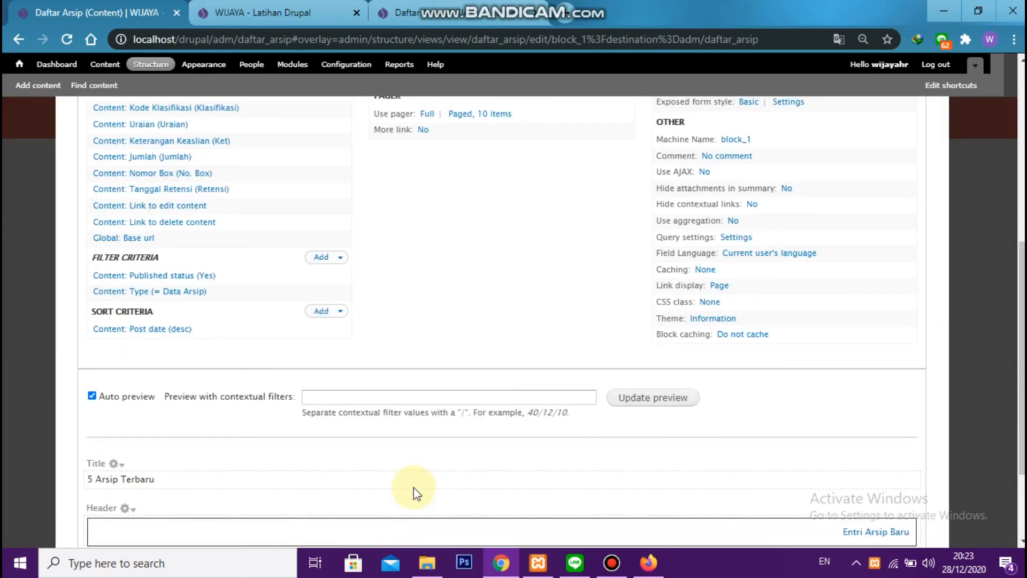
Set the pager for all displays to a specified number of items with 5 items to display, and save the view
scroll(512, 394, "up", 4)
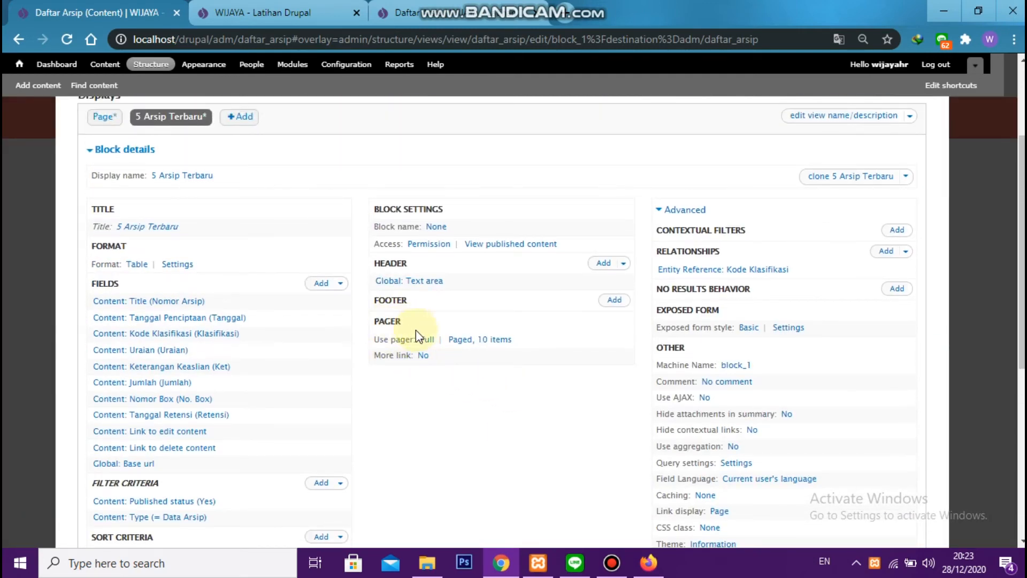
left_click(427, 340)
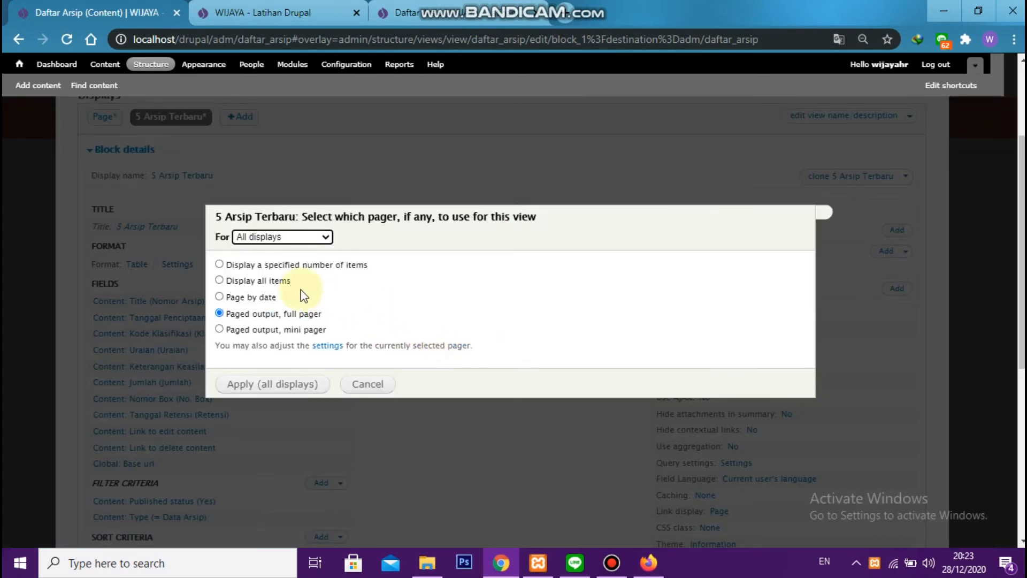
left_click(262, 267)
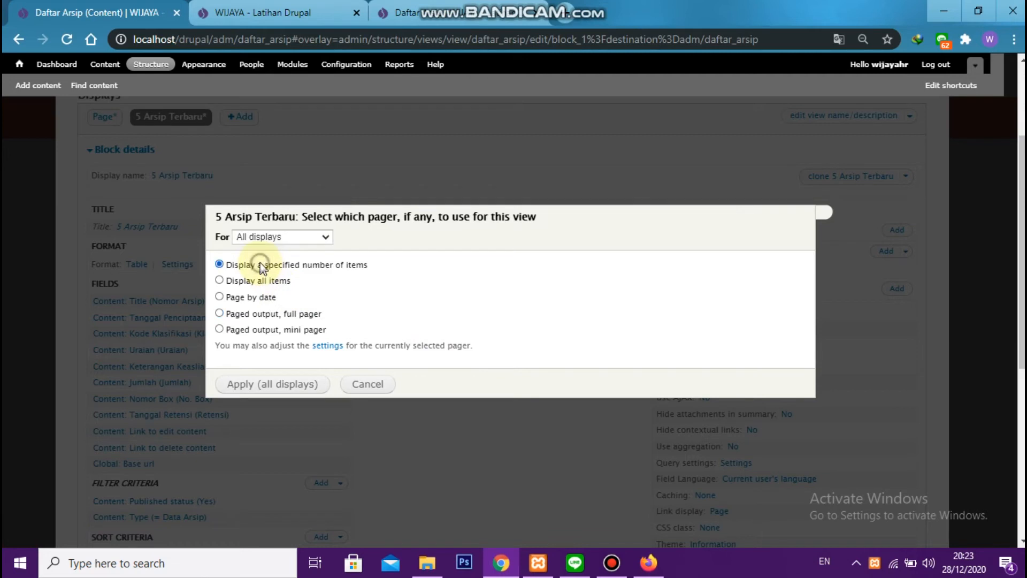
left_click(276, 393)
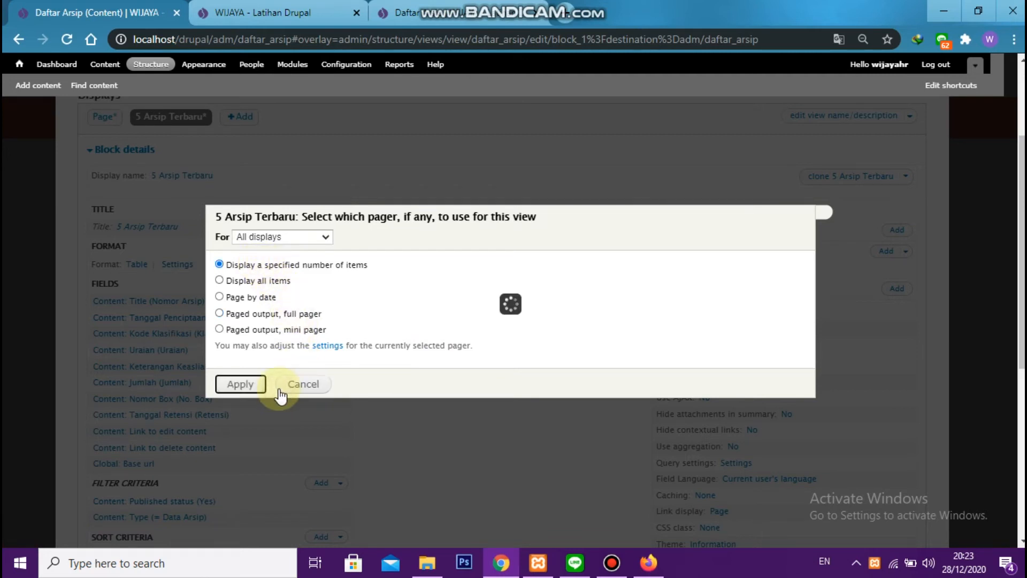
double_click(276, 288)
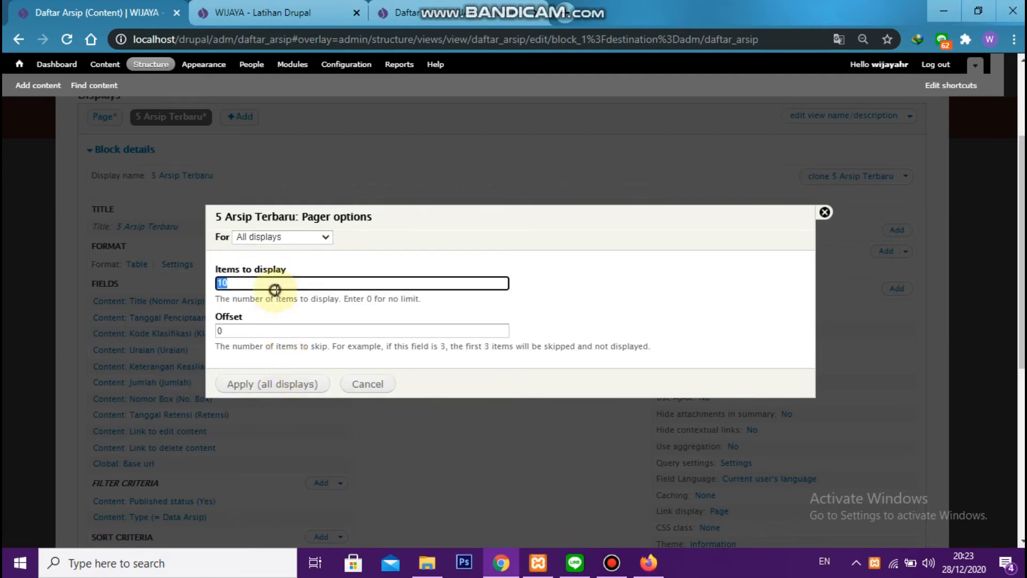
left_click(285, 388)
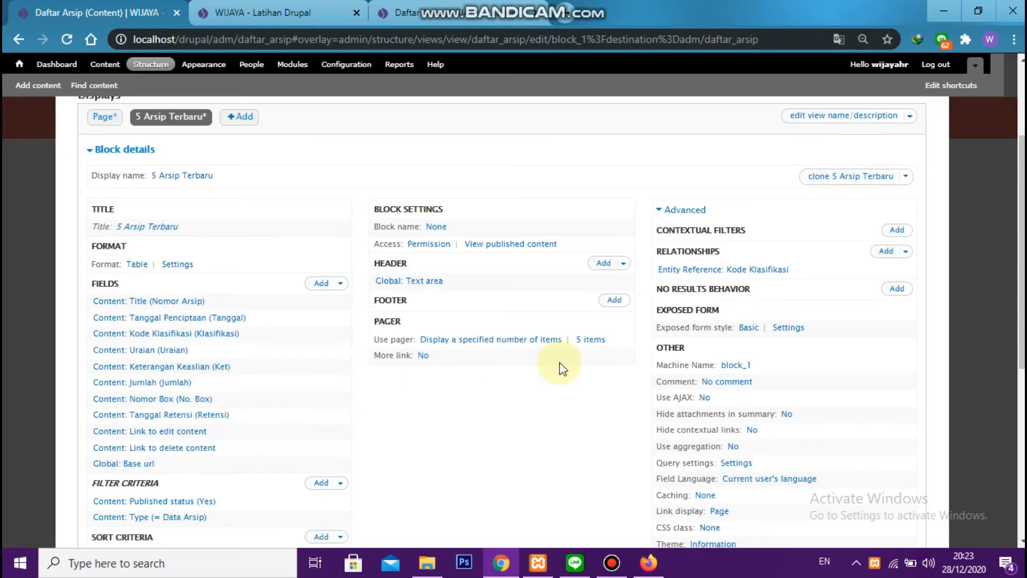
scroll(695, 310, "up", 3)
left_click(837, 219)
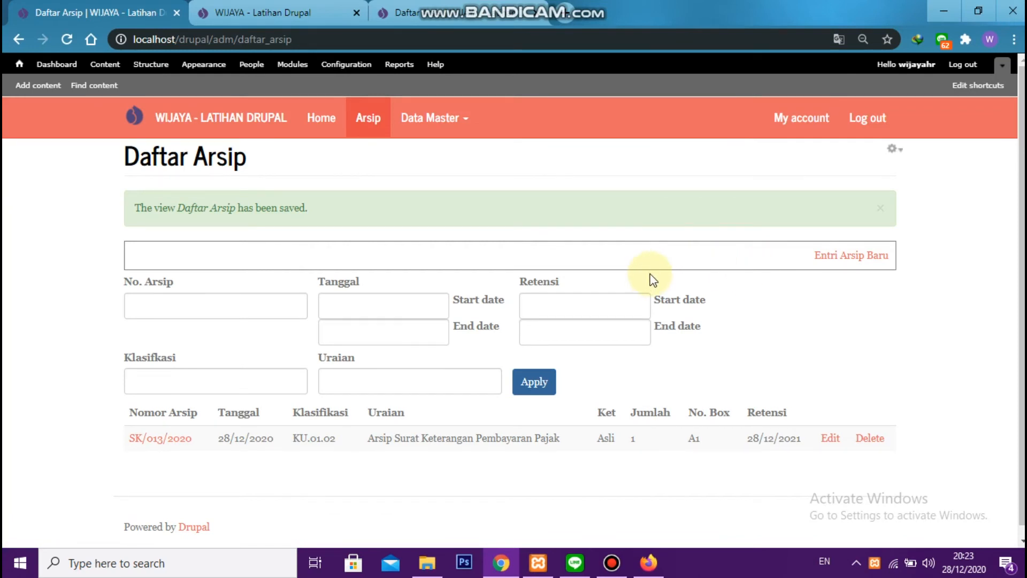
Assign the "View: Daftar Arsip: 5 Arsip Terbaru" block to the Content region in the block settings and save the blocks
left_click(150, 64)
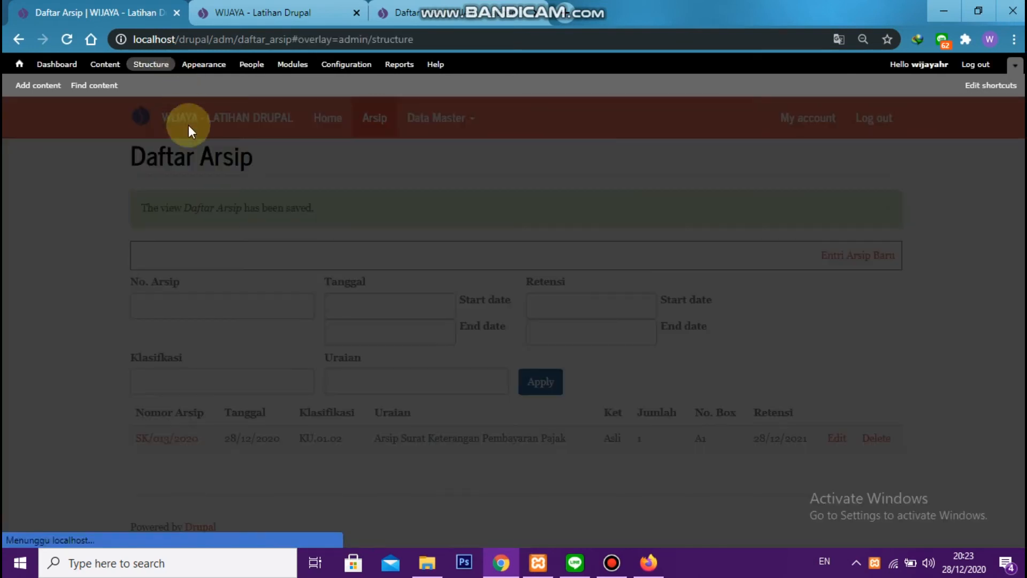
left_click(119, 185)
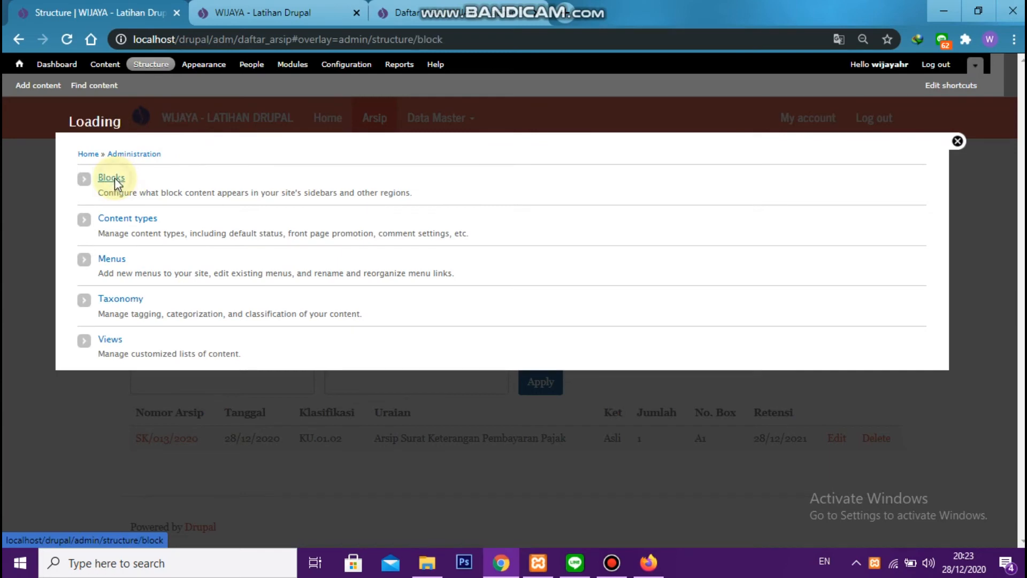
scroll(292, 276, "down", 10)
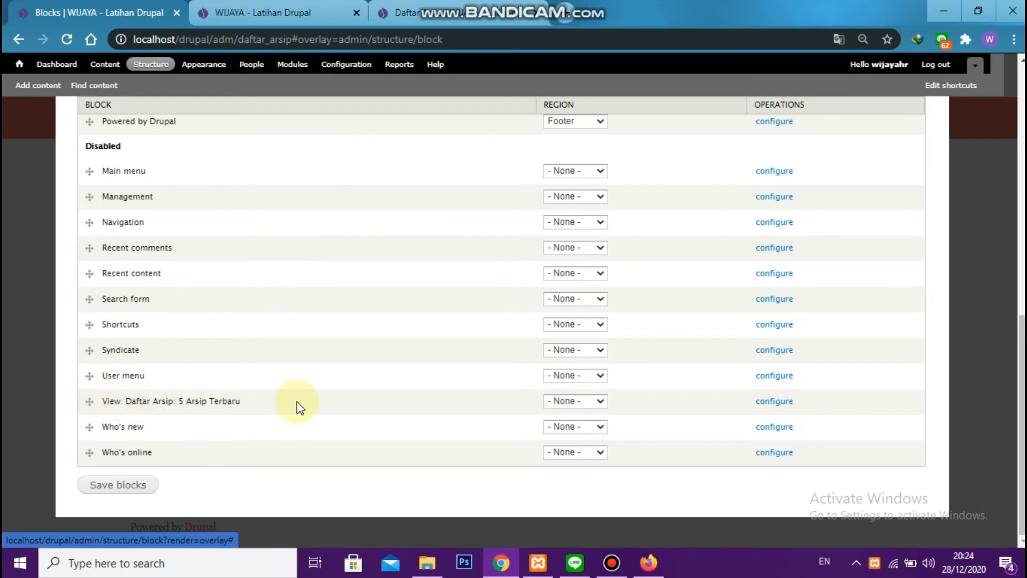
left_click_drag(210, 399, 242, 398)
left_click(249, 401)
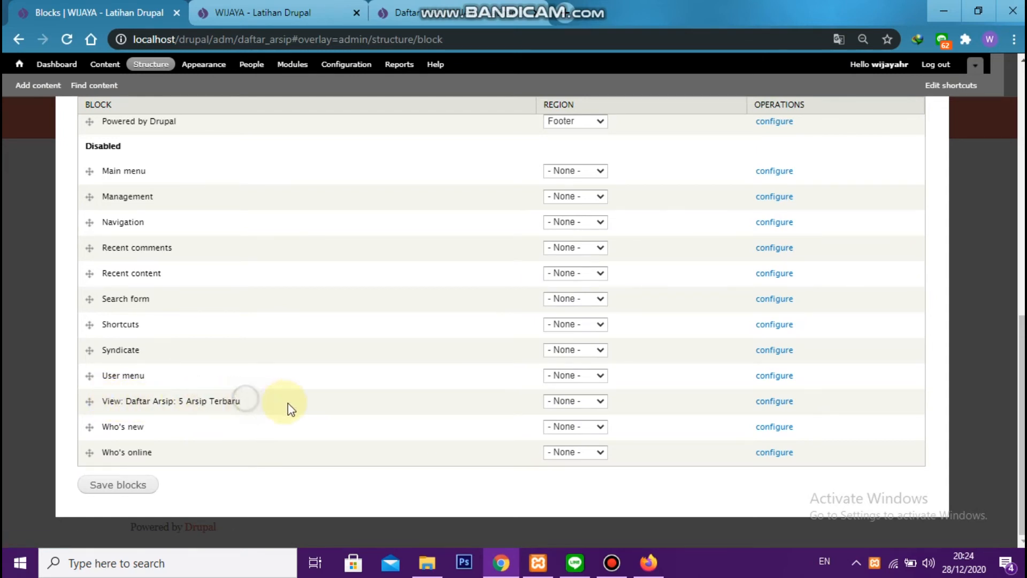
left_click(556, 401)
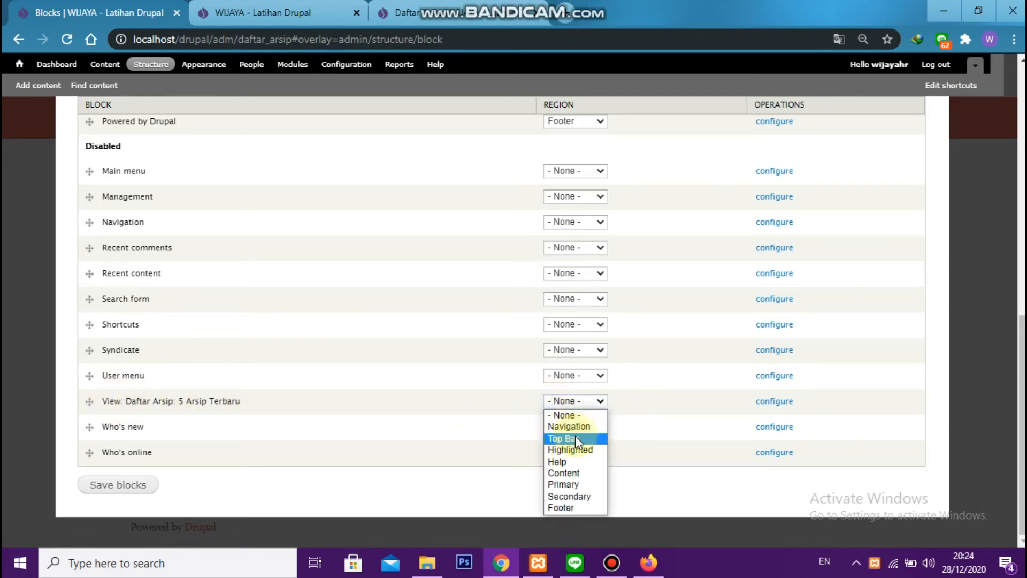
left_click(567, 472)
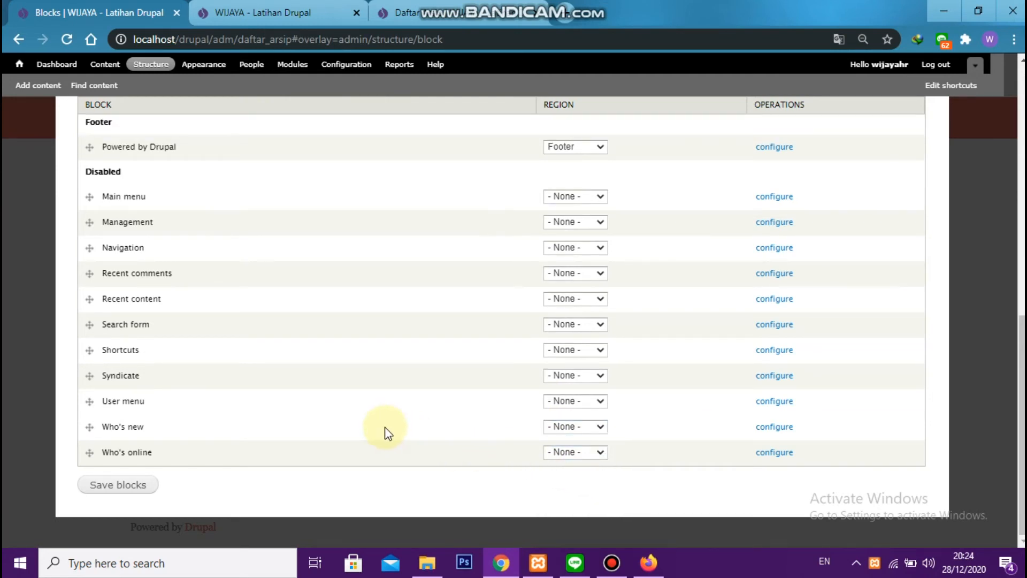
left_click(119, 485)
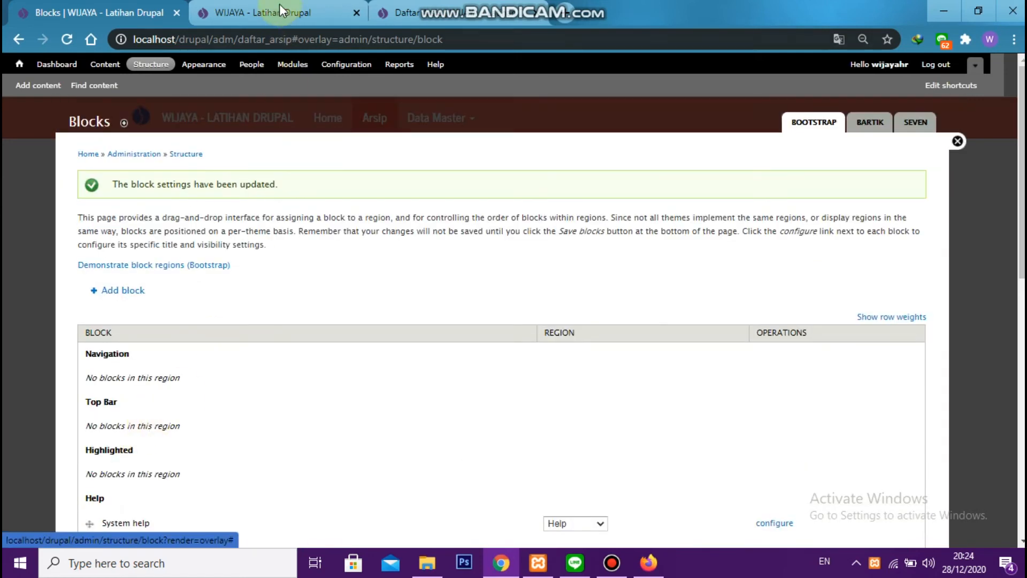
Reload the site's home page to check the block, and look through the listed archive's detail page
left_click(278, 10)
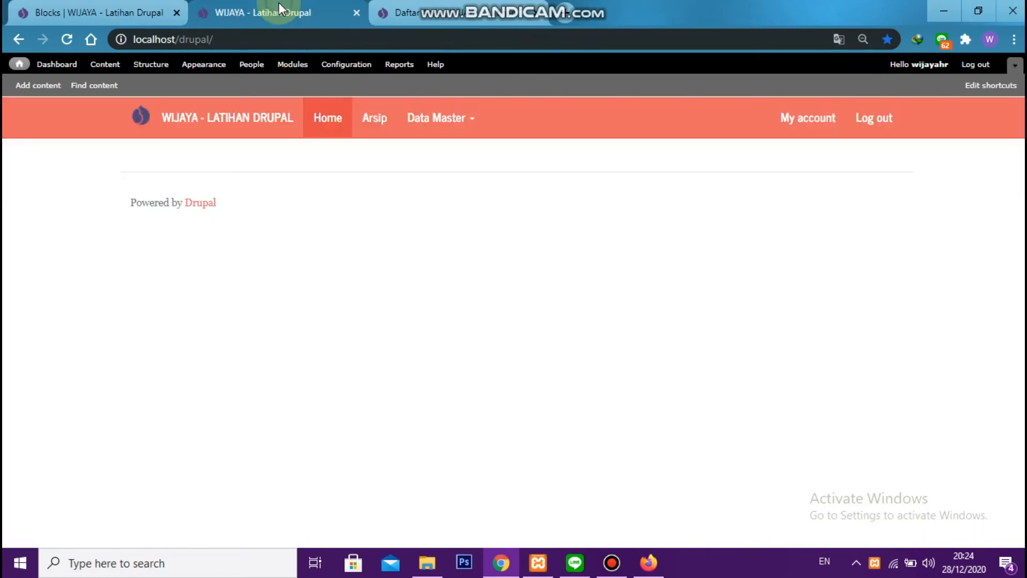
left_click(324, 120)
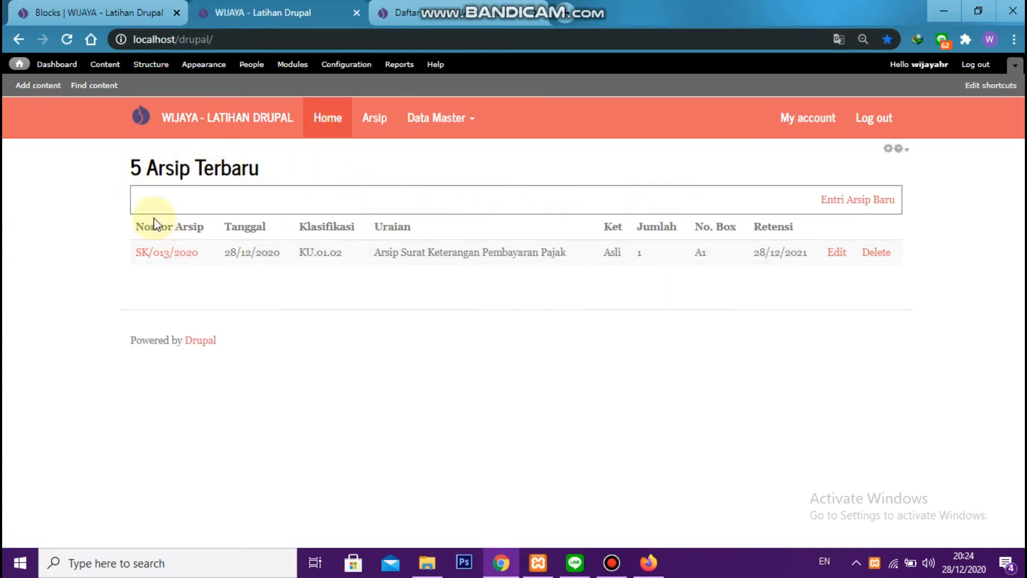
left_click(159, 252)
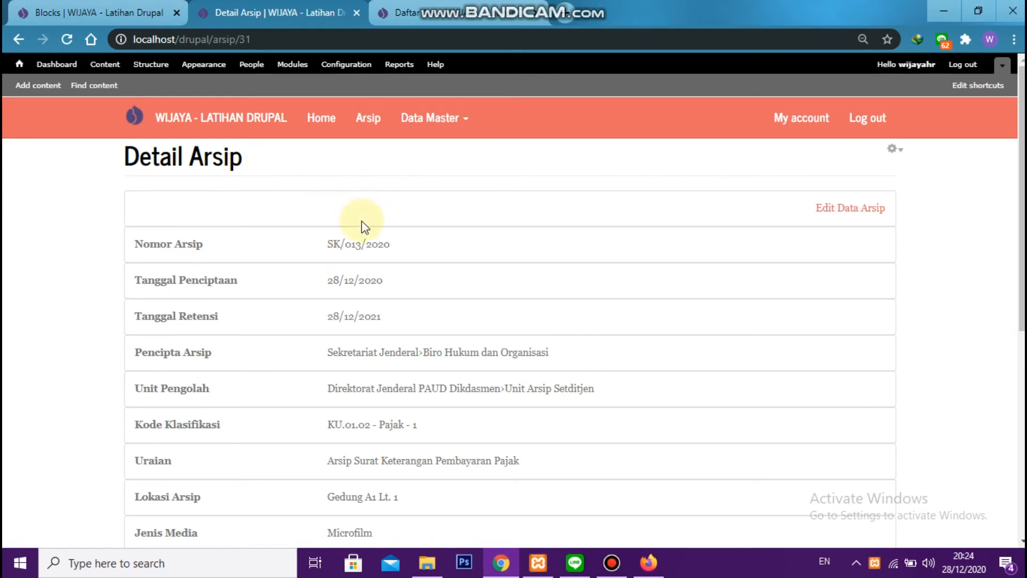
scroll(319, 214, "down", 2)
scroll(378, 217, "down", 5)
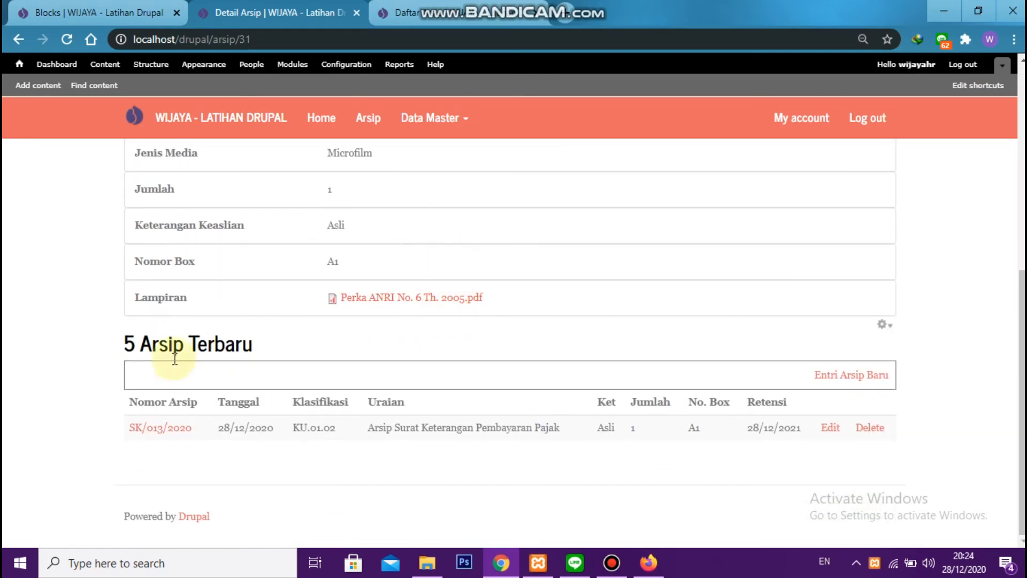
Examine the 5 Arsip Terbaru block displayed beneath the archive's details on the Detail Arsip page
left_click_drag(128, 342, 893, 457)
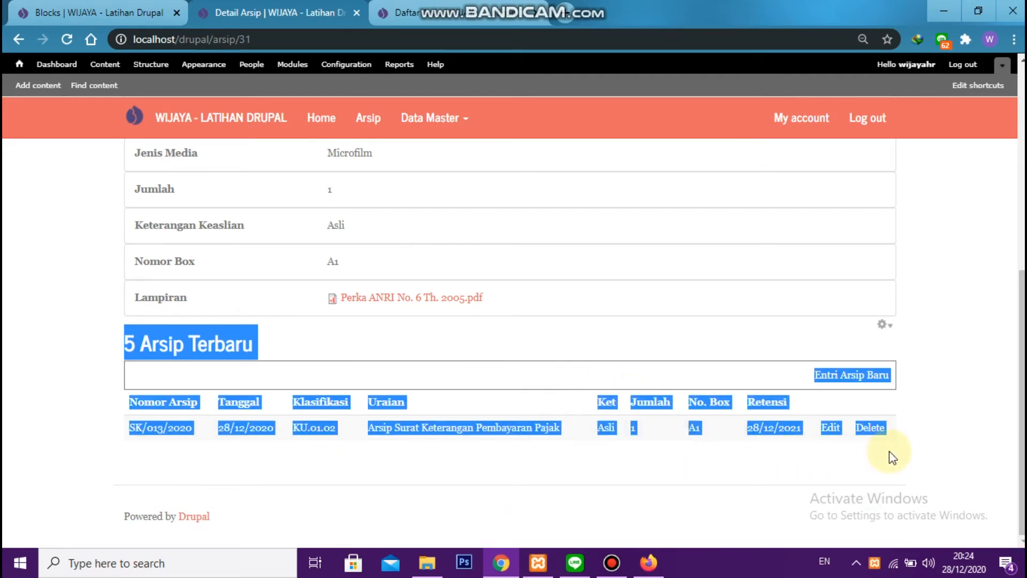
left_click(70, 305)
scroll(70, 305, "up", 5)
scroll(420, 294, "up", 2)
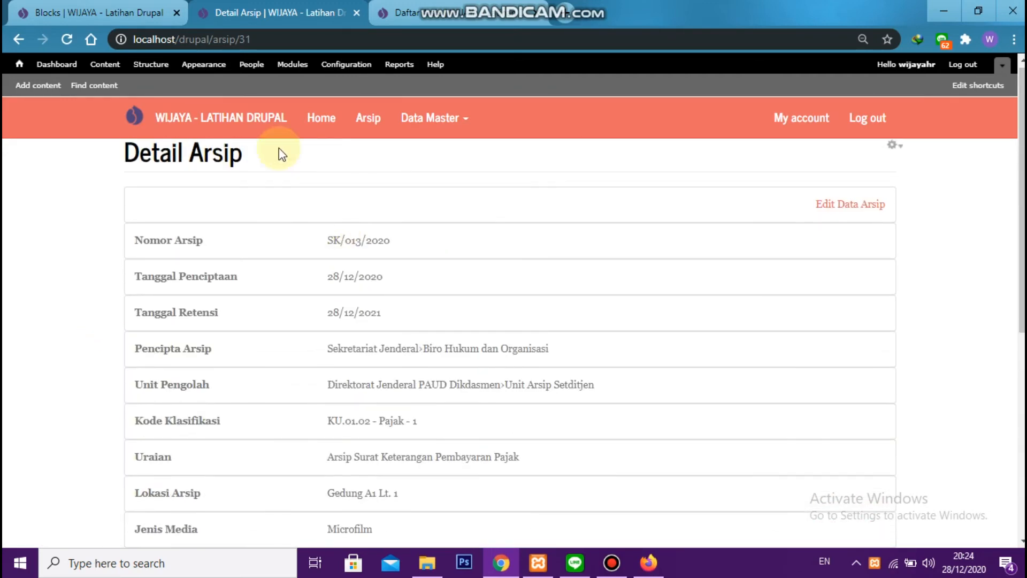
left_click(316, 115)
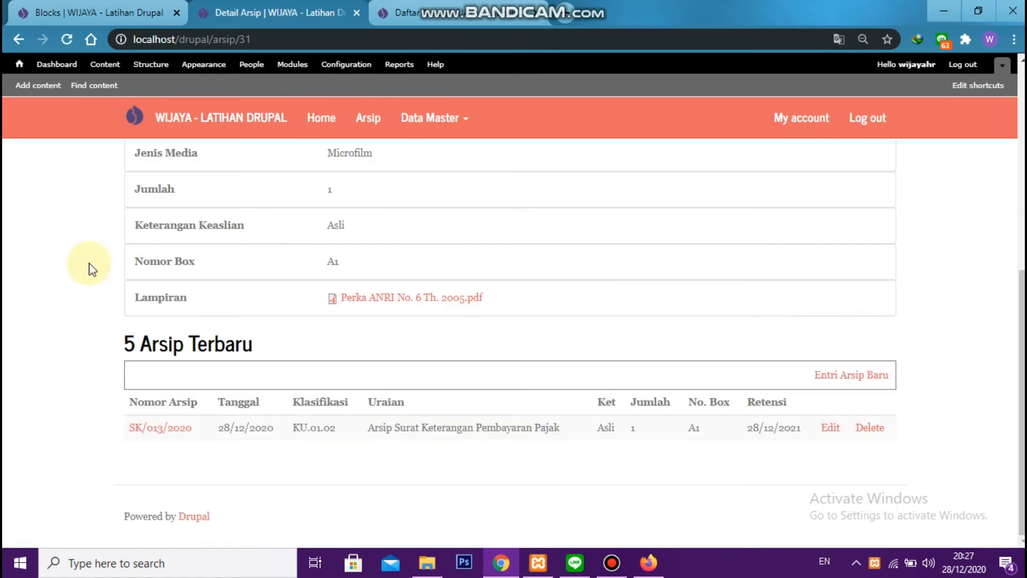
left_click_drag(130, 343, 355, 379)
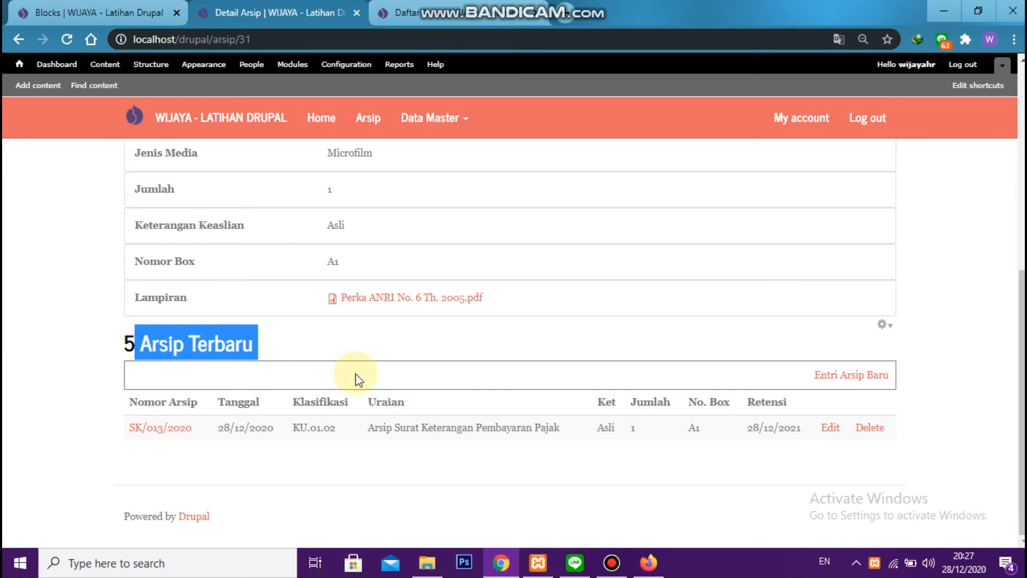
left_click(377, 349)
scroll(376, 345, "up", 7)
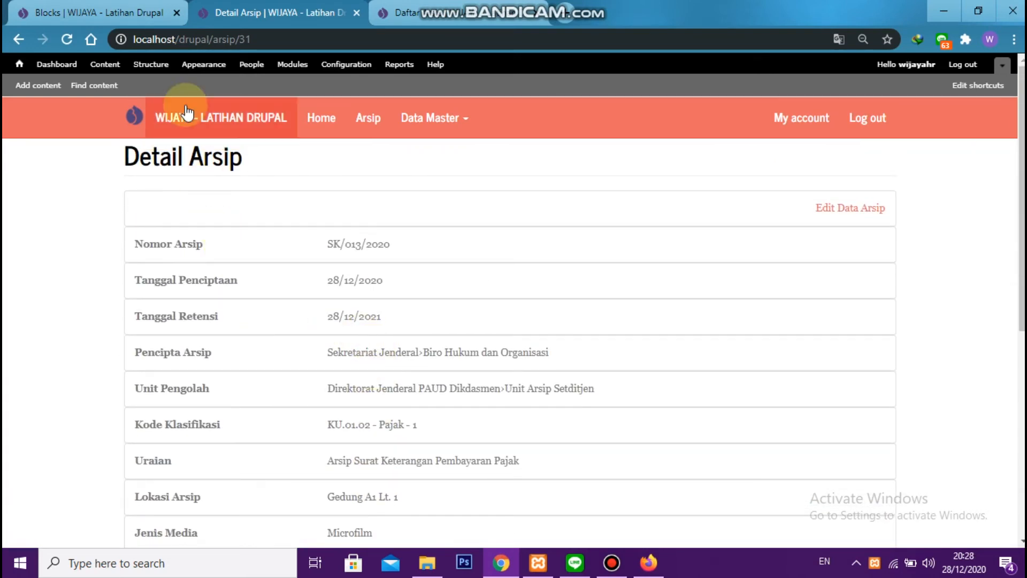
Open the configuration of the "View: Daftar Arsip: 5 Arsip Terbaru" block from the site's block settings
left_click(151, 65)
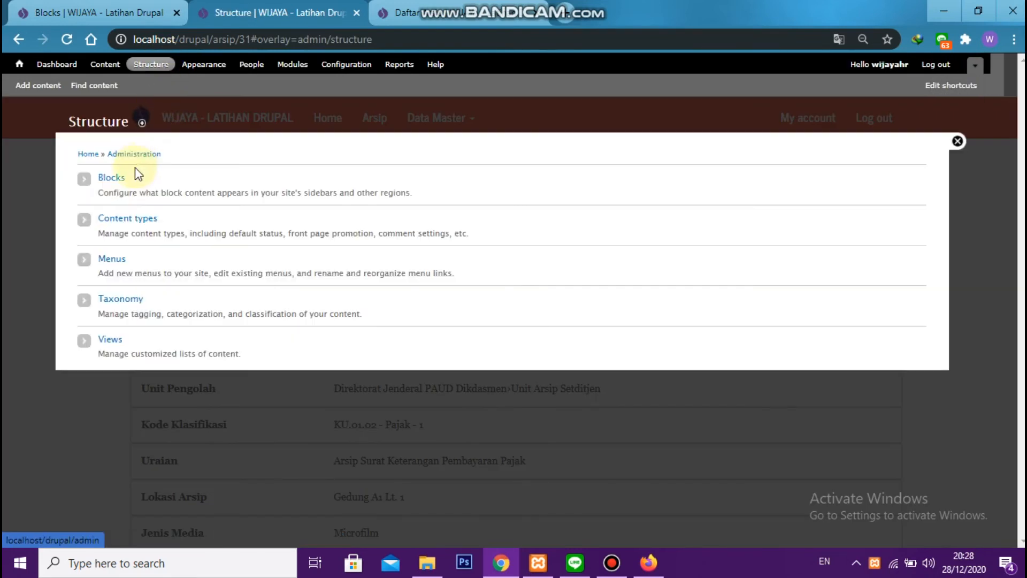
left_click(115, 340)
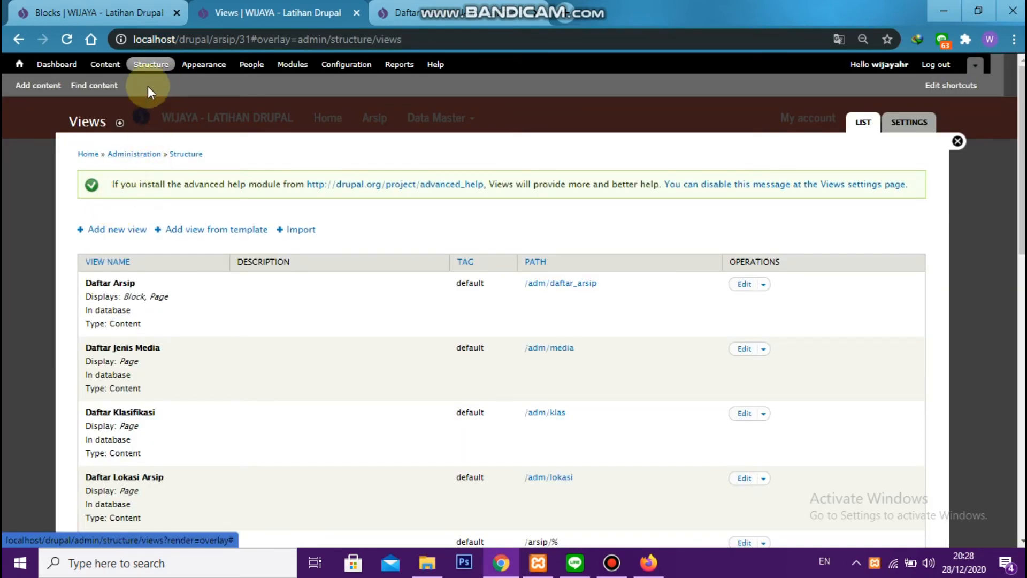
left_click(151, 64)
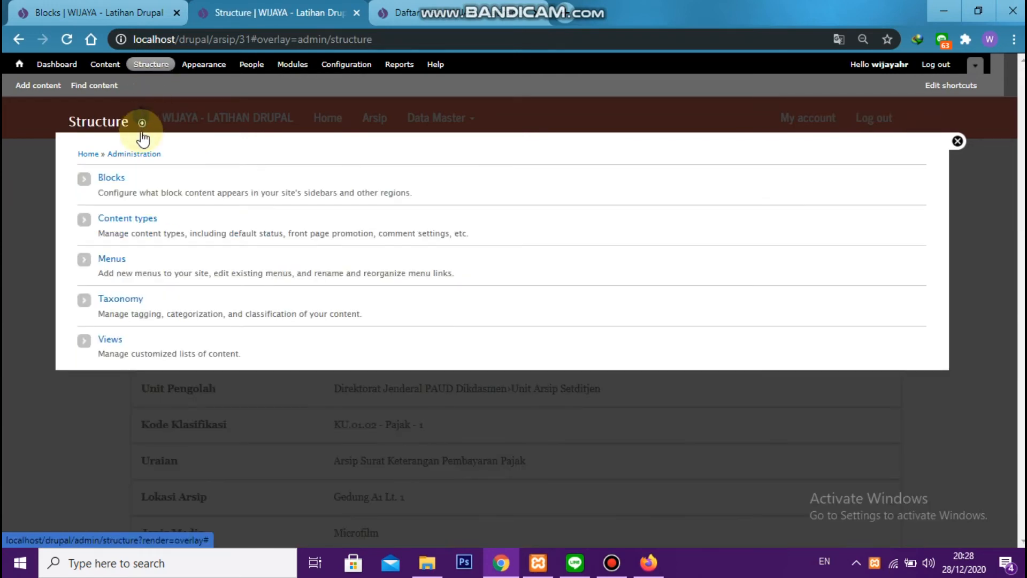
left_click(122, 177)
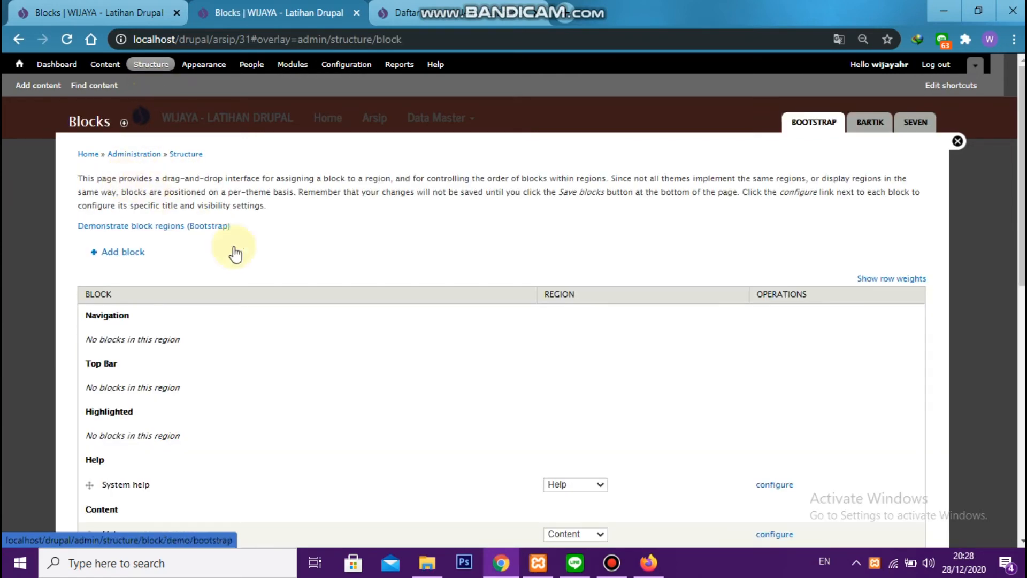
scroll(262, 271, "down", 3)
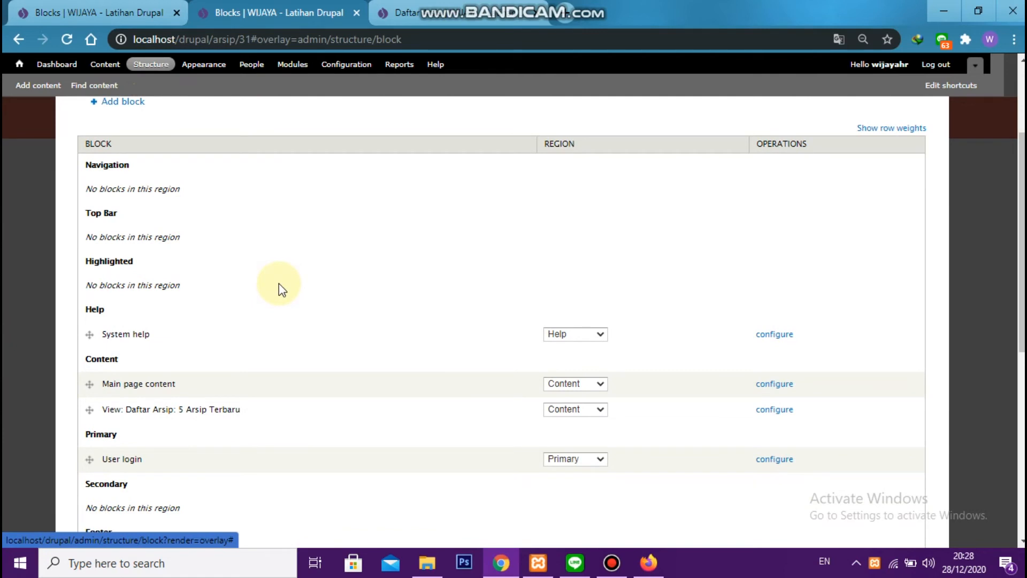
scroll(278, 289, "down", 2)
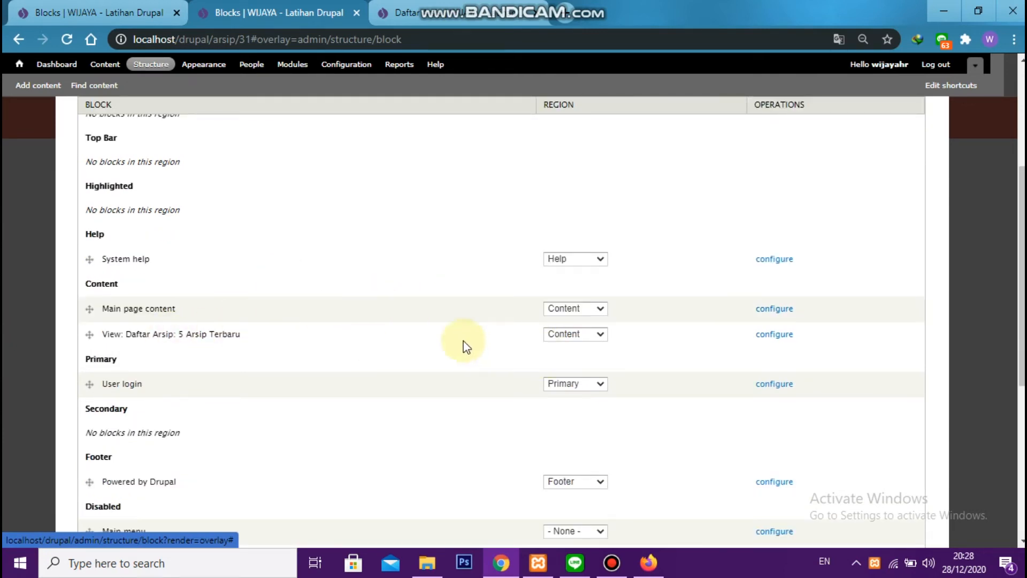
left_click(773, 335)
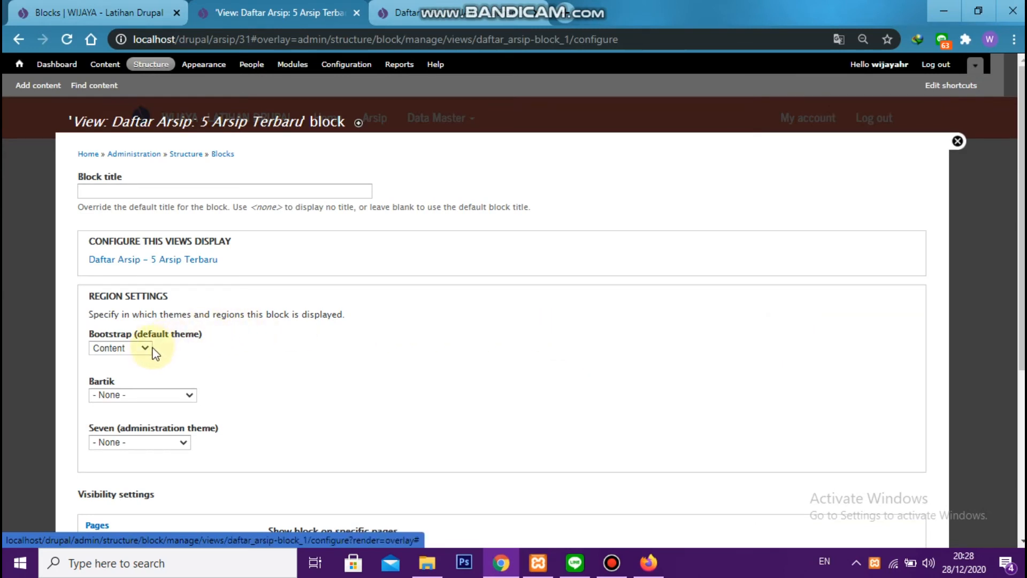
Restrict the block's visibility to only the listed page frontpage, save the block, and close the settings overlay
scroll(158, 350, "down", 1)
scroll(163, 354, "down", 2)
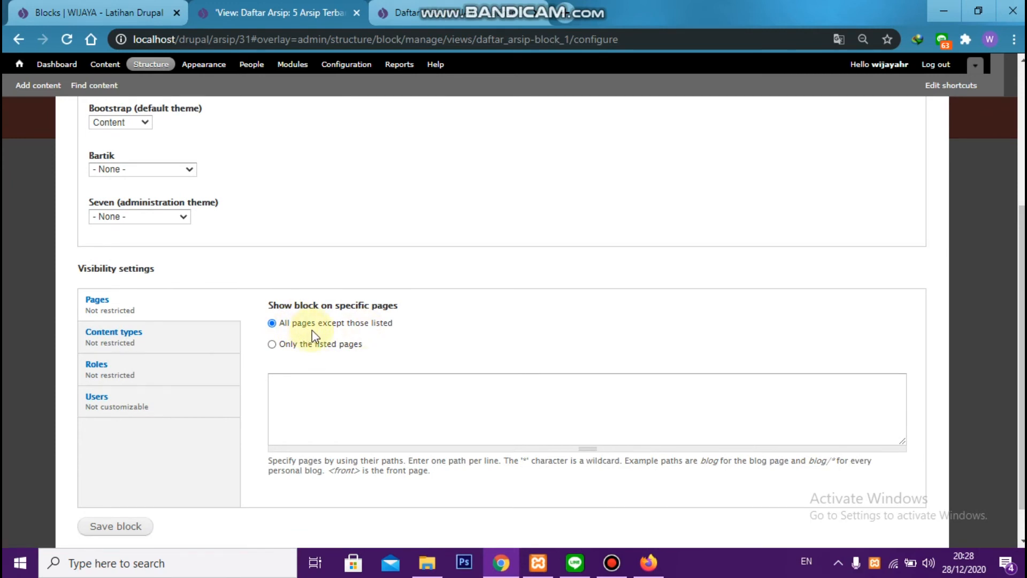
left_click(323, 338)
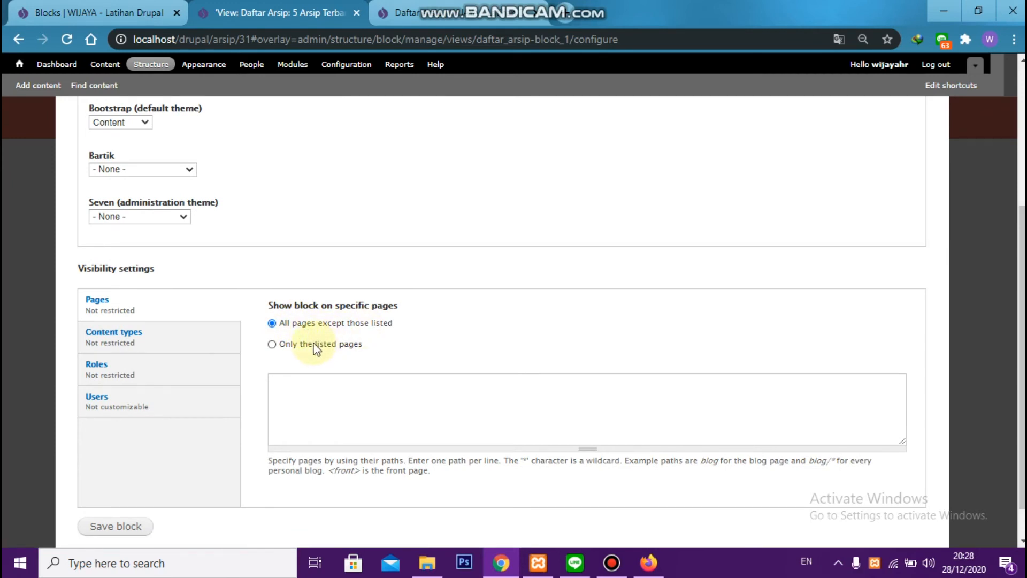
left_click(314, 381)
type("frontpage")
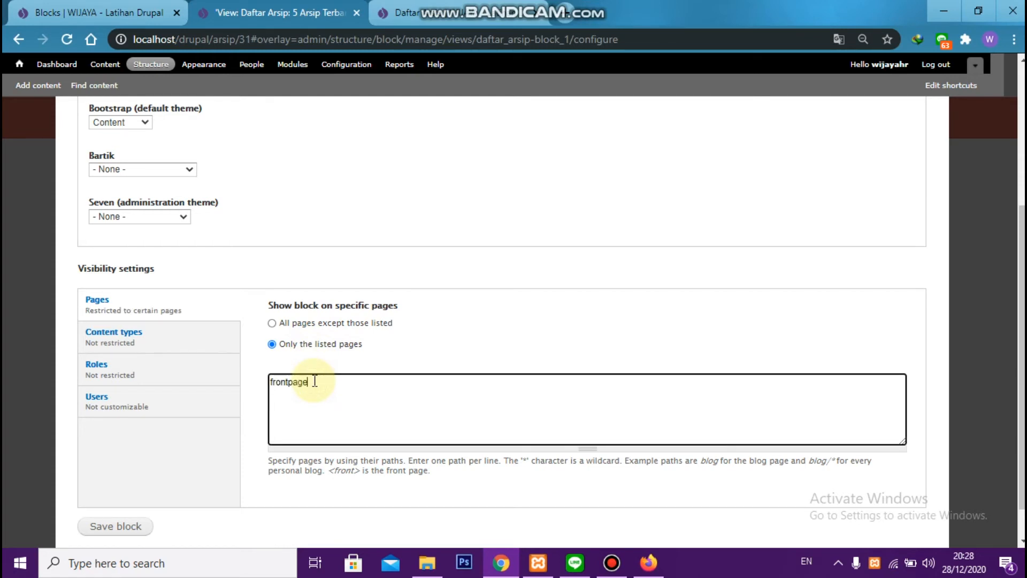
type("s")
key("BackSpace")
scroll(175, 512, "down", 1)
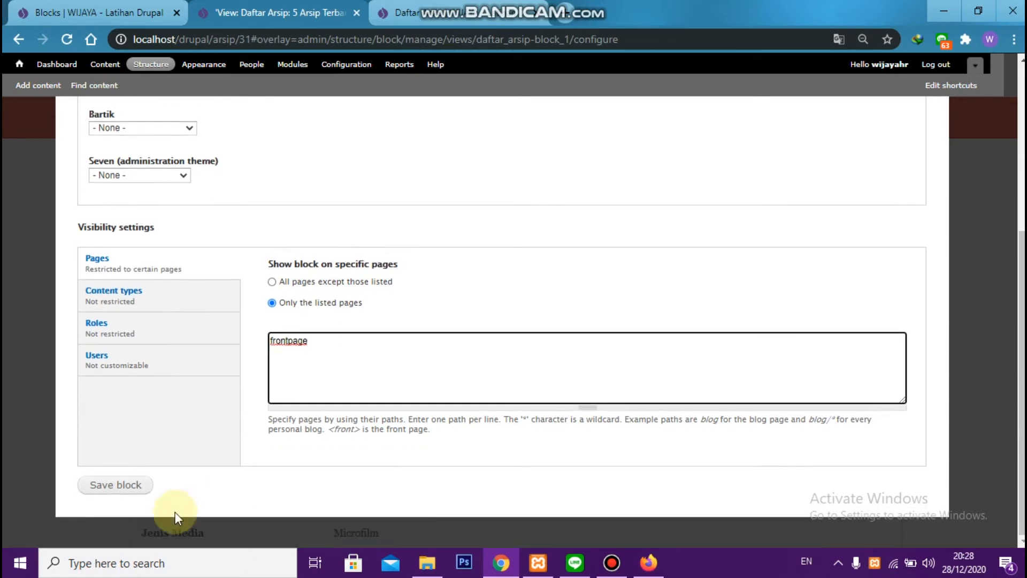
left_click(122, 497)
left_click(954, 142)
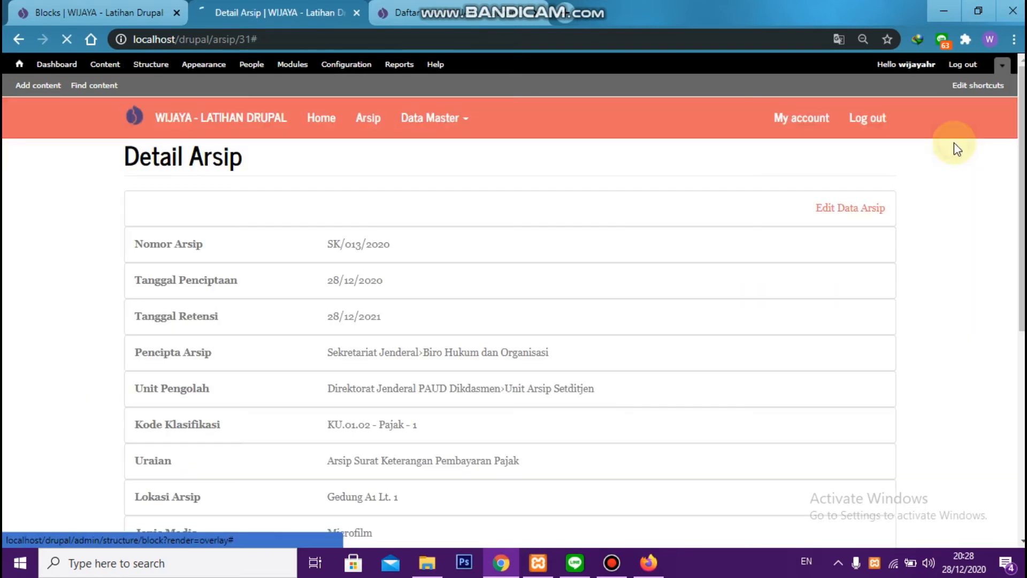
Check the archive detail page, the home page and the Daftar Arsip page for where the 5 Arsip Terbaru block appears
scroll(256, 192, "down", 5)
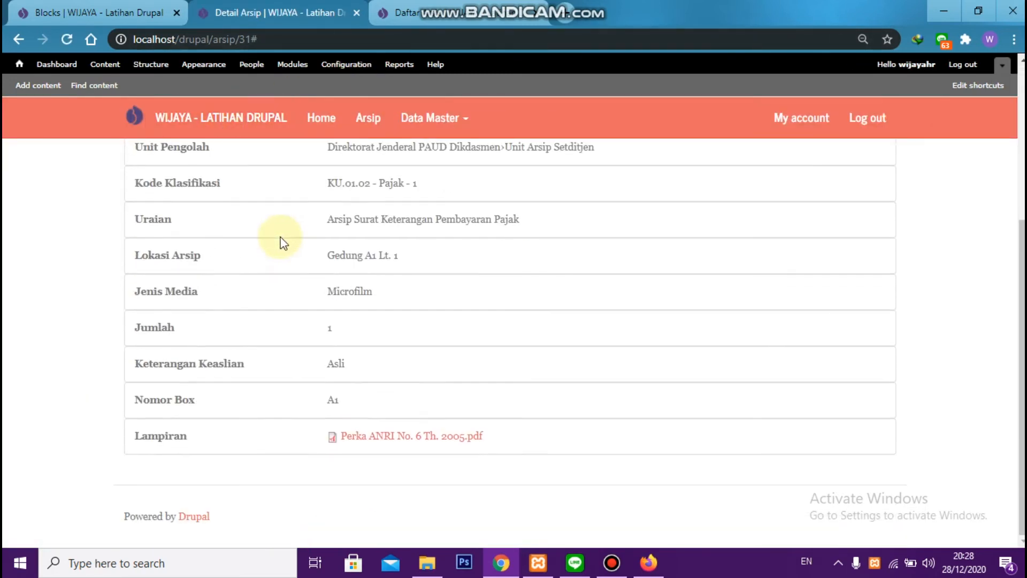
scroll(350, 294, "up", 5)
left_click(320, 119)
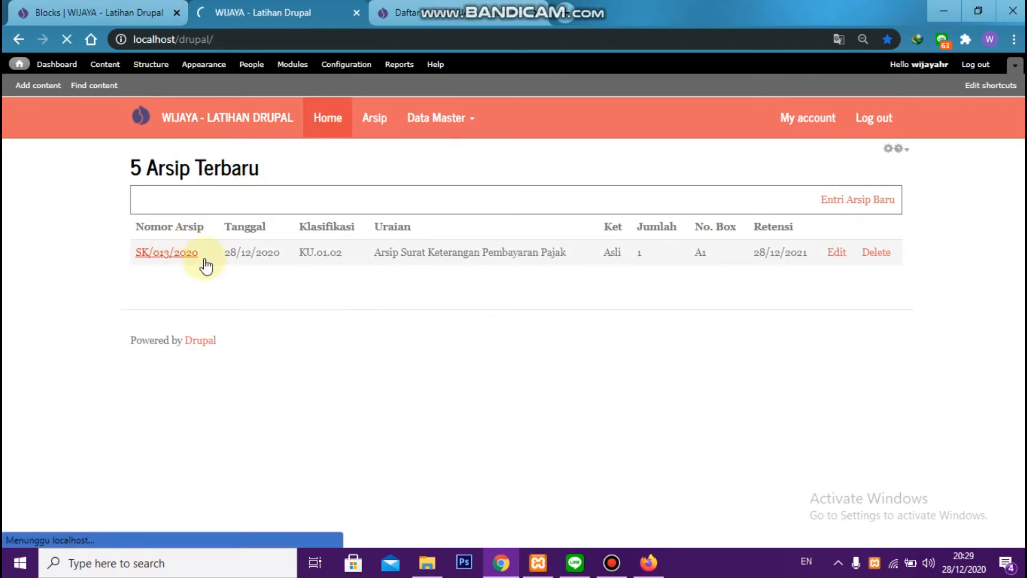
scroll(360, 295, "down", 5)
scroll(360, 294, "up", 5)
left_click(372, 121)
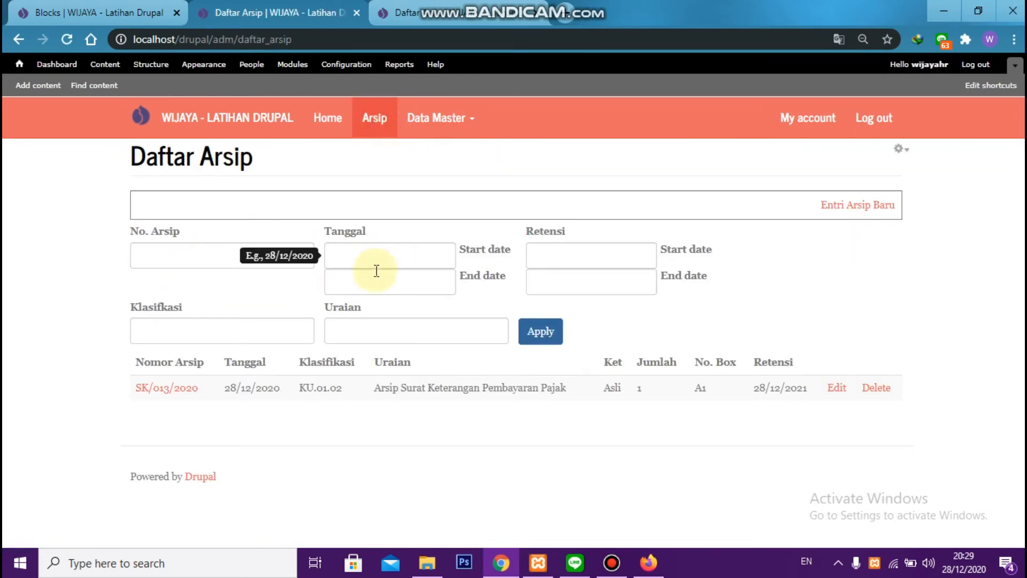
left_click(329, 123)
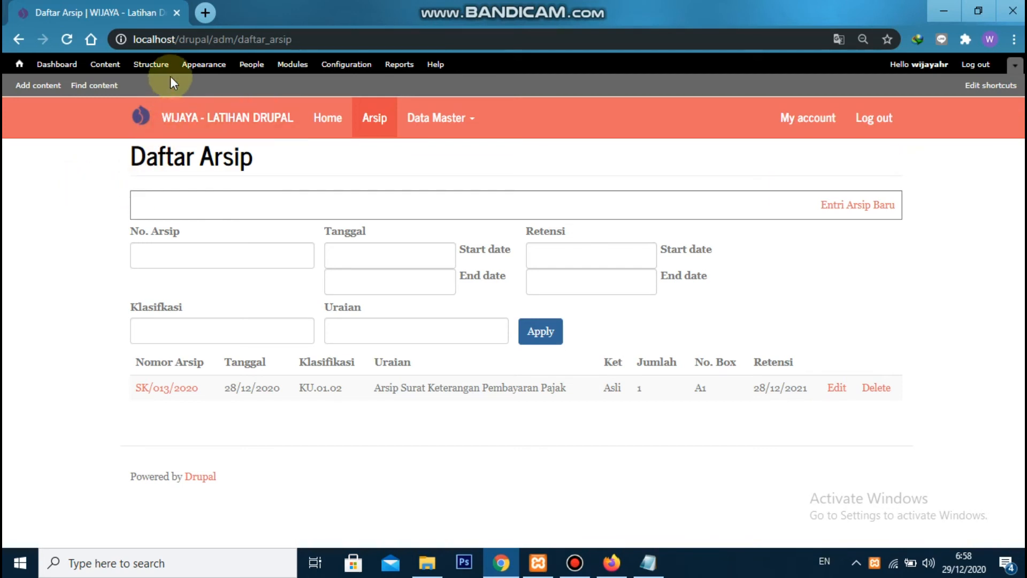
Start adding a new content type and name it Sirkulasi
left_click(158, 66)
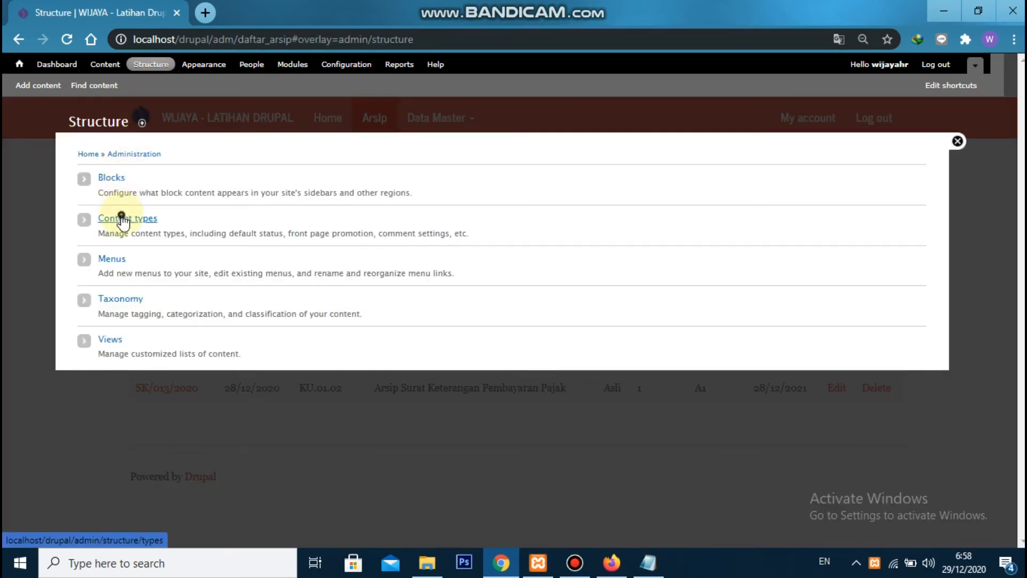
left_click(122, 218)
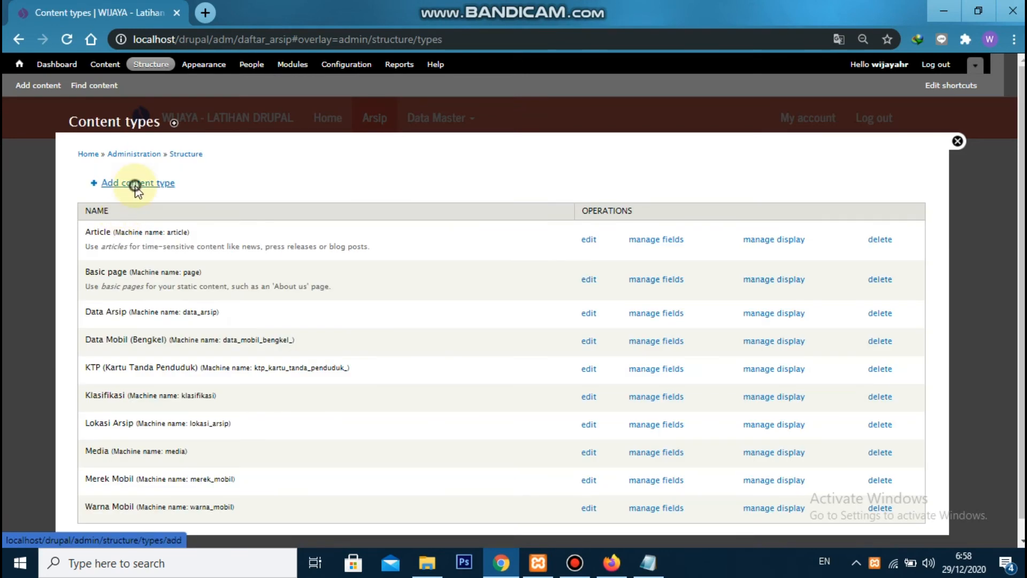
left_click(135, 185)
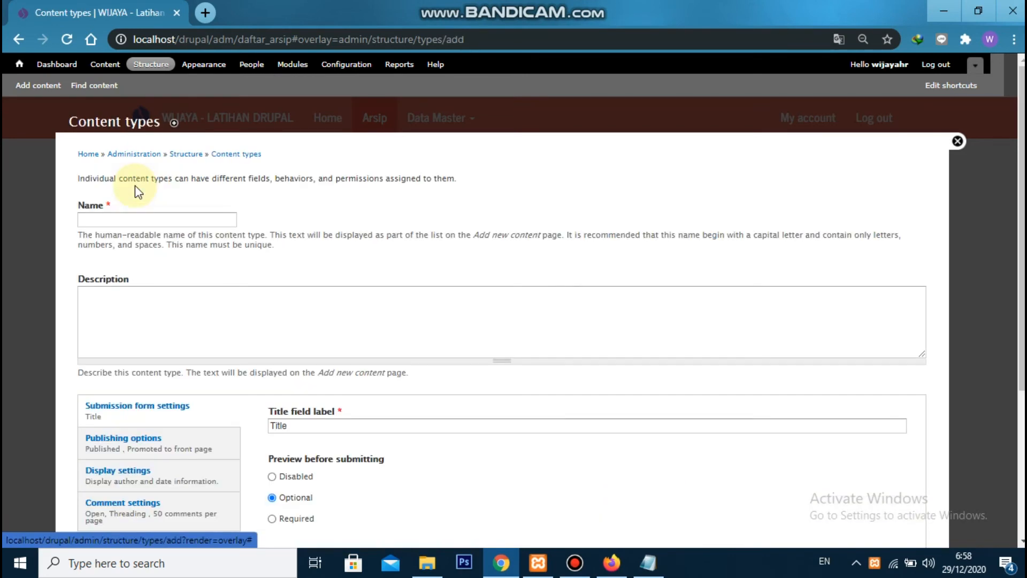
left_click(156, 219)
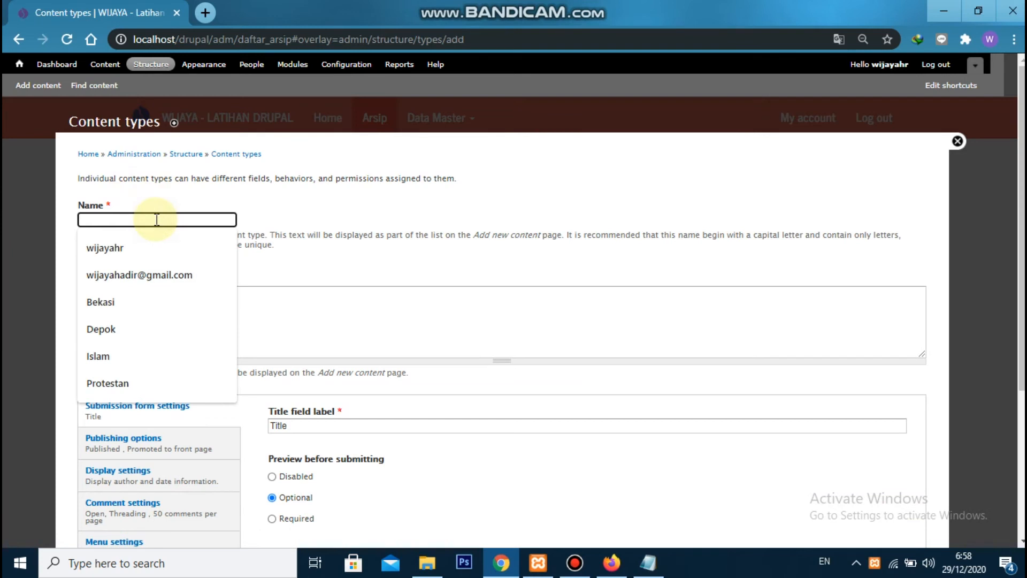
type("Sirkulasi")
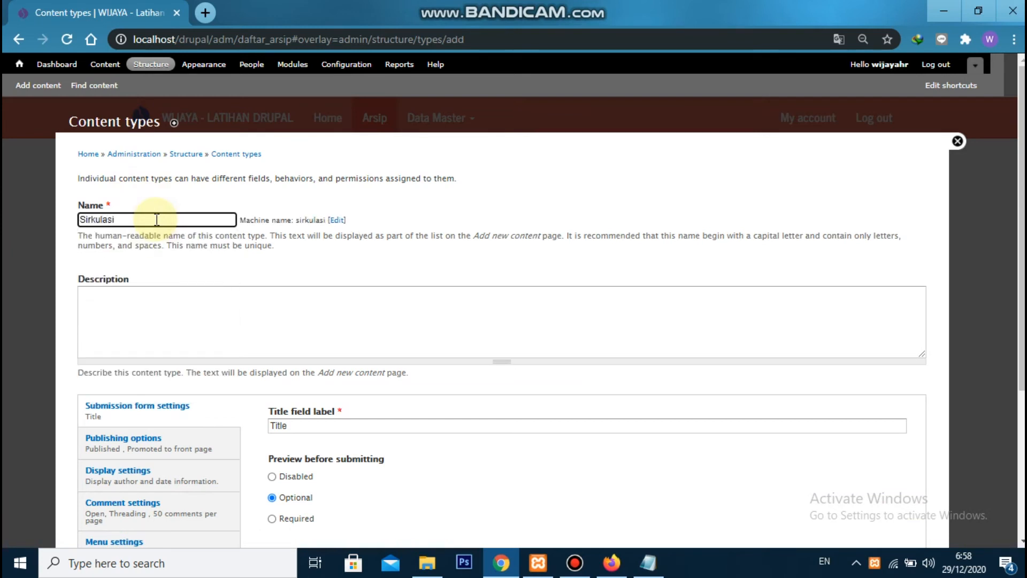
Set the content type's title field label to Peminjaman and disable the preview before submitting
double_click(351, 422)
type("Pem")
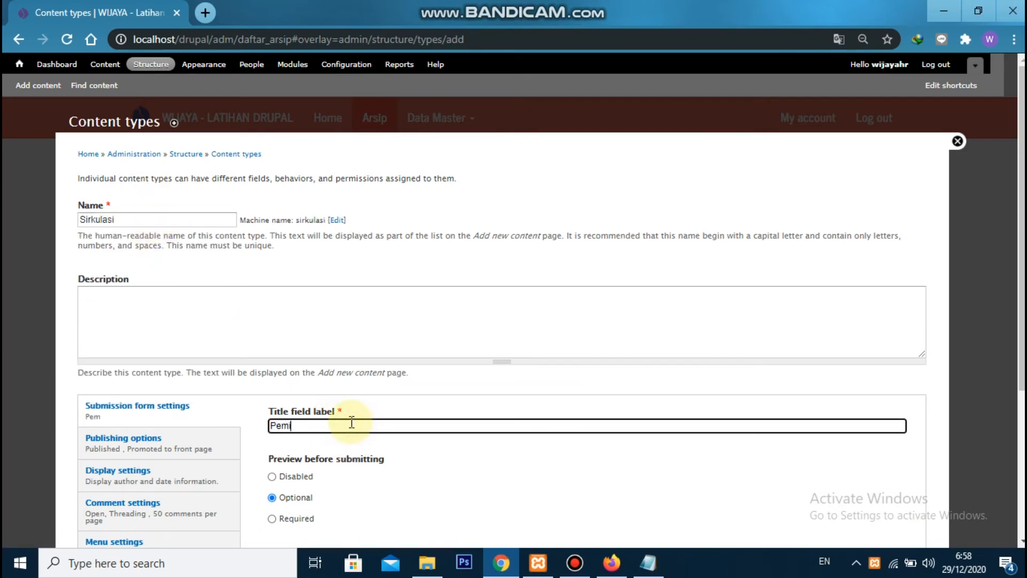
type("injaman")
scroll(327, 385, "down", 3)
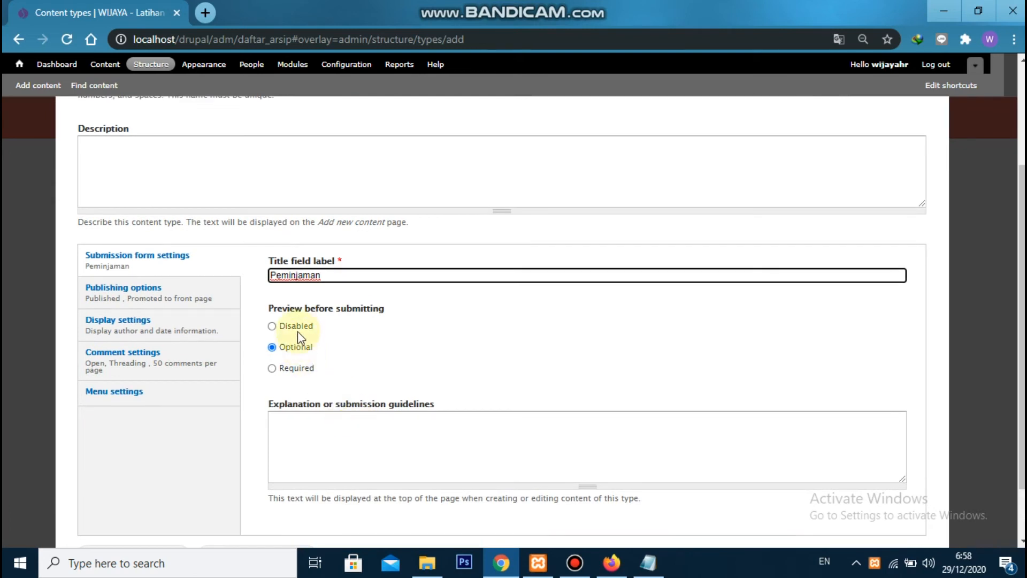
left_click(295, 327)
Turn off promotion to the front page and set default comments to Closed with comment preview disabled
left_click(124, 287)
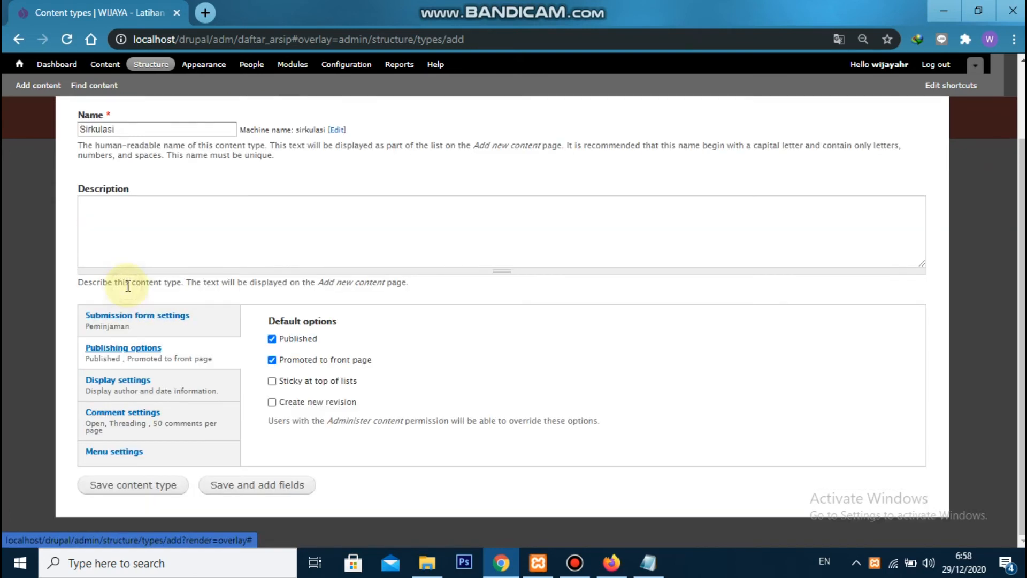
left_click(272, 359)
left_click(119, 413)
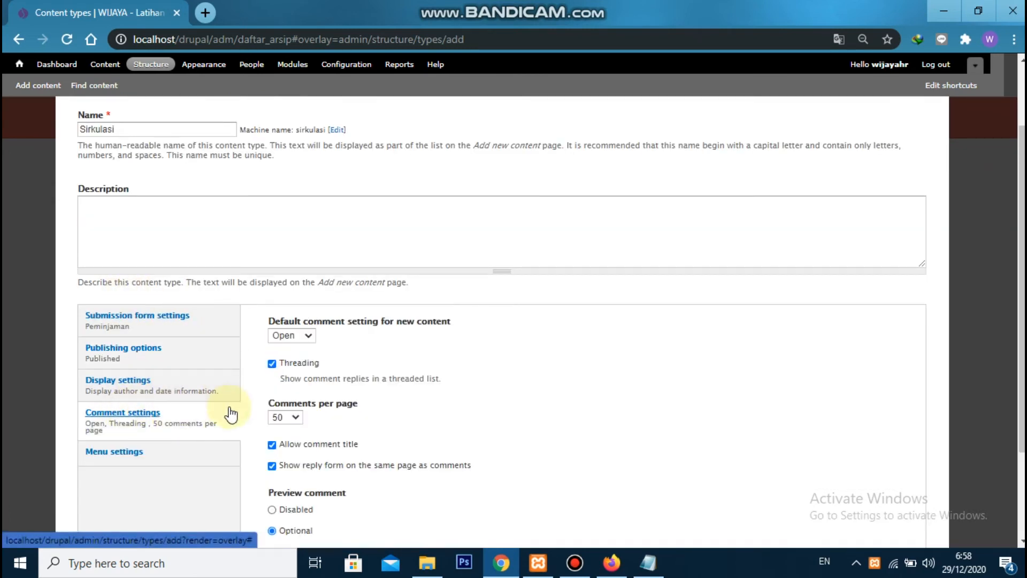
left_click(308, 336)
left_click(292, 360)
scroll(298, 385, "down", 3)
left_click(294, 384)
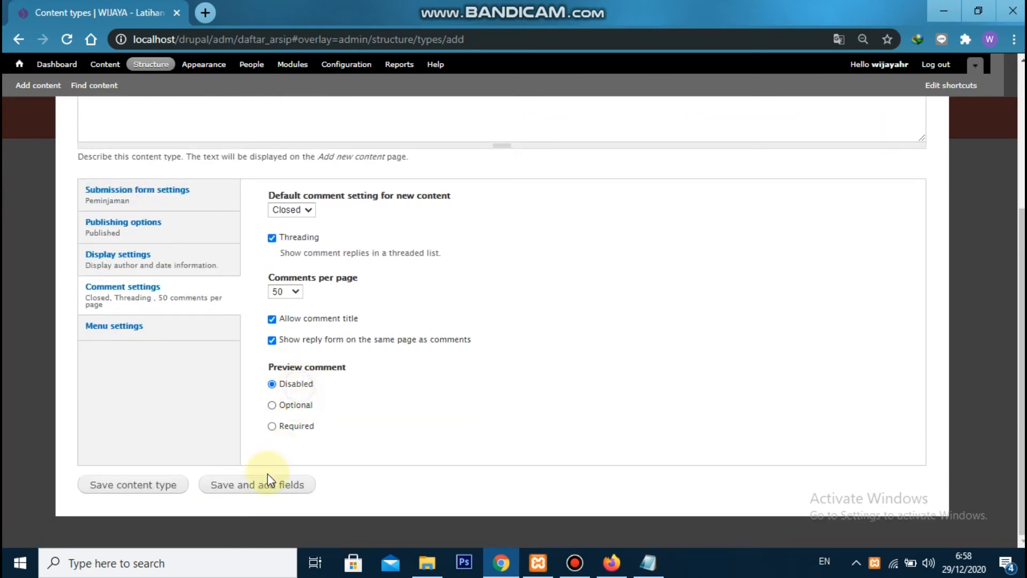
Save the Sirkulasi content type, continuing to its fields, and delete the default Body field
left_click(261, 486)
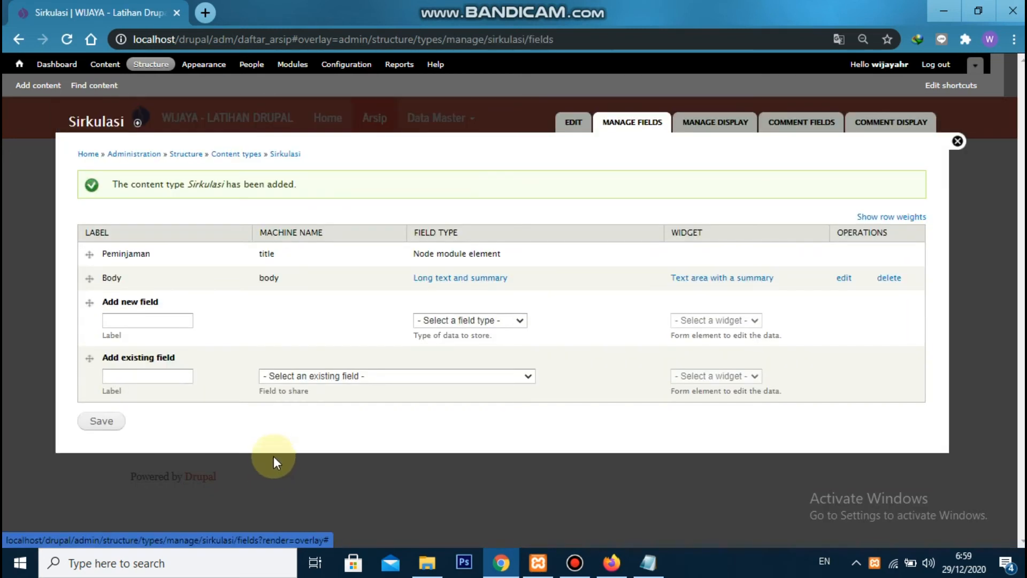
left_click(887, 279)
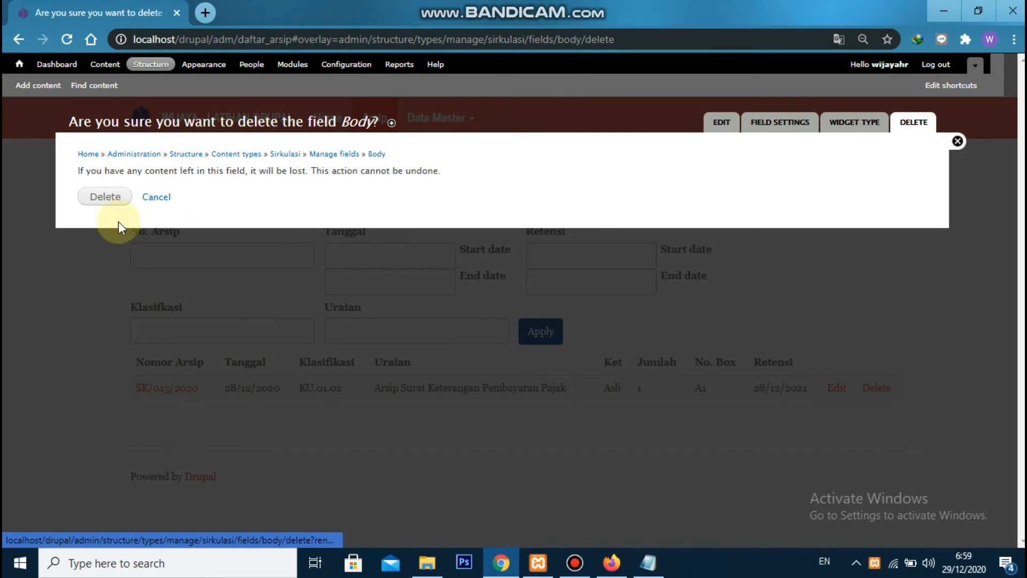
left_click(106, 199)
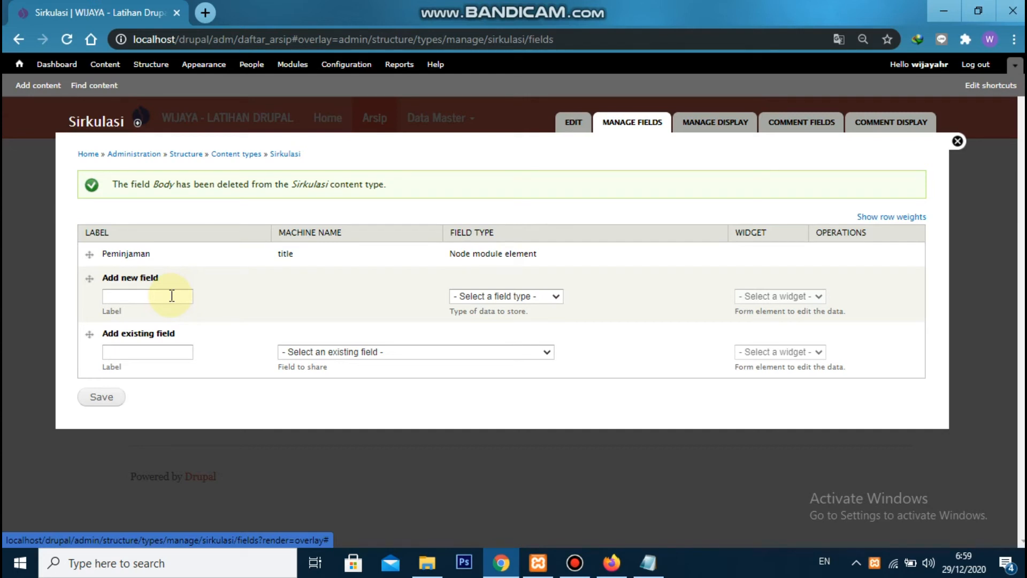
Add a Sirkulasi field labelled No. Arsip with machine name field_sir_no_arsip, type Entity Reference and the Autocomplete widget
left_click(172, 296)
type("No. Arsip")
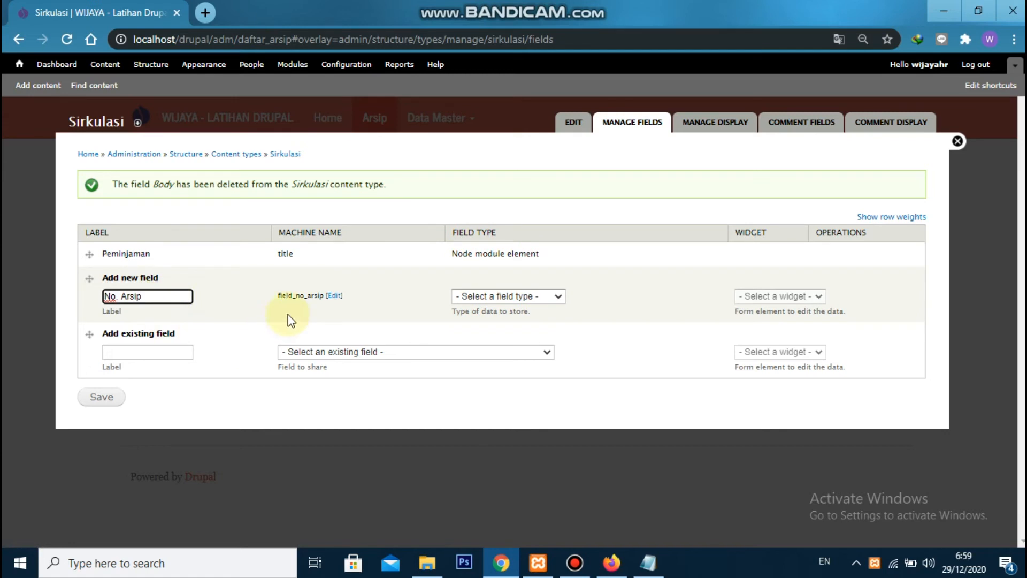
left_click(334, 295)
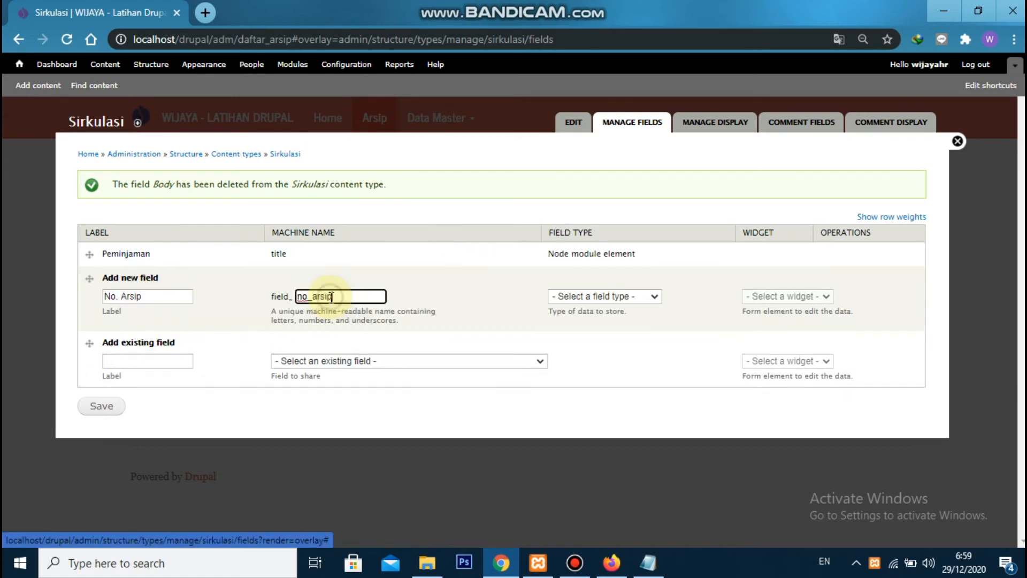
left_click(299, 296)
type("sir_")
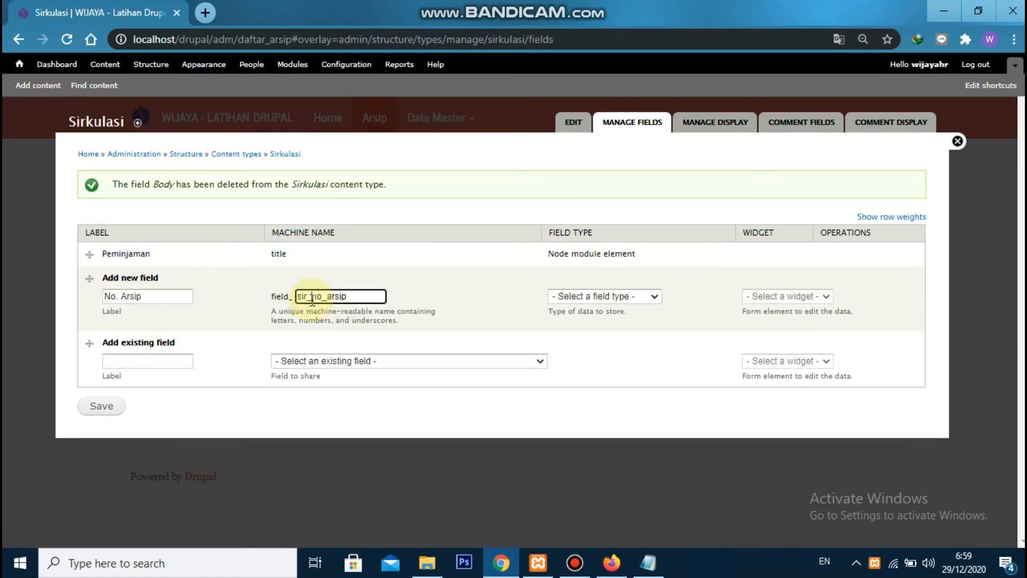
left_click(577, 295)
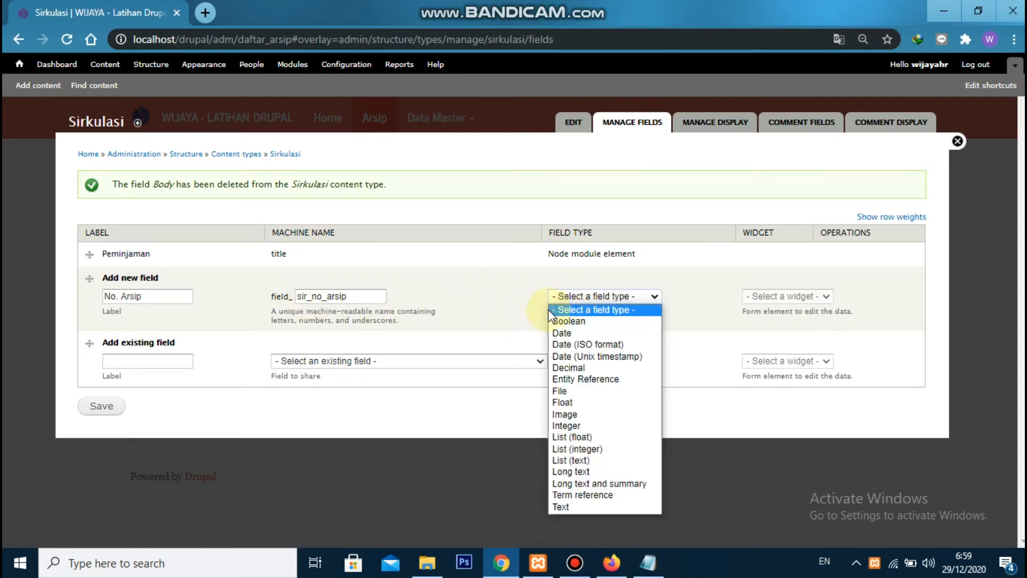
left_click(596, 382)
left_click(750, 298)
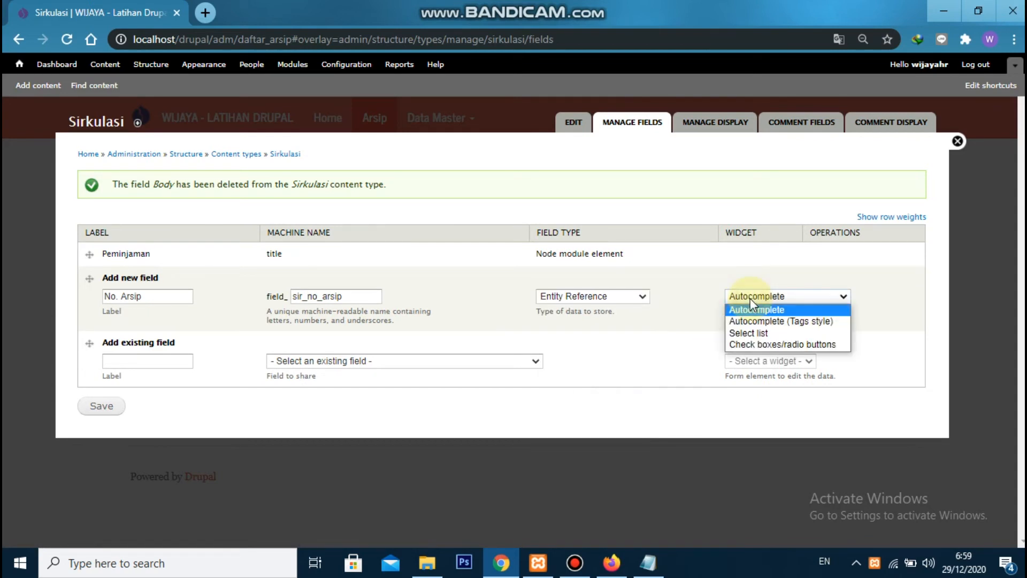
left_click(749, 297)
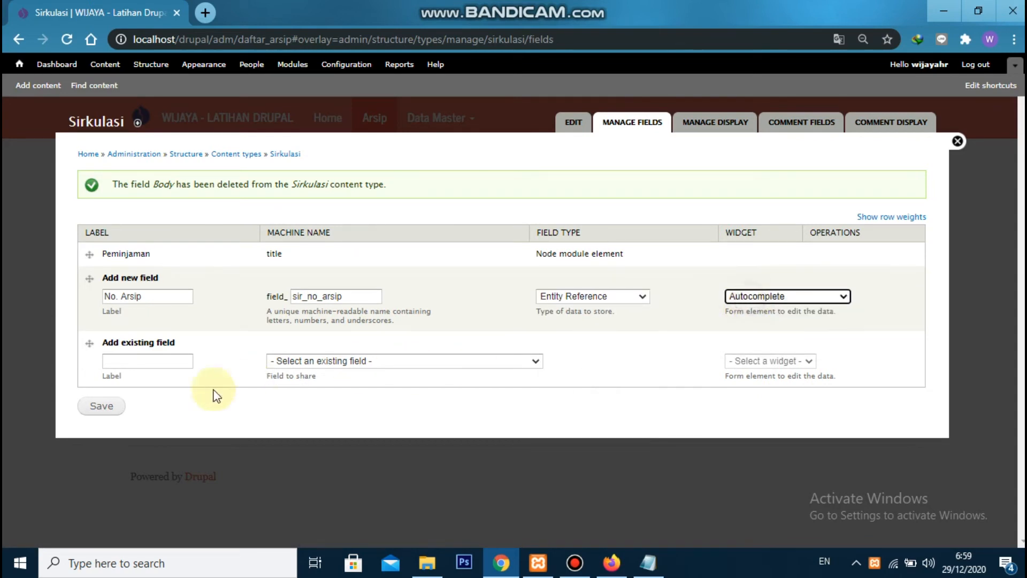
left_click(121, 410)
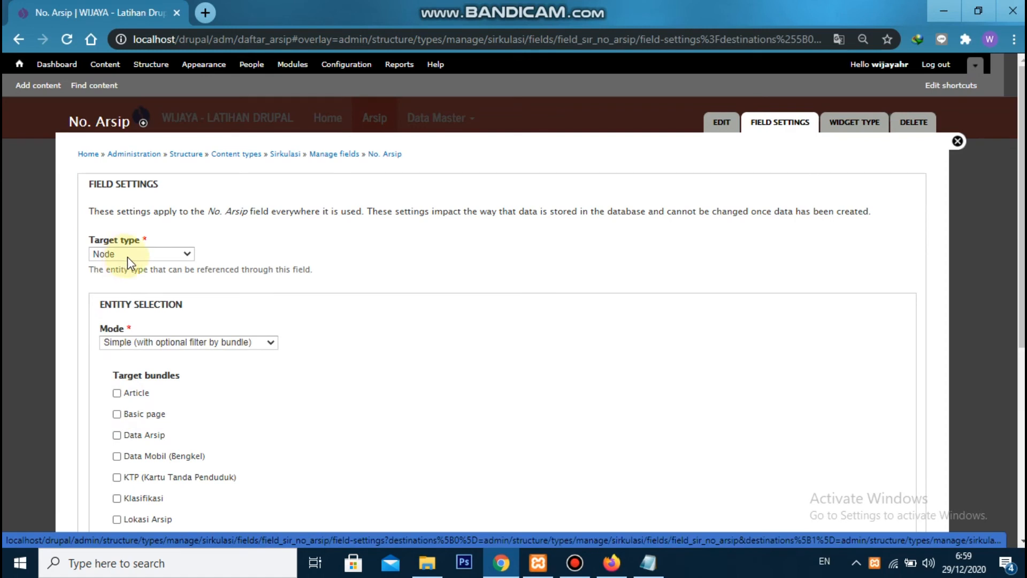
Restrict the No. Arsip field's target bundles to Data Arsip and save the field settings
scroll(133, 256, "down", 3)
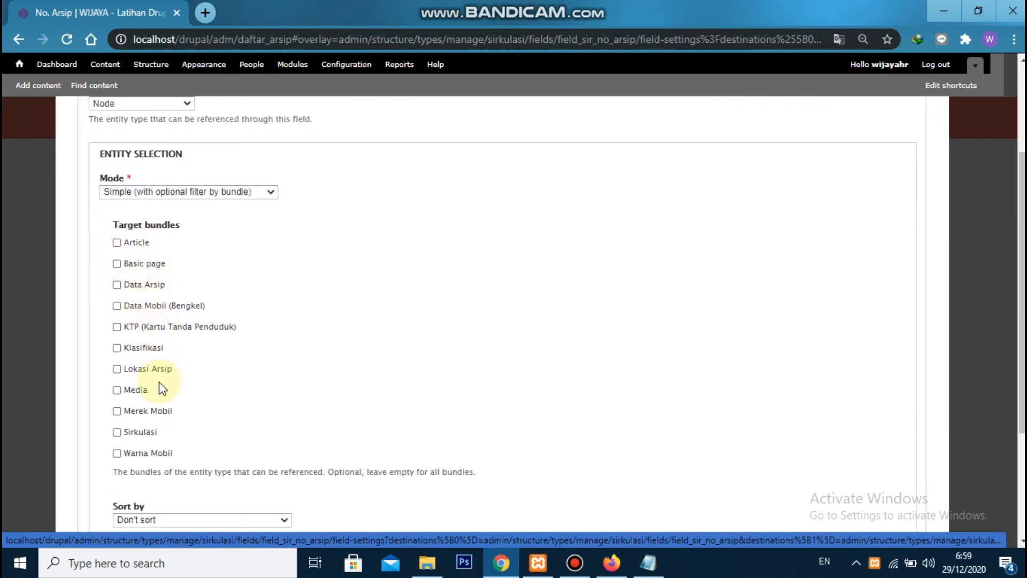
left_click(139, 286)
scroll(160, 374, "down", 3)
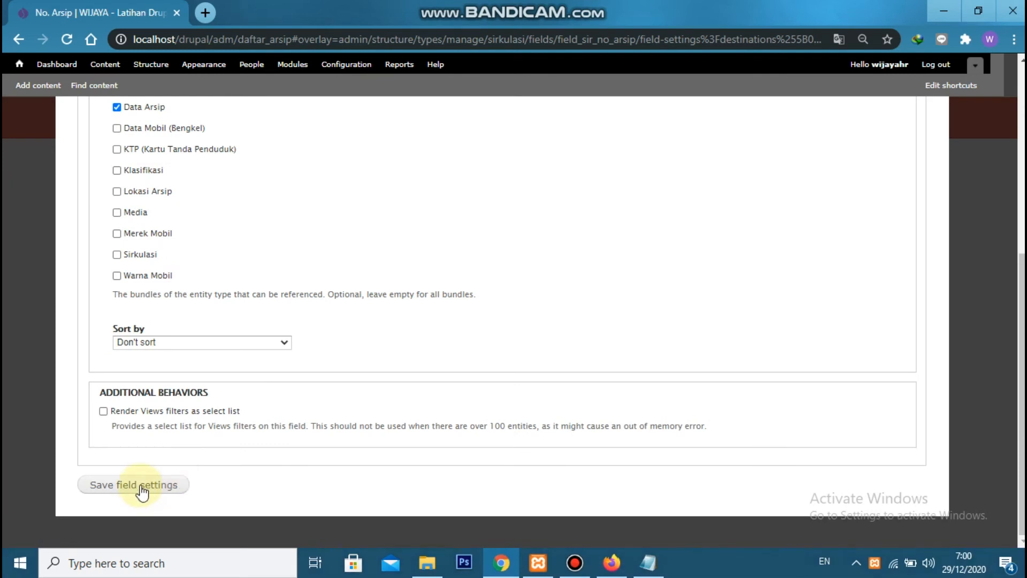
left_click(141, 487)
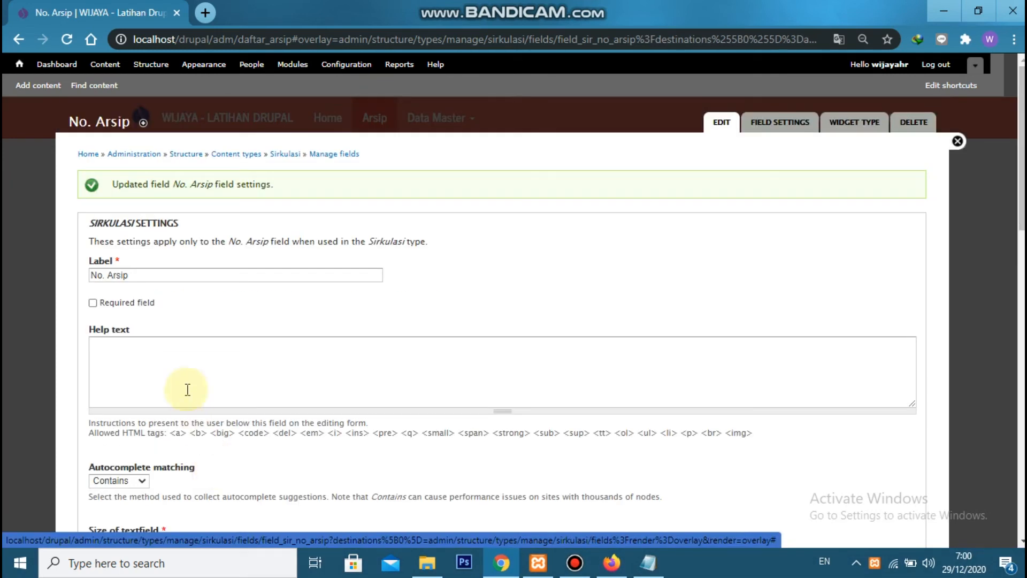
Save the No. Arsip field as a required field and move it above Peminjaman in the field list
left_click(145, 300)
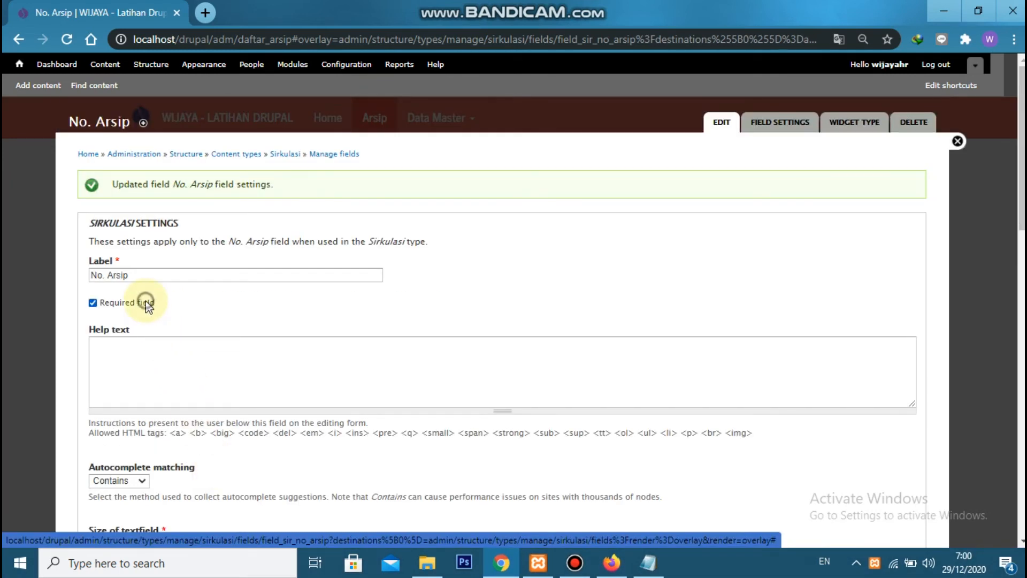
scroll(161, 331, "down", 6)
scroll(128, 498, "down", 10)
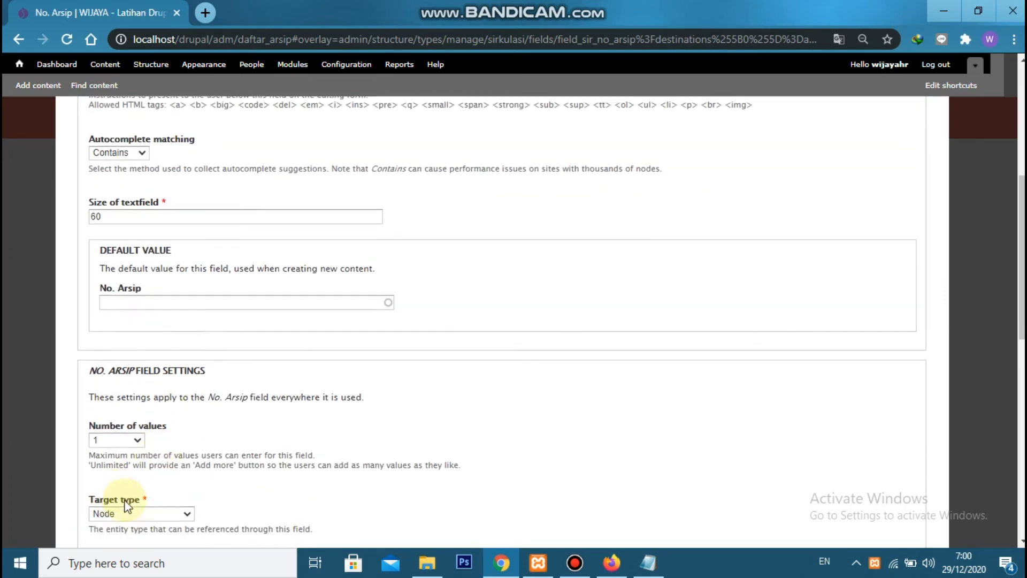
left_click(132, 503)
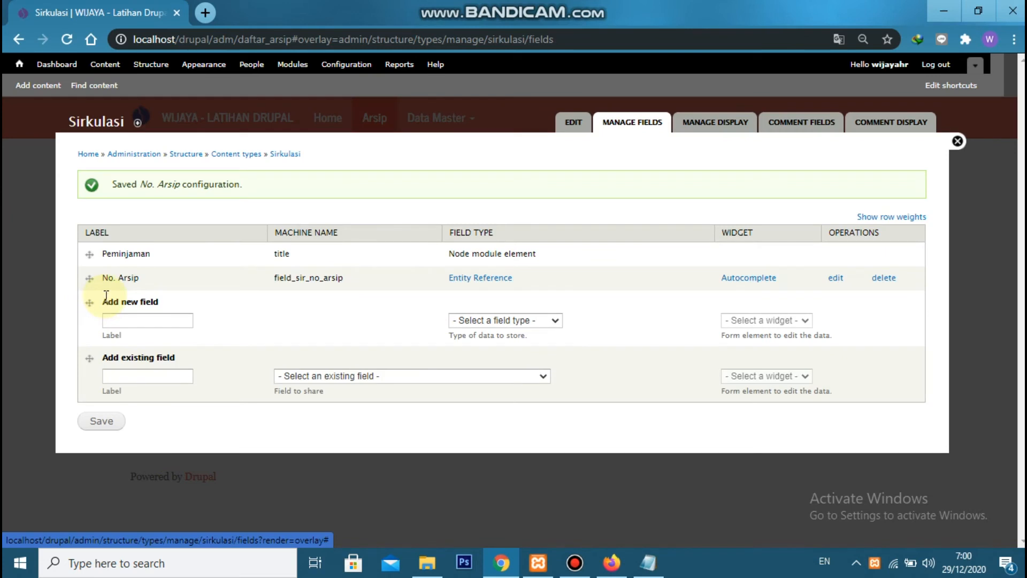
left_click_drag(89, 278, 90, 253)
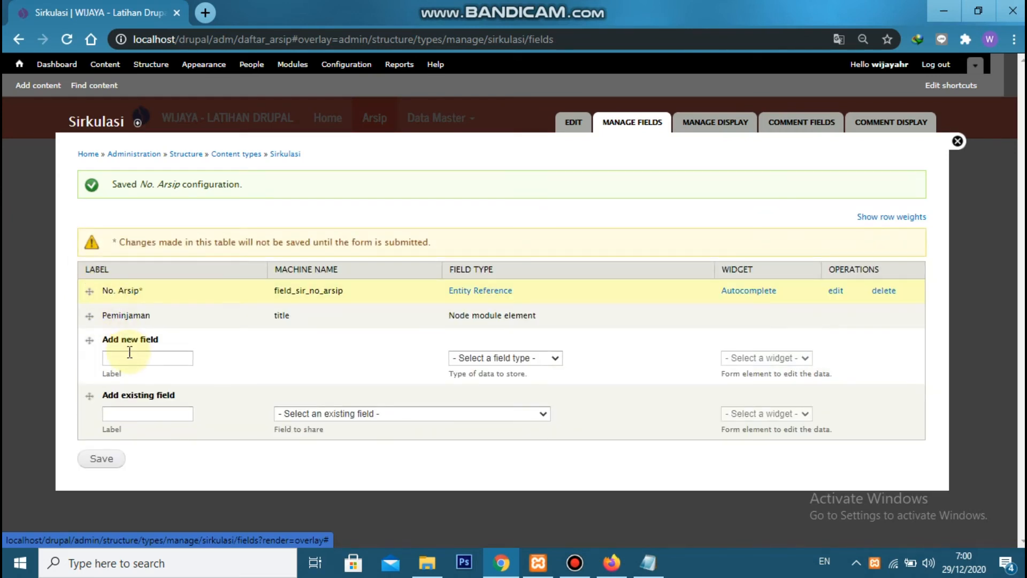
Add a field labelled Alasan Pinjam with machine name field_sir_alasan_pinjam and type Long text, using the multiple-row text area widget
left_click(129, 357)
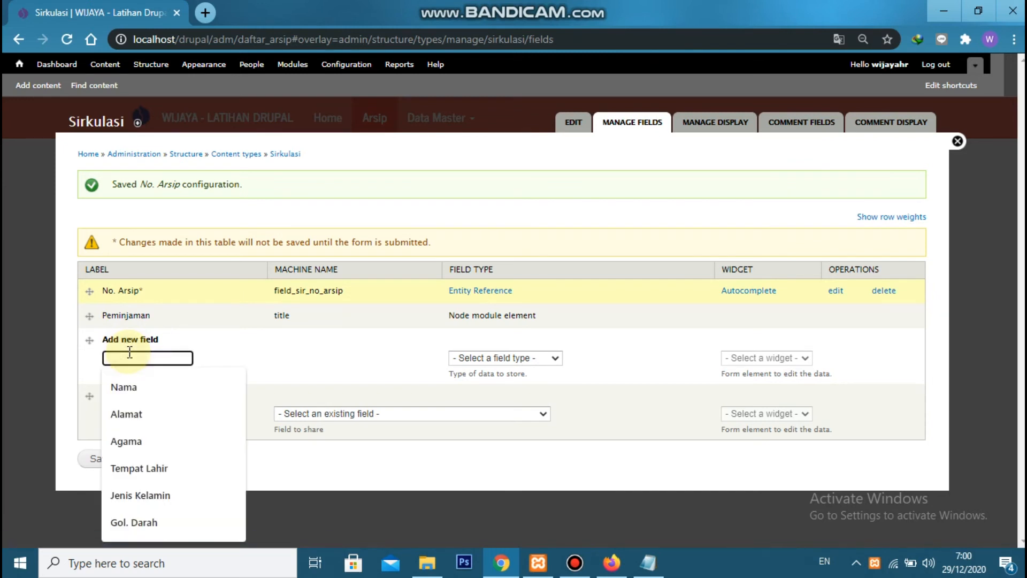
type("Alasan Pinjam")
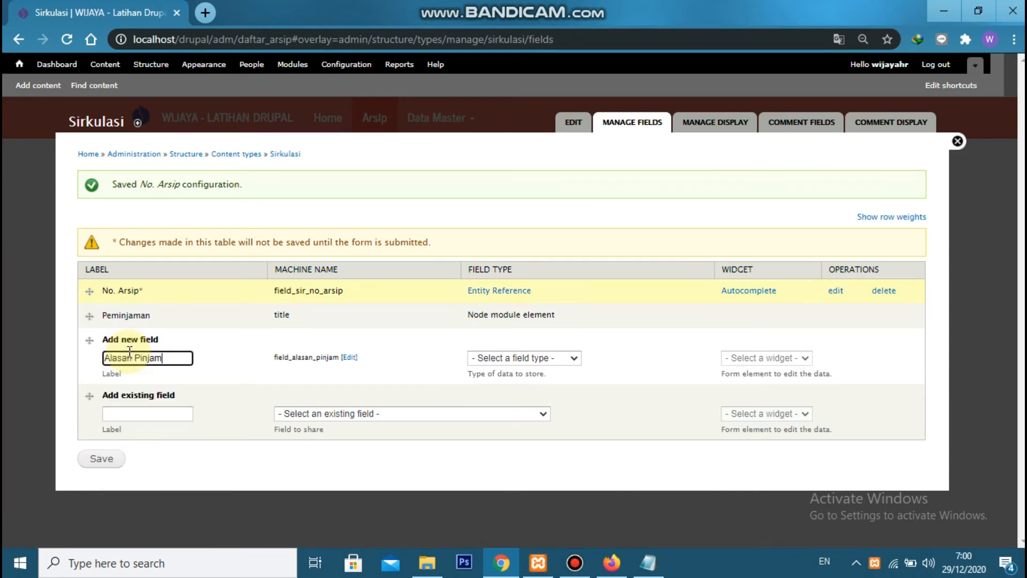
left_click(349, 356)
left_click(295, 358)
type("sir_alasan_pinjam")
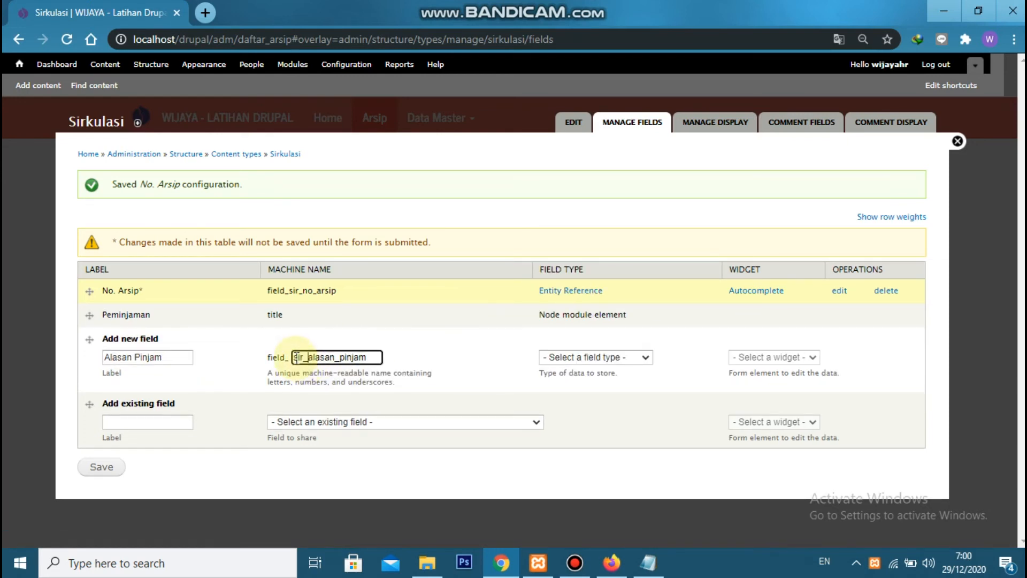
left_click(626, 354)
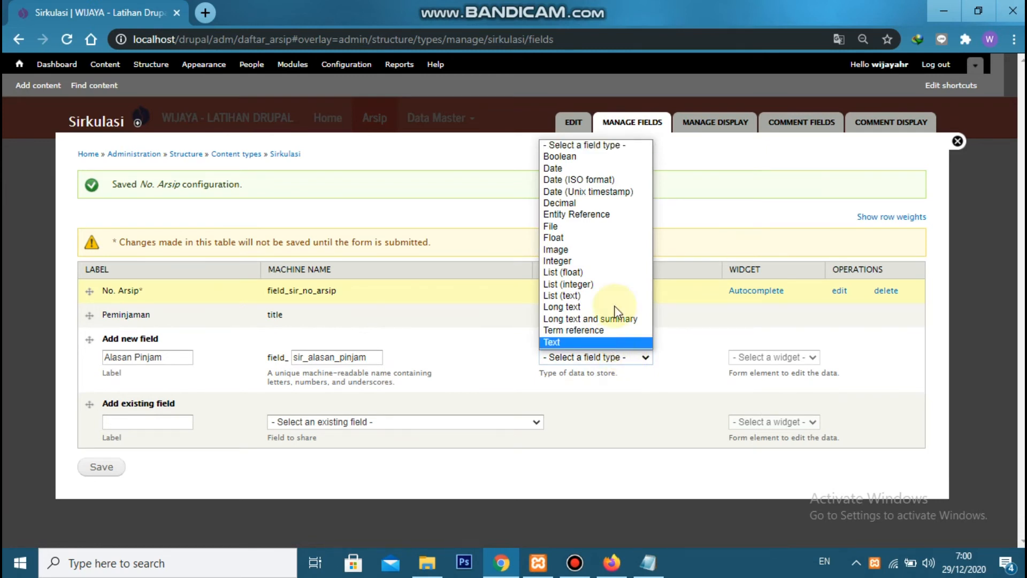
left_click(587, 306)
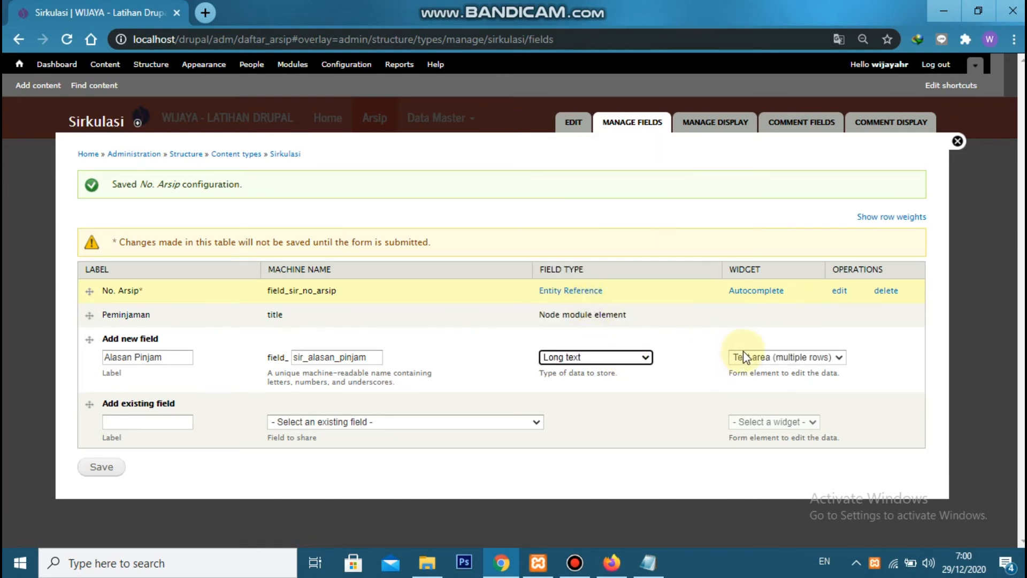
left_click(99, 467)
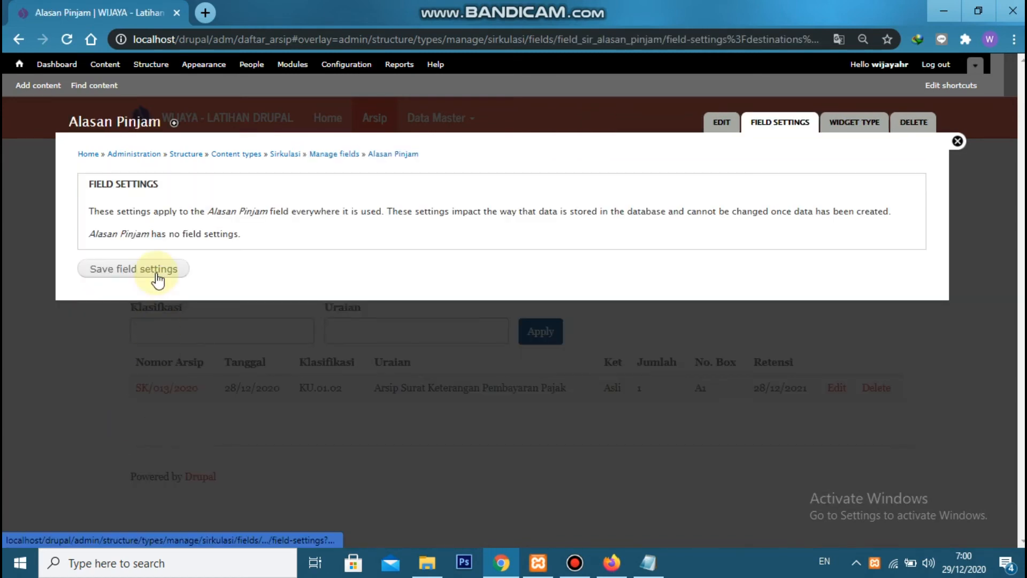
Save the Alasan Pinjam field settings, make the field required, and save its configuration
left_click(157, 277)
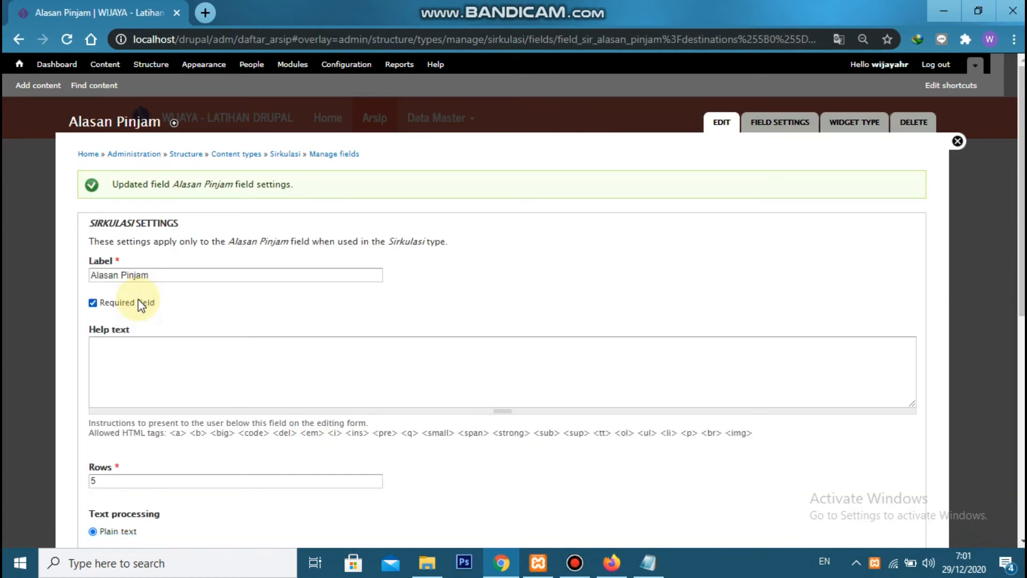
scroll(138, 299, "down", 8)
left_click(137, 484)
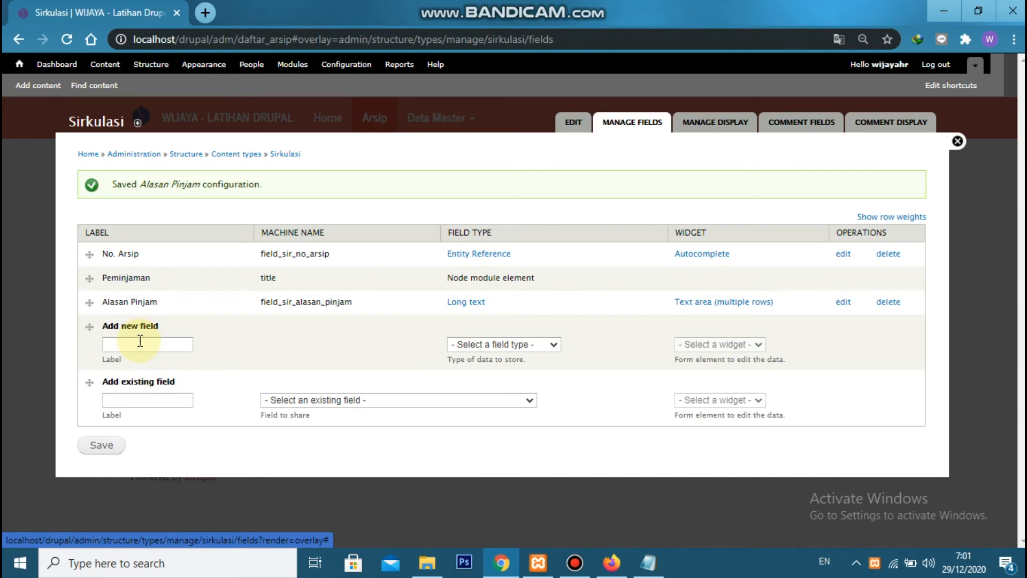
Add a field labelled Tanggal Harus Kembali with machine name field_sir_tanggal_harus_kembali, type Date and the Pop-up calendar widget
left_click(141, 342)
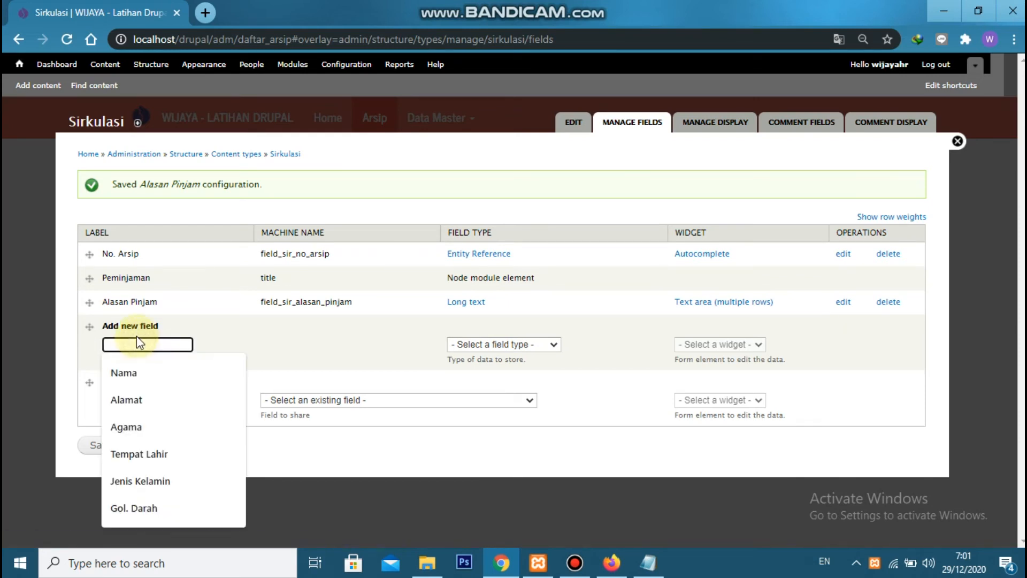
type("Tanggal Harus Kembali")
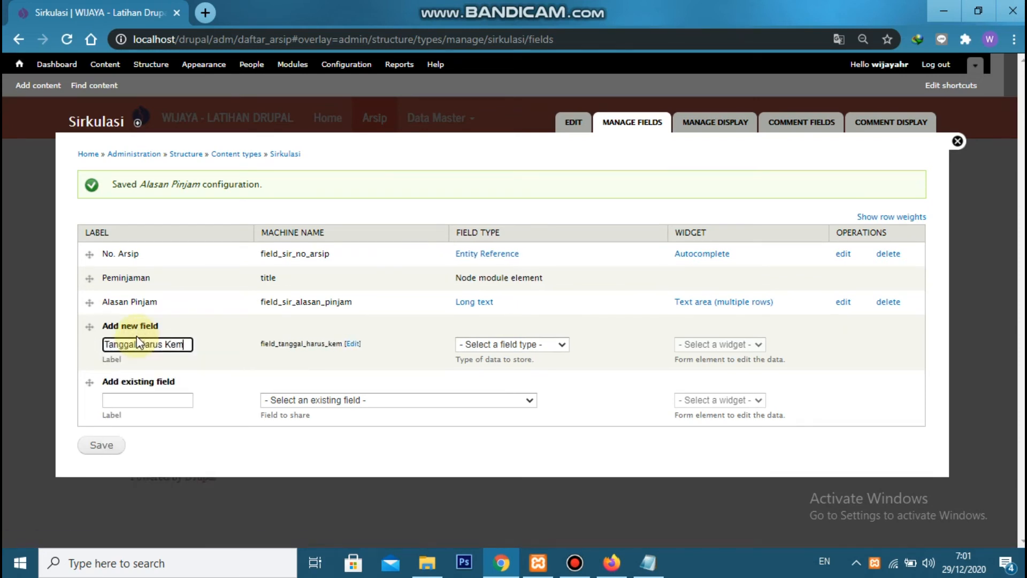
left_click(366, 346)
left_click(282, 343)
type("sir_tanggal_harus_ke")
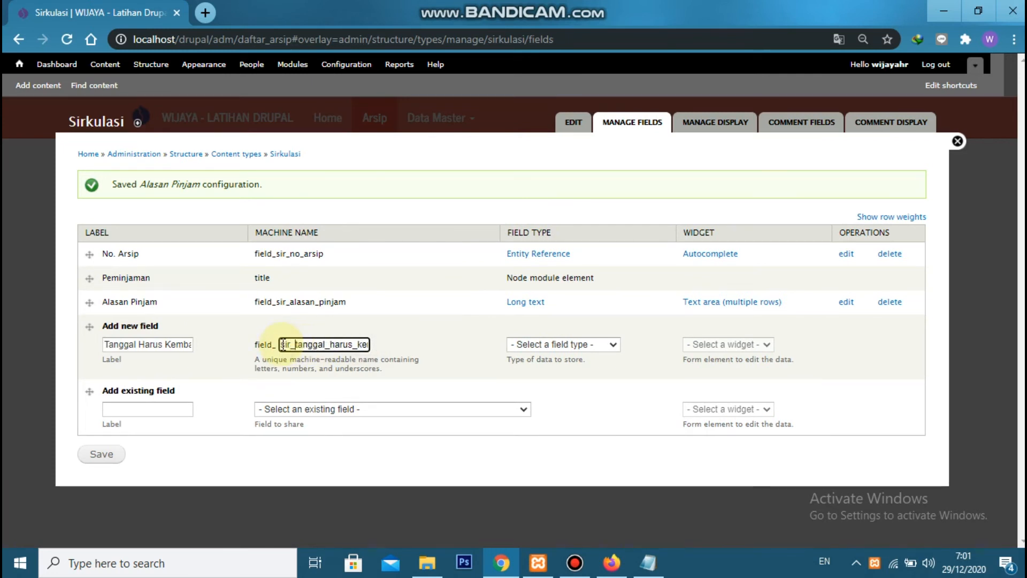
left_click(567, 344)
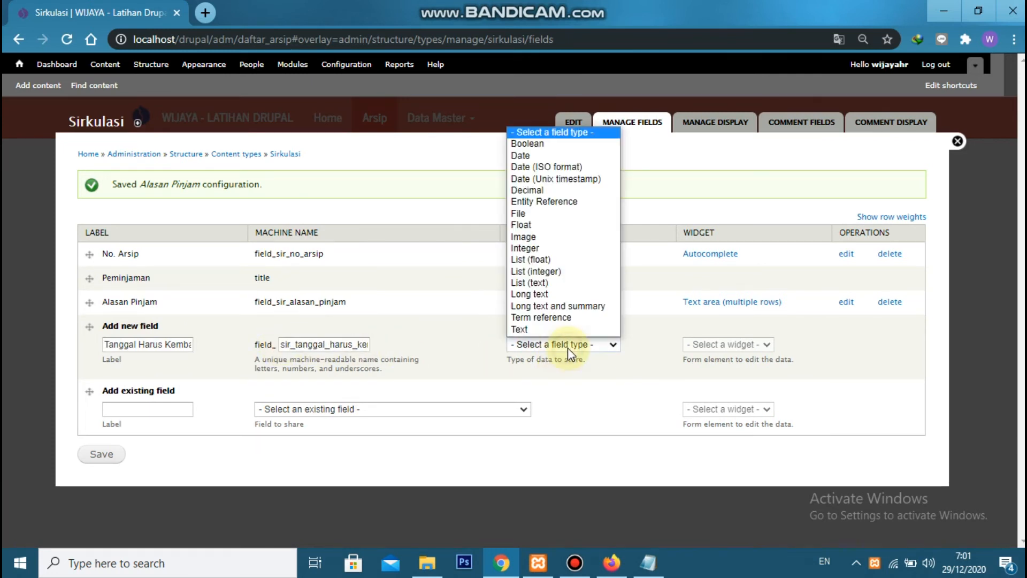
left_click(540, 155)
left_click(709, 345)
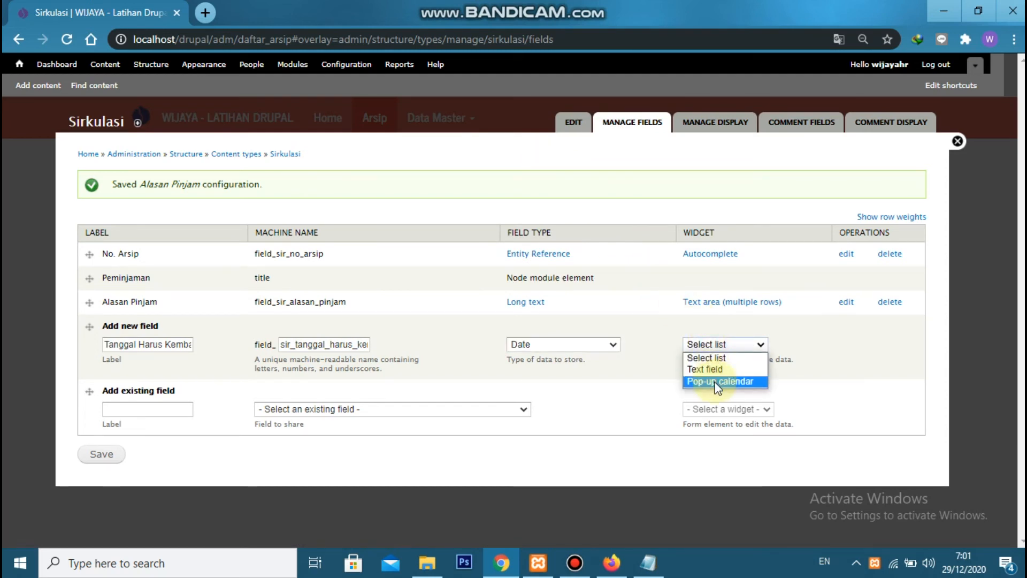
left_click(717, 381)
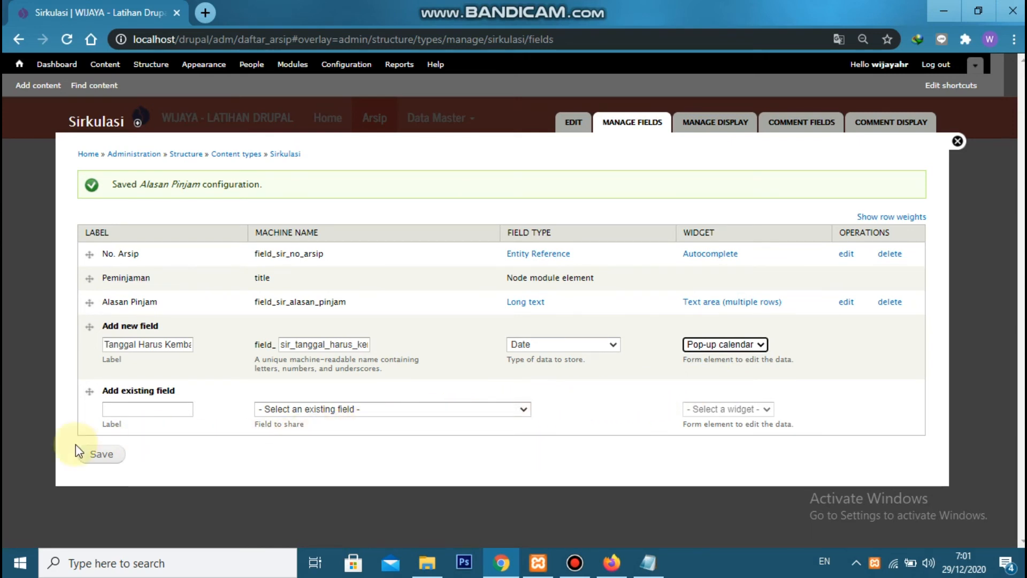
left_click(93, 455)
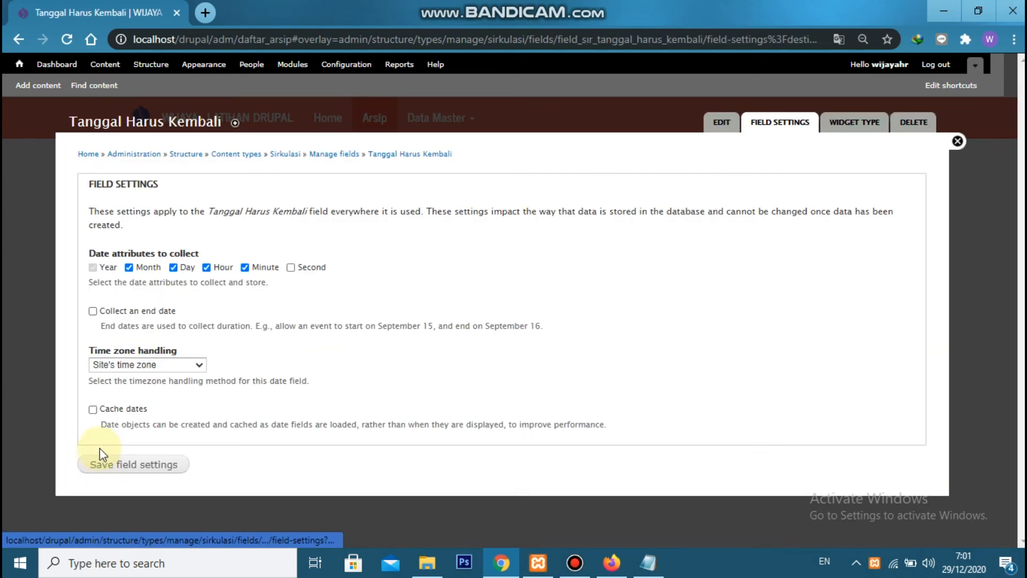
Exclude hour and minute from the Tanggal Harus Kembali date attributes and save the field settings
left_click(207, 267)
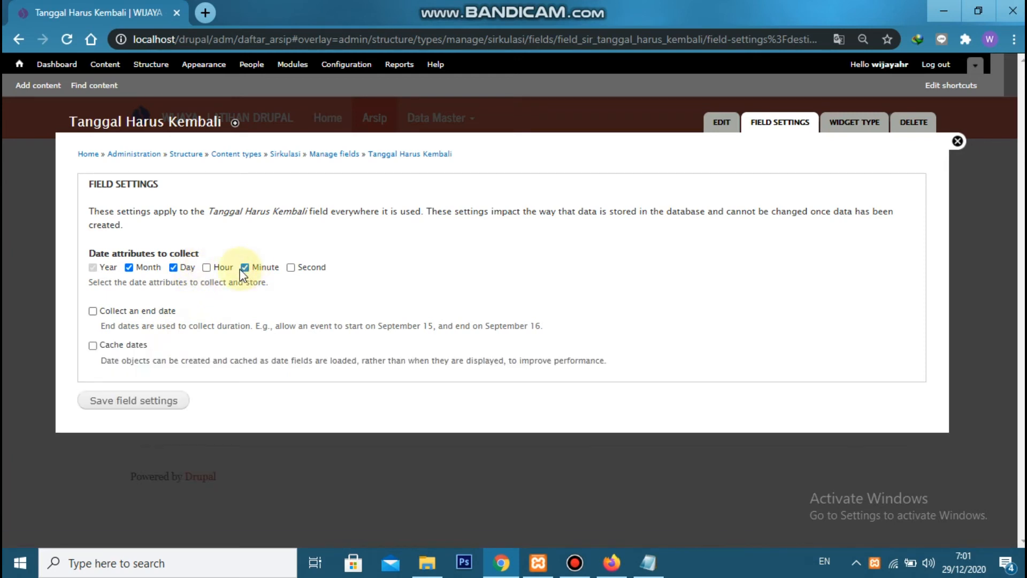
left_click(245, 267)
left_click(179, 399)
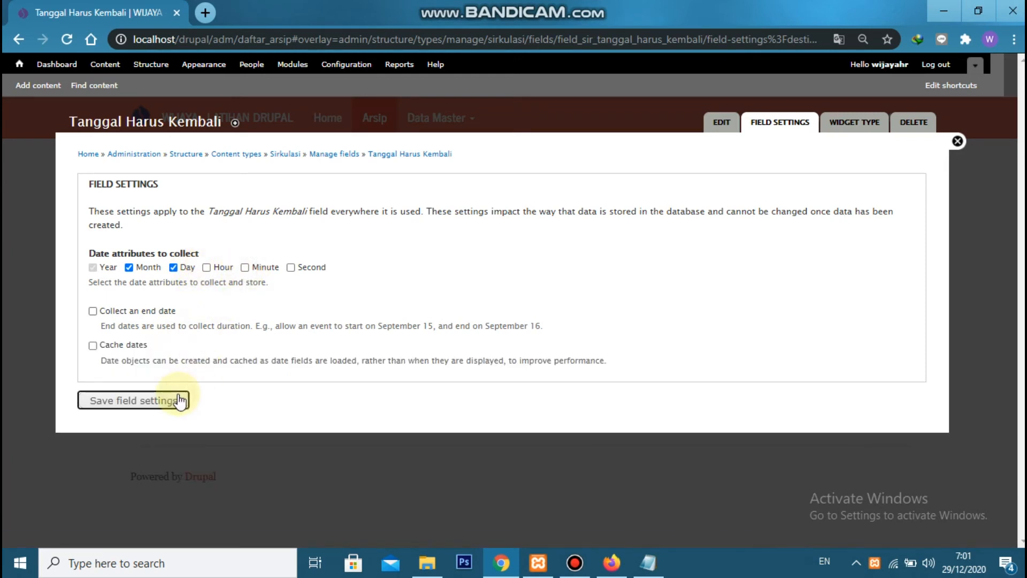
Make Tanggal Harus Kembali a required field, set its default date to Relative with the value +7 days, and save its settings
left_click(134, 303)
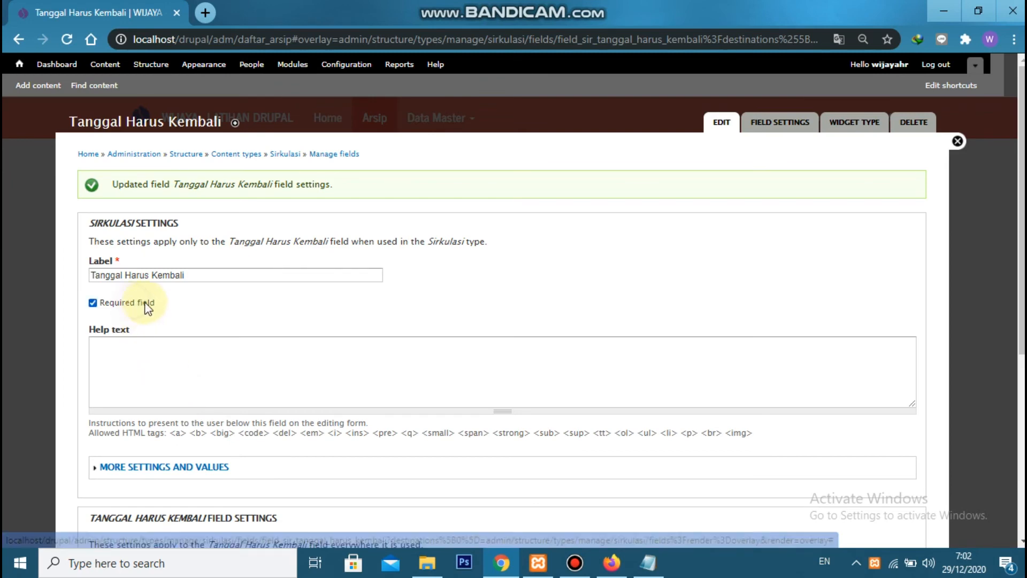
scroll(155, 278, "down", 4)
left_click(163, 239)
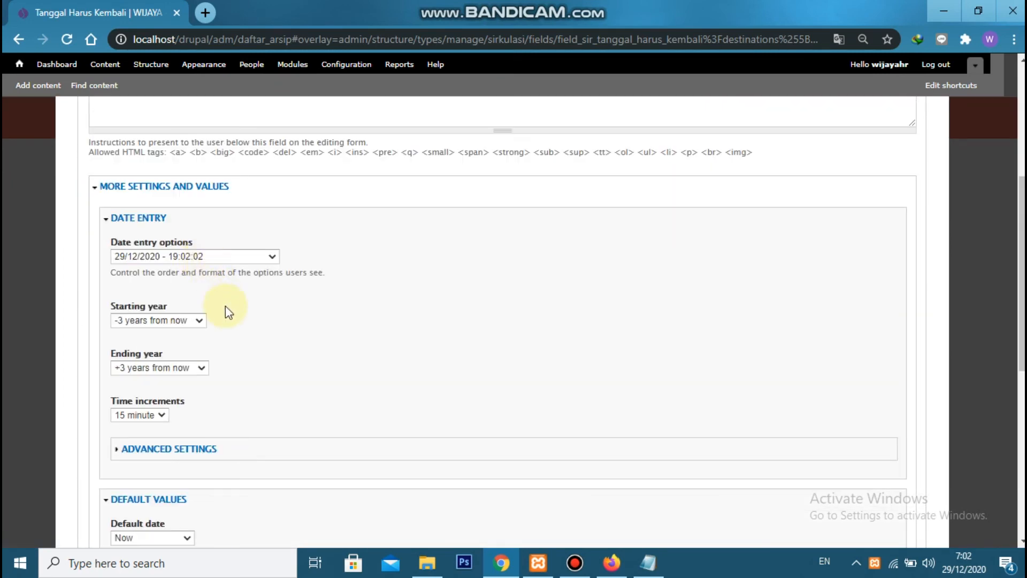
scroll(203, 350, "down", 3)
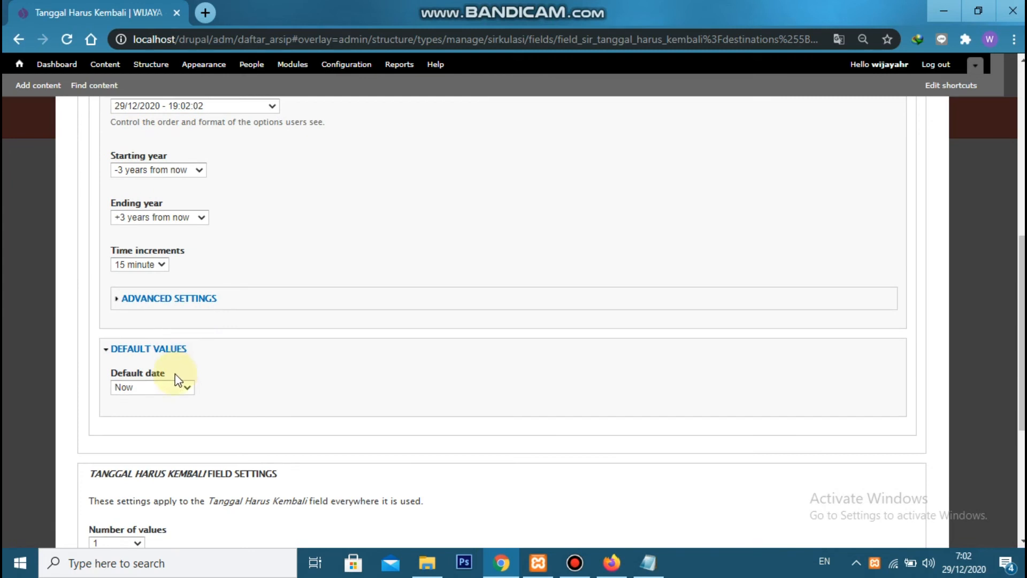
left_click(170, 387)
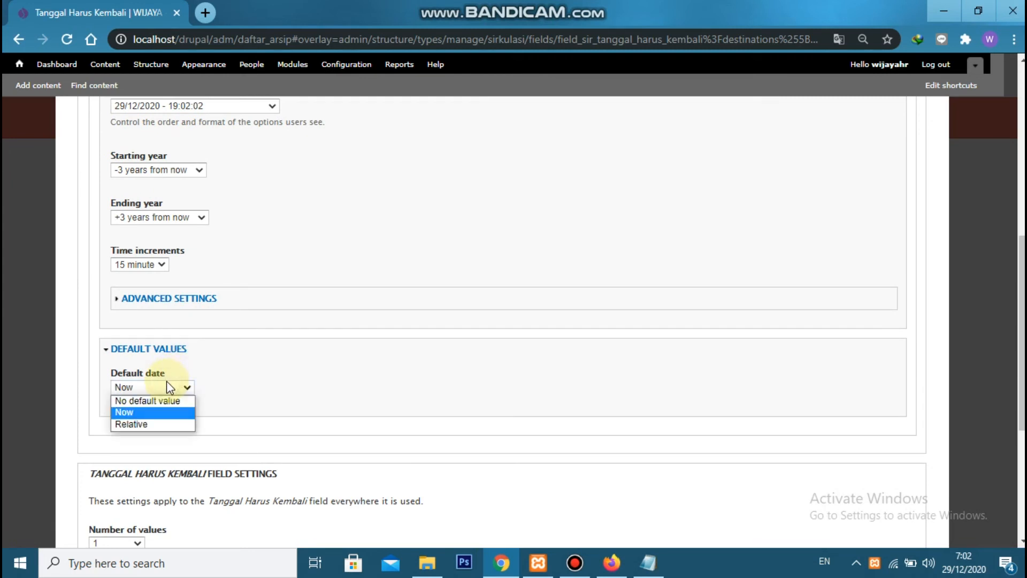
left_click(155, 424)
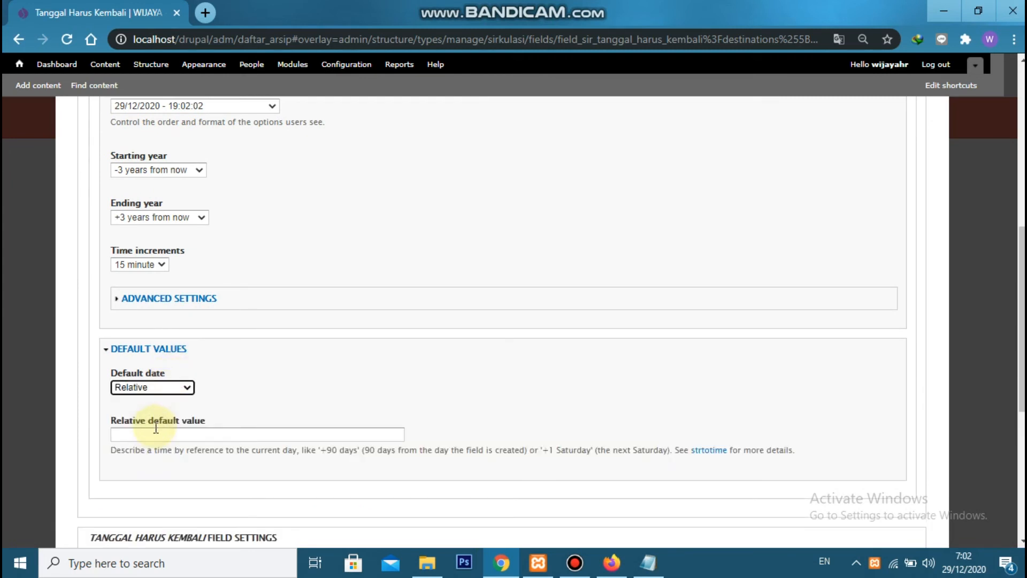
left_click(156, 433)
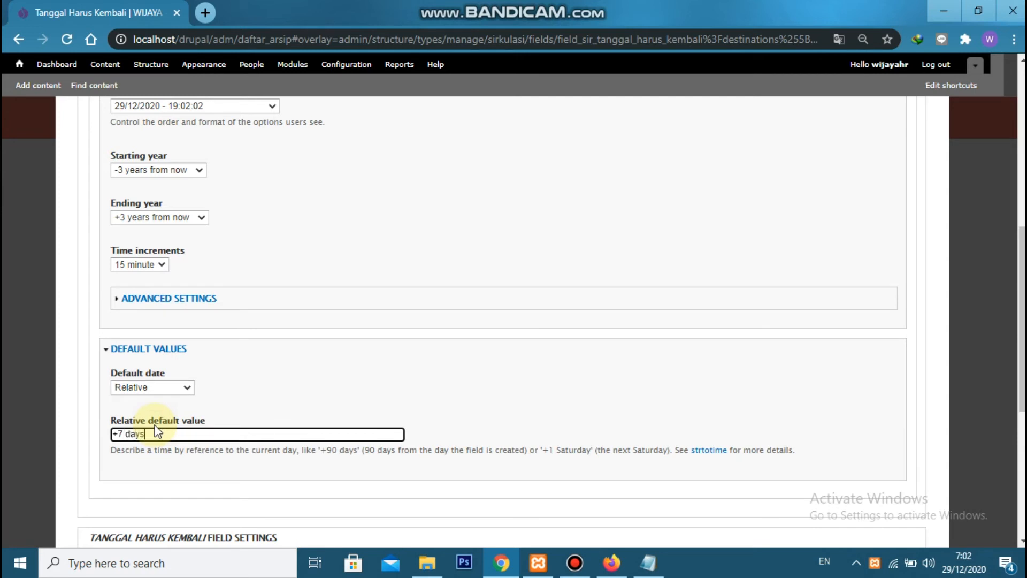
scroll(156, 431, "down", 6)
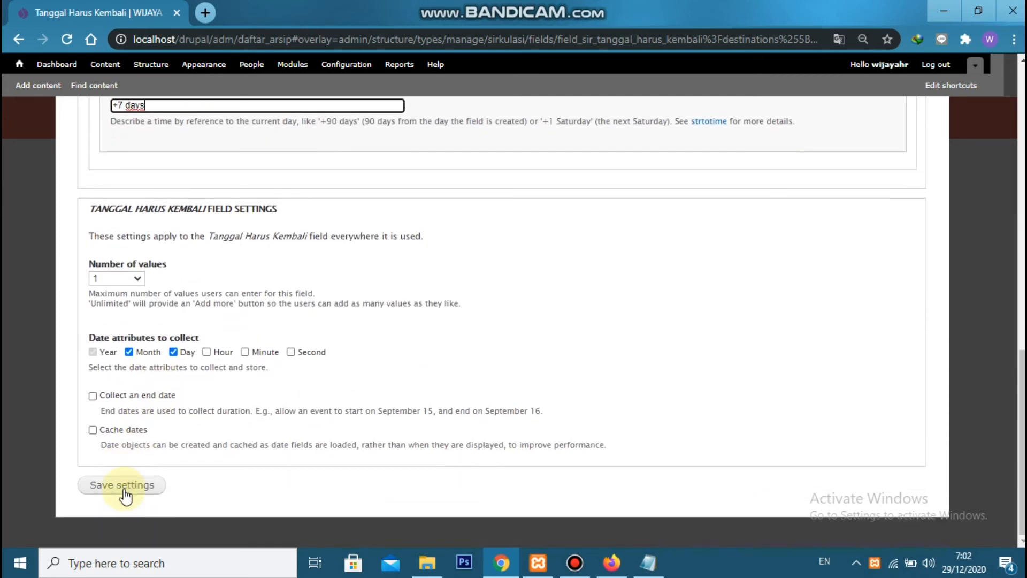
left_click(123, 488)
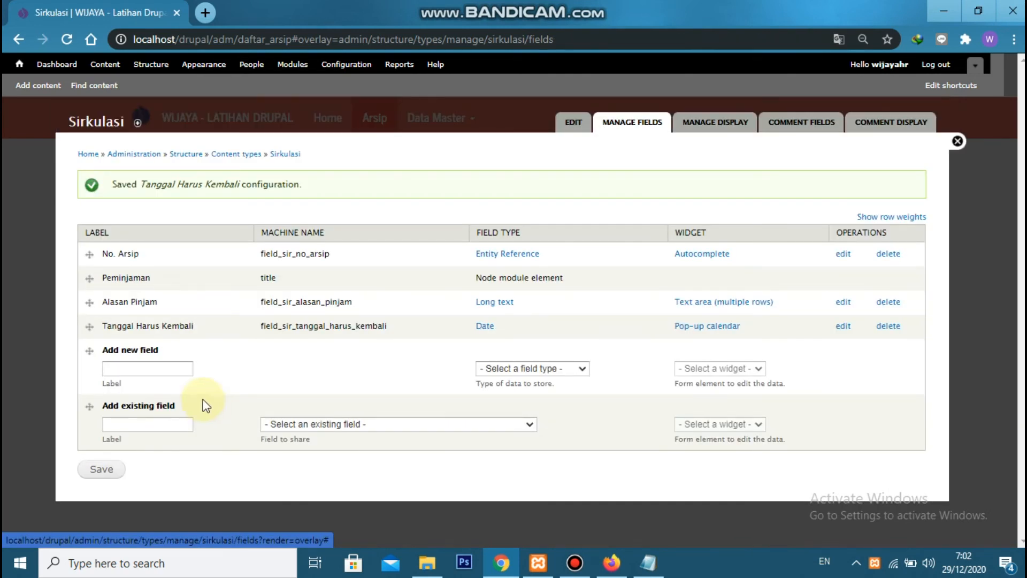
Add a field labelled Tanggal Pengembalian with machine name field_sir_tanggal_pengembalian, type Date and the Pop-up calendar widget
left_click(186, 371)
type("Tan")
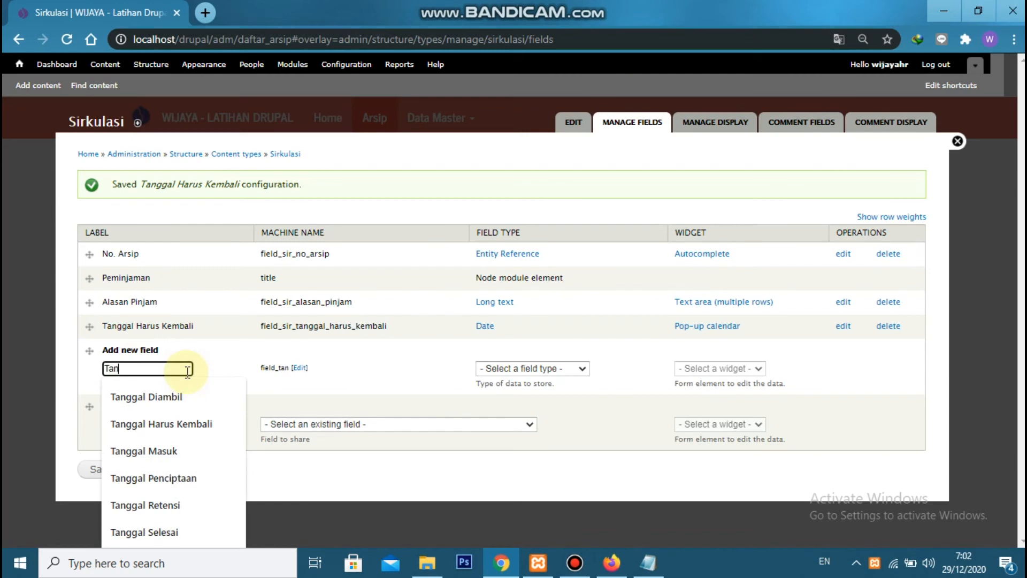
type("ggal Pengembalian")
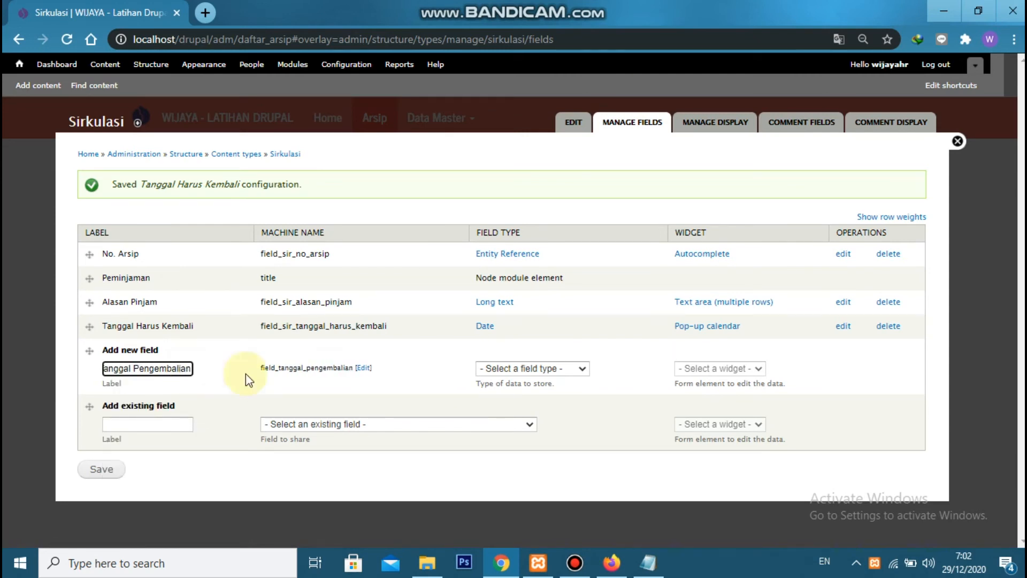
left_click(360, 369)
key("Left")
key("Left")
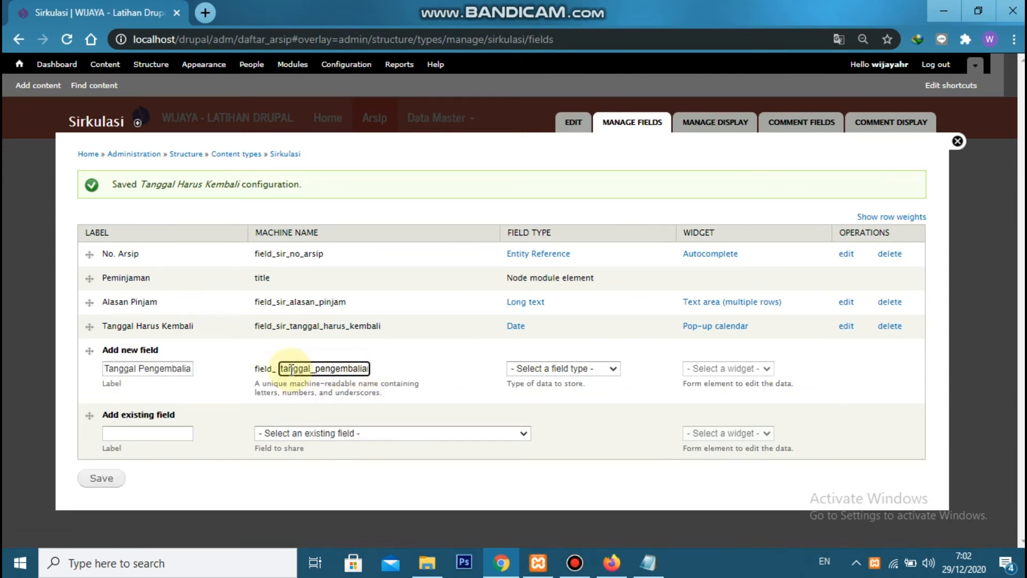
type("sir_")
left_click(547, 368)
left_click(547, 182)
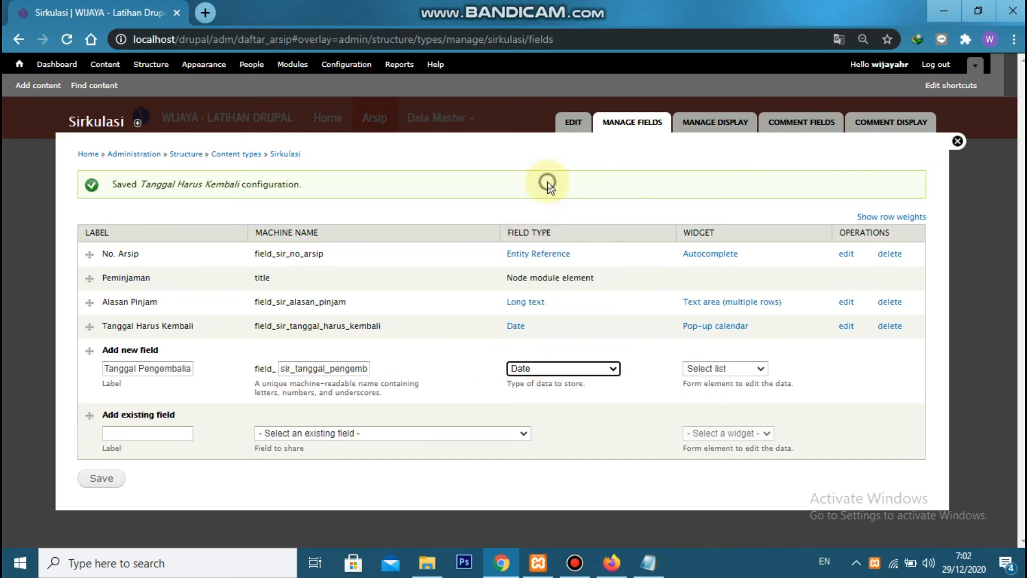
left_click(698, 362)
left_click(724, 401)
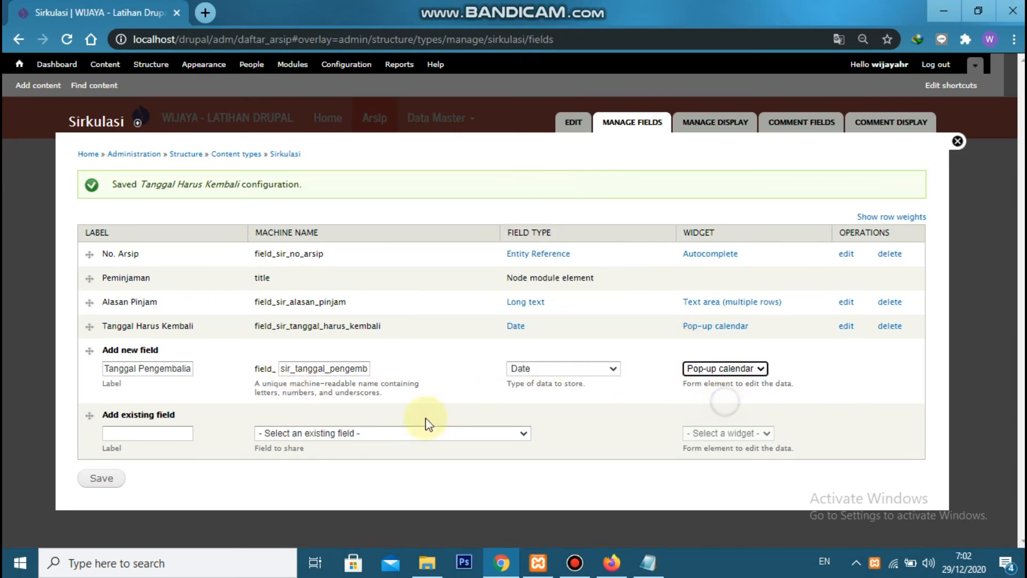
left_click(92, 478)
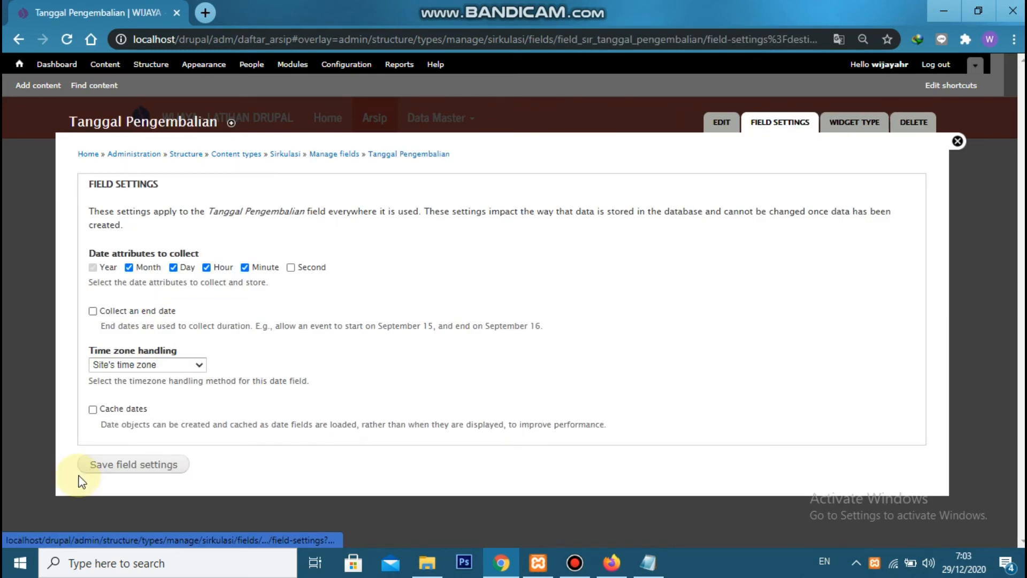
Exclude hour and minute from the Tanggal Pengembalian date attributes and save the field settings
left_click(207, 267)
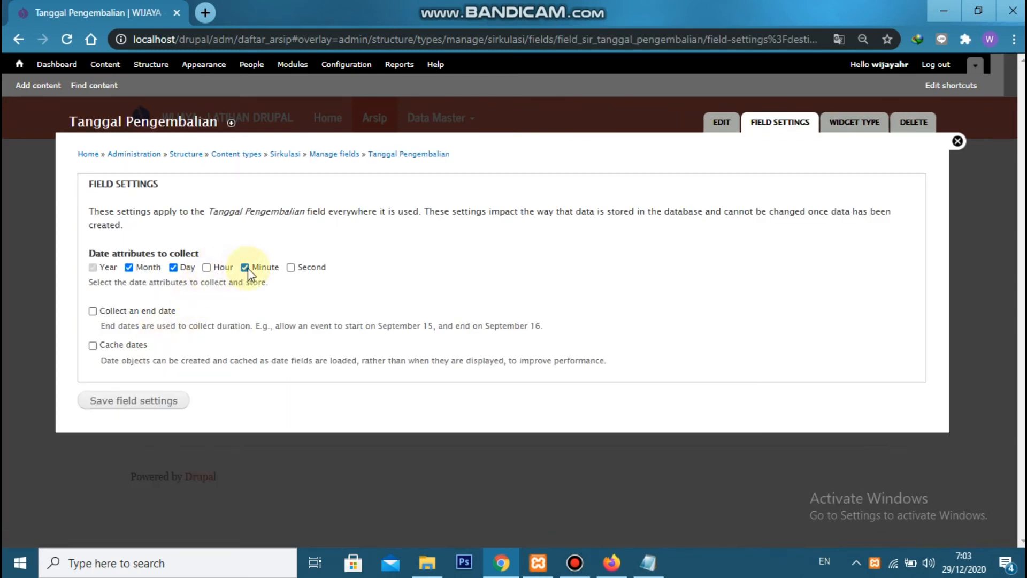
left_click(145, 408)
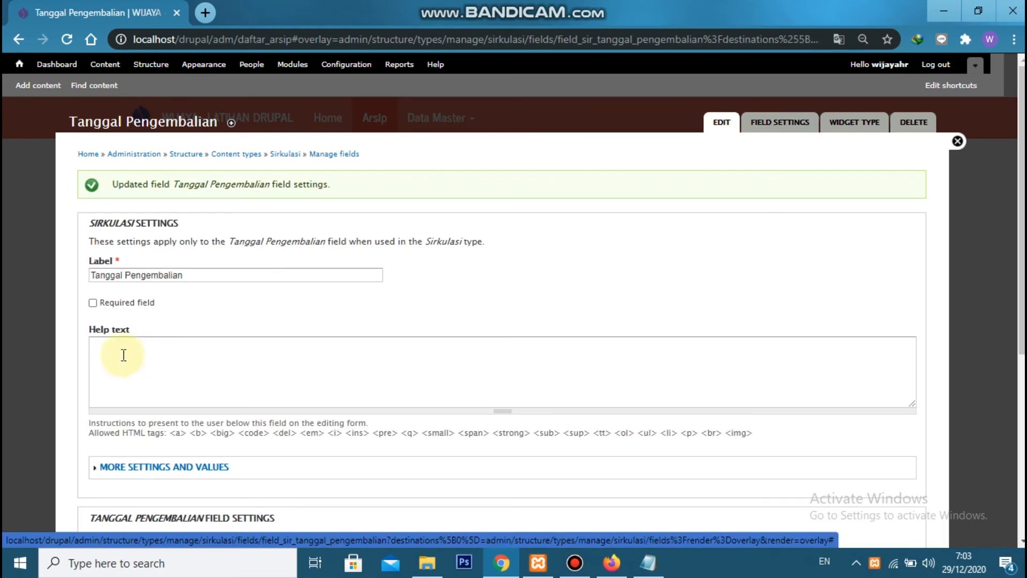
Set the default date of Tanggal Pengembalian to No default value and save its settings
scroll(117, 310, "down", 3)
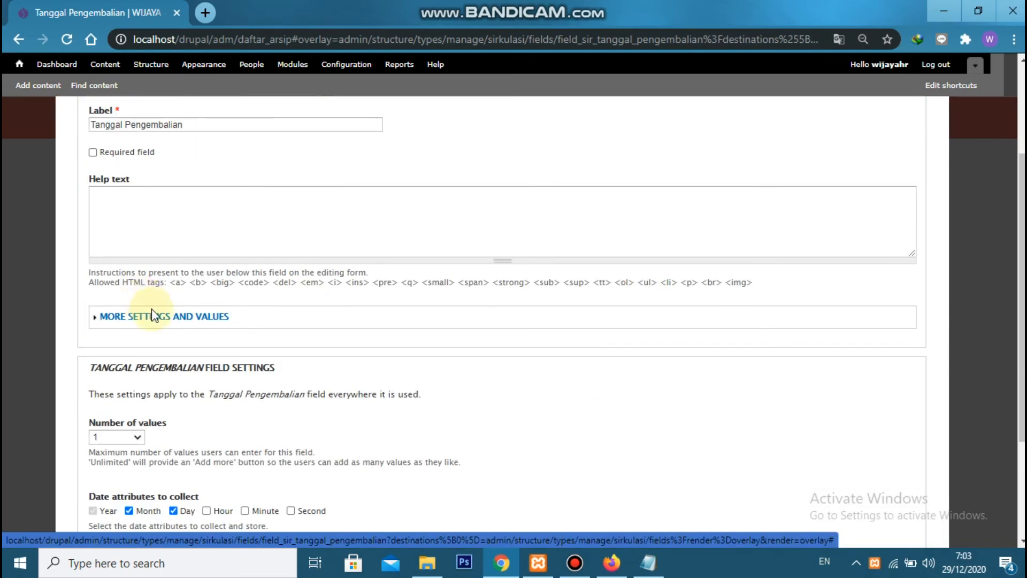
left_click(153, 318)
scroll(153, 323, "down", 3)
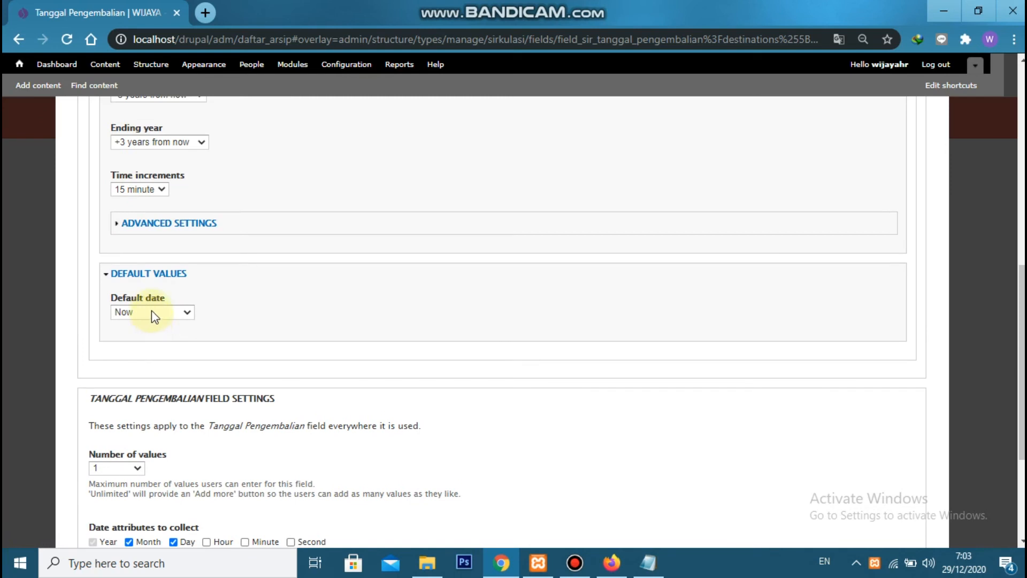
left_click(152, 312)
left_click(151, 327)
scroll(165, 334, "down", 4)
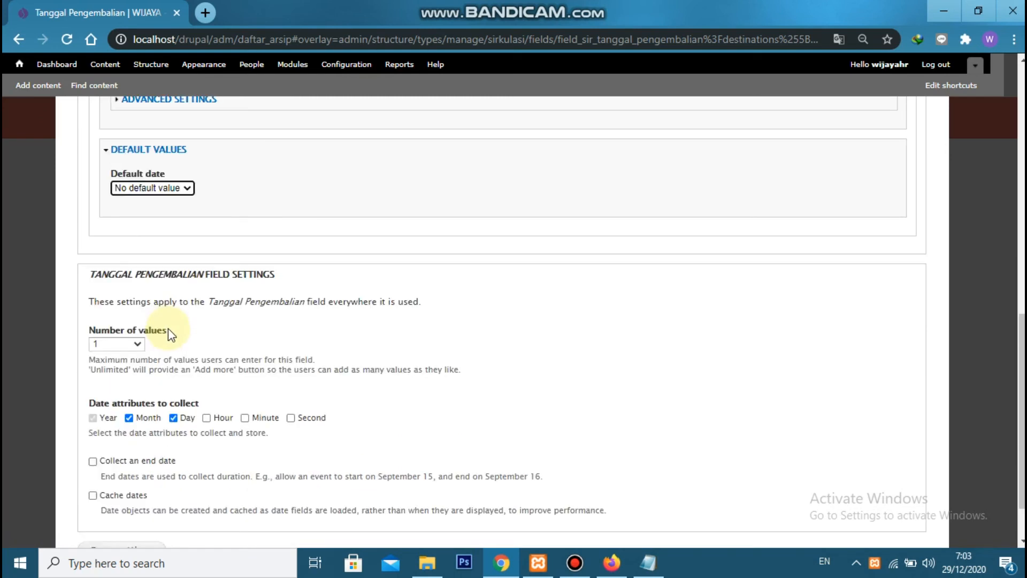
left_click(136, 487)
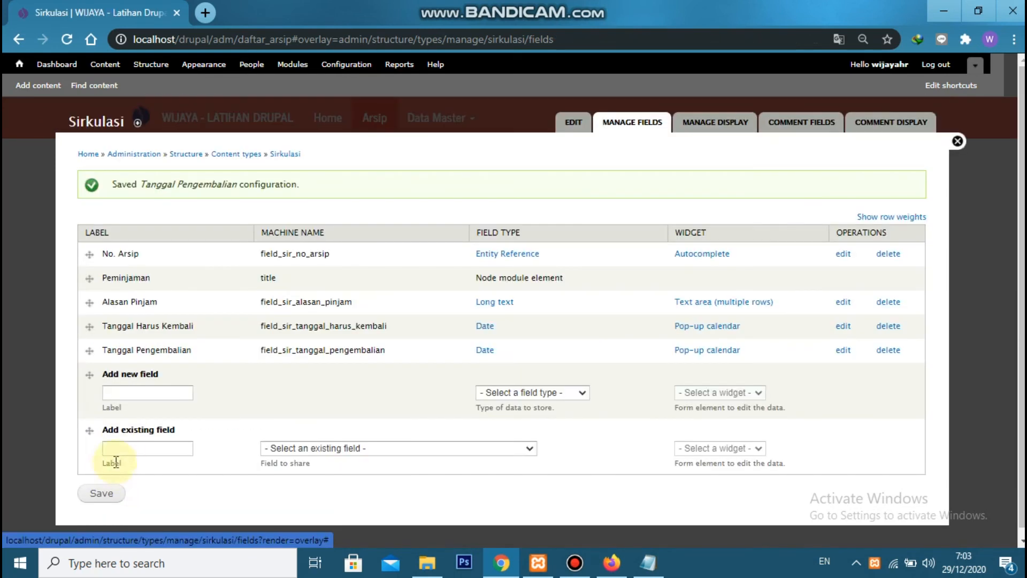
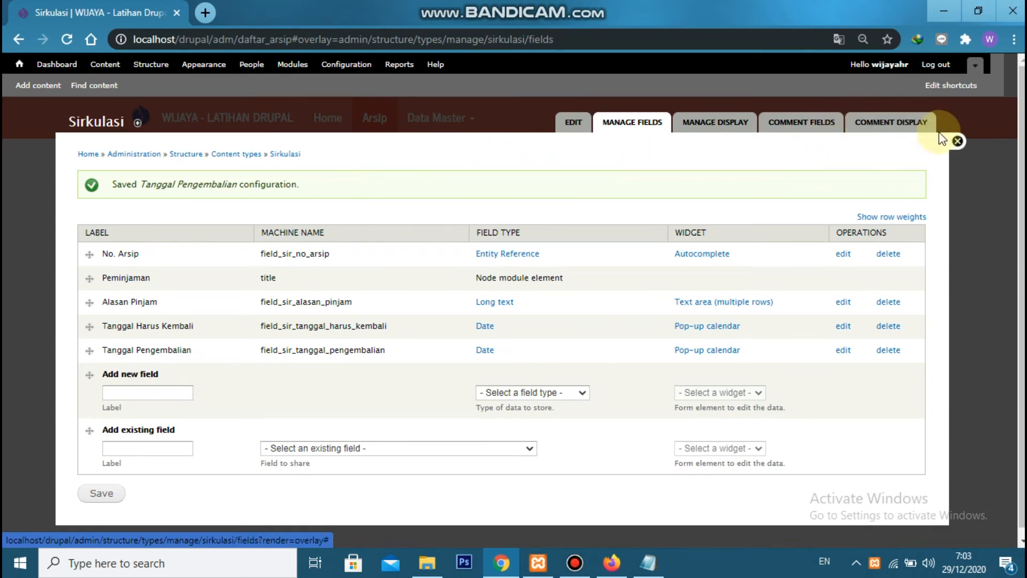
Grant the Arsiparis role the Sirkulasi permissions to create new content, edit own content and edit any content
left_click(957, 142)
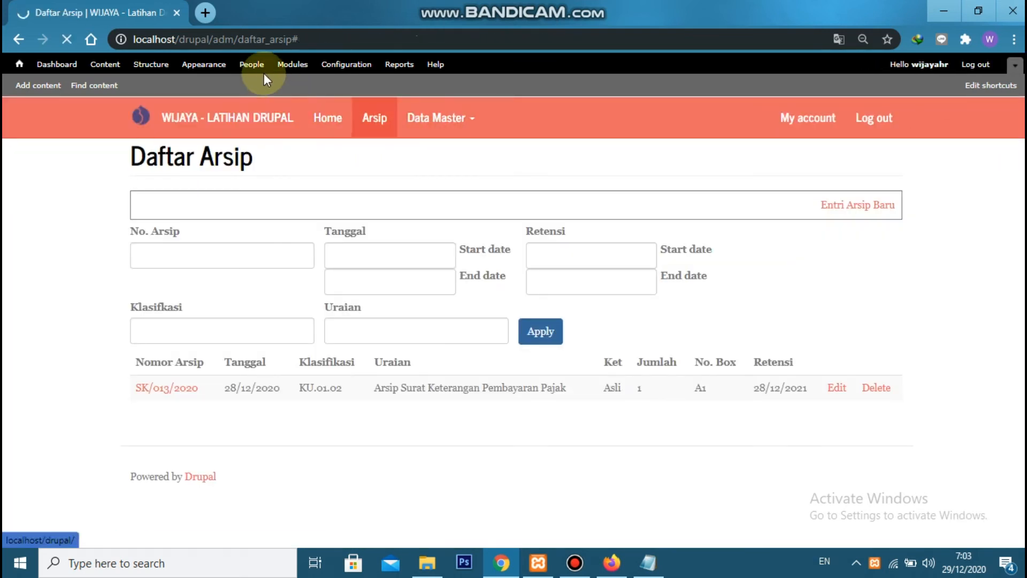
left_click(253, 66)
left_click(904, 124)
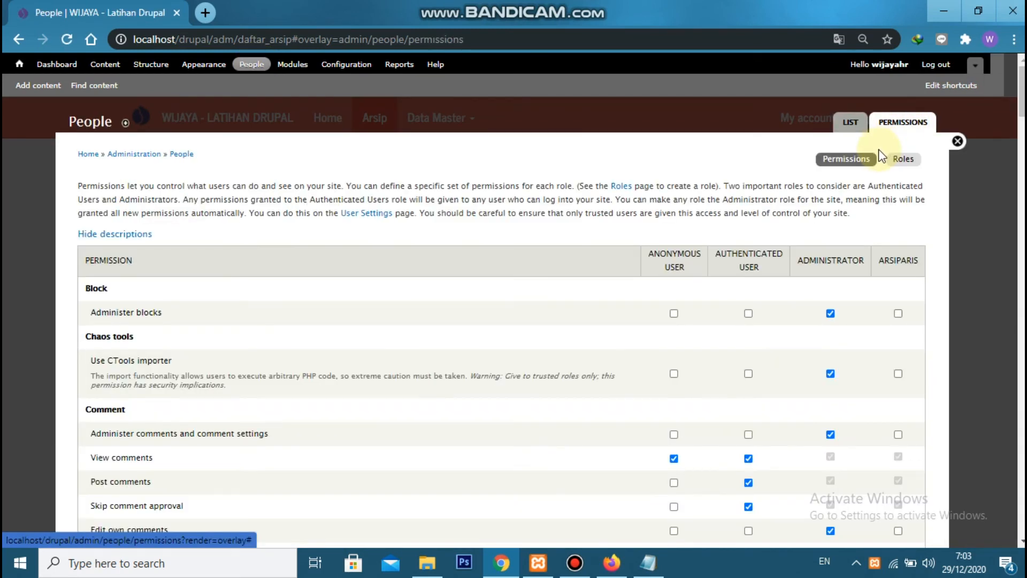
scroll(884, 197, "down", 20)
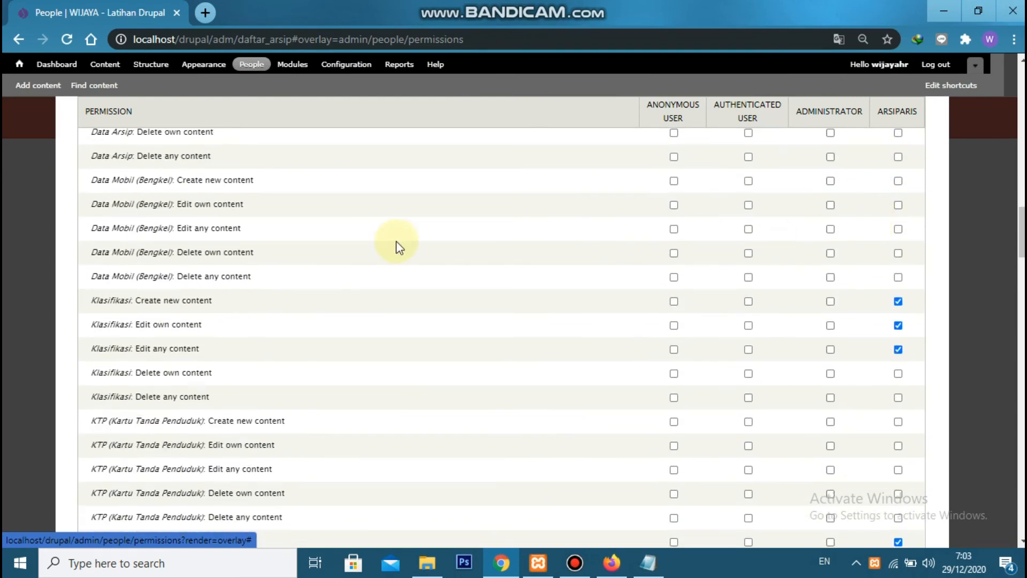
scroll(413, 246, "down", 10)
scroll(203, 298, "up", 3)
scroll(129, 267, "up", 2)
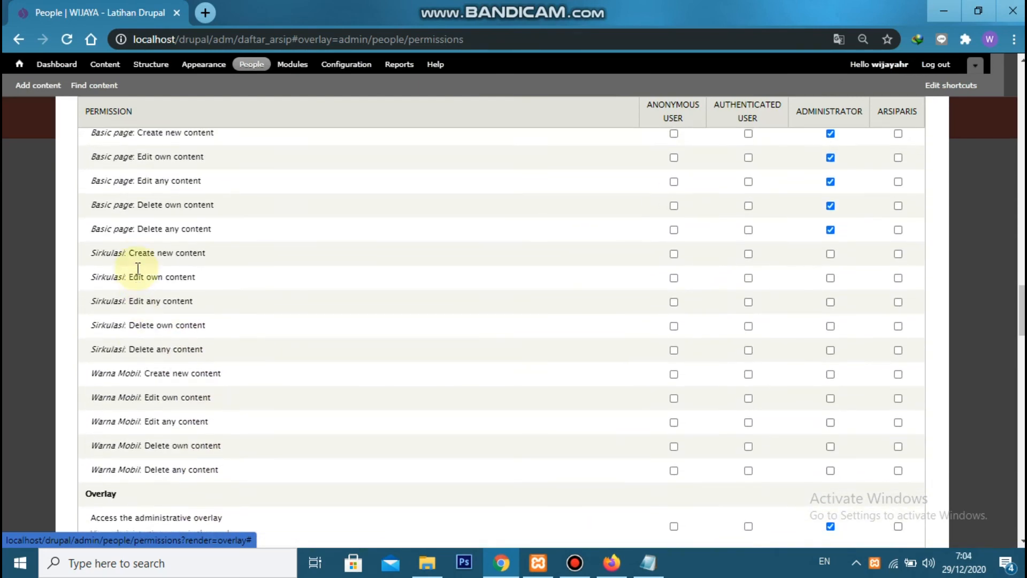
left_click_drag(90, 271, 217, 328)
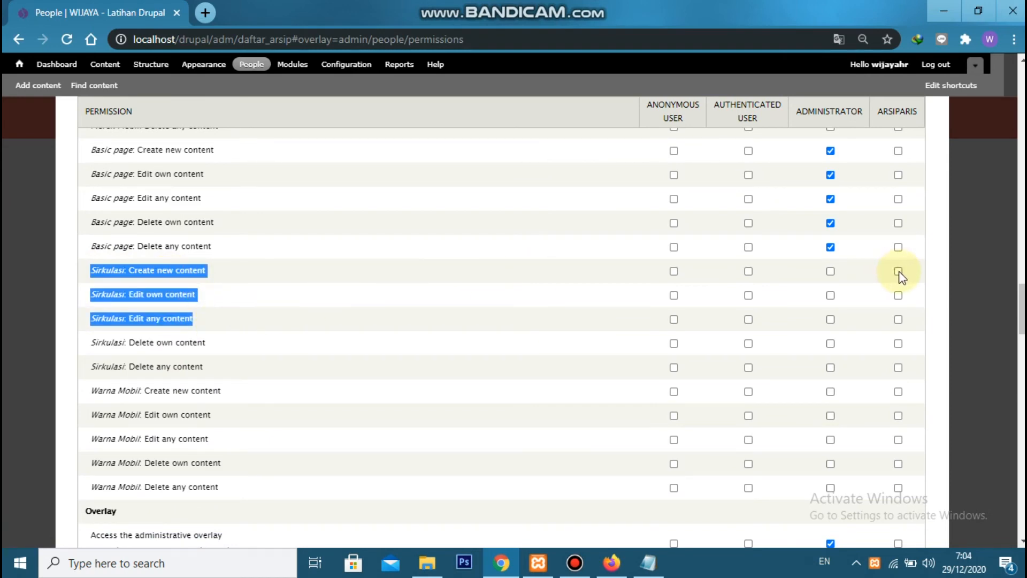
left_click(897, 294)
left_click(898, 319)
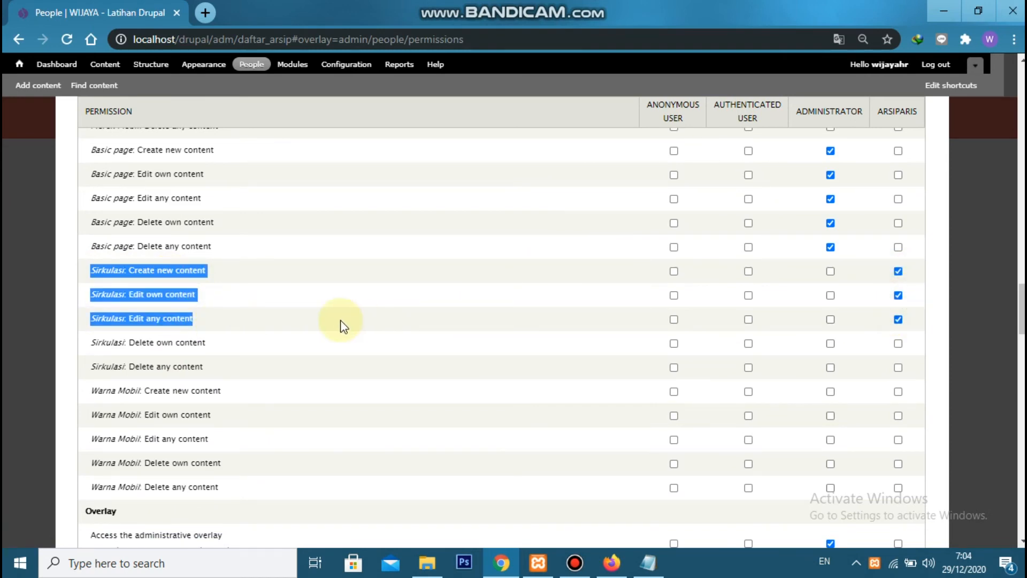
Save the permission changes and close the People administration overlay
scroll(339, 323, "down", 10)
scroll(227, 452, "down", 10)
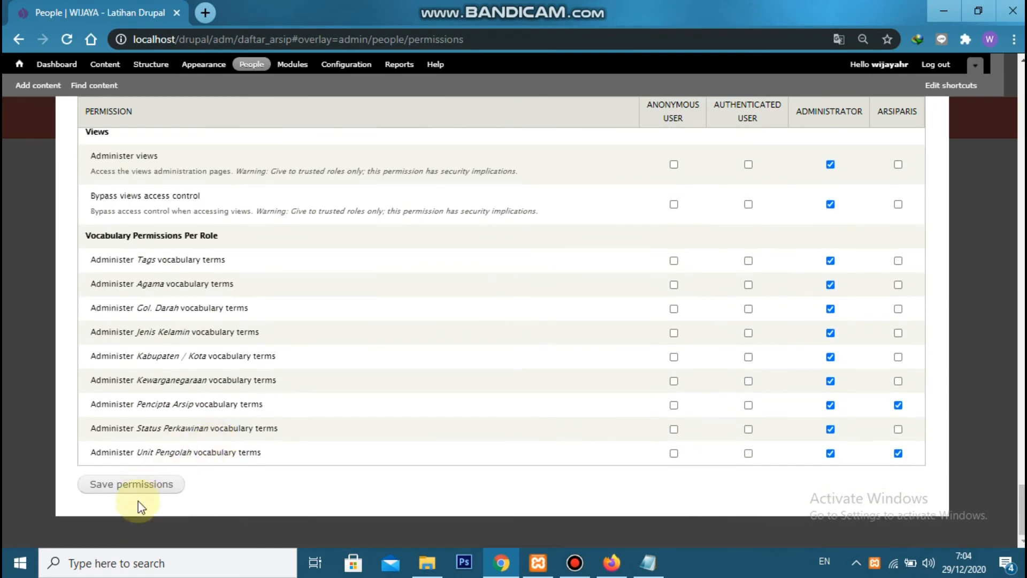
left_click(143, 483)
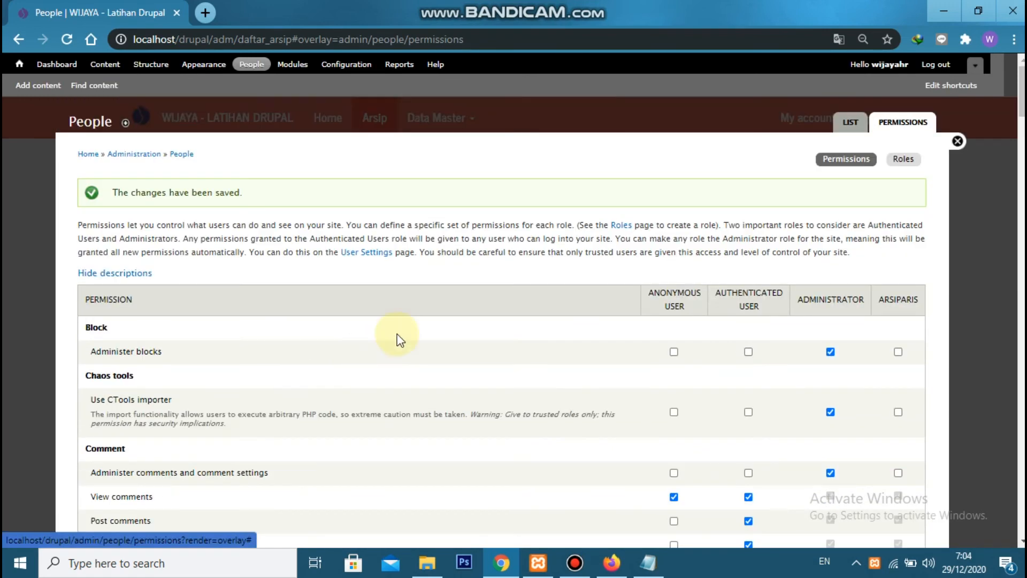
left_click(957, 140)
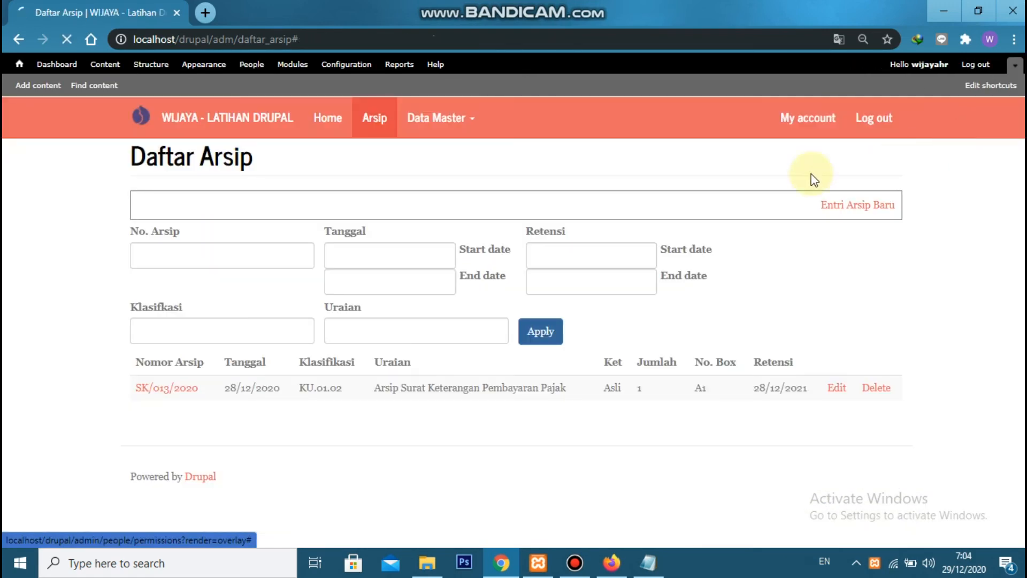
Switch to Firefox, go to localhost/drupal/node/add and open the Sirkulasi creation form
left_click_drag(132, 39, 213, 39)
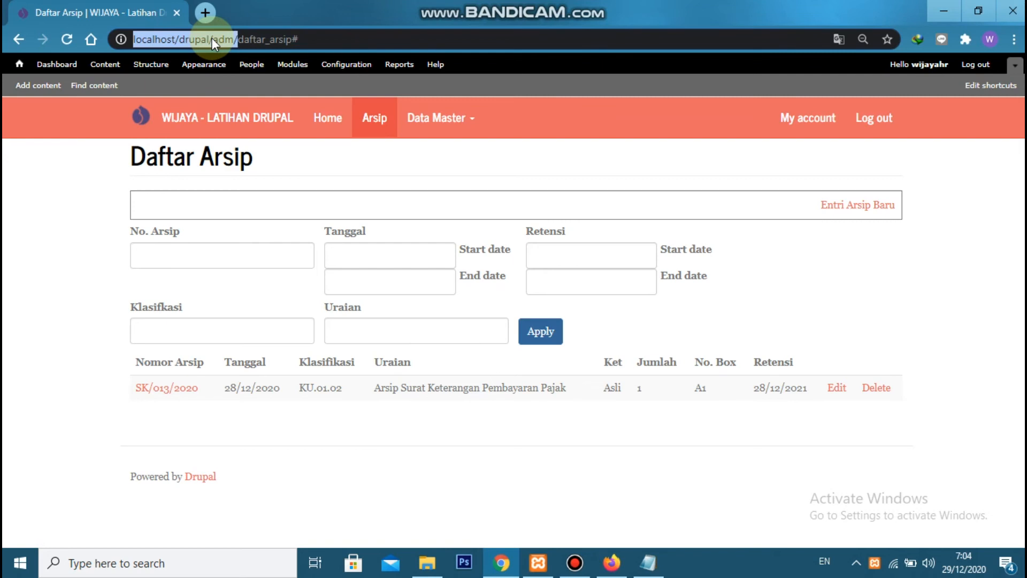
left_click(610, 561)
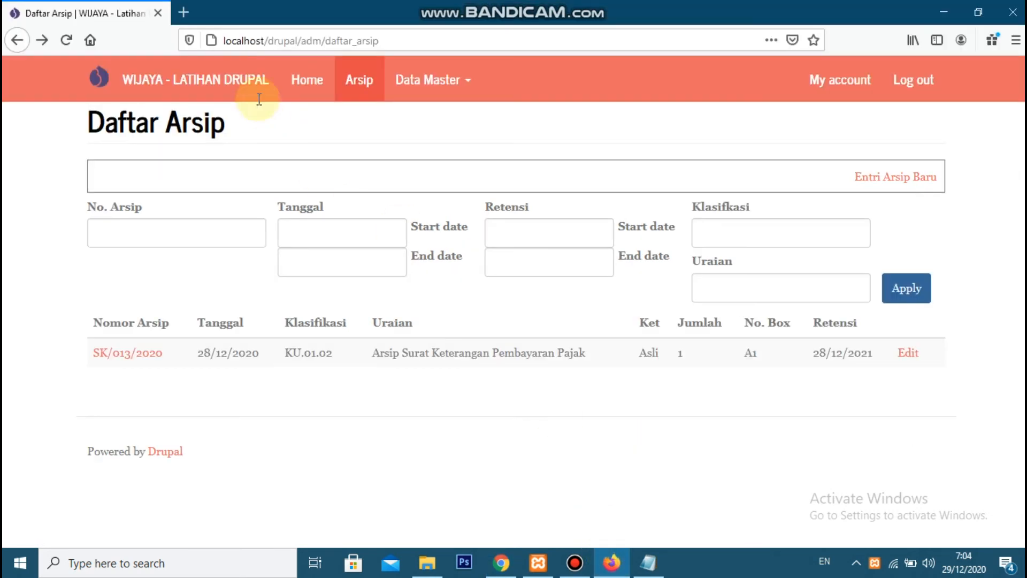
left_click(252, 42)
type("ad")
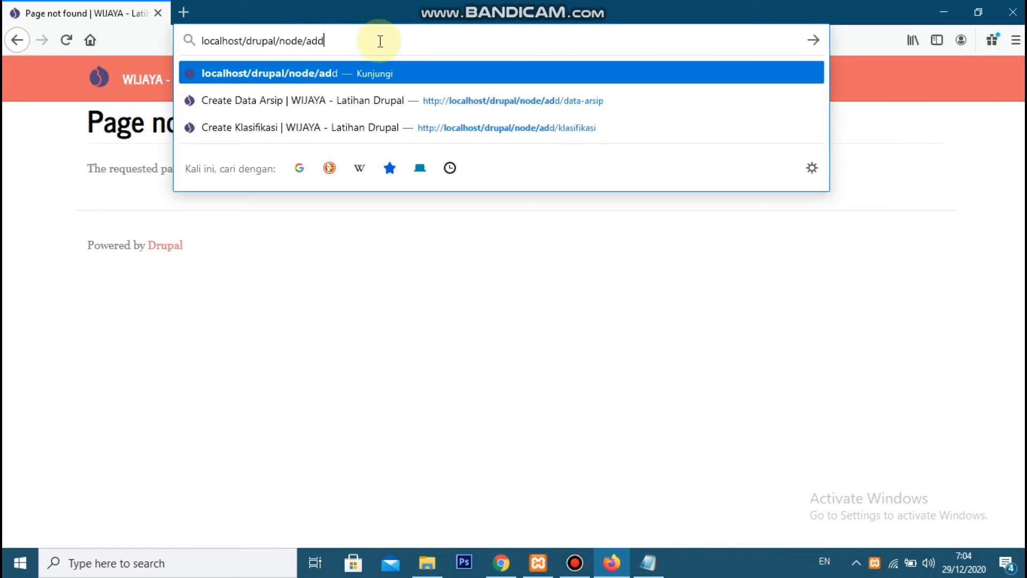
key("Return")
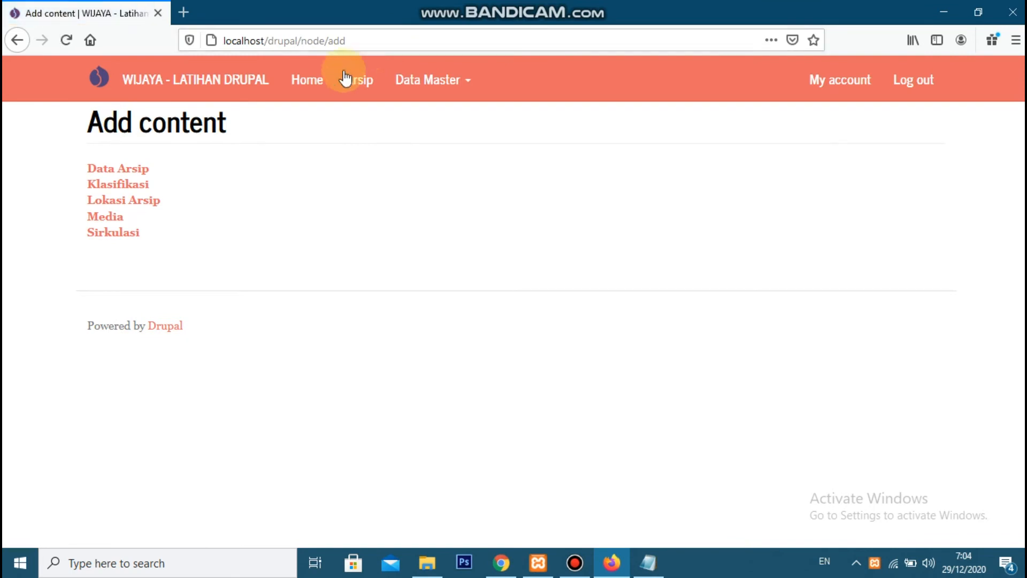
left_click(124, 236)
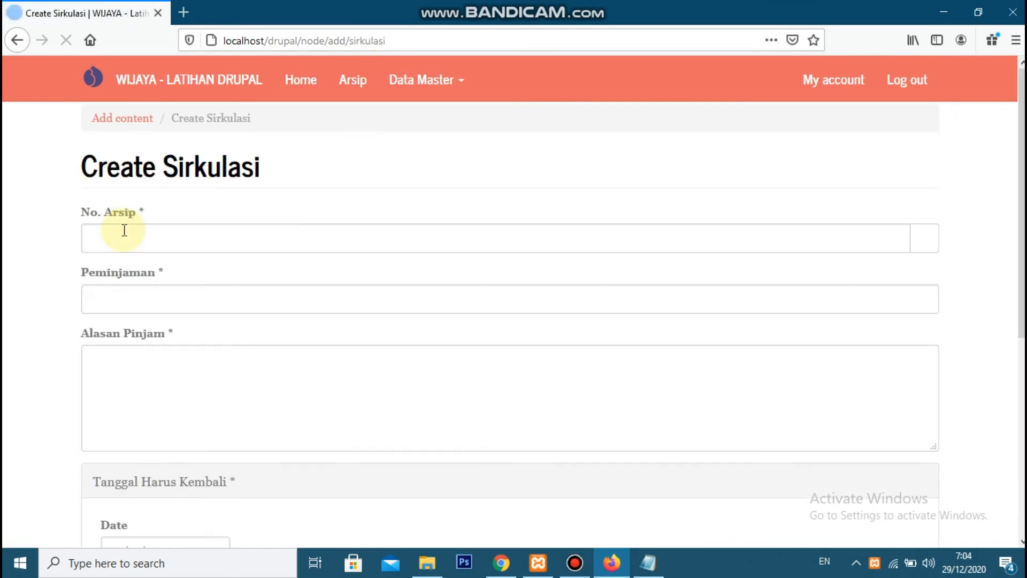
Create and save a Sirkulasi entry for archive SK/013/2020 with the borrower's name and the loan reason "Investigasi"
left_click(124, 230)
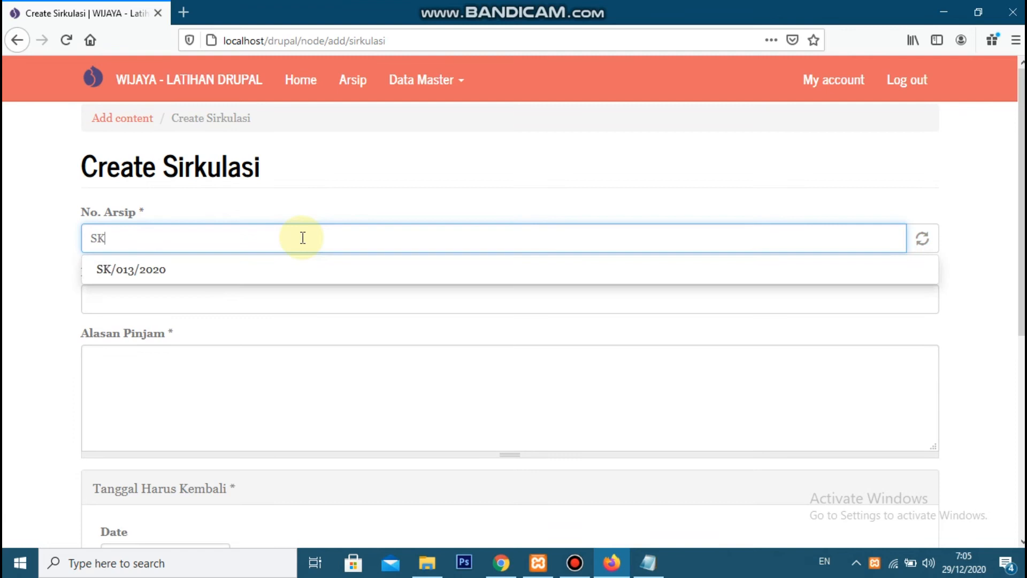
left_click(192, 270)
left_click(161, 310)
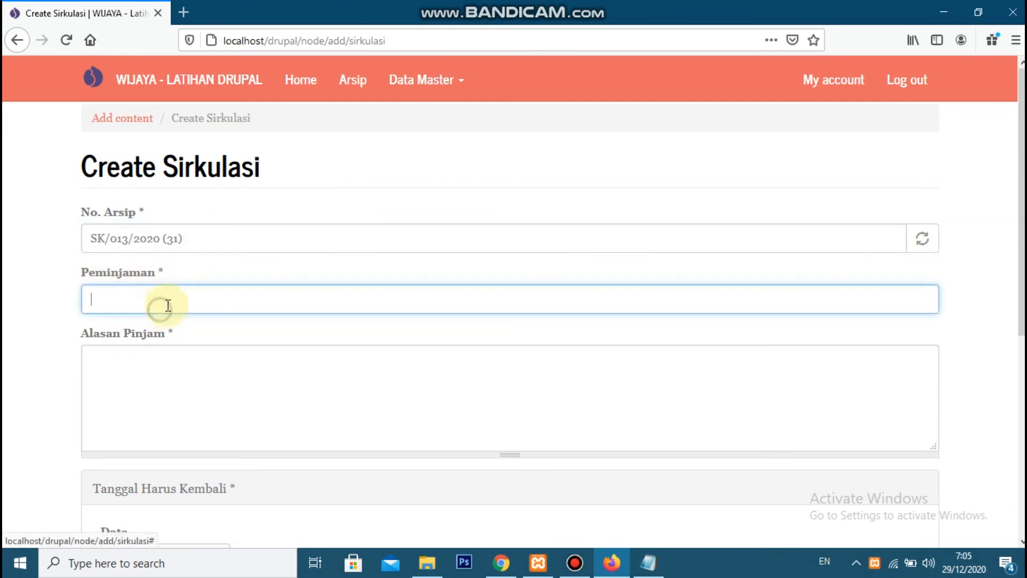
scroll(252, 282, "down", 2)
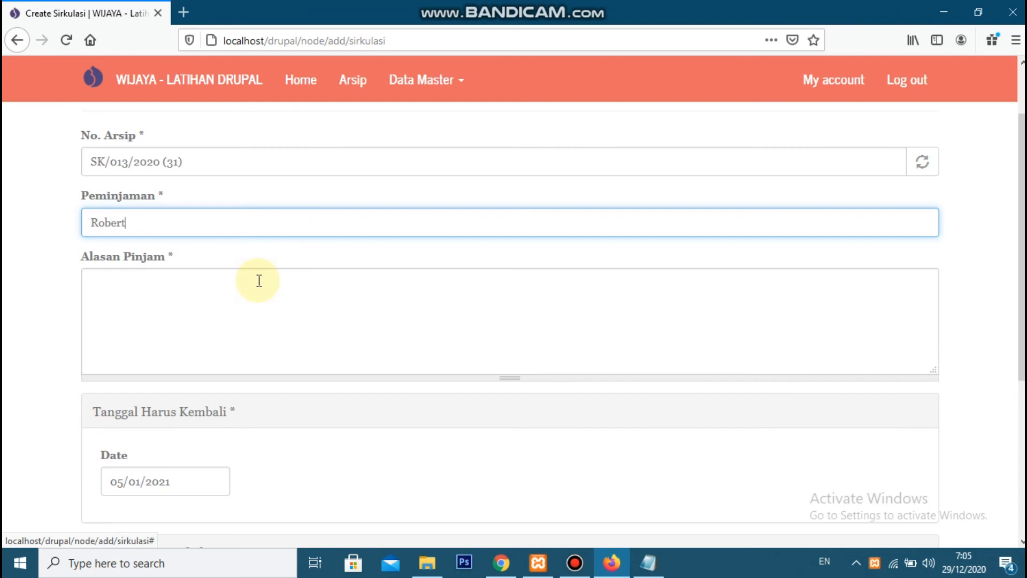
left_click(259, 280)
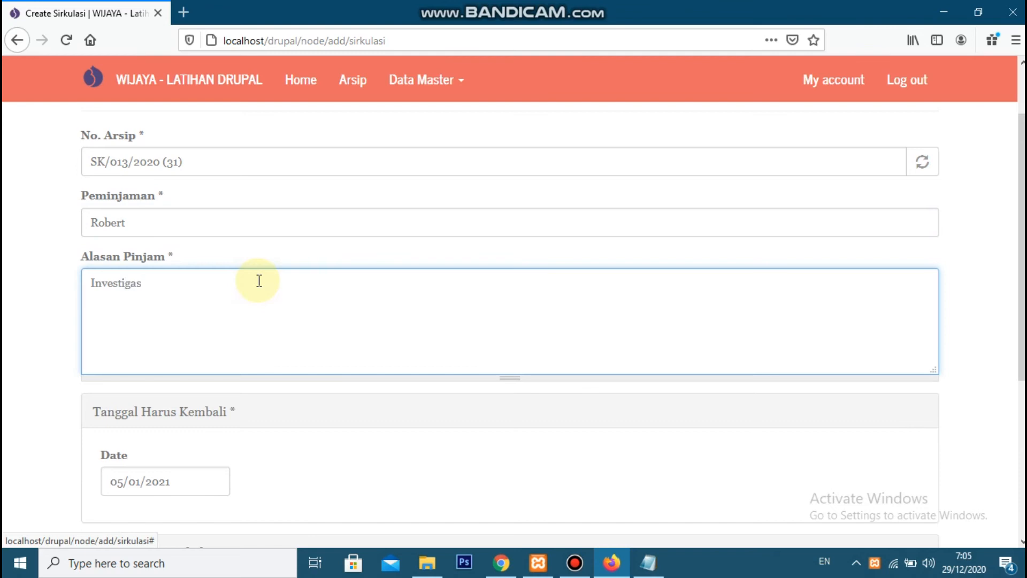
scroll(298, 284, "down", 4)
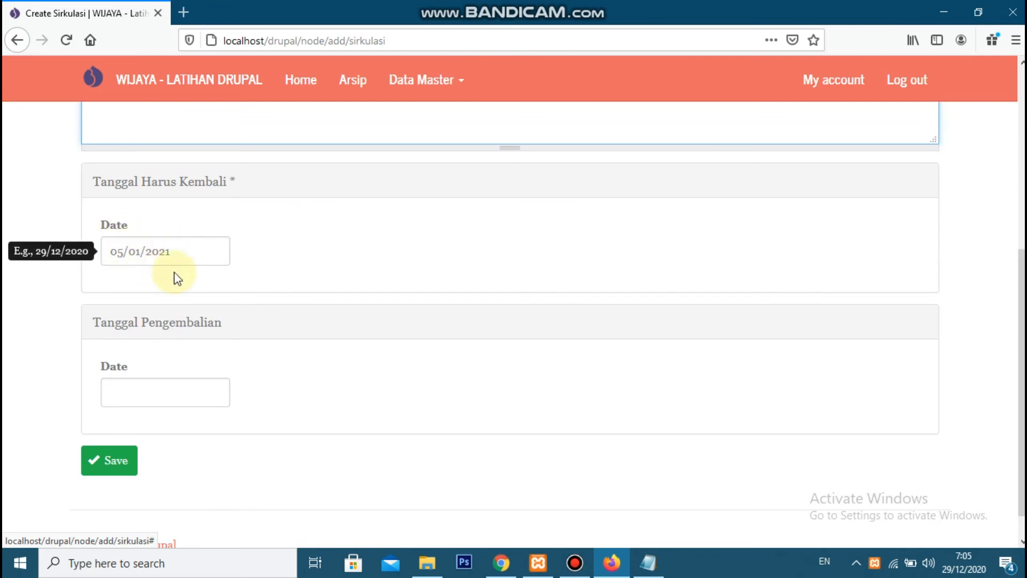
left_click(118, 461)
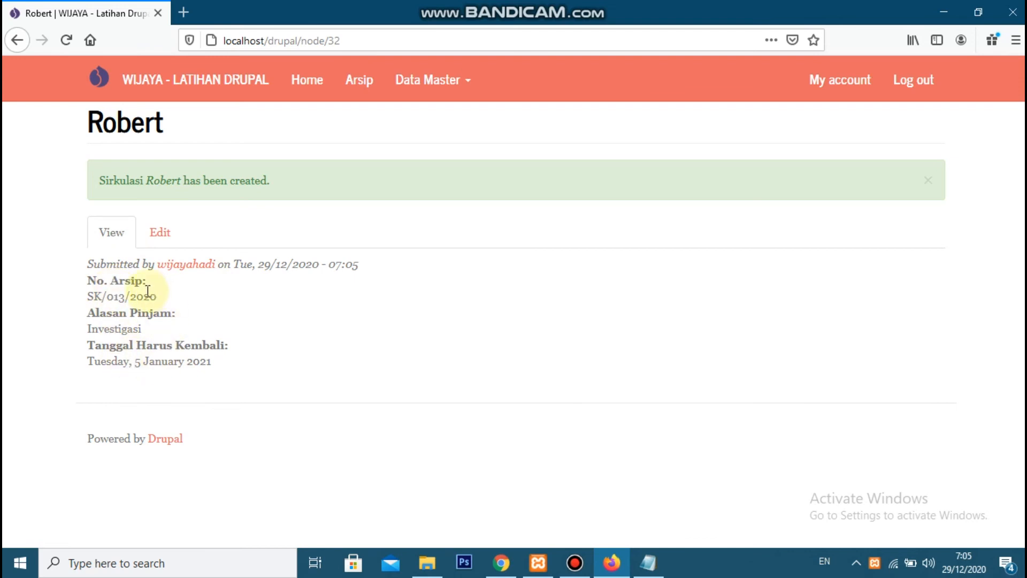
Edit the new Sirkulasi entry, set its Tanggal Pengembalian to 03/01/2020 and save it
left_click(162, 235)
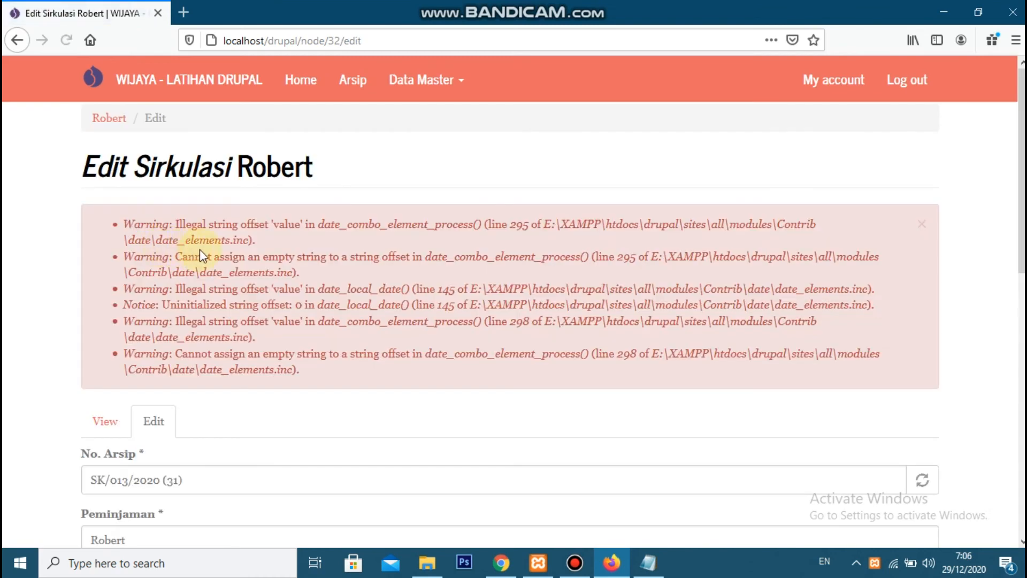
scroll(203, 257, "down", 10)
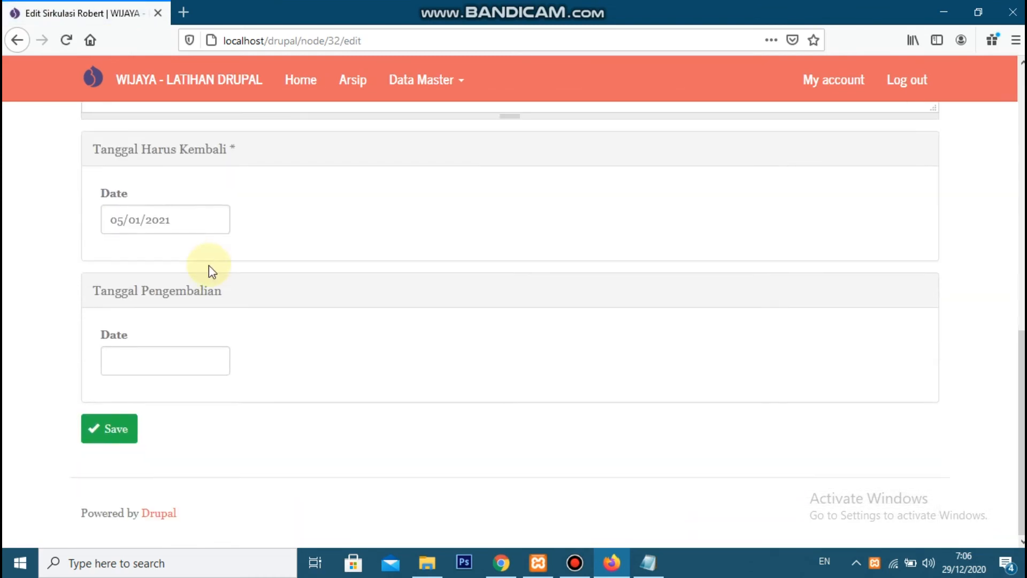
left_click(153, 364)
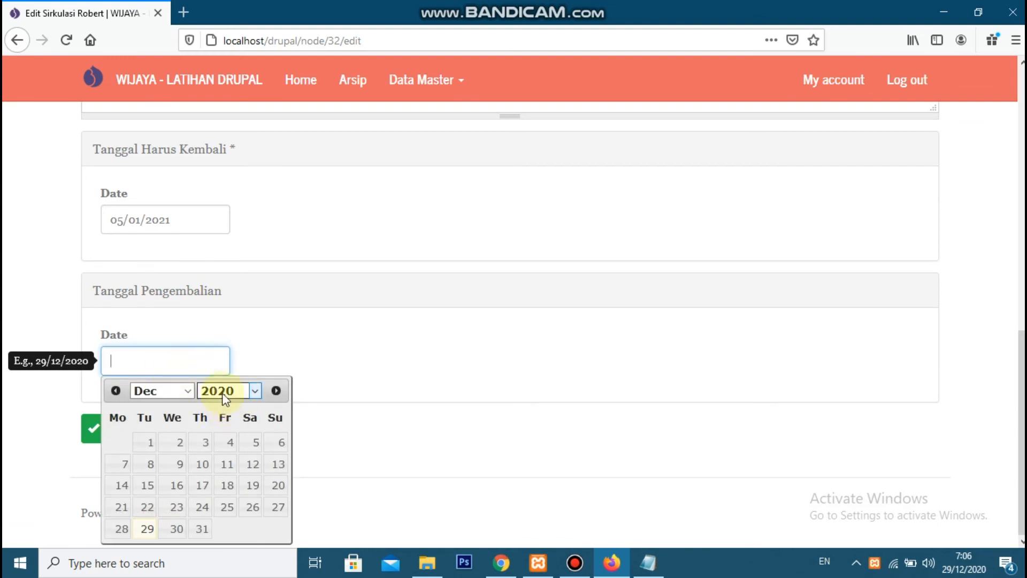
left_click(188, 391)
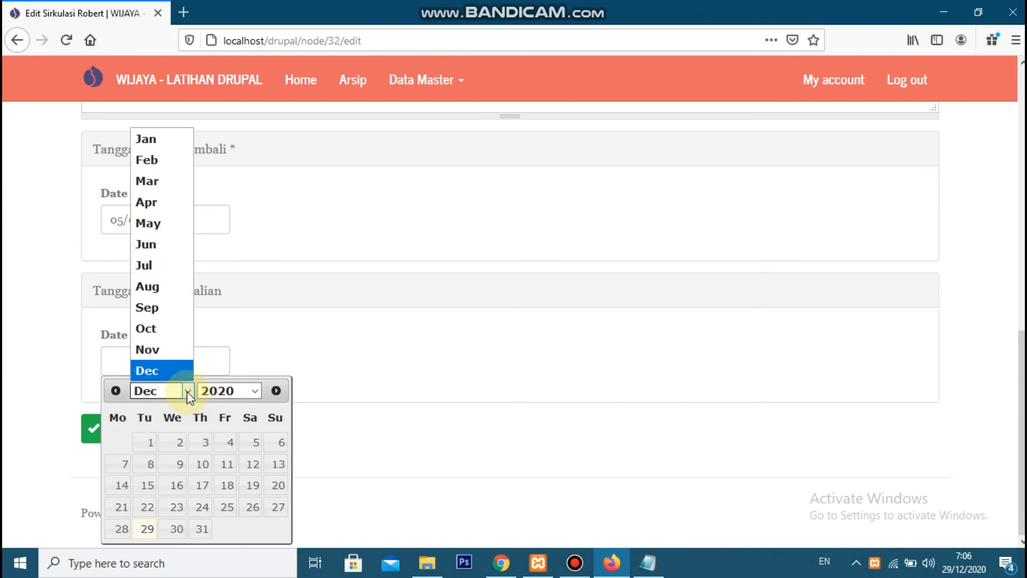
left_click(166, 143)
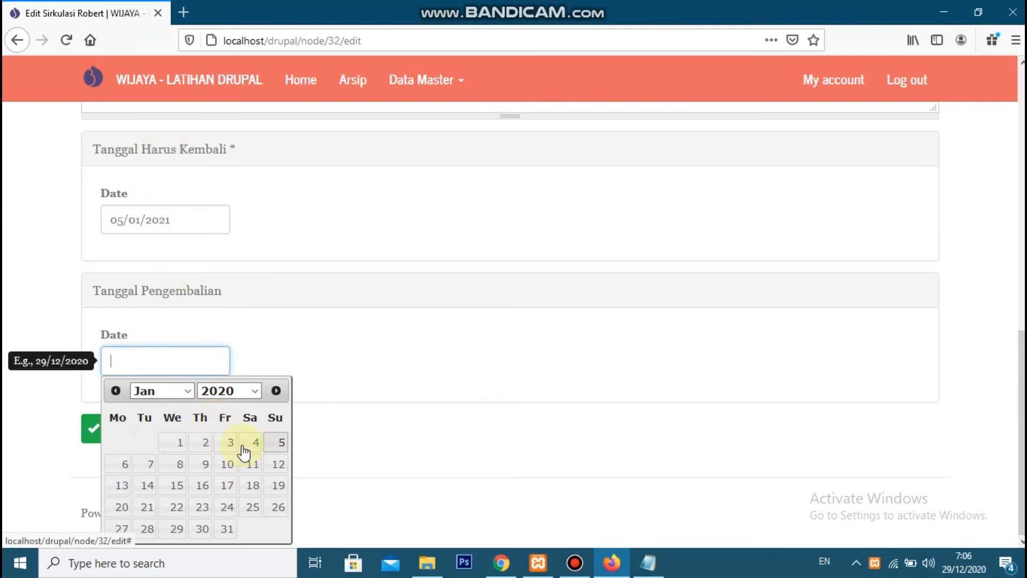
left_click(230, 443)
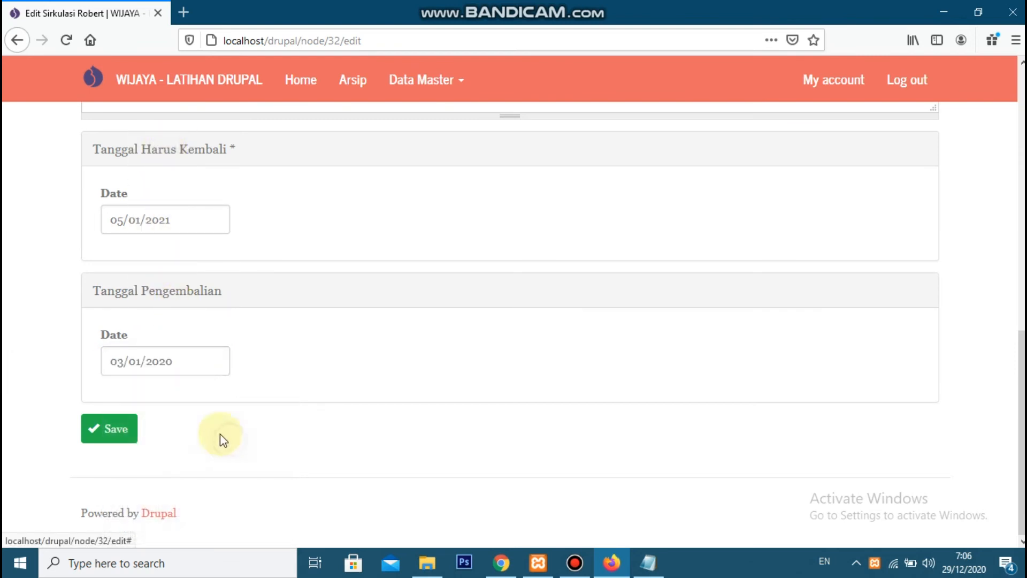
left_click(130, 435)
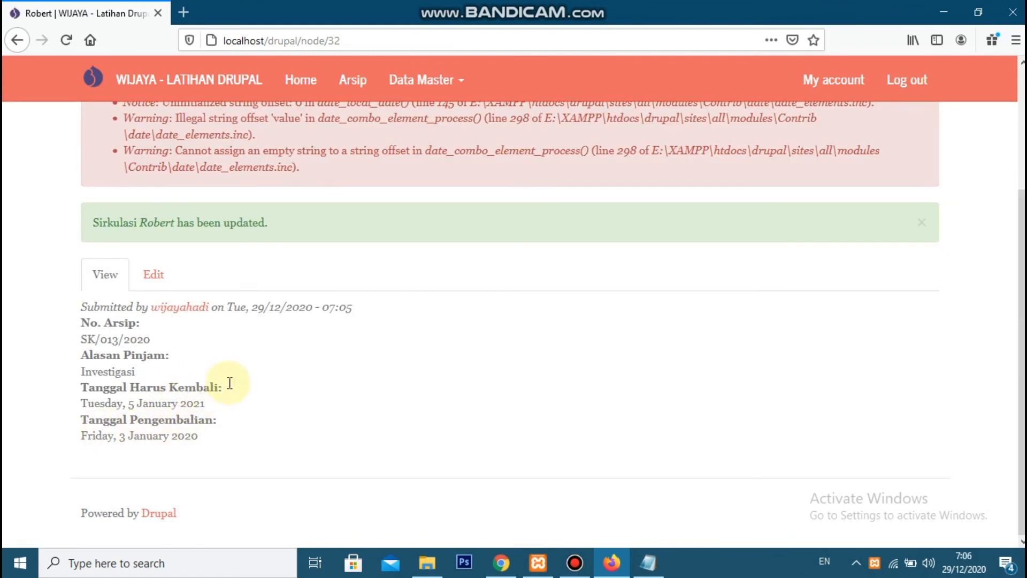
Switch to Chrome, set the site's error messages to display to None in the Logging and errors configuration, and save
scroll(212, 387, "up", 3)
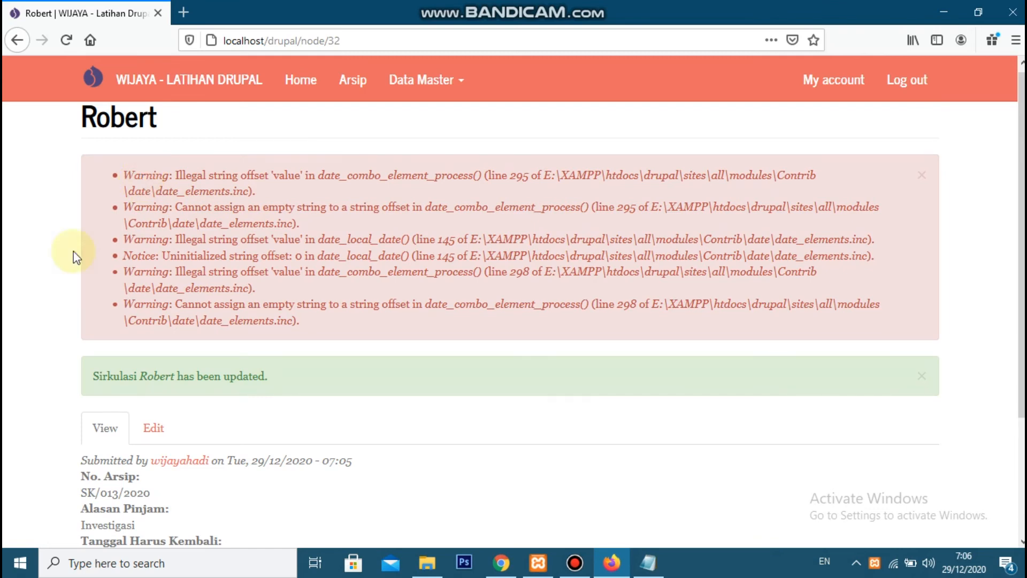
key("alt+Tab")
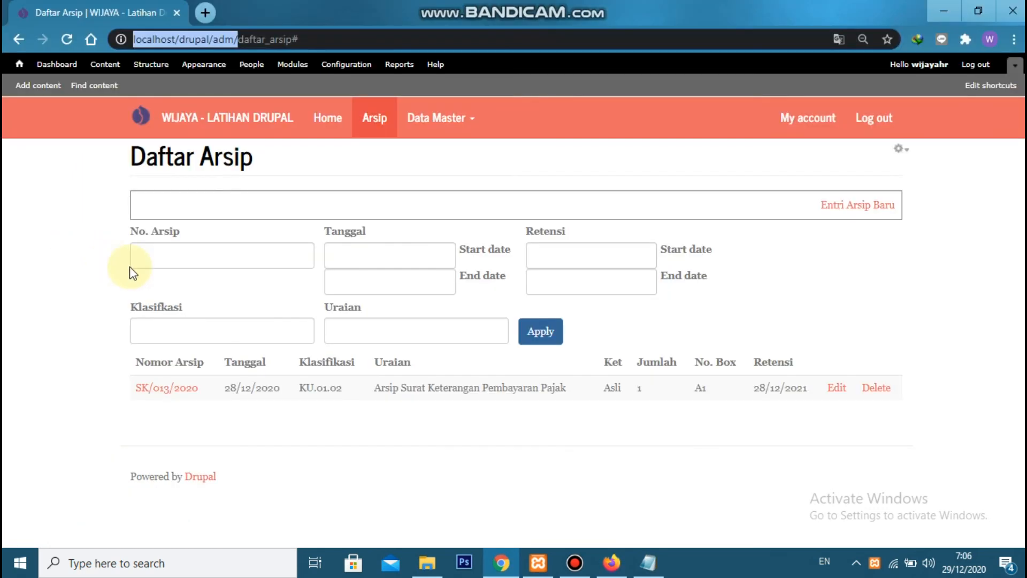
left_click(337, 64)
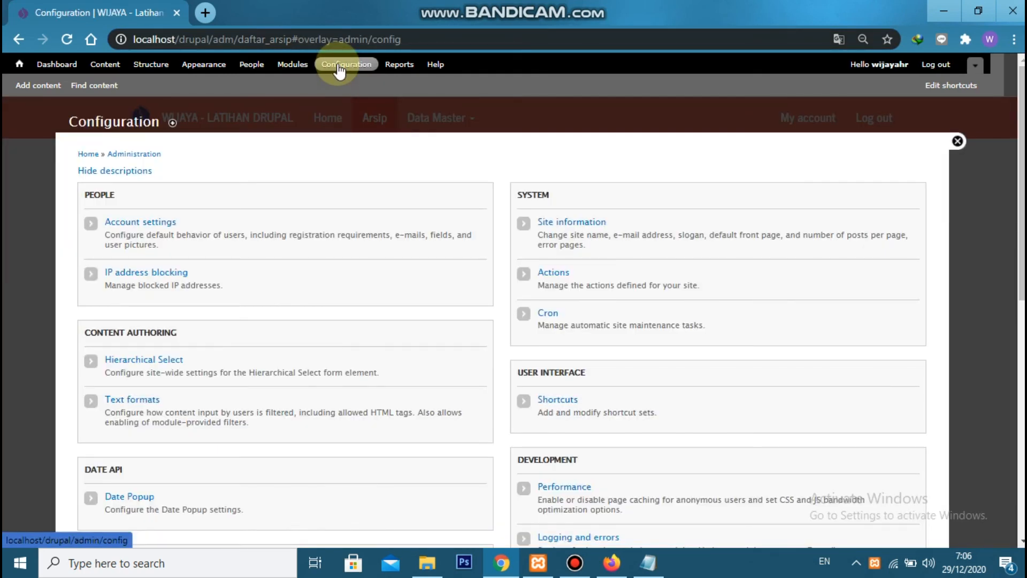
scroll(609, 298, "down", 3)
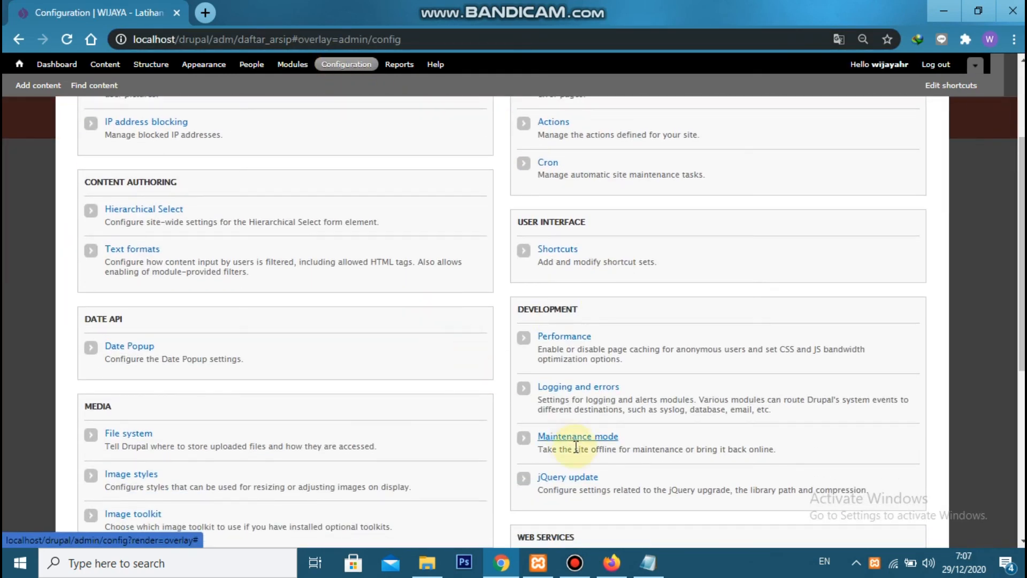
left_click(588, 389)
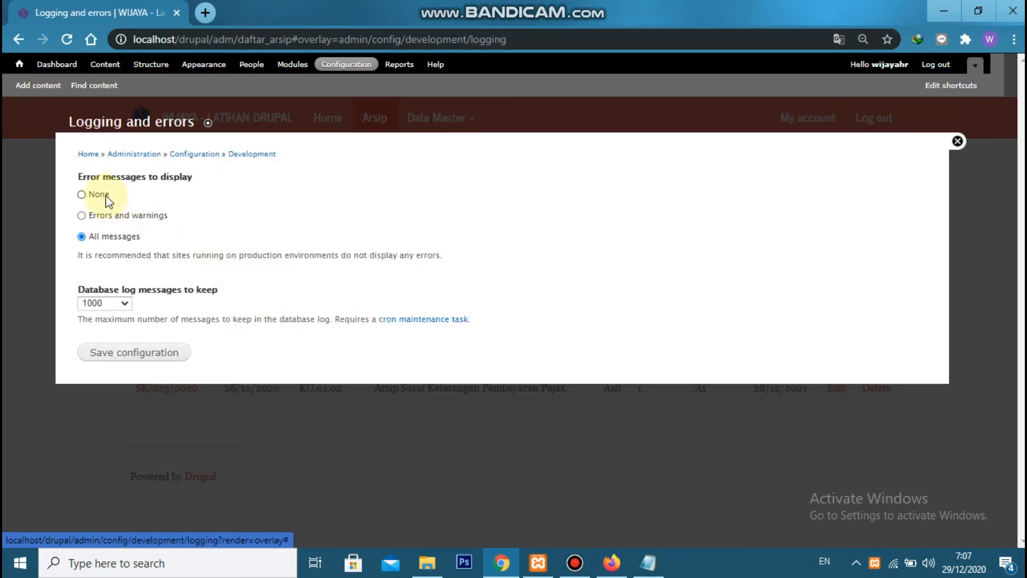
left_click(106, 196)
left_click(121, 354)
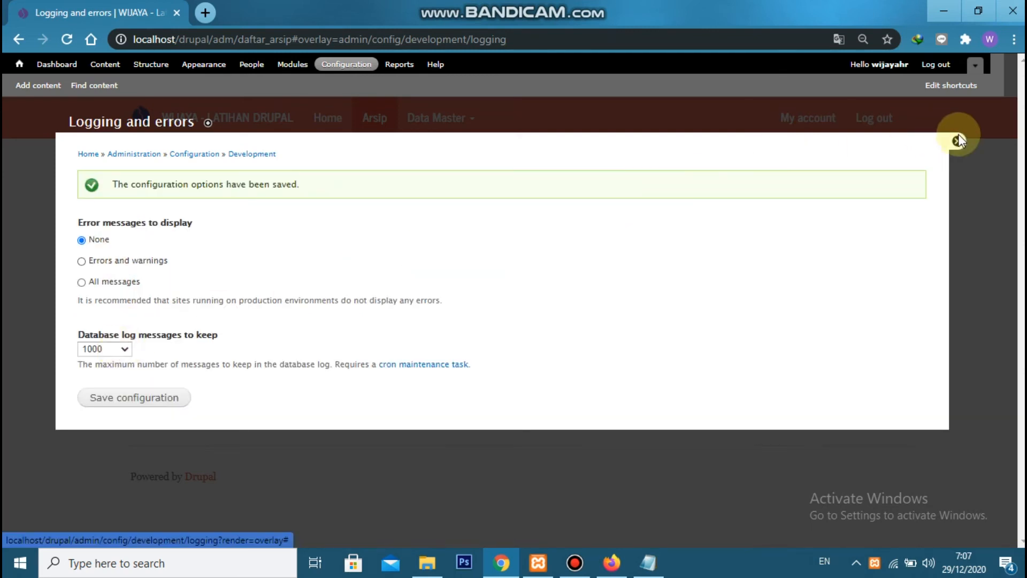
left_click(958, 137)
Switch to Firefox, reload the Sirkulasi entry to check its display, and review the archive list and Data Master entries
key("alt+Tab")
left_click(64, 40)
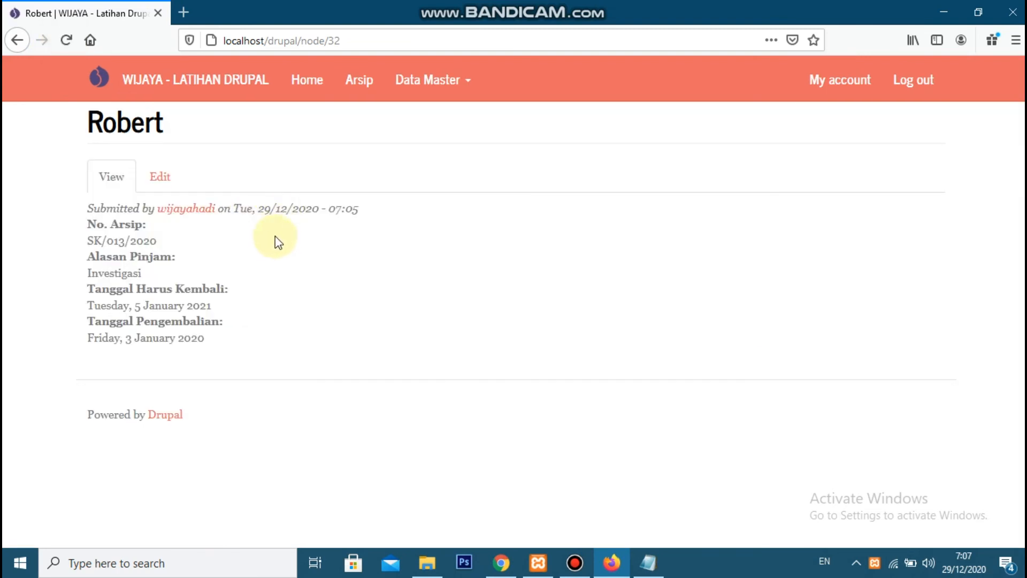
left_click(343, 79)
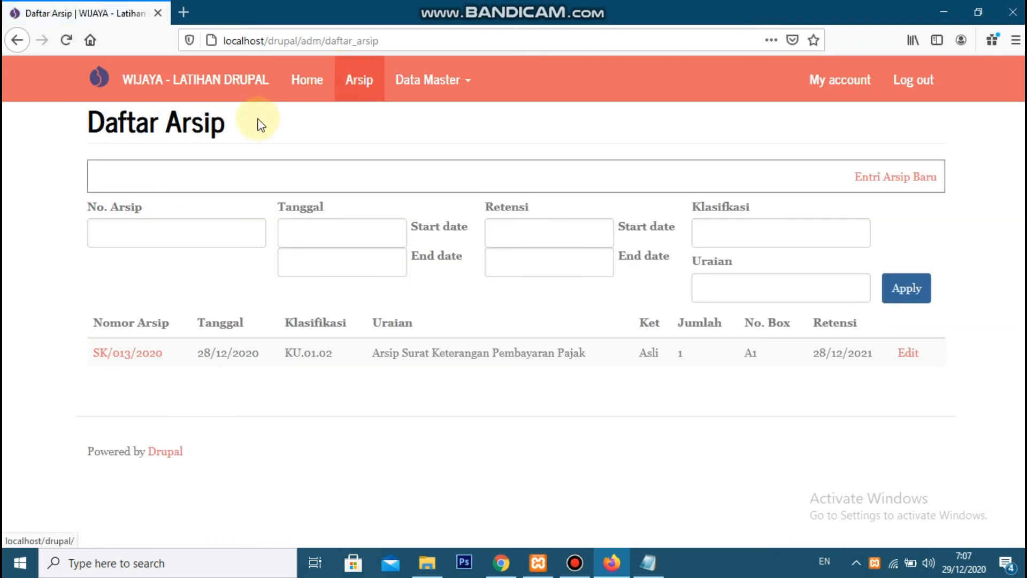
left_click(449, 89)
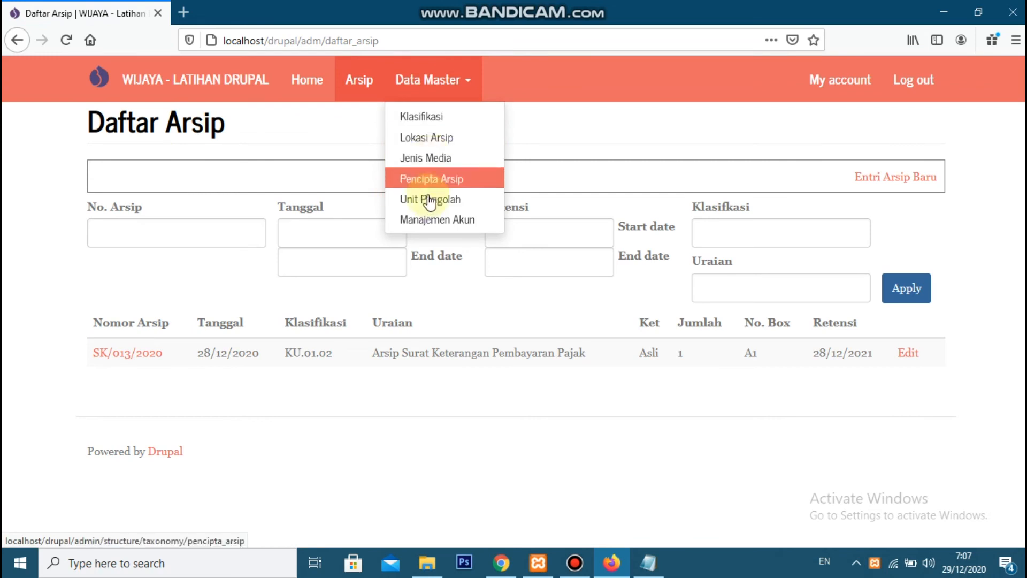
Switch to Chrome and create a Daftar Sirkulasi view of Sirkulasi content without a page display, continuing to its editor
left_click(382, 127)
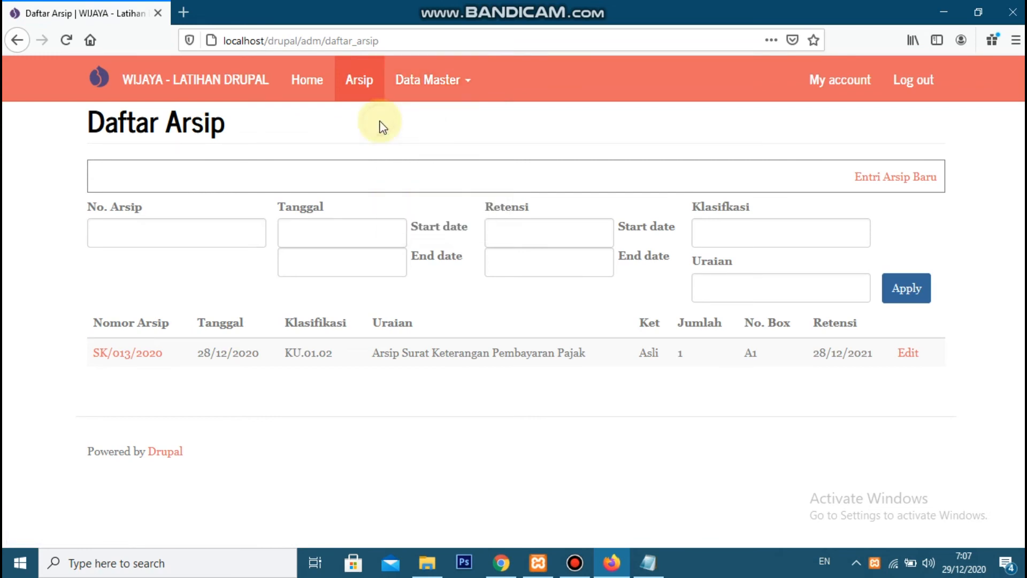
key("alt+Tab")
left_click(164, 68)
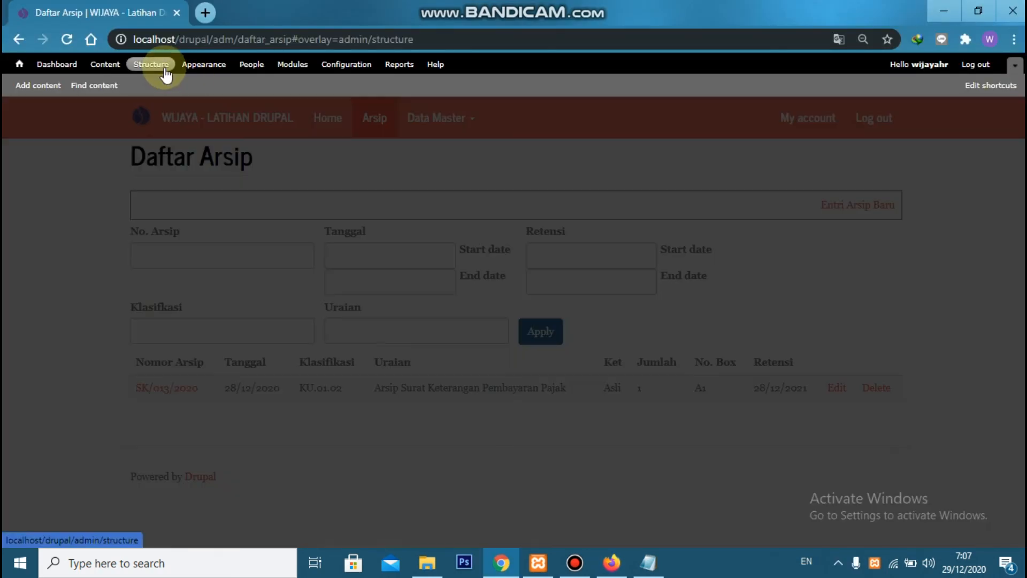
left_click(109, 339)
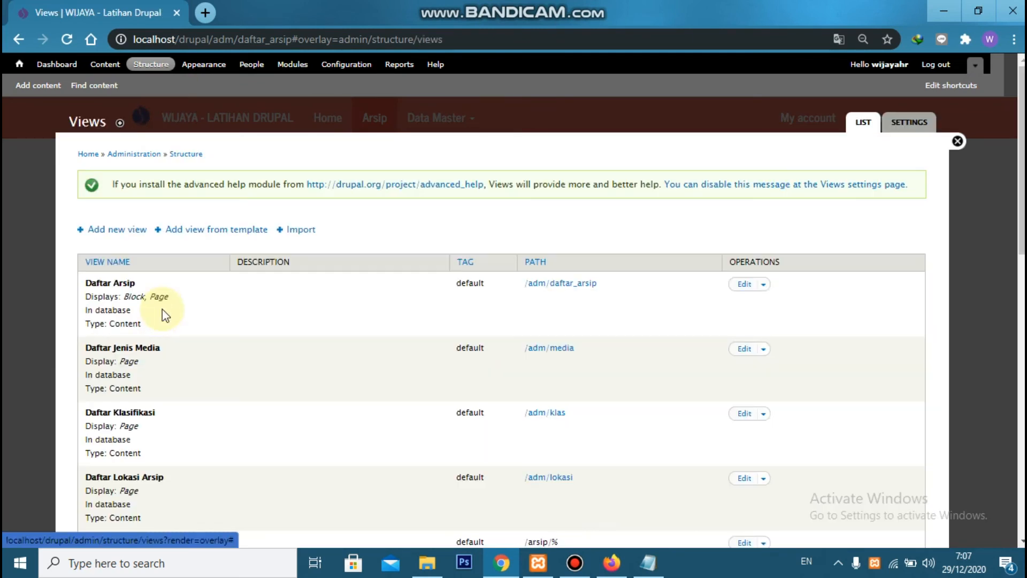
left_click(114, 229)
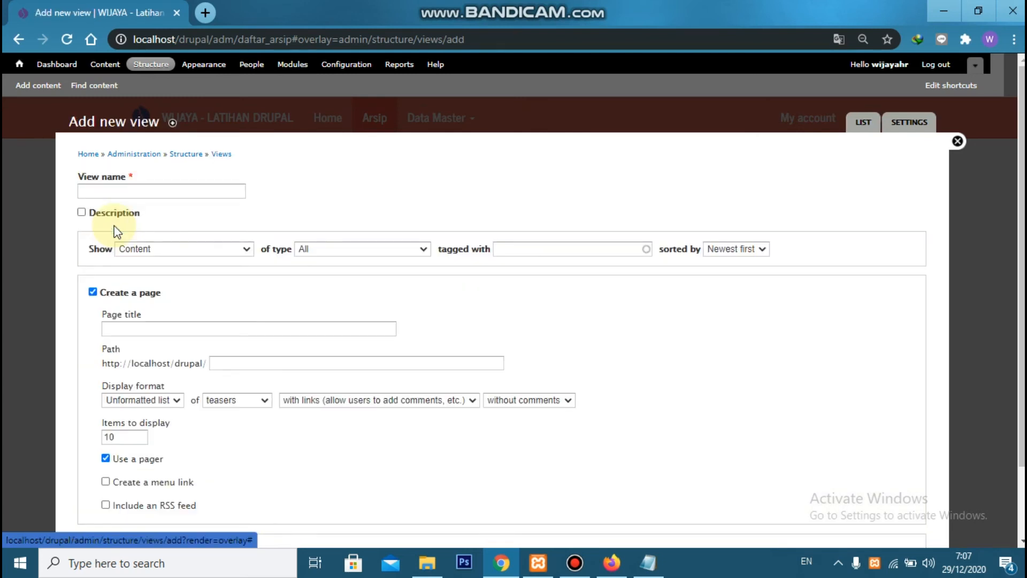
left_click(128, 194)
type("Daftar Sirkulasi")
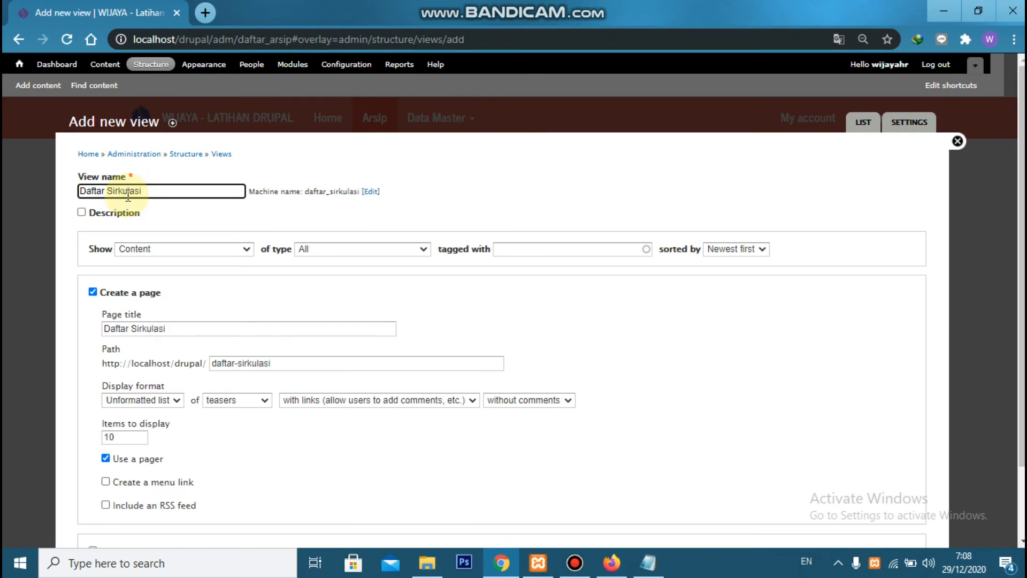
left_click(306, 247)
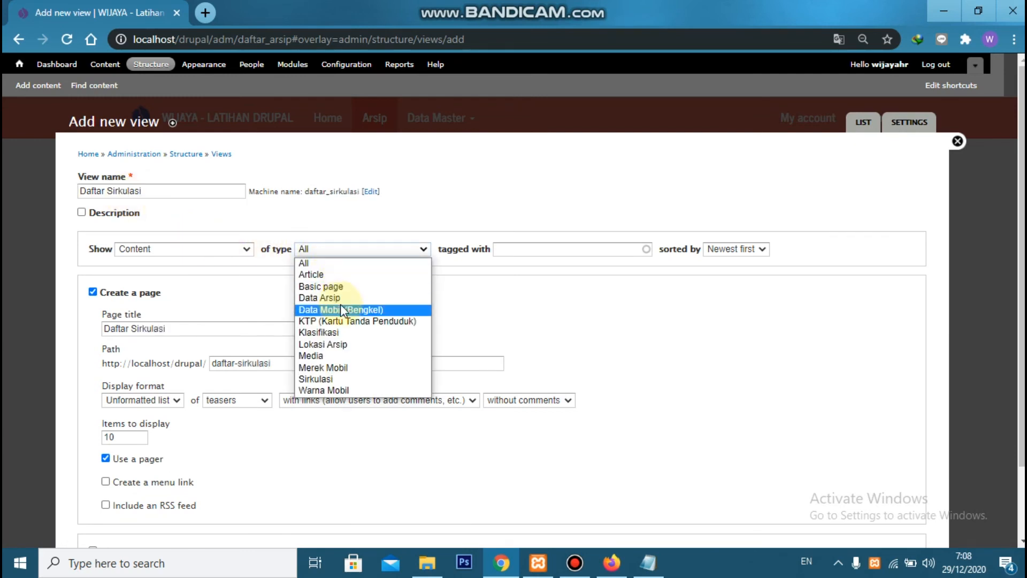
left_click(335, 378)
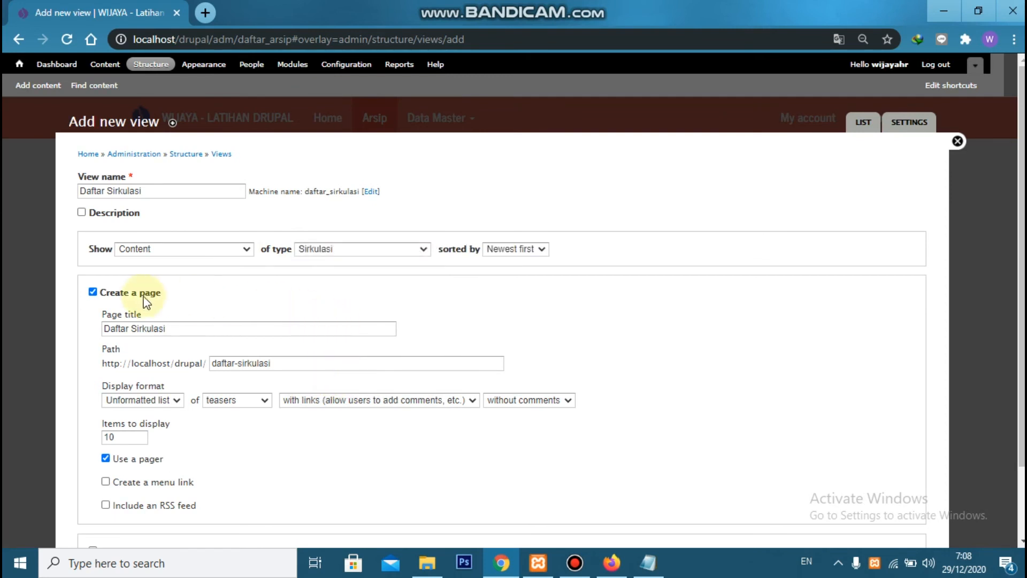
left_click(119, 294)
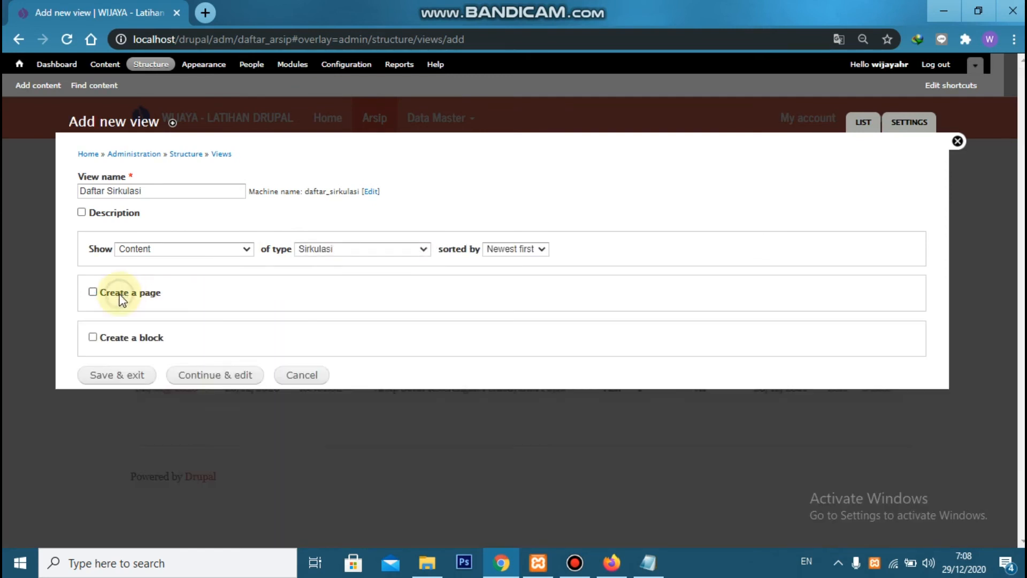
left_click(220, 372)
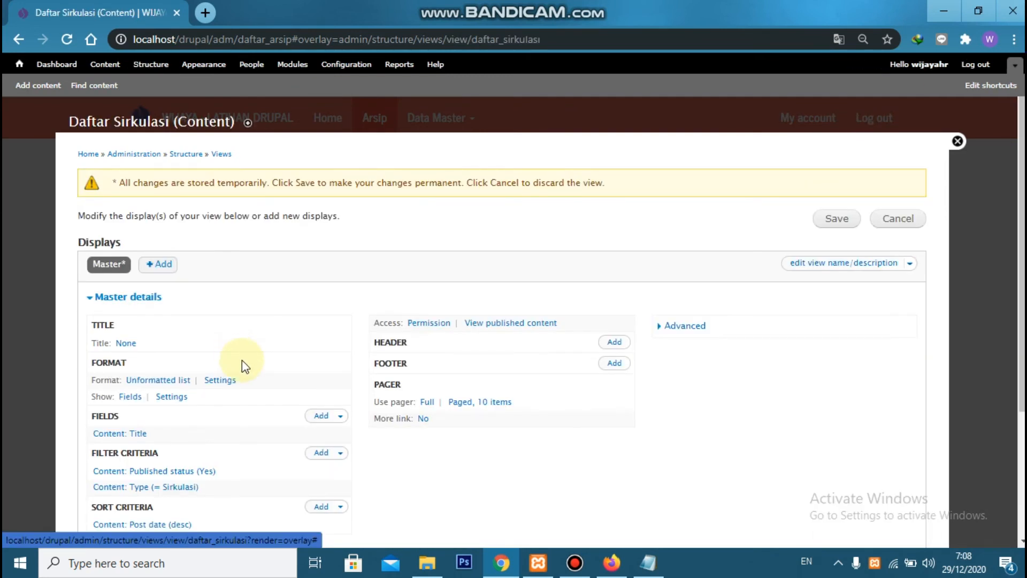
Change the view's format to Table and apply the default style options
left_click(165, 383)
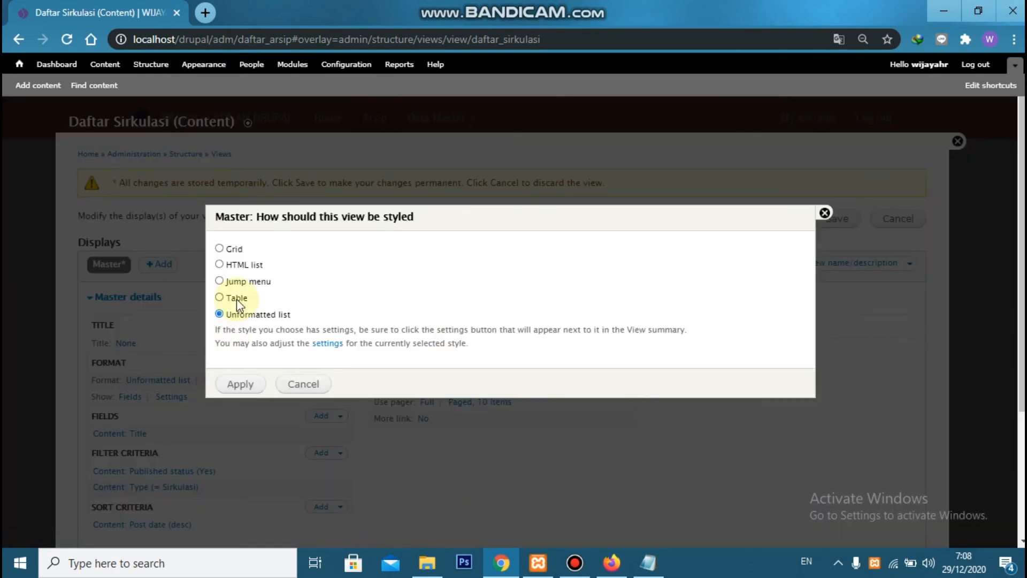
left_click(235, 298)
left_click(240, 384)
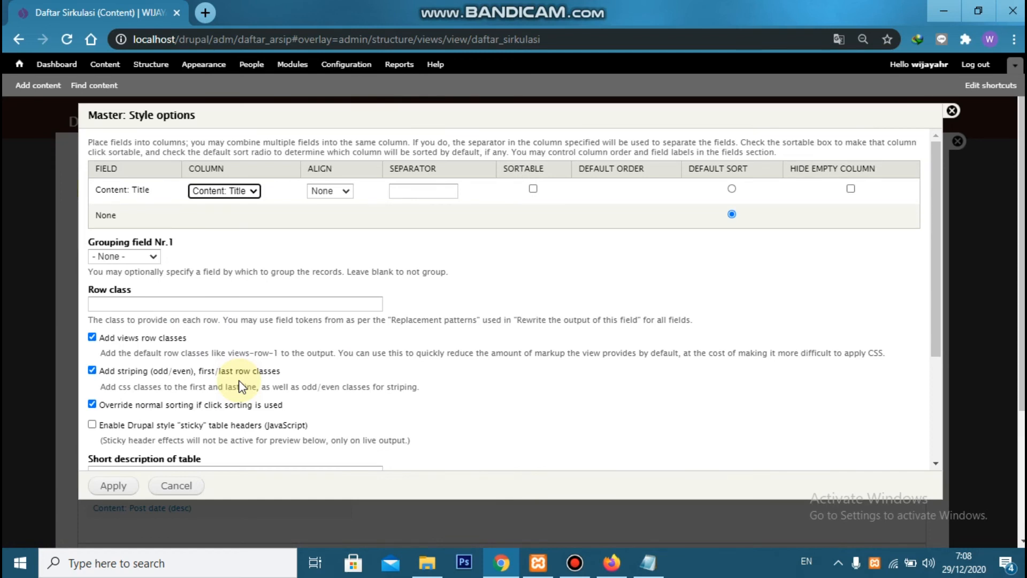
left_click(112, 484)
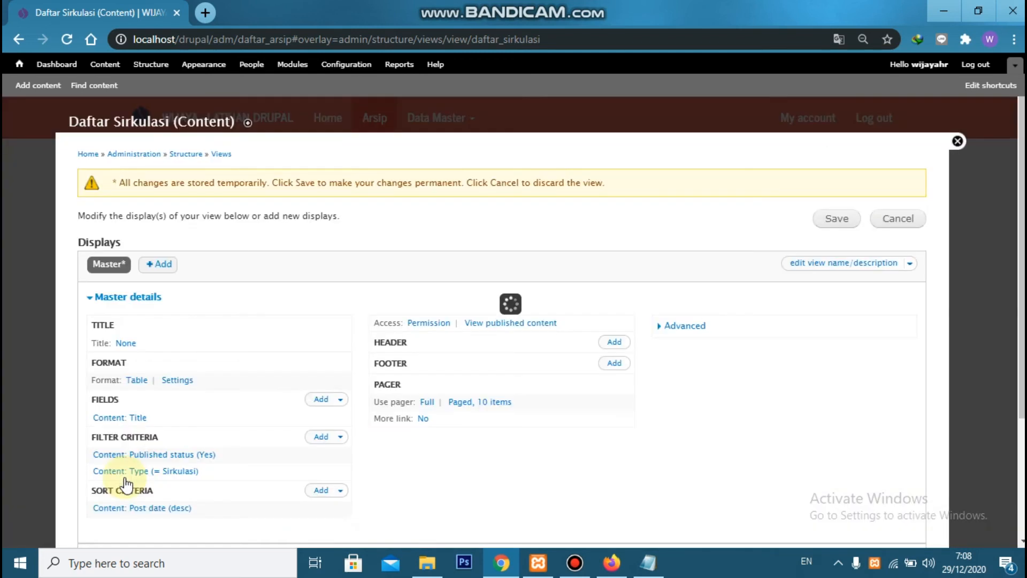
Set the view's title to "Daftar Sirkulasi"
left_click(126, 344)
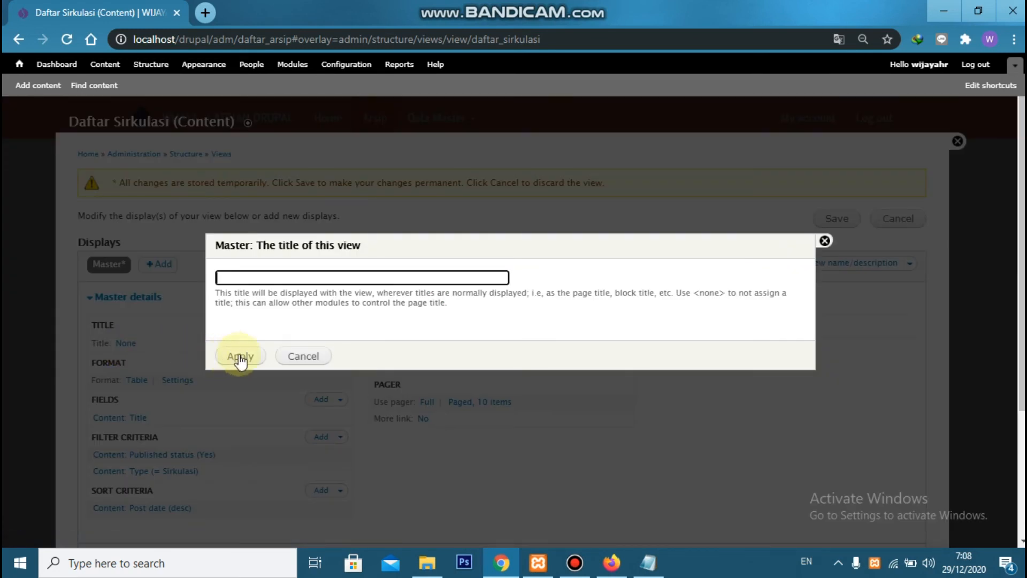
type("Daftar")
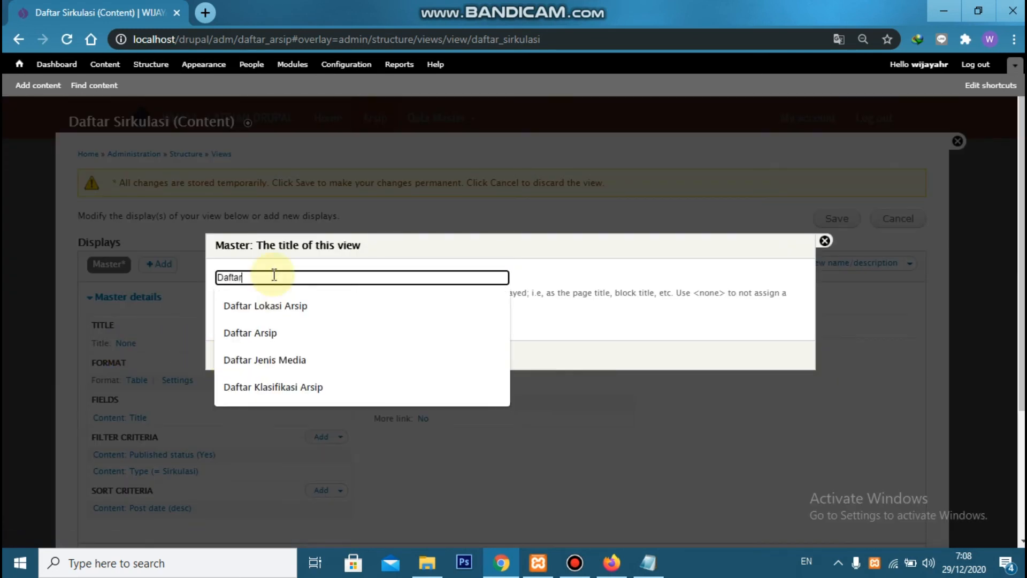
type(" Sirkulasi")
left_click(230, 356)
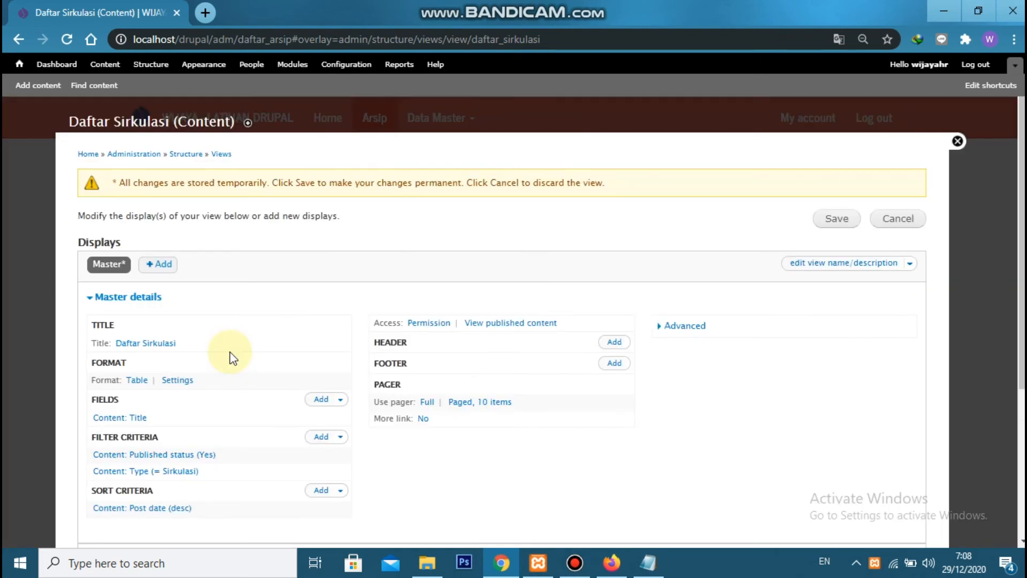
Configure the Content: Title field with the label "Peminjam" and no link to the original content
scroll(230, 357, "down", 1)
left_click(138, 342)
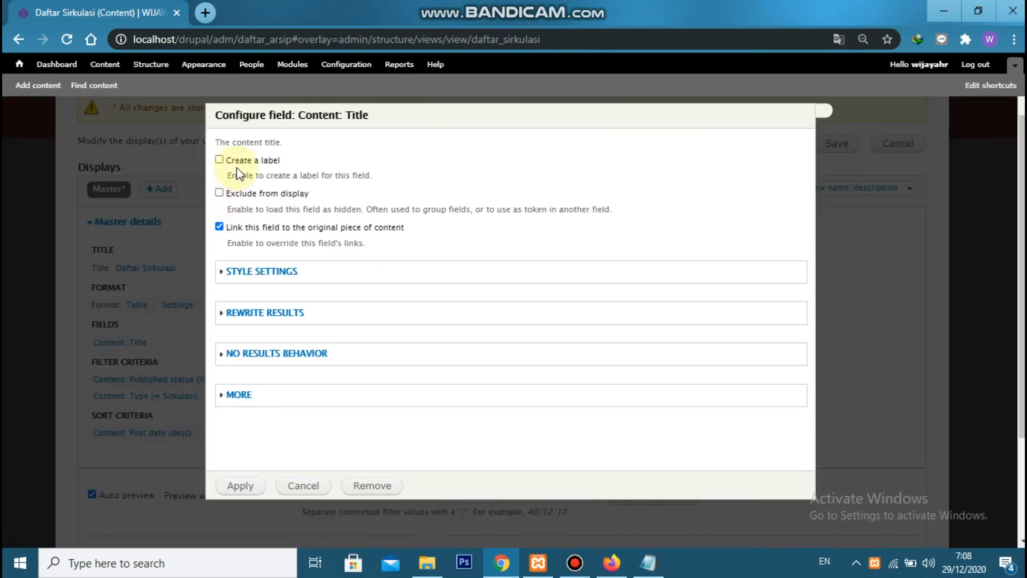
left_click(231, 160)
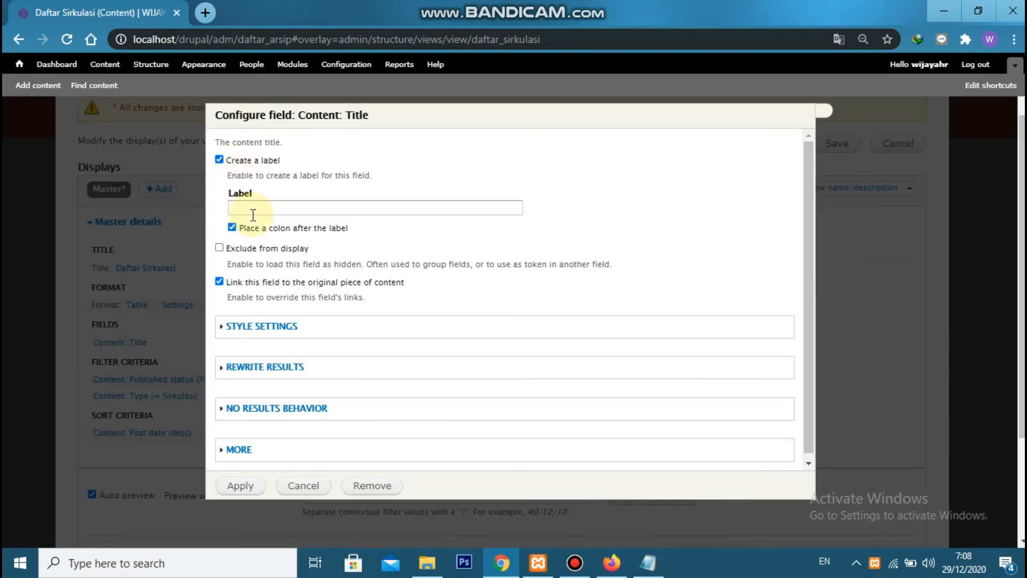
left_click(253, 215)
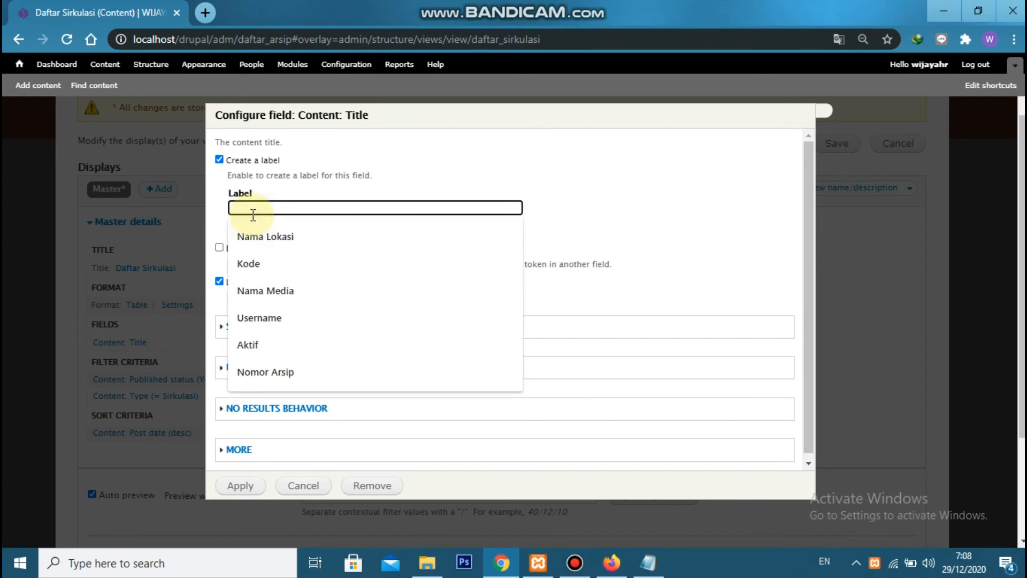
type("Peminjam")
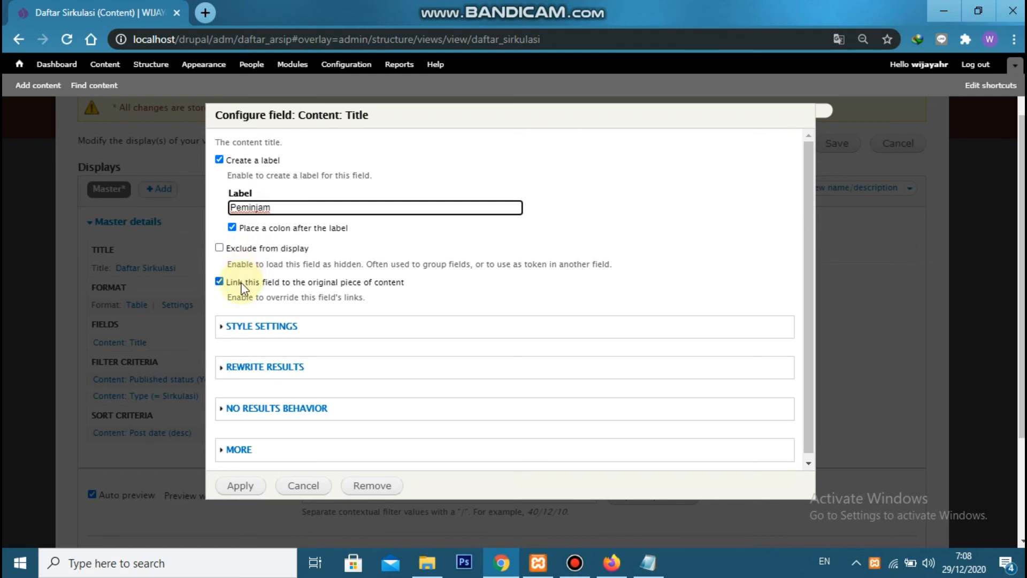
left_click(241, 276)
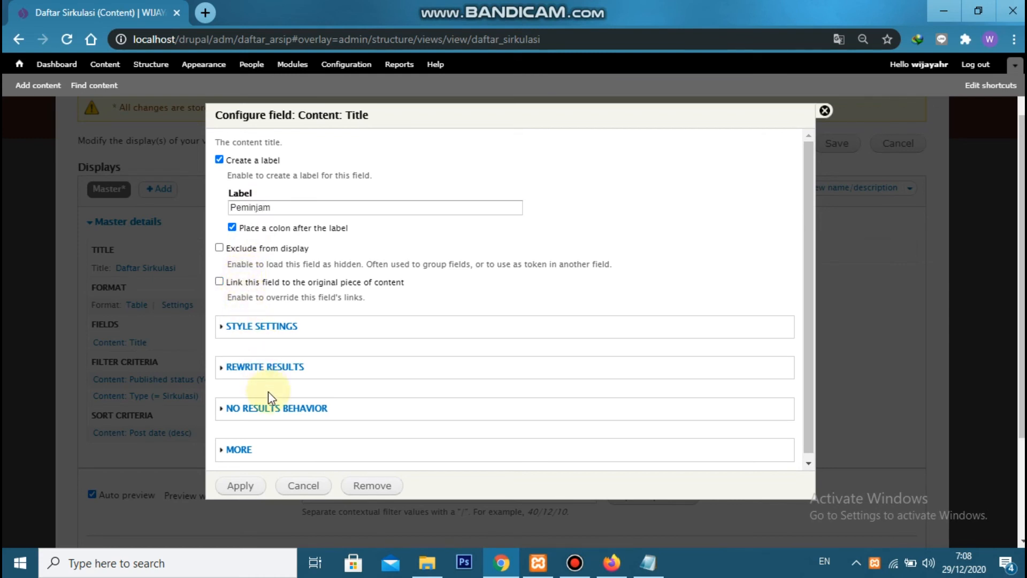
left_click(243, 487)
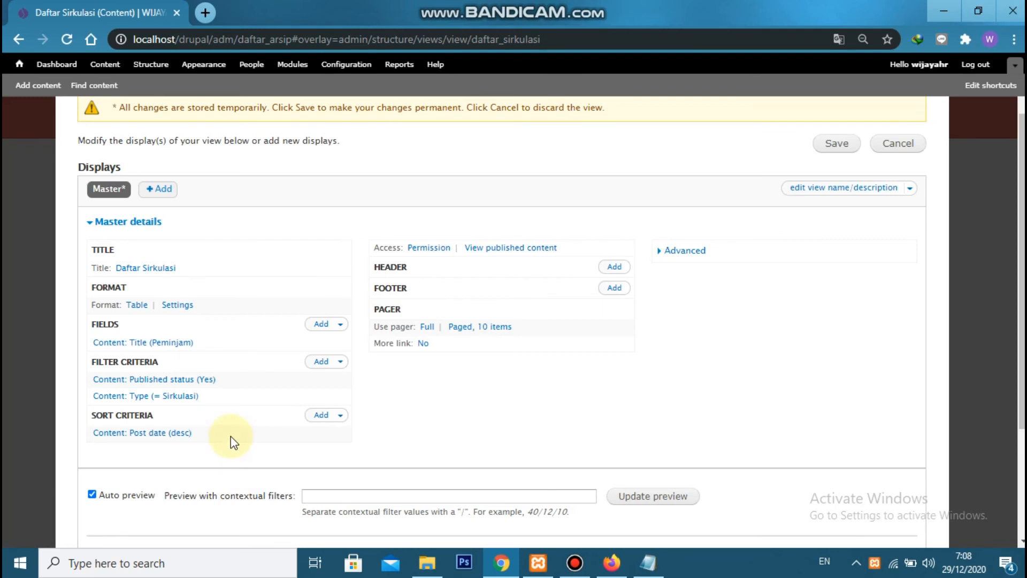
Check the Daftar Sirkulasi reference image in Photos, return to Chrome and select the Alasan Pinjam, Tanggal Harus Kembali and Tanggal Pengembalian fields for adding
scroll(221, 418, "down", 3)
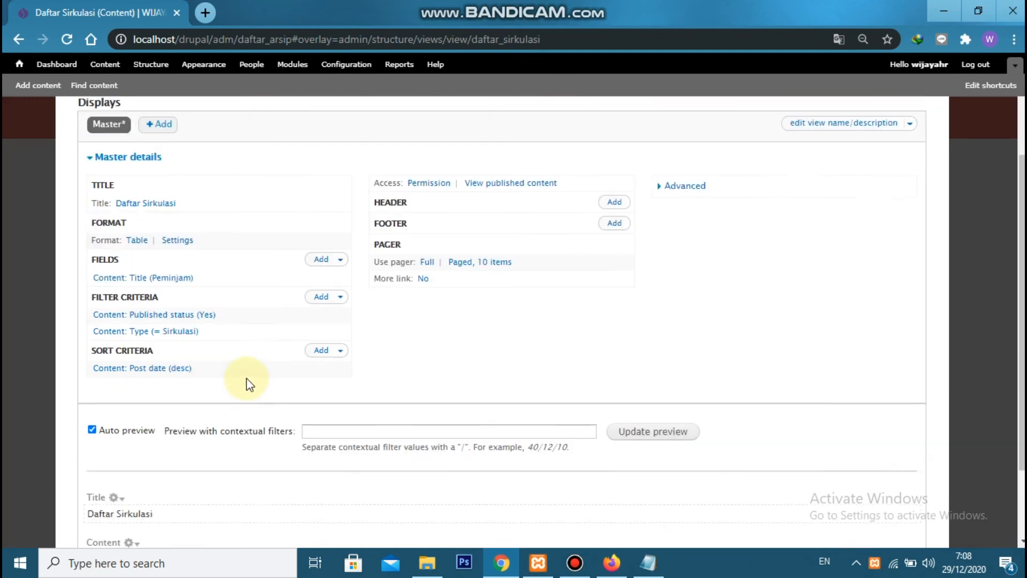
scroll(187, 445, "up", 3)
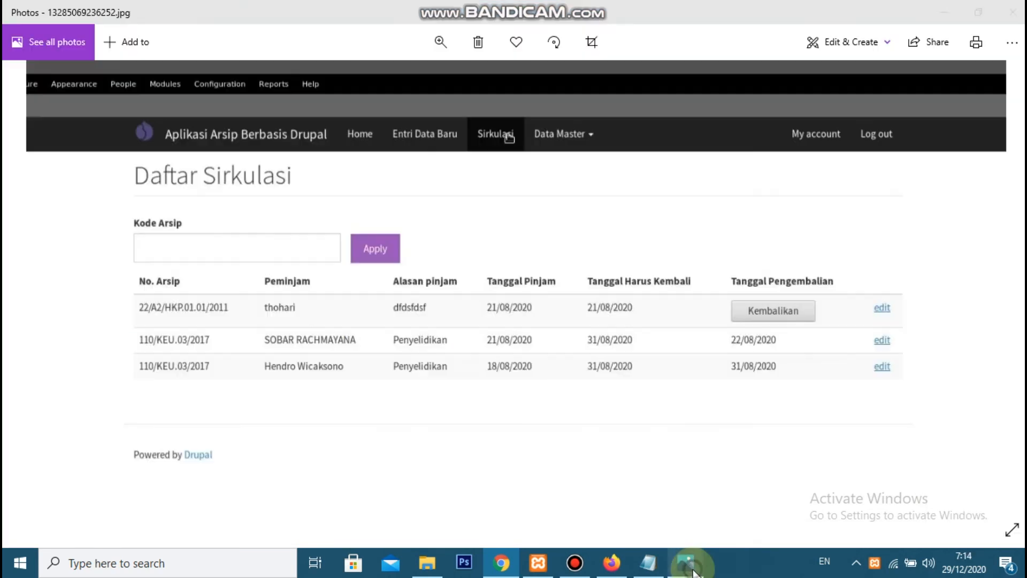
left_click(690, 568)
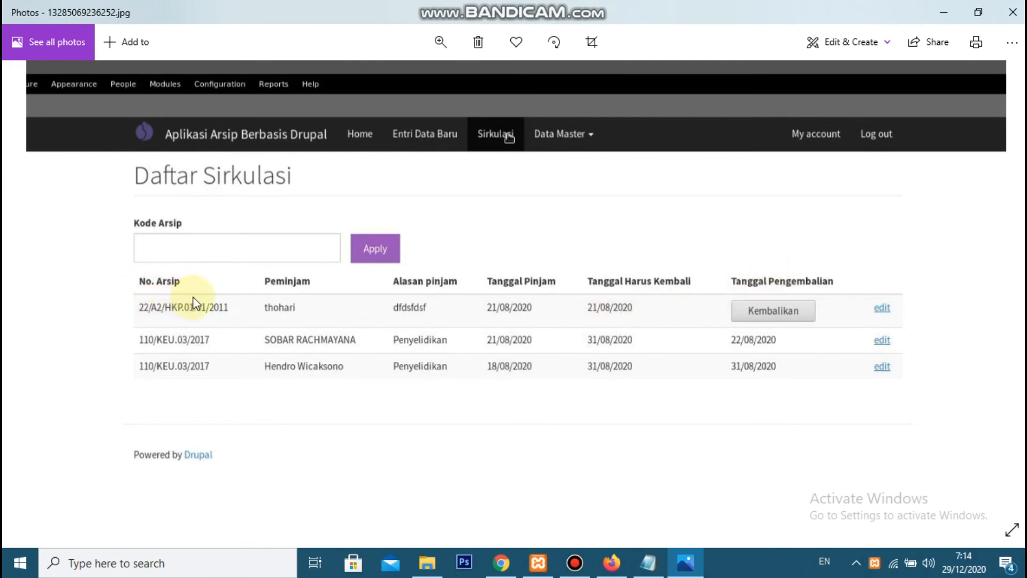
key("alt+Tab")
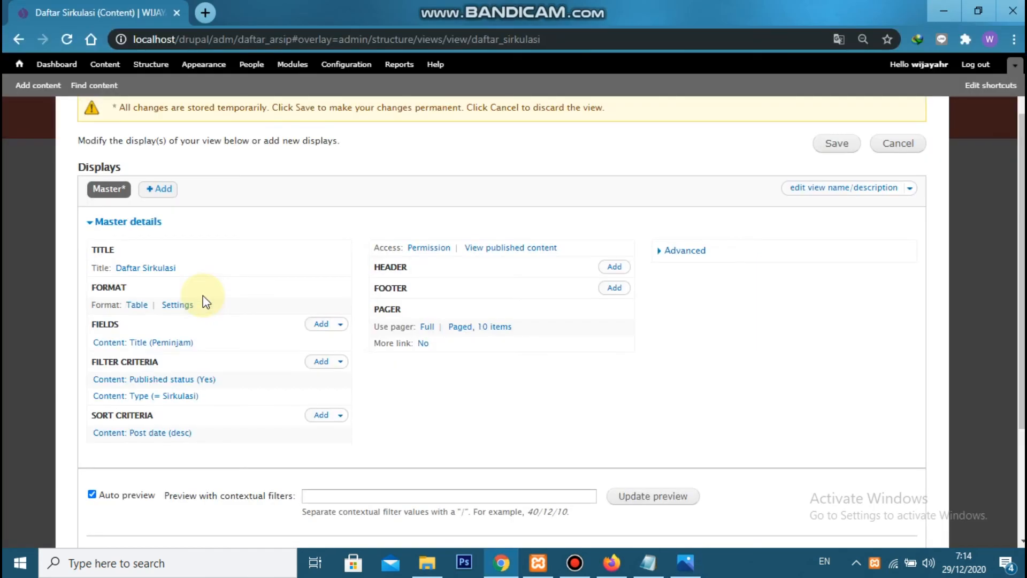
left_click(319, 324)
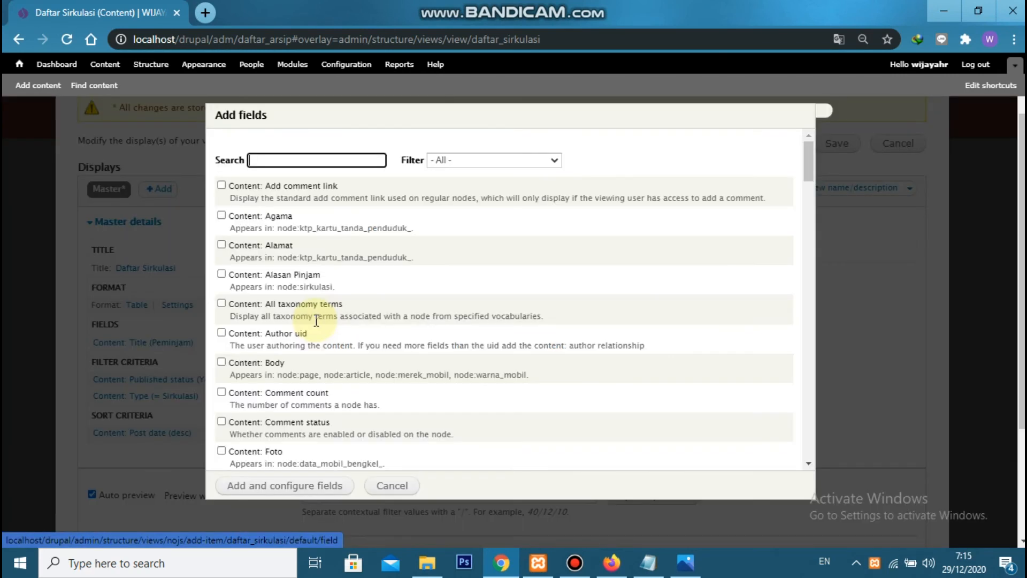
type("sirk")
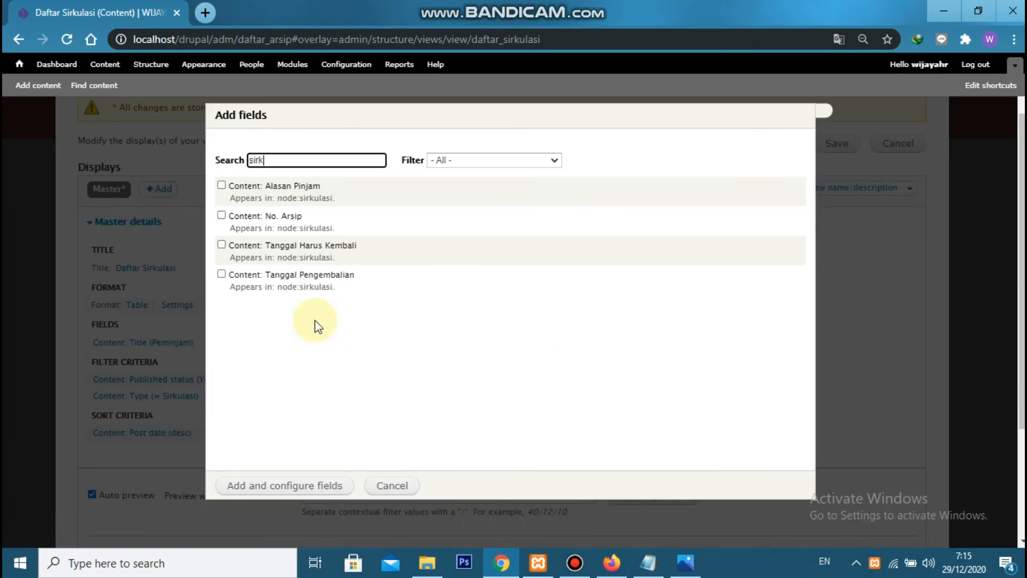
left_click(268, 186)
left_click(305, 245)
left_click(310, 275)
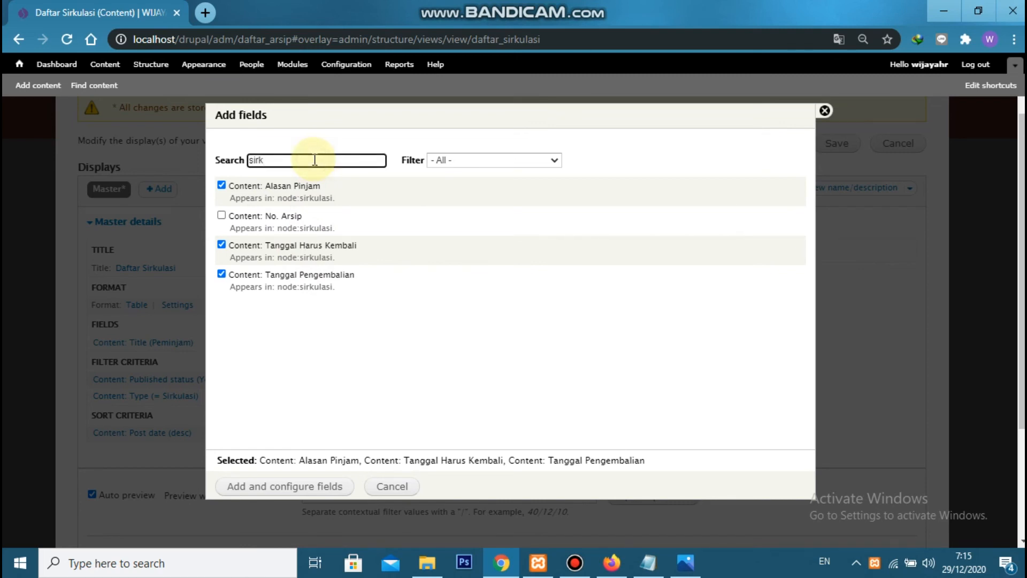
Search the available fields for "no." and add Content: No. Arsip to the selection
key("BackSpace")
key("BackSpace")
key("BackSpace")
type("no")
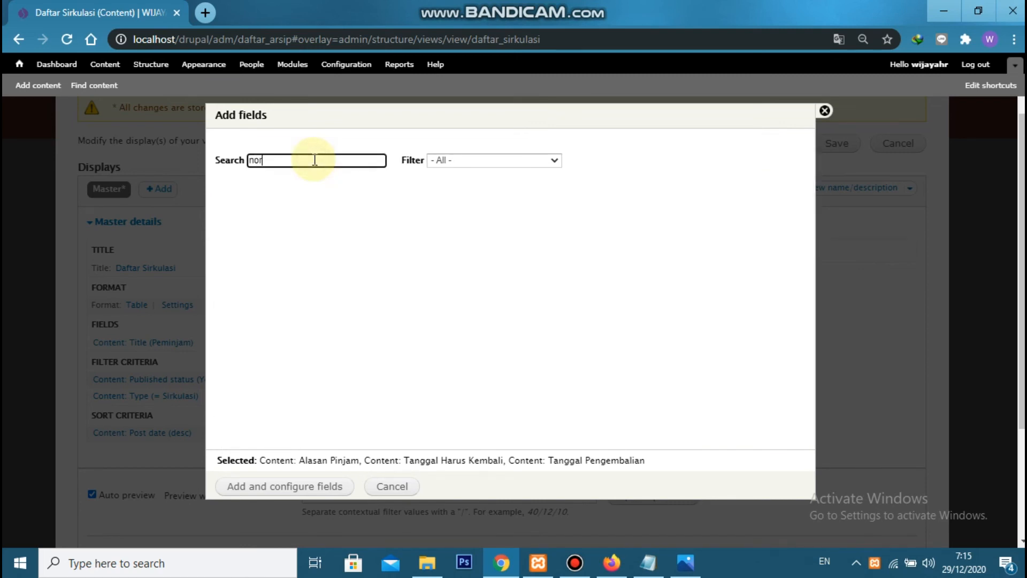
type("mo")
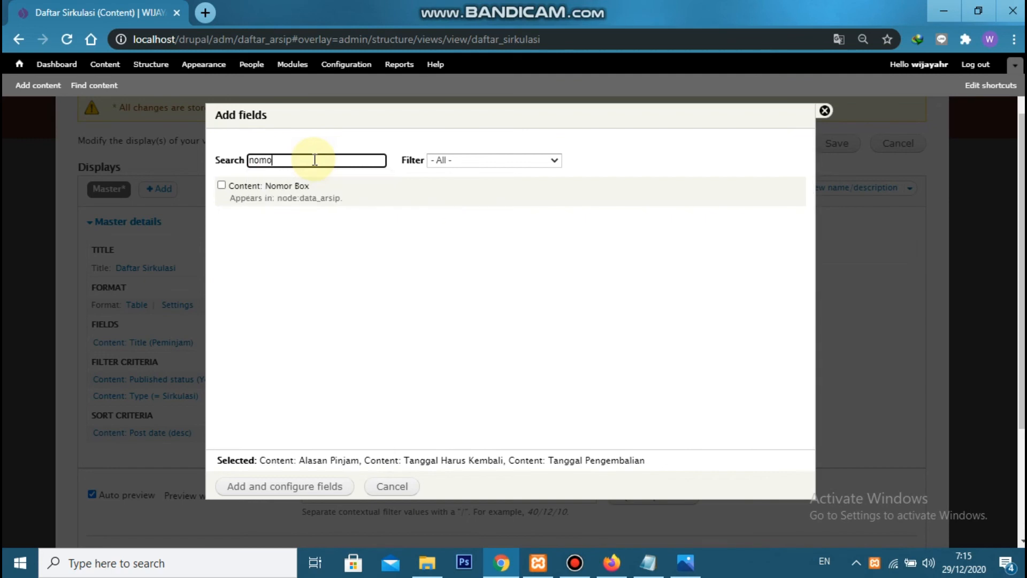
key("BackSpace")
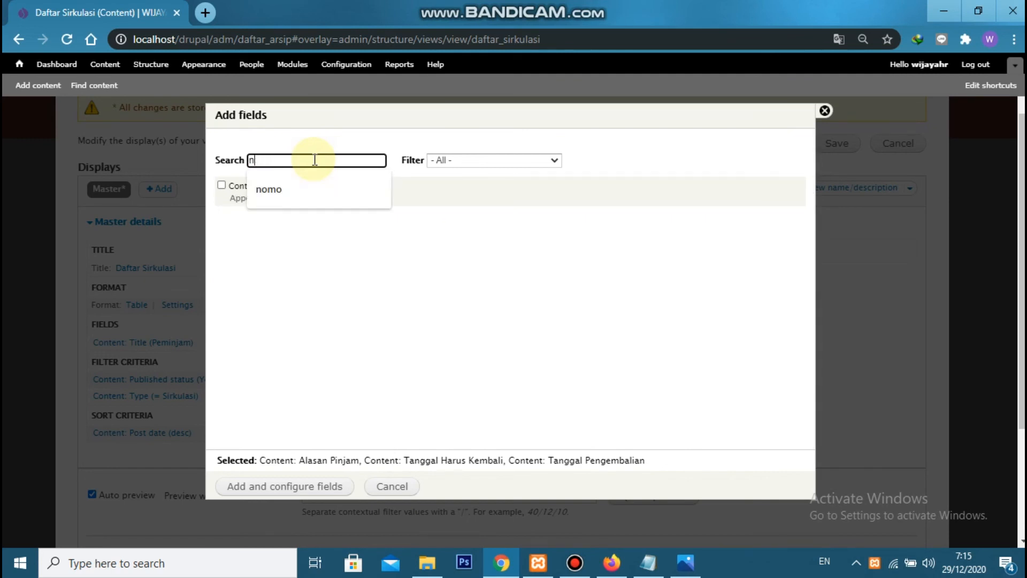
key("BackSpace")
key("BackSpace")
type("arsip")
double_click(315, 159)
type("no.")
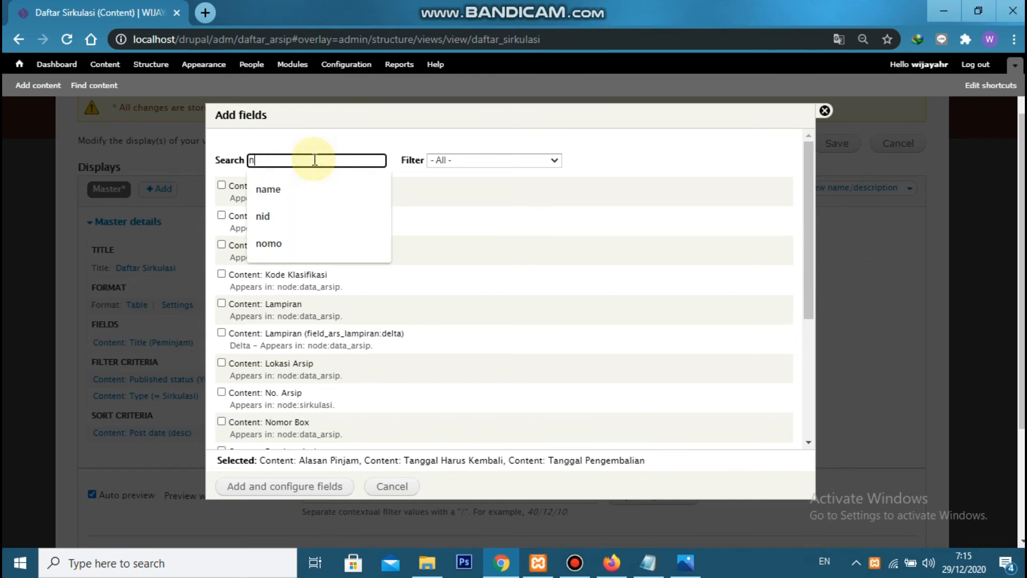
left_click(287, 186)
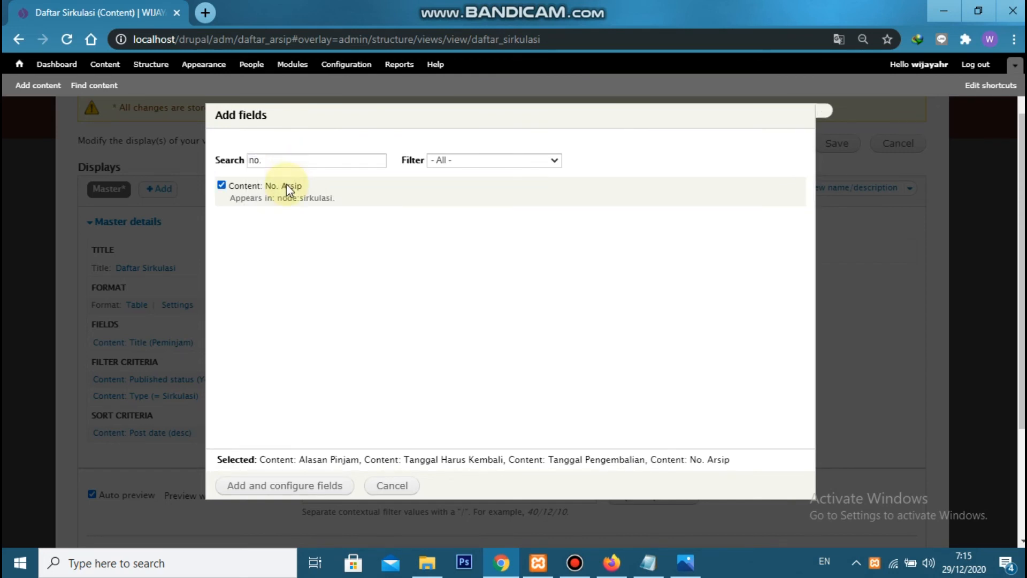
Search the available fields for "edit", add Content: Link to edit content to the selection, and proceed to configuring the selected fields
left_click(287, 161)
double_click(287, 160)
type("ed")
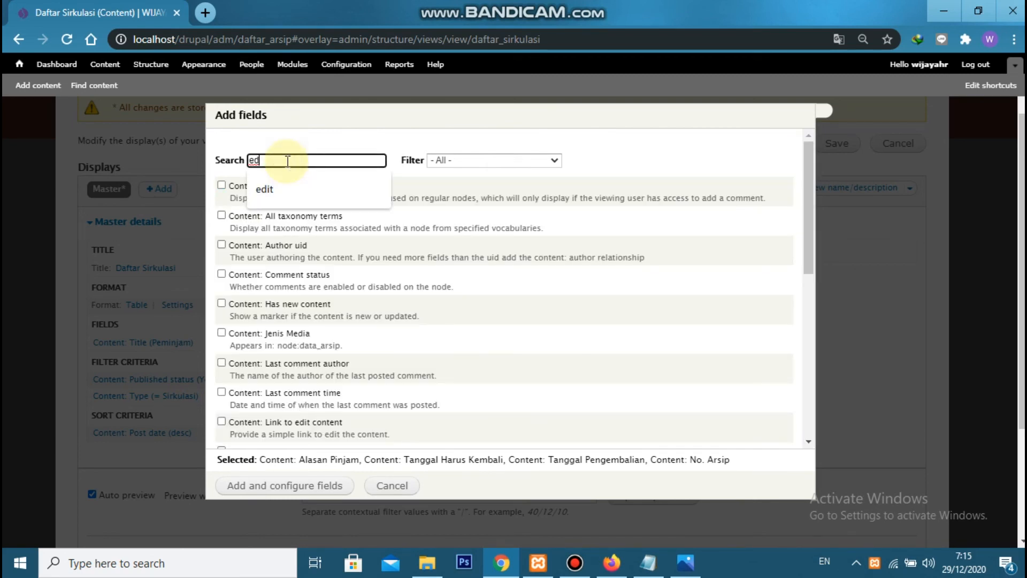
type("it")
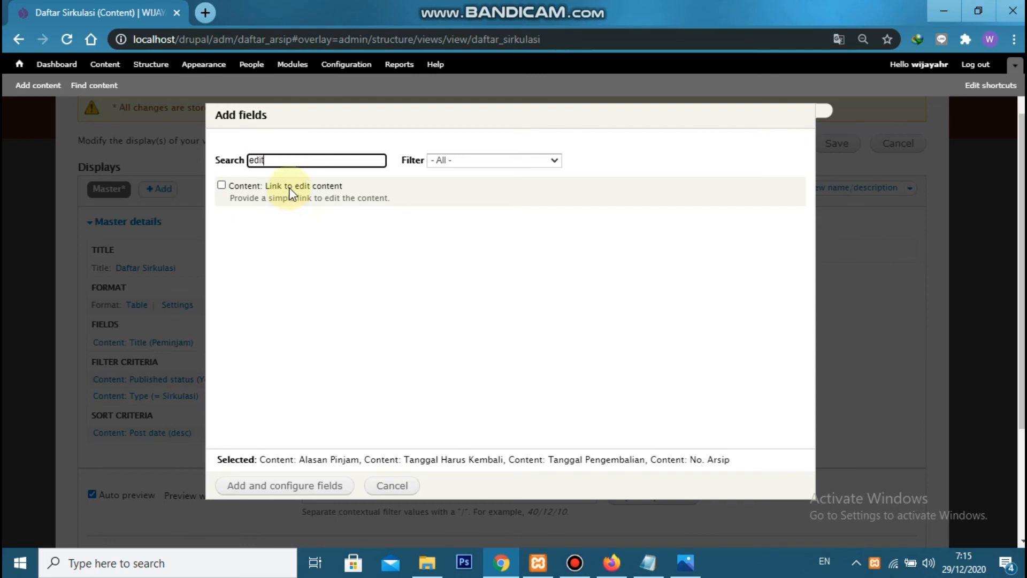
left_click(290, 190)
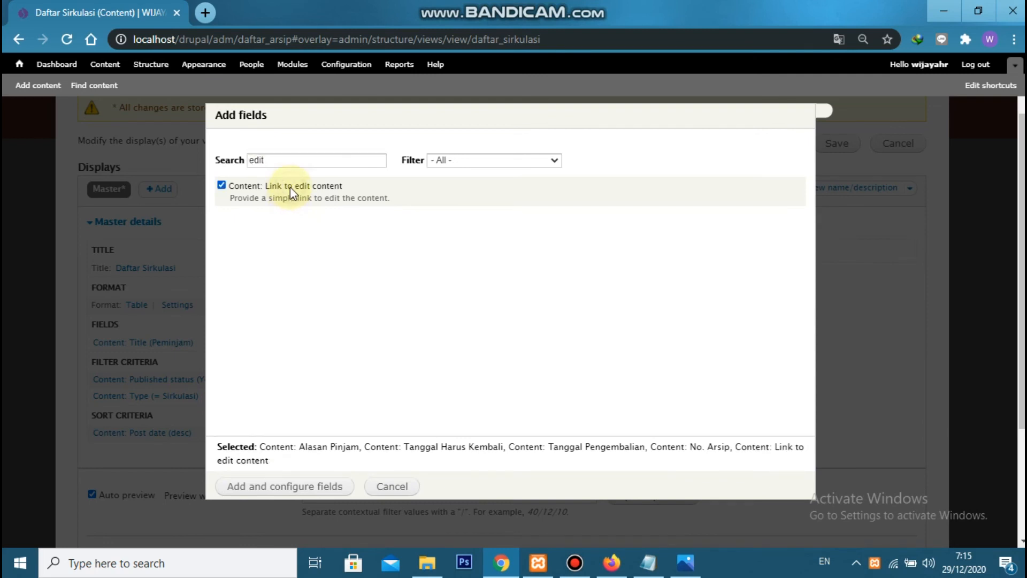
left_click(300, 487)
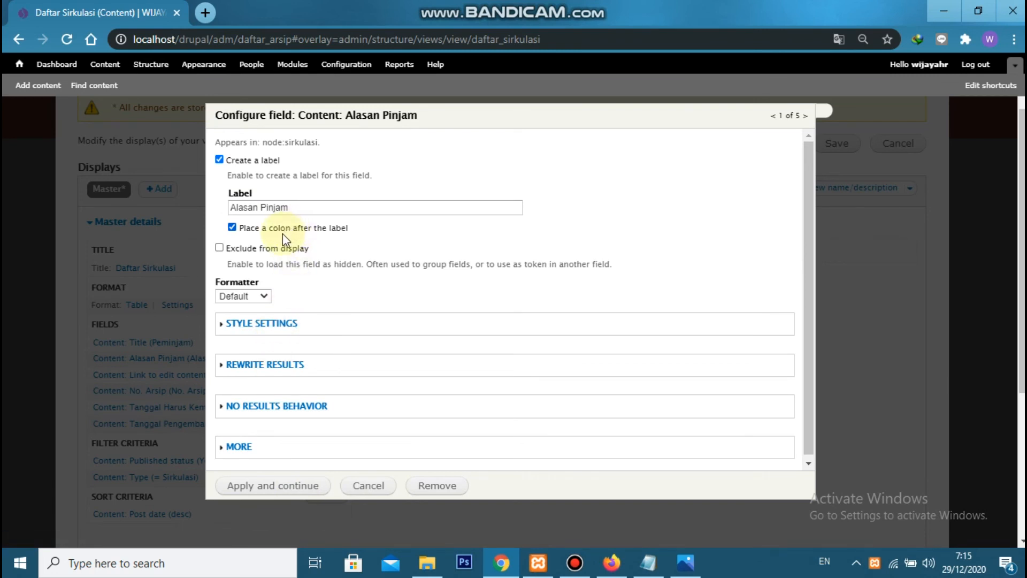
Accept the Alasan Pinjam defaults and configure Link to edit content without a label and with the display text "Edit"
left_click(277, 485)
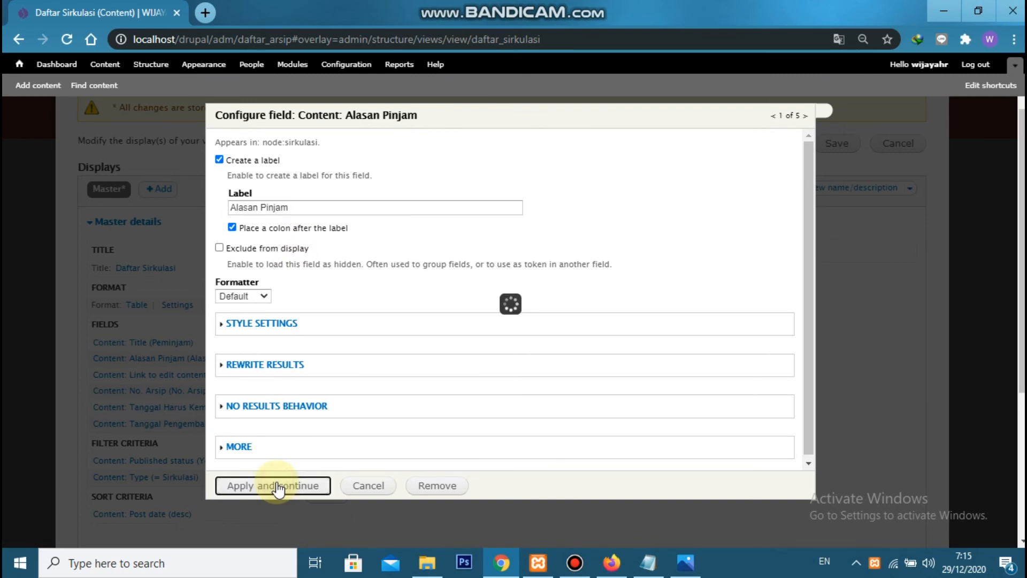
left_click(259, 162)
left_click(268, 241)
type("Edit")
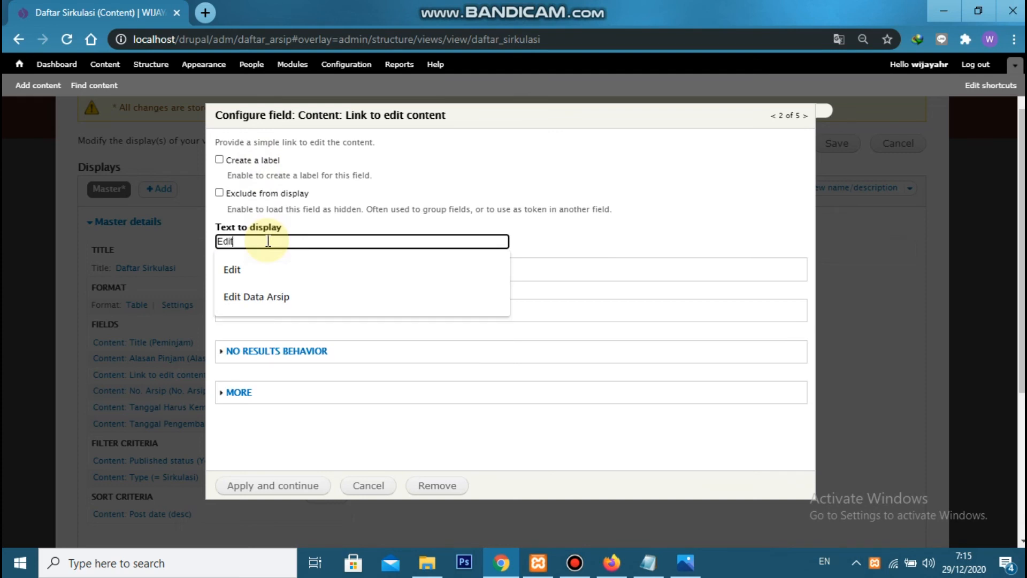
left_click(318, 240)
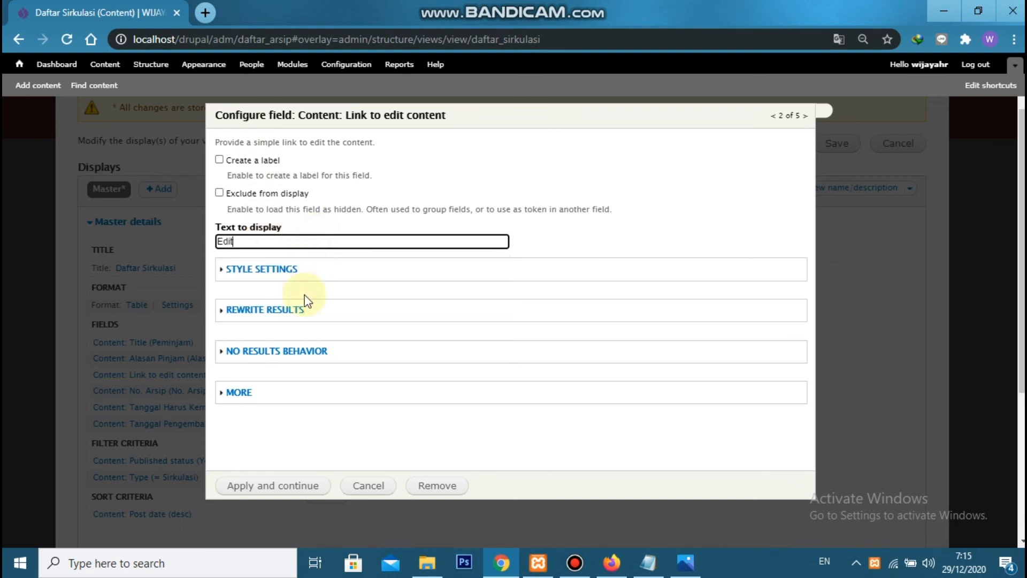
left_click(266, 486)
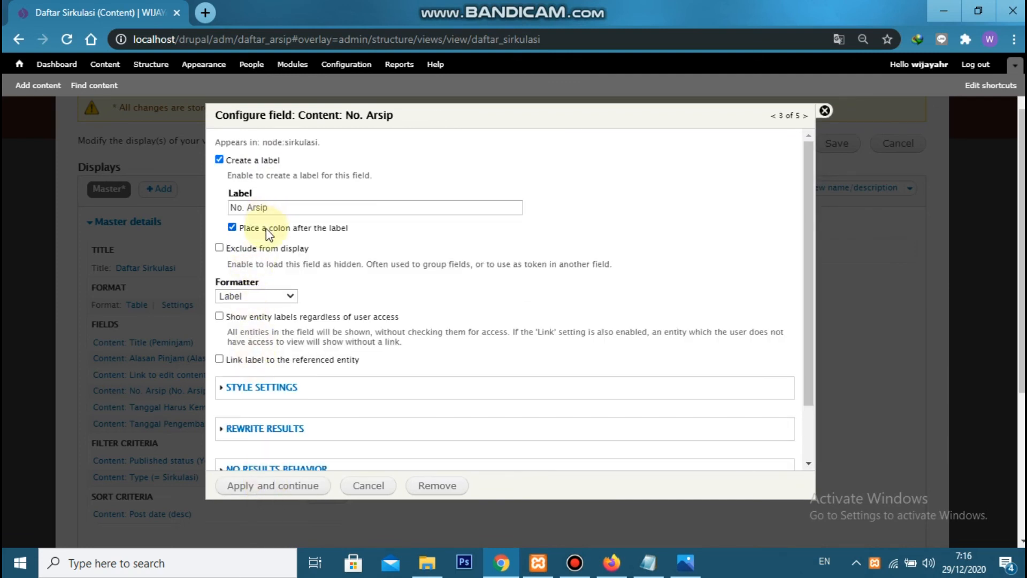
Accept the No. Arsip defaults and set both Tanggal Harus Kembali and Tanggal Pengembalian to the Short date format
left_click(282, 486)
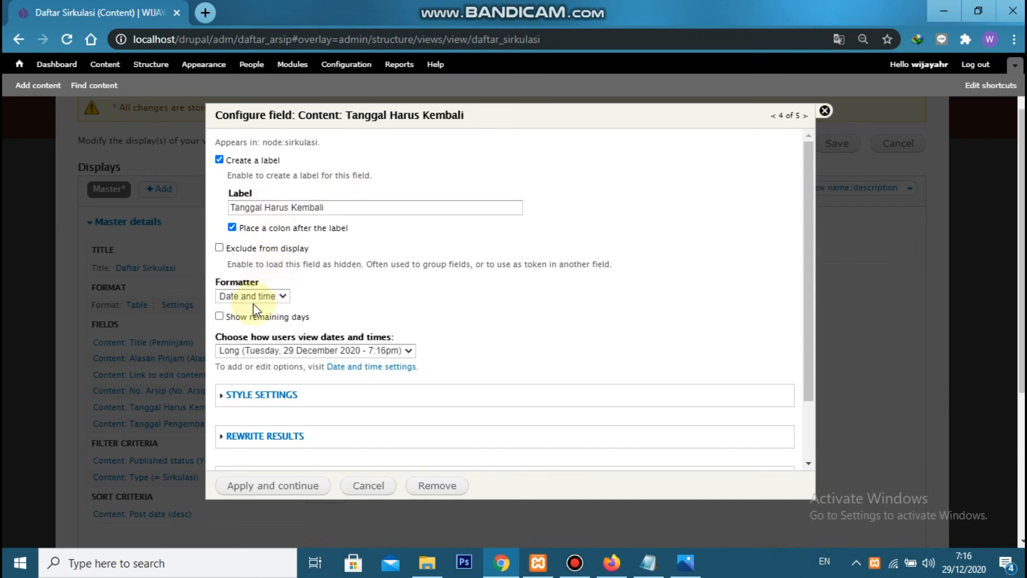
left_click(243, 350)
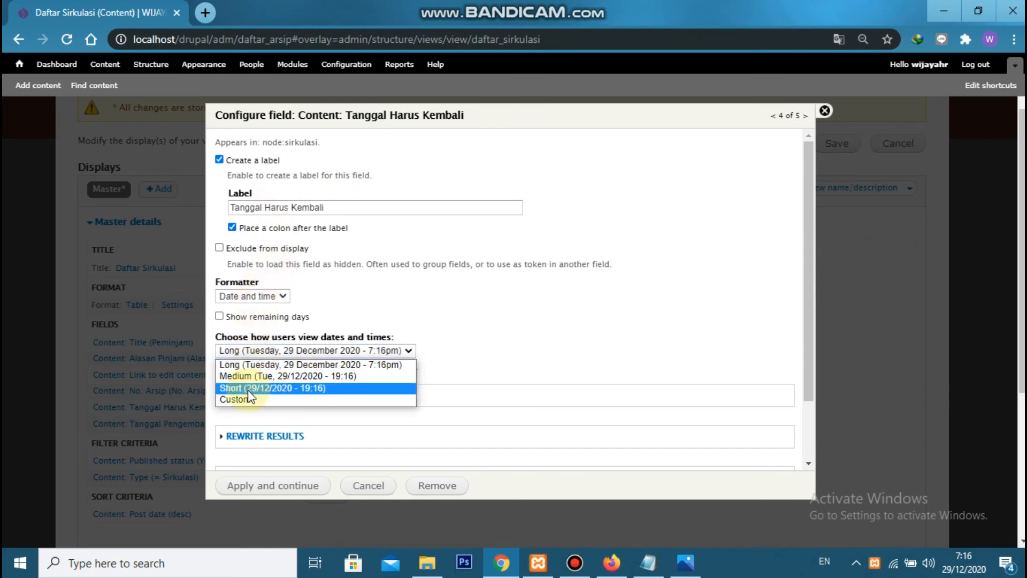
left_click(248, 389)
left_click(271, 486)
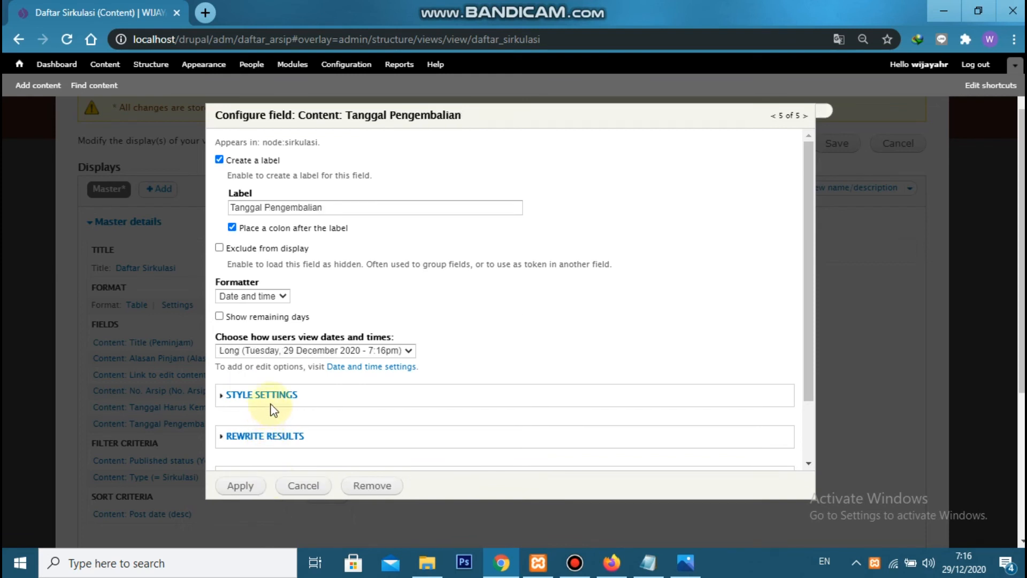
left_click(274, 351)
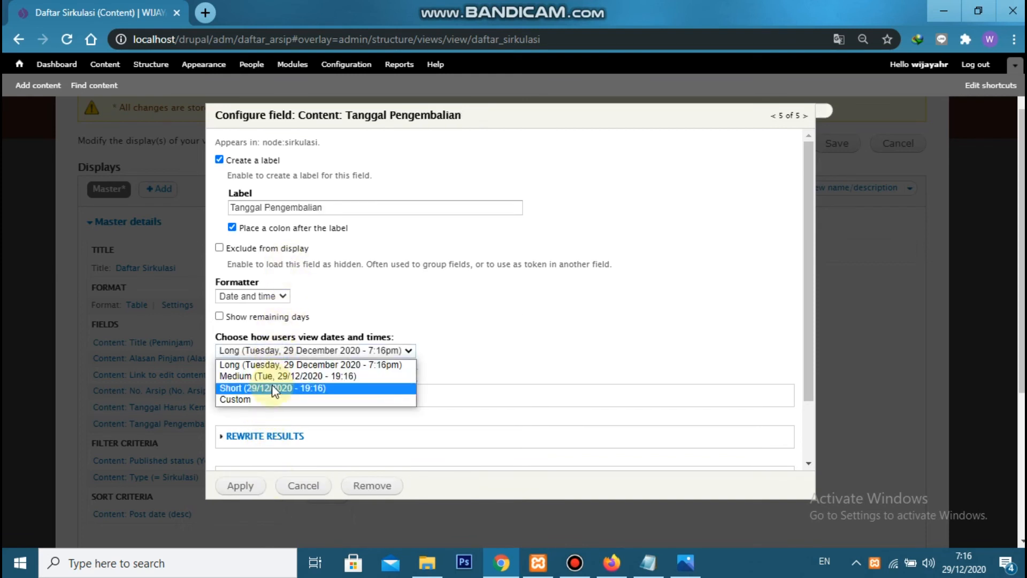
left_click(274, 389)
left_click(257, 486)
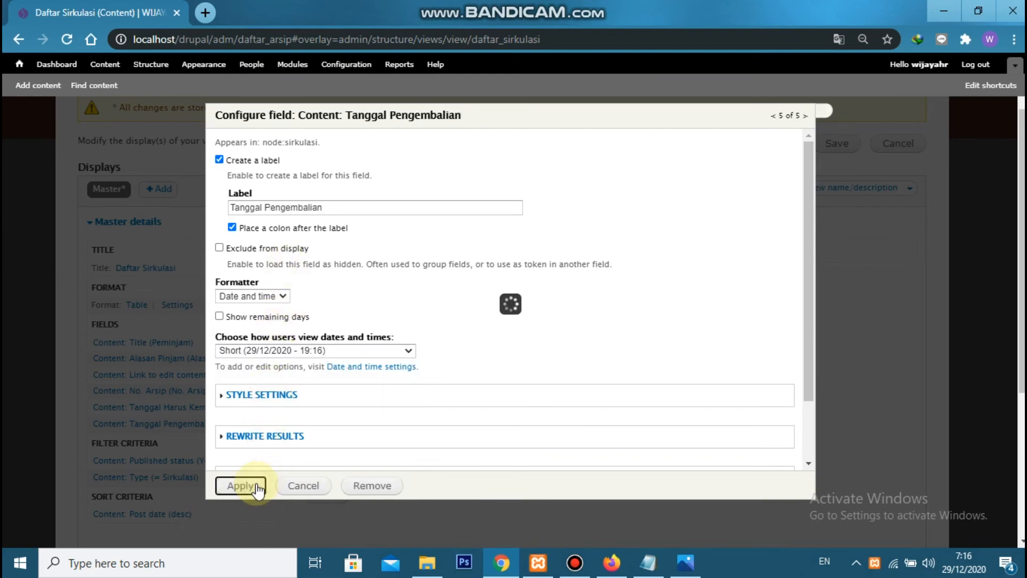
Compare the view's preview columns with the Daftar Sirkulasi reference image in Photos, and return to Chrome
scroll(230, 354, "down", 3)
scroll(251, 345, "up", 2)
scroll(274, 334, "down", 3)
scroll(305, 327, "up", 3)
scroll(334, 268, "down", 3)
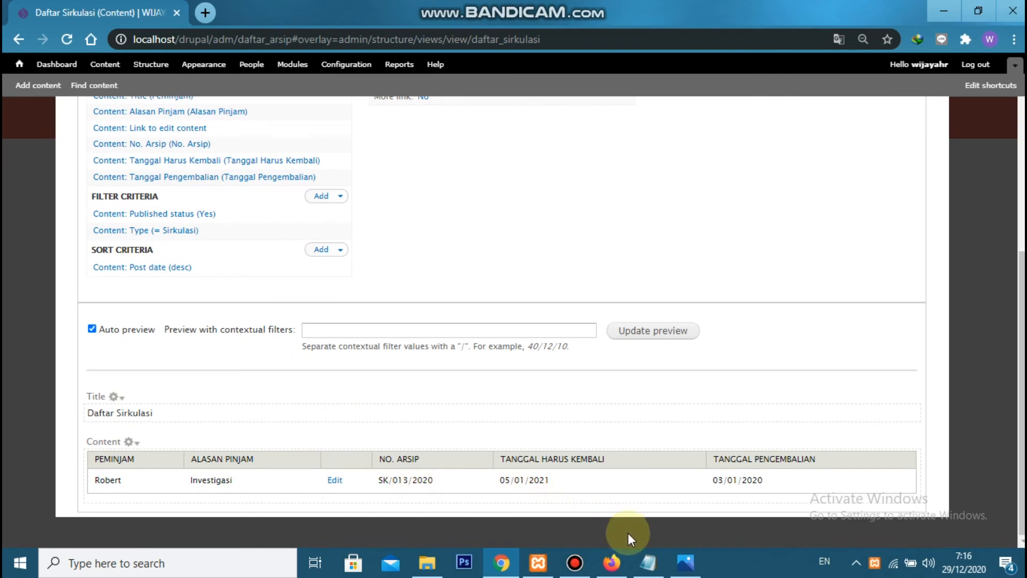
left_click(685, 562)
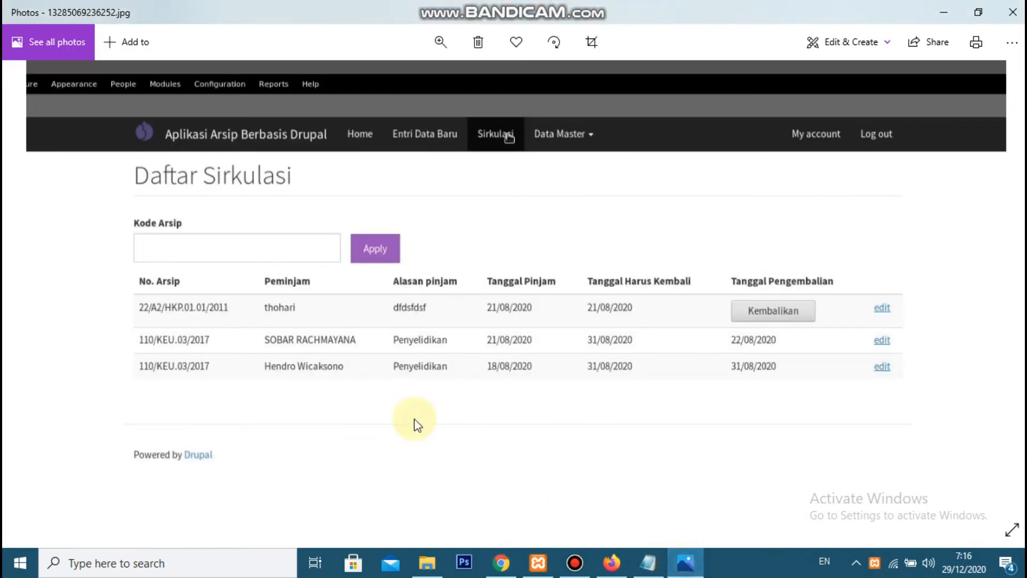
key("alt+Tab")
Rearrange the fields so No. Arsip comes first and Link to edit content comes last, after both date fields, and save the view
scroll(412, 394, "up", 5)
left_click(341, 303)
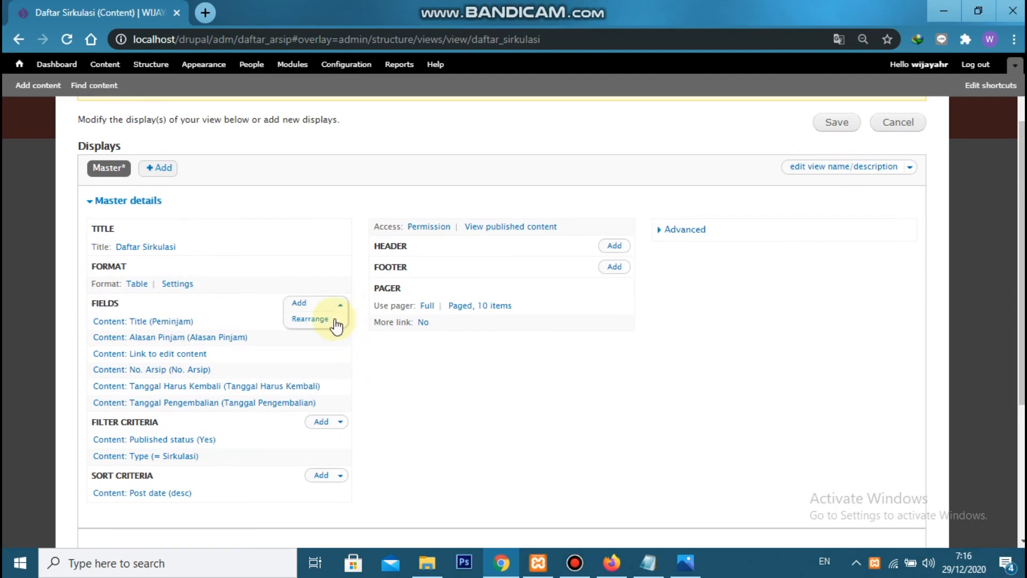
left_click(310, 320)
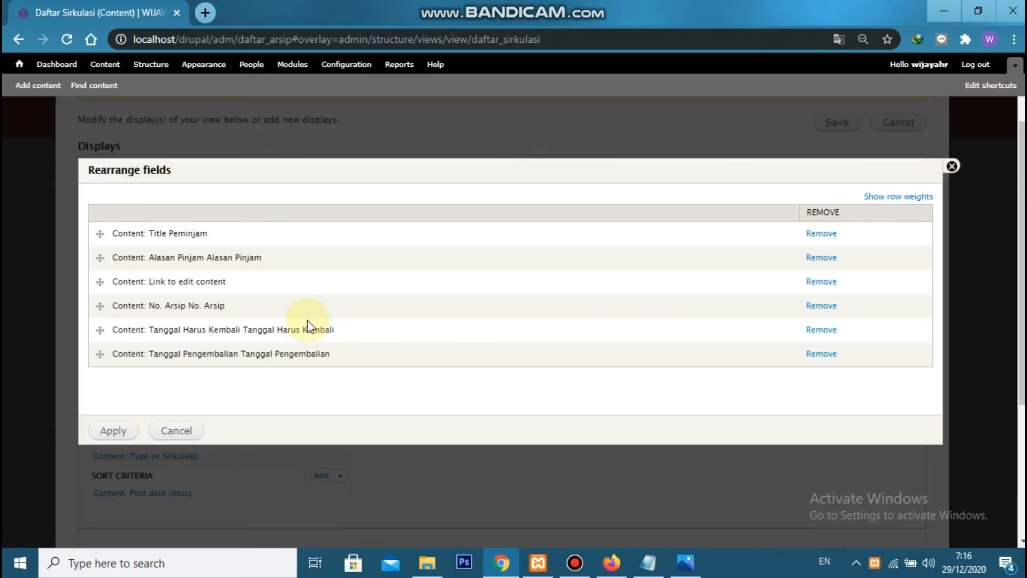
left_click_drag(99, 305, 88, 229)
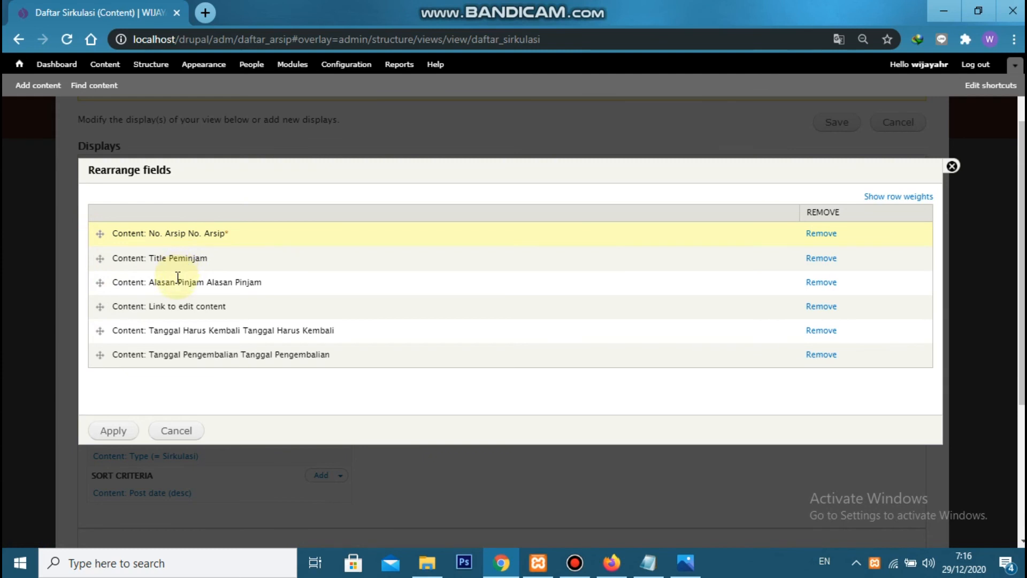
left_click_drag(98, 331, 97, 312)
left_click_drag(98, 355, 102, 333)
left_click(113, 430)
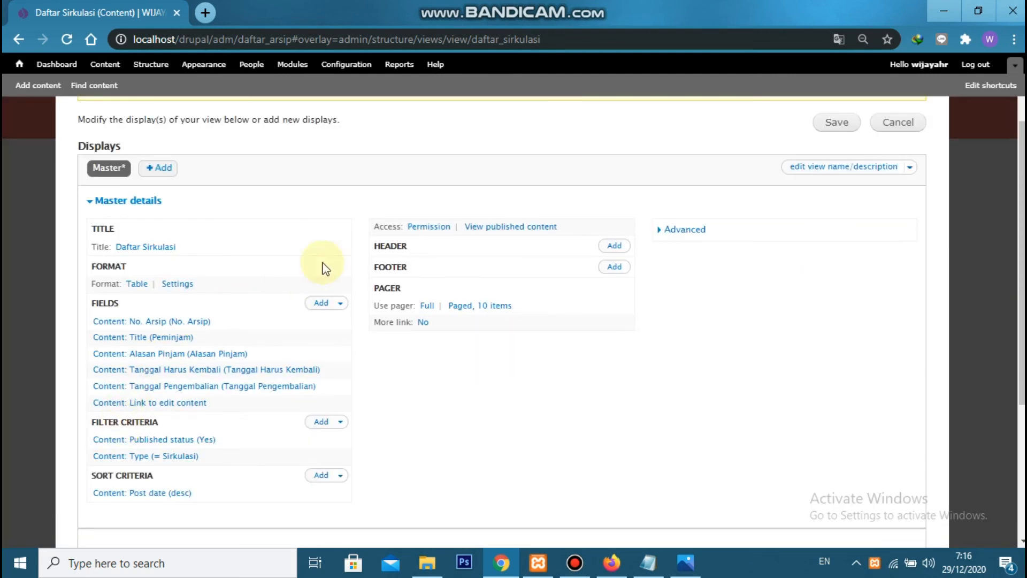
left_click(847, 125)
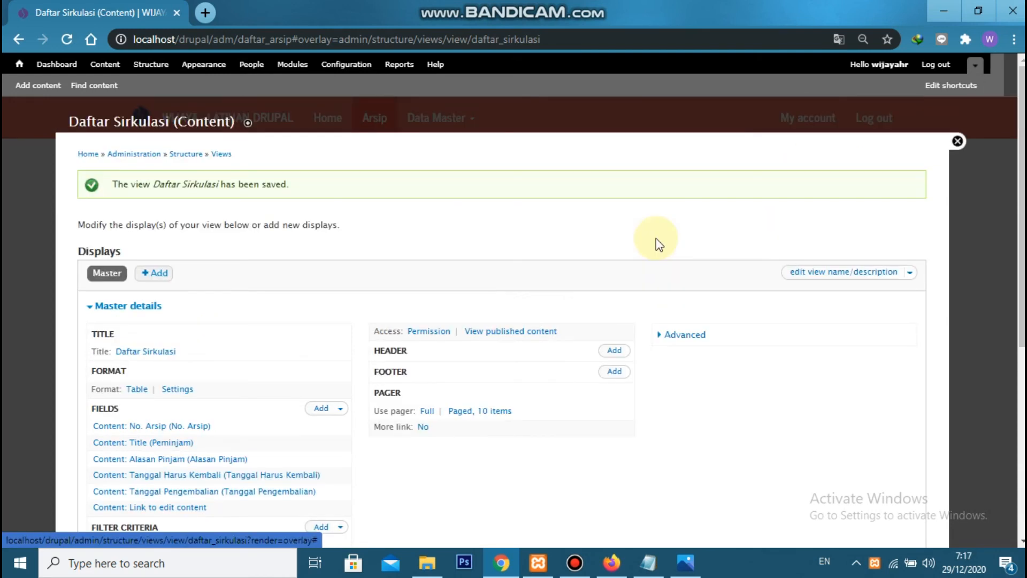
Check the preview's column order, search the available fields for "post" and add Content: Post date to the view
scroll(535, 300, "down", 6)
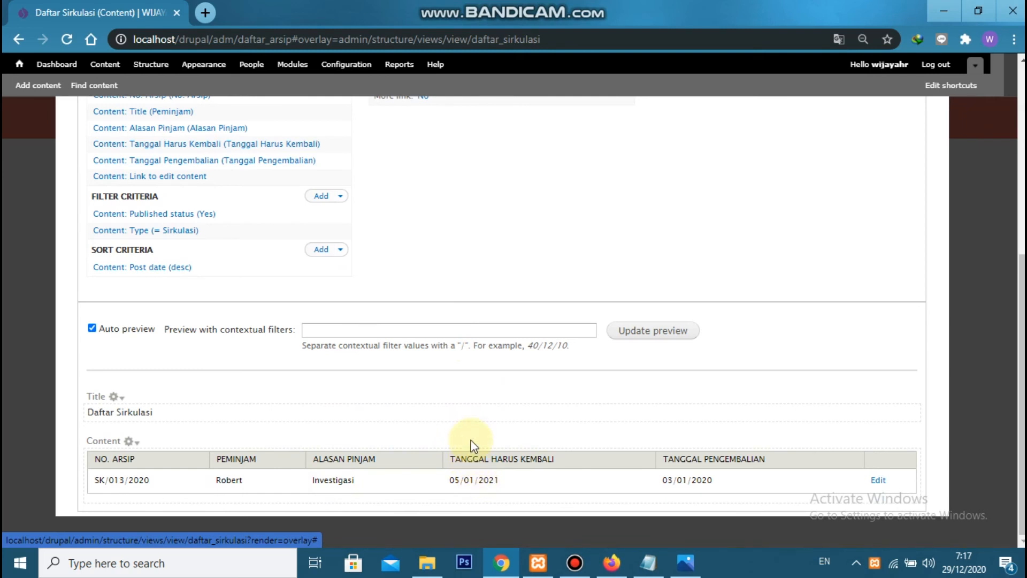
scroll(476, 436, "up", 3)
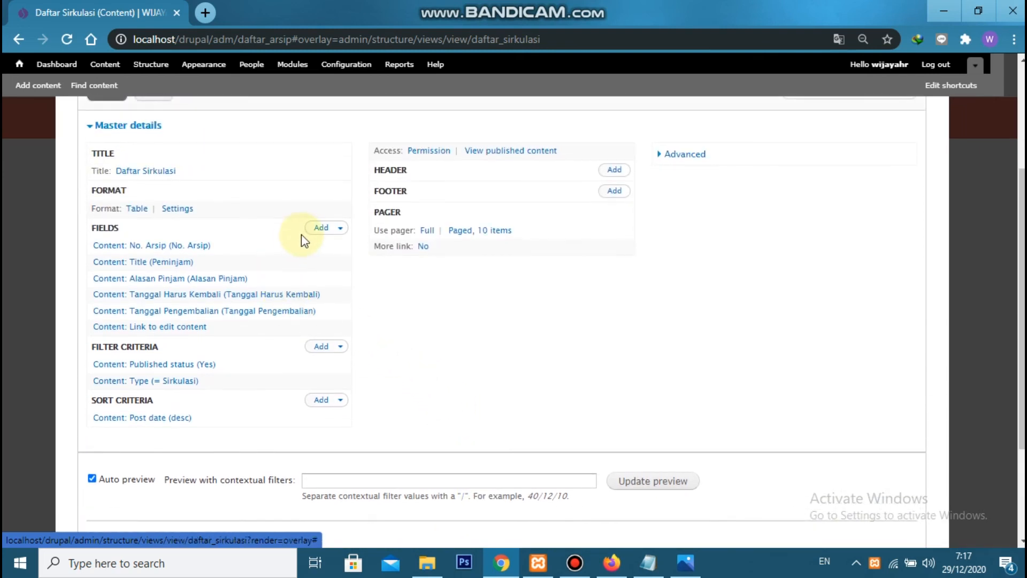
left_click(319, 228)
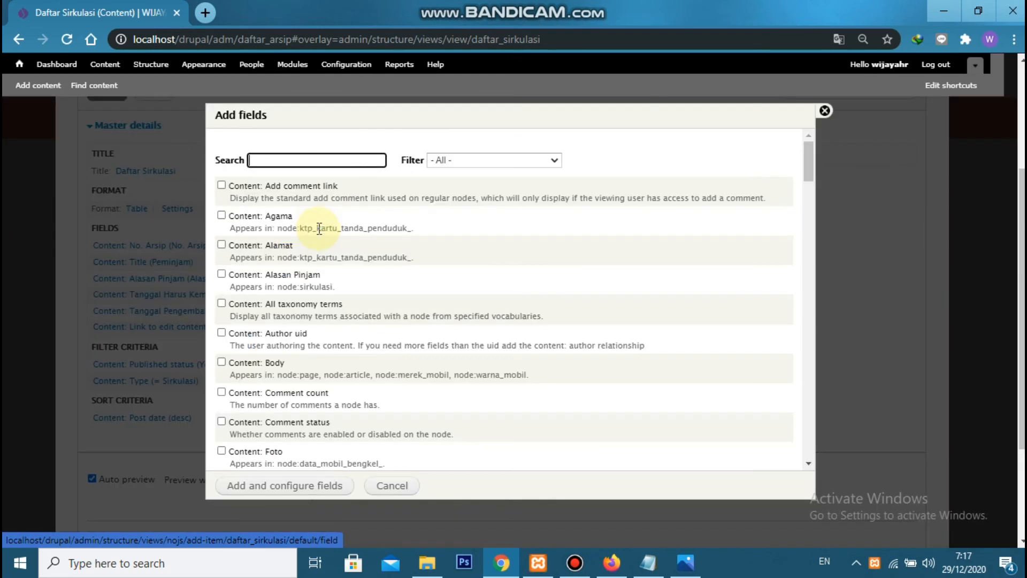
left_click(330, 162)
type("post")
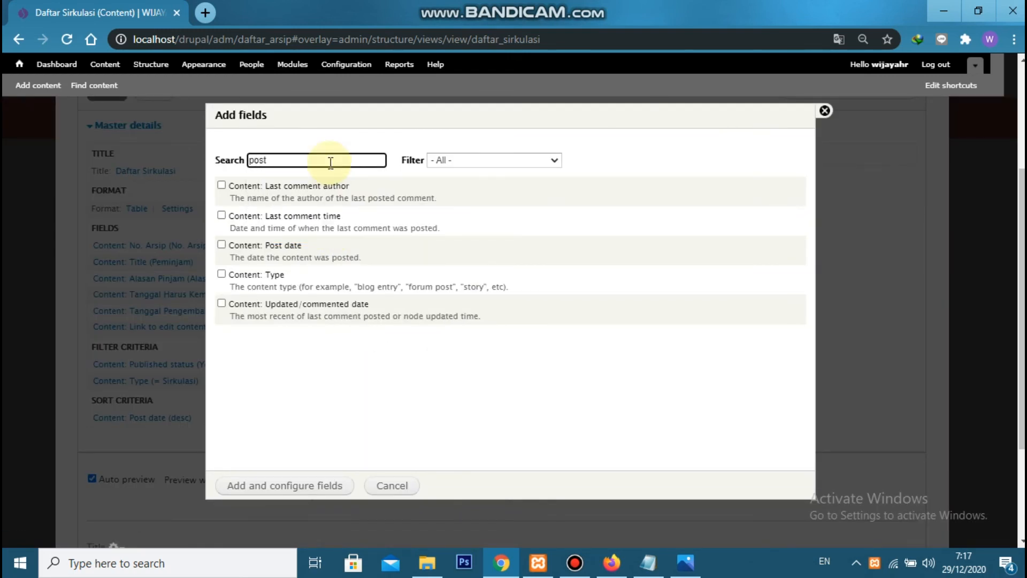
left_click(289, 248)
left_click(284, 493)
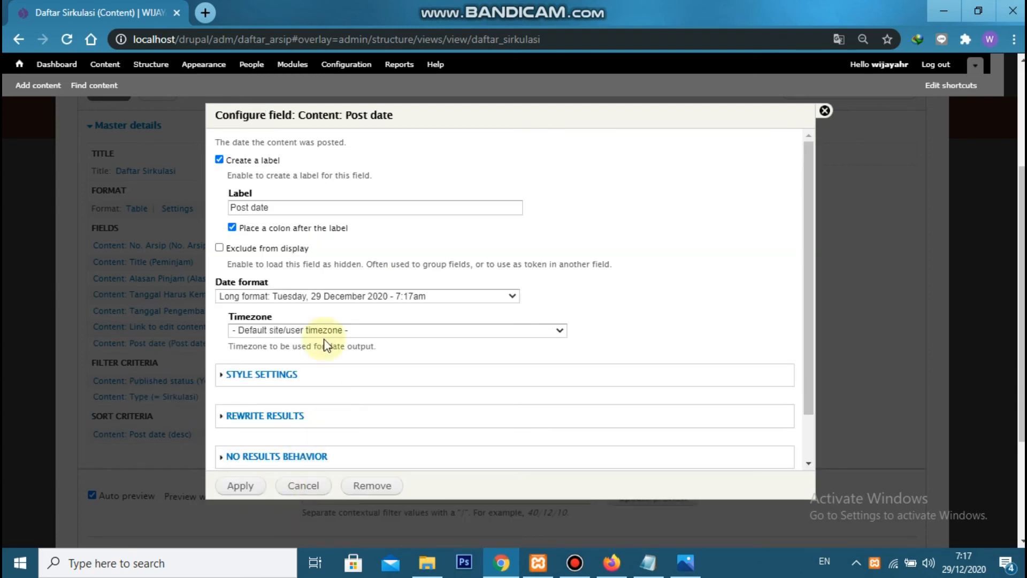
Configure the Post date field with the label "Tanggal Pinjam" and the Short date format
triple_click(302, 210)
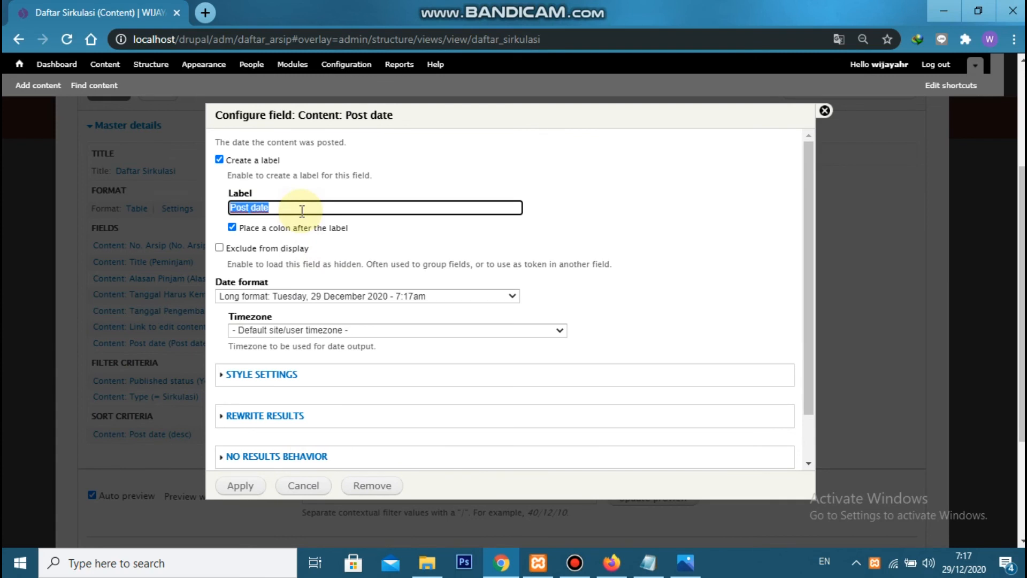
type("Tanggal Pinjam")
left_click(314, 296)
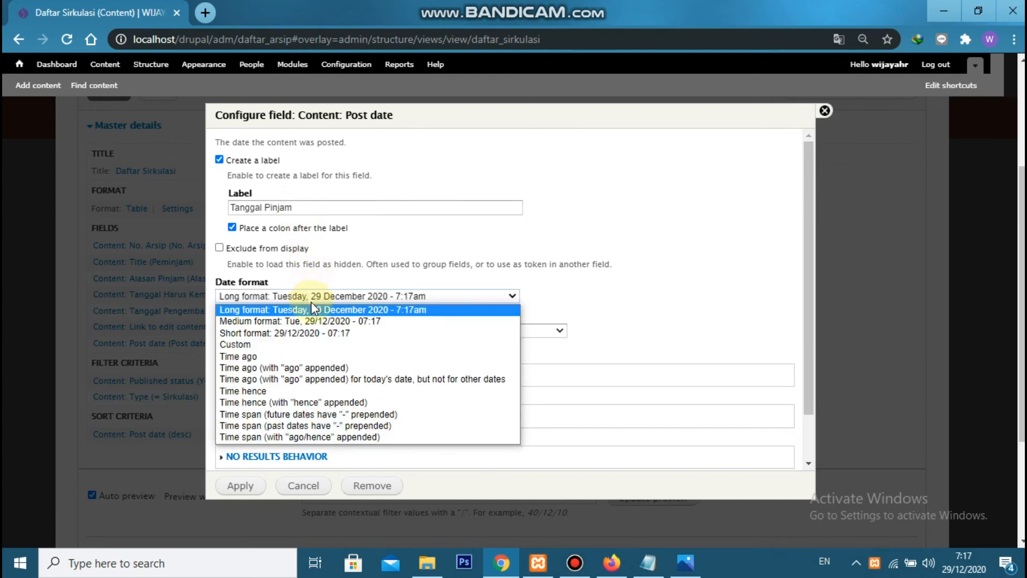
left_click(311, 333)
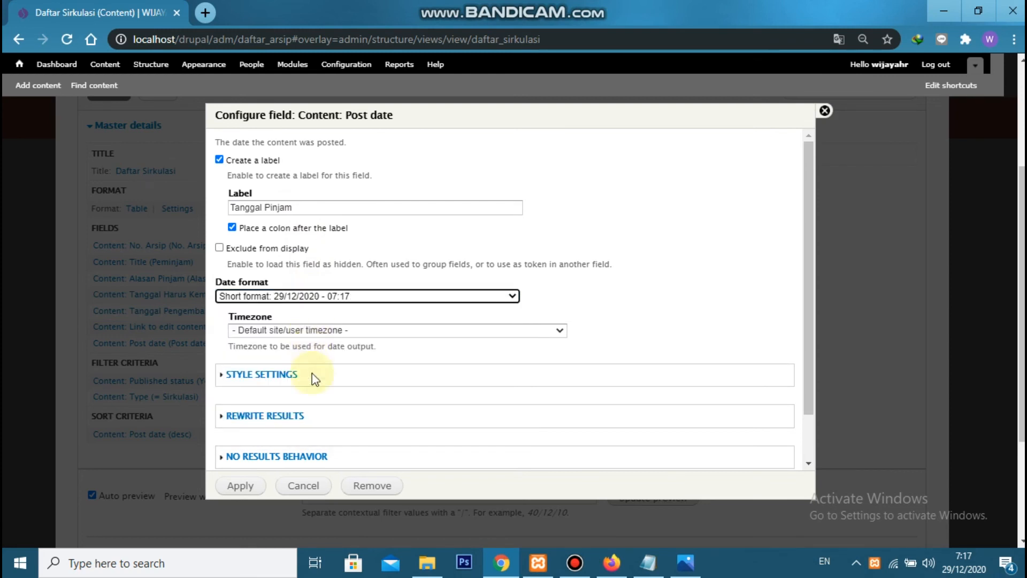
left_click(248, 486)
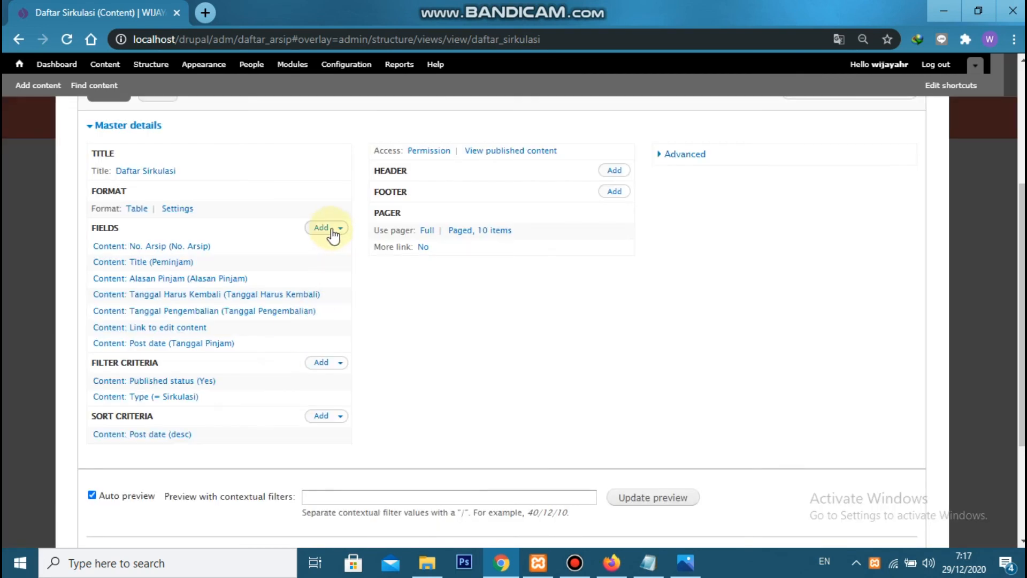
Move the Post date field between Alasan Pinjam and Tanggal Harus Kembali, and save the view
left_click(342, 229)
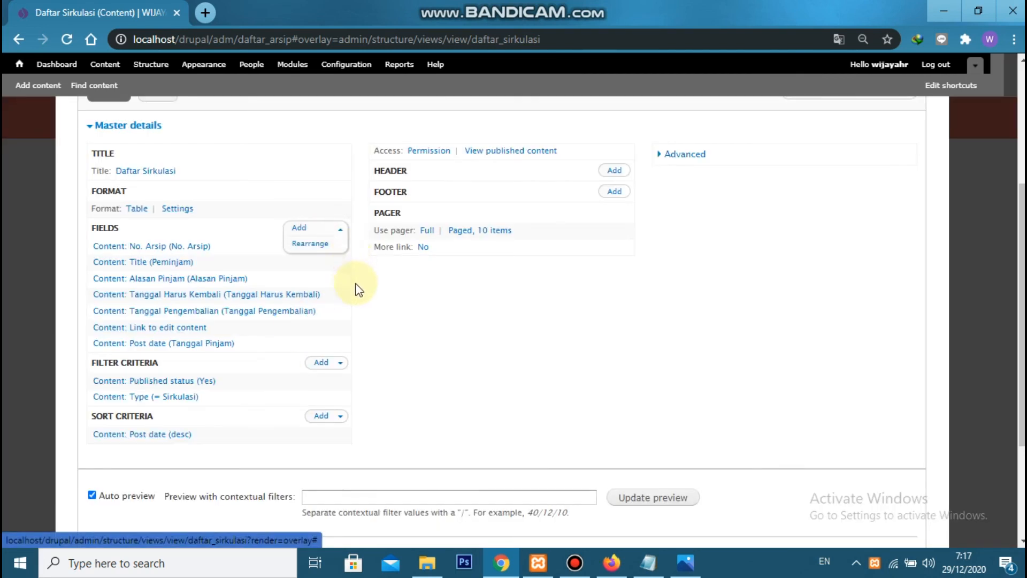
left_click(314, 244)
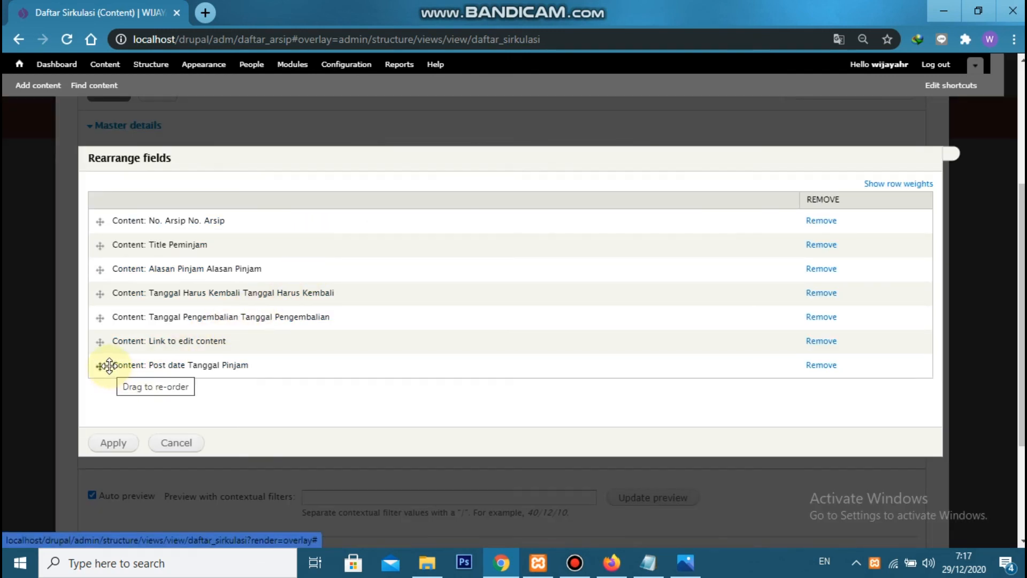
left_click_drag(104, 362, 94, 287)
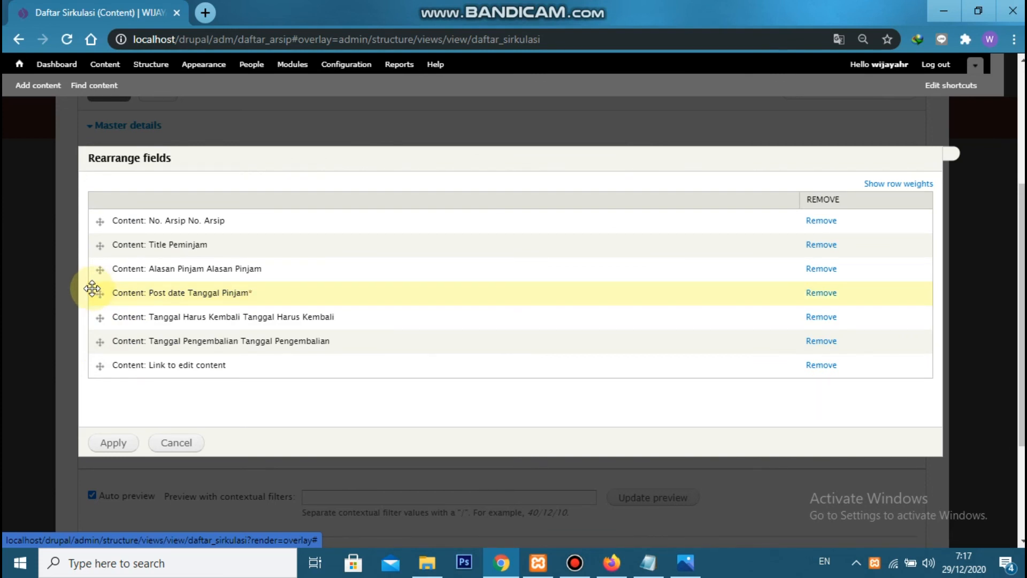
left_click(131, 444)
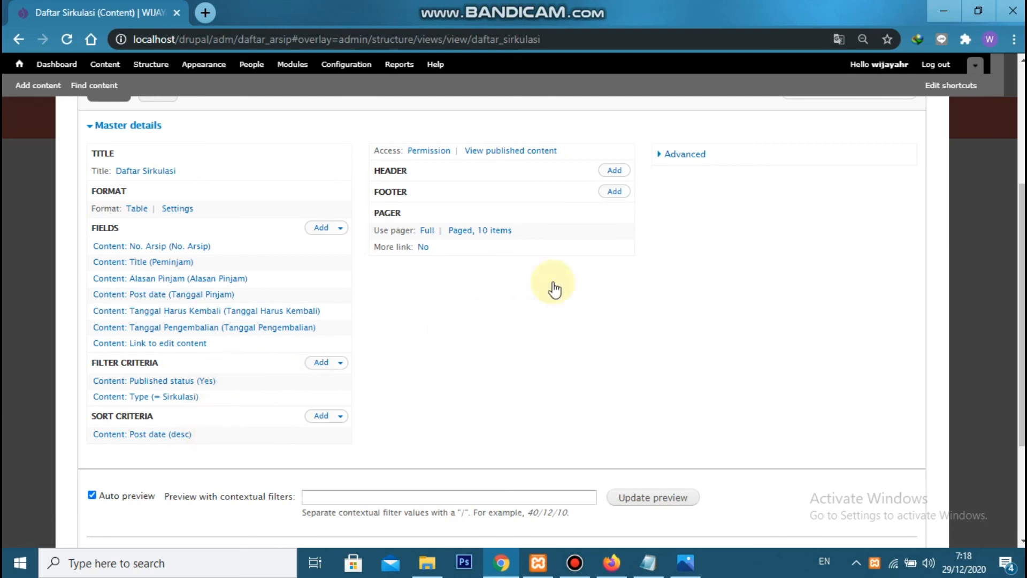
scroll(550, 286, "up", 4)
left_click(826, 266)
scroll(623, 336, "down", 5)
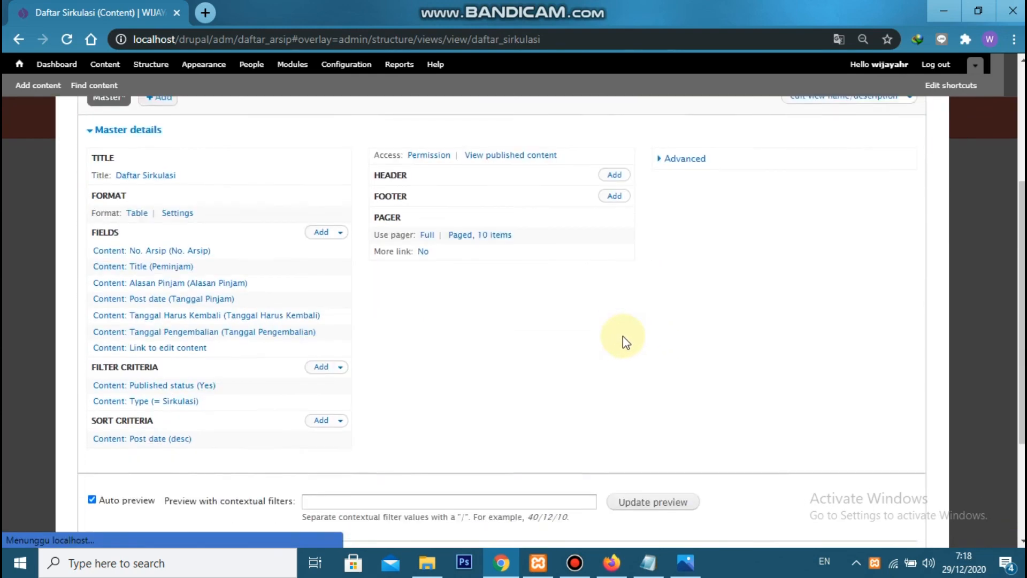
Switch to Firefox and reload the page of the existing loan entry
left_click(611, 561)
left_click(63, 38)
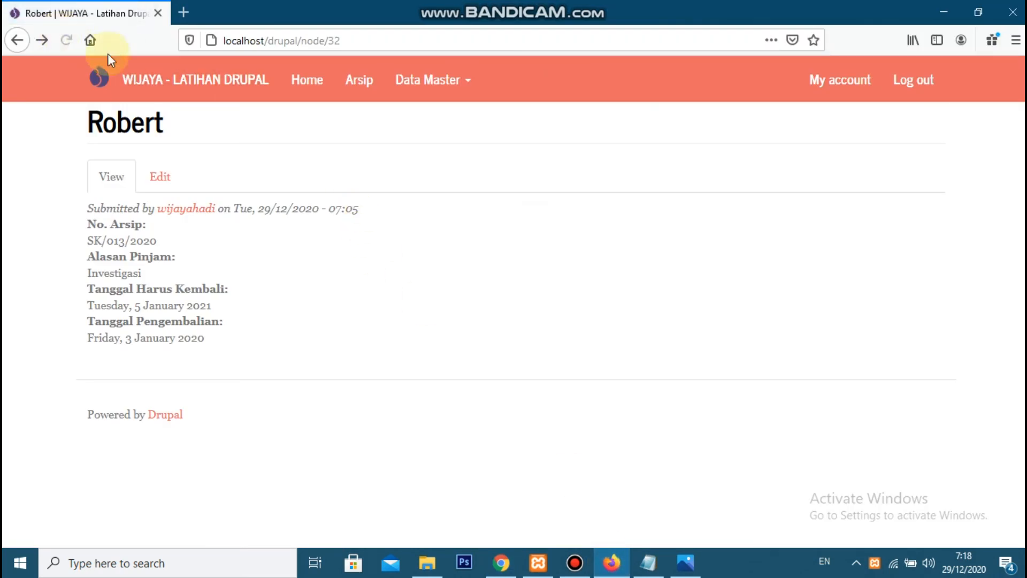
Switch back to Chrome and add filter criteria for Content: Title, Tanggal Harus Kembali and Tanggal Pengembalian to the view
key("alt+Tab")
scroll(337, 225, "down", 4)
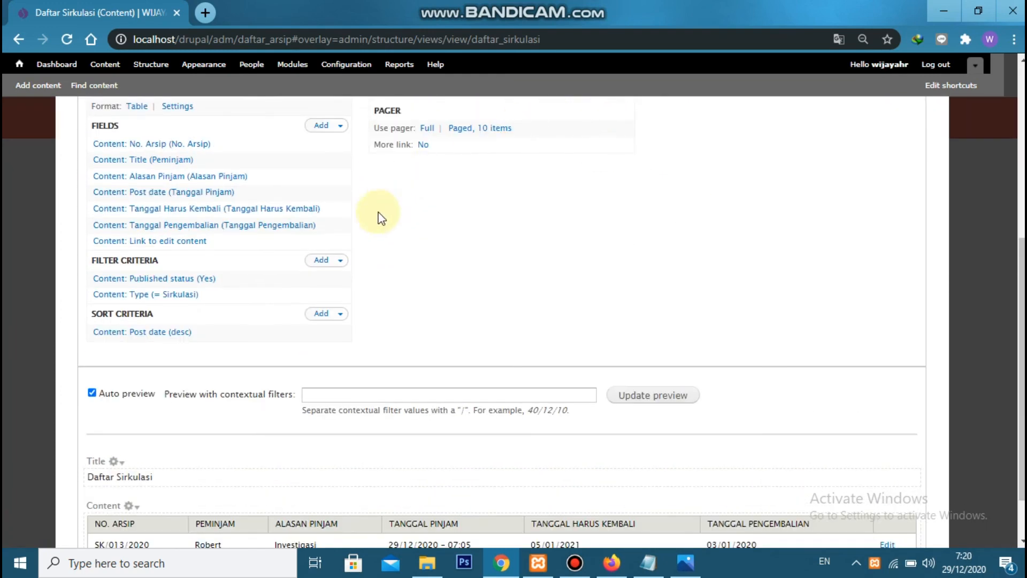
left_click(320, 262)
left_click(357, 160)
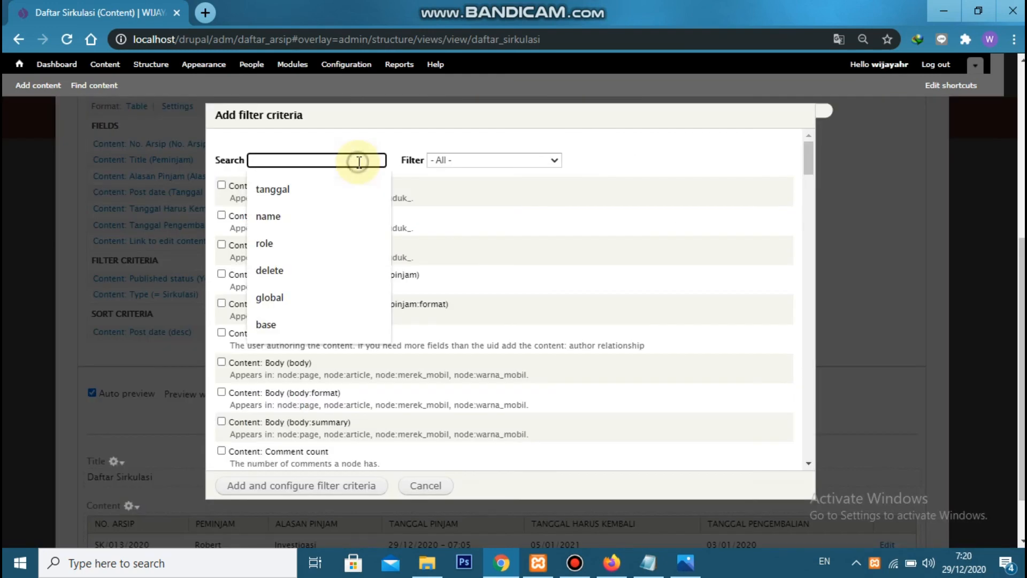
type("title")
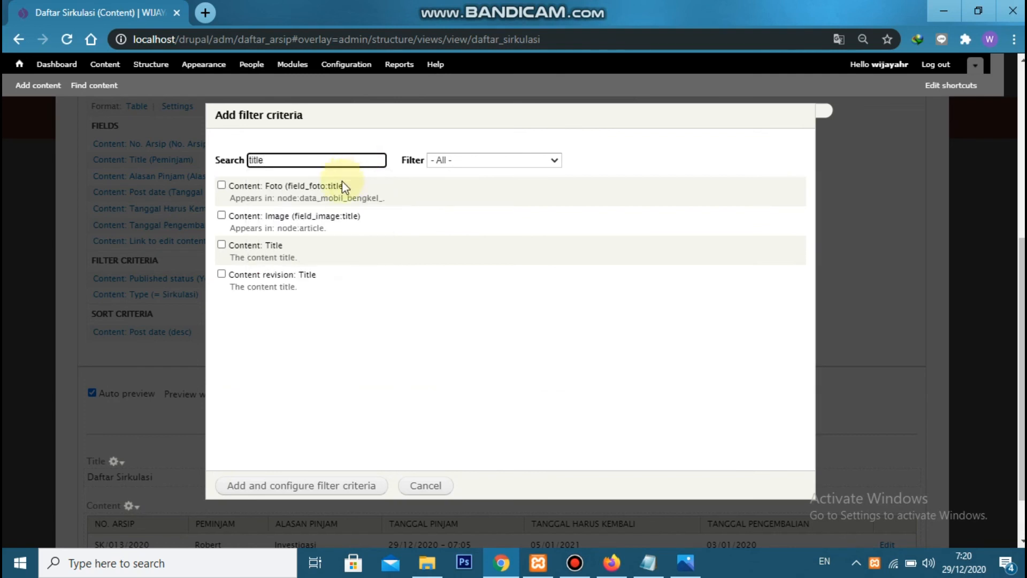
left_click(262, 245)
double_click(288, 159)
type("sirk")
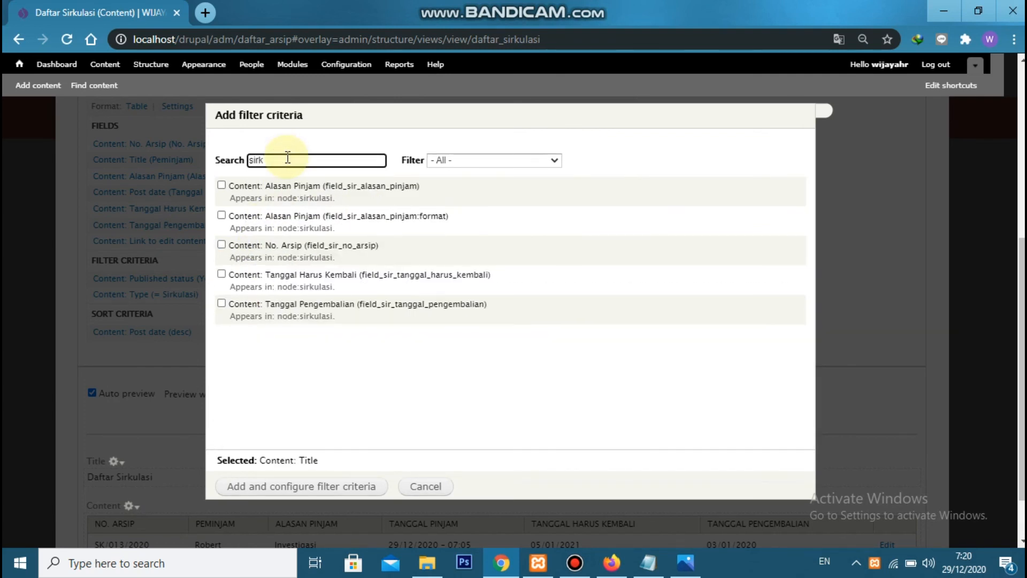
left_click(362, 279)
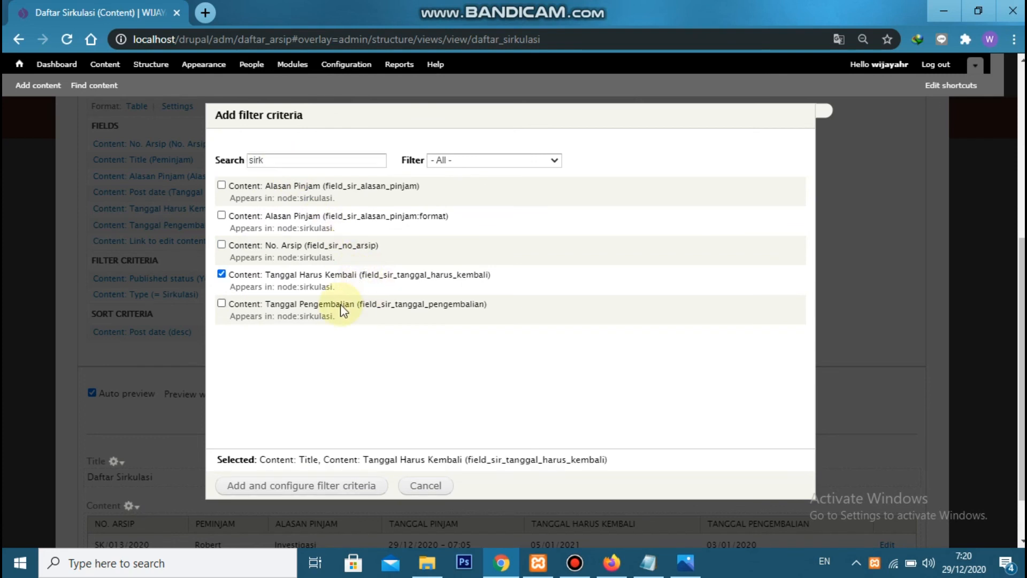
left_click(344, 306)
left_click(336, 487)
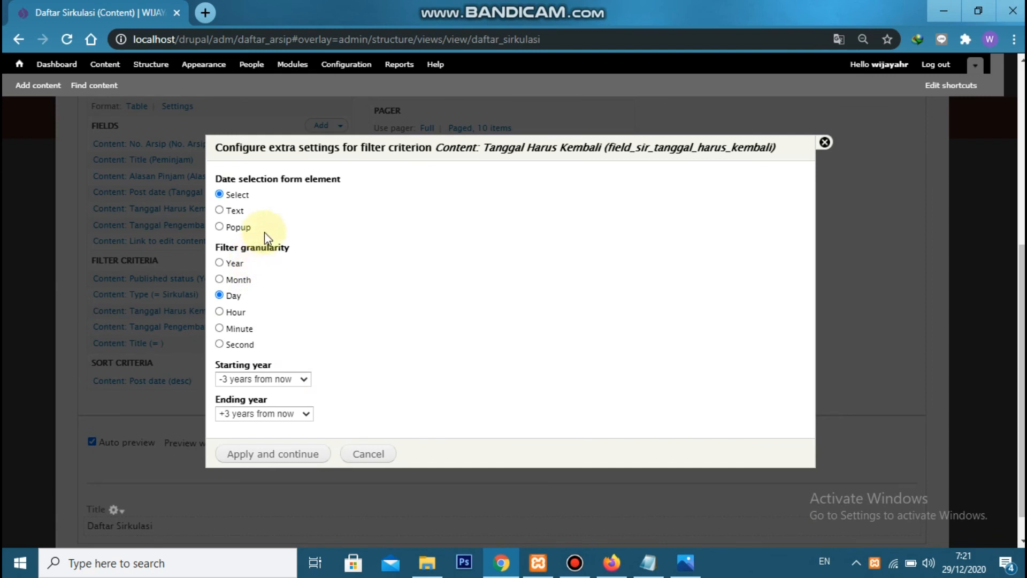
Set the Tanggal Harus Kembali filter's date selection to Popup, with starting year -50 and ending year +50
left_click(220, 228)
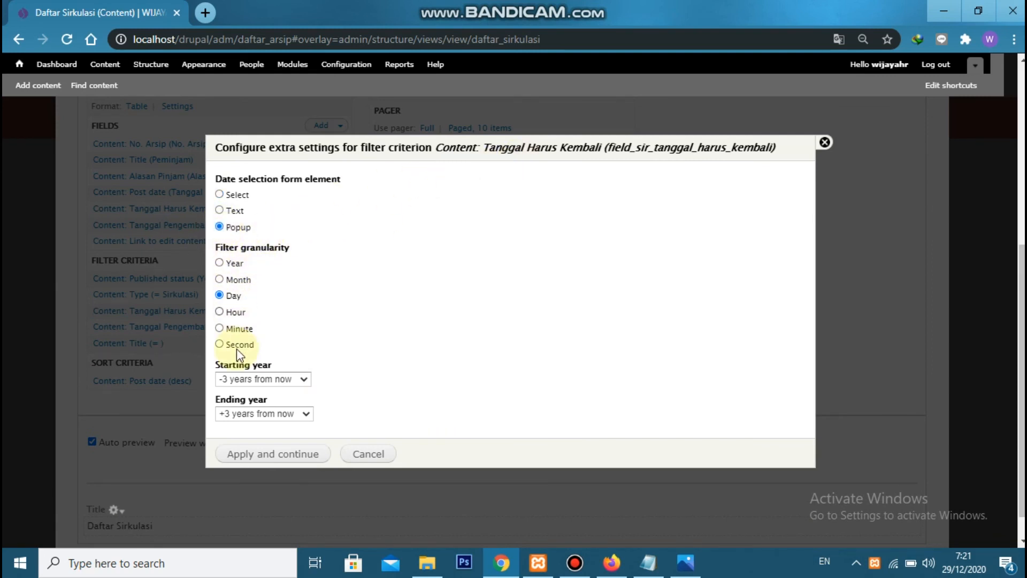
left_click(238, 377)
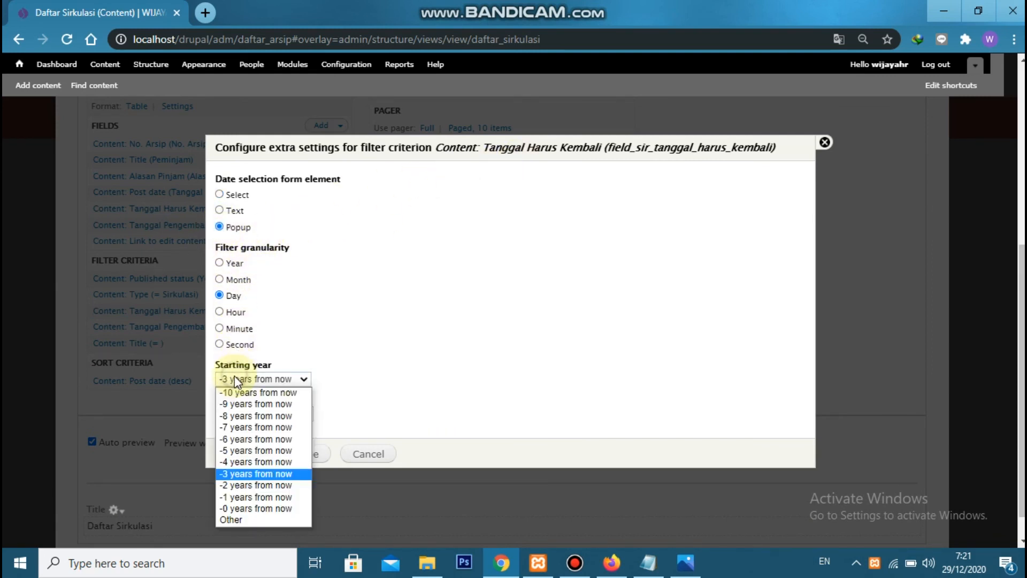
left_click(234, 516)
left_click(340, 381)
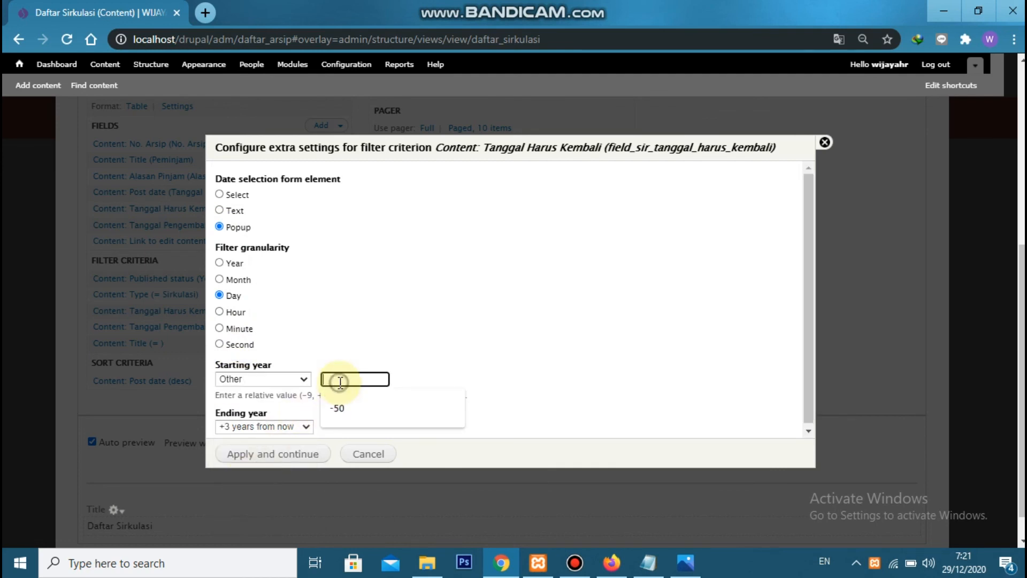
type("-50")
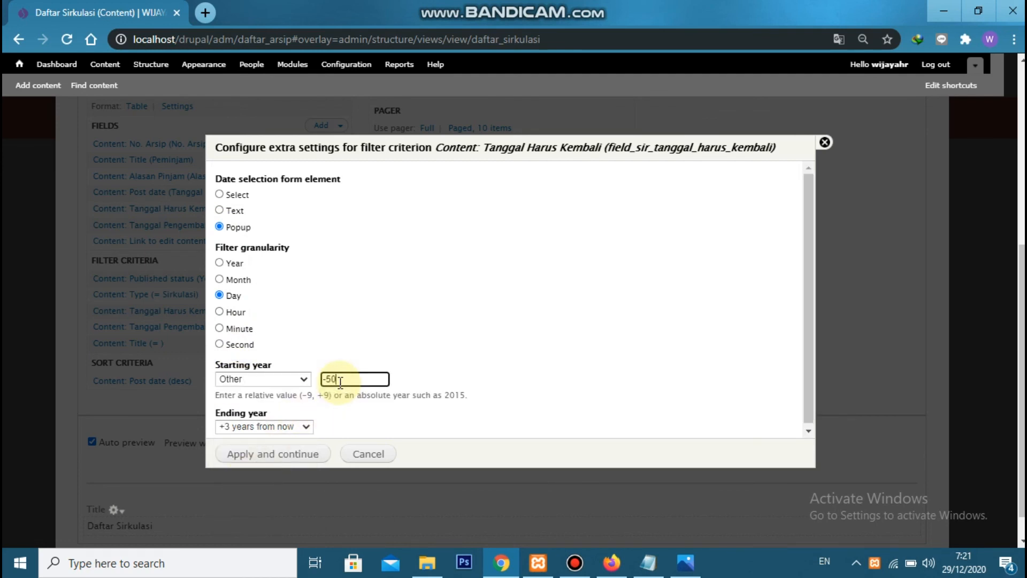
left_click(287, 426)
left_click(286, 413)
left_click(336, 425)
type("+50")
left_click(266, 460)
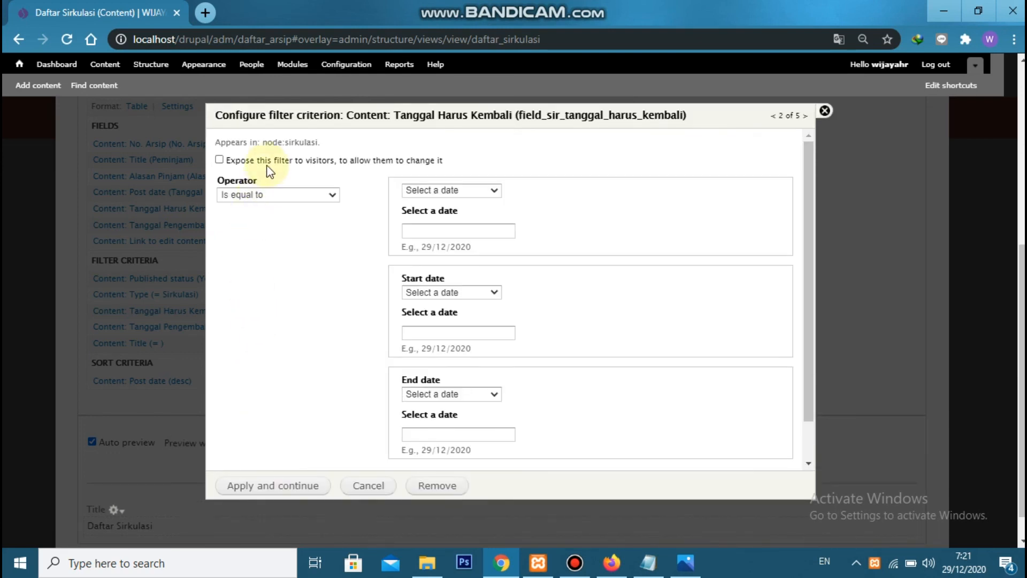
Expose the Tanggal Harus Kembali filter to visitors, shorten its label to "Tanggal Harus Kembali" and use the Is between operator
left_click(269, 156)
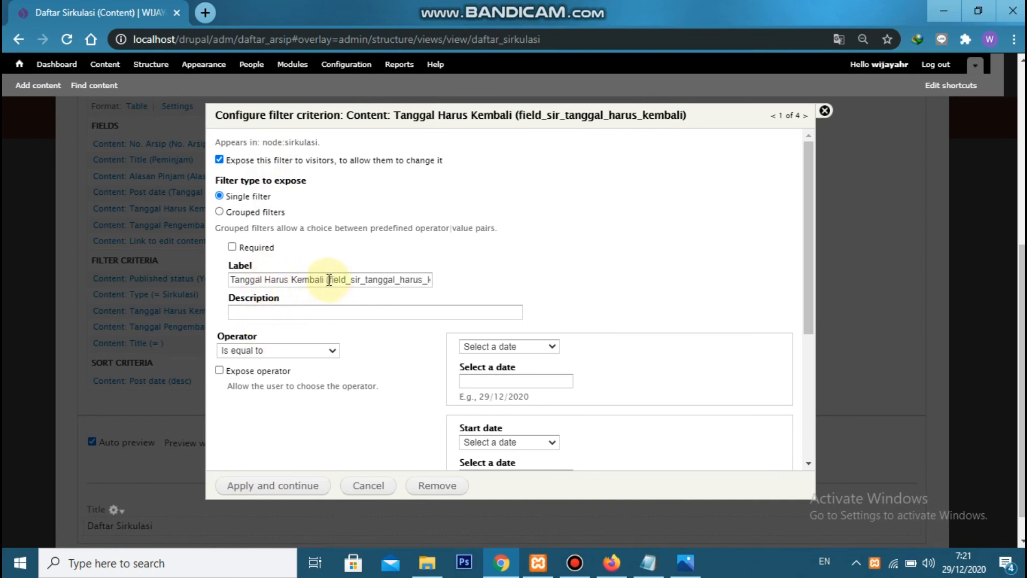
left_click_drag(325, 280, 529, 295)
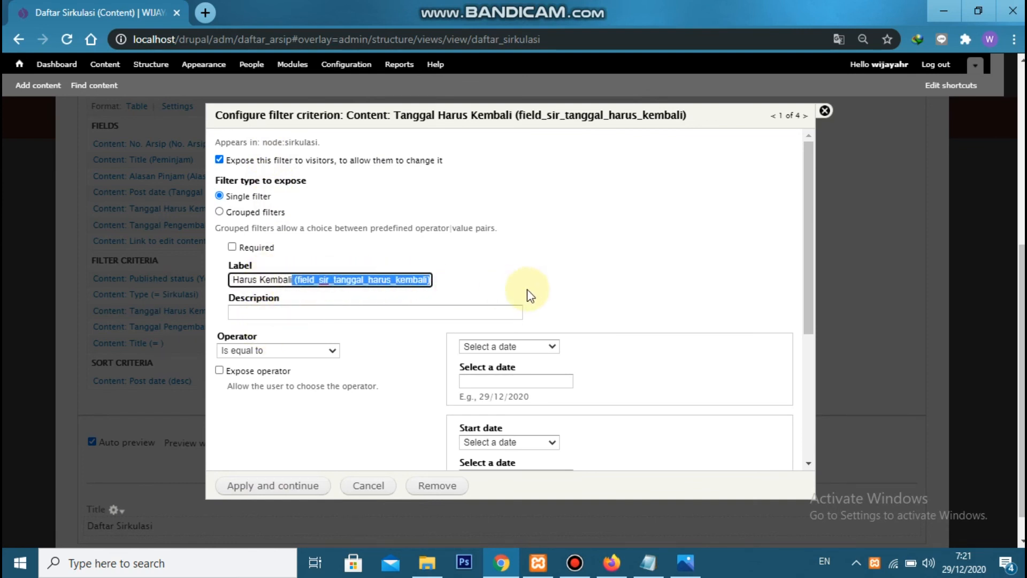
key("BackSpace")
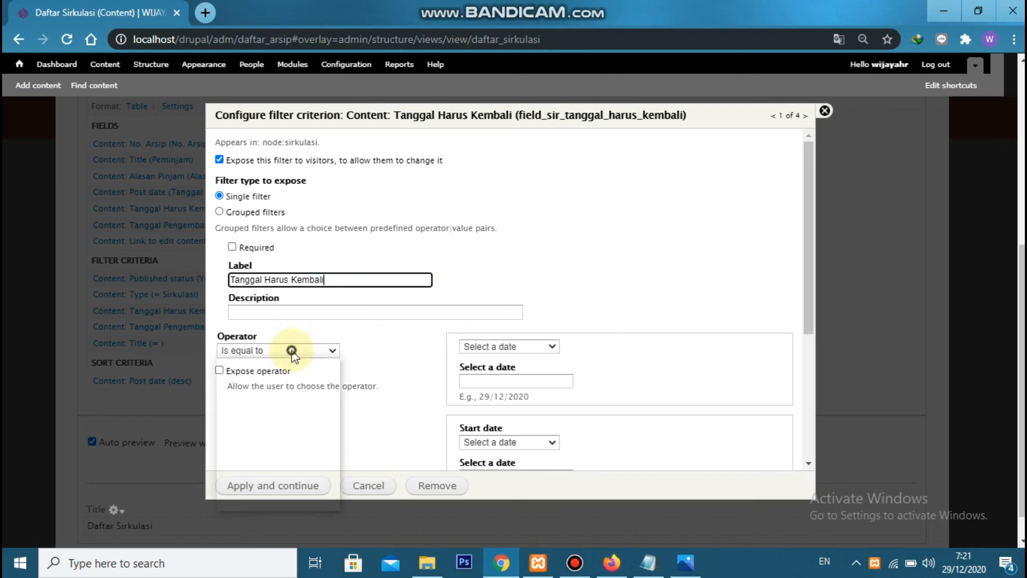
left_click(297, 351)
left_click(275, 431)
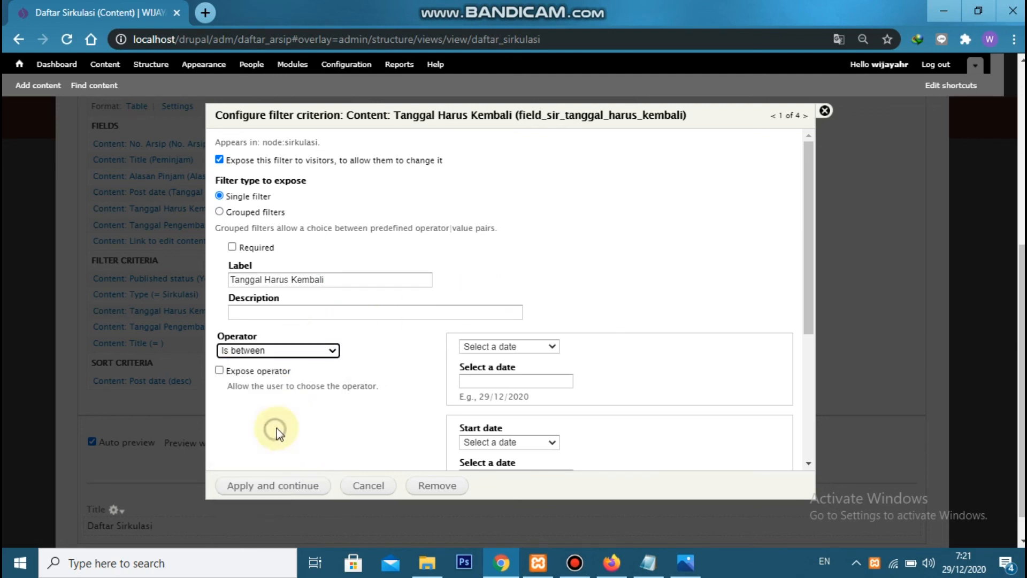
left_click(292, 487)
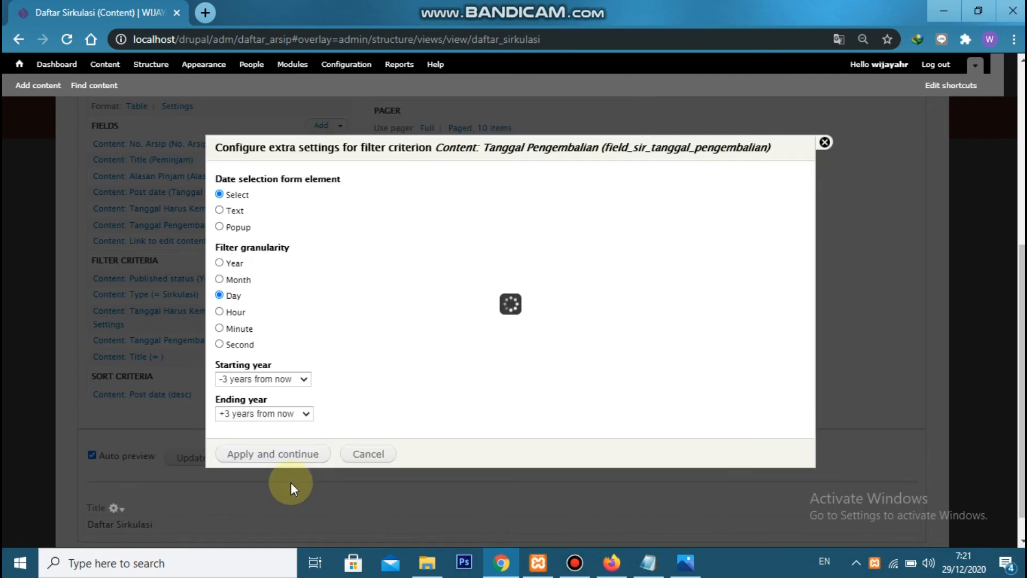
Set the Tanggal Pengembalian filter's date selection to Popup, with starting year -50 and ending year +50
left_click(241, 229)
left_click(265, 378)
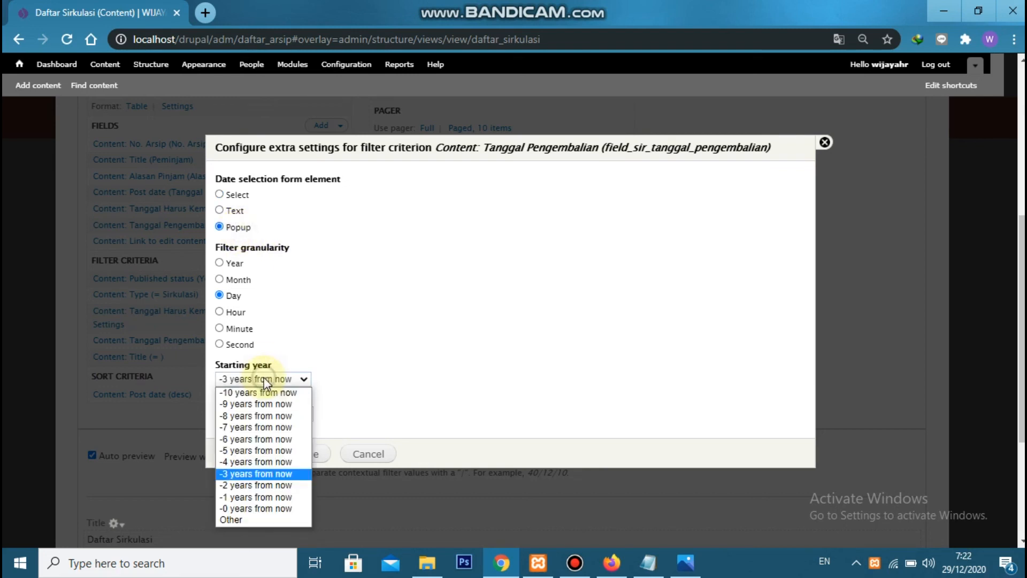
left_click(252, 518)
left_click(324, 379)
type("-50")
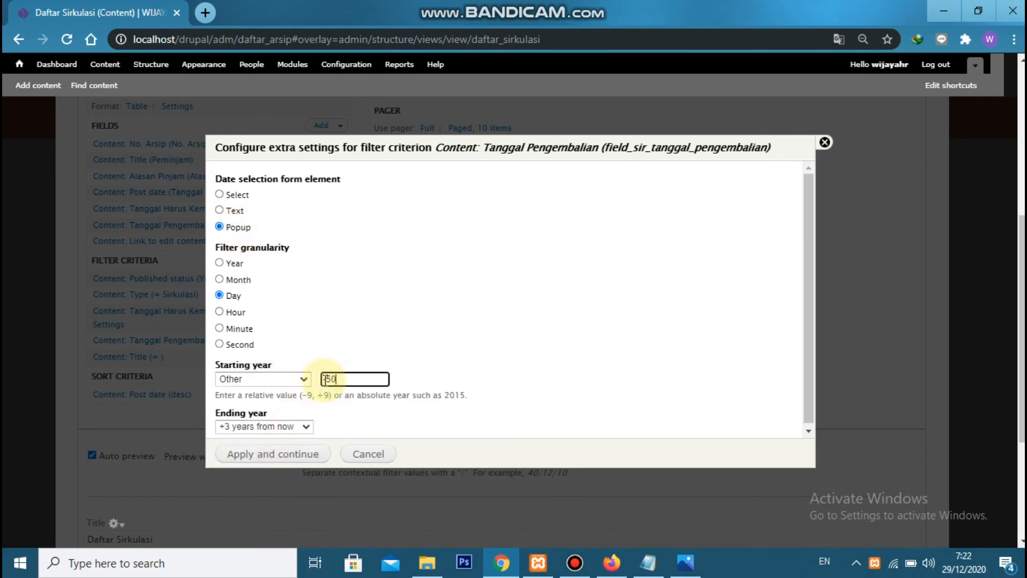
left_click(262, 426)
left_click(230, 412)
left_click(358, 432)
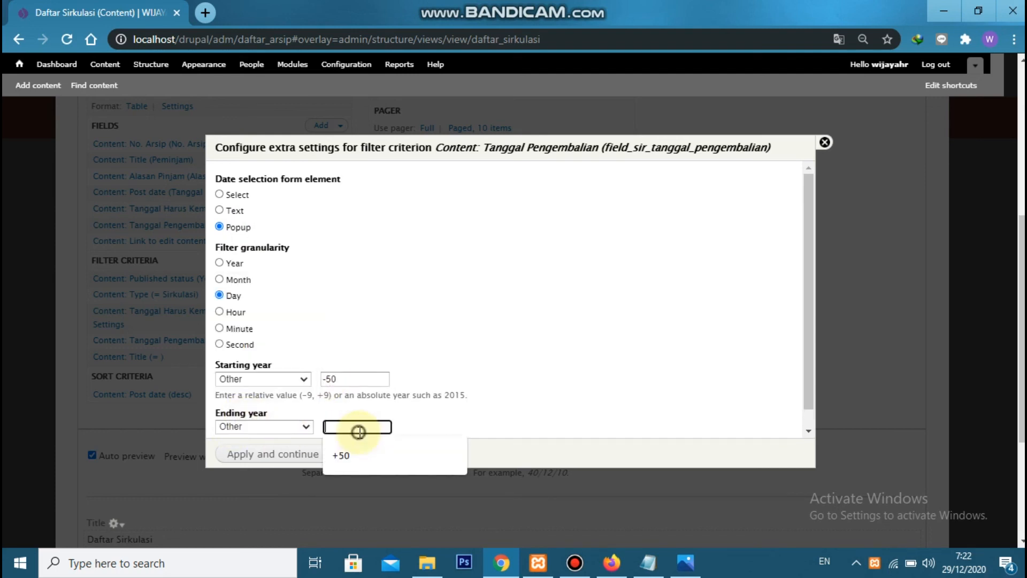
type("+50")
left_click(273, 456)
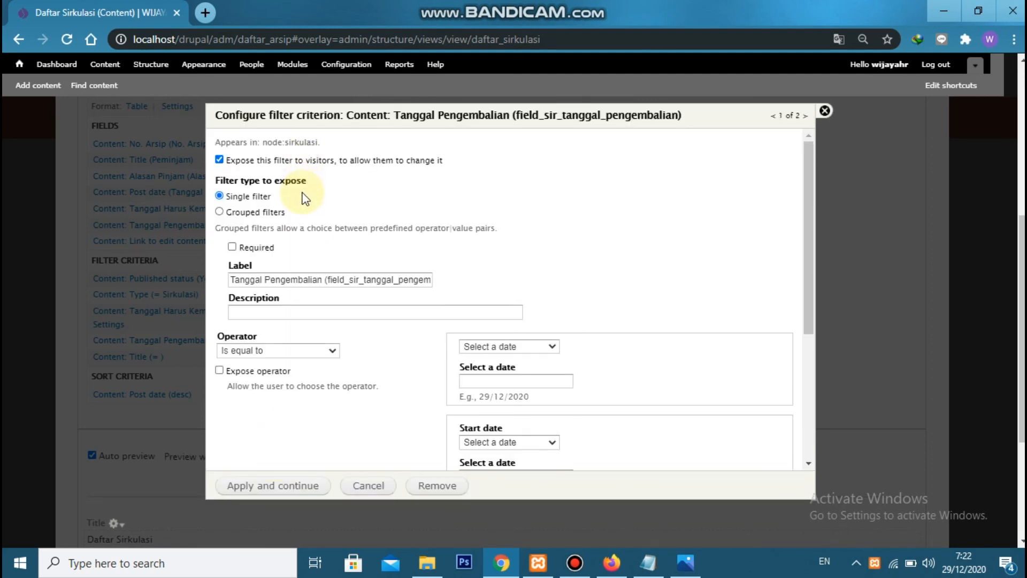
Apply the exposed Tanggal Pengembalian filter with the Is between operator
left_click(282, 350)
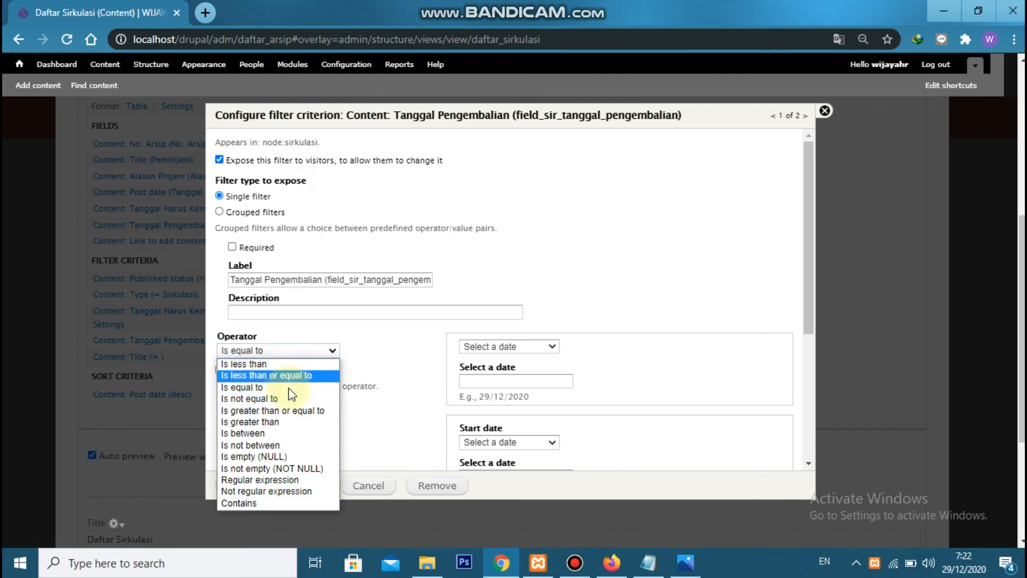
left_click(294, 434)
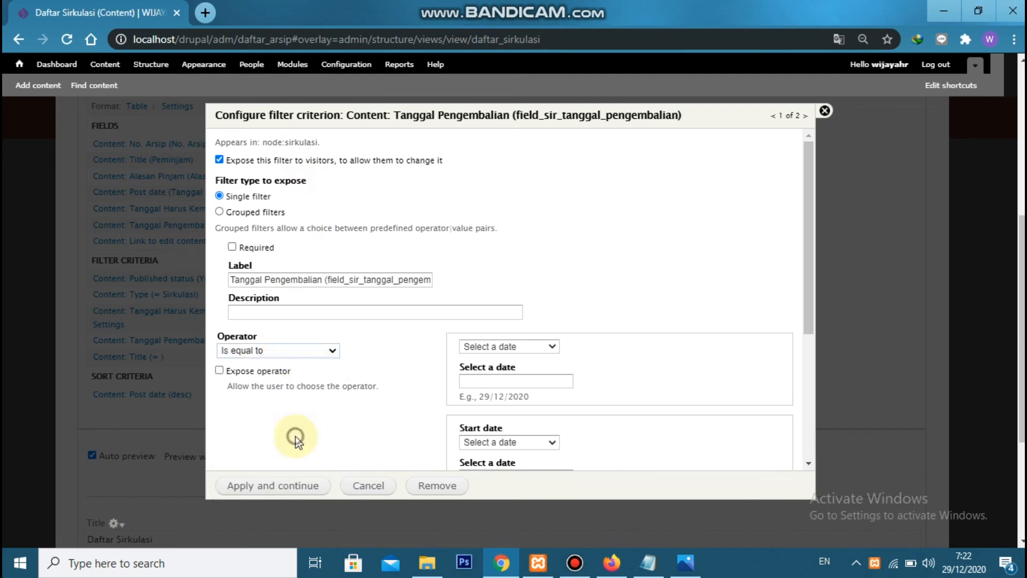
left_click(304, 487)
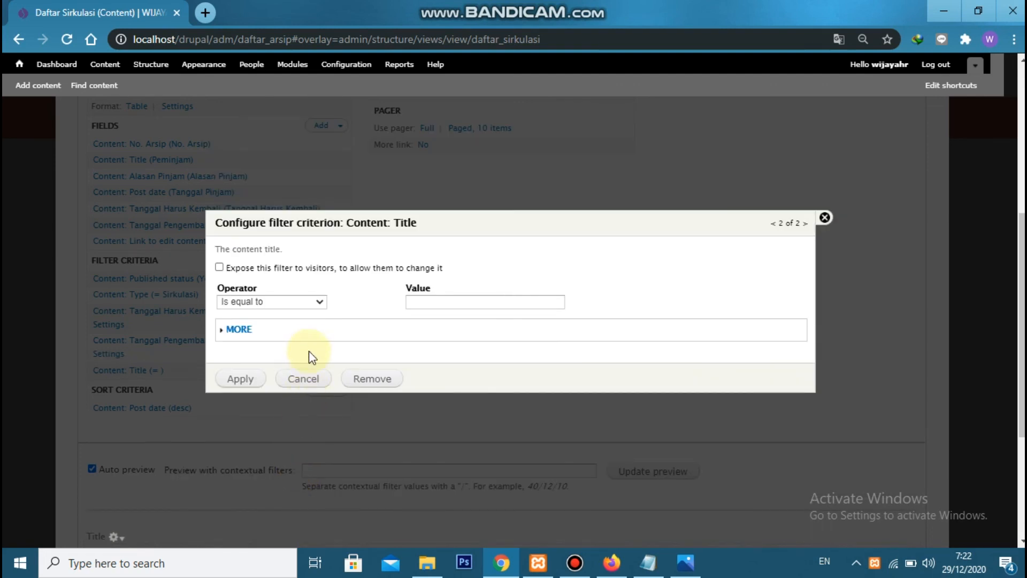
Expose the Title filter to visitors with the label "Peminjam" and the Contains operator
left_click(329, 270)
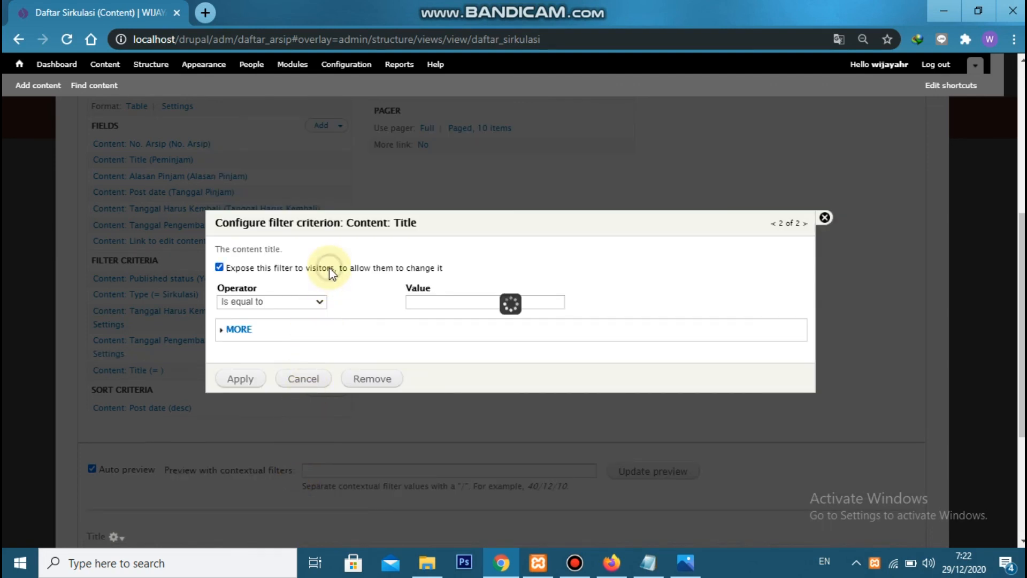
double_click(327, 276)
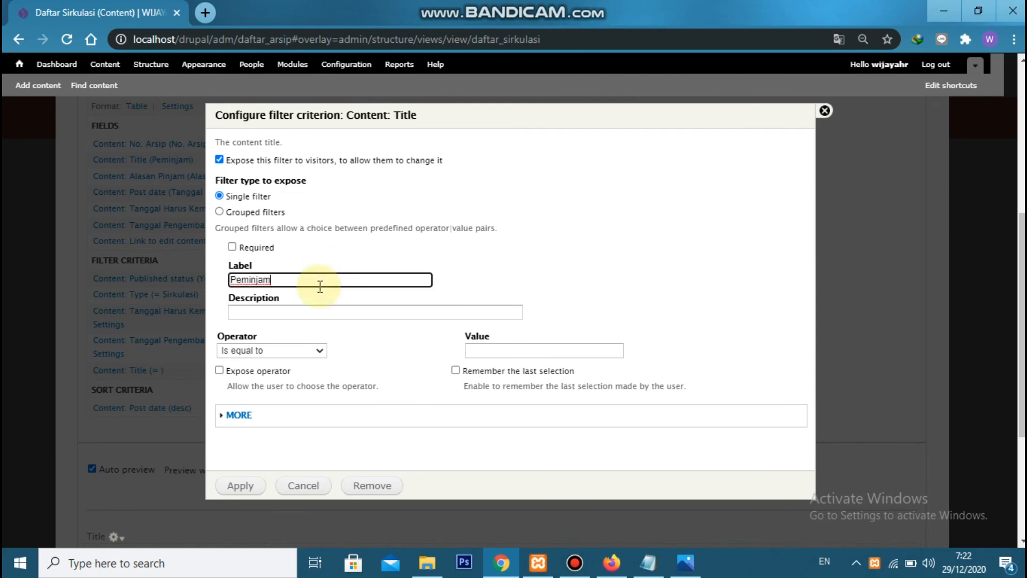
left_click(292, 351)
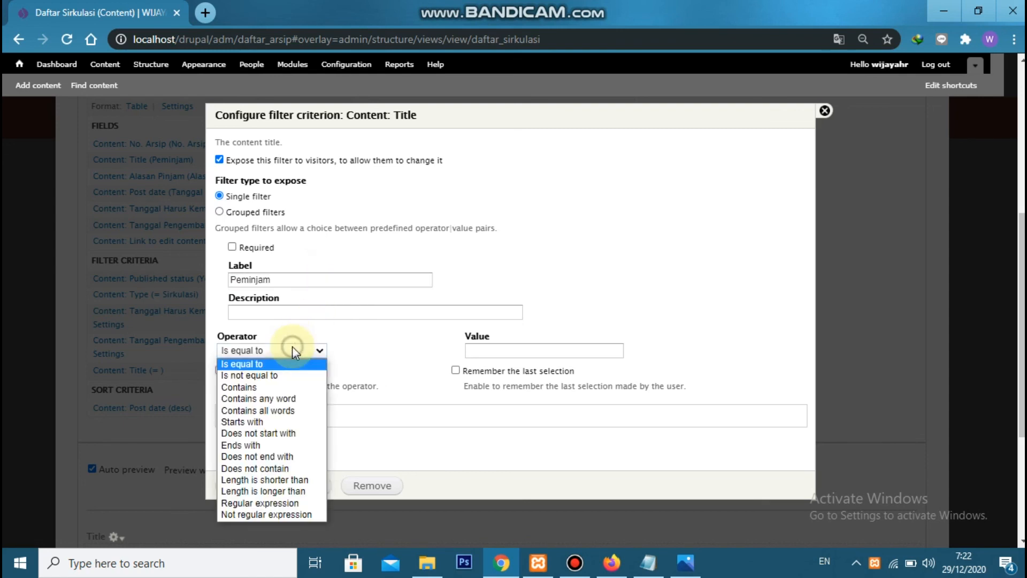
left_click(280, 385)
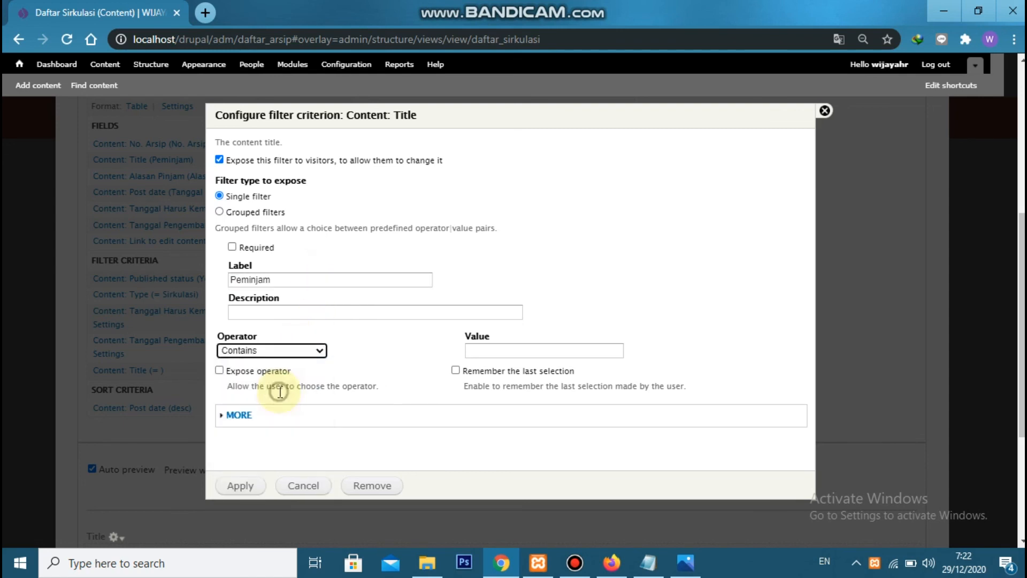
left_click(255, 495)
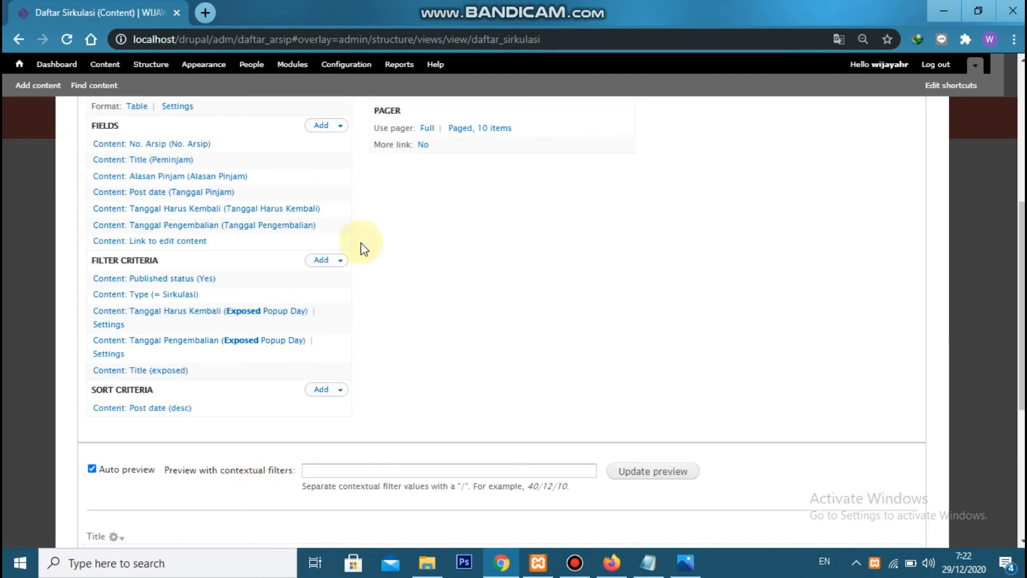
Rearrange the filter criteria so the exposed Title filter comes directly before Tanggal Harus Kembali
left_click(343, 261)
left_click(321, 277)
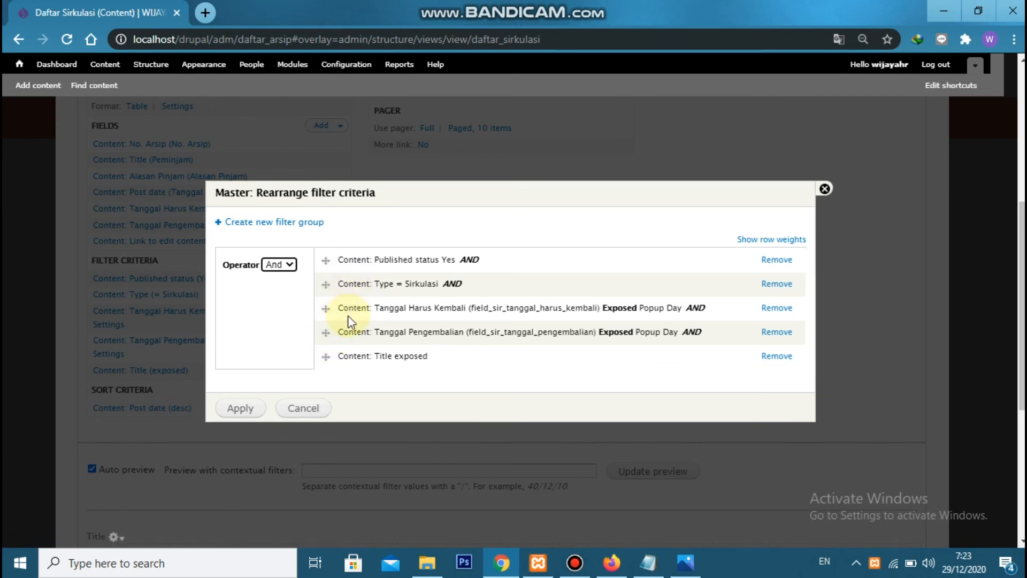
left_click_drag(325, 356, 324, 307)
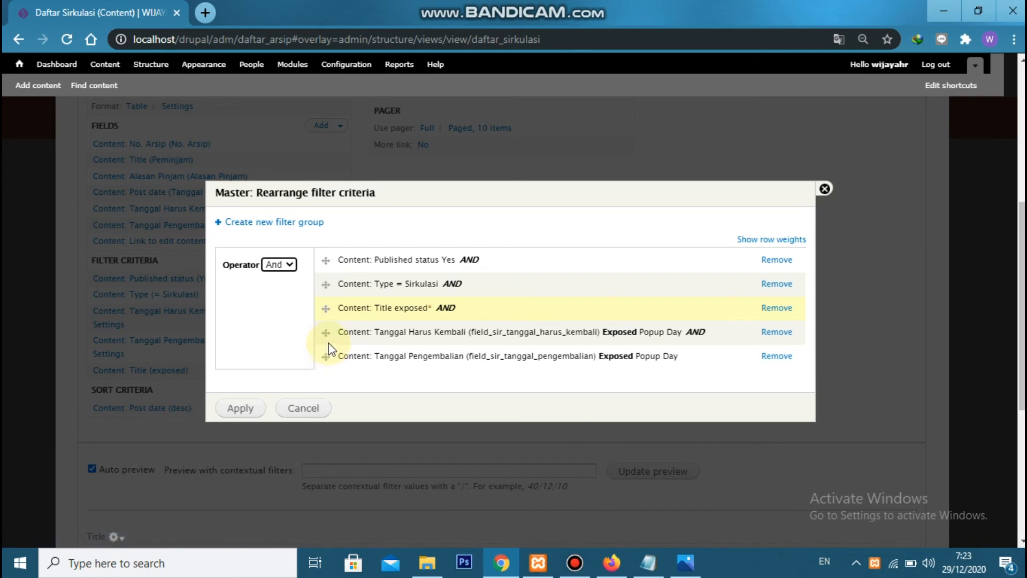
left_click(256, 408)
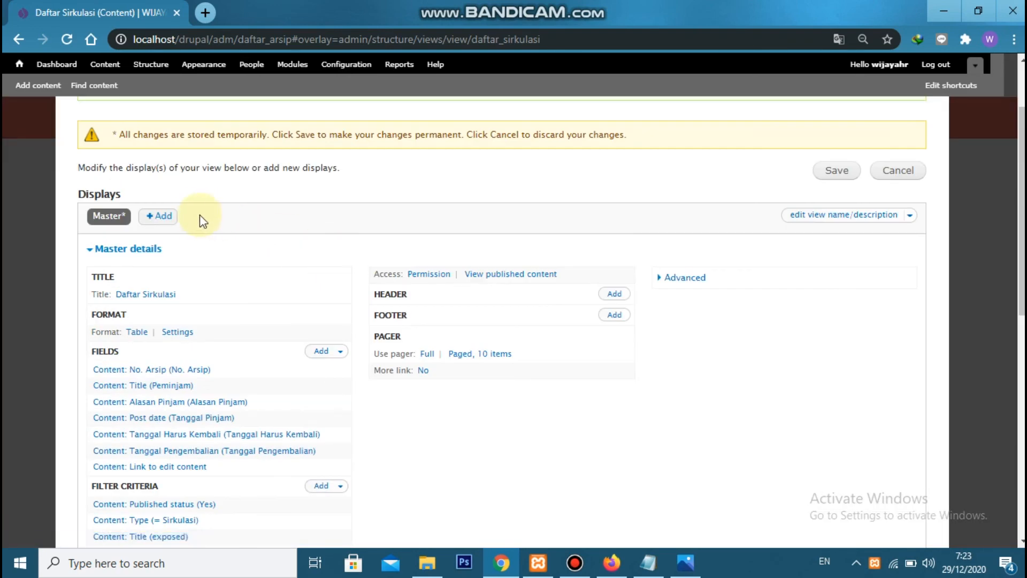
Add a Page display to the Daftar Sirkulasi view and set its path to adm/sirkulasi
left_click(157, 216)
left_click(157, 307)
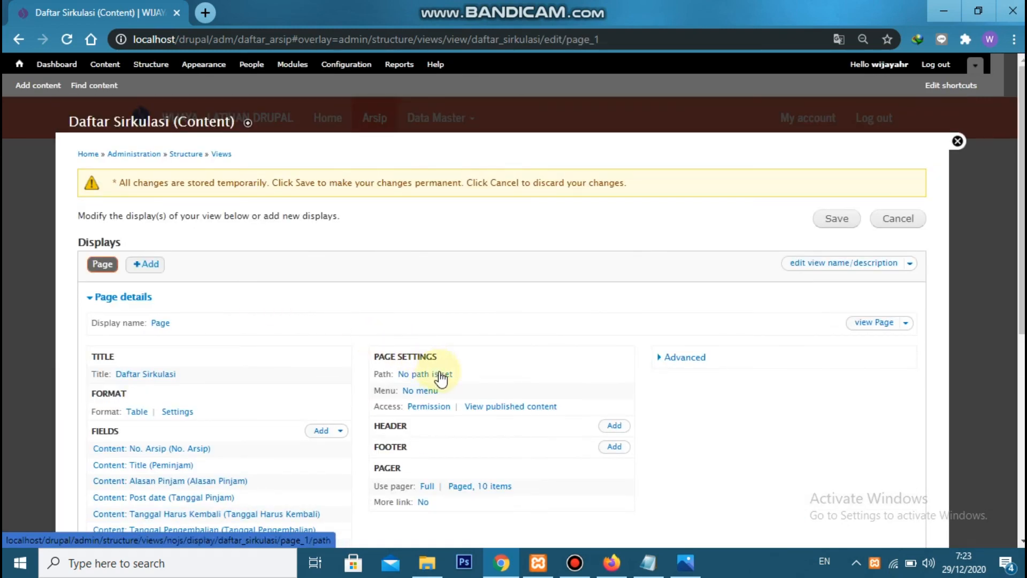
left_click(436, 373)
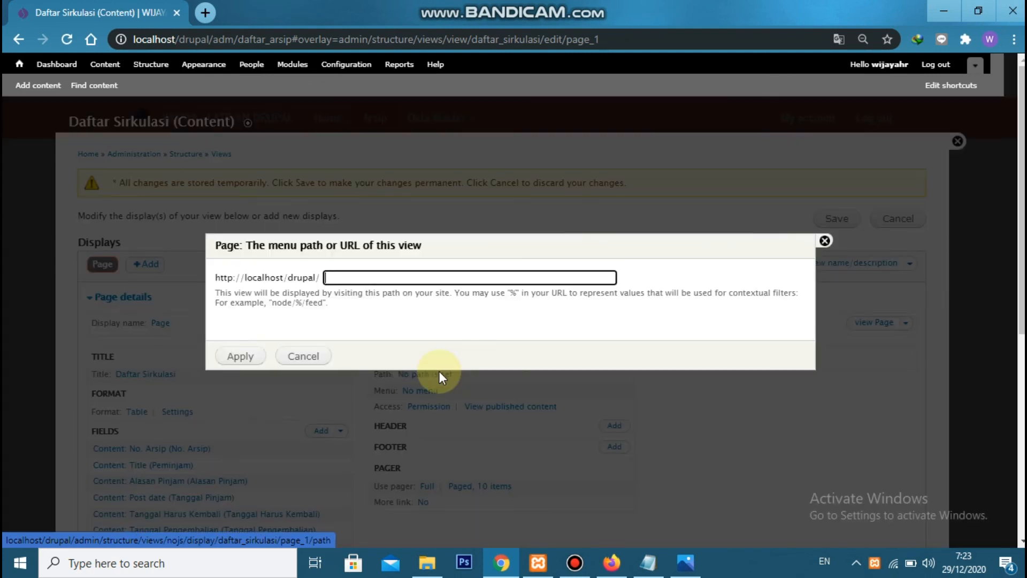
type("adm/sirkulasi")
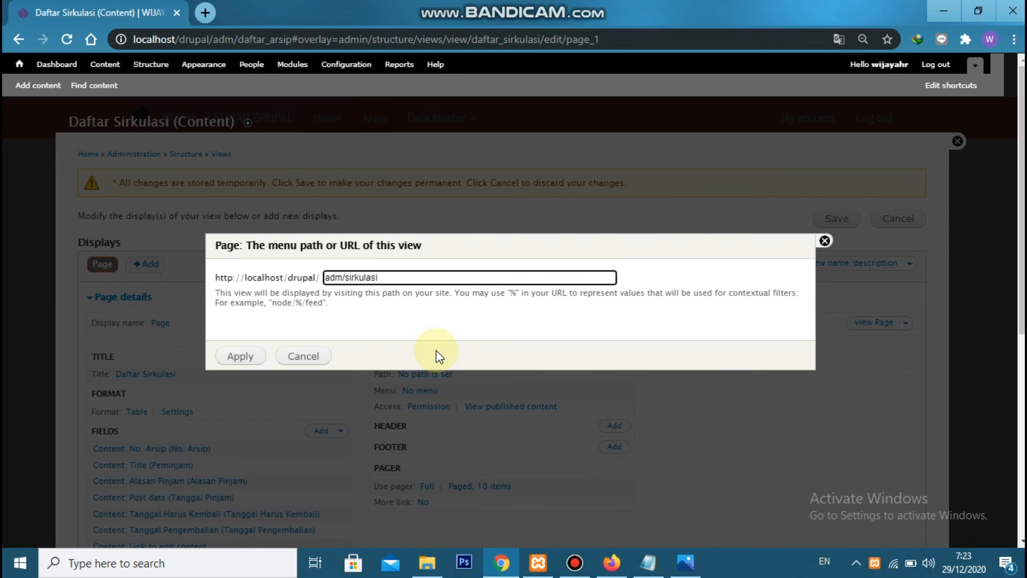
left_click(247, 364)
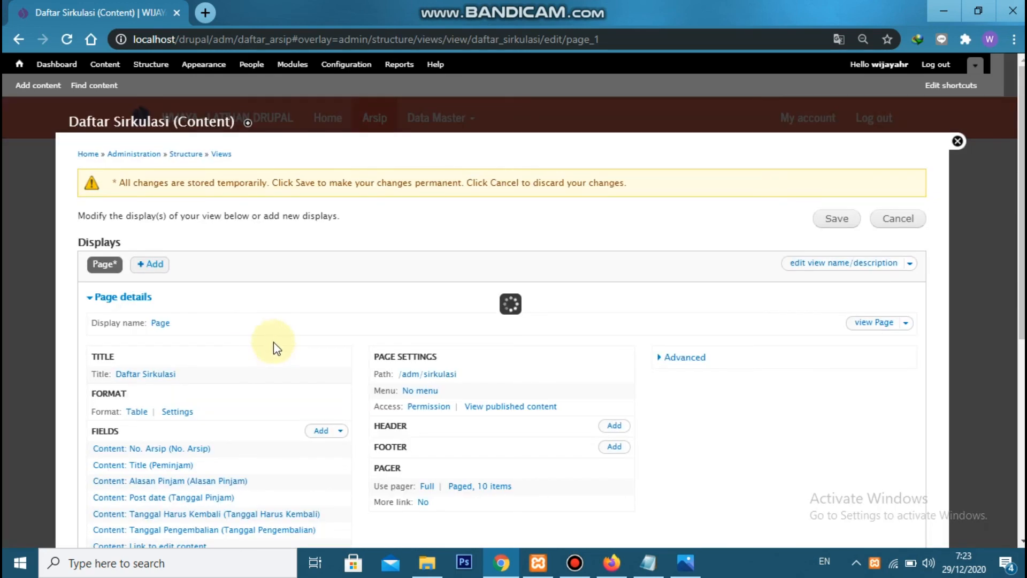
Restrict access to this Page display by role, allowing only the administrator and arsiparis roles
left_click(432, 409)
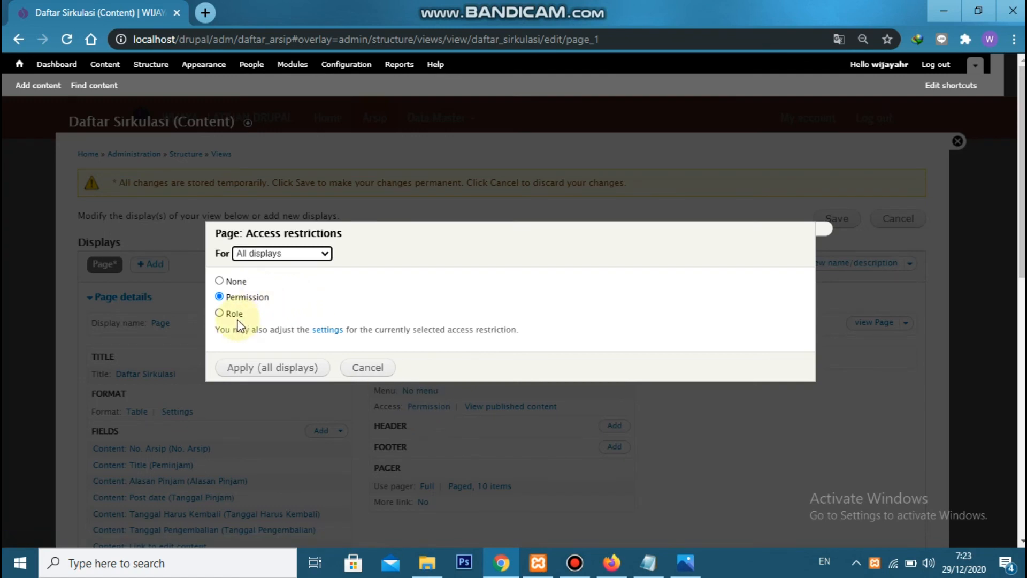
left_click(235, 314)
left_click(262, 367)
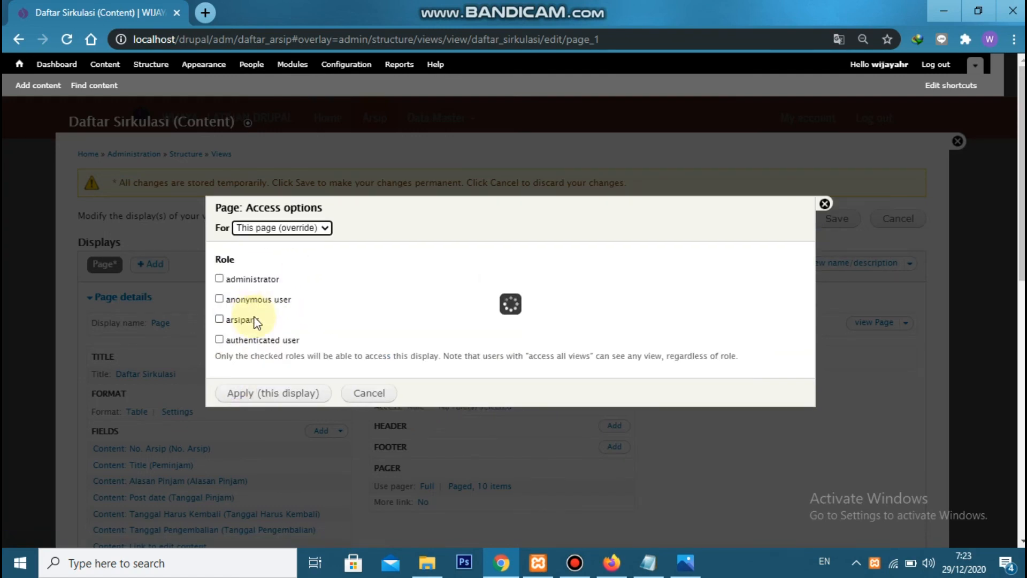
left_click(250, 279)
left_click(243, 321)
left_click(270, 392)
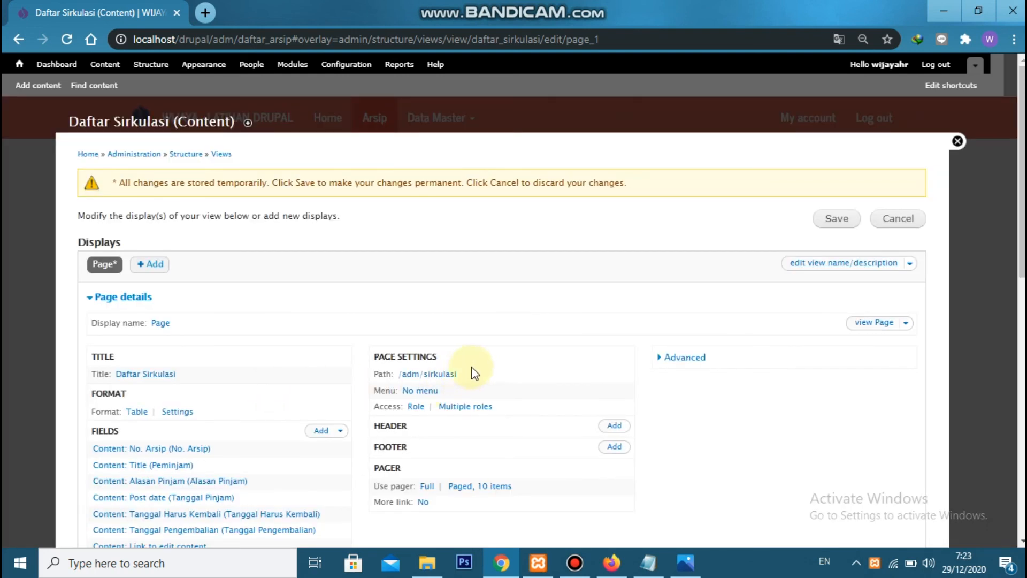
Add a Global: Text area to the header of the Daftar Sirkulasi view for all displays
scroll(470, 369, "down", 1)
left_click(615, 351)
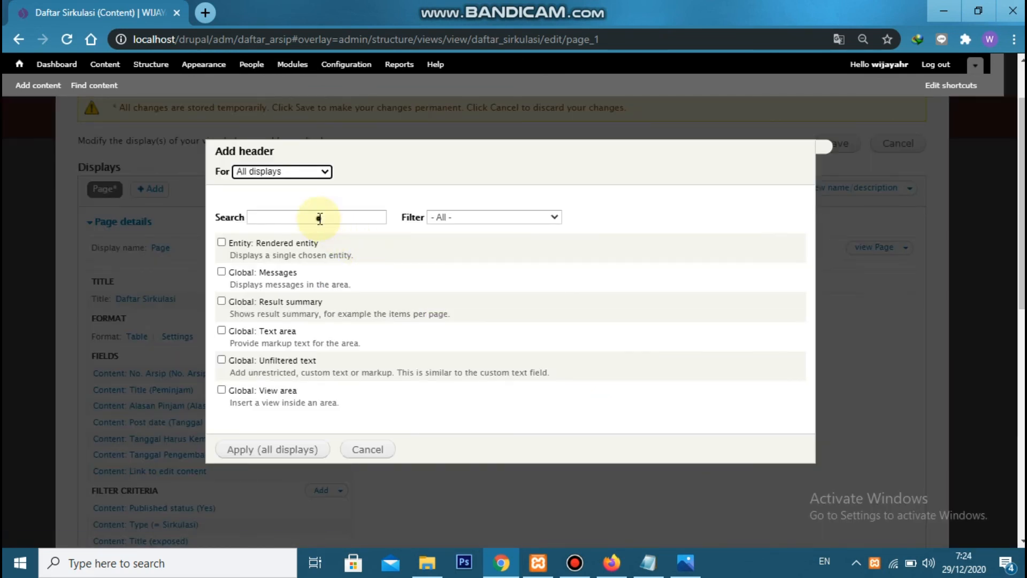
left_click(320, 218)
type("global")
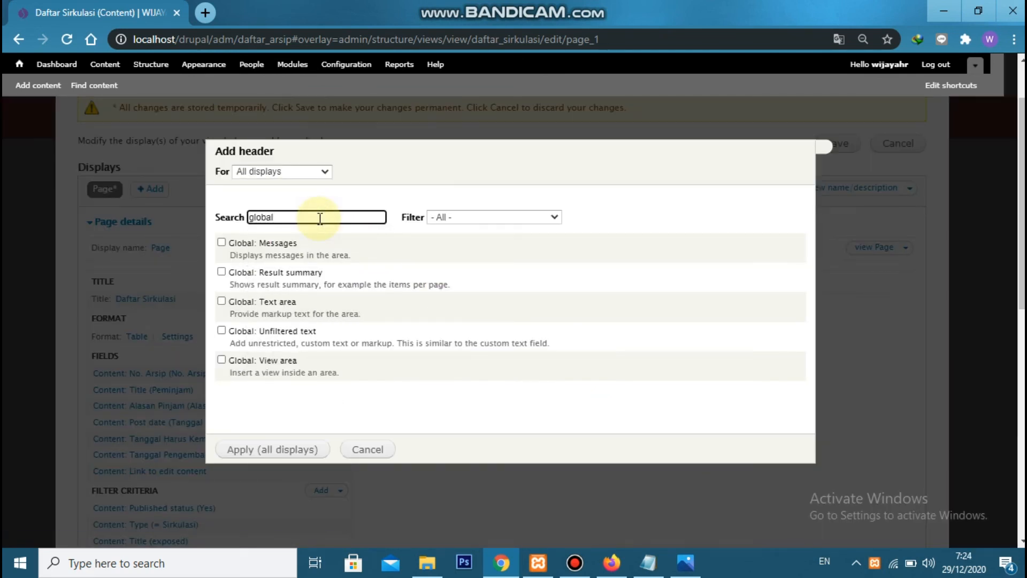
left_click(275, 301)
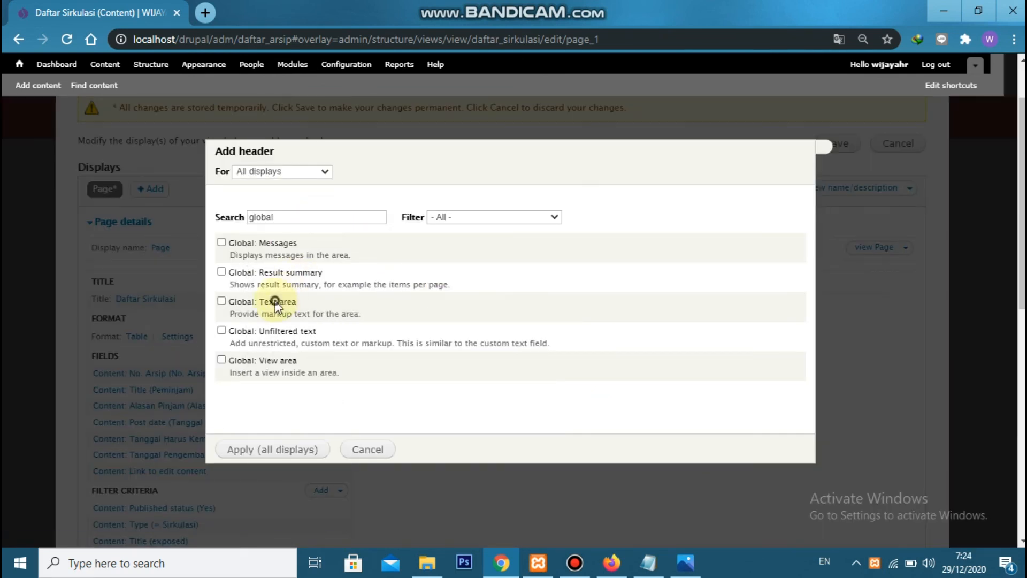
left_click(288, 454)
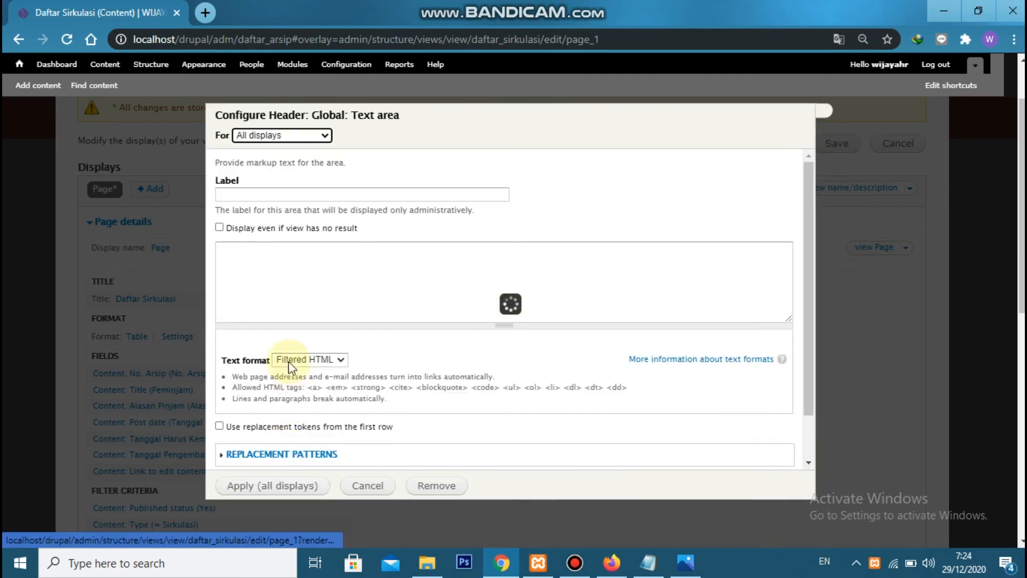
Set the header text area's format to Full HTML and enable replacement tokens from the first row
left_click(300, 282)
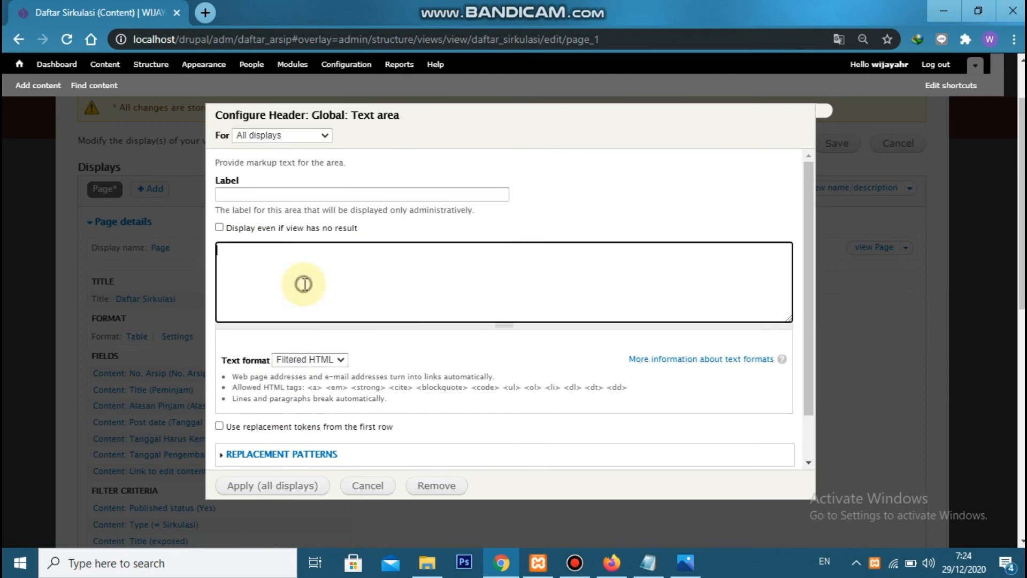
left_click(306, 360)
left_click(302, 384)
left_click(272, 416)
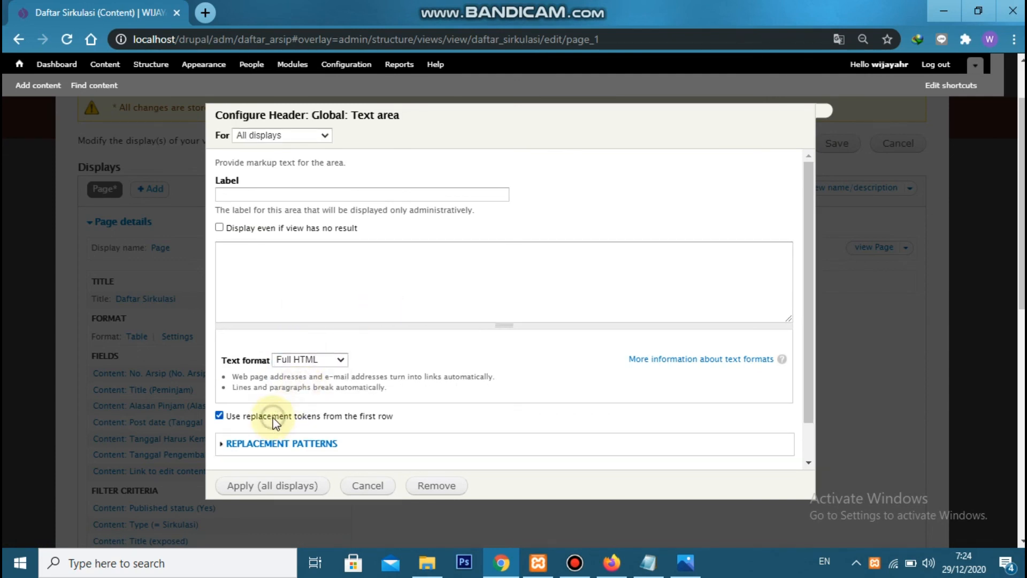
Paste the Notepad markup linking "Entri Sirkulasi Baru" to [base_url]/node/add/sirkulasi into the header text area, apply it and save the view
left_click(650, 563)
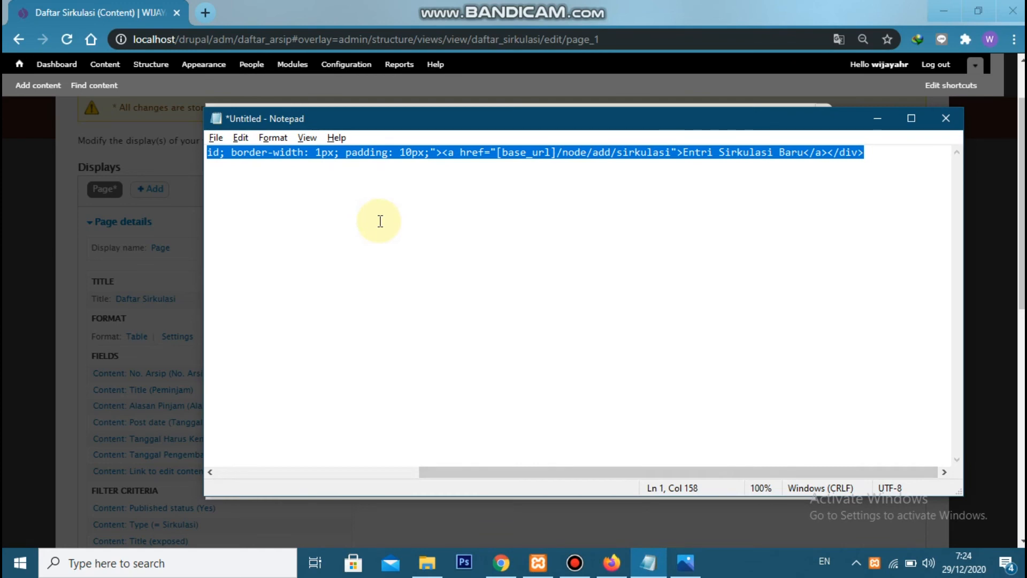
key("alt+Tab")
left_click(350, 273)
type("<div style=\"text-align: right; border-style: solid; border-width: 1px; padding: 10px;\"><a href=\"[base_url]/node/add/sirkulasi\">Entri Sirkulasi Baru</a></div>")
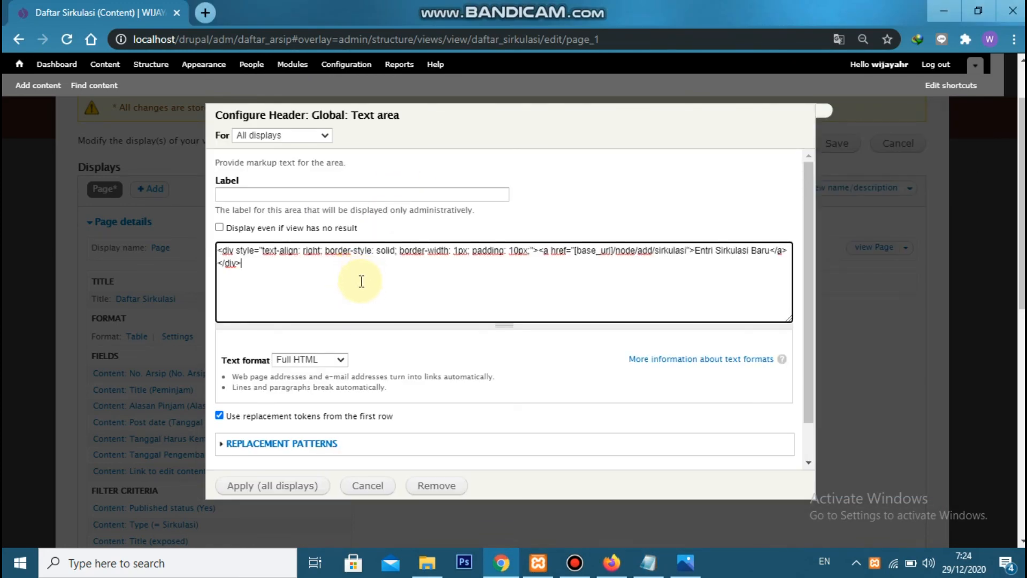
scroll(347, 288, "down", 1)
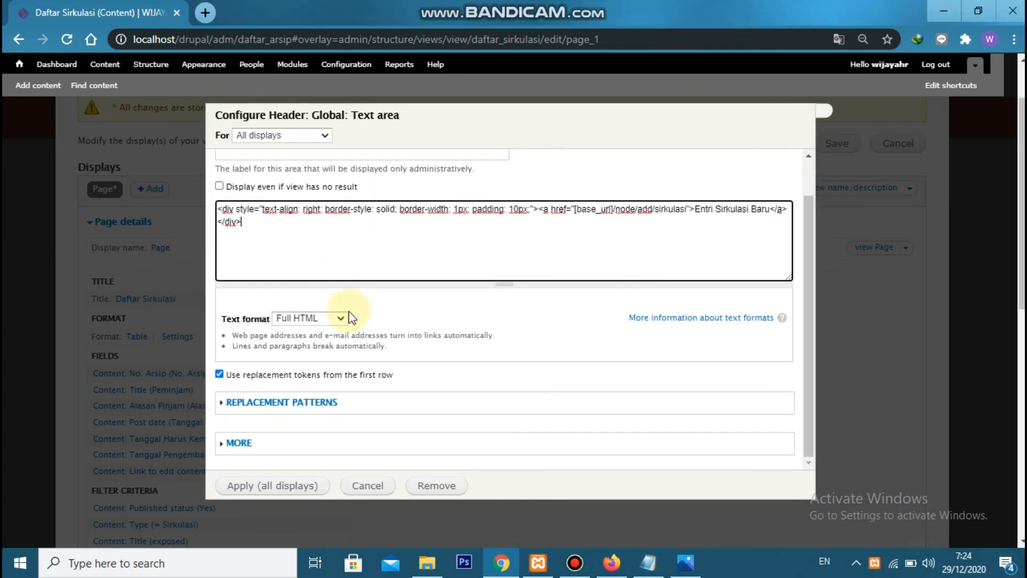
left_click(274, 486)
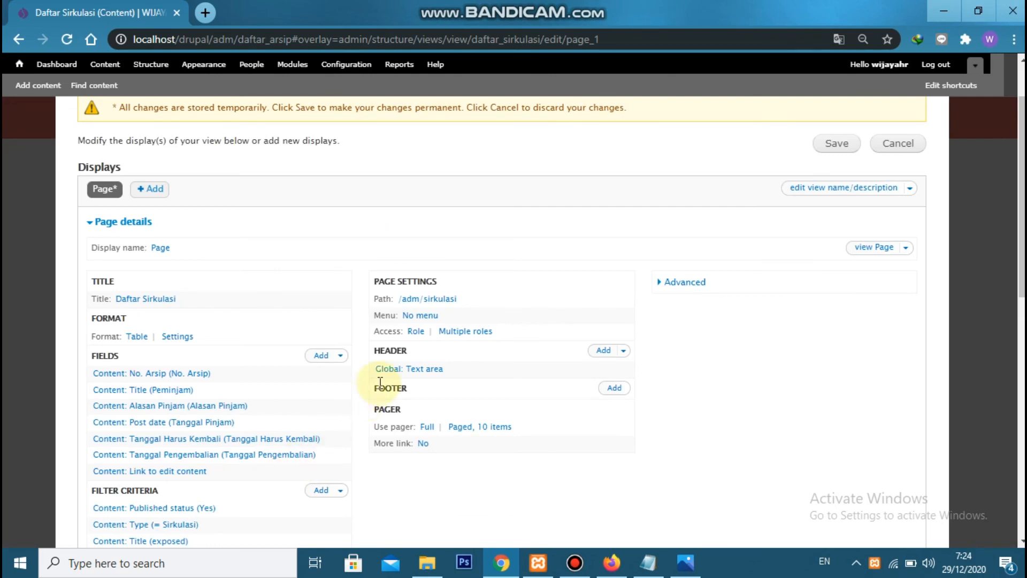
left_click(836, 145)
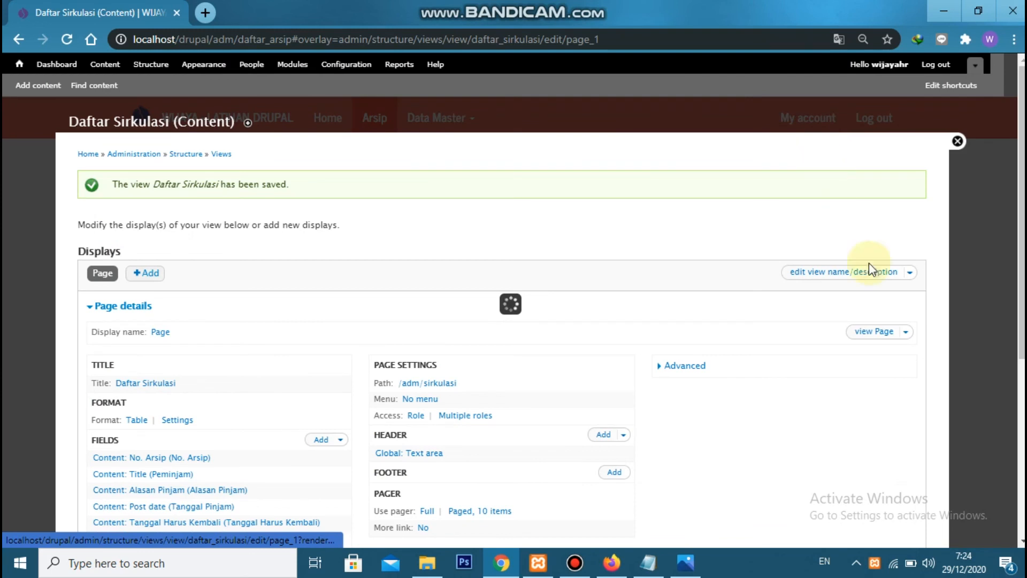
Switch to Firefox and open localhost/drupal/adm/sirkulasi to view the saved page
left_click(904, 333)
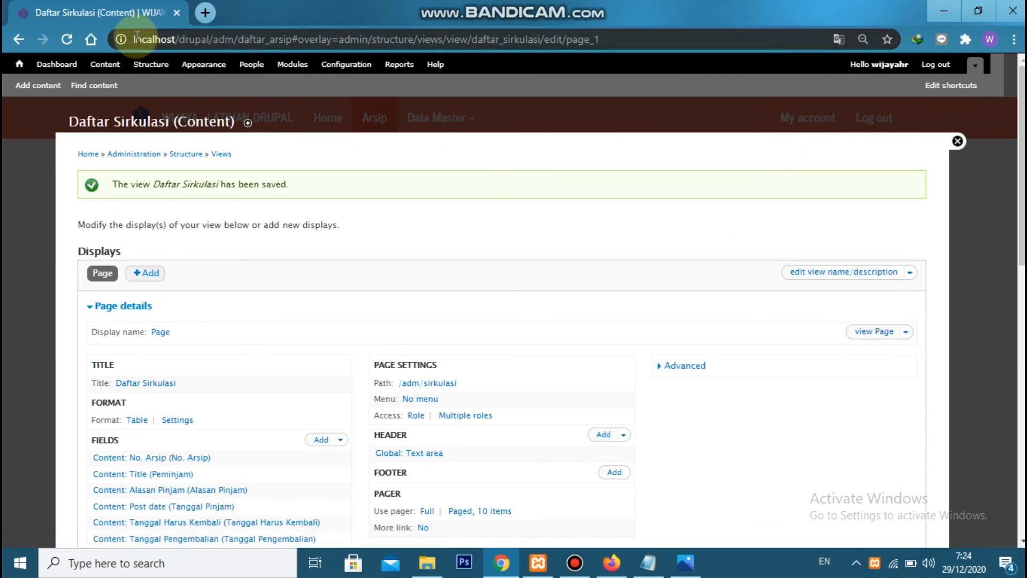
left_click_drag(133, 36, 235, 36)
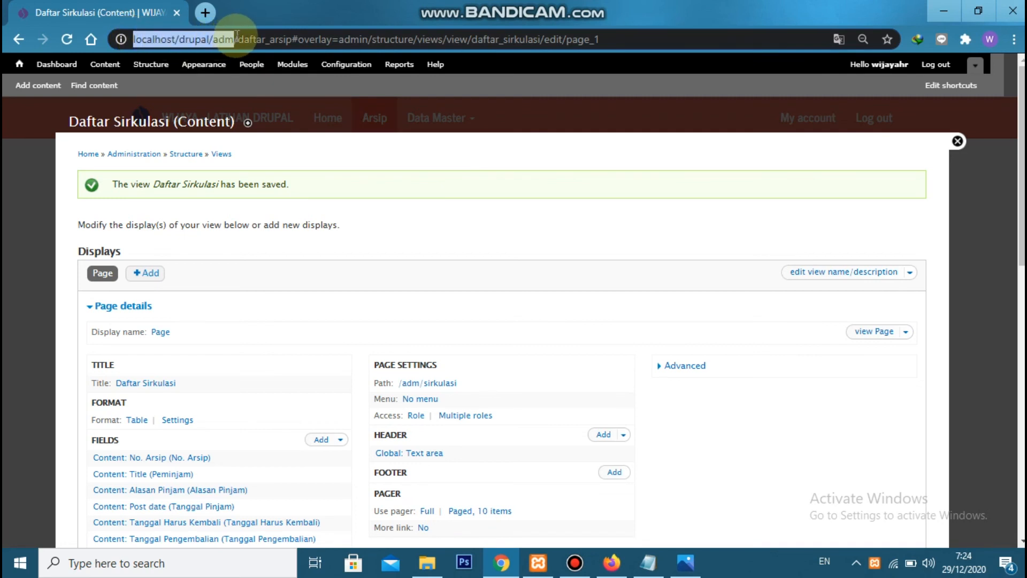
key("alt+Tab")
key("alt+Tab")
key("alt+Tab")
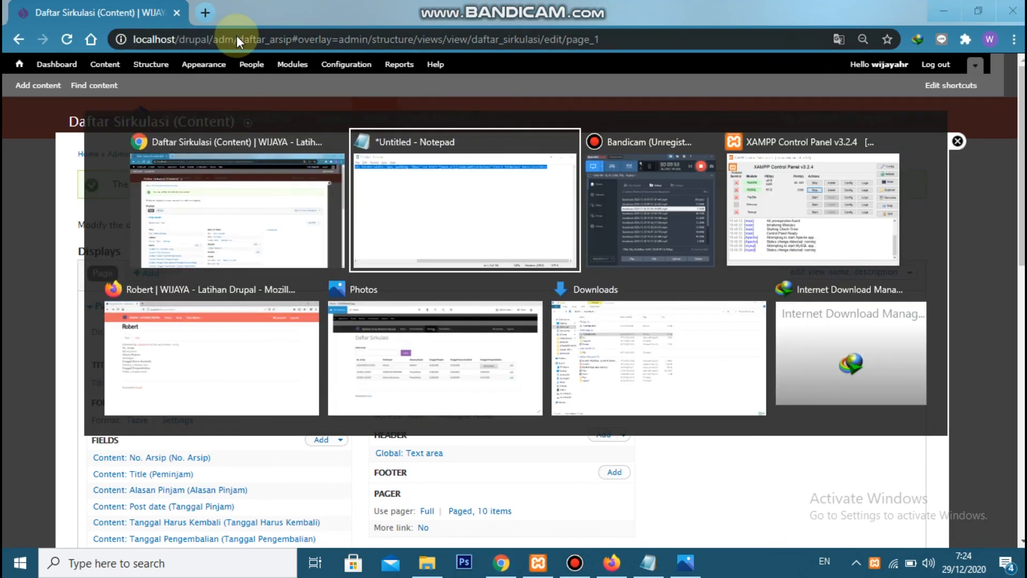
key("alt+Tab")
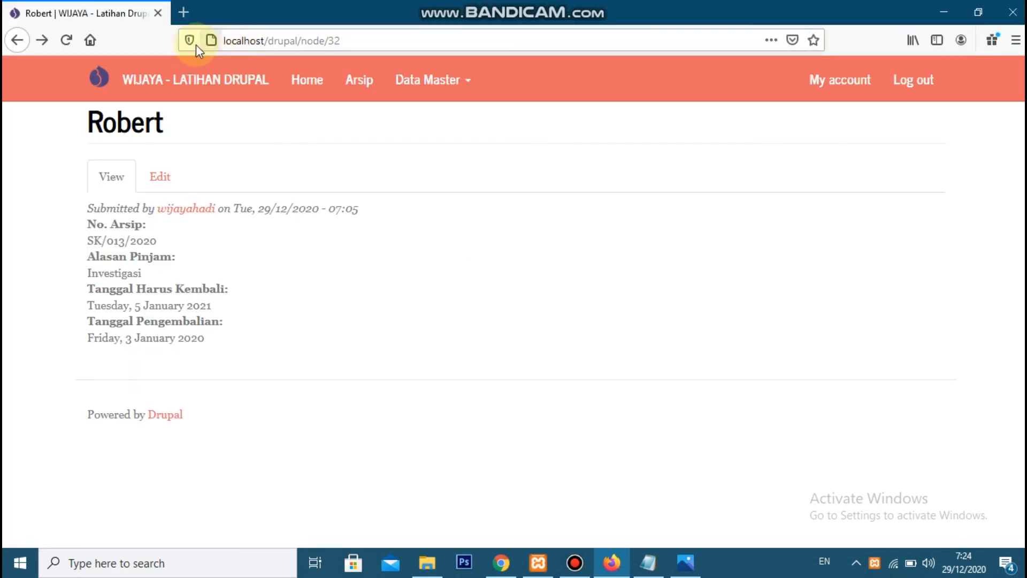
left_click(303, 41)
left_click(444, 42)
type("kulasi")
key("Return")
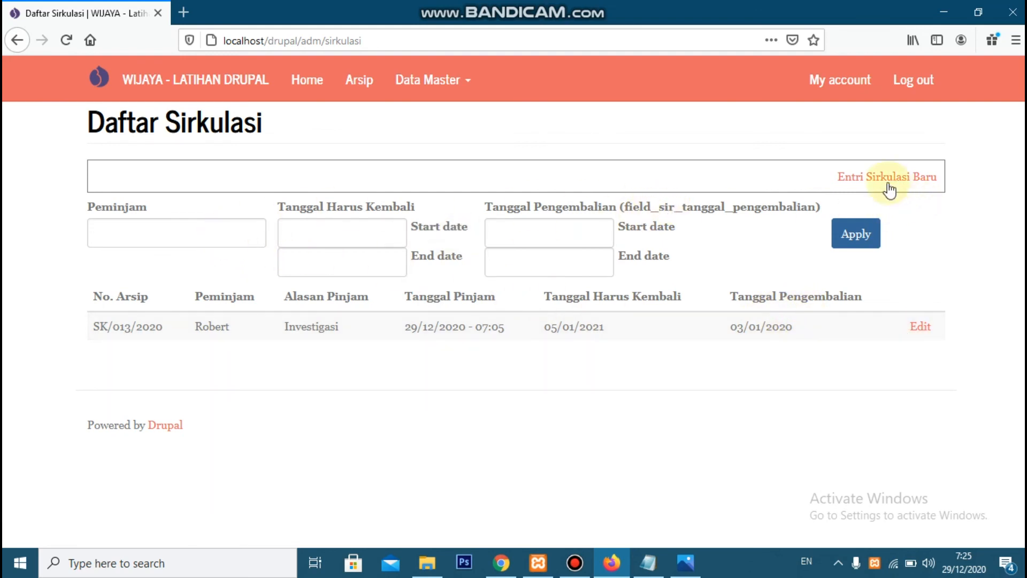
Check the exposed Peminjam filter and the date picker of the Tanggal Harus Kembali filter
left_click(146, 234)
left_click(318, 244)
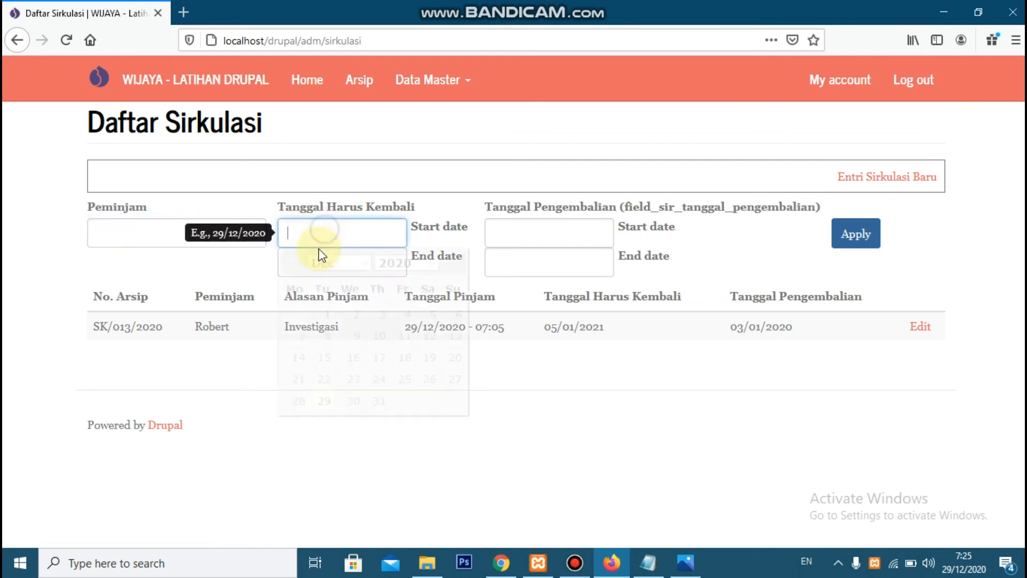
left_click(69, 345)
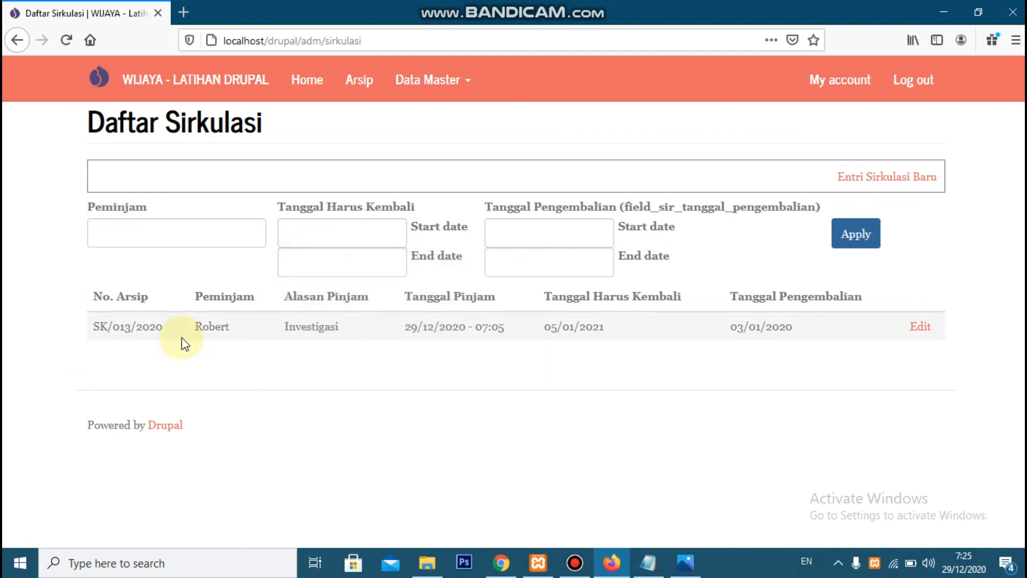
Switch back to the view editor in Chrome and add the Global: Base url field for all displays
key("alt+Tab")
key("alt+Tab")
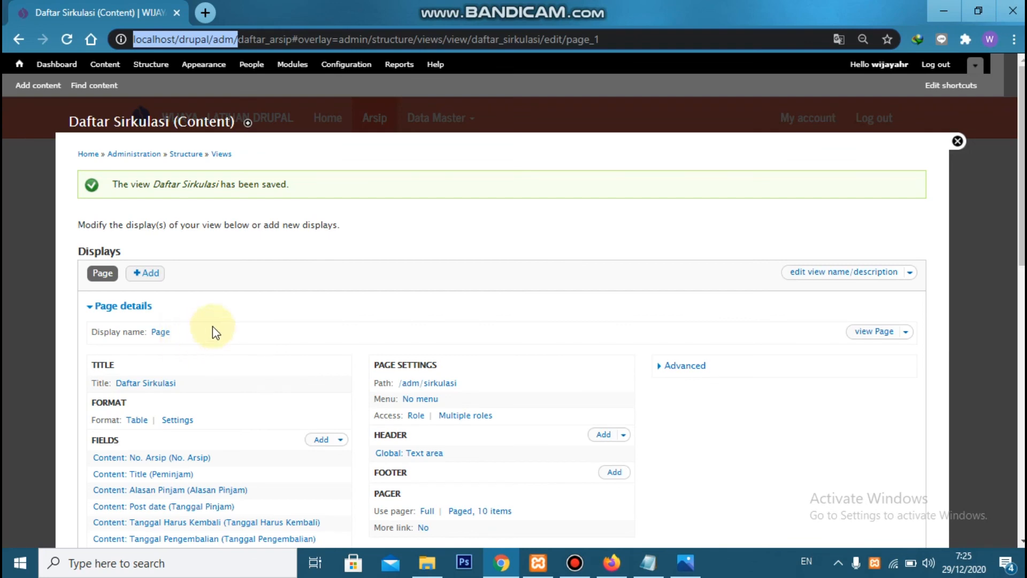
scroll(224, 313, "down", 4)
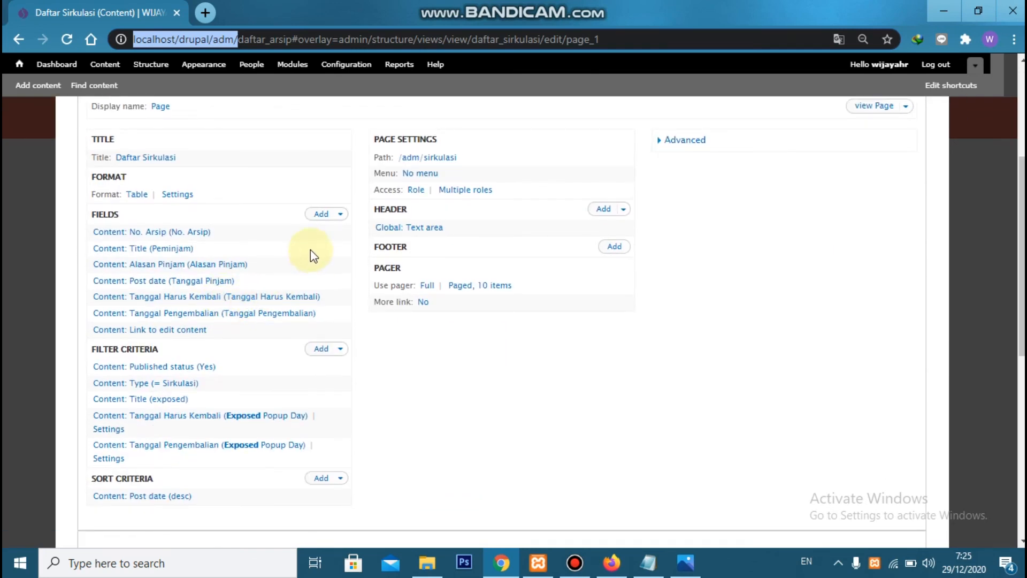
left_click(324, 217)
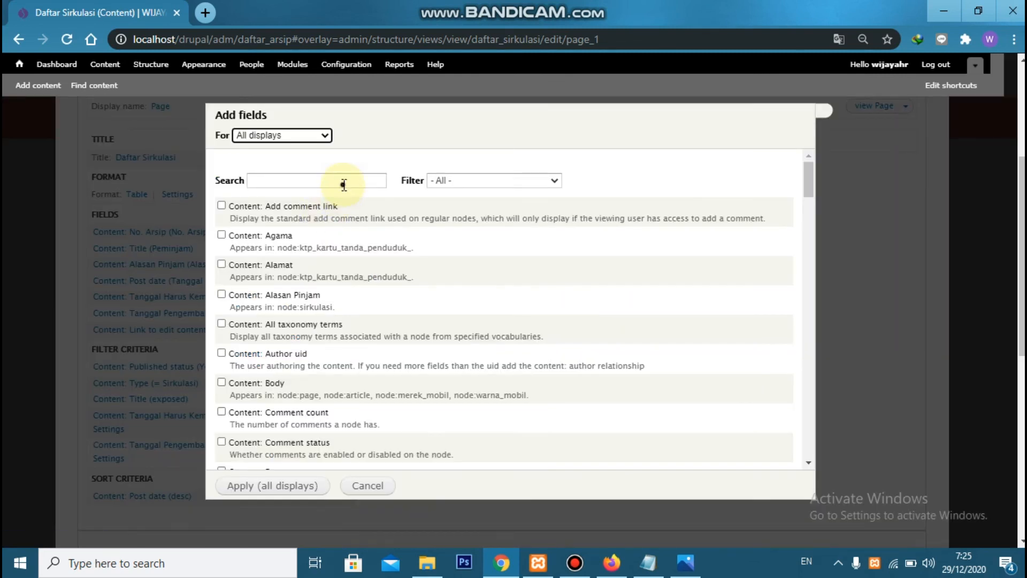
left_click(340, 183)
type("ba")
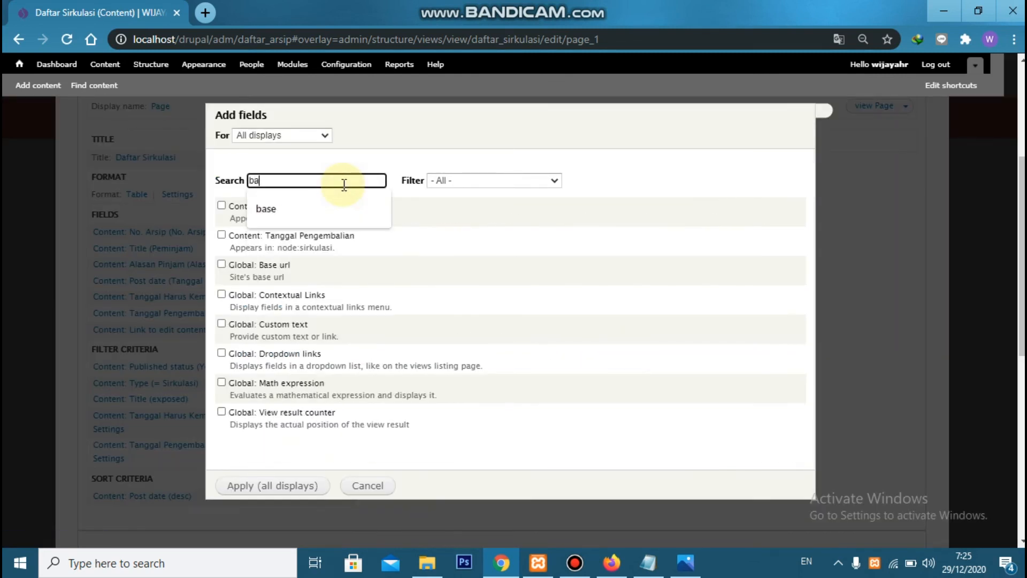
type("se")
left_click(286, 209)
left_click(284, 492)
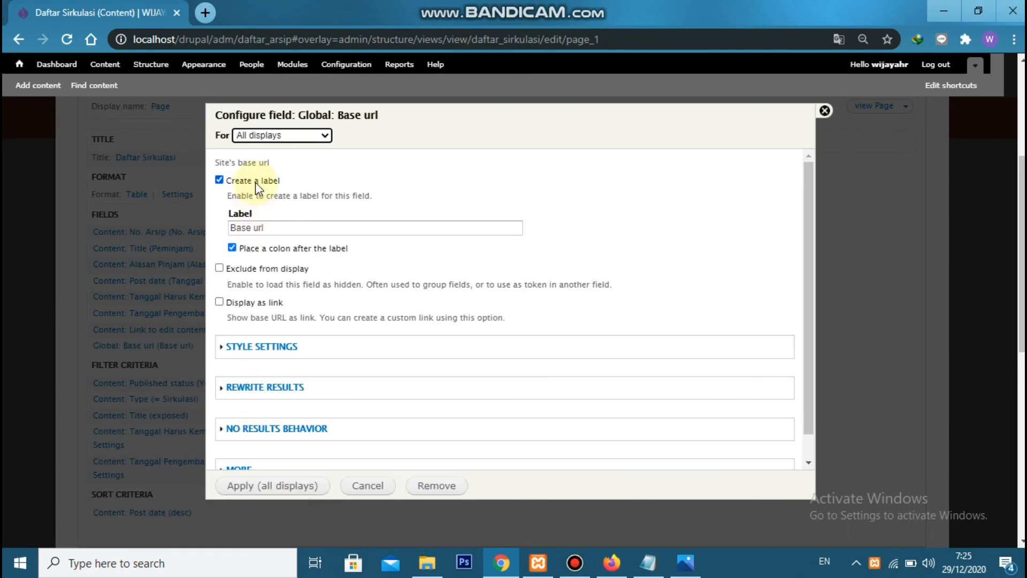
Configure the Base url field without a label and excluded from display, and save the Daftar Sirkulasi view
left_click(255, 182)
left_click(249, 214)
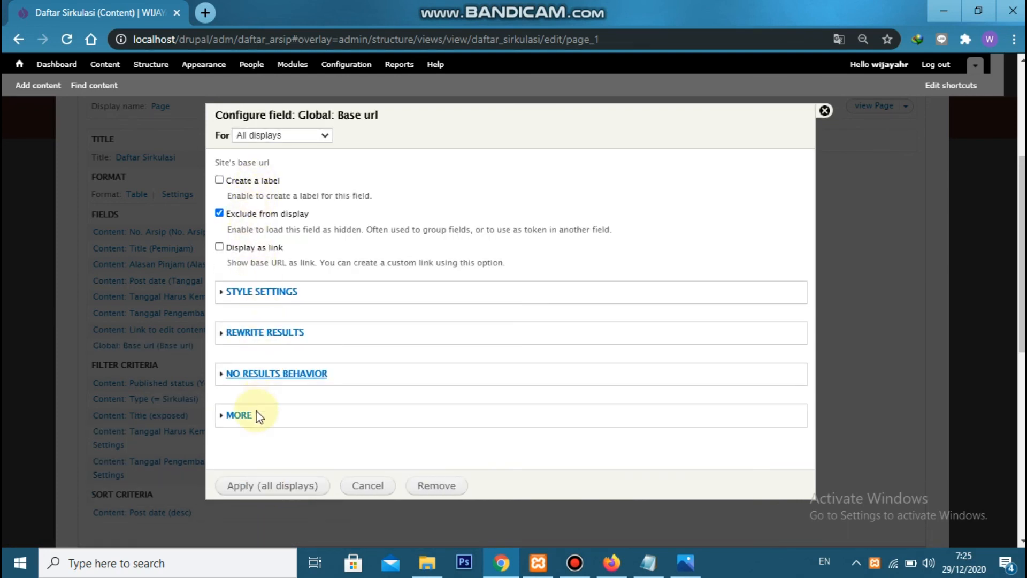
left_click(242, 487)
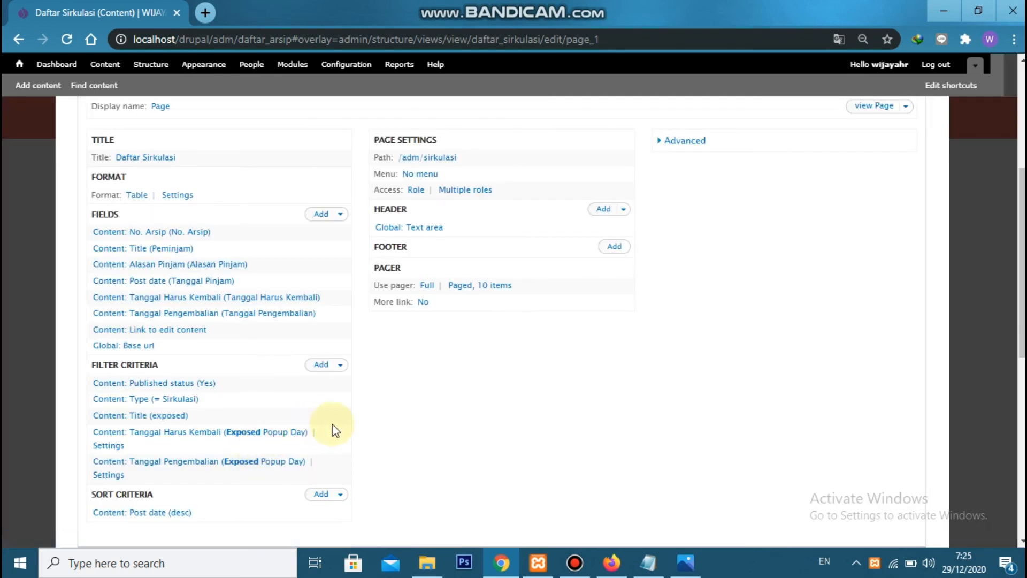
scroll(676, 447, "up", 5)
left_click(837, 229)
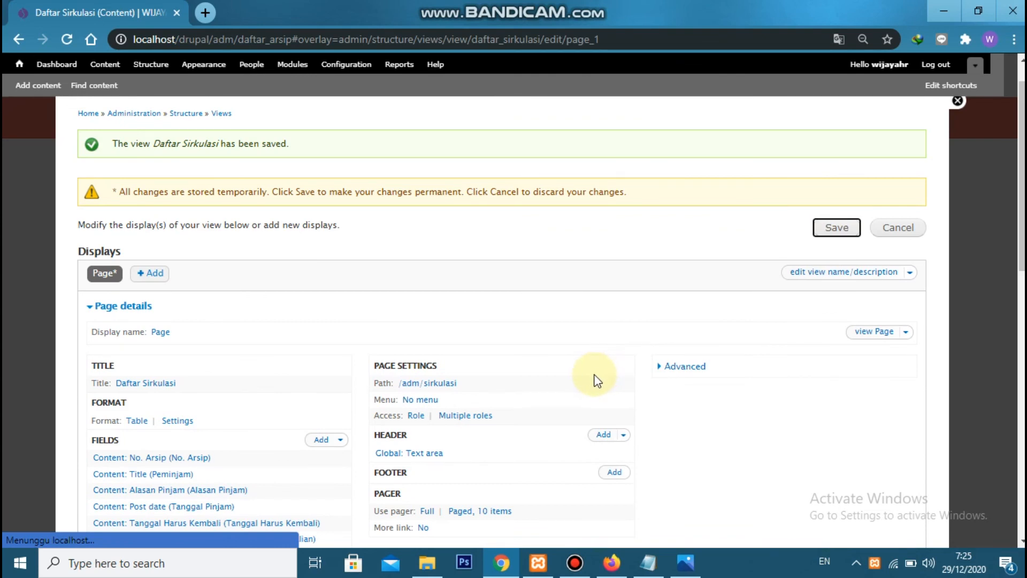
Switch to Firefox, reload the Daftar Sirkulasi page and examine its title
key("alt+Tab")
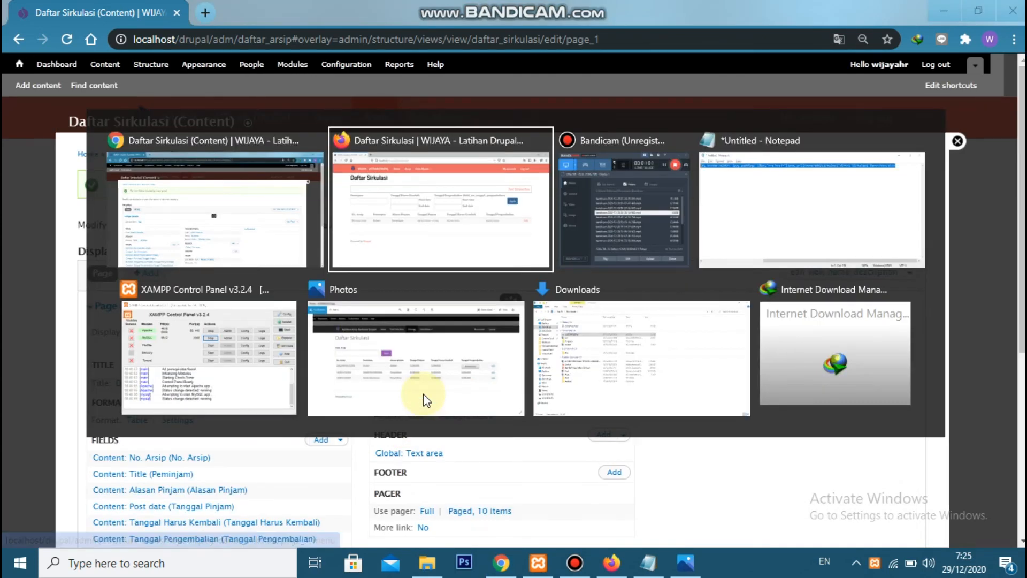
left_click(73, 35)
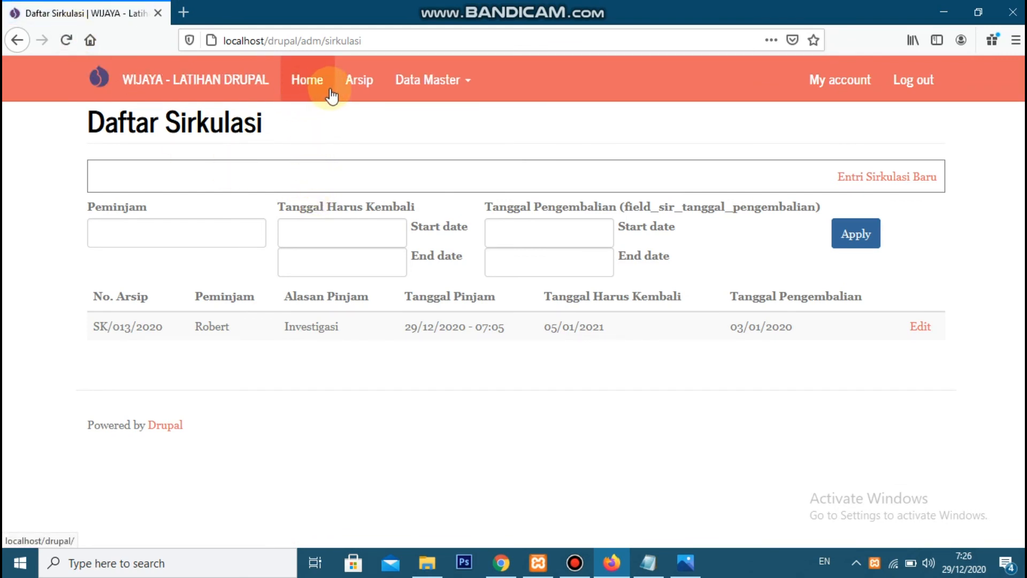
left_click_drag(87, 123, 264, 120)
left_click(269, 121)
Check the site's main navigation by visiting Arsip, the Data Master submenu and Home
left_click(379, 91)
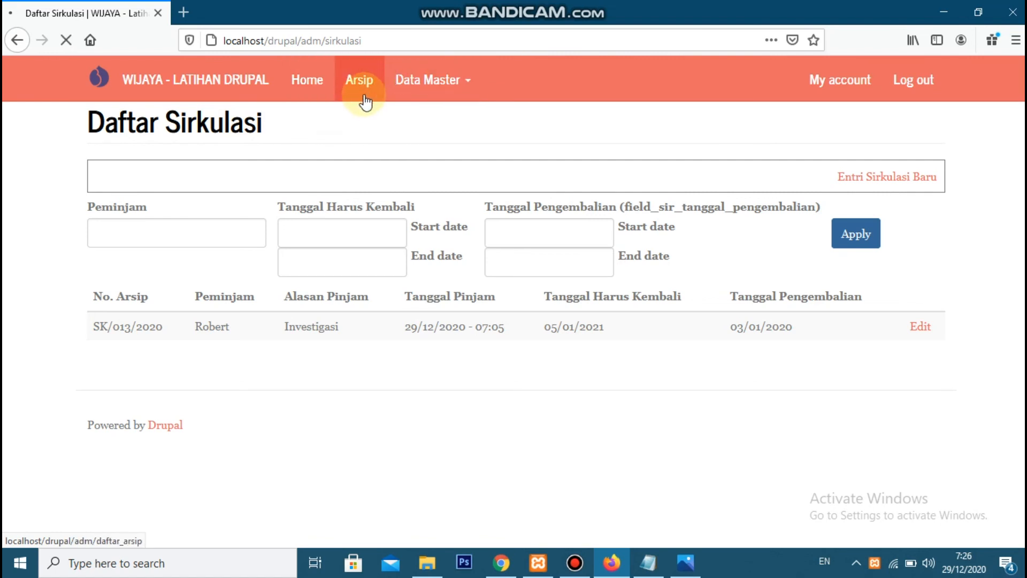
left_click(449, 80)
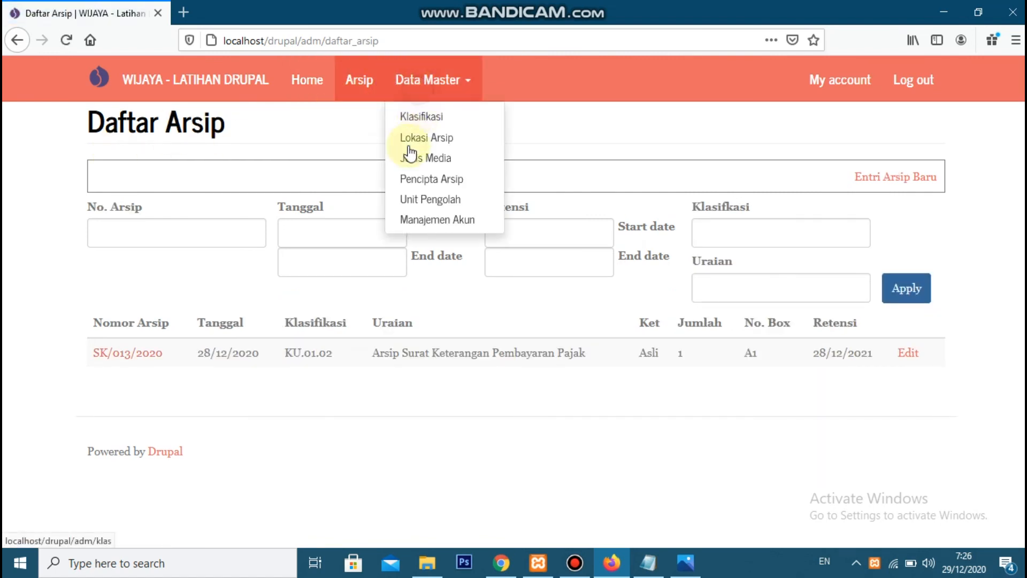
left_click(542, 125)
left_click(315, 90)
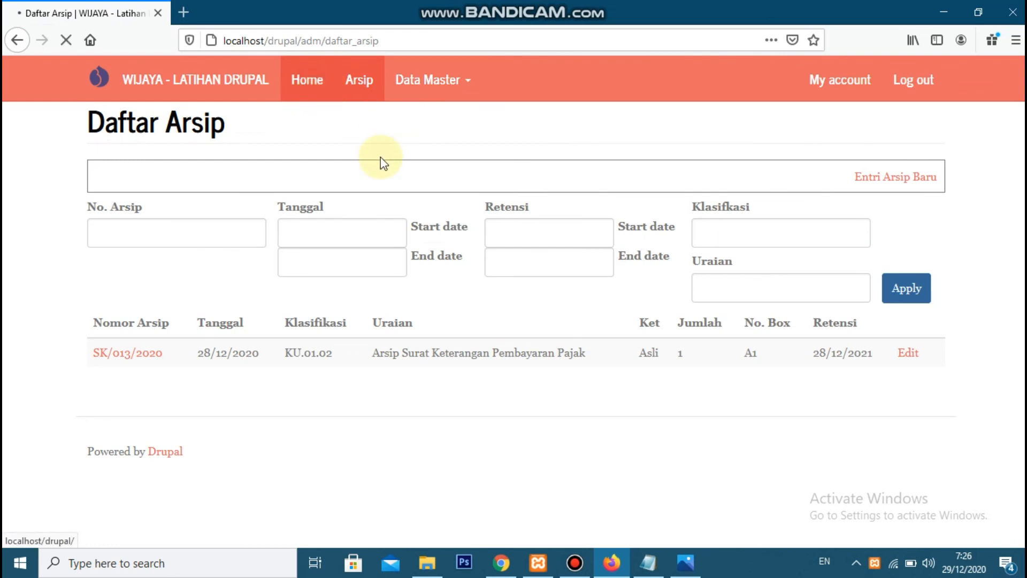
Switch to Chrome and open the form for adding a new link to the site's Main menu
key("alt+Tab")
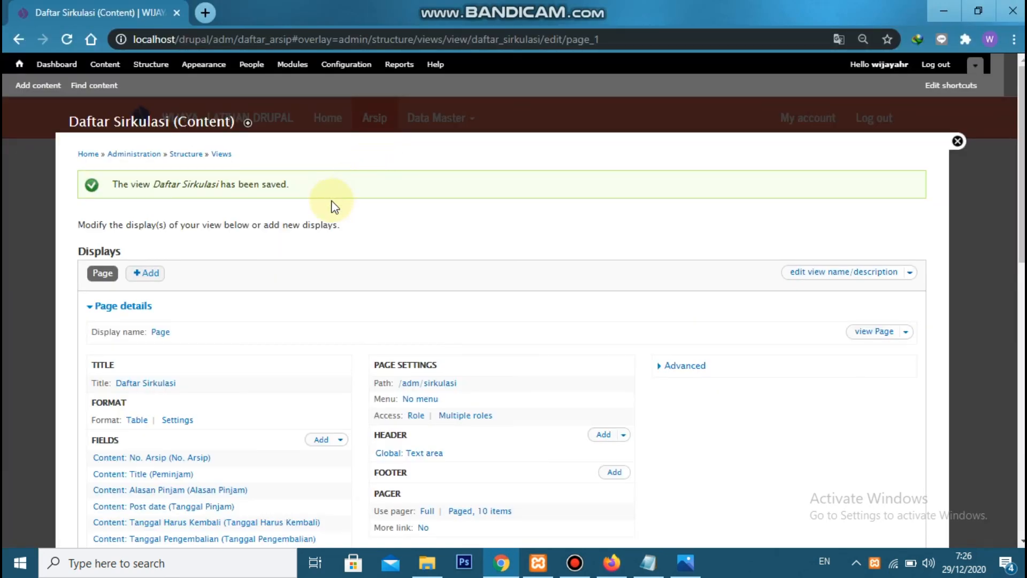
left_click(156, 68)
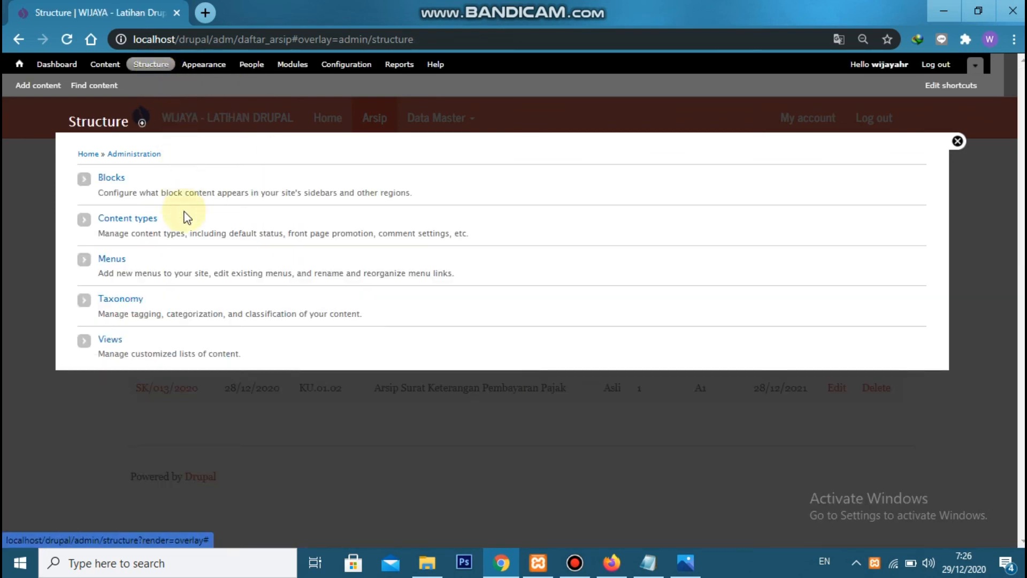
left_click(118, 260)
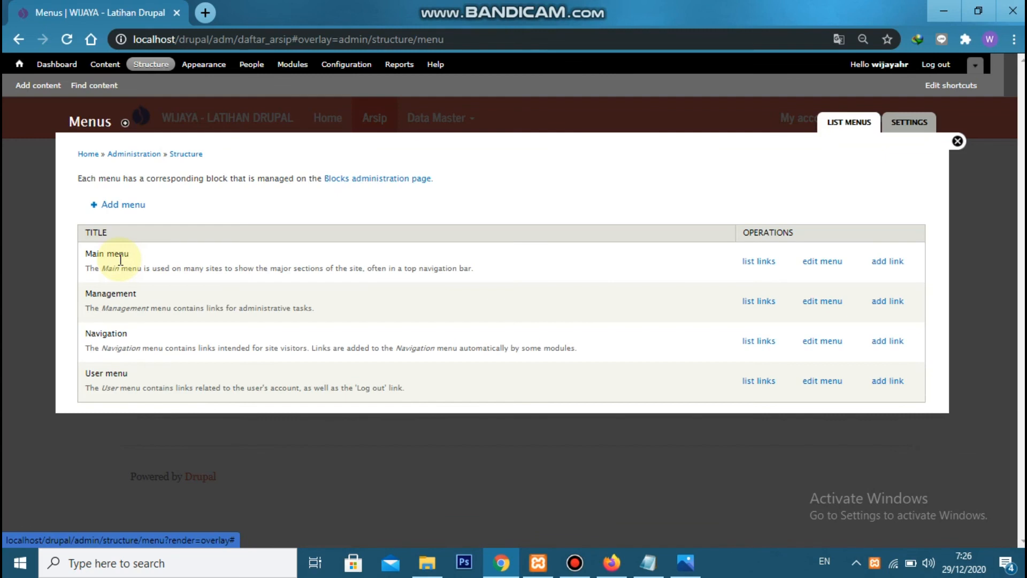
left_click(748, 260)
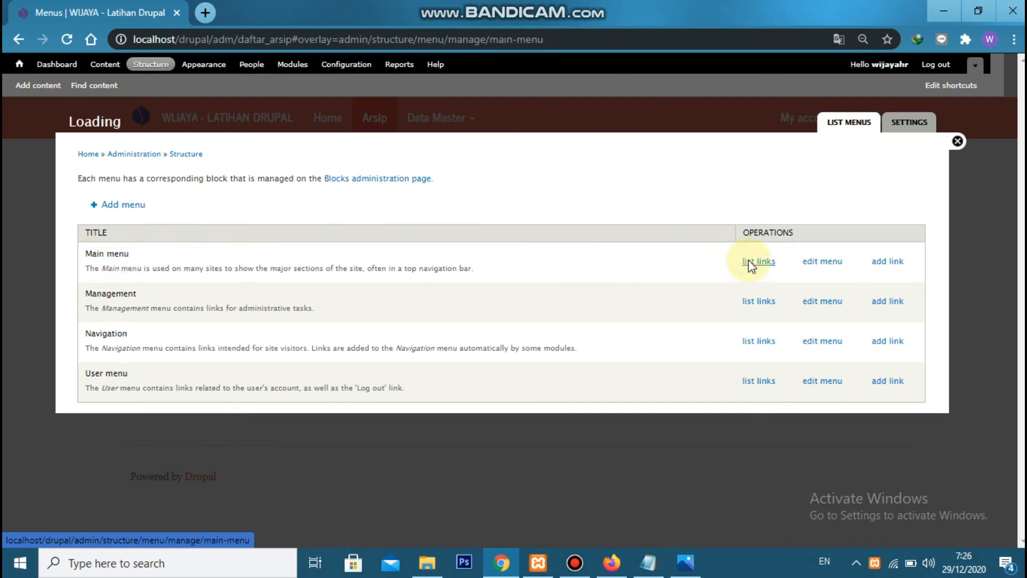
left_click(124, 183)
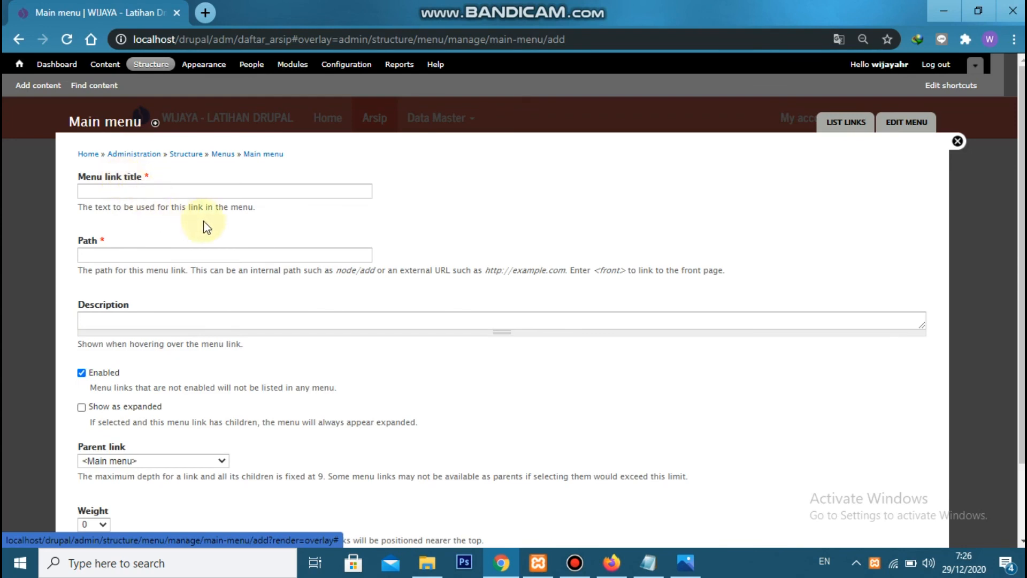
Create the menu link Sirkulasi with the path adm/sirkulasi, shown as expanded, and save it
left_click(213, 197)
type("Sirkulasi")
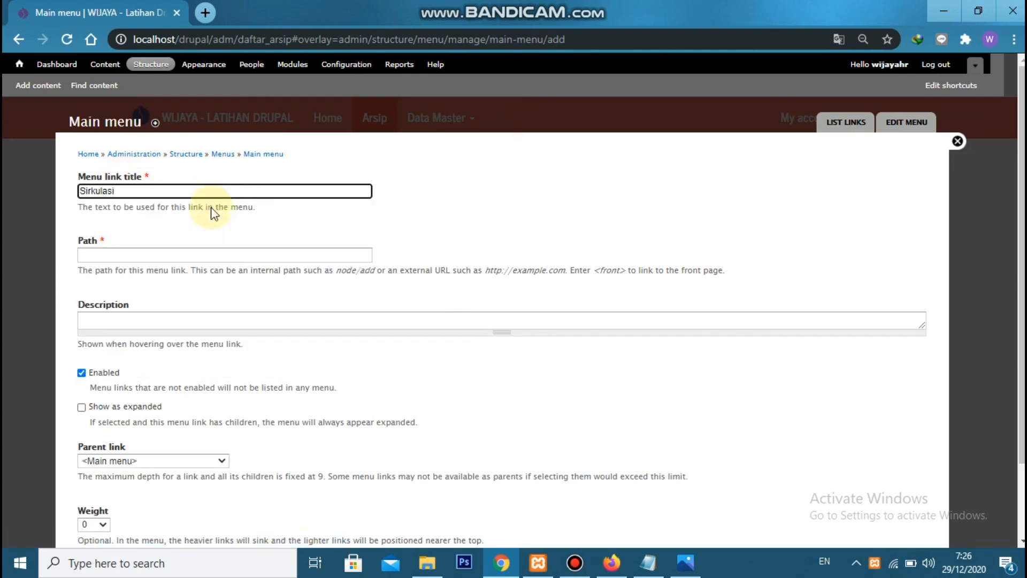
left_click(188, 256)
type("adm")
type("/sirkulasi")
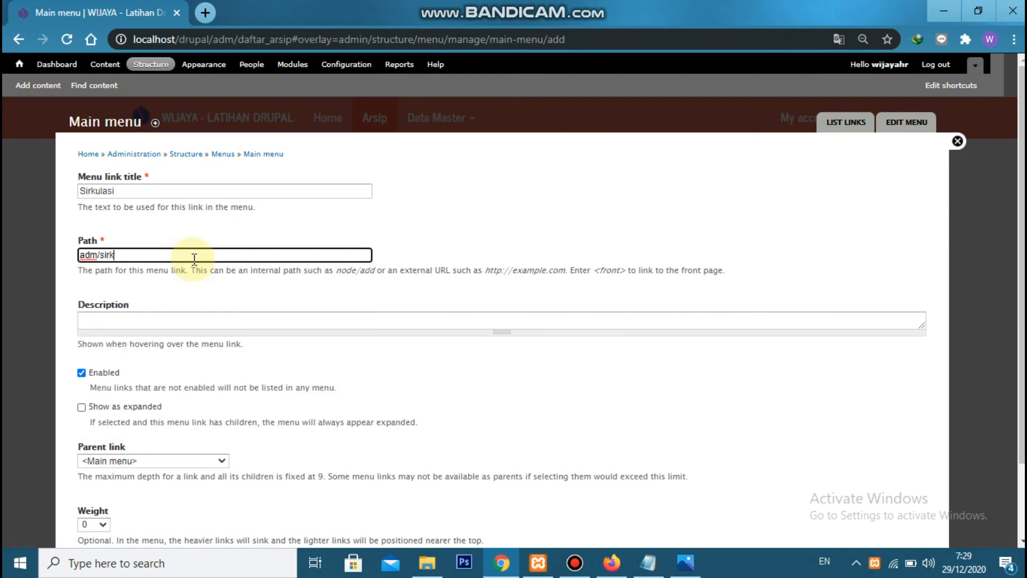
scroll(200, 316, "down", 2)
left_click(155, 330)
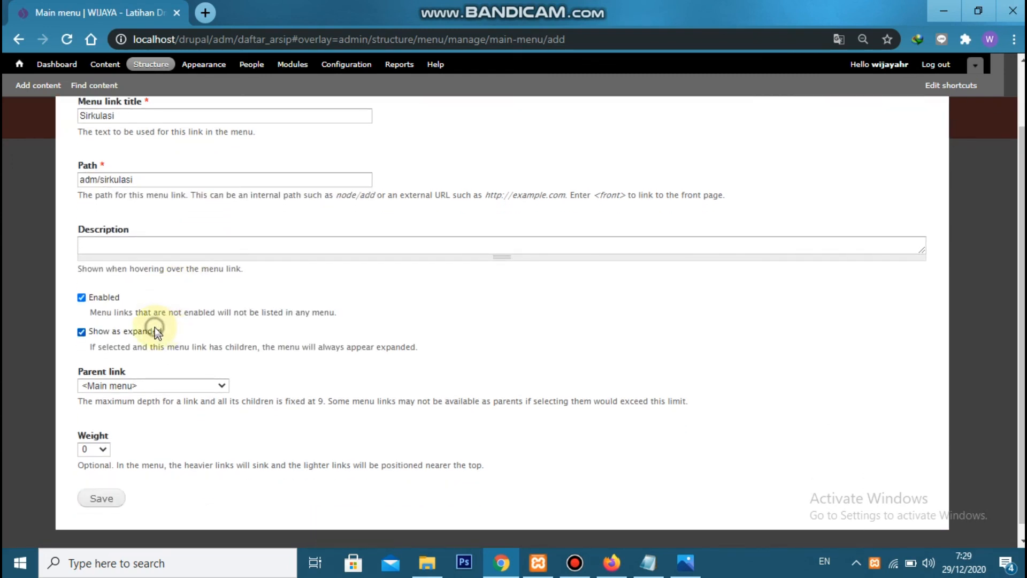
left_click(98, 499)
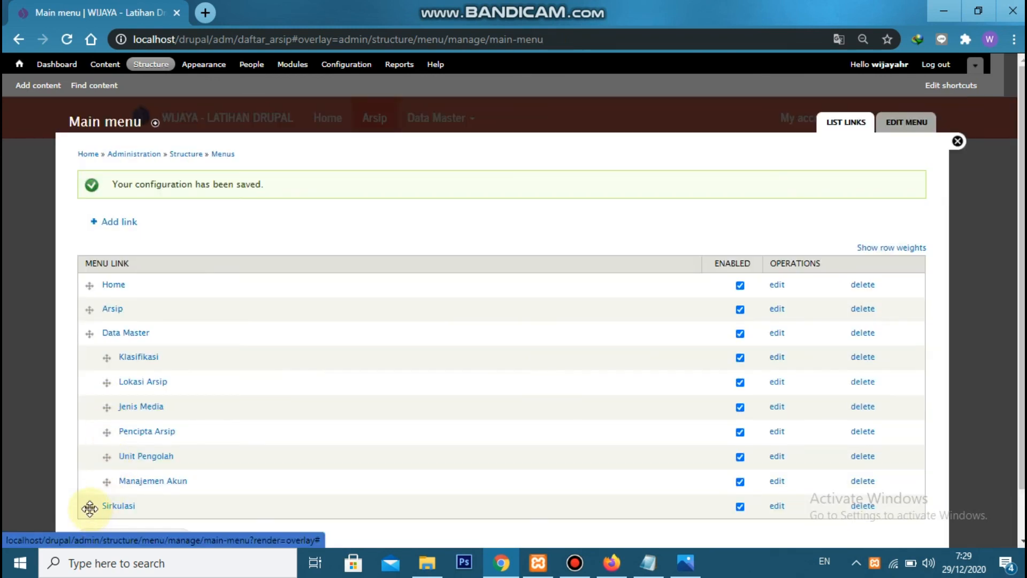
Move the Sirkulasi link between Arsip and Data Master in the Main menu and save the configuration
left_click_drag(88, 509, 86, 332)
scroll(166, 406, "down", 2)
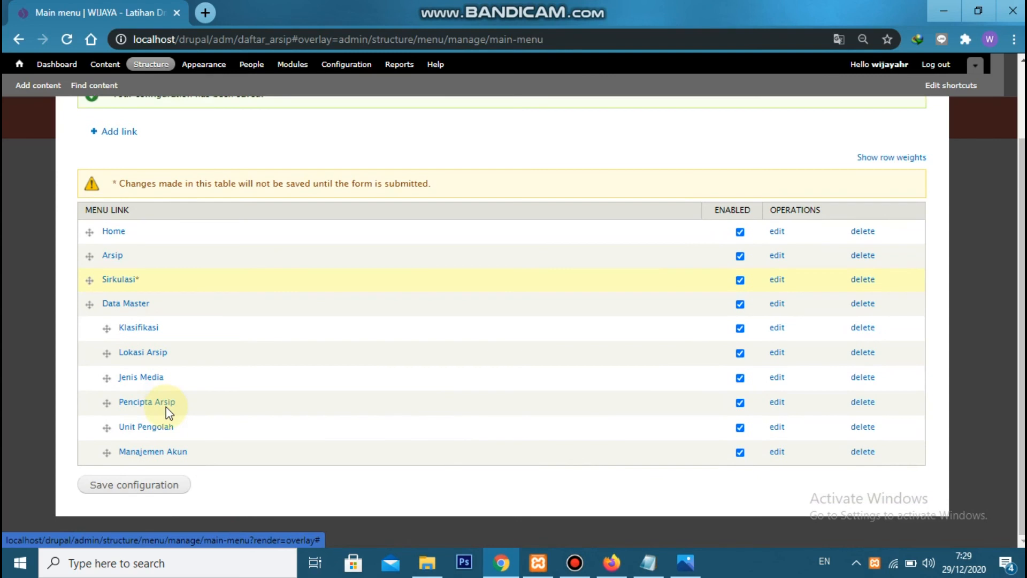
left_click(112, 486)
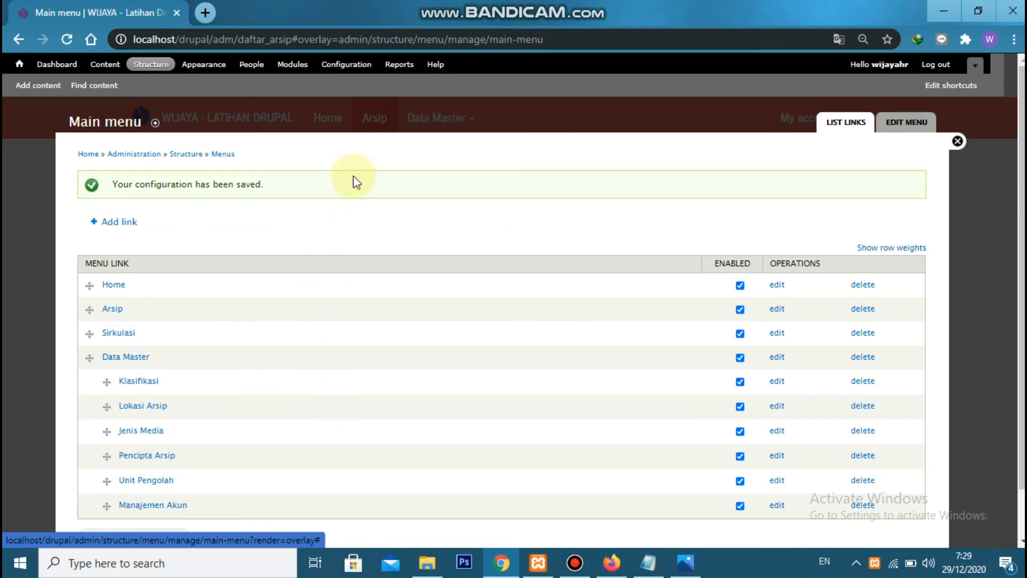
Start a new reaction rule in Rules, reusing the name "Forward to arsip/% when data arsip content is viewed" as its starting text
left_click(332, 65)
scroll(556, 342, "down", 10)
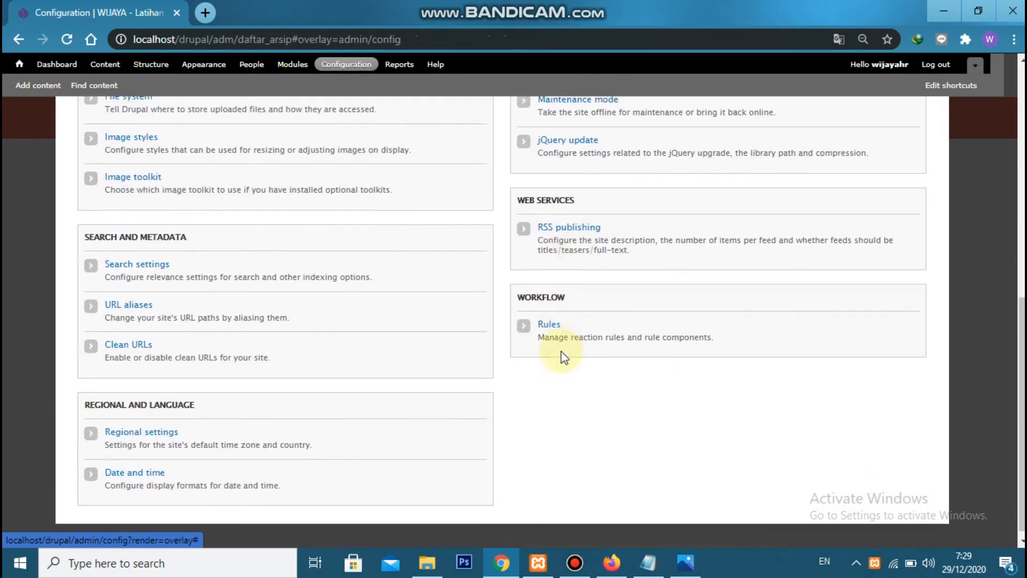
left_click(546, 315)
left_click(115, 183)
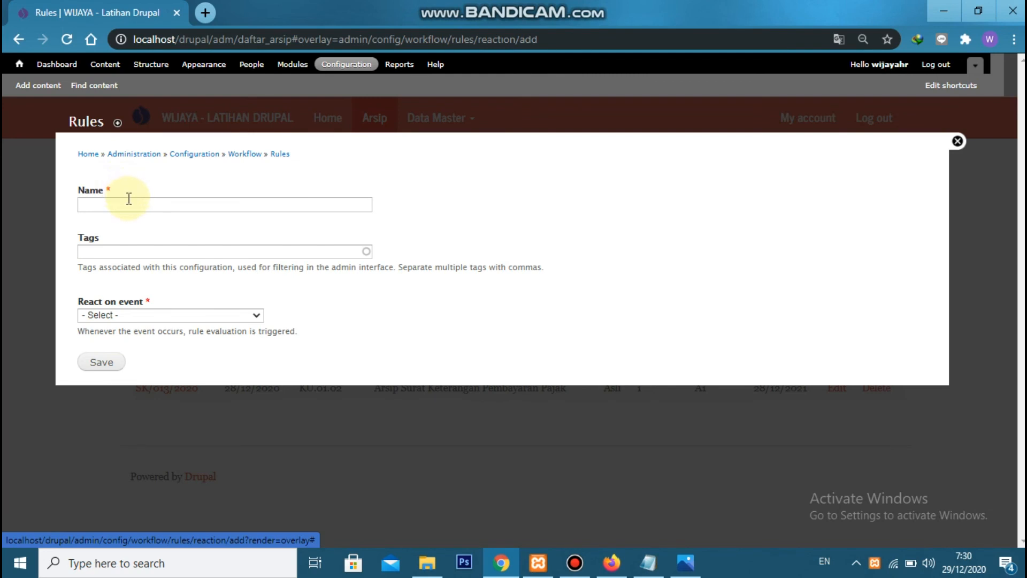
left_click(129, 199)
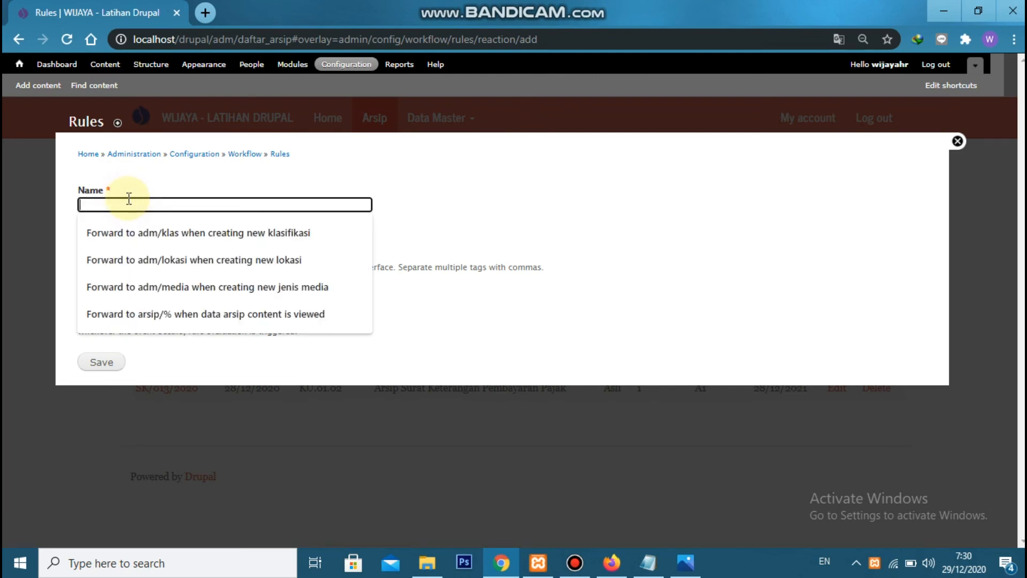
type("For")
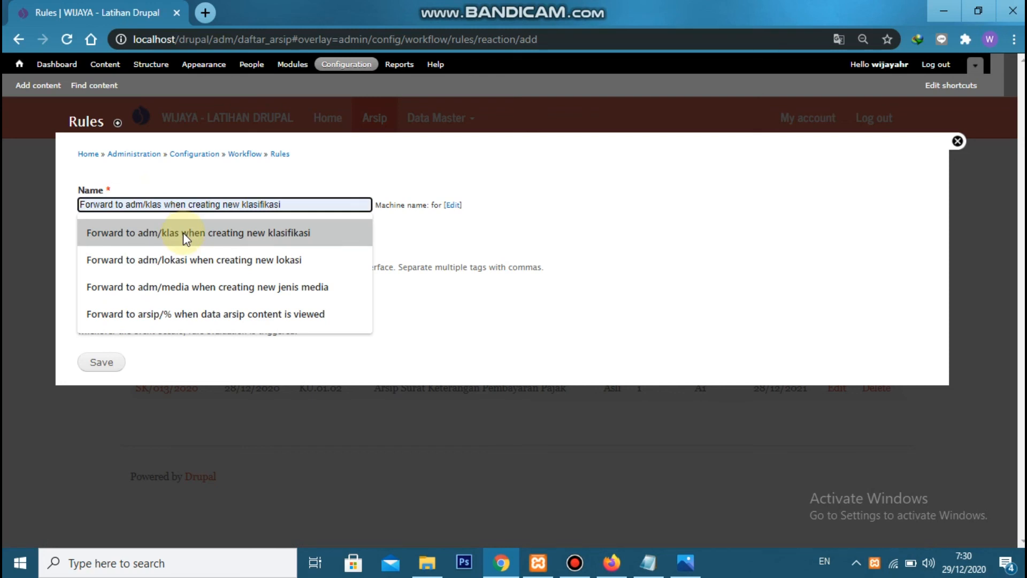
left_click(203, 314)
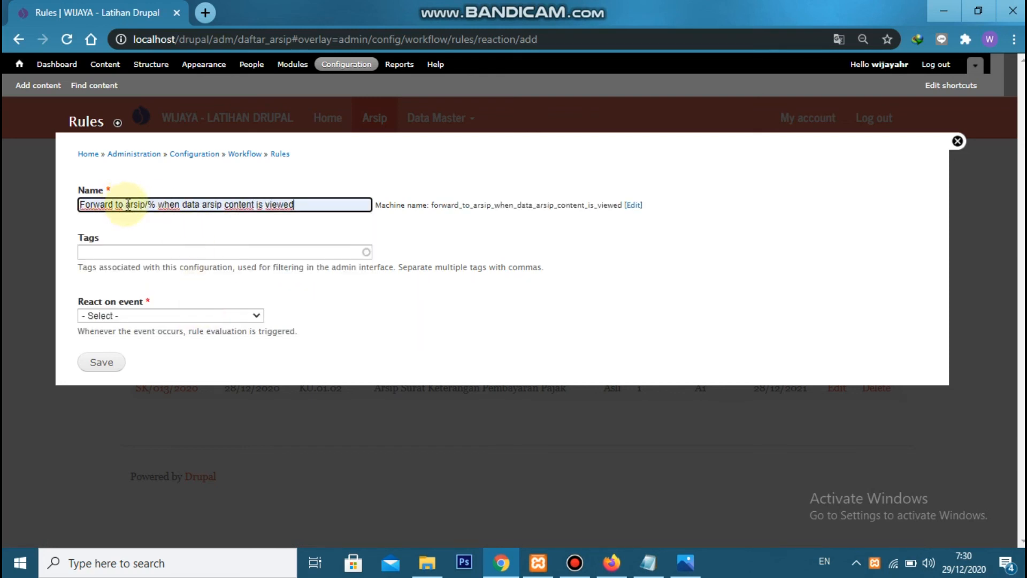
Change the rule's name to "Forward to adm/sirkulasi when content sirkulasi is viewed"
type("adm")
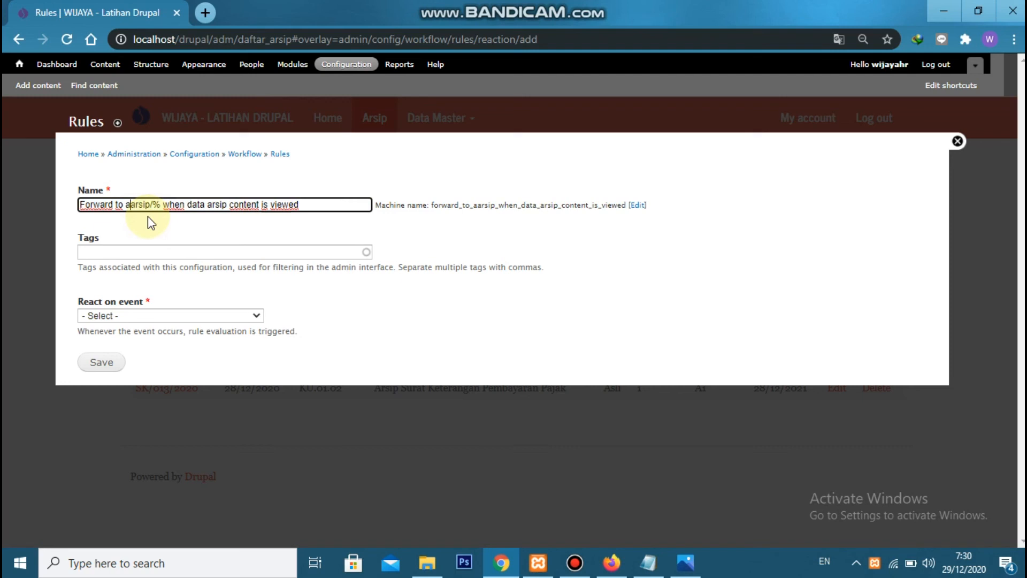
type("/sirkulasi")
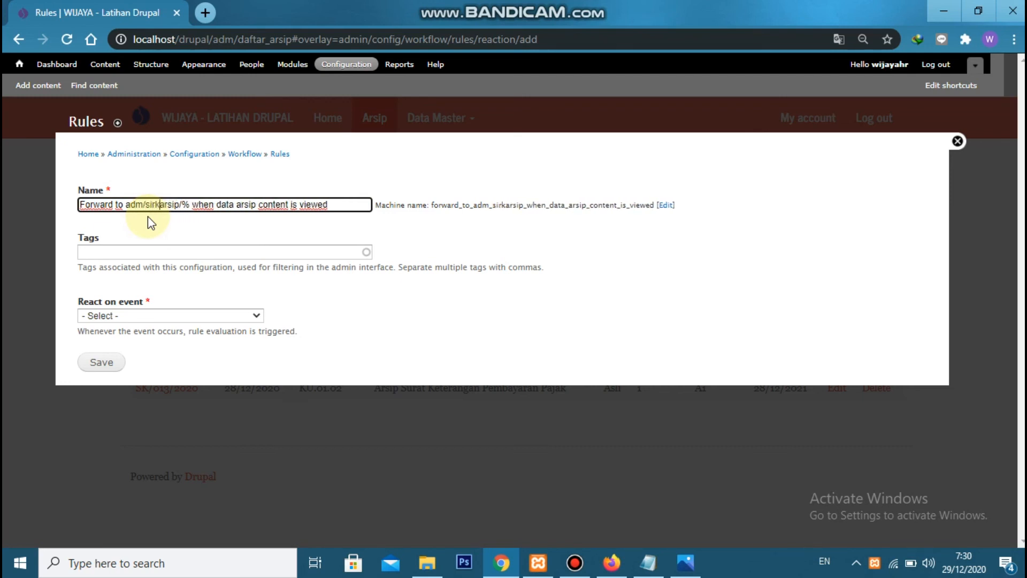
key("Delete")
key("Delete")
key("Delete")
key("Delete")
key("Delete")
key("Delete")
key("Delete")
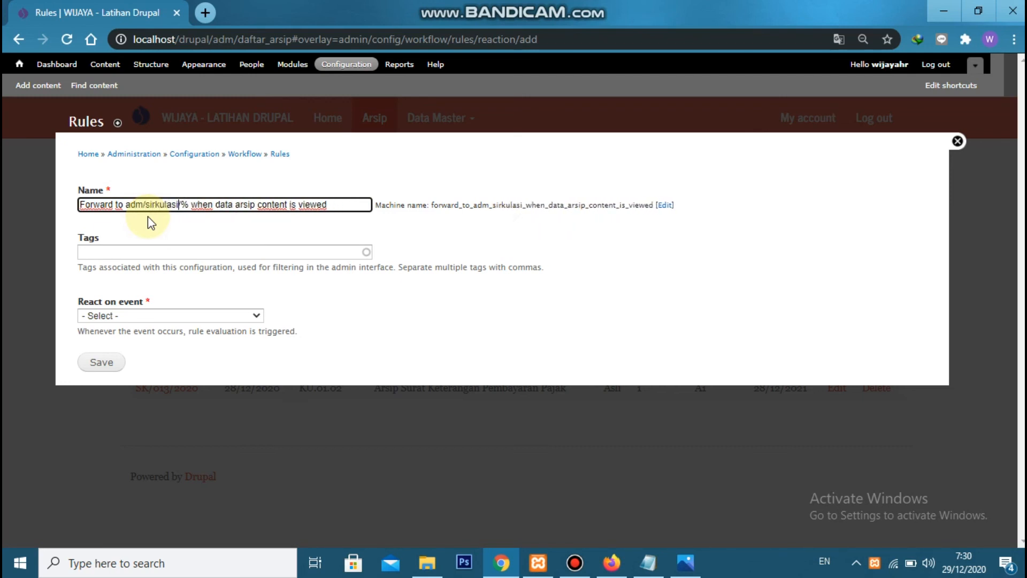
key("Right")
key("Right")
key("Right")
key("Right")
key("Right")
key("Right")
key("Right")
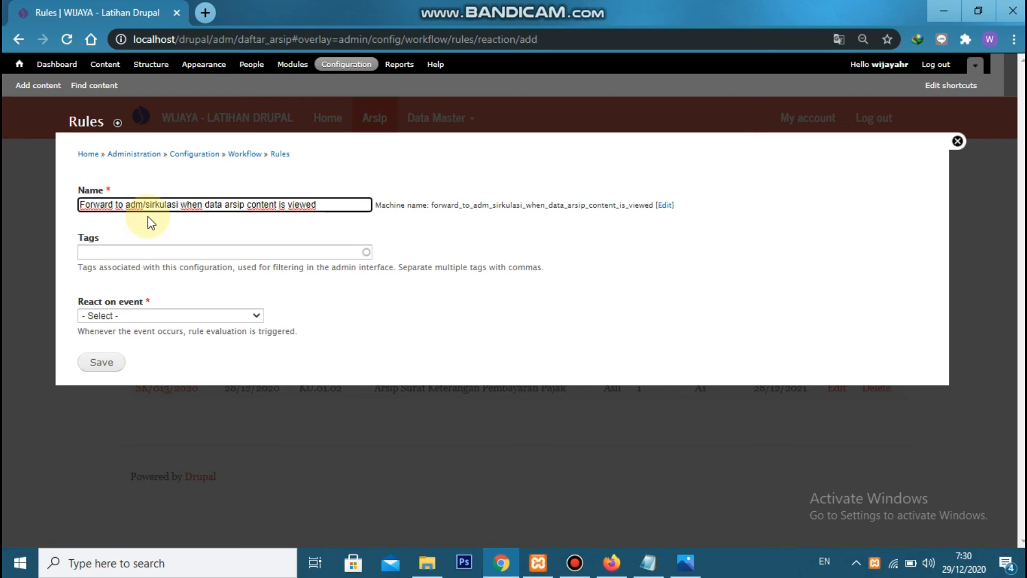
type("content sirkuala")
key("BackSpace")
key("BackSpace")
key("BackSpace")
type("lasi")
key("Delete")
key("Delete")
key("Delete")
key("Delete")
key("Delete")
key("Delete")
key("Delete")
key("Delete")
key("Delete")
key("Delete")
key("Delete")
key("Delete")
key("Delete")
key("Delete")
key("Delete")
key("Delete")
key("Delete")
key("Delete")
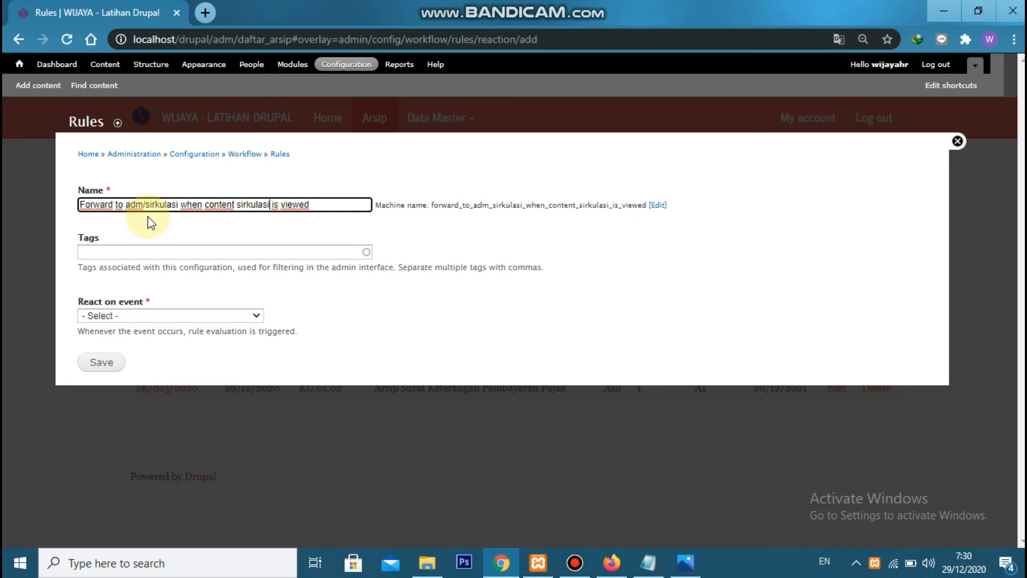
Make the rule react on "Content is viewed" restricted to the Sirkulasi type, and save it
left_click(114, 316)
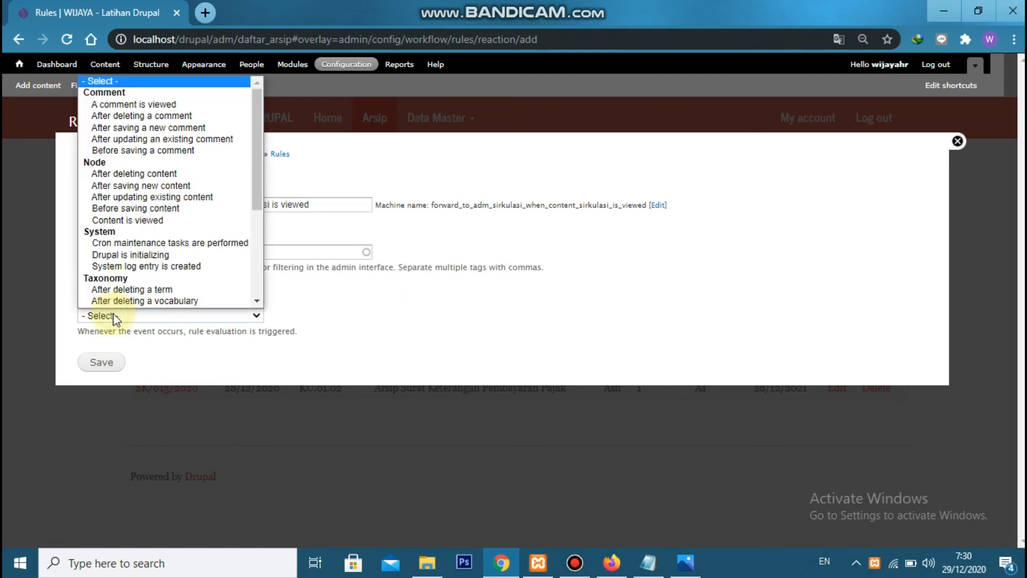
left_click(165, 221)
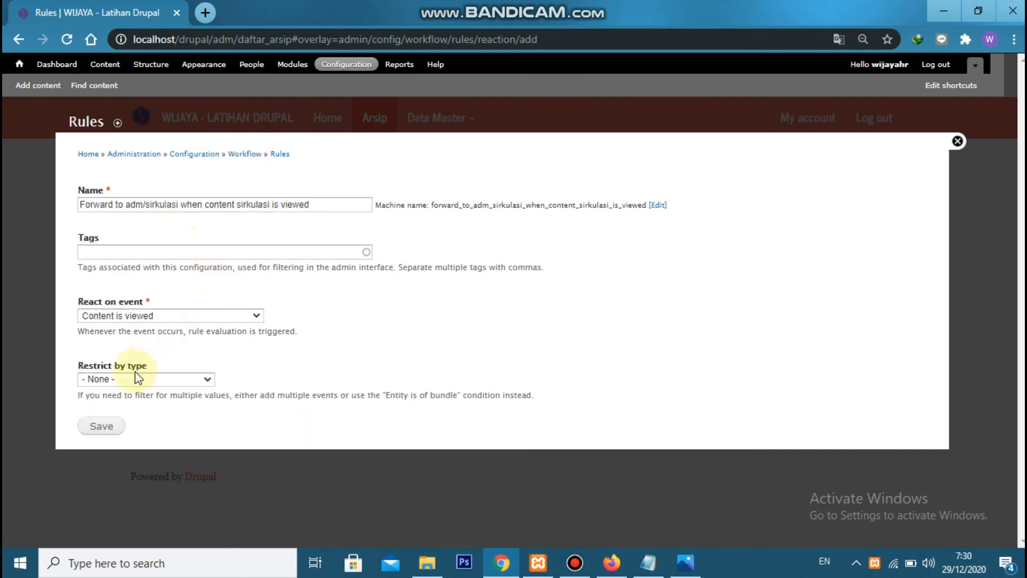
left_click(129, 379)
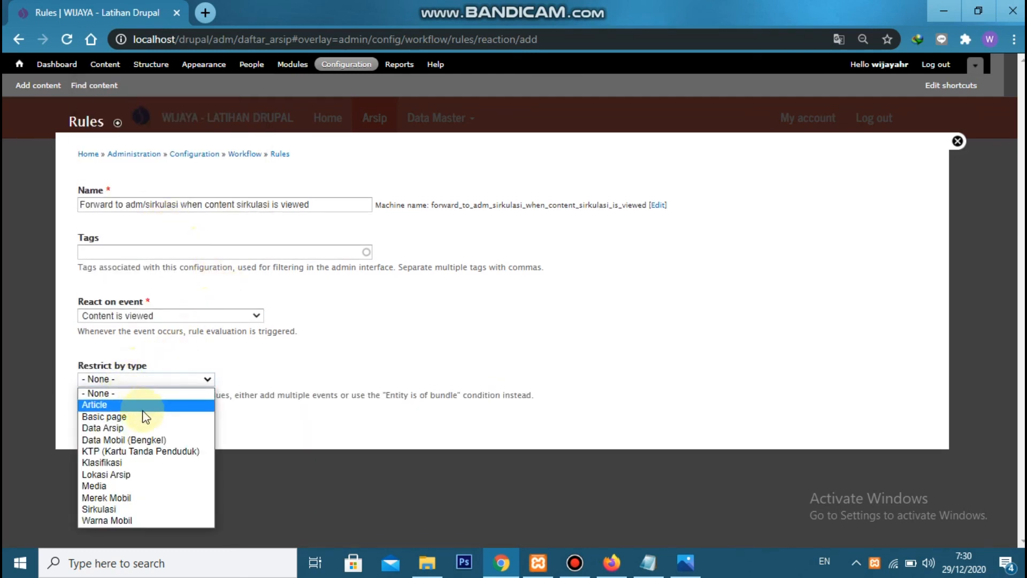
left_click(141, 509)
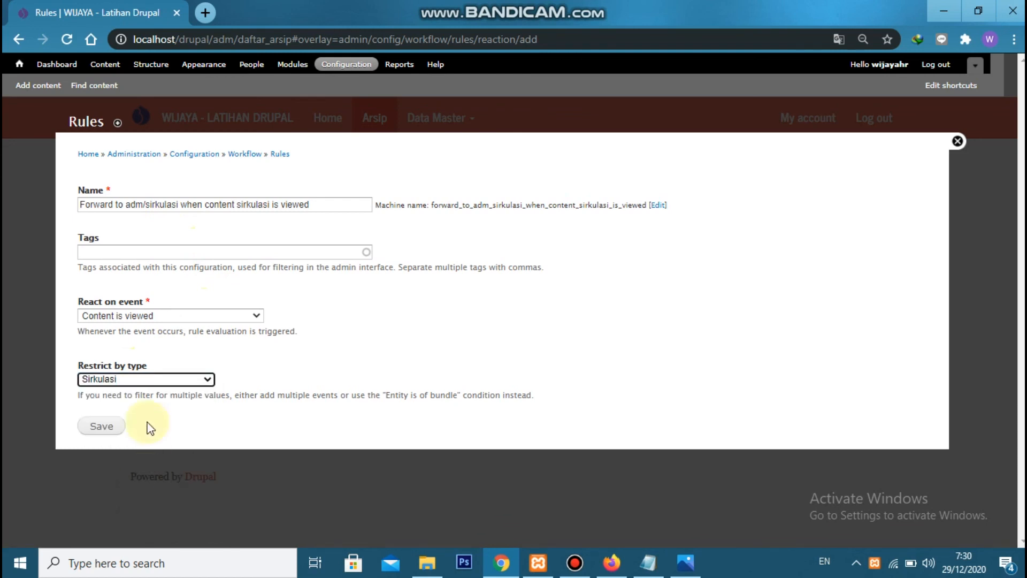
left_click(115, 431)
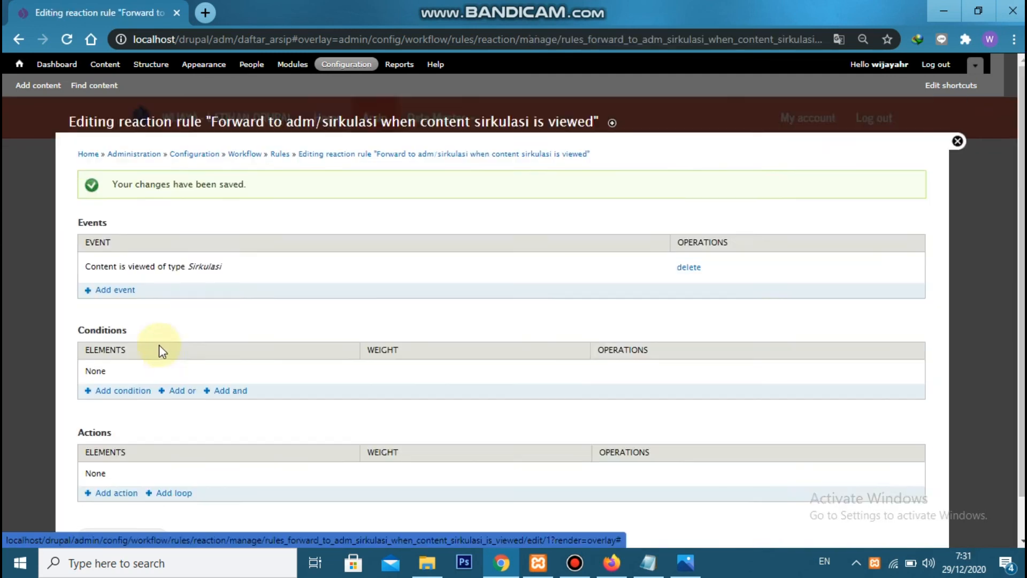
Add a Page redirect action to the rule with the URL adm/sirkulasi and save the action
scroll(160, 348, "down", 1)
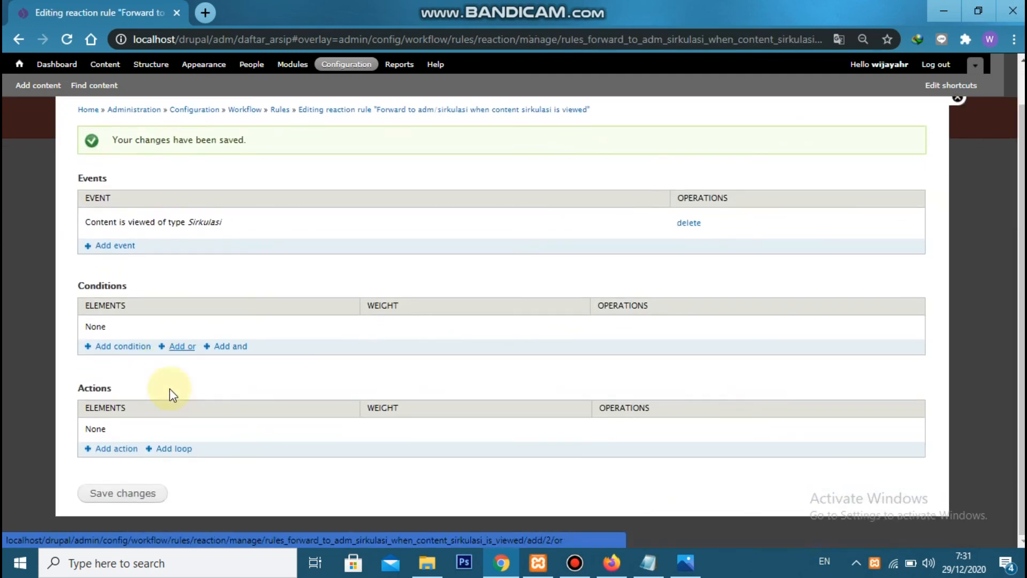
left_click(117, 449)
left_click(143, 208)
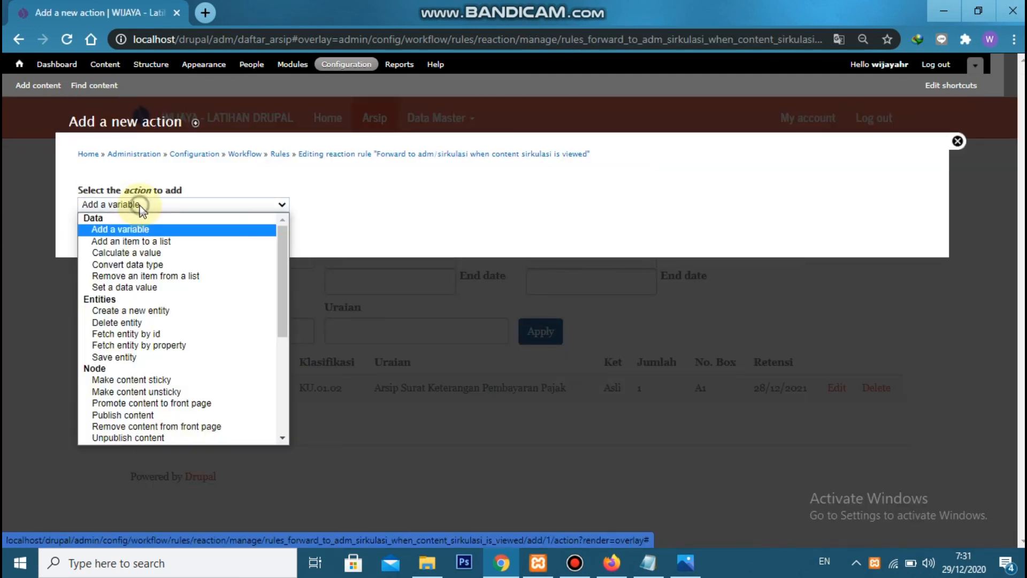
scroll(196, 292, "down", 3)
scroll(196, 292, "down", 1)
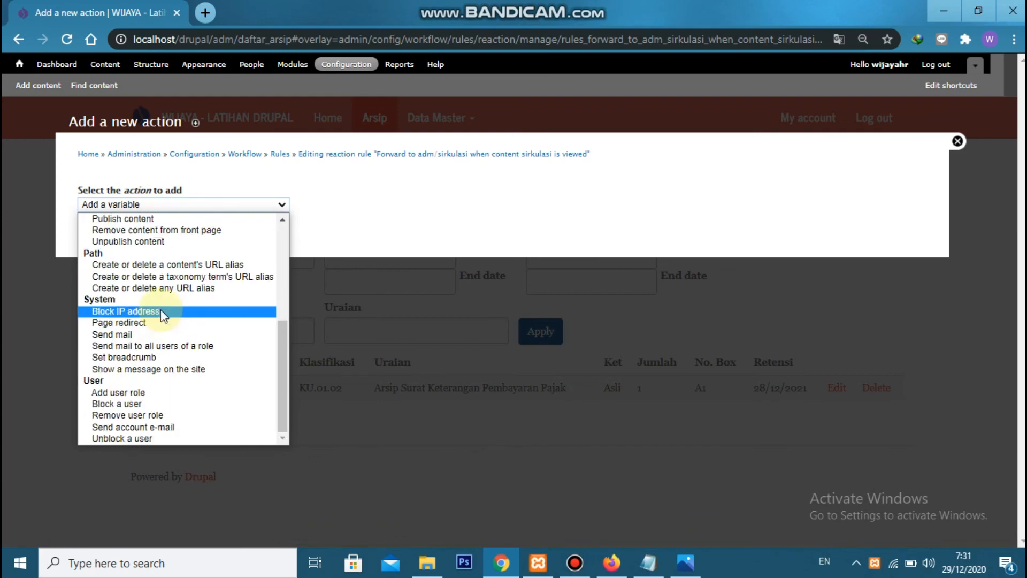
left_click(157, 318)
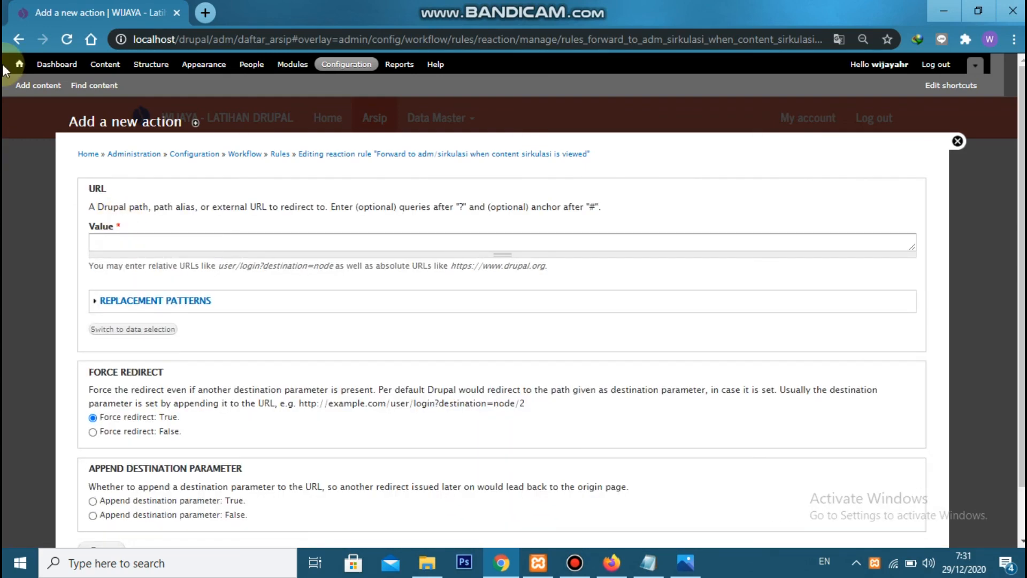
left_click(171, 242)
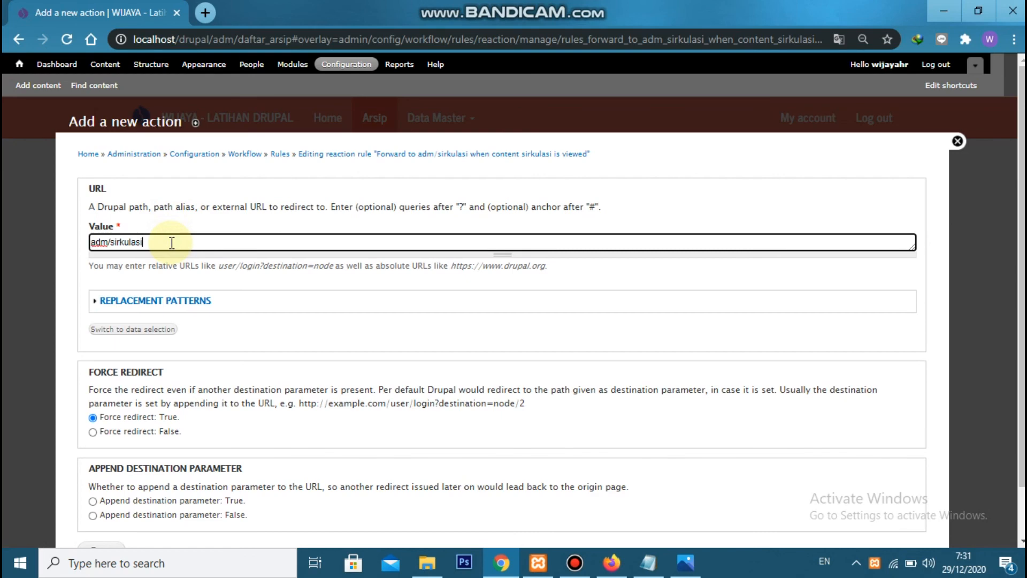
scroll(208, 270, "down", 2)
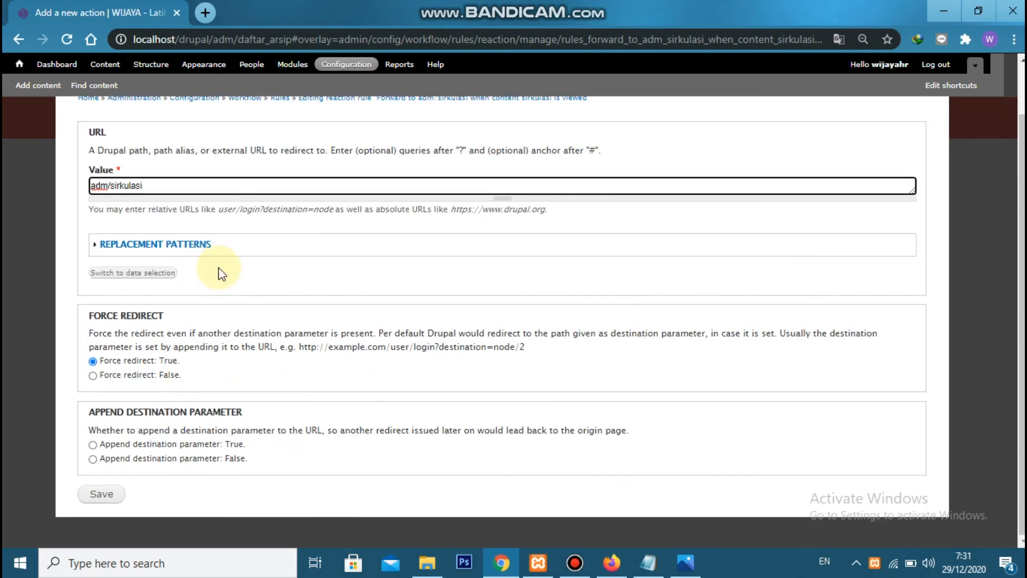
left_click(101, 493)
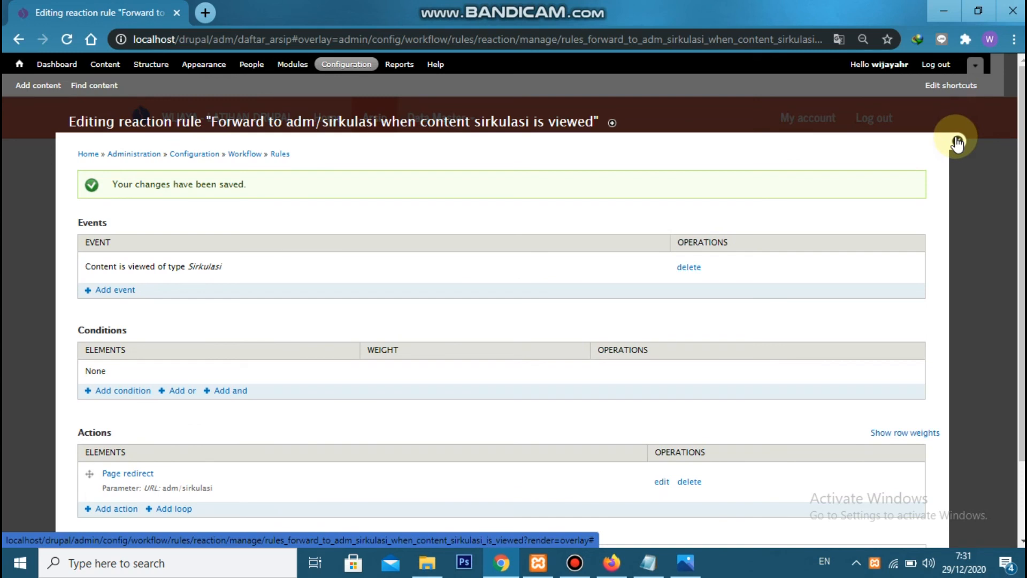
Close the rule editor and reload the Daftar Arsip page to check the main navigation
left_click(957, 140)
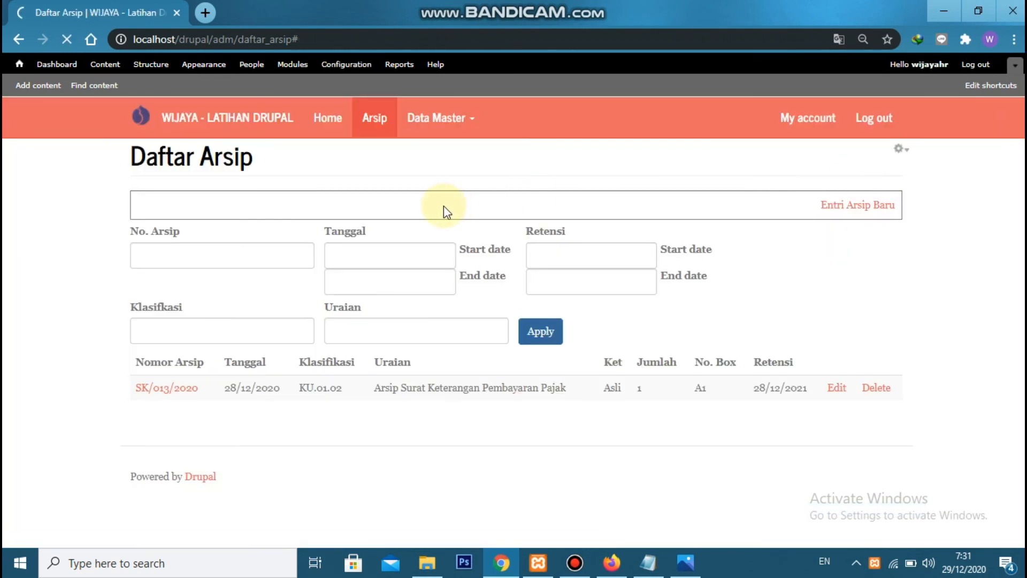
left_click(67, 44)
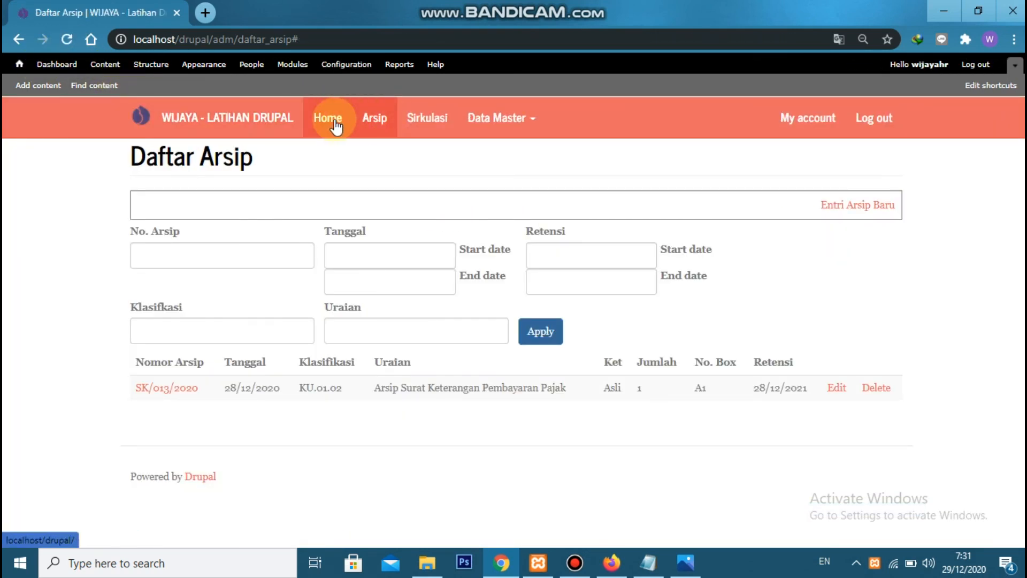
Examine the Daftar Sirkulasi and Daftar Arsip pages and the Data Master entries through the main navigation, ending on Sirkulasi
left_click(428, 118)
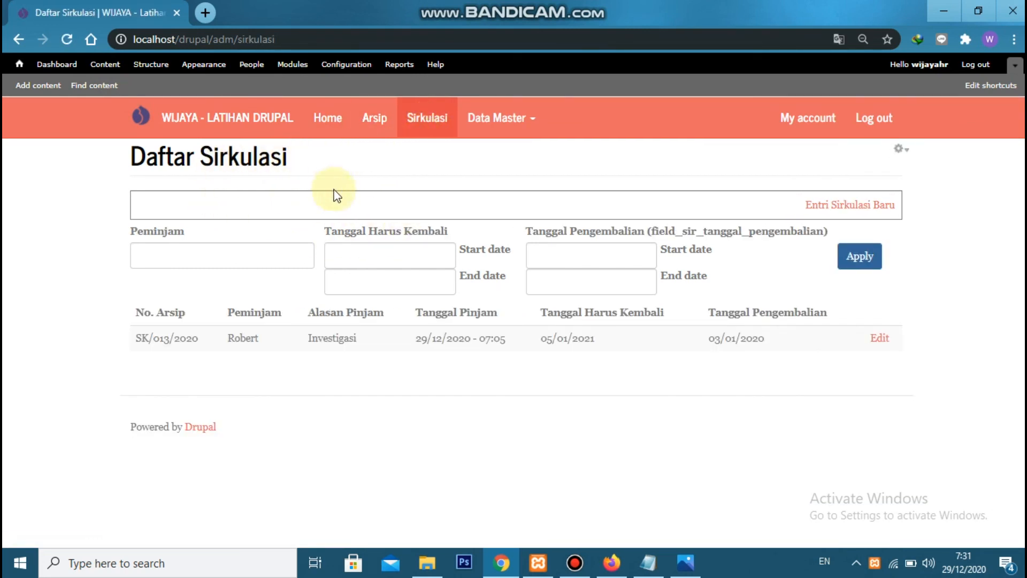
left_click(375, 130)
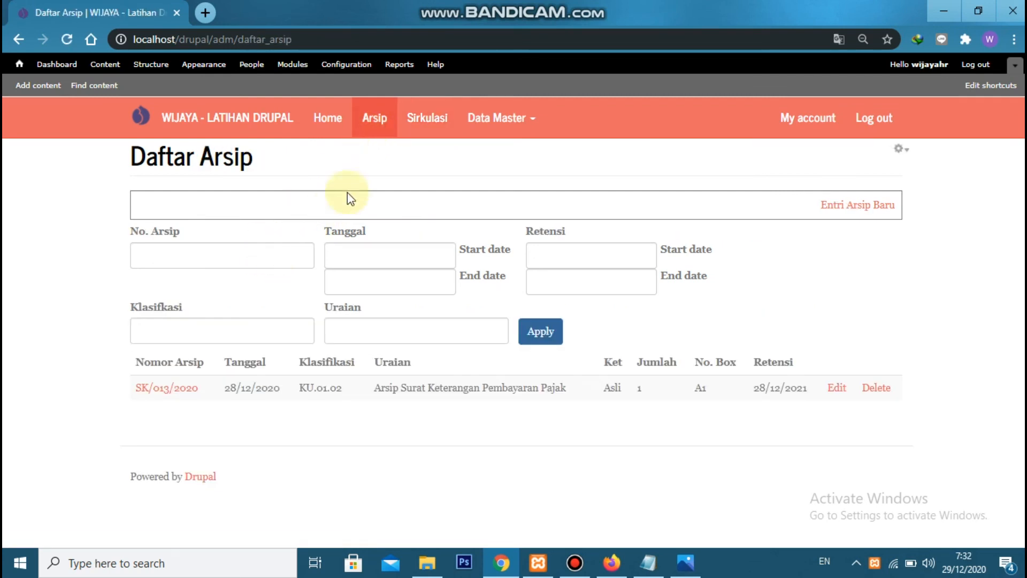
left_click(502, 115)
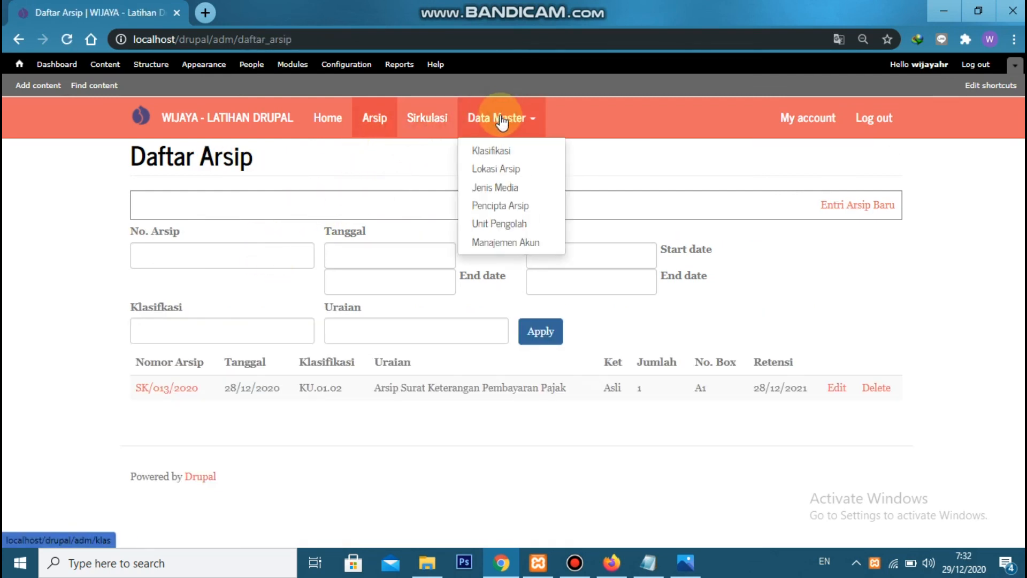
left_click(383, 171)
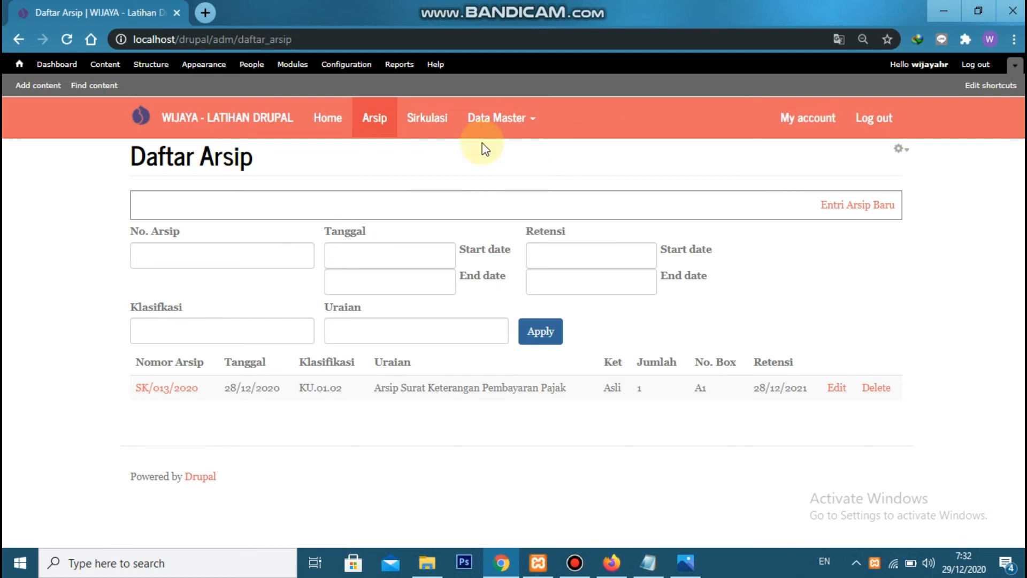
left_click(489, 115)
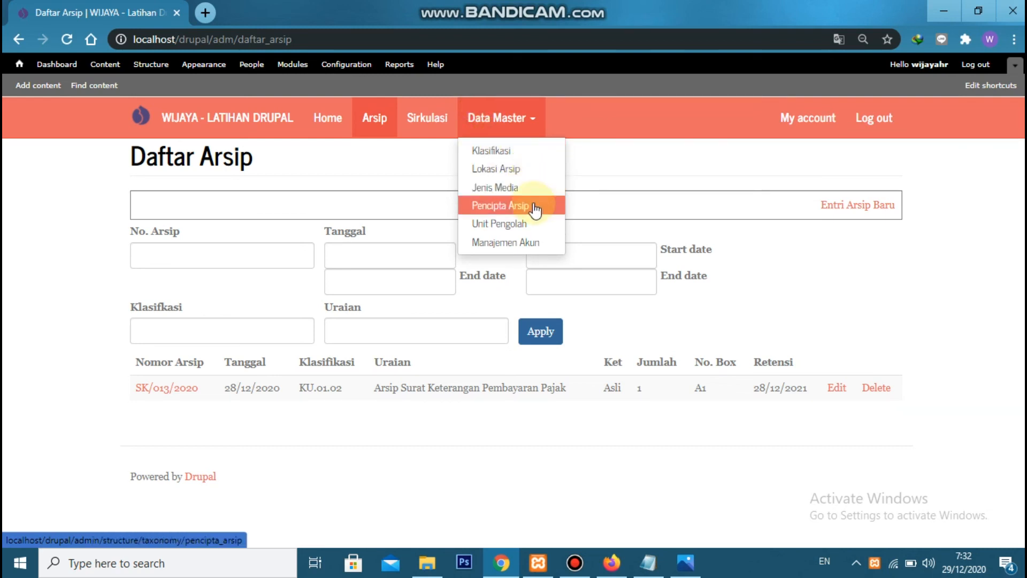
left_click(437, 156)
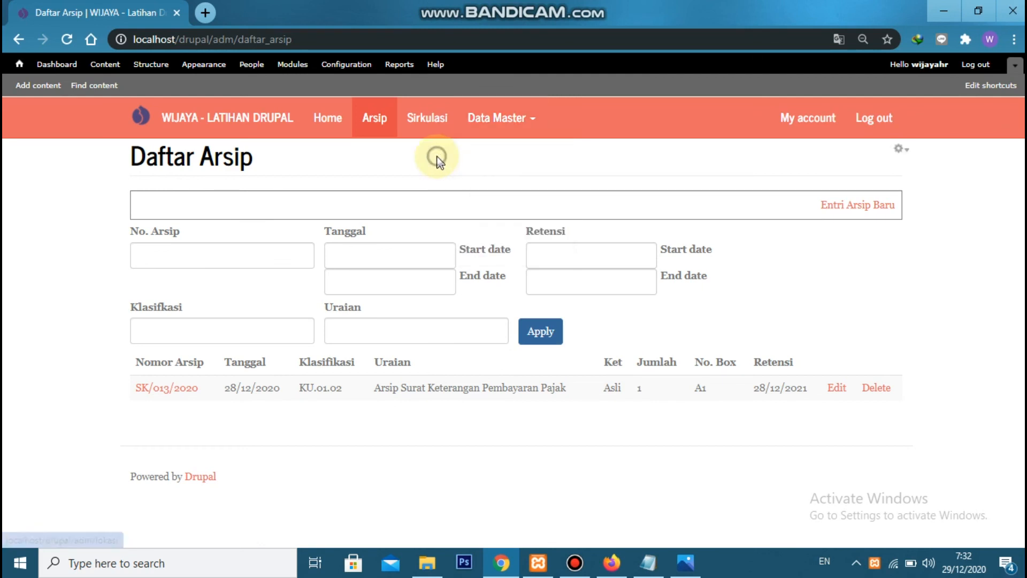
left_click_drag(131, 161, 401, 236)
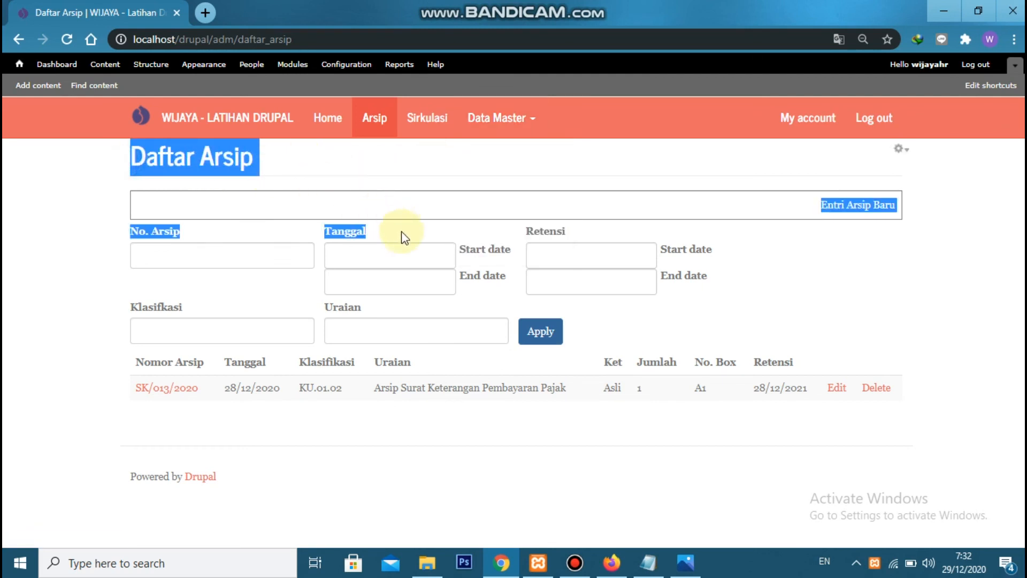
left_click(425, 119)
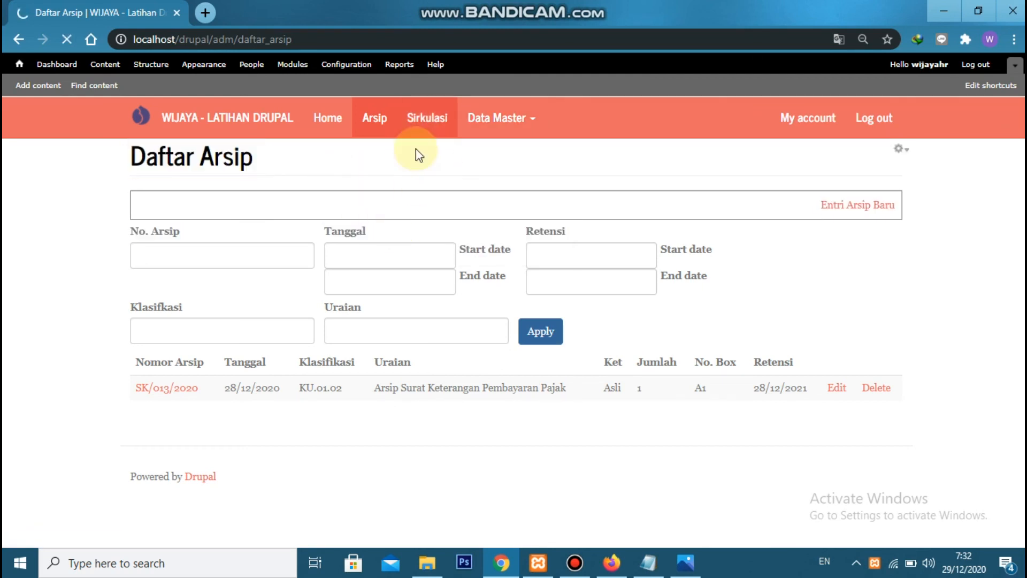